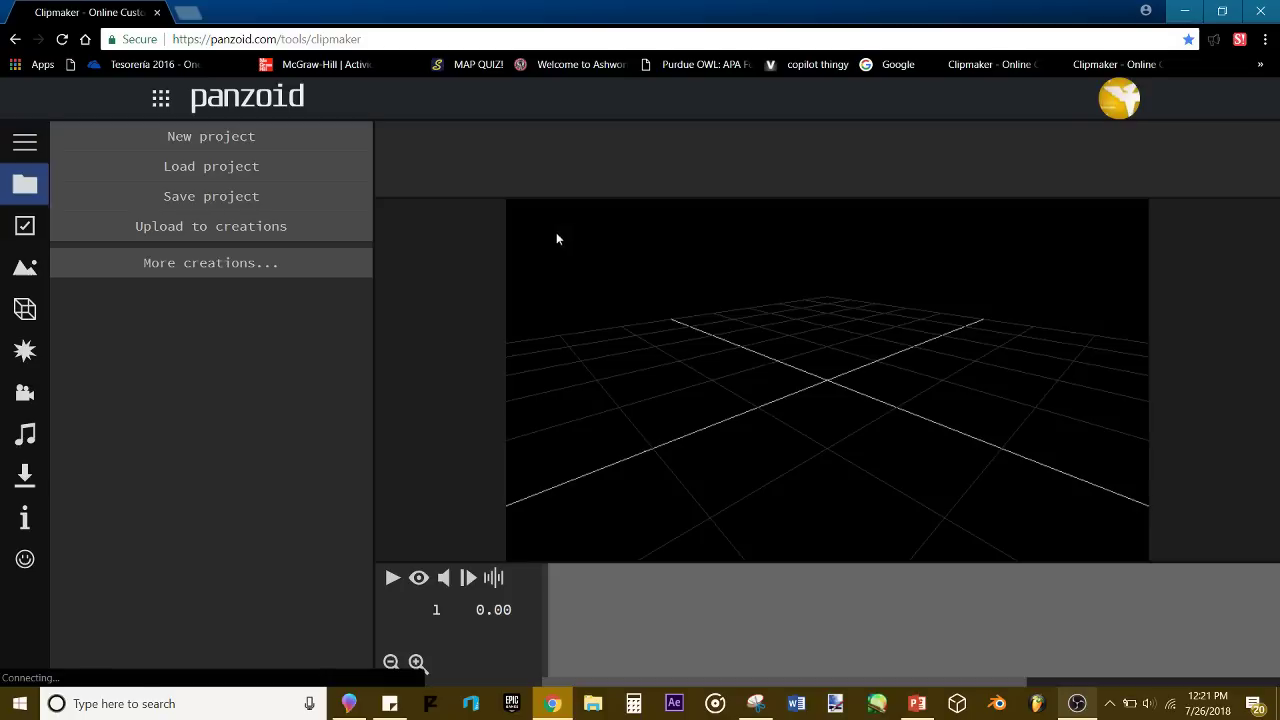
Step: Go to the Panzoid home page and launch the Clipmaker tool from there
scroll(790, 255, "down", 3)
left_click_drag(800, 260, 620, 225)
scroll(620, 225, "up", 5)
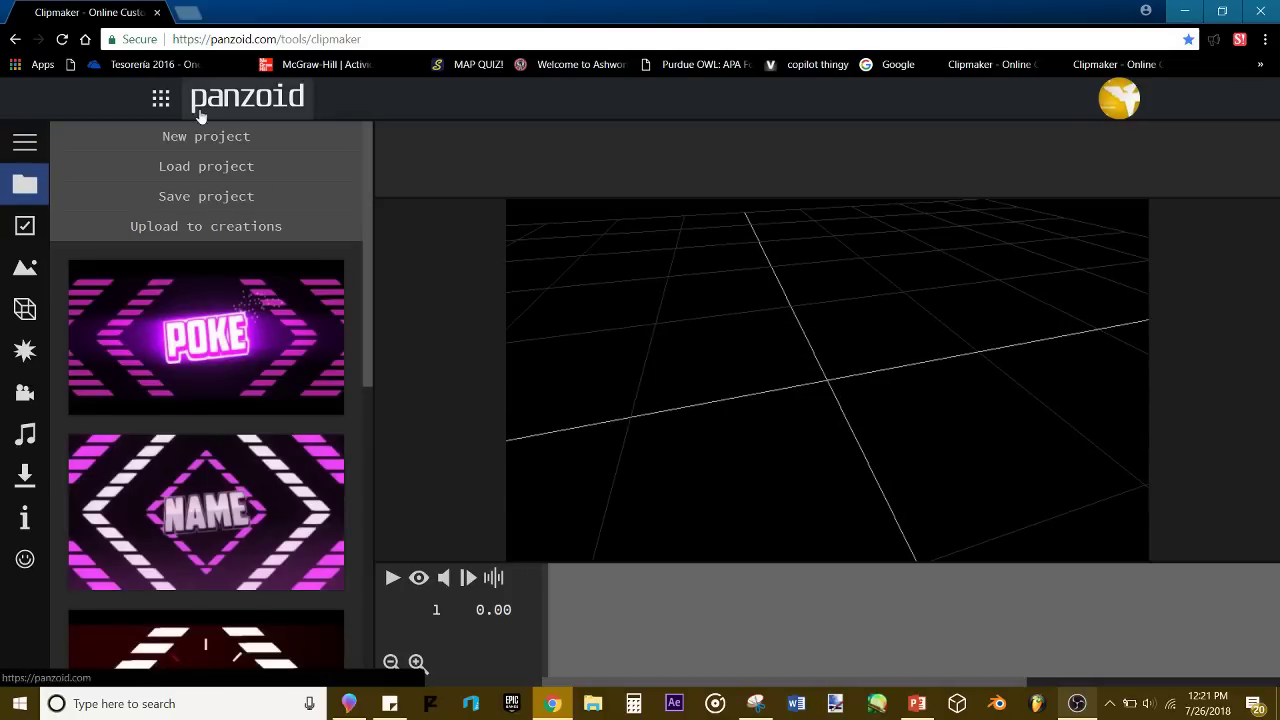
left_click(250, 100)
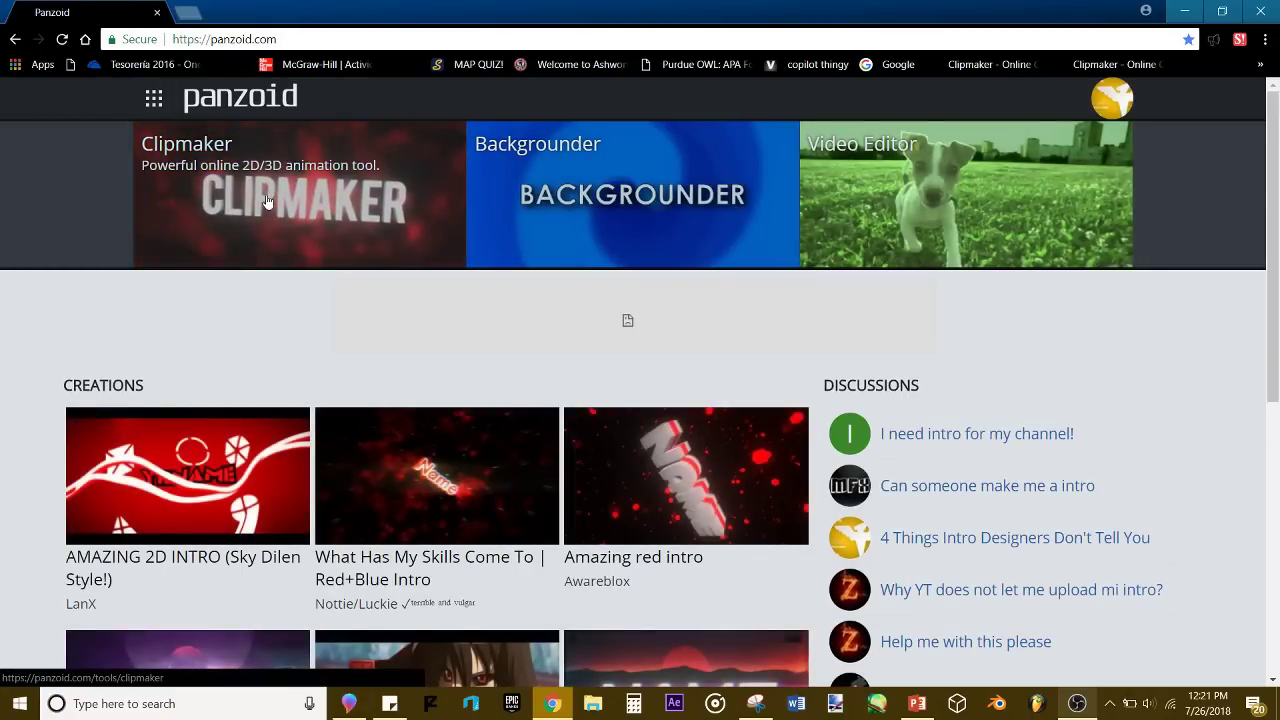
left_click(231, 230)
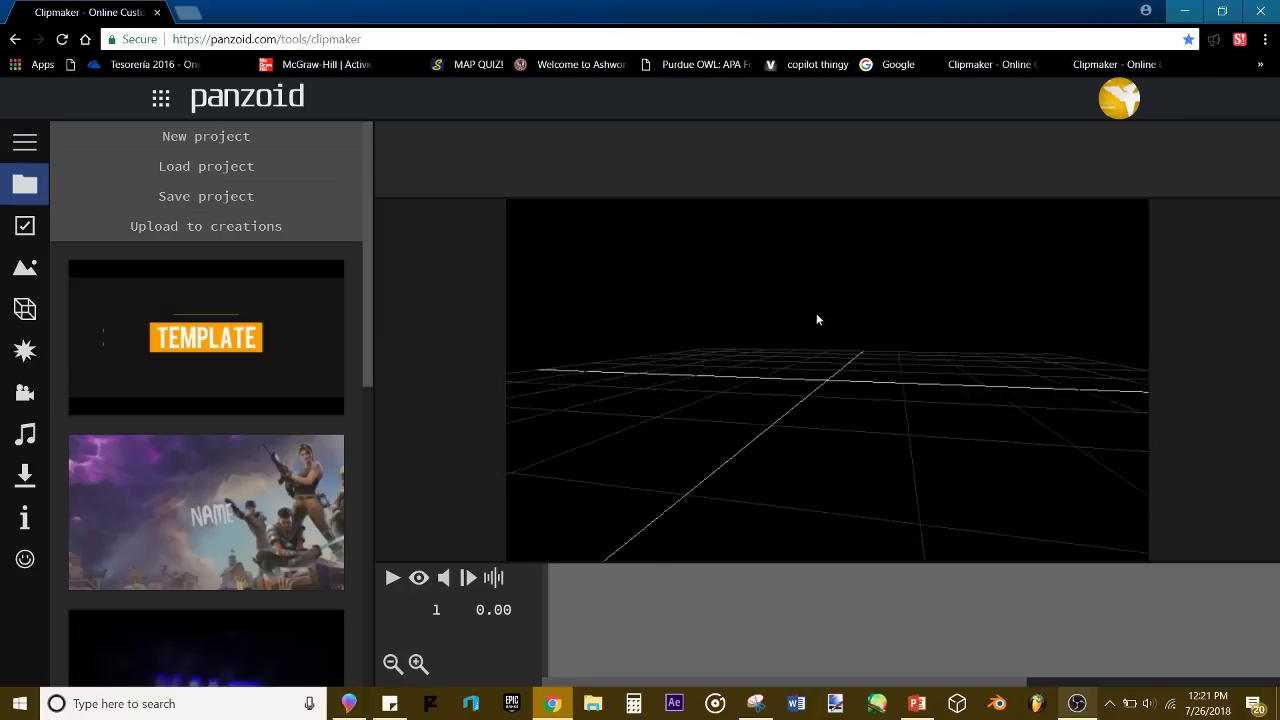
Step: Turn on the render preview in the viewport and the audio waveform display in the timeline
left_click(418, 577)
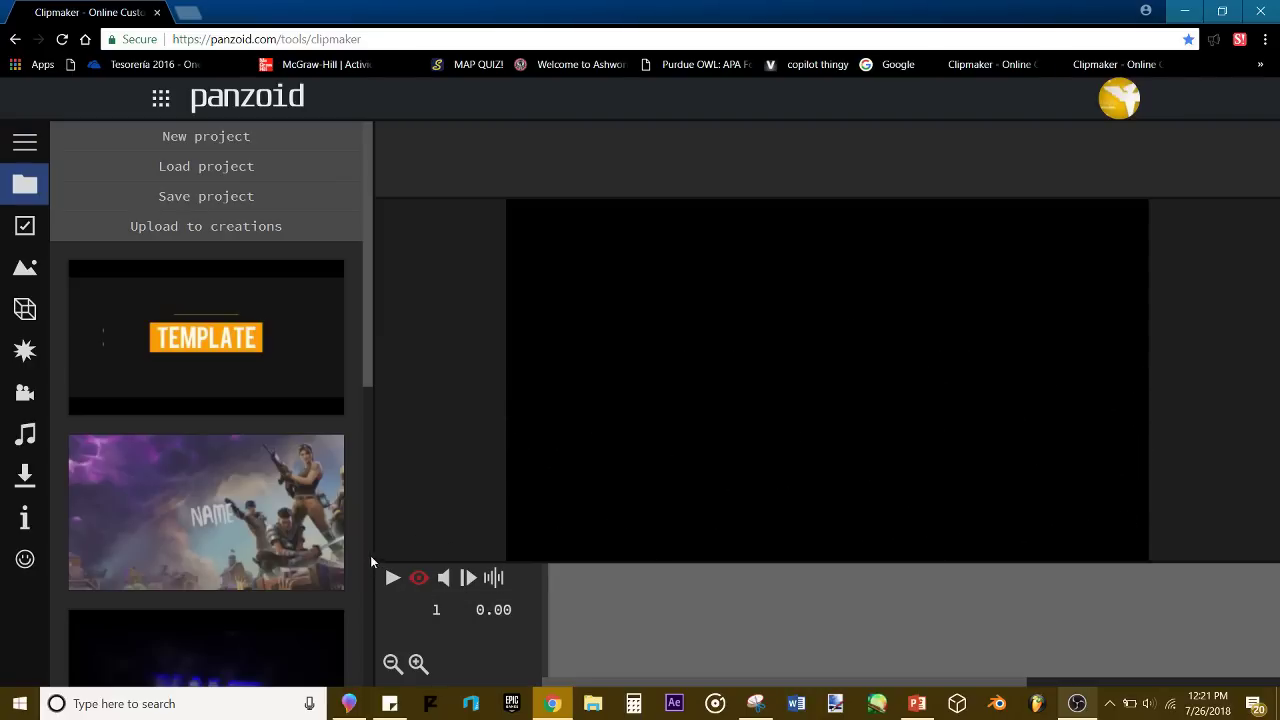
left_click(494, 577)
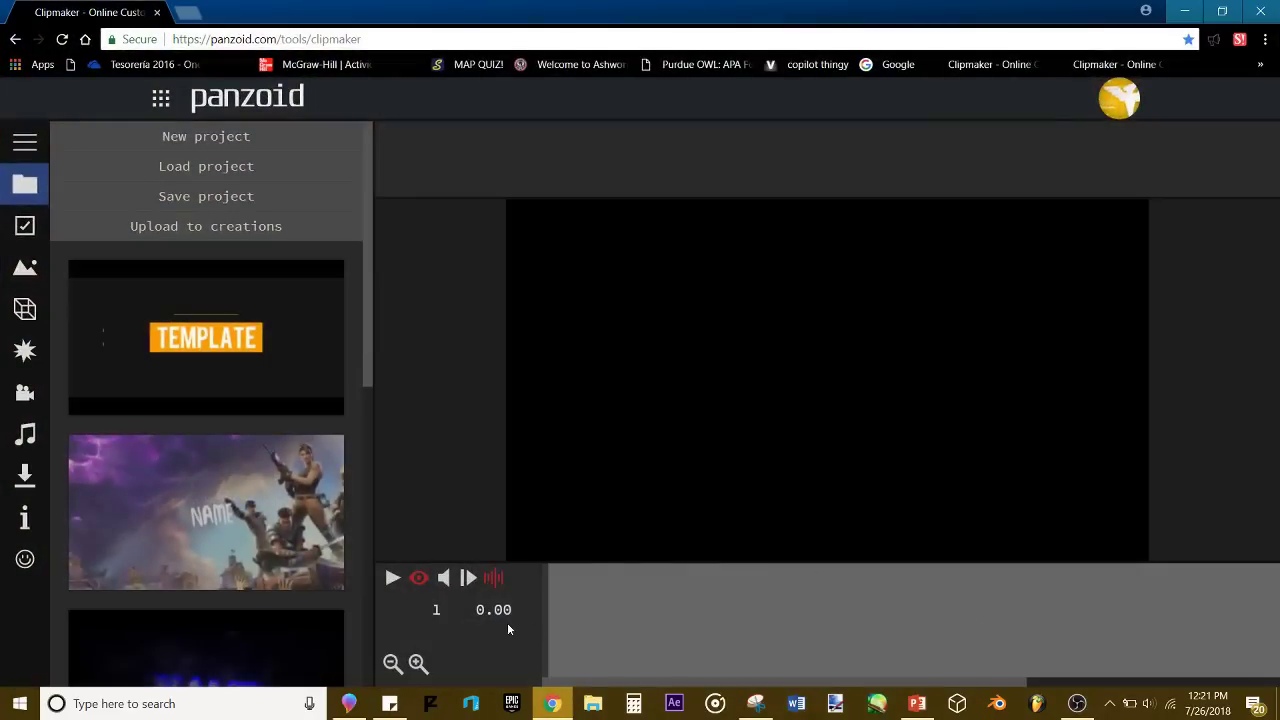
left_click_drag(550, 628, 1279, 627)
key("space")
key("space")
key("space")
key("space")
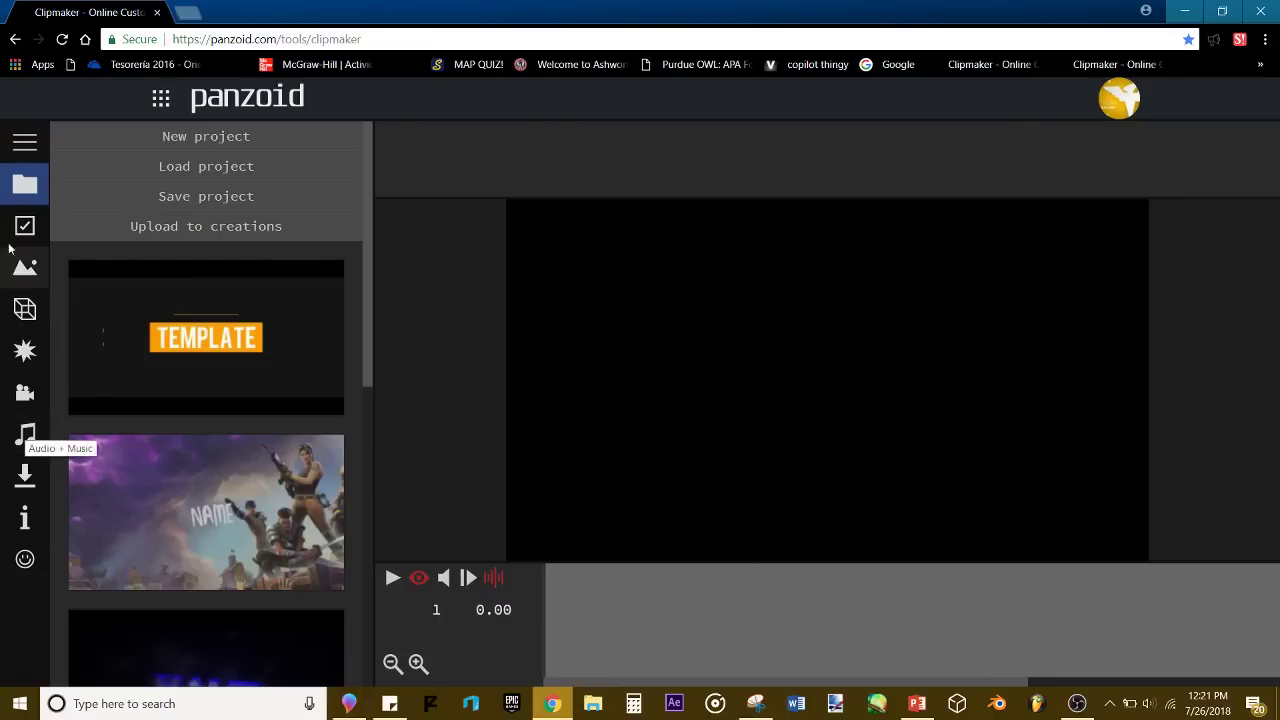
Step: Open the Audio + Music settings and set the audio track's volume mode to custom
left_click(25, 142)
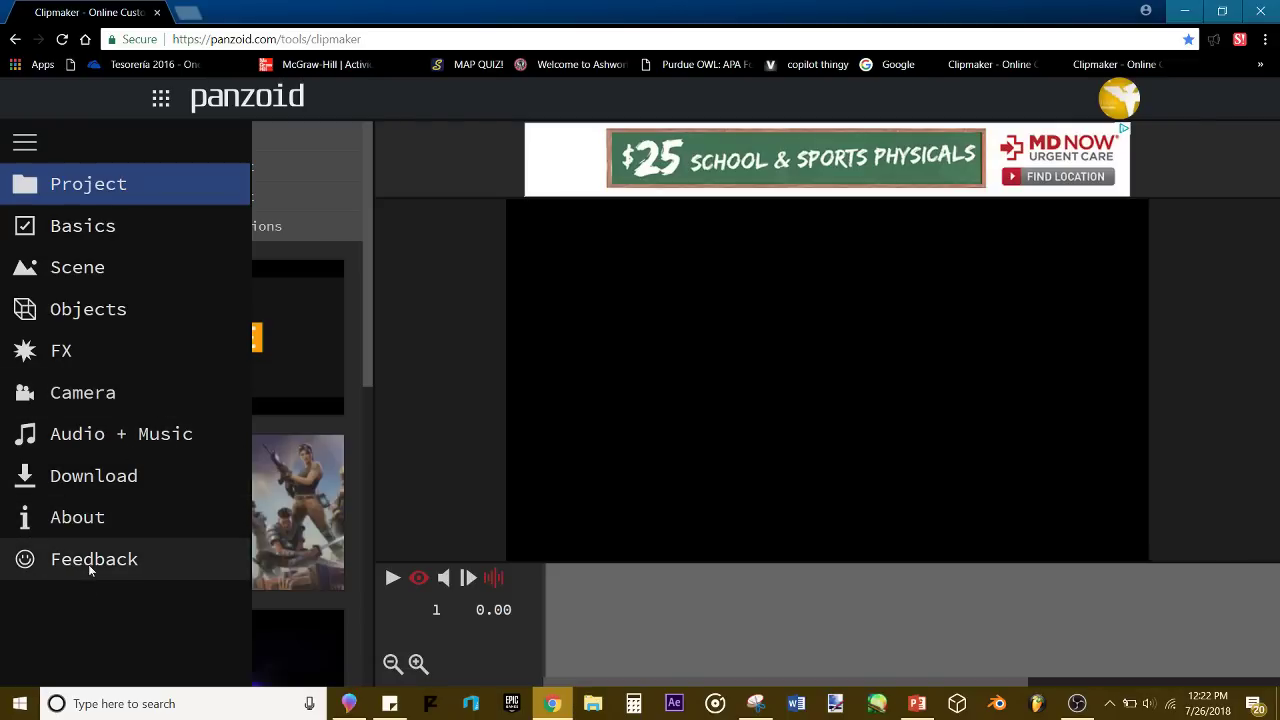
left_click(87, 440)
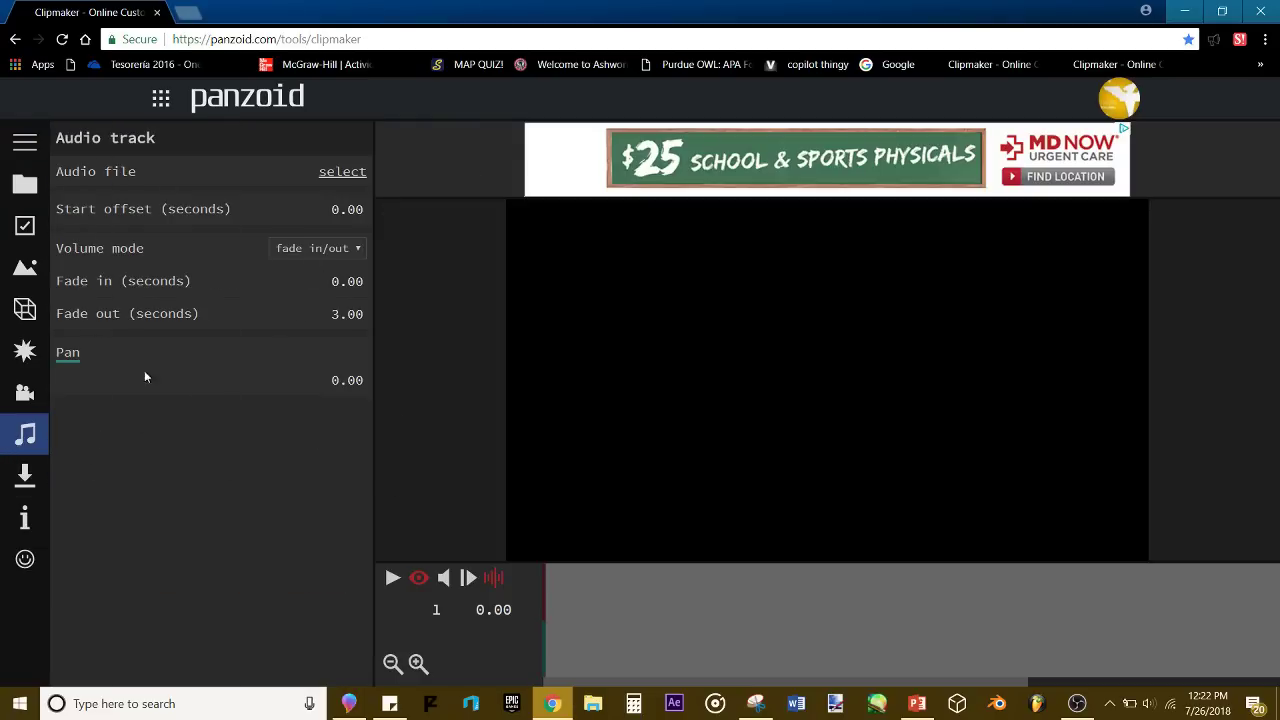
left_click(316, 249)
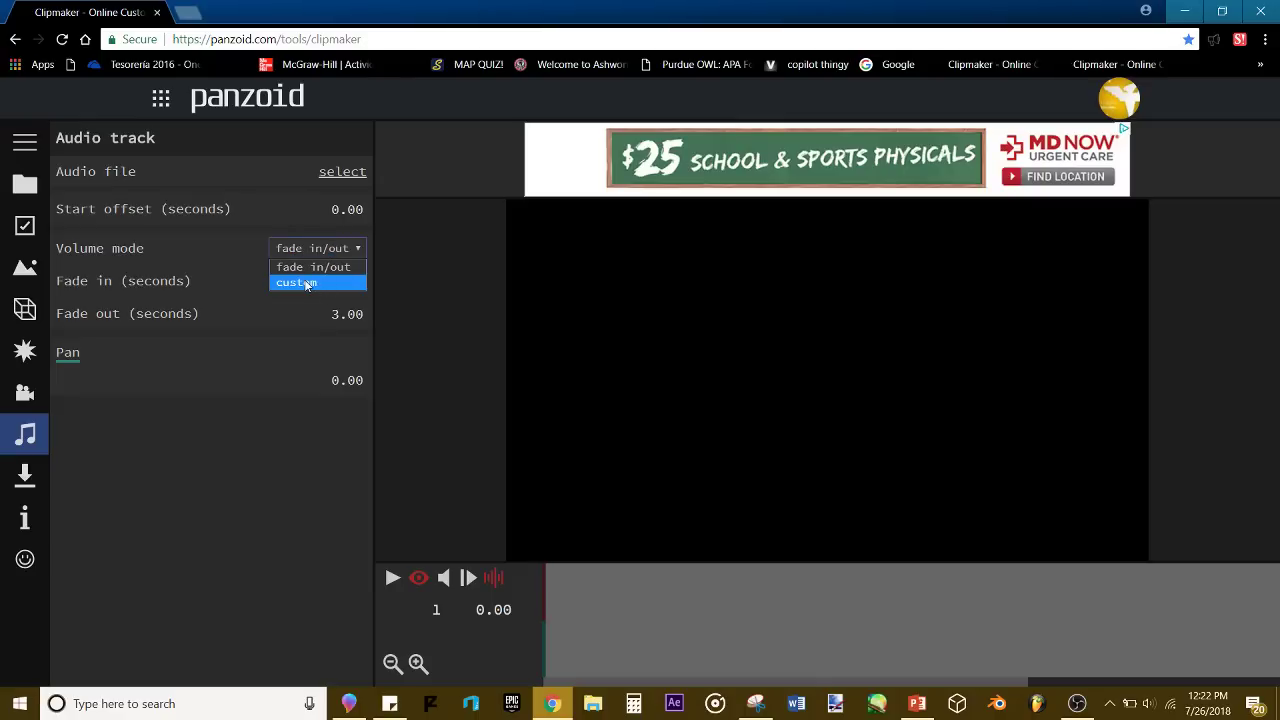
left_click(307, 284)
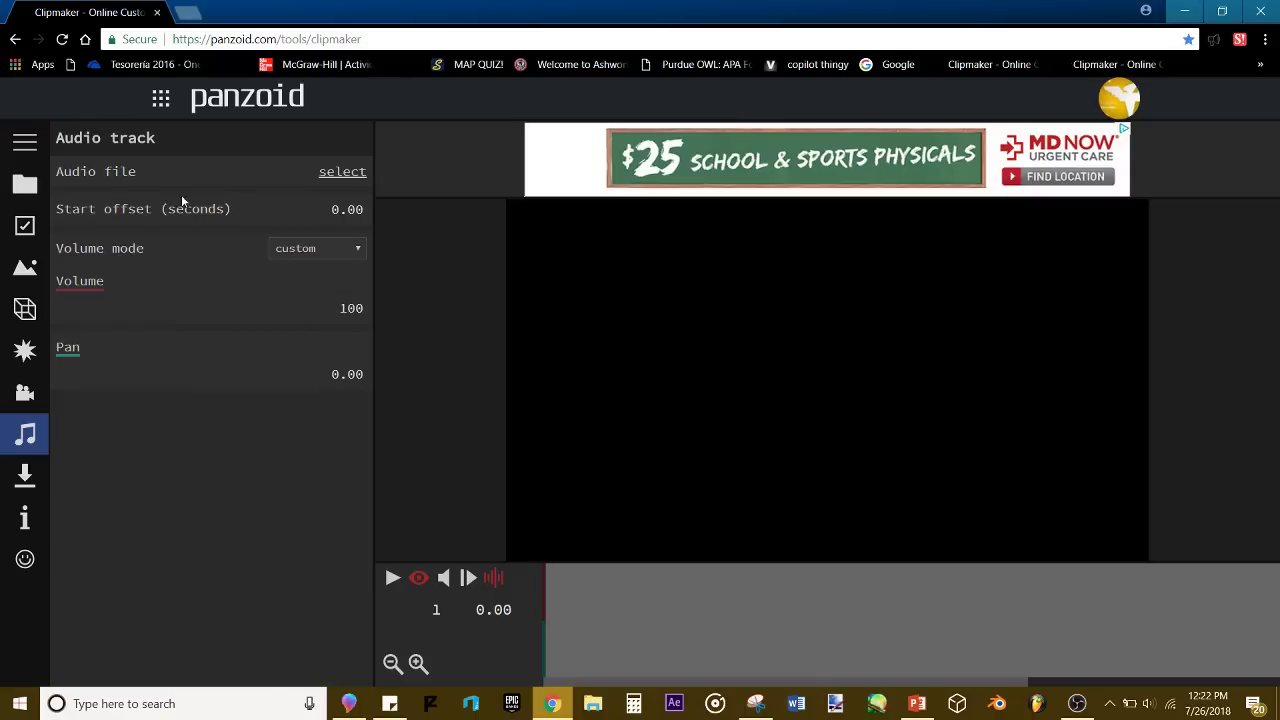
Step: Load San Holo - Light (cut).mp3 as the project's audio file
left_click(357, 171)
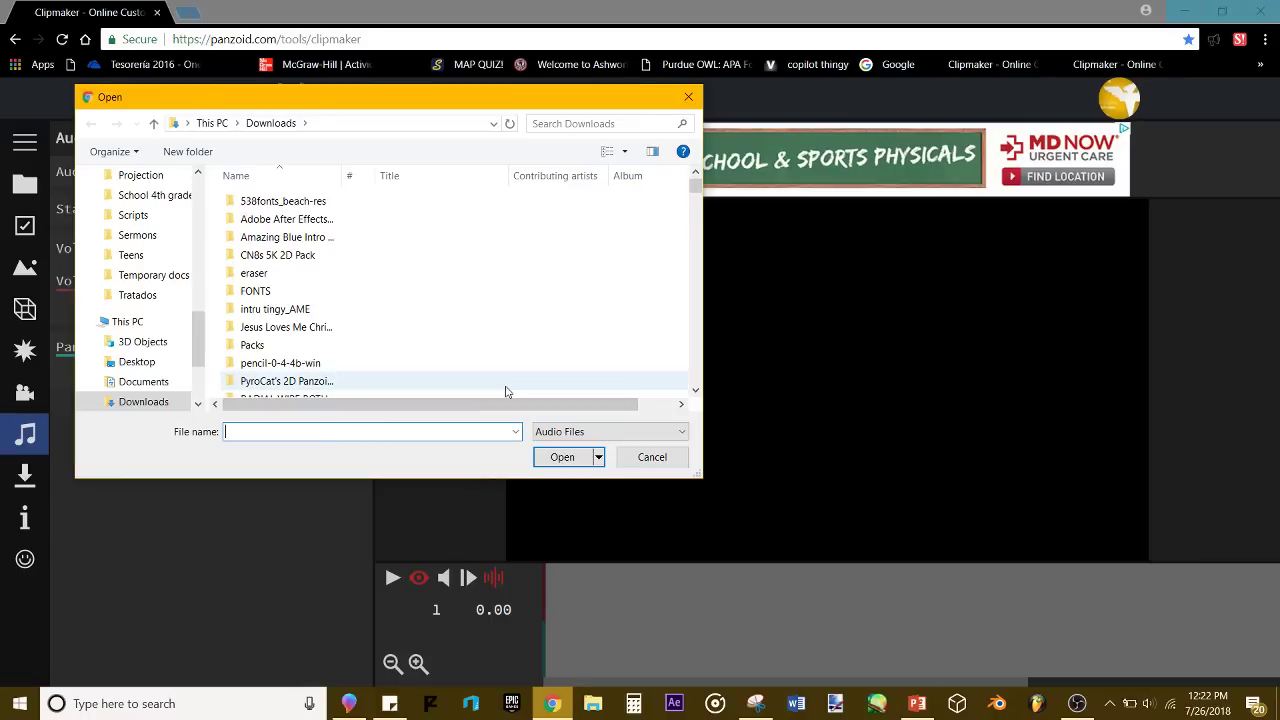
type("san")
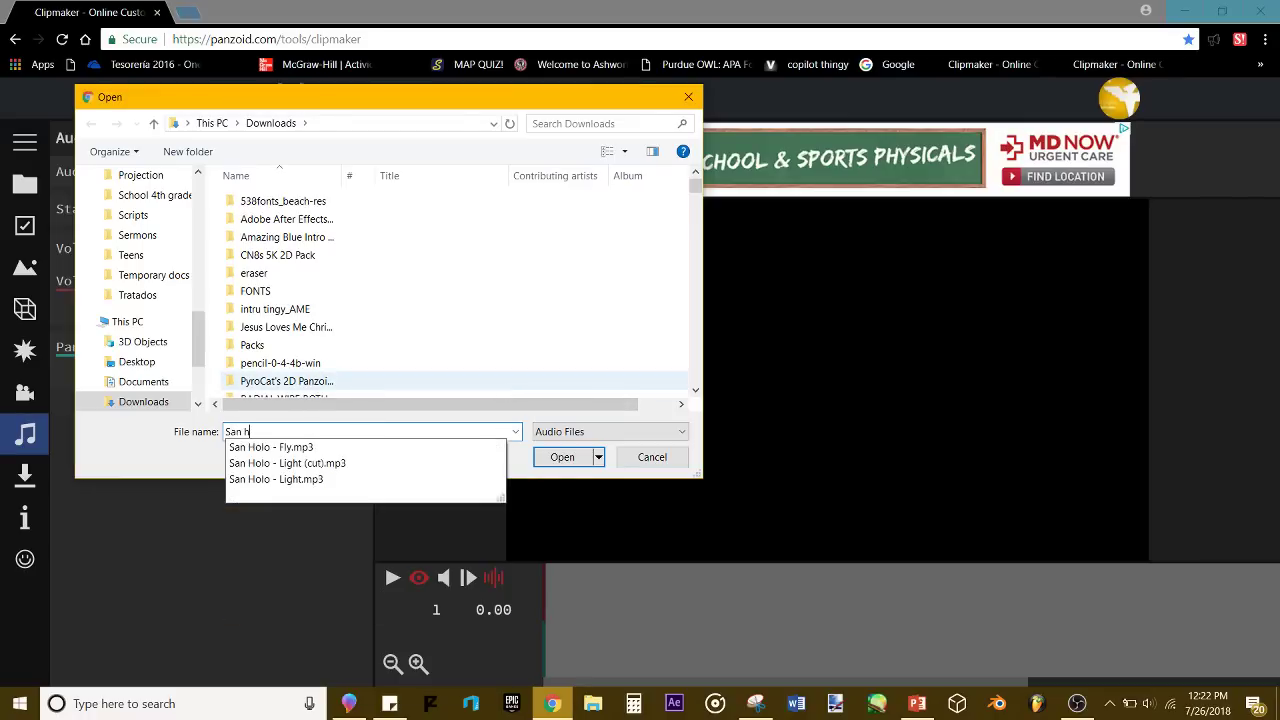
key("Down")
key("Down")
key("Return")
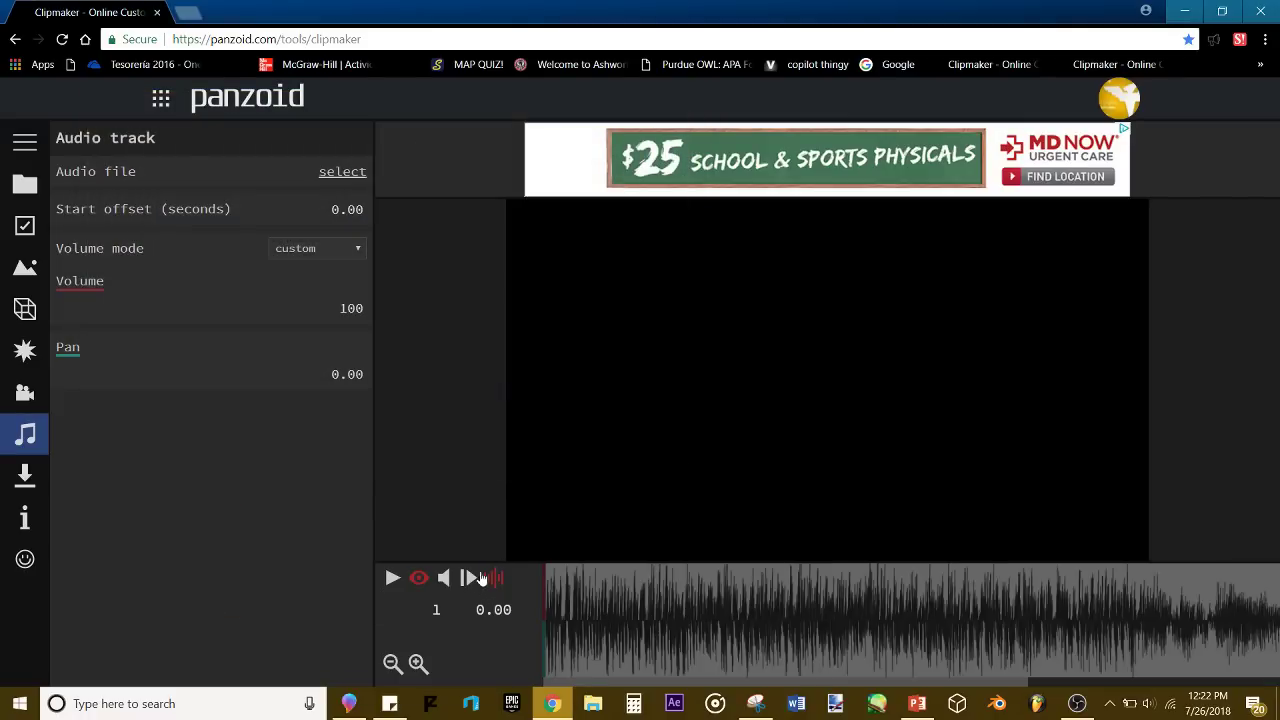
Step: Play the loaded audio track with the system volume lowered, and return the playhead to the first frame
key("space")
key("space")
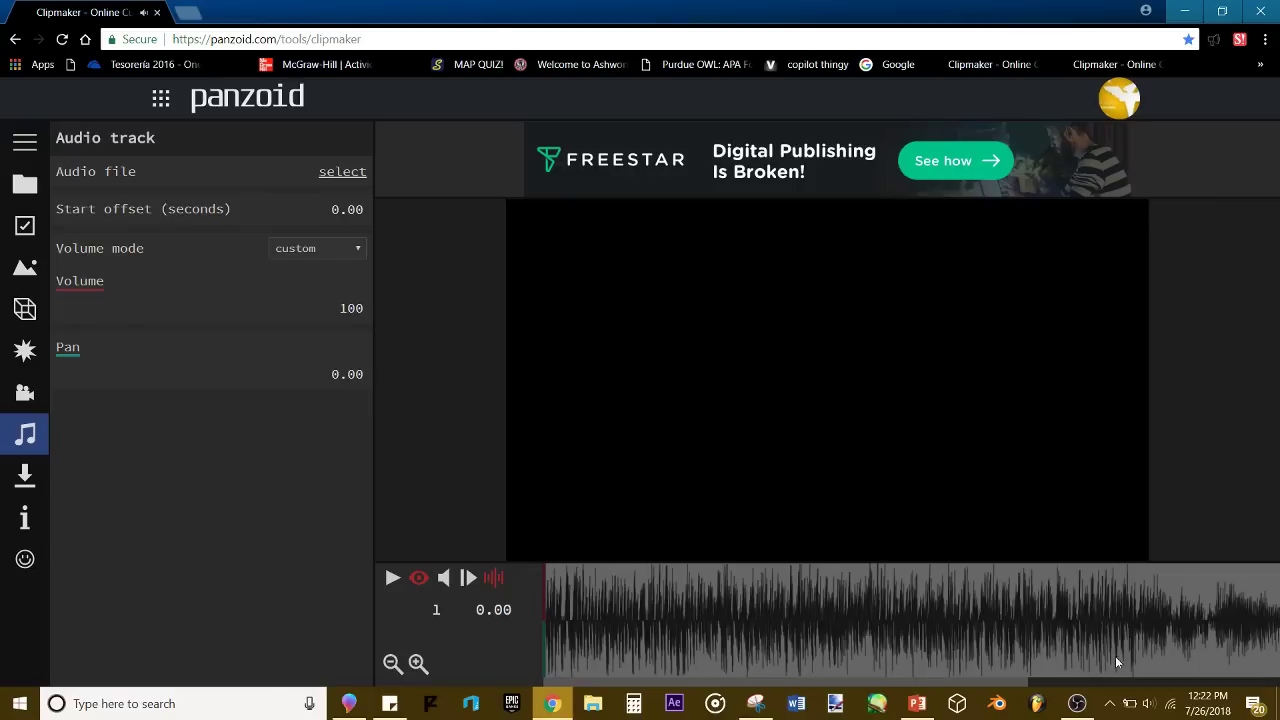
key("space")
key("space")
left_click(420, 578)
left_click(420, 578)
left_click(392, 578)
key("XF86AudioLowerVolume")
key("XF86AudioLowerVolume")
key("XF86AudioLowerVolume")
key("XF86AudioLowerVolume")
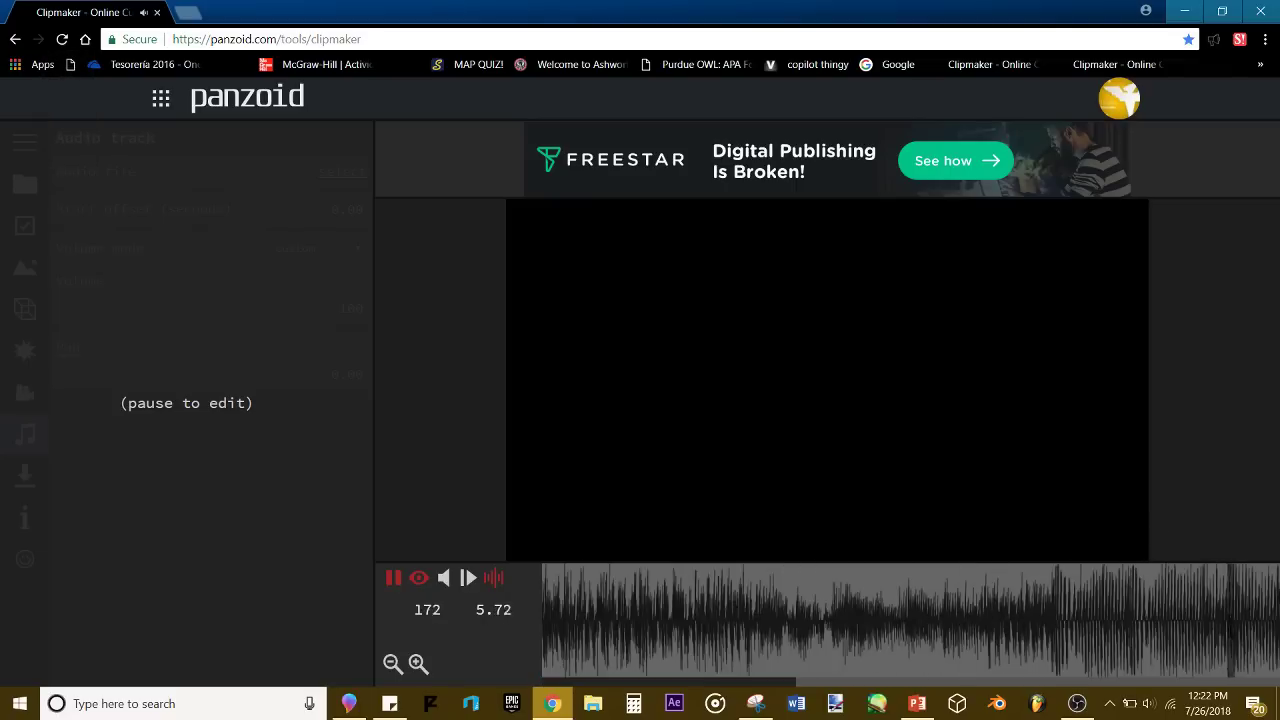
key("space")
left_click_drag(568, 573, 529, 592)
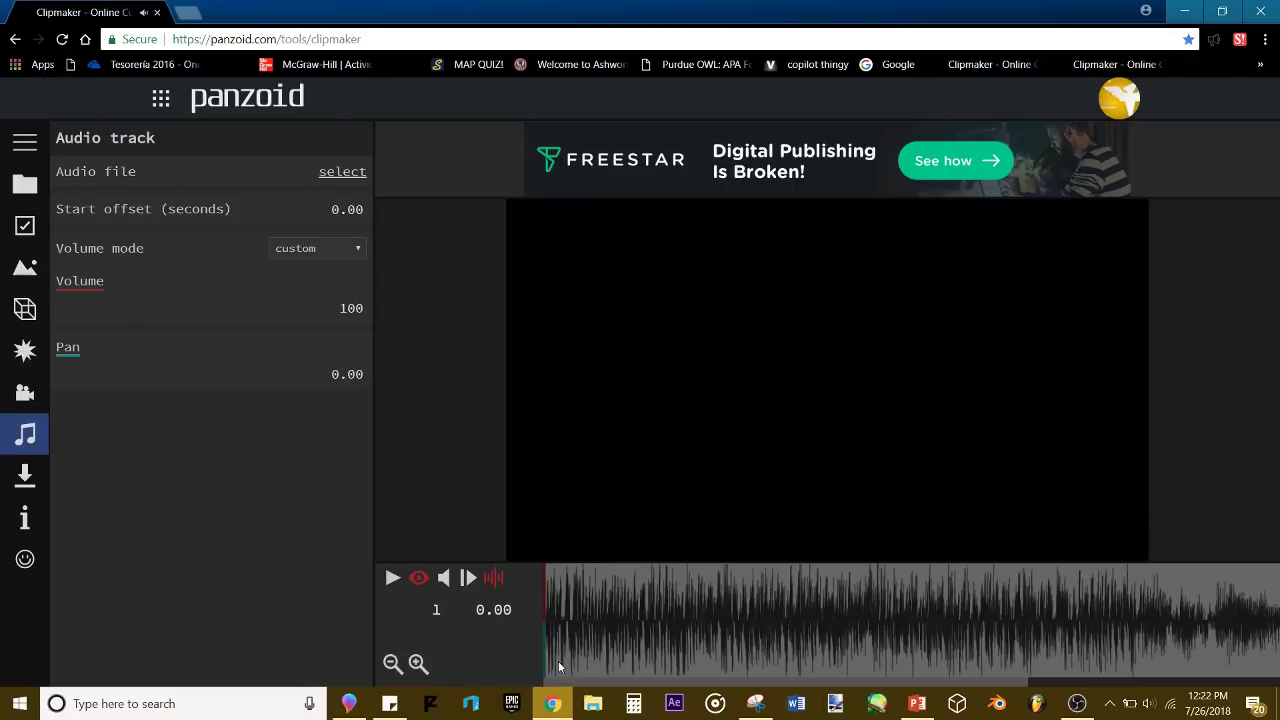
left_click_drag(561, 674, 240, 624)
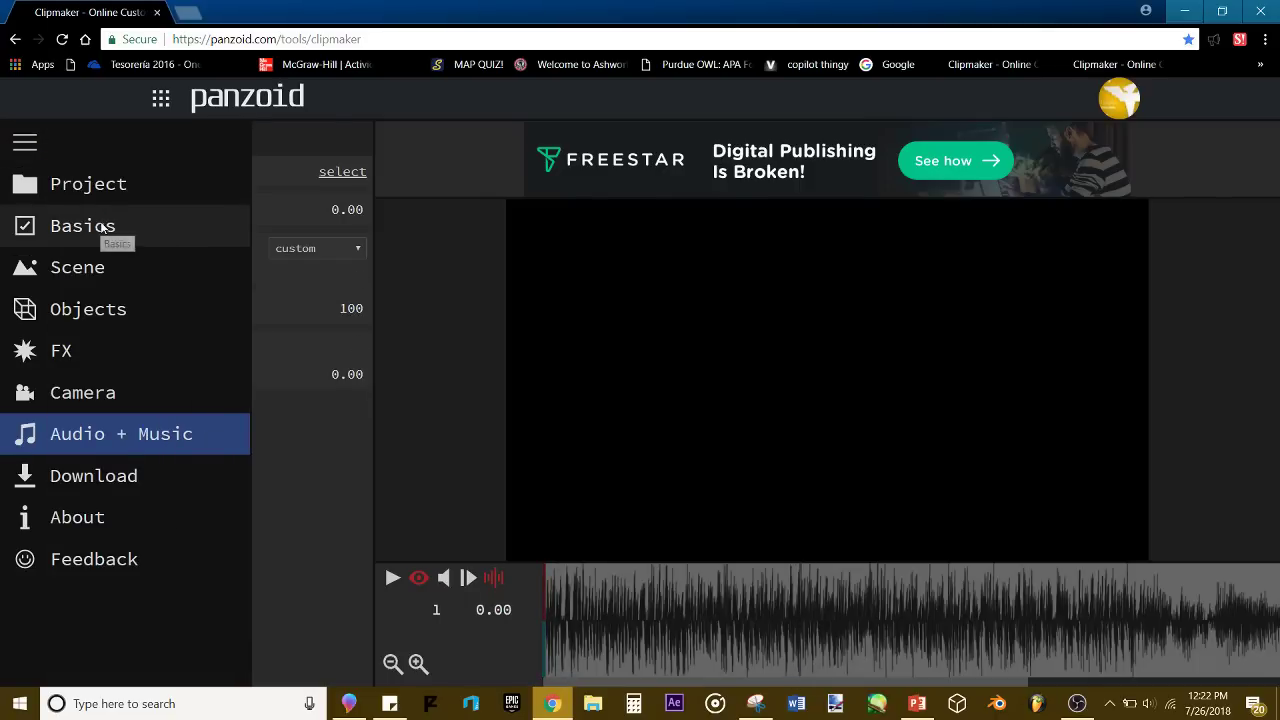
Step: Set the project's frame rate to 60 and its length to 20 seconds in the basic settings
left_click(103, 229)
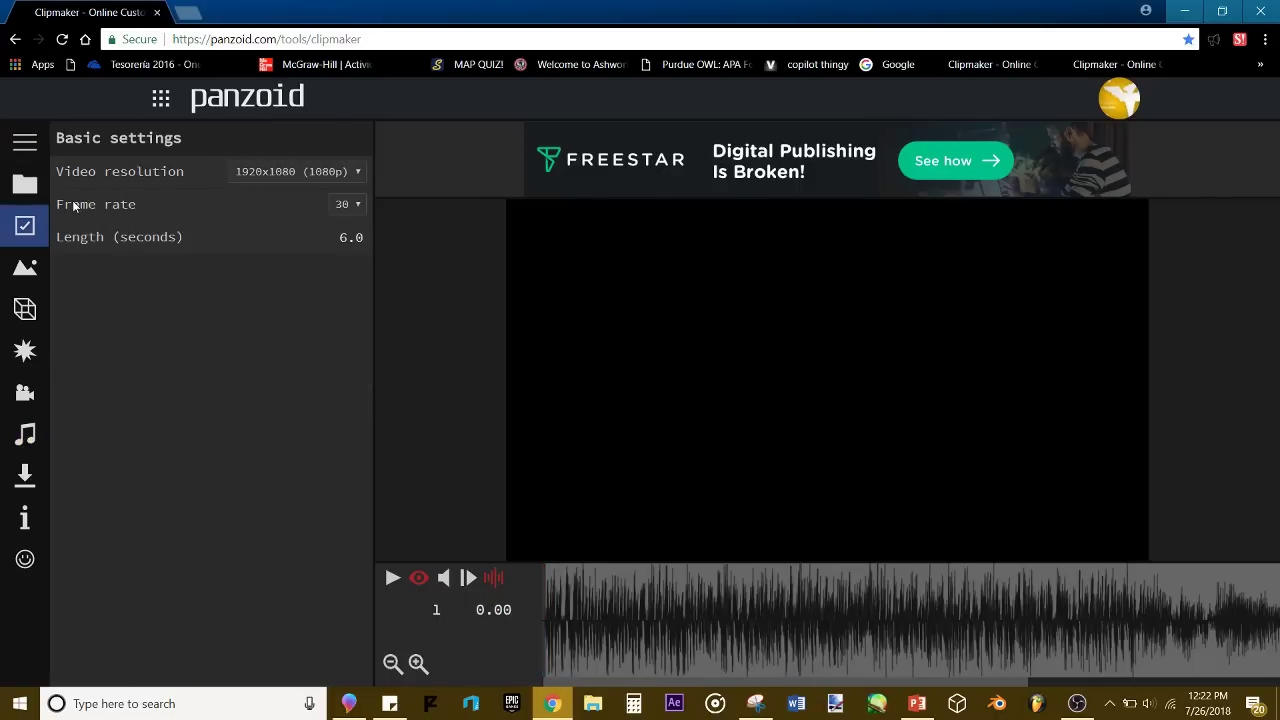
left_click(355, 241)
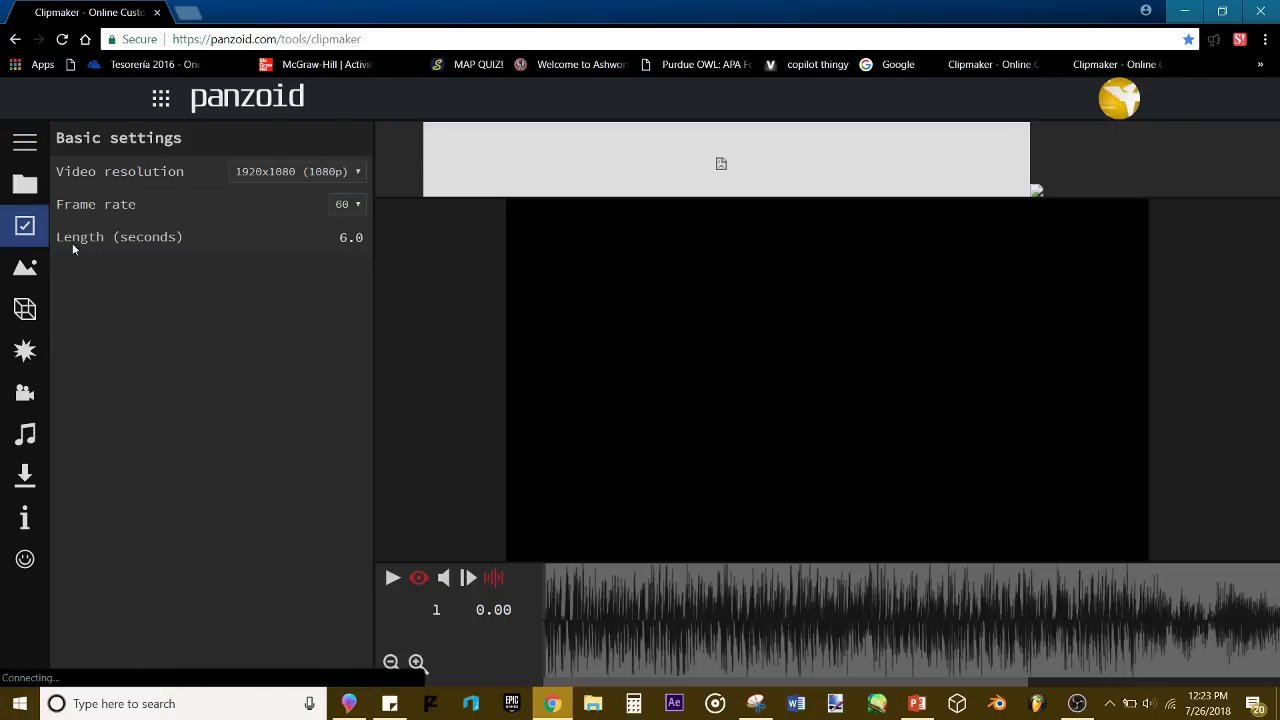
double_click(350, 237)
type("20")
key("Return")
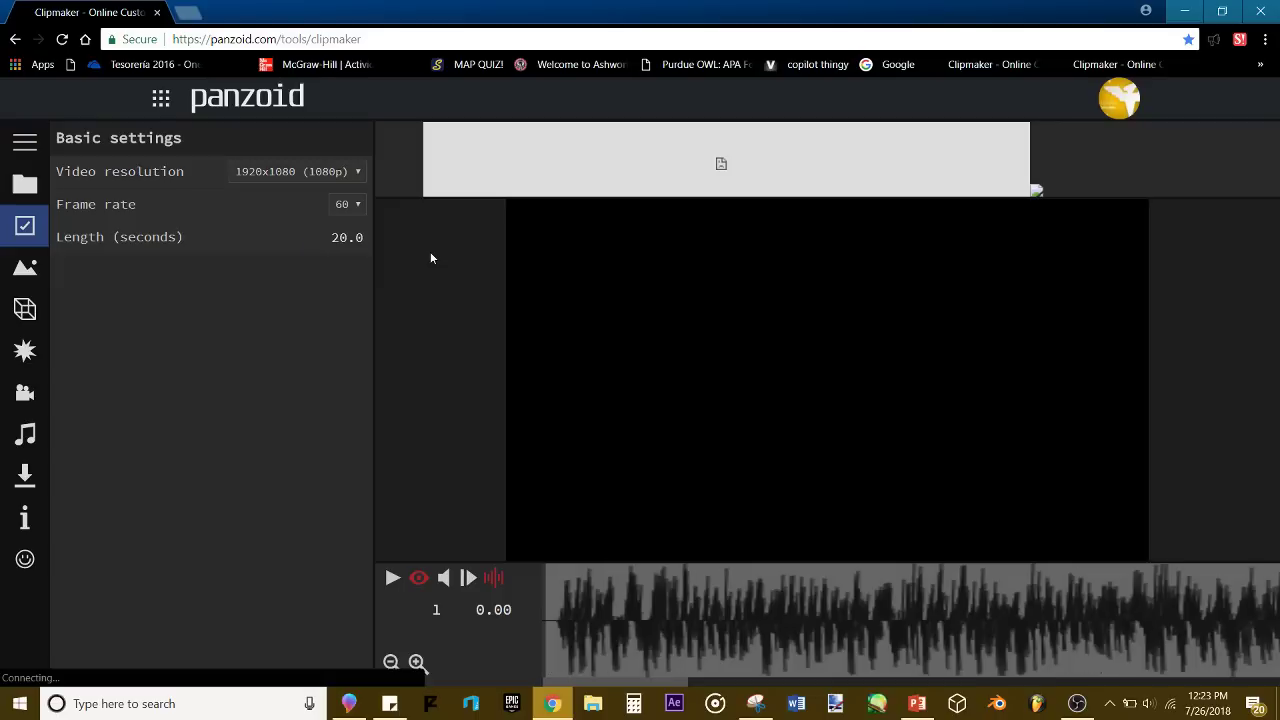
Step: Return to the audio track settings and place the playhead at the beat drop, frame 144 (4.77 s)
left_click(25, 436)
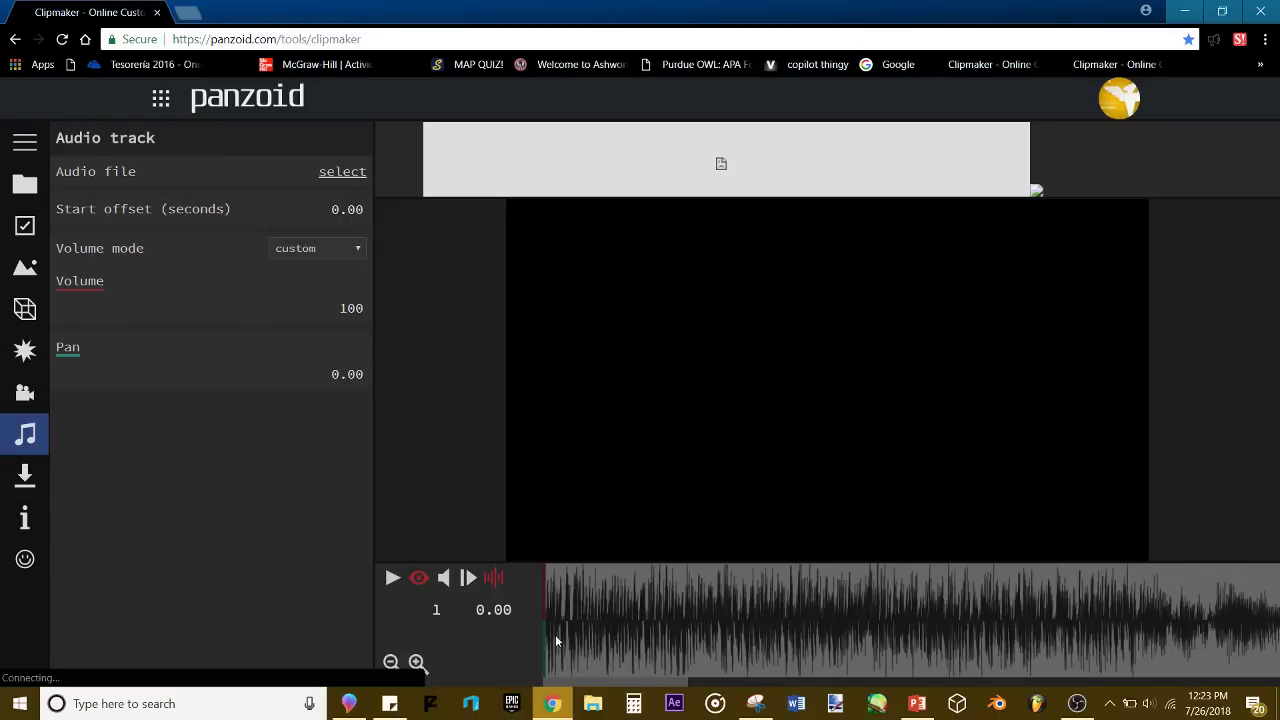
left_click_drag(604, 685, 636, 685)
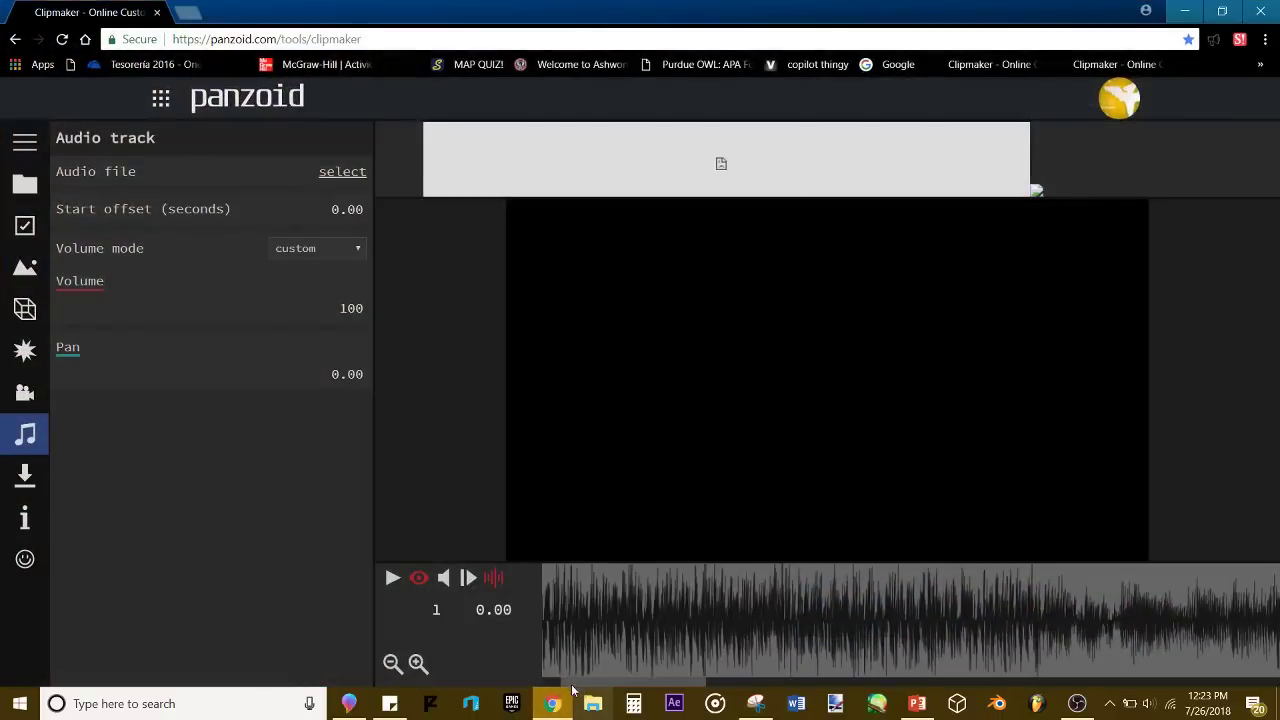
left_click_drag(575, 687, 636, 672)
left_click(1005, 607)
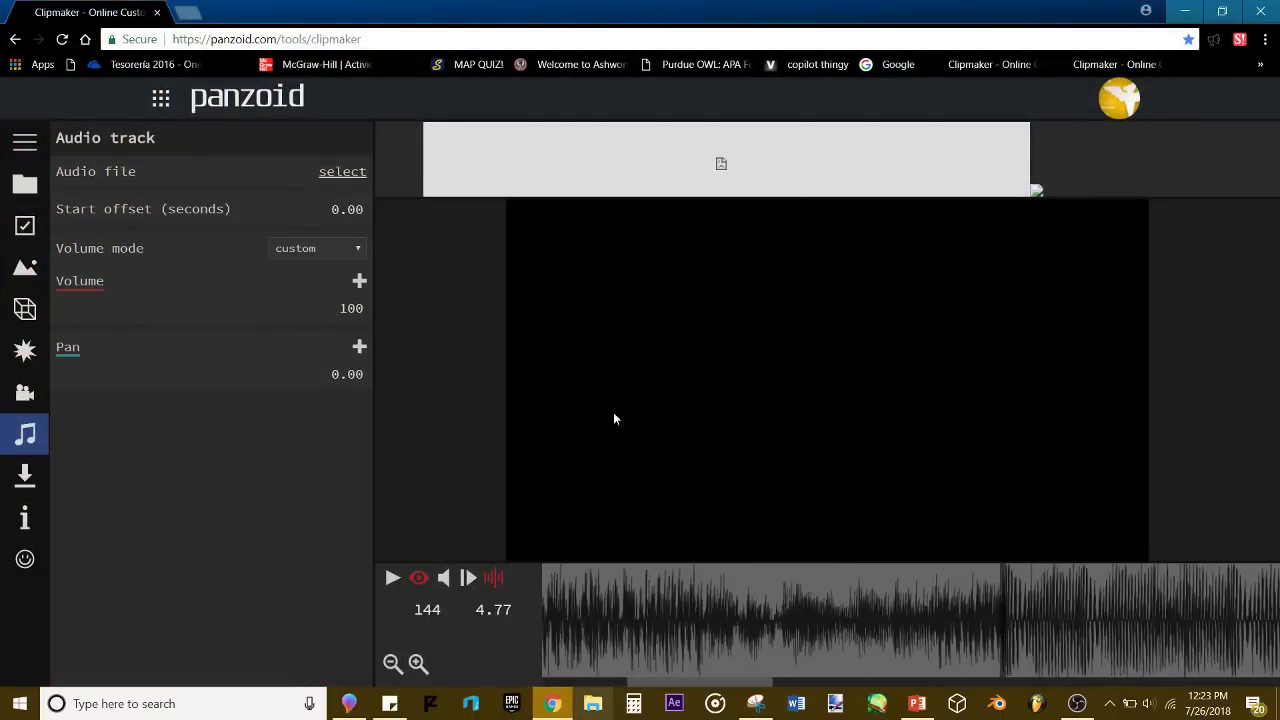
Step: Try to add a volume keyframe at the beat drop and play the audio around it
left_click(359, 283)
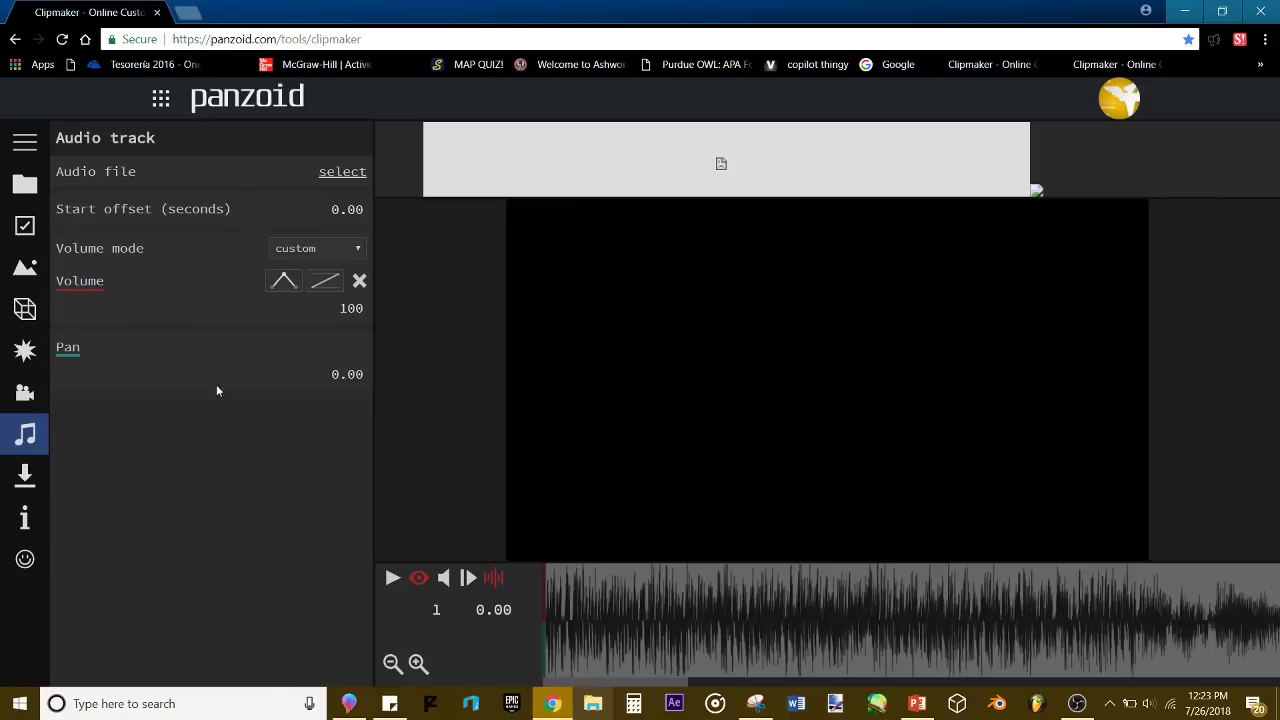
left_click(341, 311)
left_click(412, 356)
left_click(1269, 592)
key("space")
key("space")
left_click(679, 610)
left_click(695, 613)
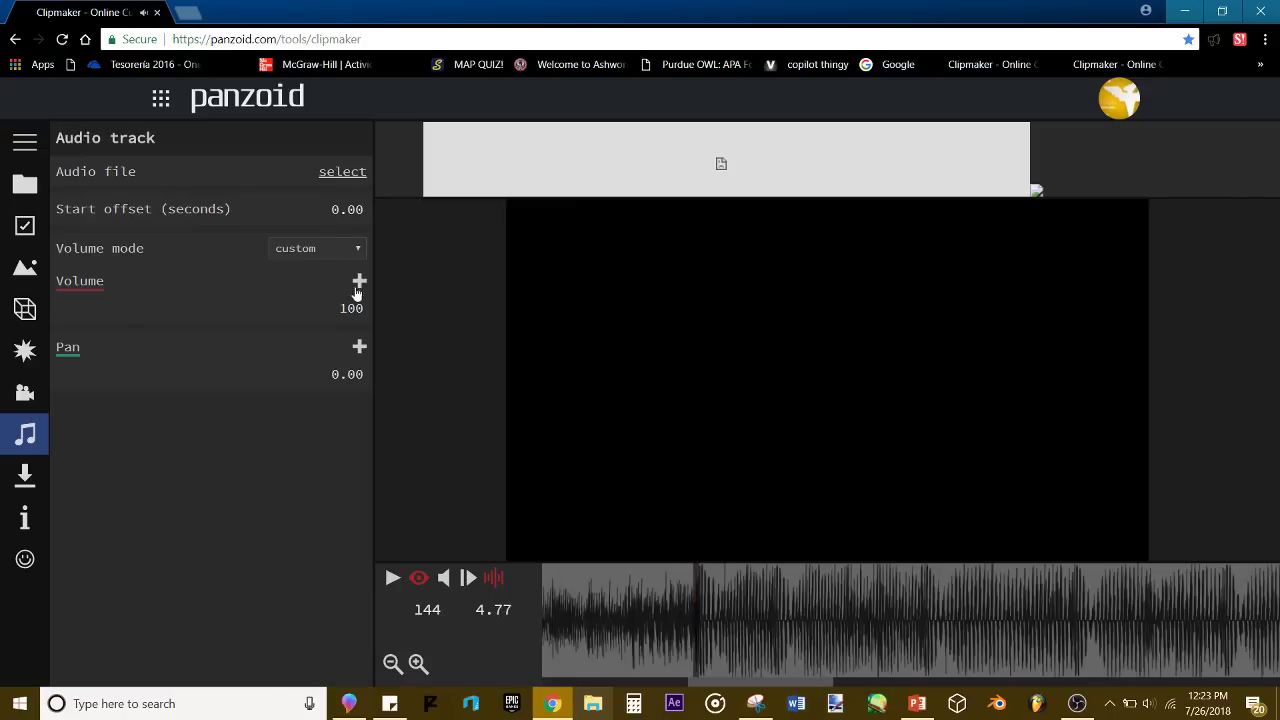
Step: Add a volume keyframe to the audio track at frame 144 (4.77 s)
left_click(360, 282)
left_click_drag(734, 612, 540, 610)
left_click(845, 602)
key("space")
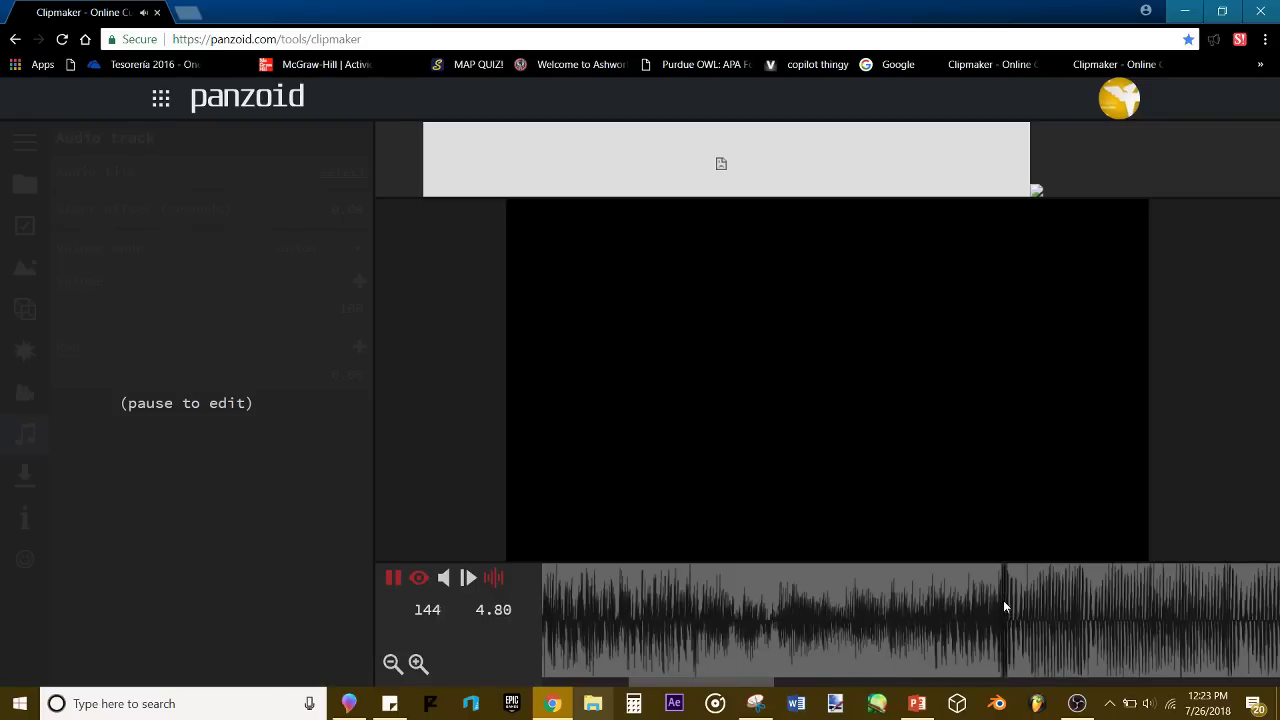
left_click(999, 588)
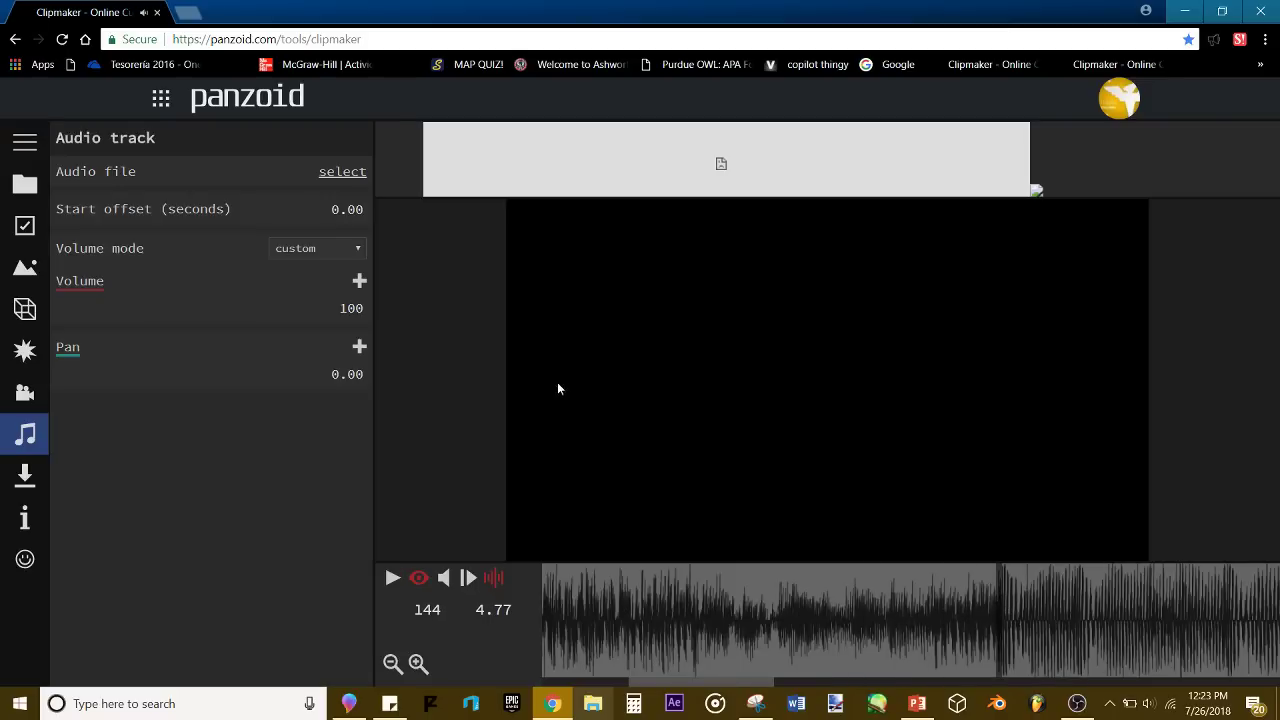
left_click(360, 282)
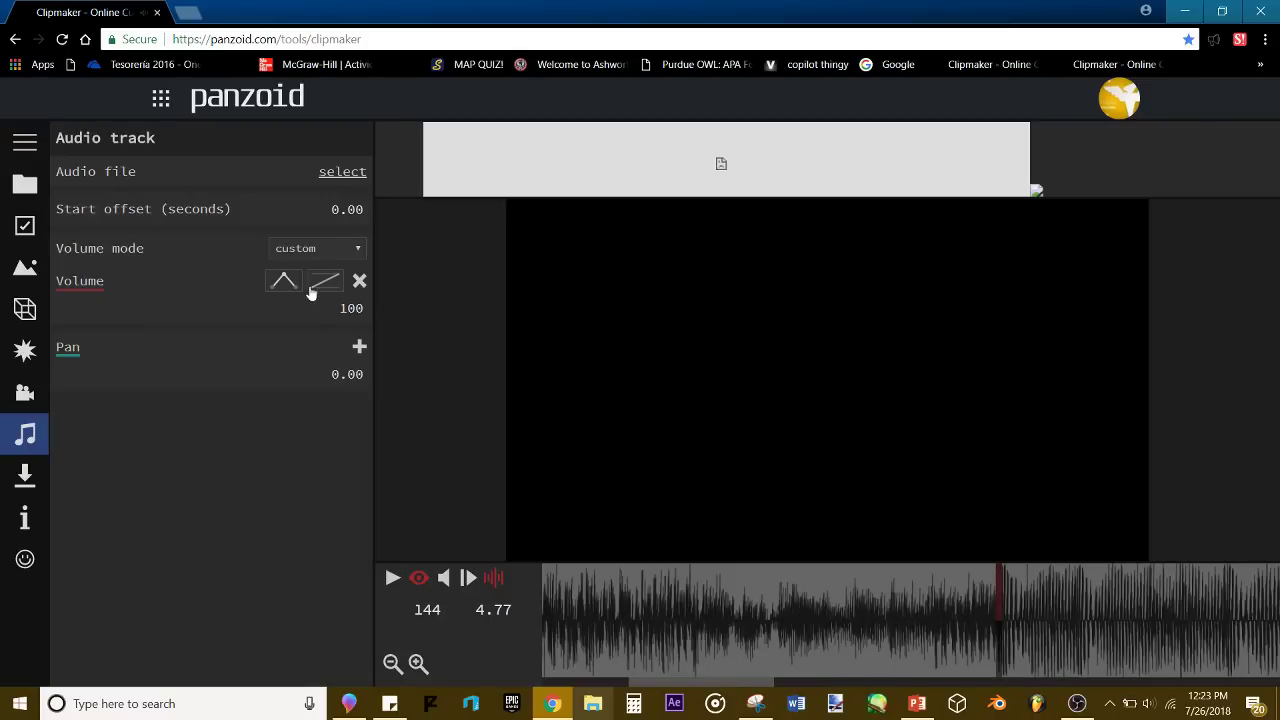
left_click(1031, 616)
left_click(996, 616)
left_click(998, 616)
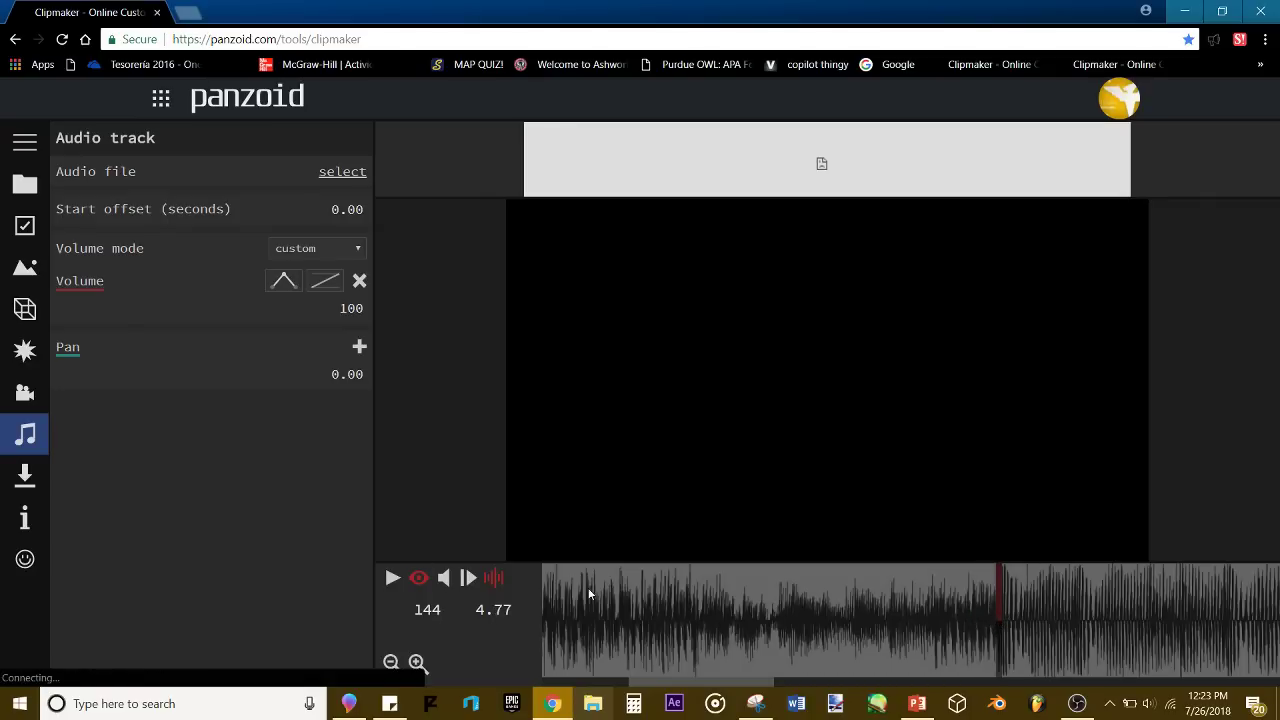
Step: Set the audio volume to 0 at the first frame of the timeline
left_click(419, 578)
left_click(420, 578)
key("Home")
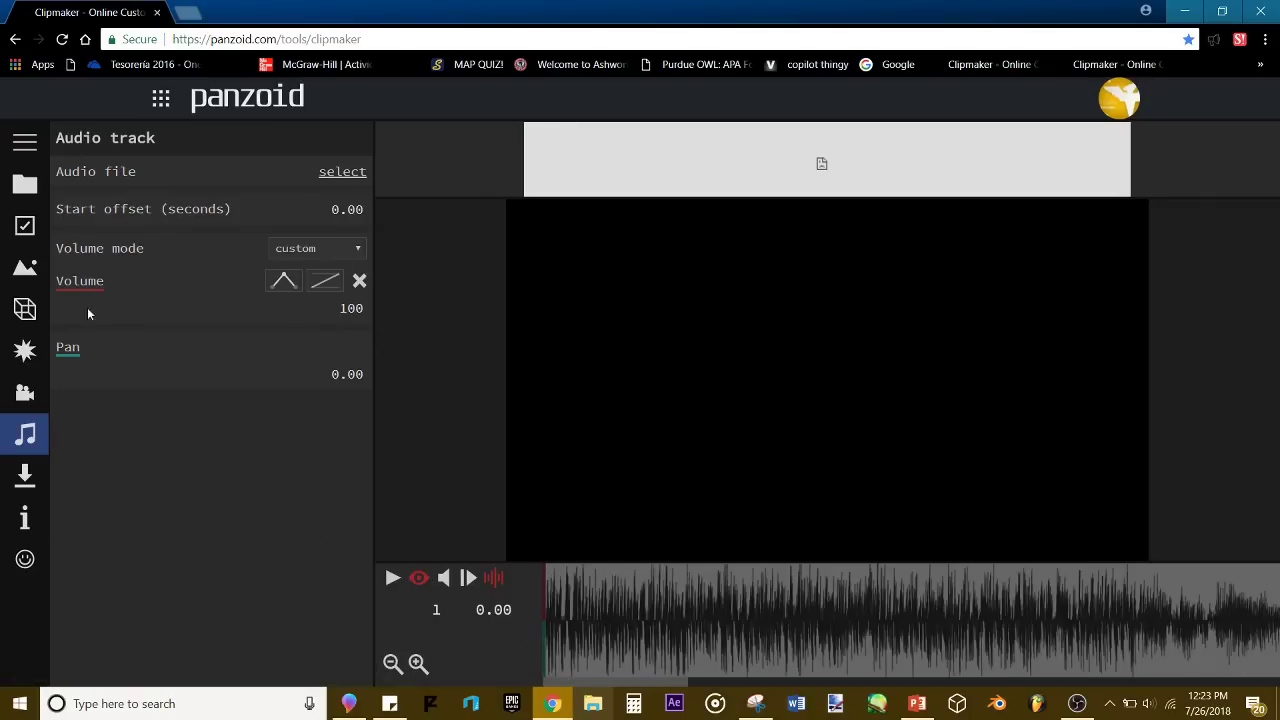
left_click(358, 313)
type("0")
key("Return")
Step: Play the audio from the start and from the frame 144 keyframe to check the volume change
key("space")
key("space")
key("Home")
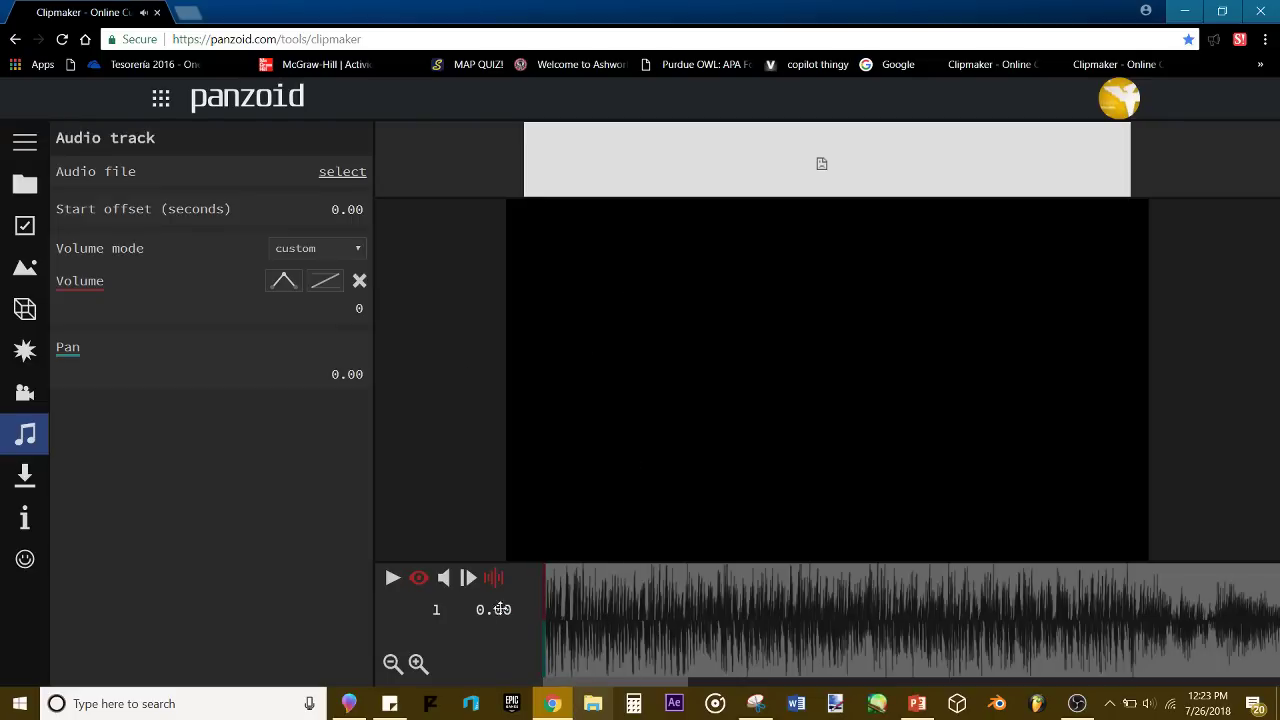
key("space")
key("space")
key("space")
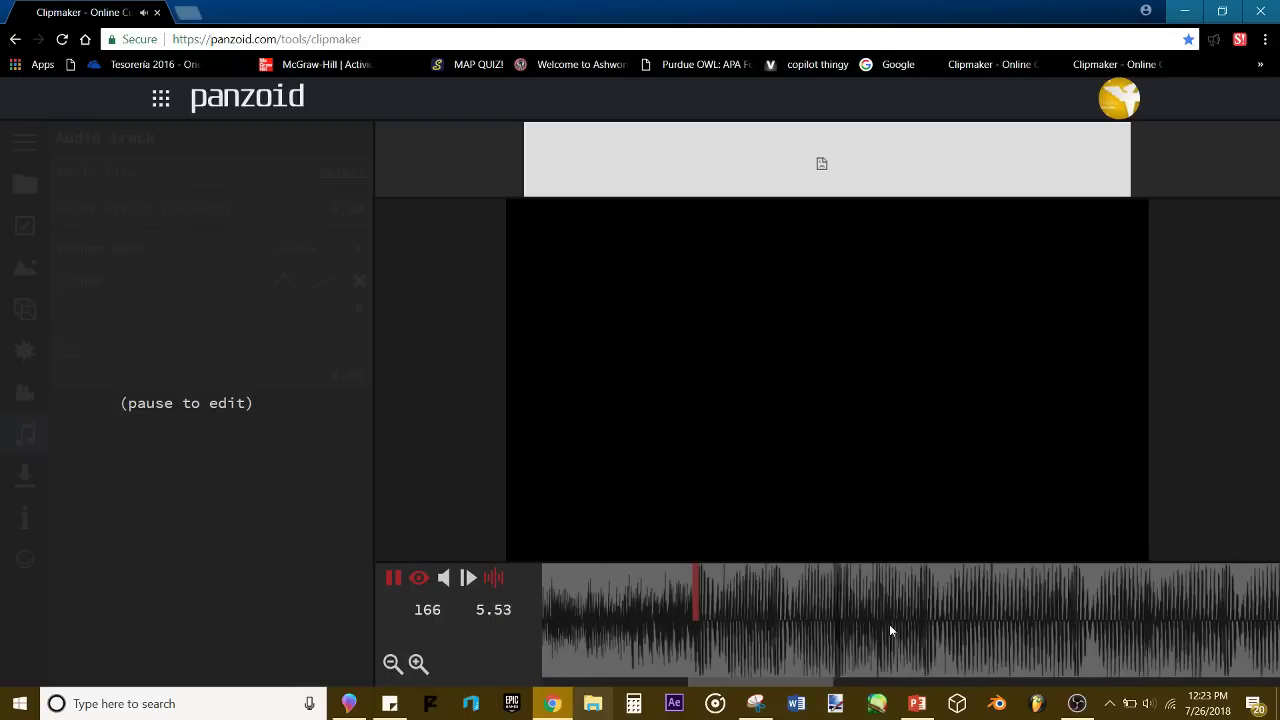
left_click(700, 632)
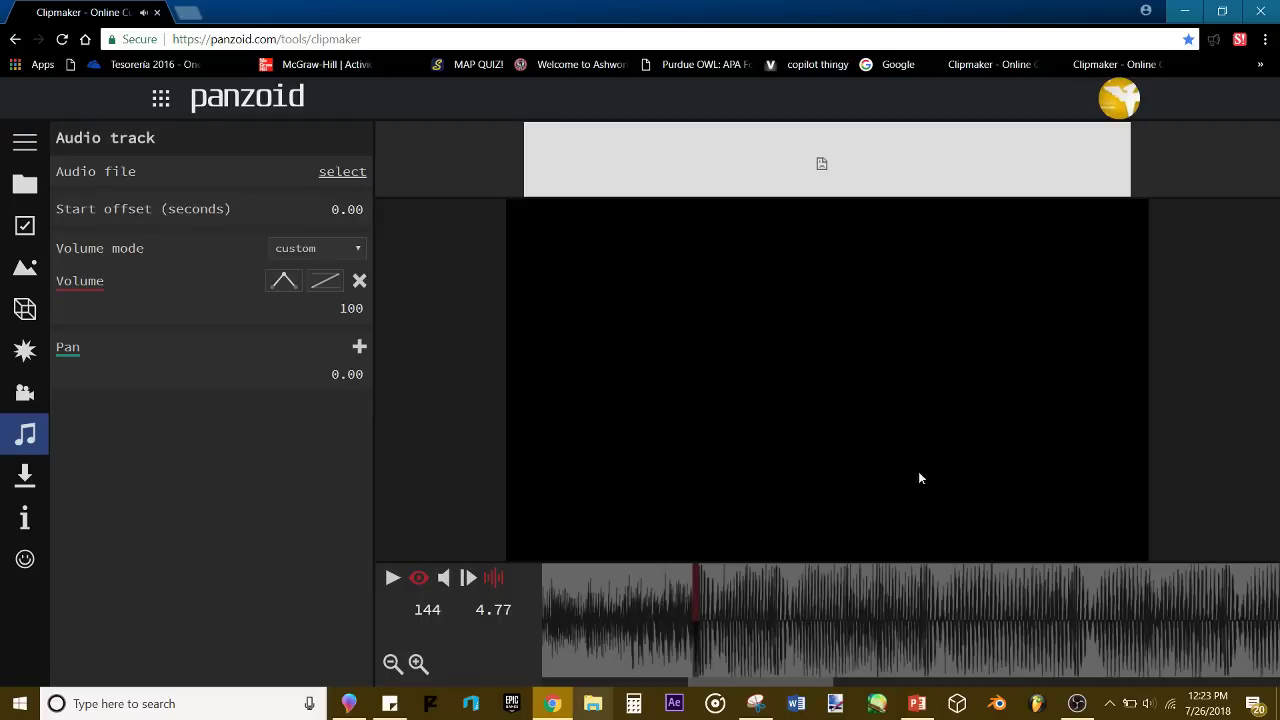
key("space")
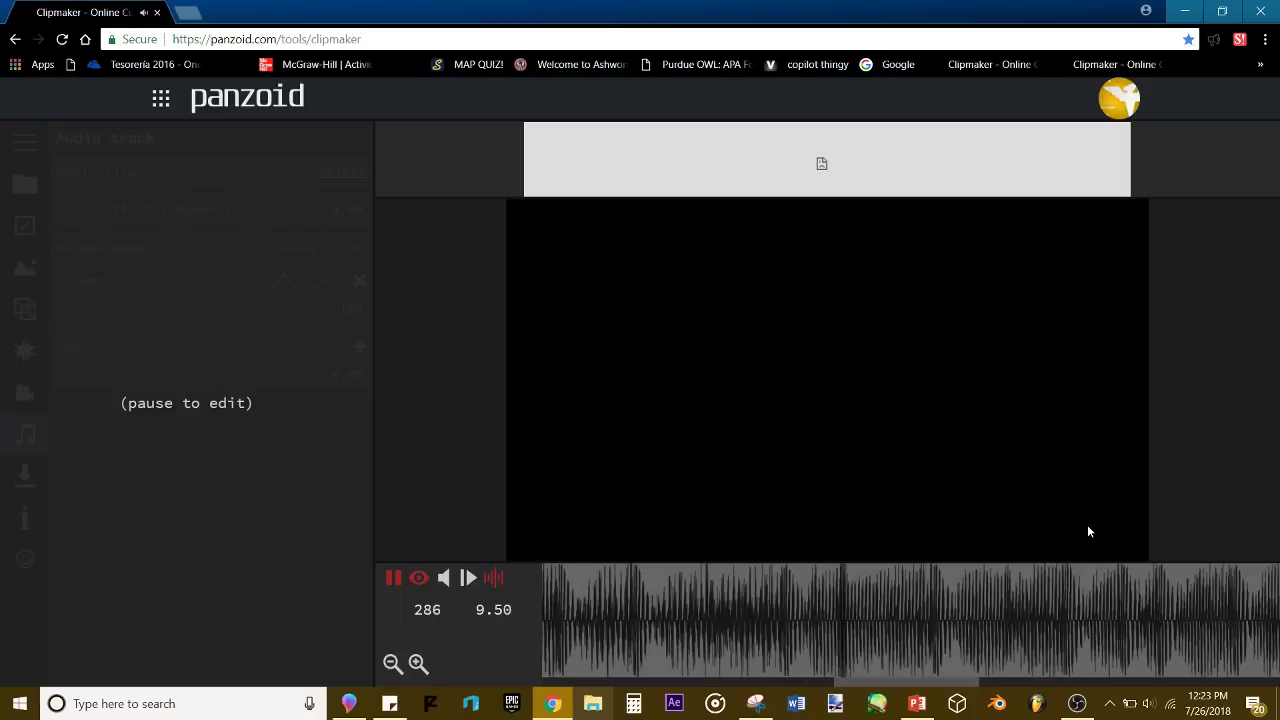
key("space")
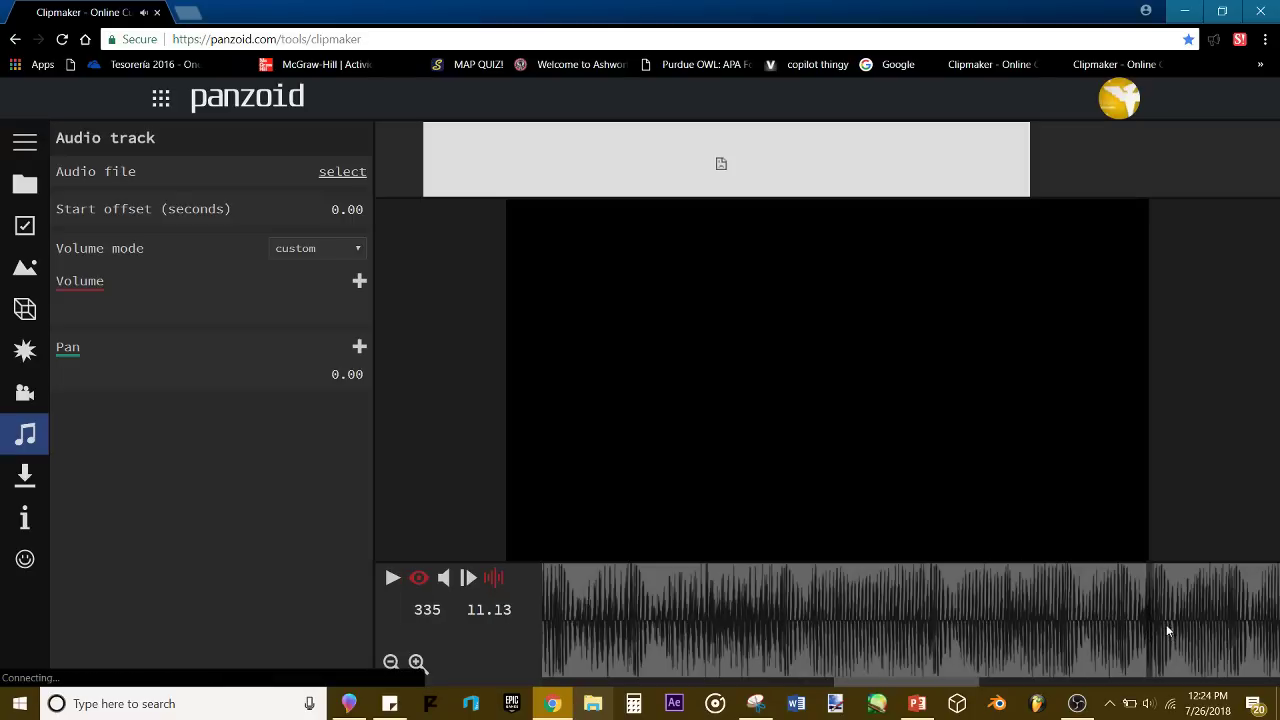
Step: Add a volume keyframe to the audio track at frame 335 (11.13 s) and resume playback from there
key("space")
left_click(1149, 602)
left_click(364, 281)
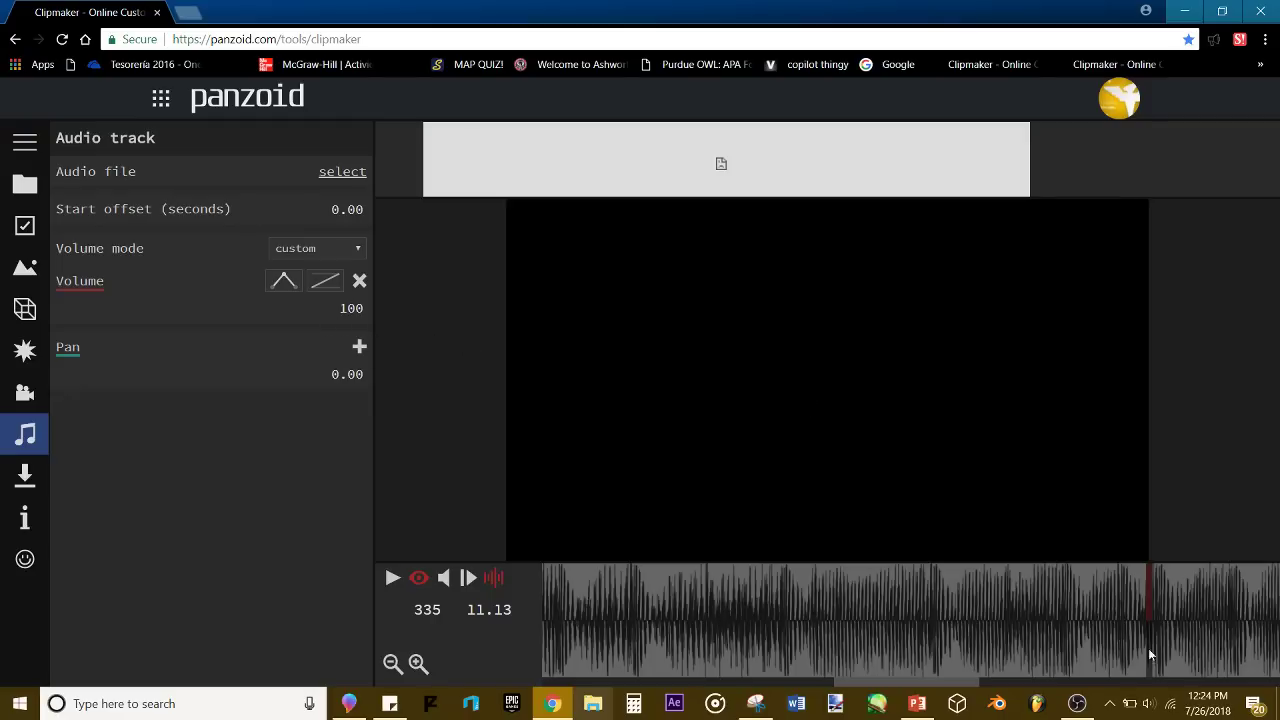
key("space")
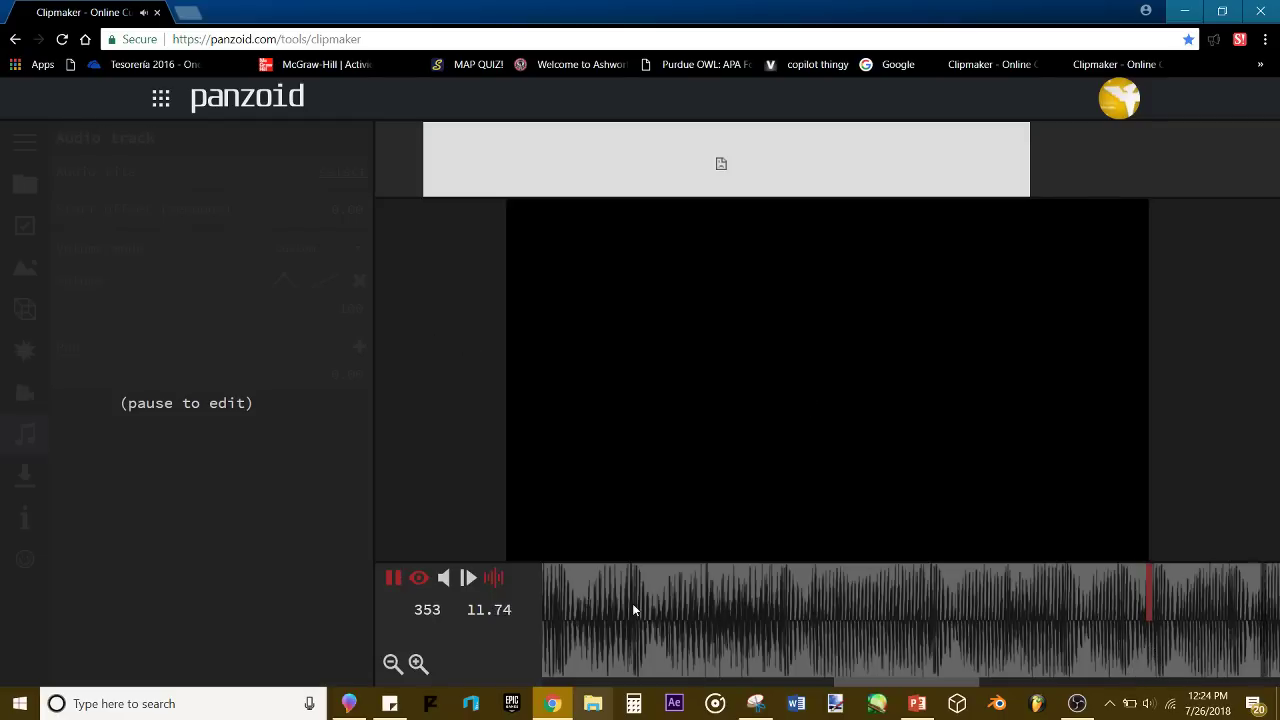
Step: Add a volume keyframe at 15 seconds and set its value to 0
left_click(489, 609)
type("15")
key("Return")
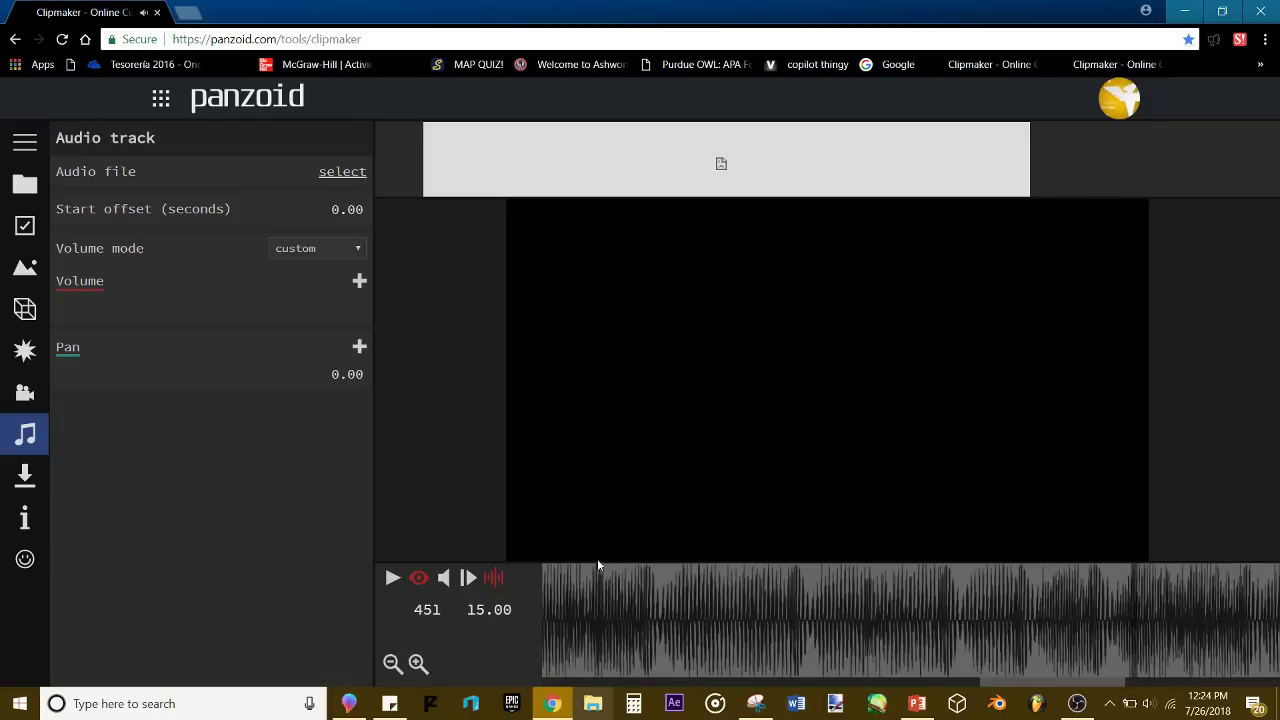
left_click(359, 284)
left_click(354, 307)
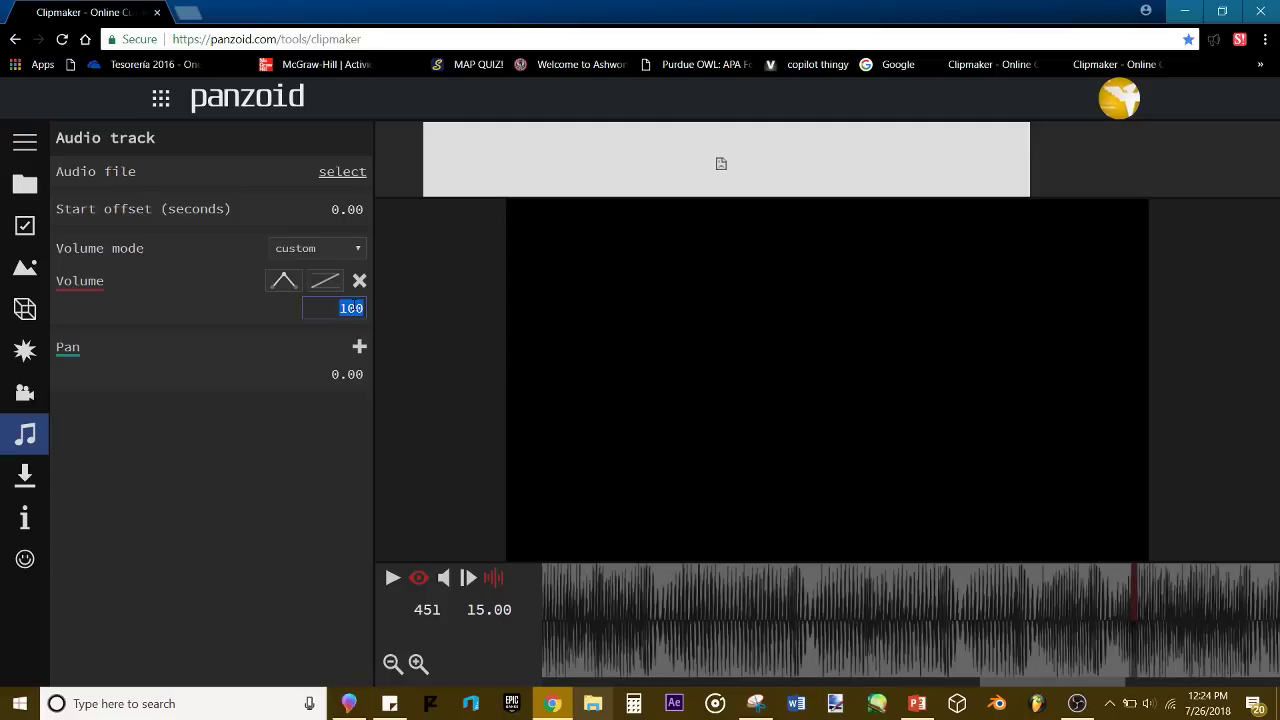
type("0")
key("Return")
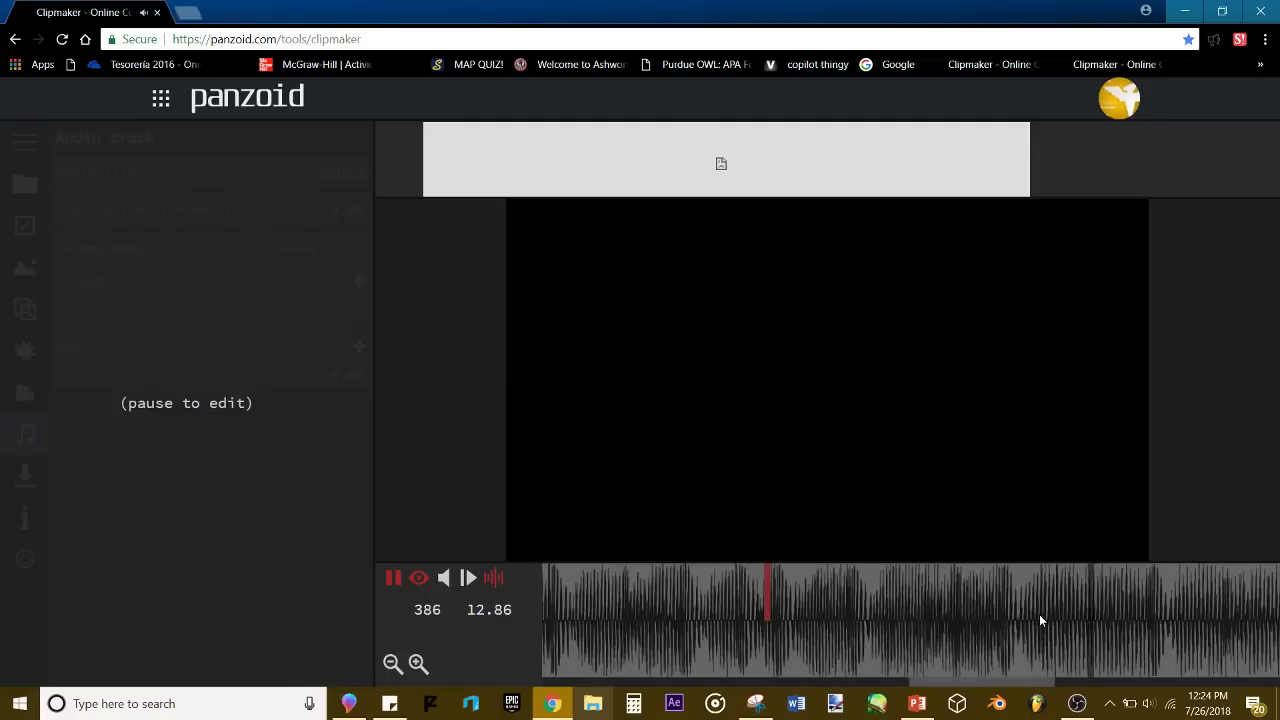
Step: Stop the playback and set the project length to 15 seconds
left_click_drag(1068, 614, 848, 605)
key("space")
left_click(24, 226)
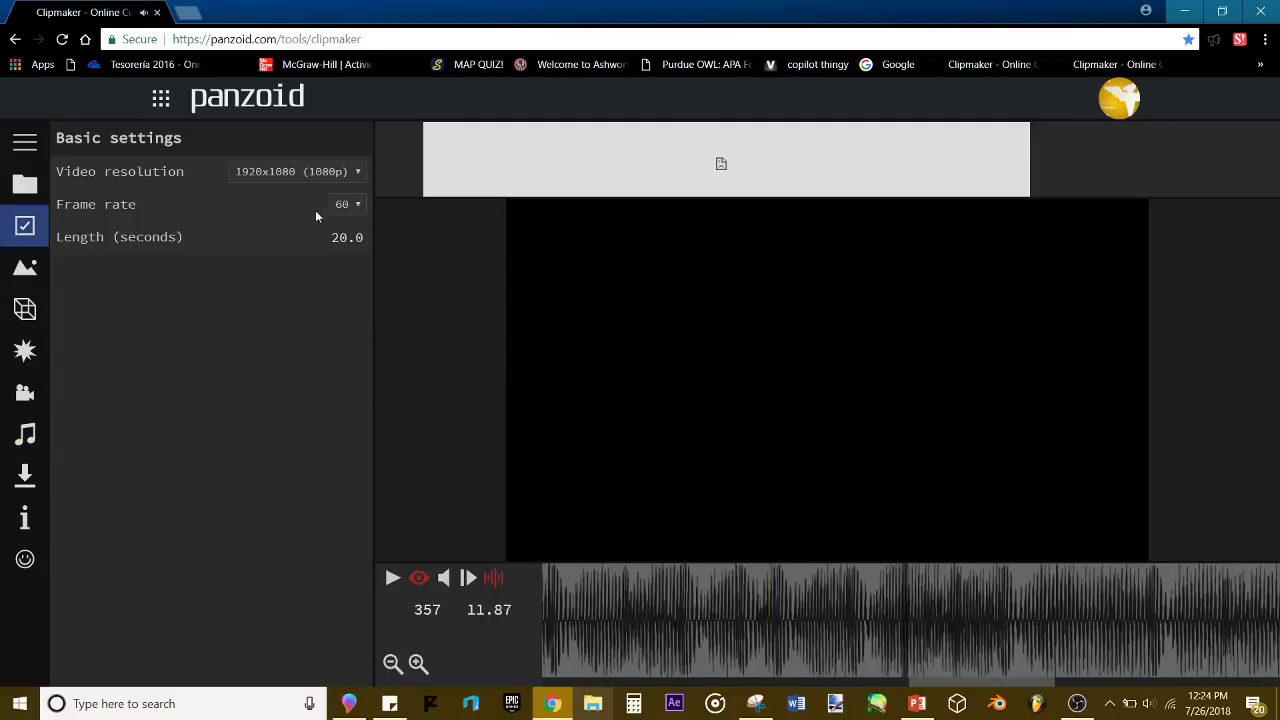
left_click(350, 235)
type("15")
key("Return")
Step: Add an audio volume keyframe at frame 450 (14.97 s) and set its value to 0
left_click(26, 354)
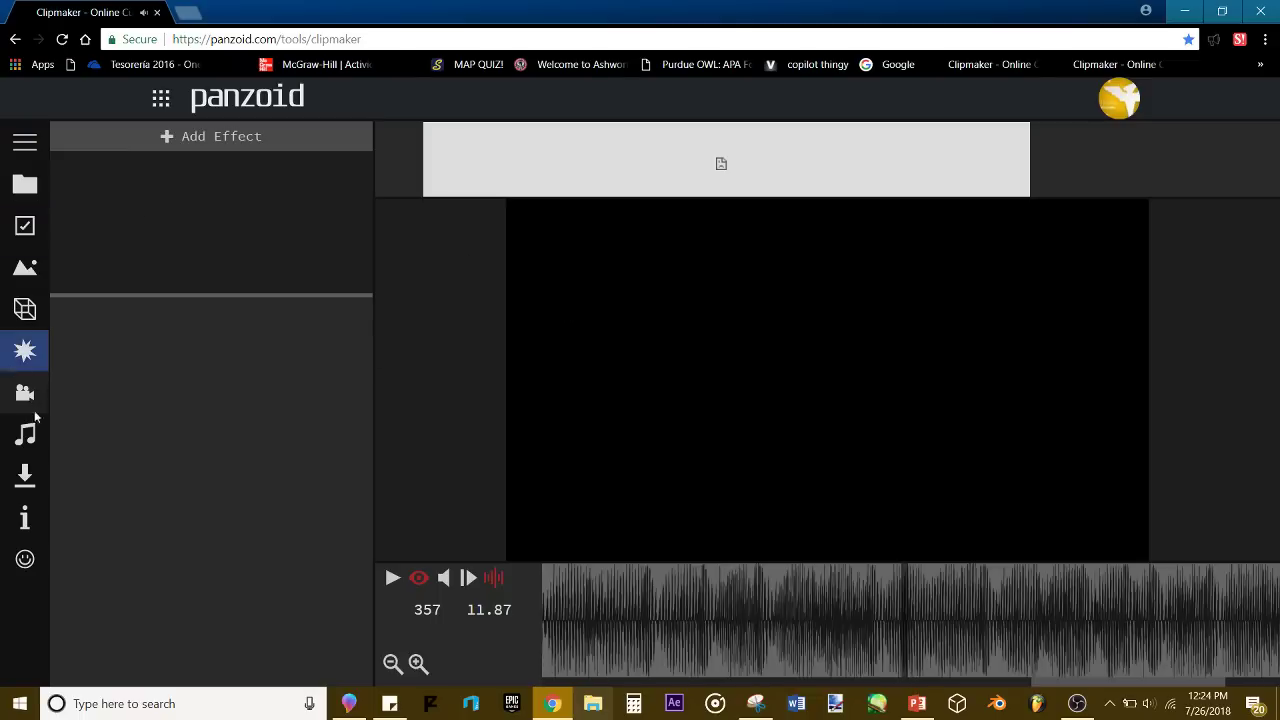
left_click(29, 433)
key("space")
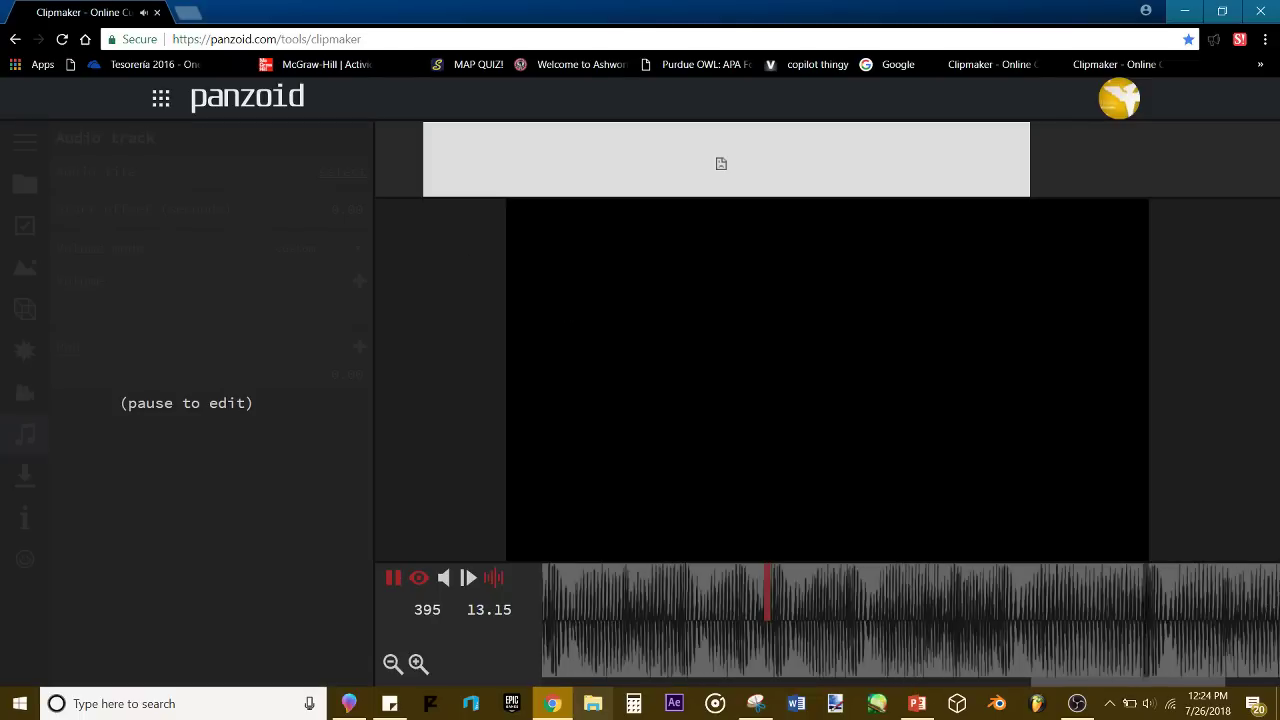
key("space")
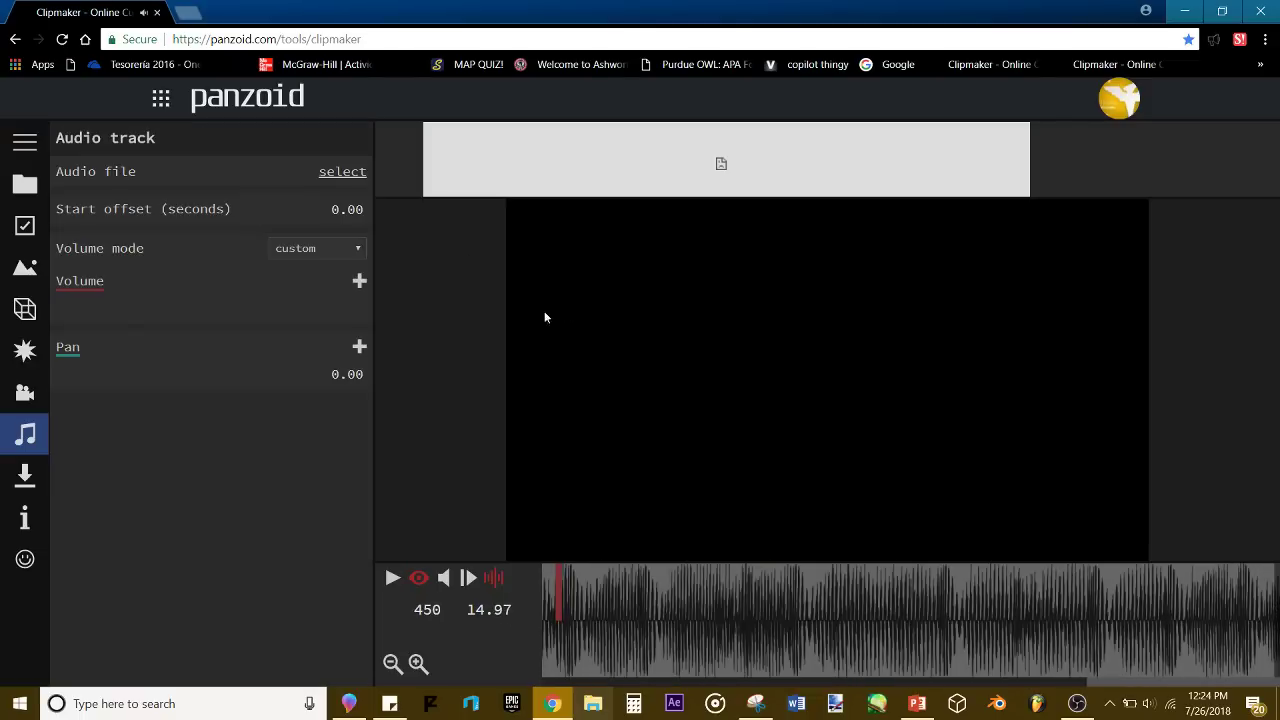
left_click(361, 286)
left_click(362, 306)
type("0")
key("Return")
Step: Play the opening of the audio up to about 4 seconds
key("space")
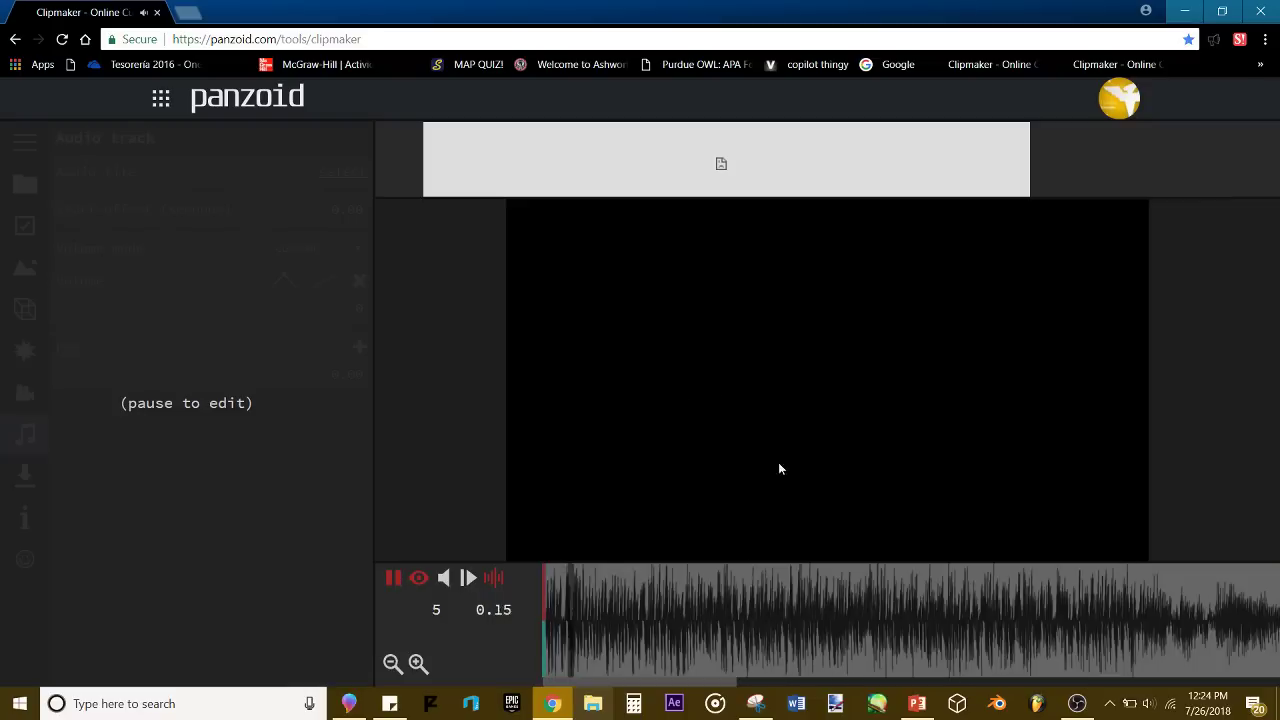
key("space")
left_click(1262, 638)
key("space")
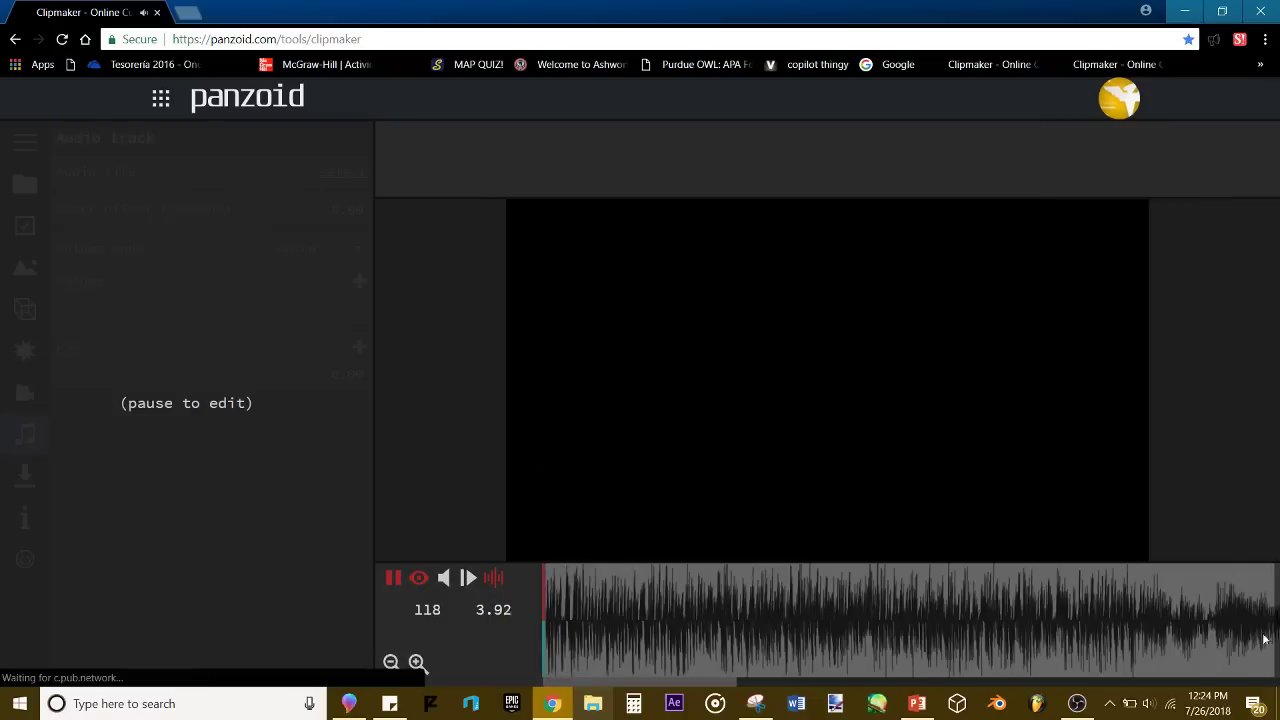
key("space")
Step: Look through the easing options of the frame 144 volume keyframe and play parts of the audio again
left_click(695, 619)
left_click(318, 287)
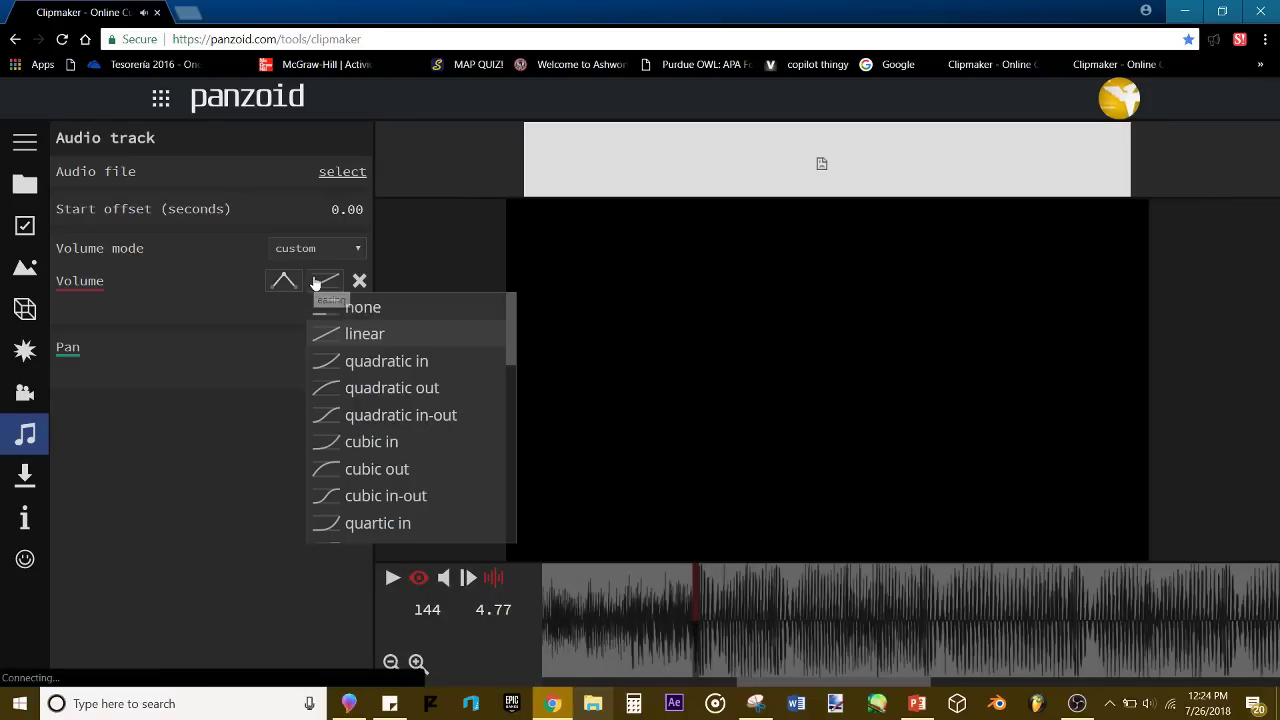
scroll(417, 400, "down", 3)
scroll(417, 400, "down", 2)
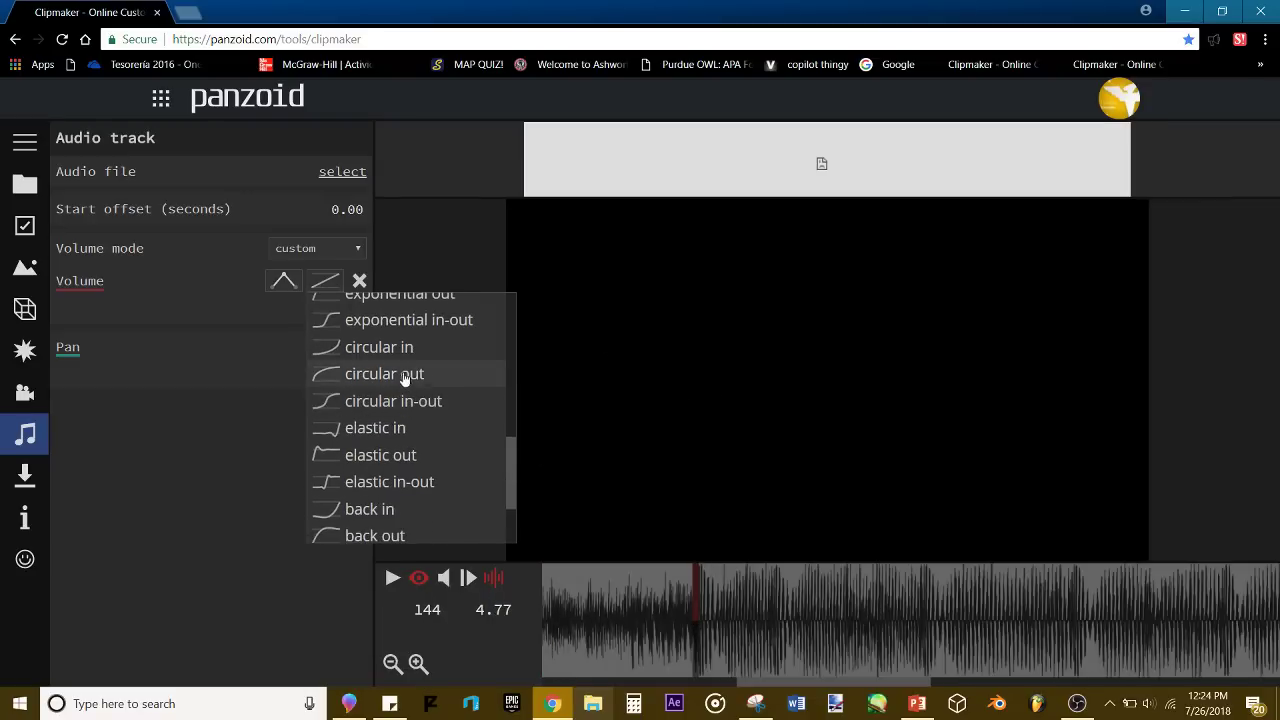
key("space")
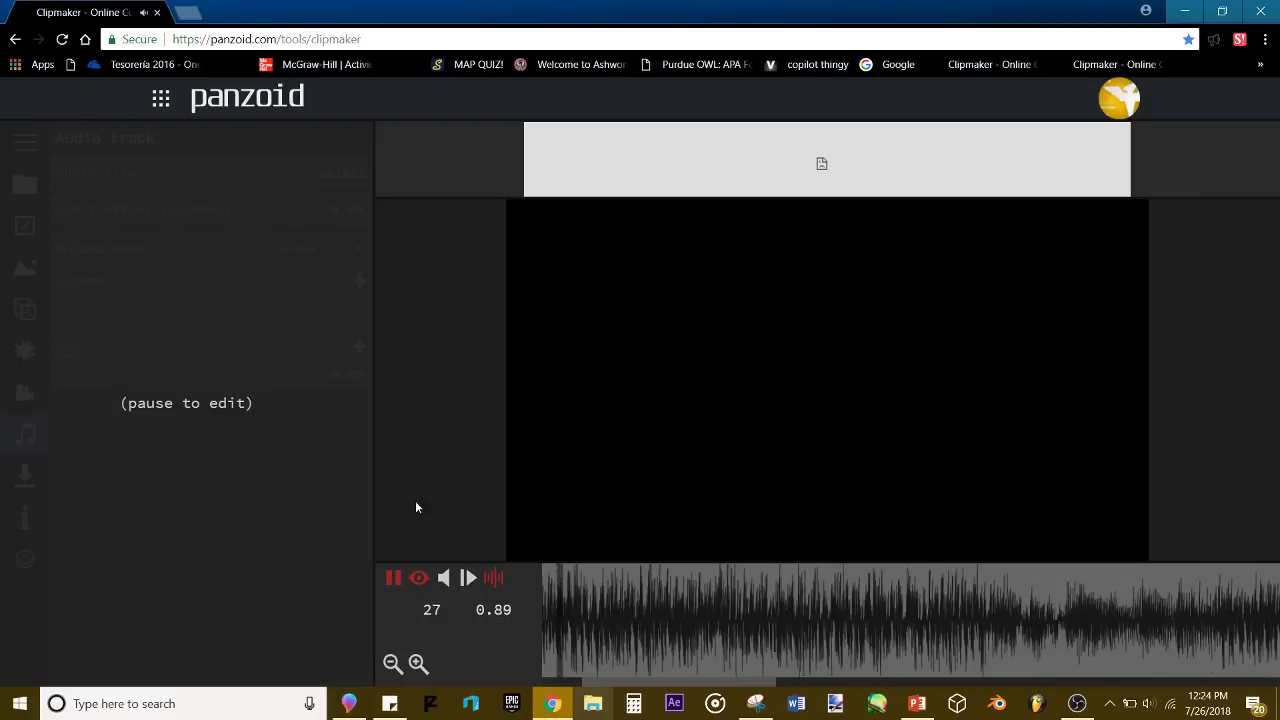
left_click(735, 612)
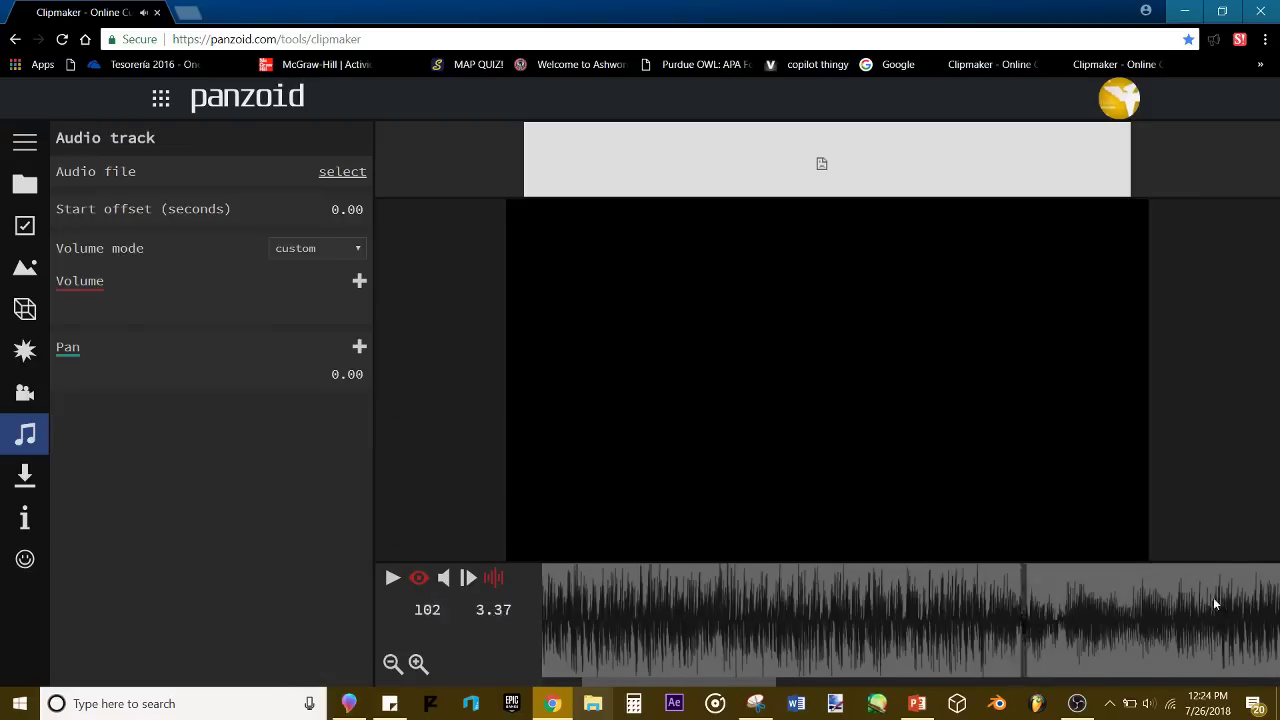
key("space")
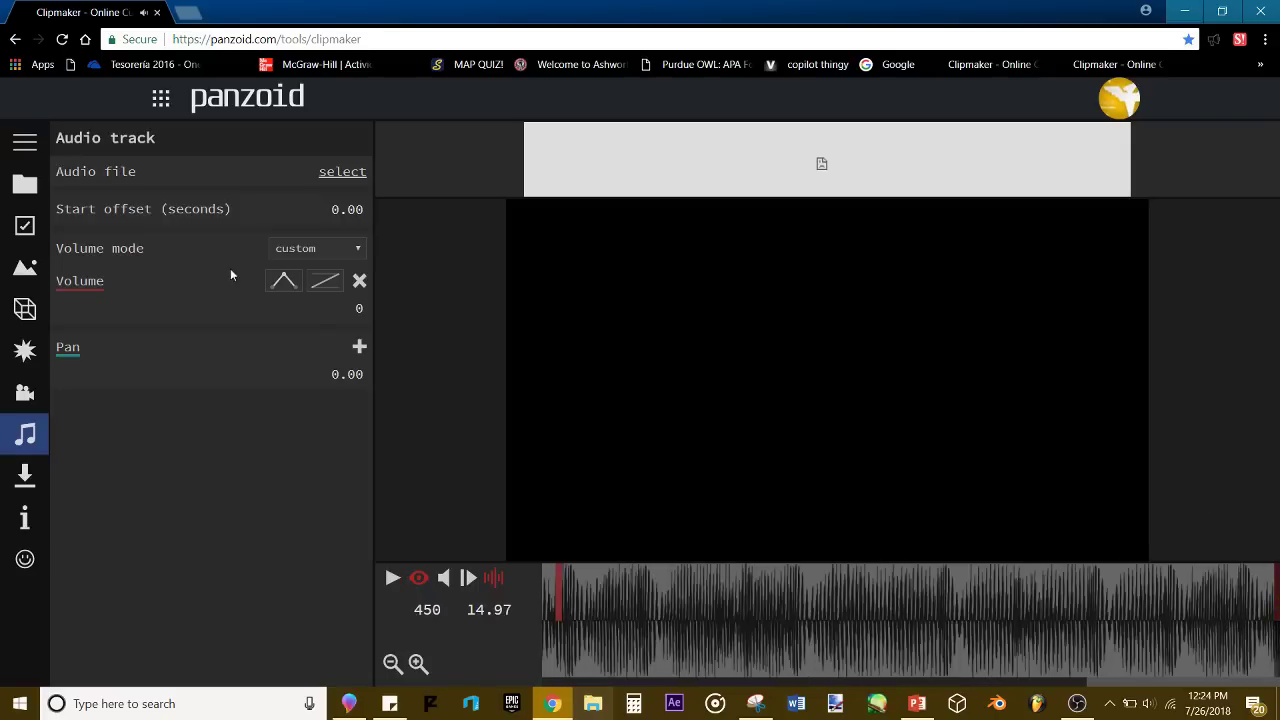
Step: Set the easing of the frame 450 volume keyframe to circular out and play back the audio fade
left_click(317, 289)
scroll(389, 409, "down", 3)
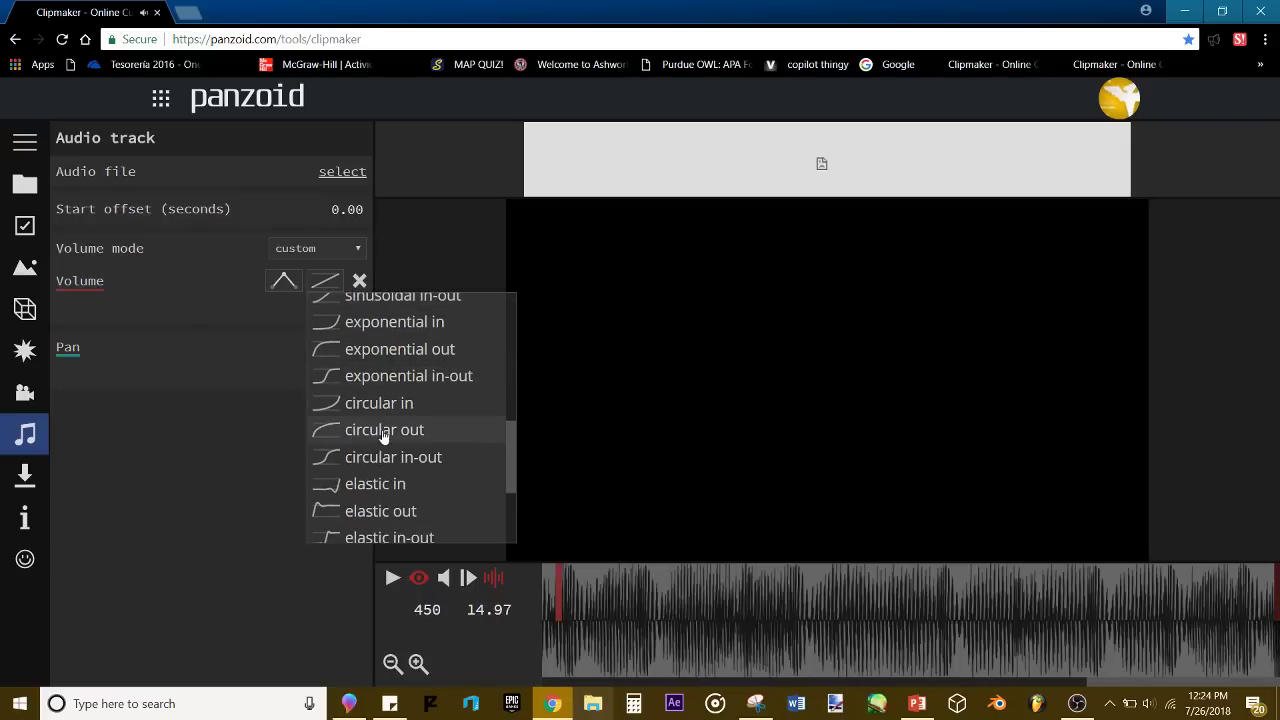
left_click(392, 429)
left_click_drag(581, 604, 529, 628)
key("space")
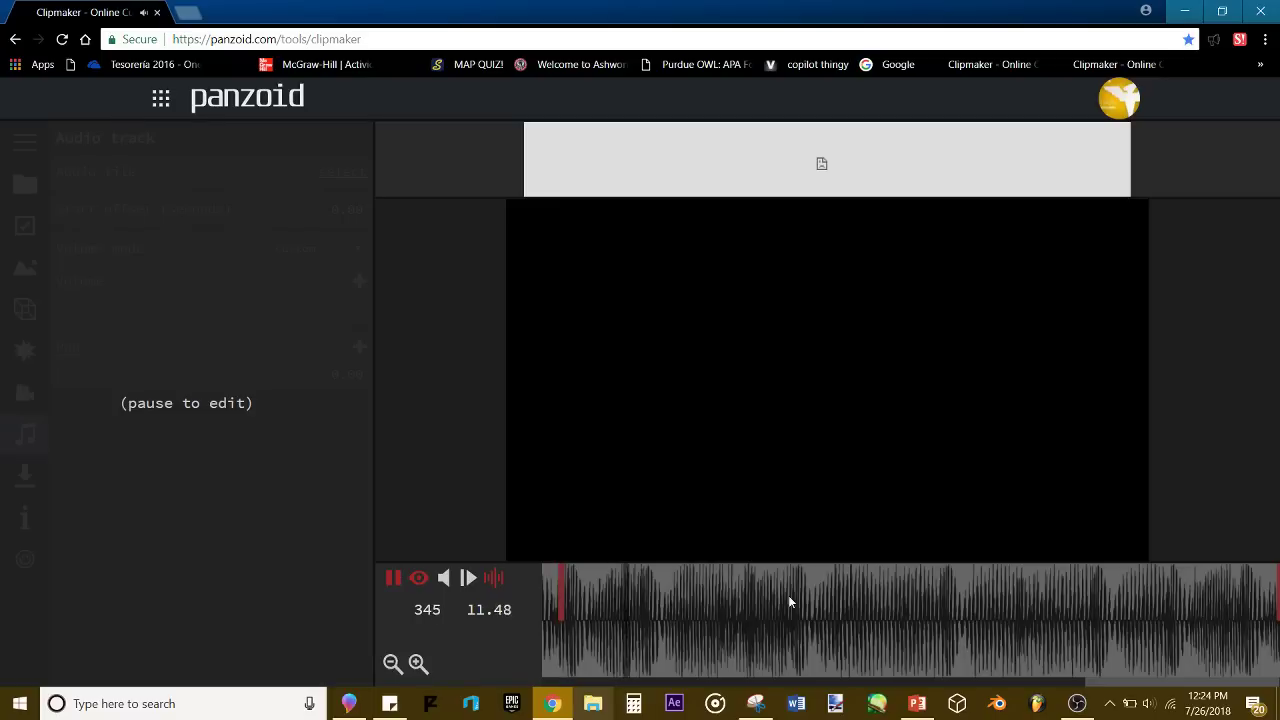
left_click(1244, 643)
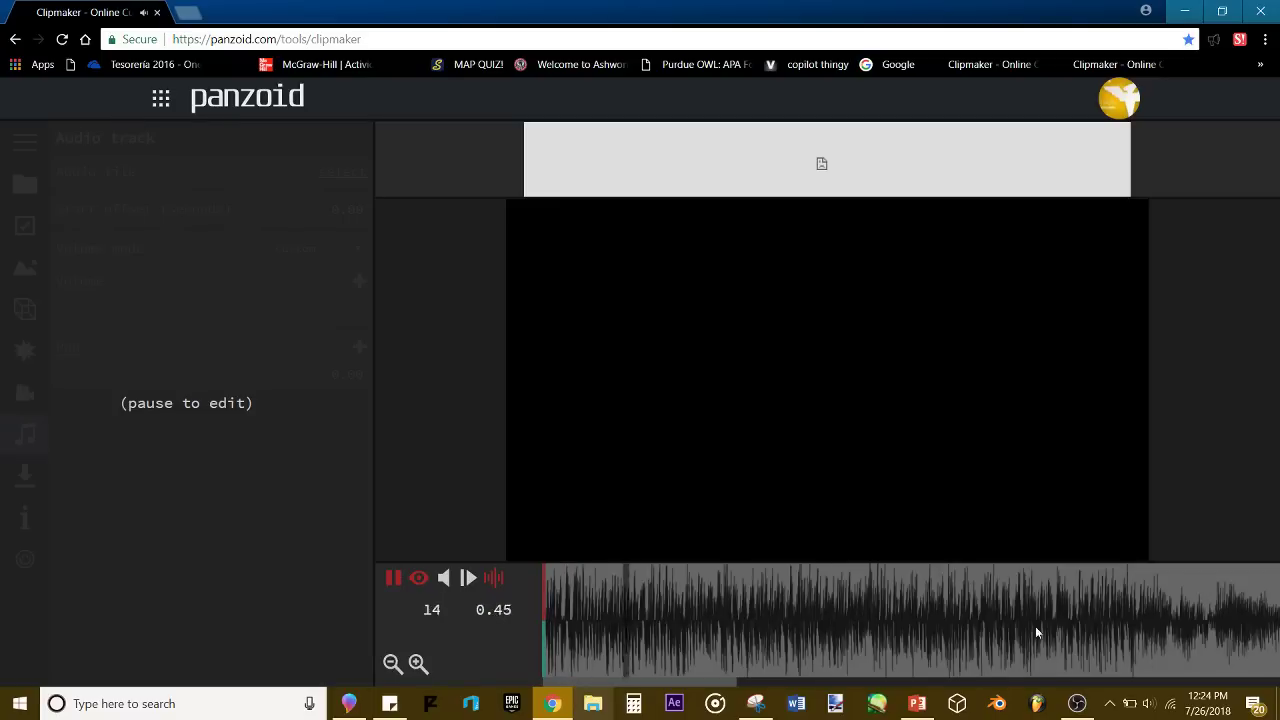
key("space")
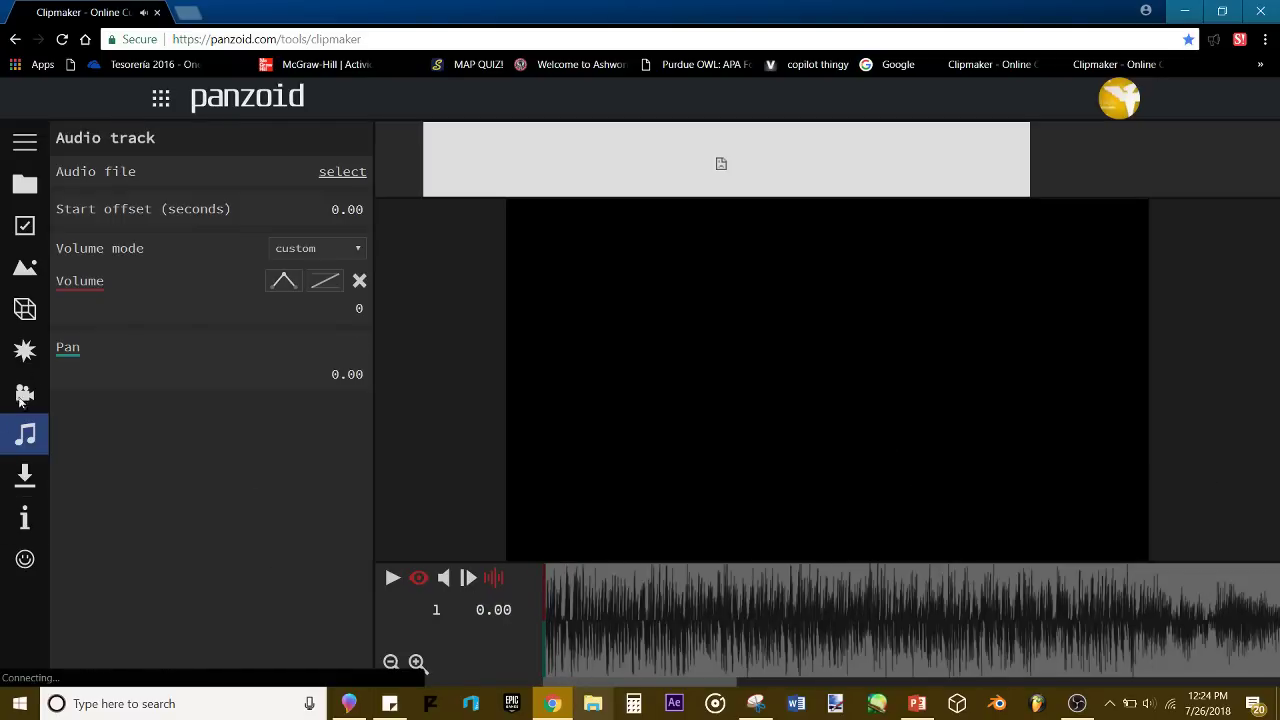
Step: Switch the preview from the camera view to the free editor view and add a 3D text object
left_click(417, 585)
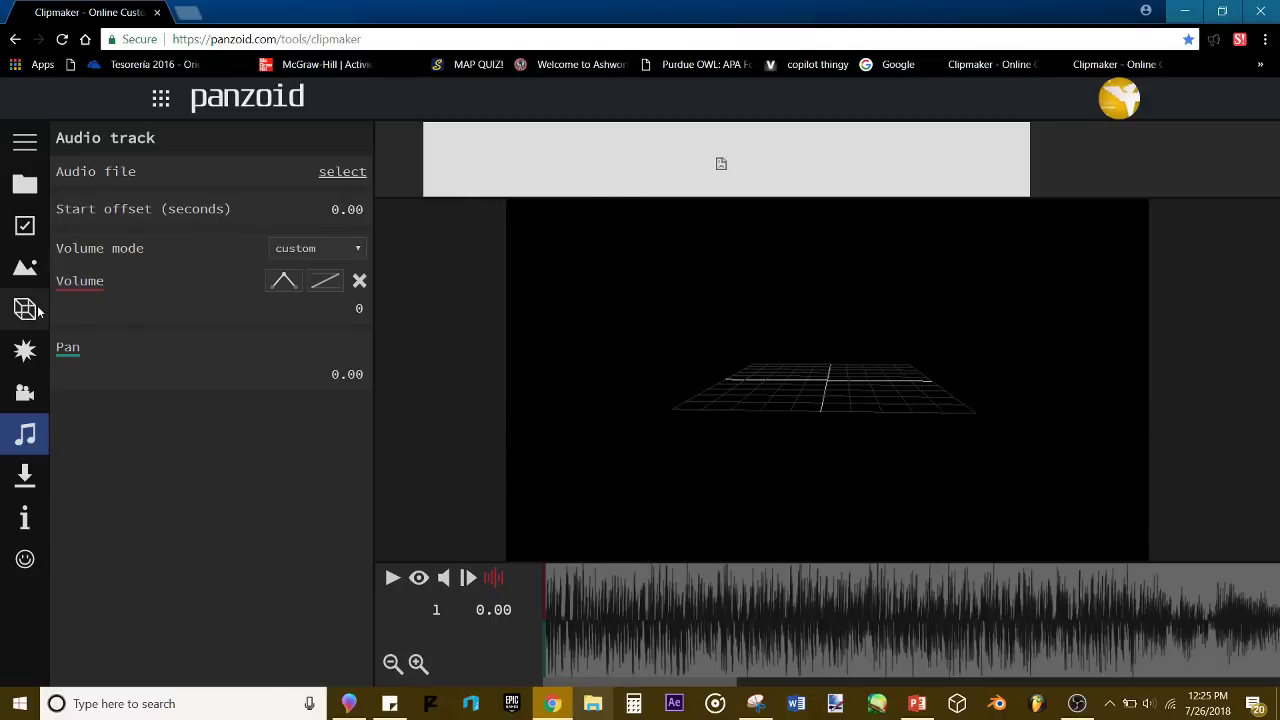
left_click(25, 184)
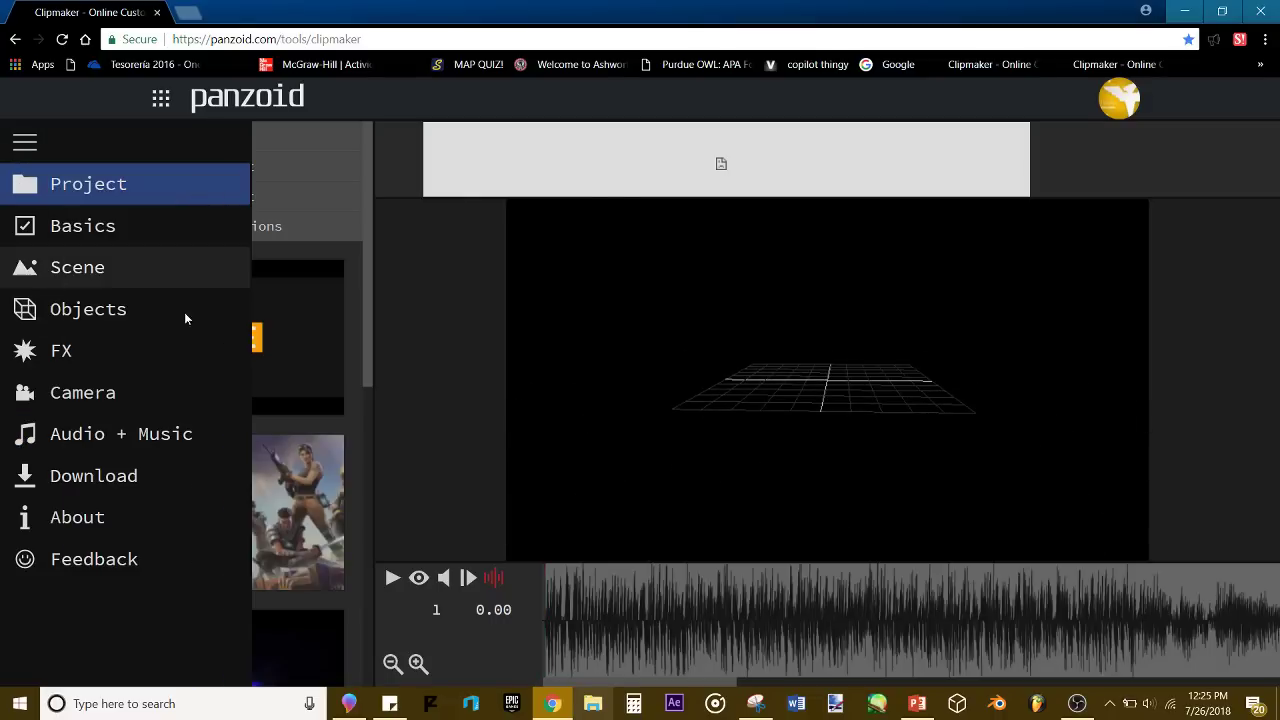
left_click(60, 319)
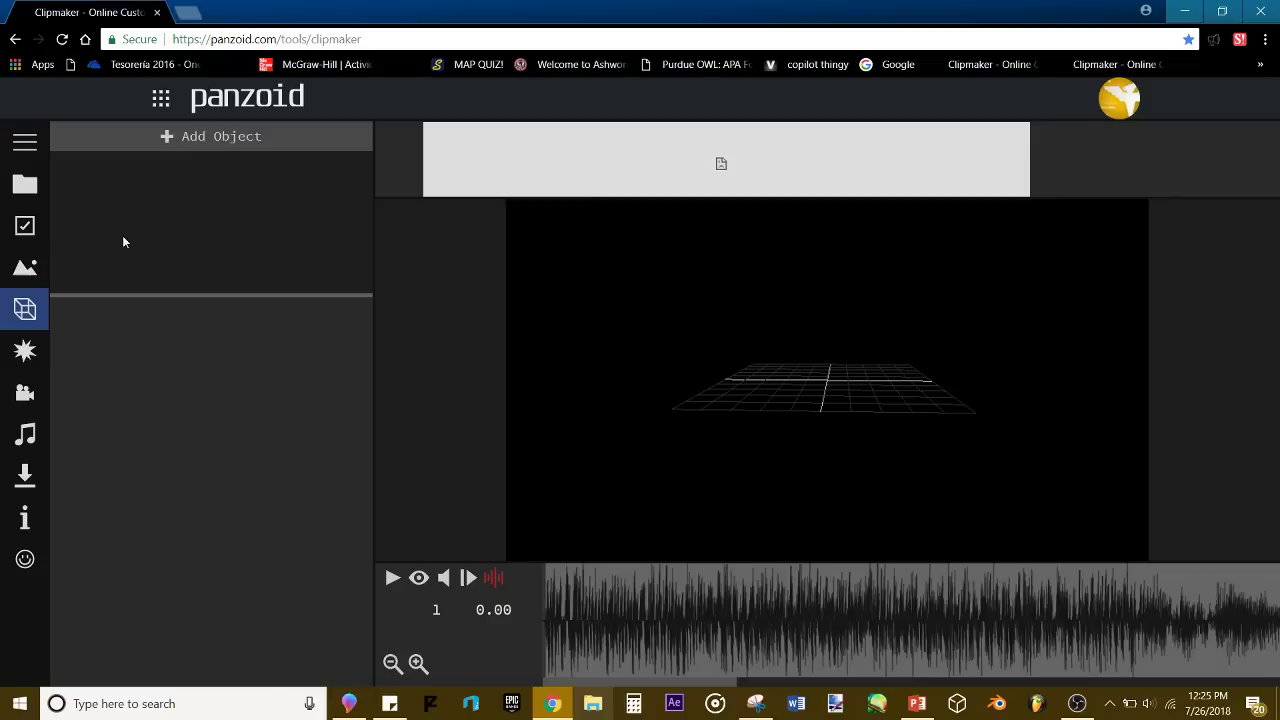
left_click(169, 140)
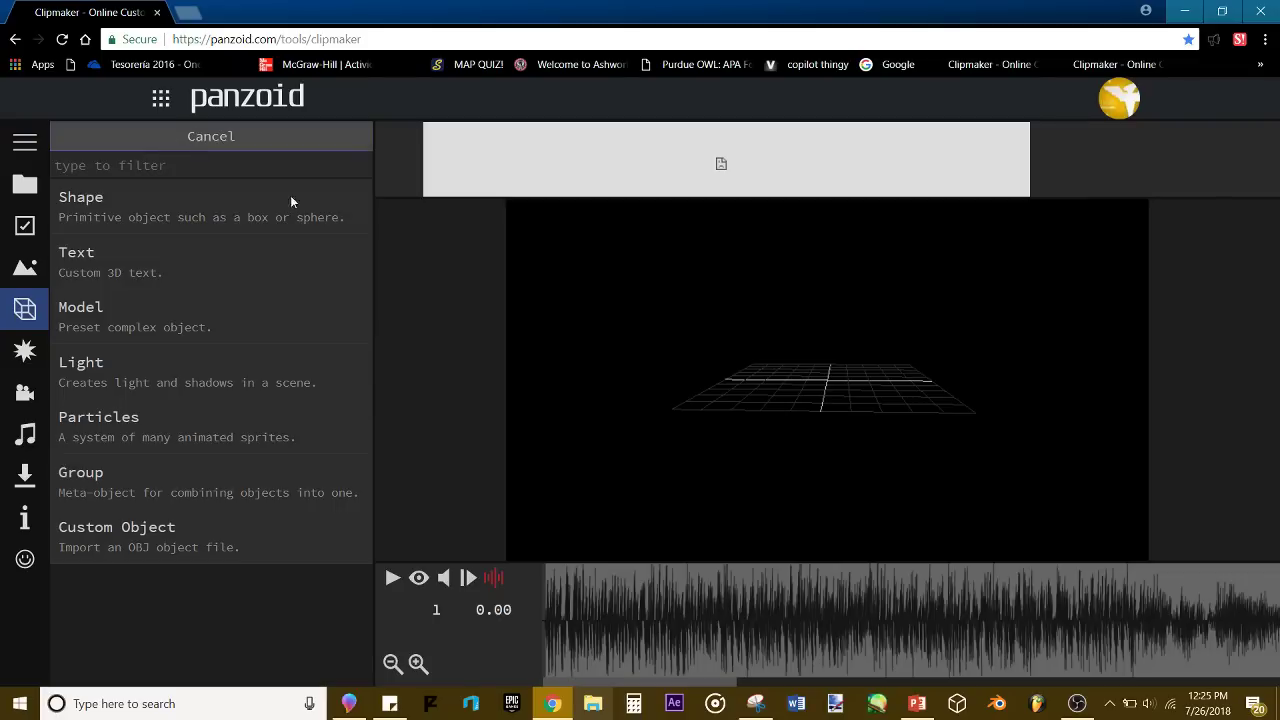
left_click(146, 281)
left_click_drag(1080, 272, 860, 320)
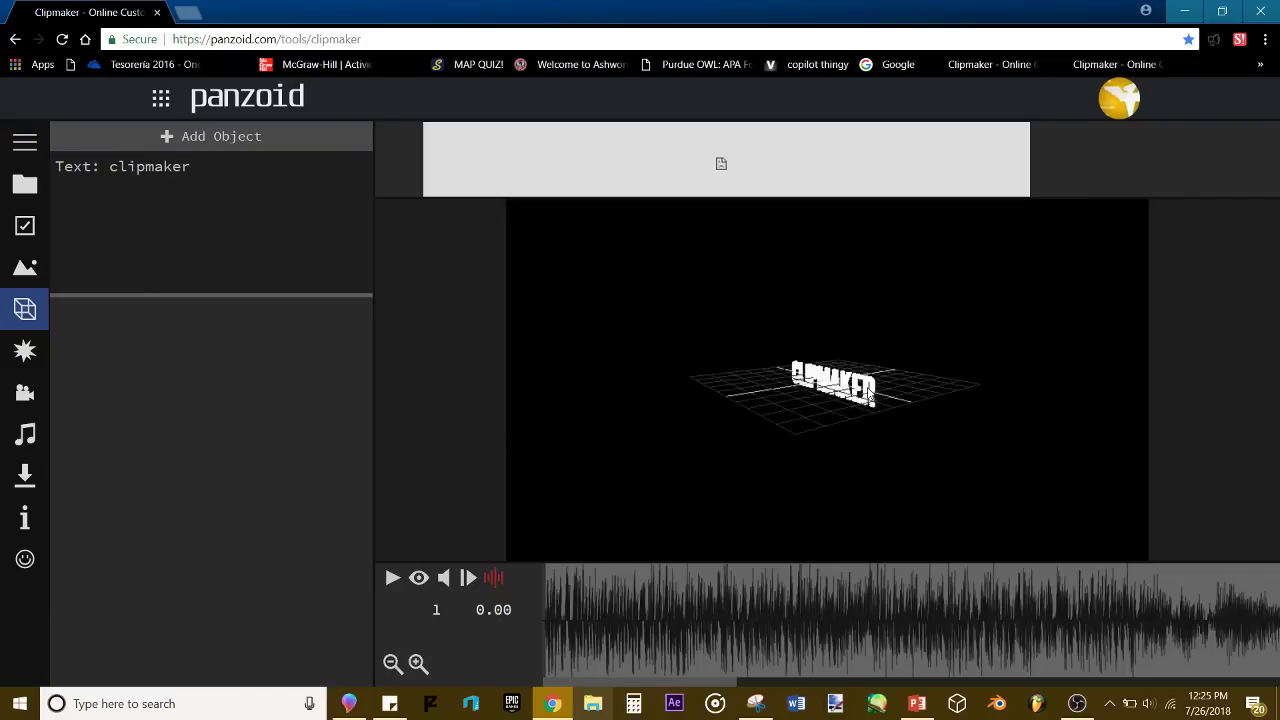
scroll(900, 380, "up", 5)
left_click_drag(950, 400, 948, 488)
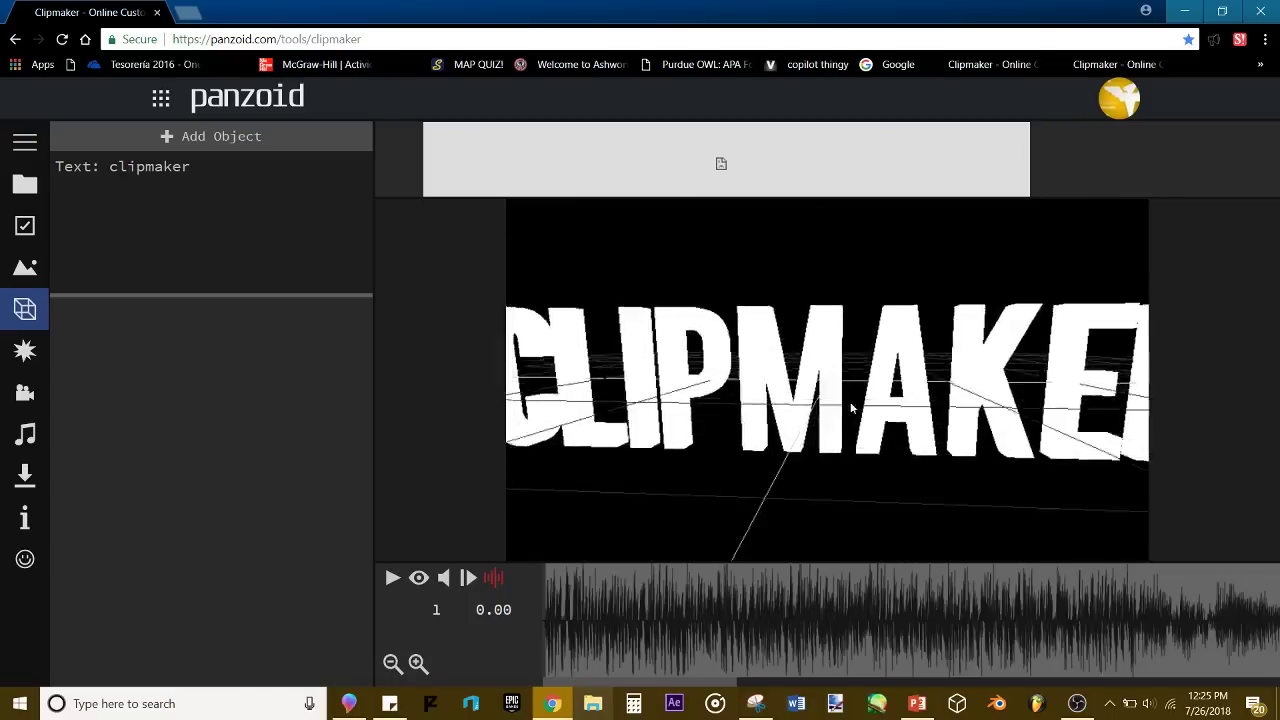
Step: Return the preview to the camera view and change the 3D text's wording to TUTORIAL
left_click(419, 578)
left_click(148, 168)
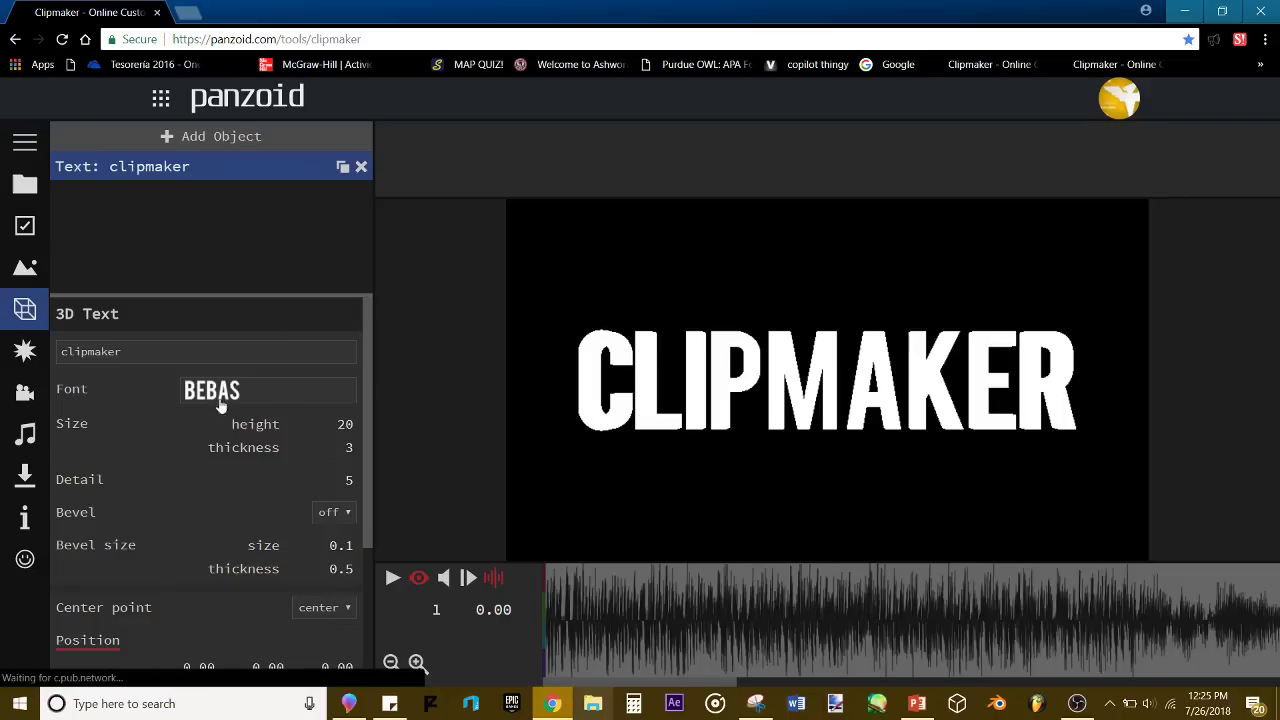
left_click(214, 341)
key("ctrl+a")
key("BackSpace")
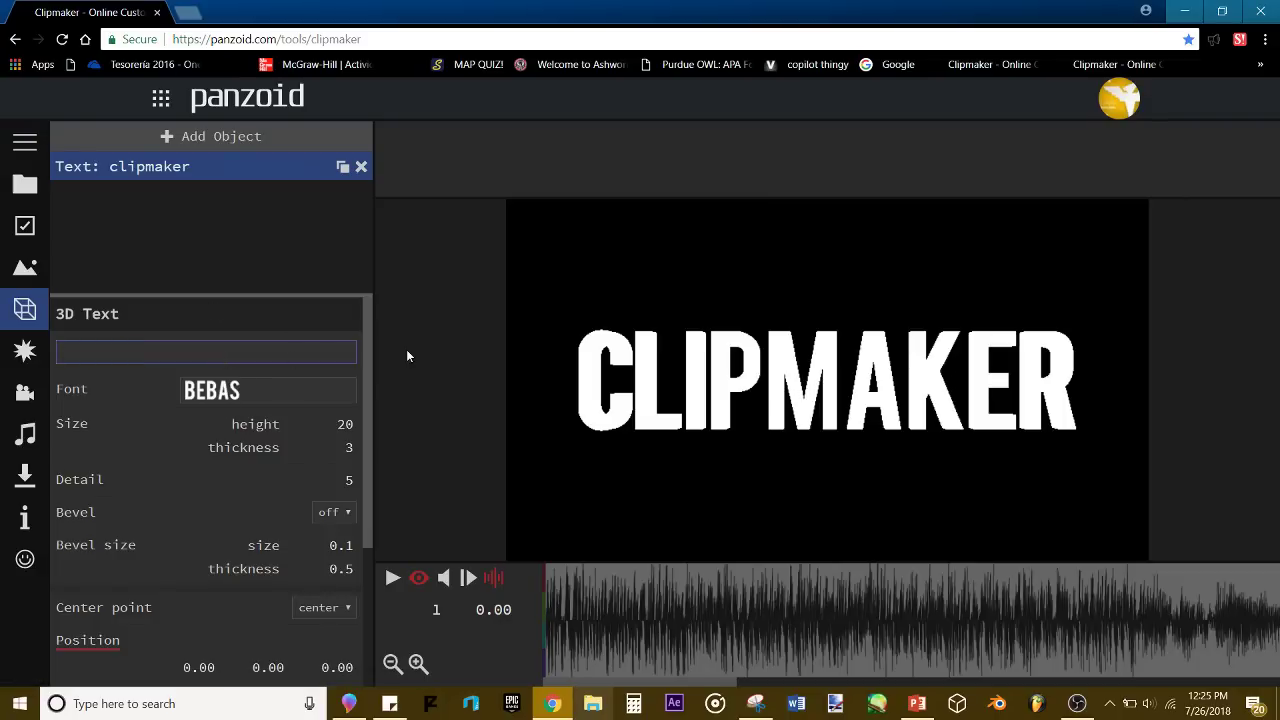
type("TUTORIAL")
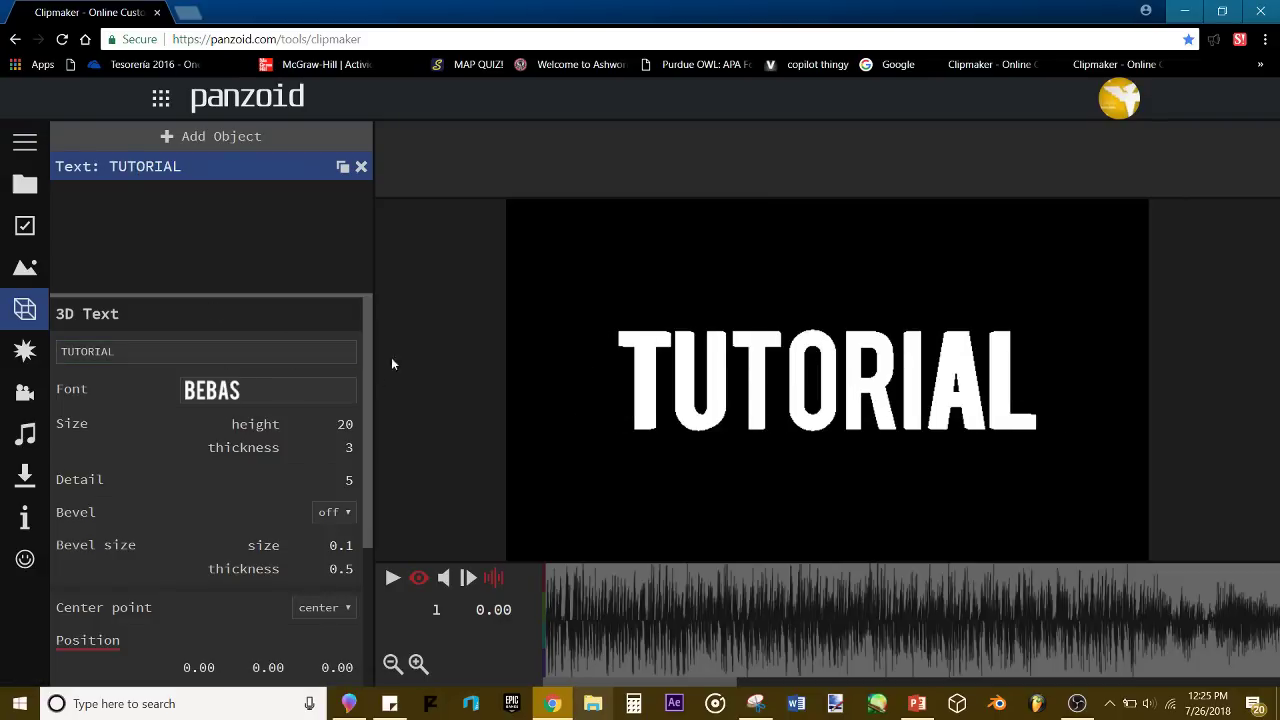
Step: Browse the fonts available for the TUTORIAL 3D text and set its font to custom
left_click(230, 392)
scroll(327, 462, "down", 1)
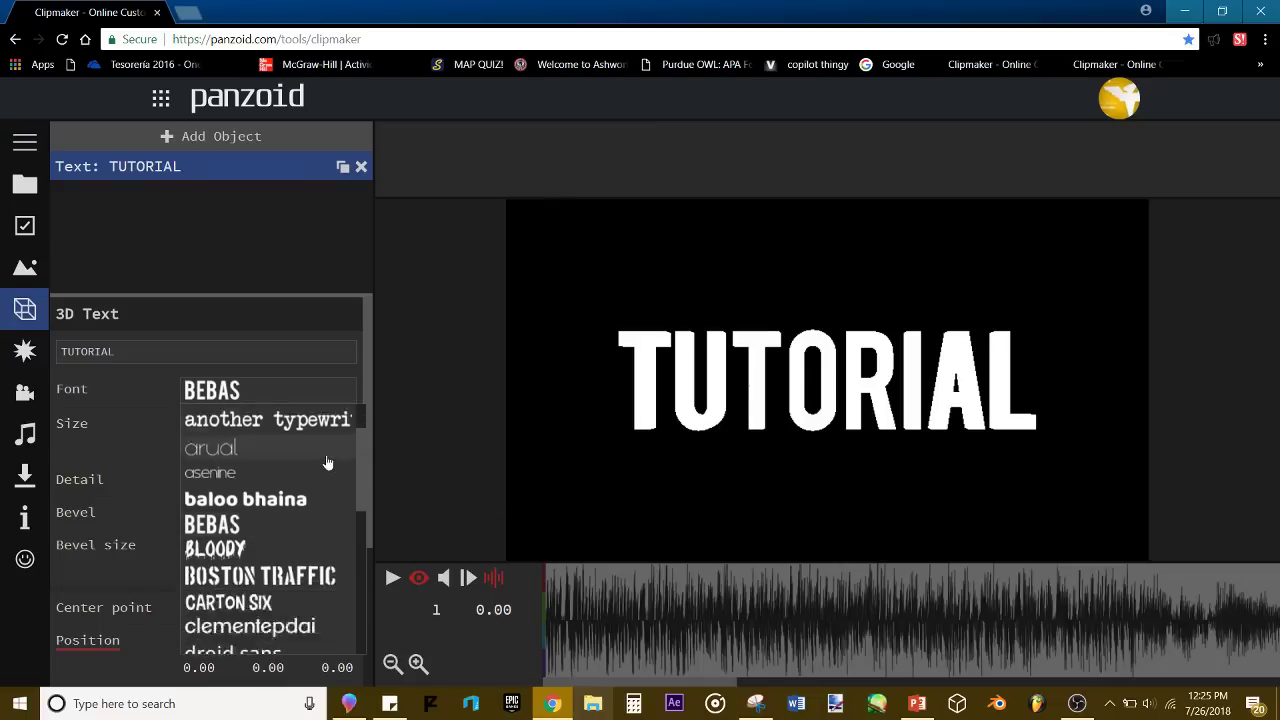
scroll(327, 462, "down", 5)
scroll(331, 457, "up", 5)
scroll(335, 470, "down", 6)
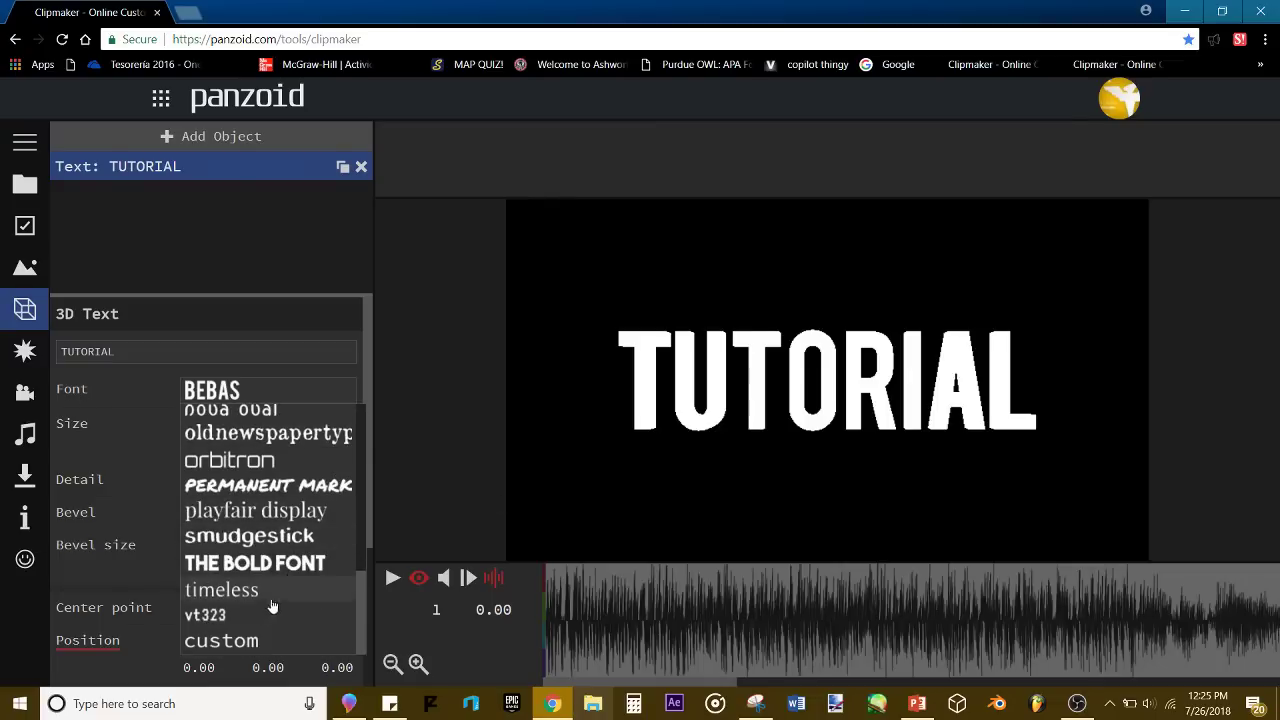
scroll(257, 466, "up", 6)
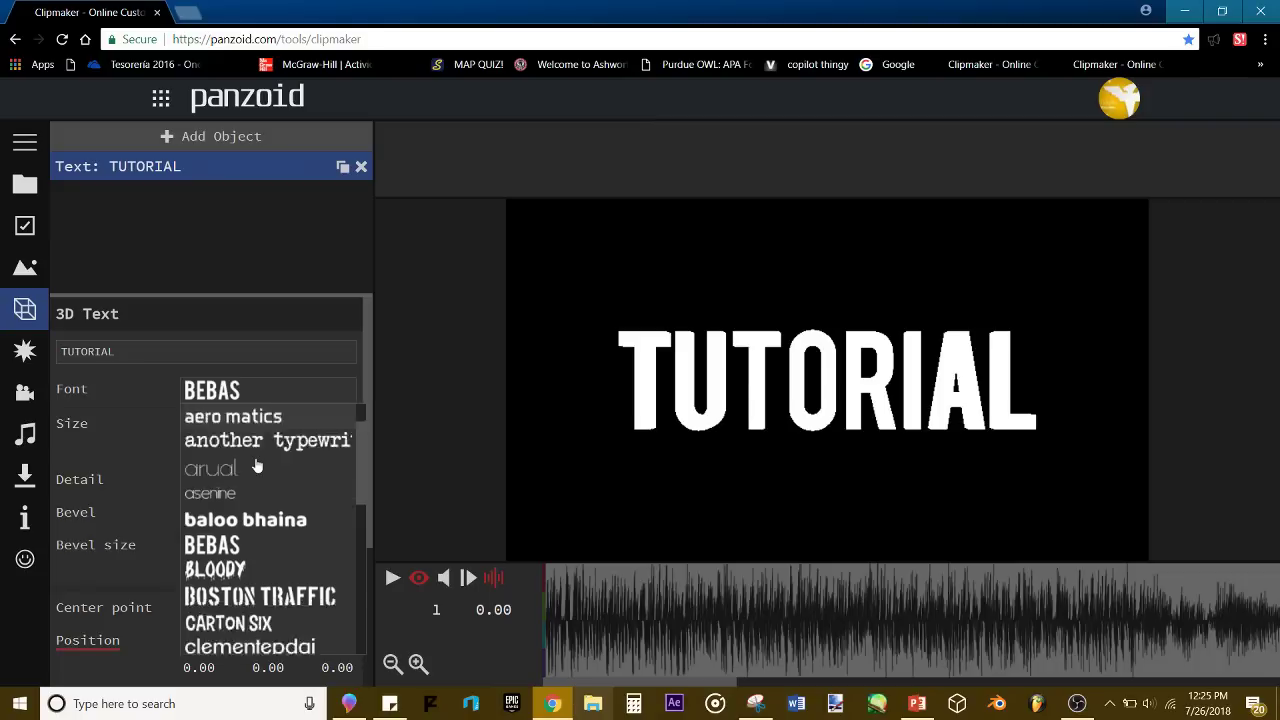
scroll(257, 466, "down", 6)
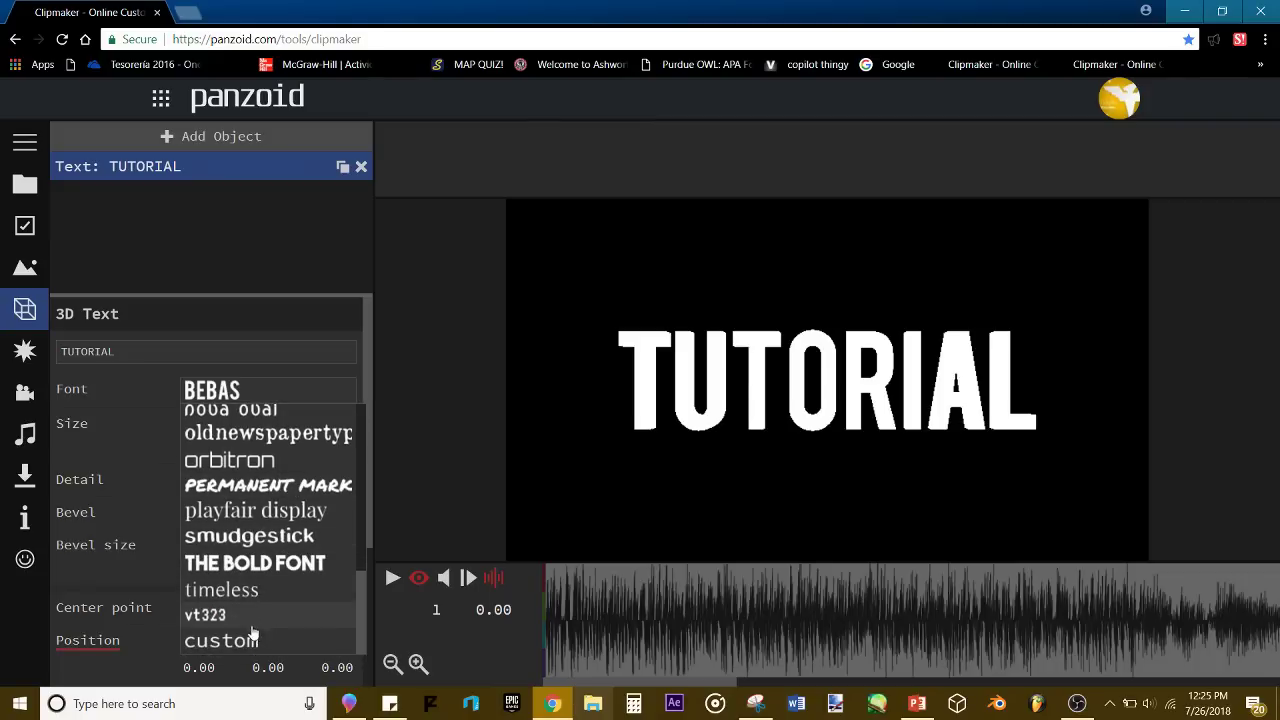
left_click(254, 637)
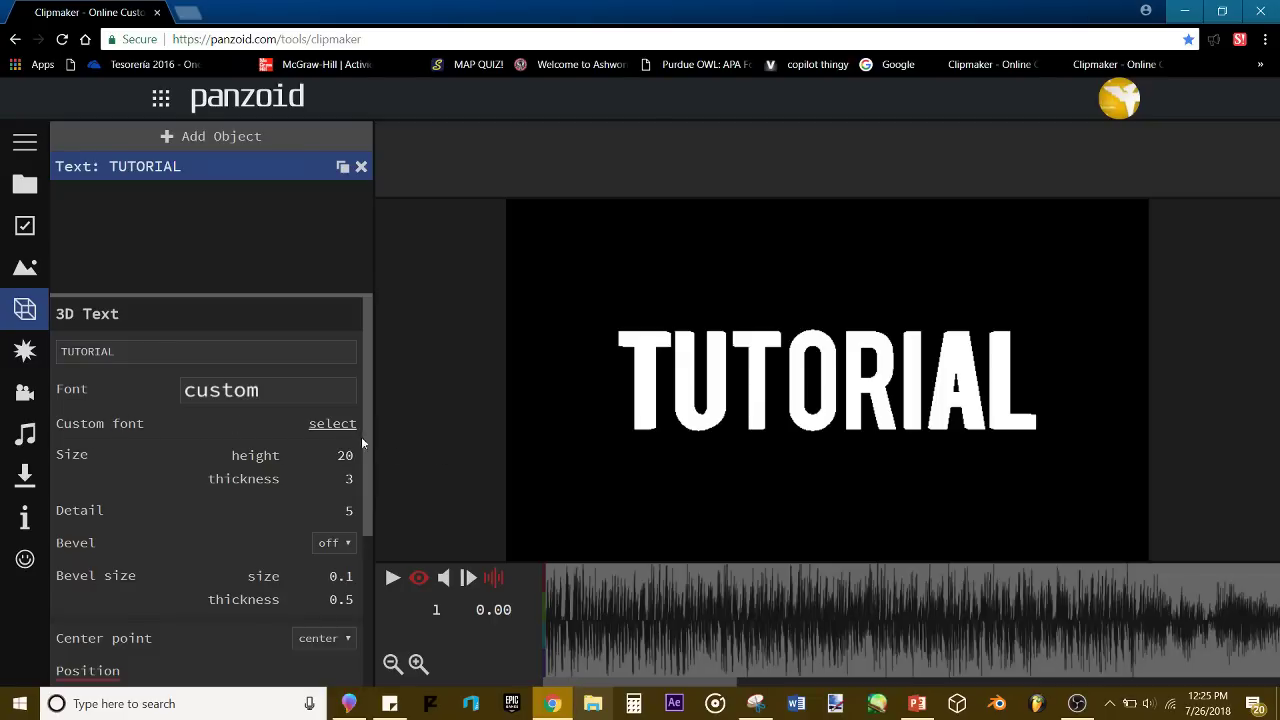
Step: Load the American Captain font file from Downloads as the text's custom font
left_click(332, 424)
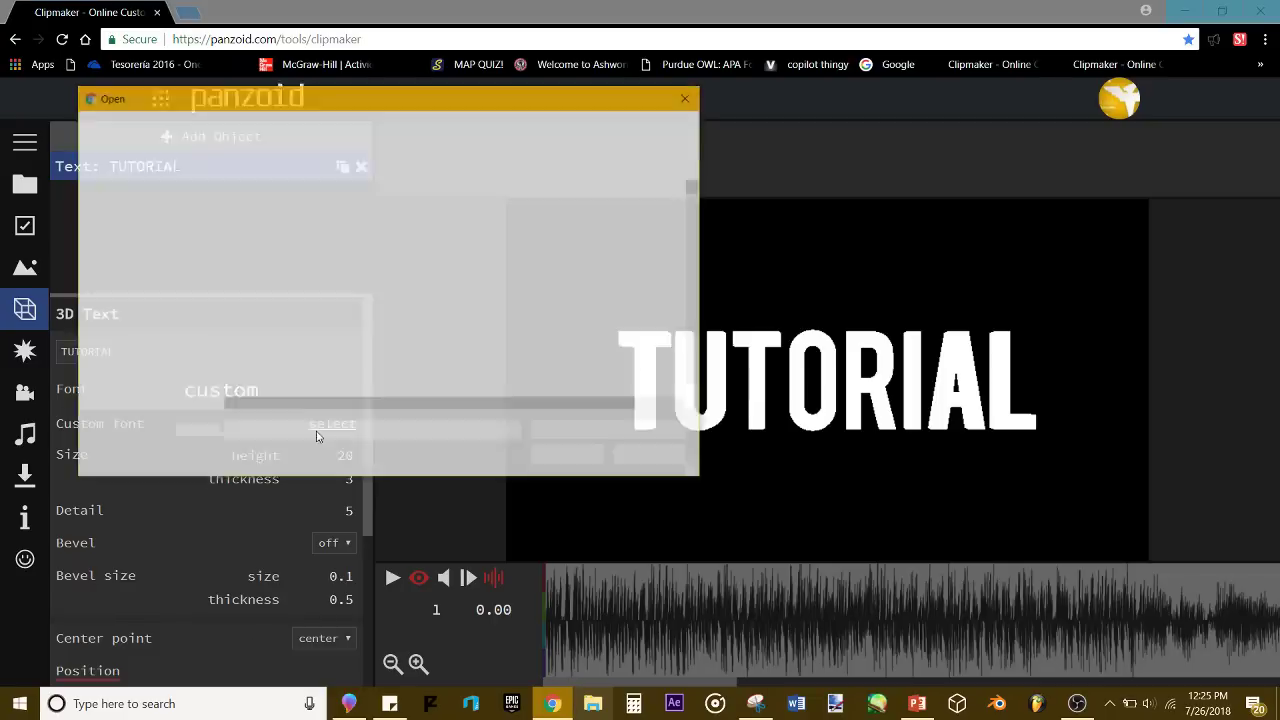
type("amer")
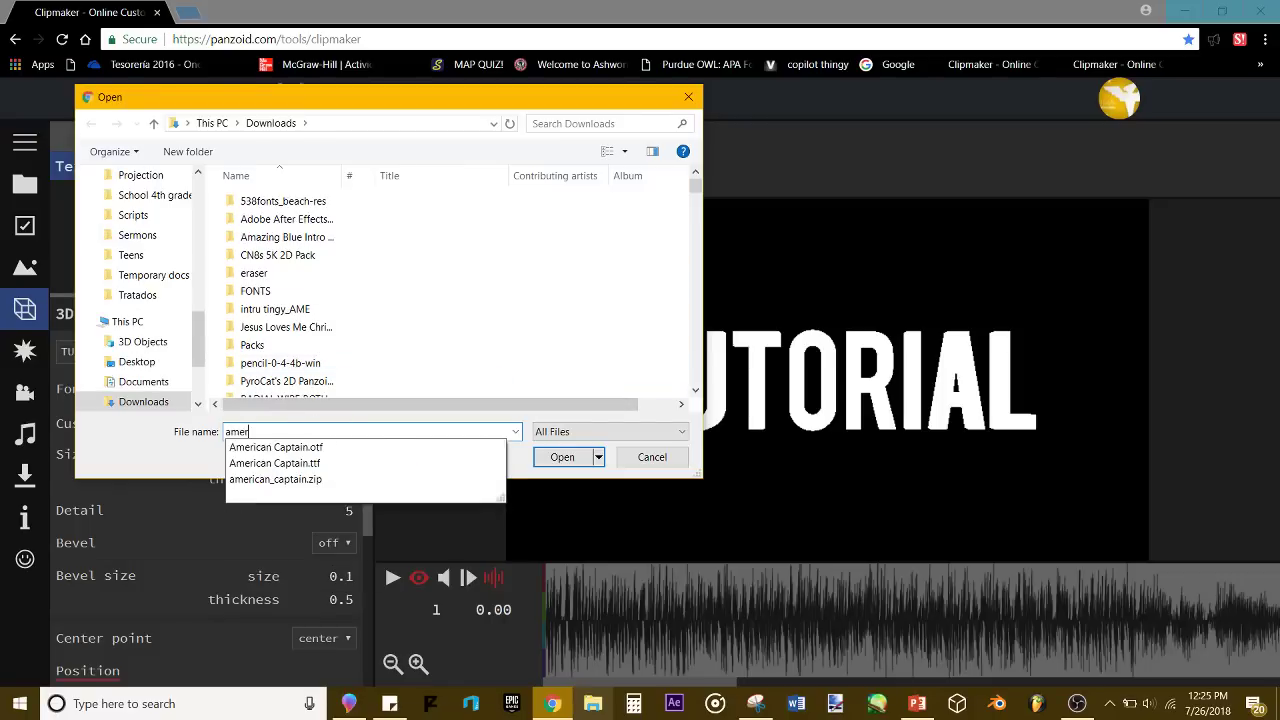
key("Down")
key("Return")
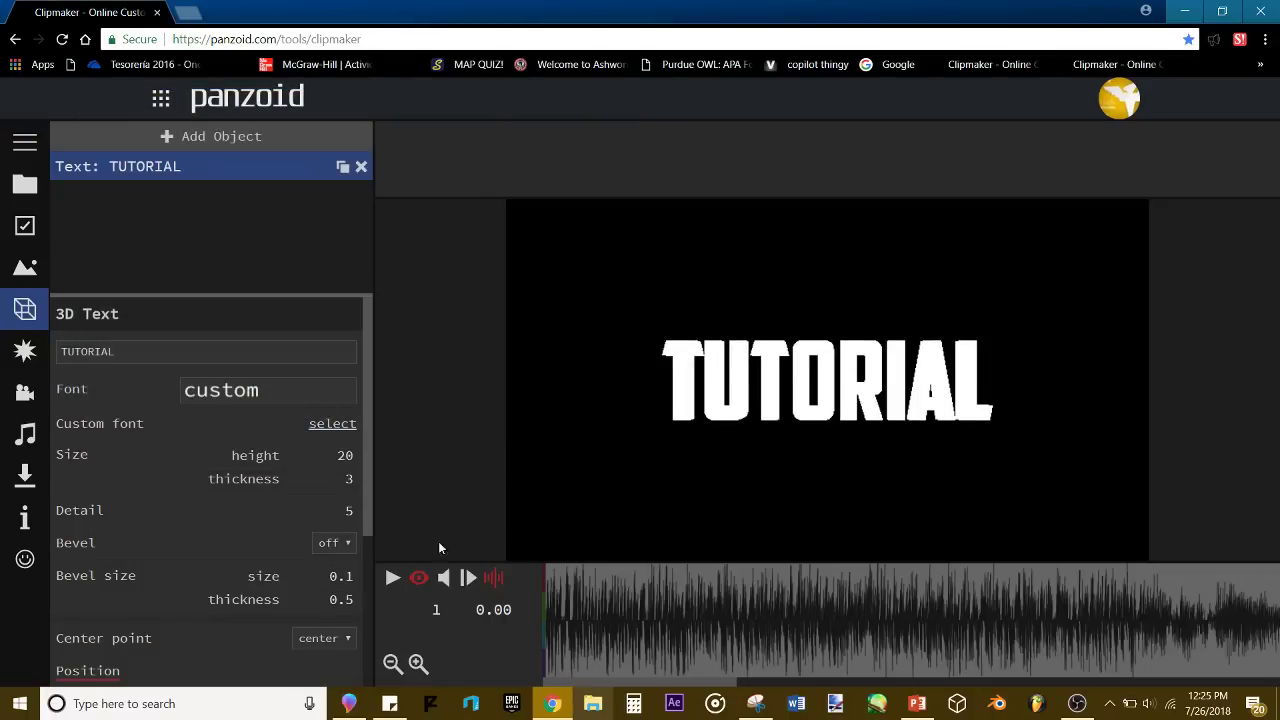
Step: Examine the TUTORIAL text from an angle in the free editor view, and return to the camera view
left_click(420, 577)
left_click_drag(730, 410, 620, 350)
scroll(890, 425, "up", 5)
scroll(690, 310, "down", 8)
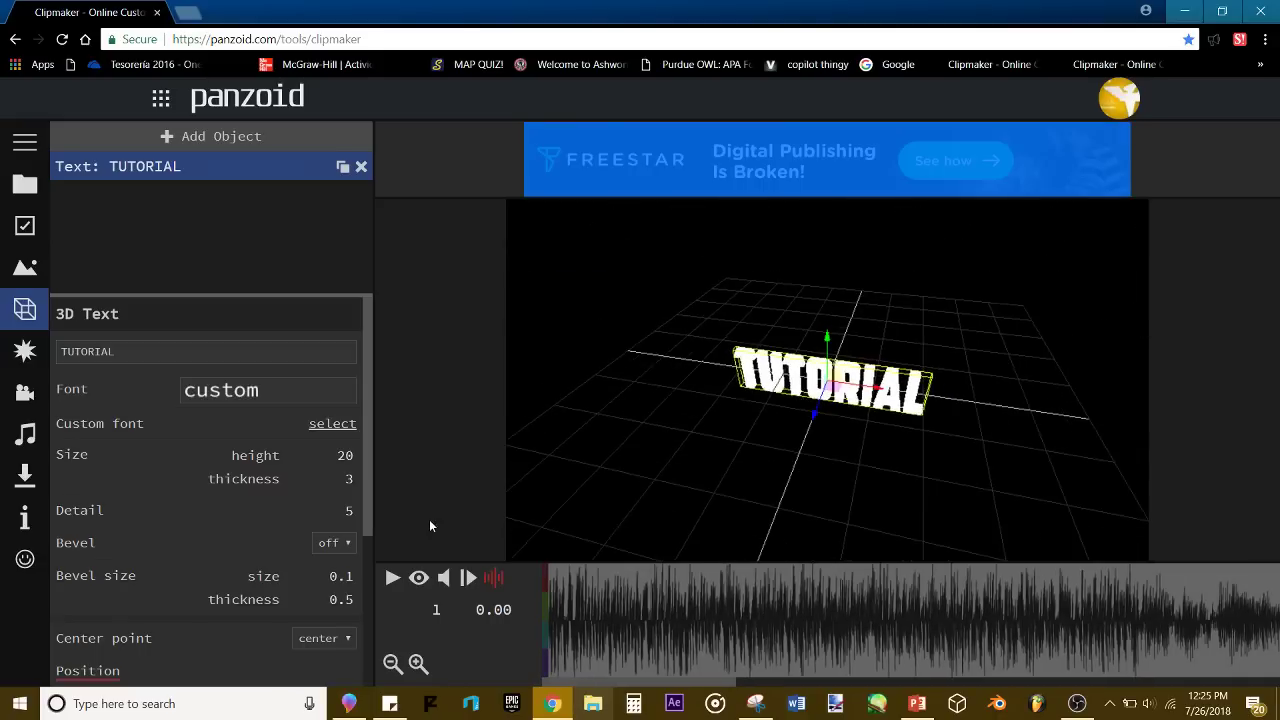
left_click(420, 579)
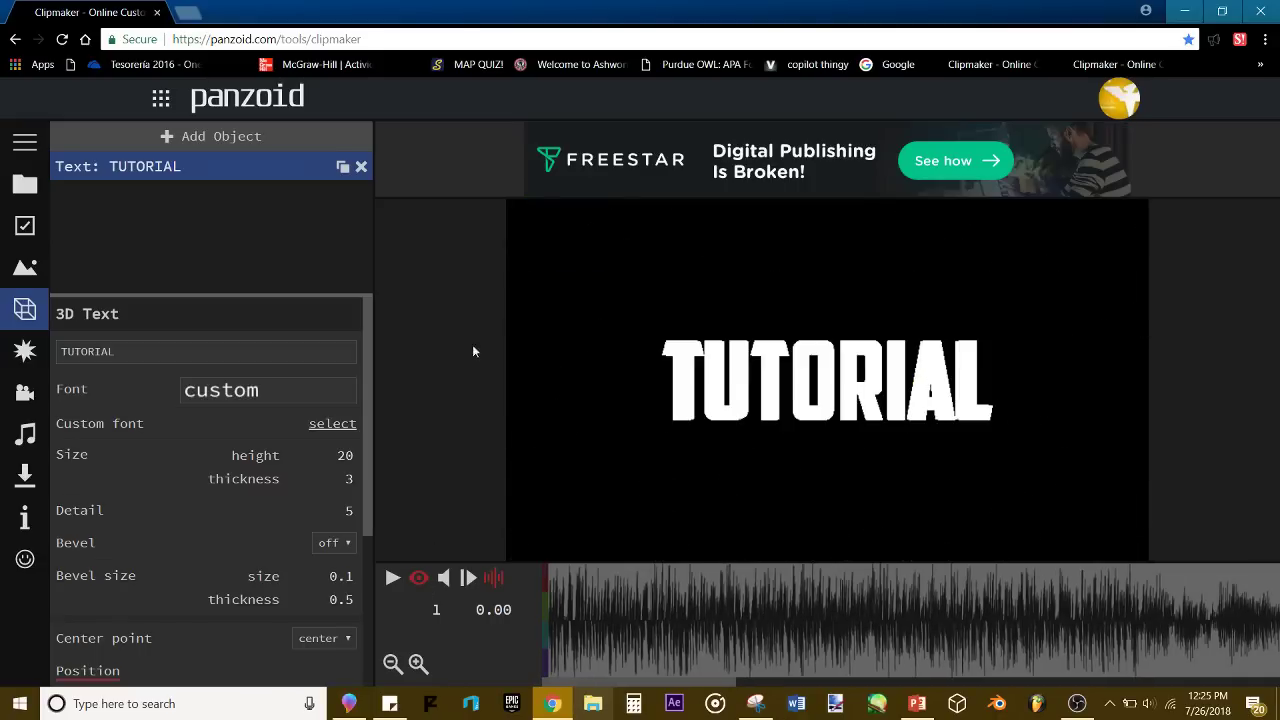
Step: Set the TUTORIAL text's height to 23 and its thickness to 14
left_click(346, 455)
type("23")
left_click(768, 505)
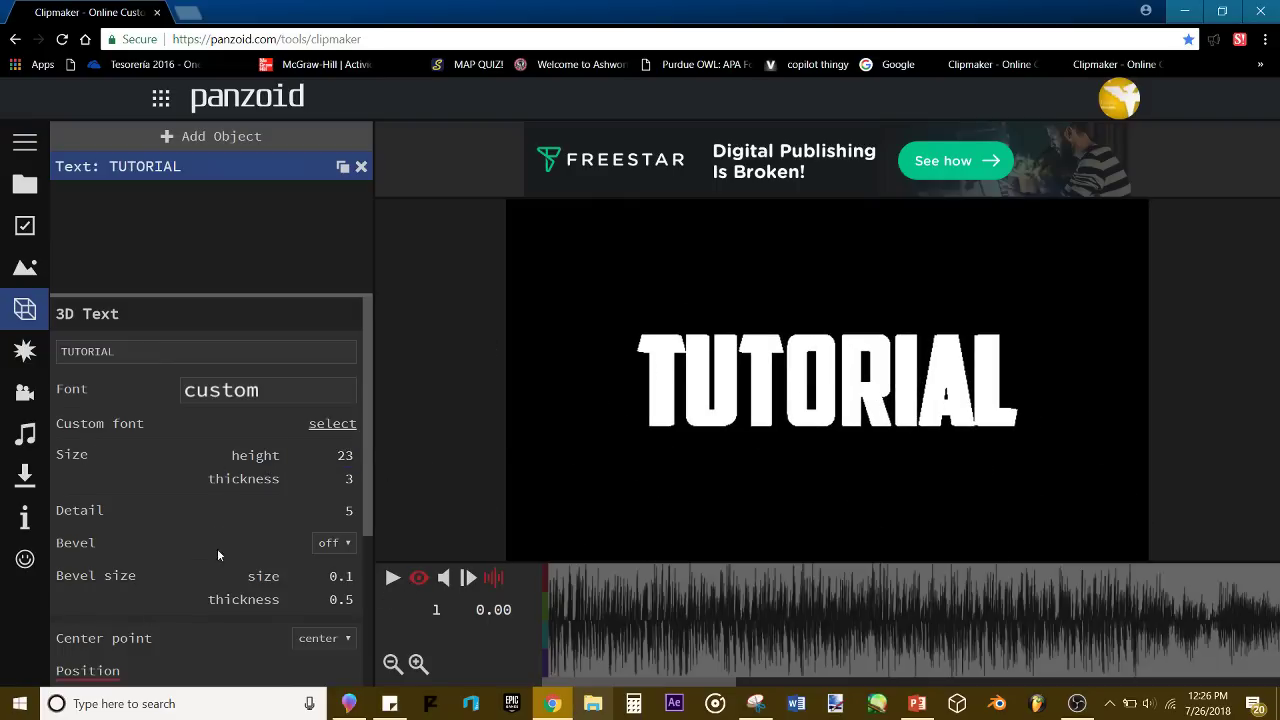
scroll(218, 554, "down", 3)
scroll(237, 557, "up", 3)
left_click_drag(345, 481, 345, 465)
scroll(341, 454, "down", 3)
scroll(342, 454, "up", 3)
scroll(342, 454, "down", 4)
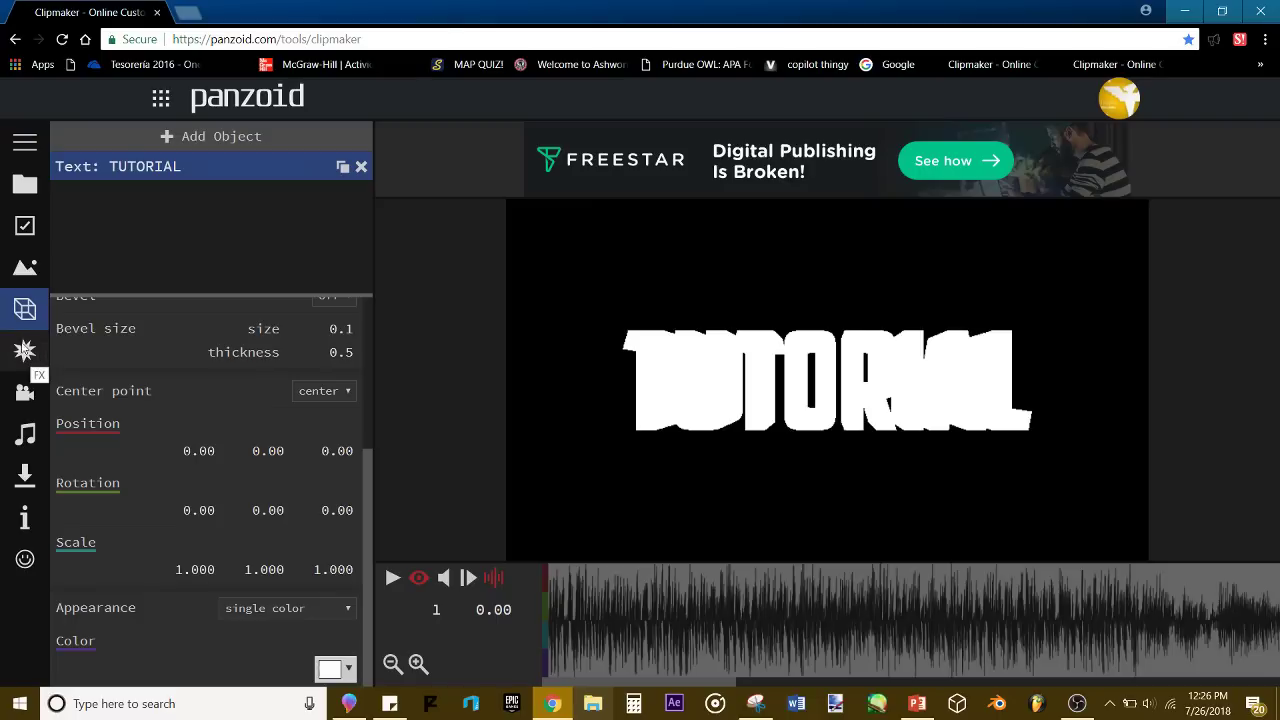
Step: Find the Antialiasing effect in the effects list and add it to the project
left_click(25, 350)
left_click(25, 309)
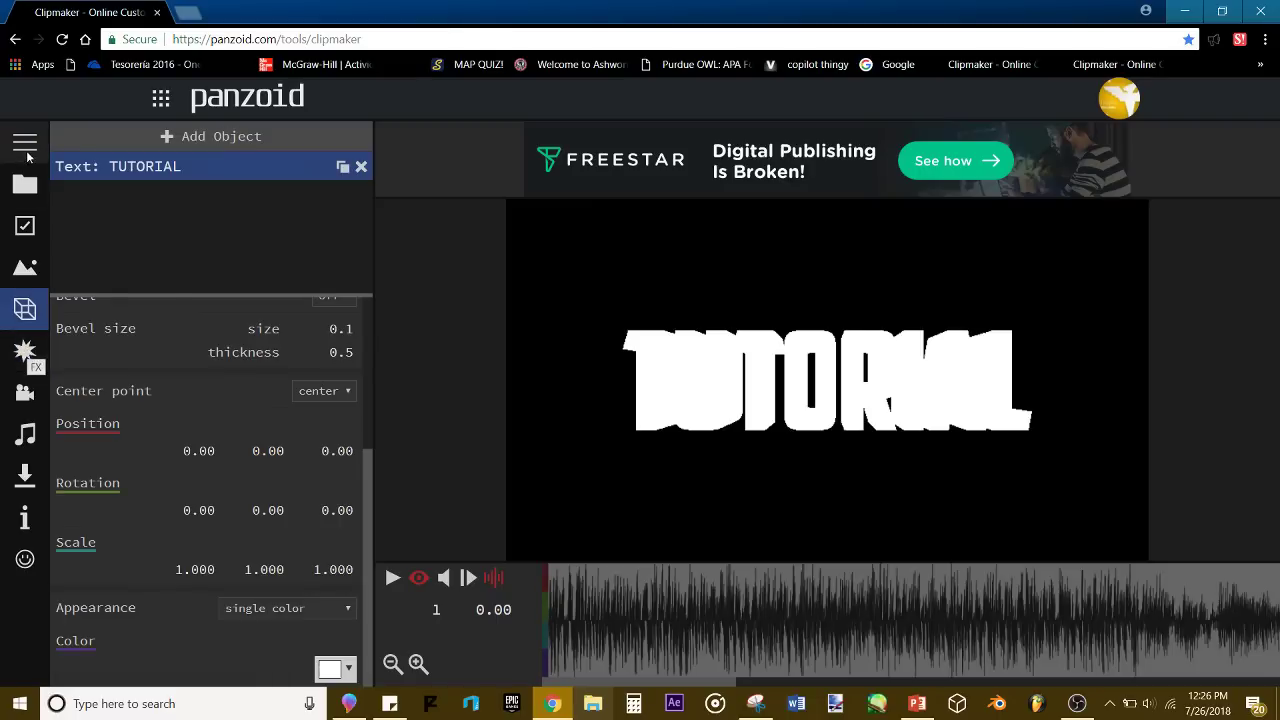
left_click(25, 142)
left_click(125, 360)
left_click(181, 144)
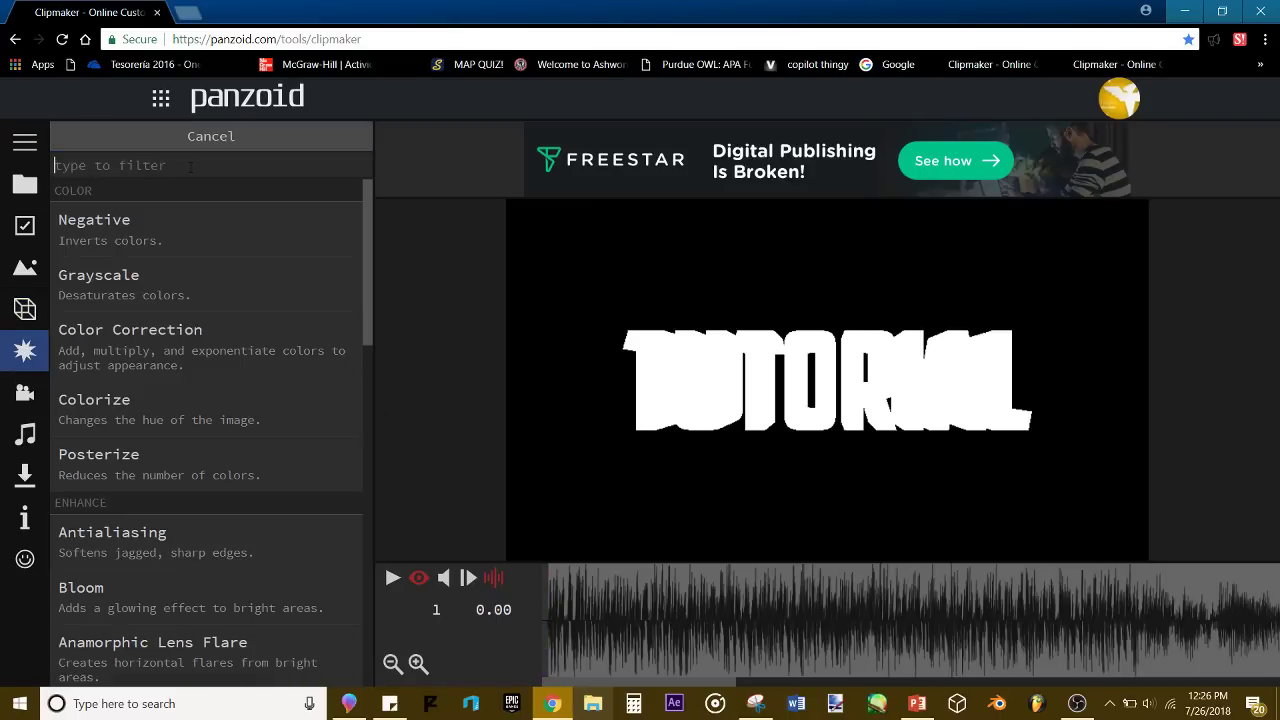
type("antia")
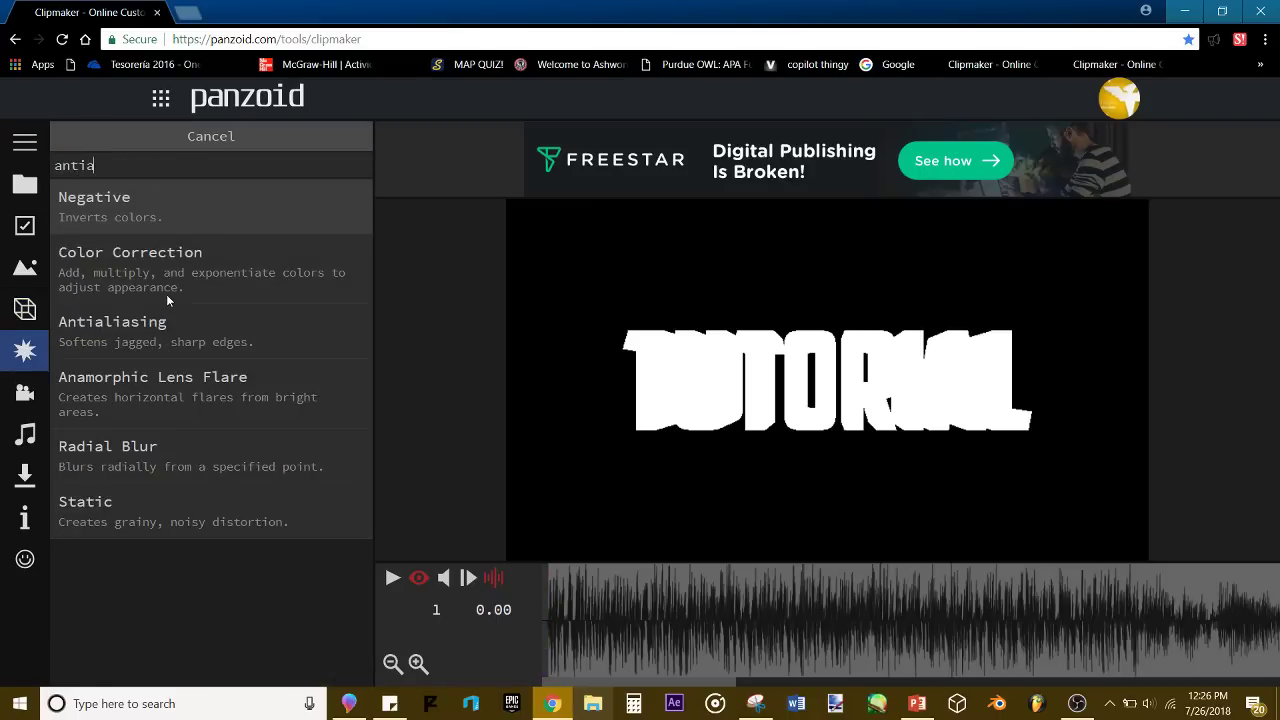
left_click(166, 310)
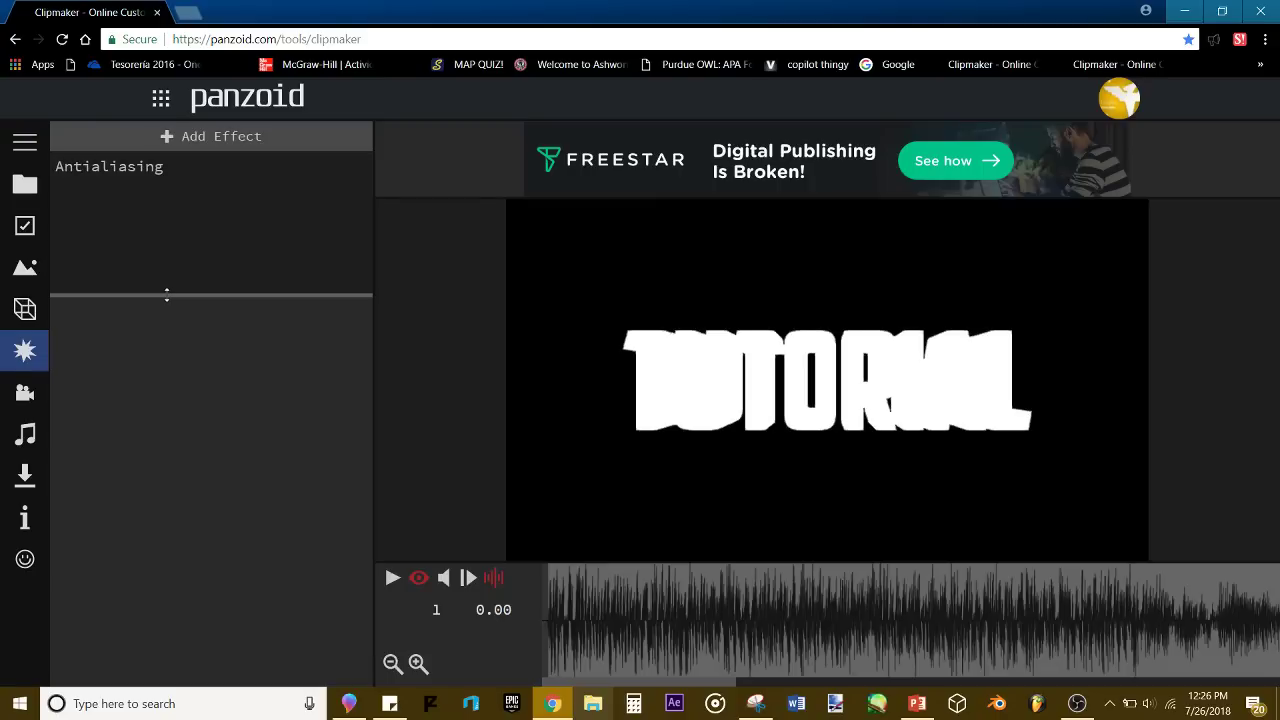
Step: Delete the Antialiasing effect from the project
left_click(191, 160)
left_click(209, 172)
left_click(361, 168)
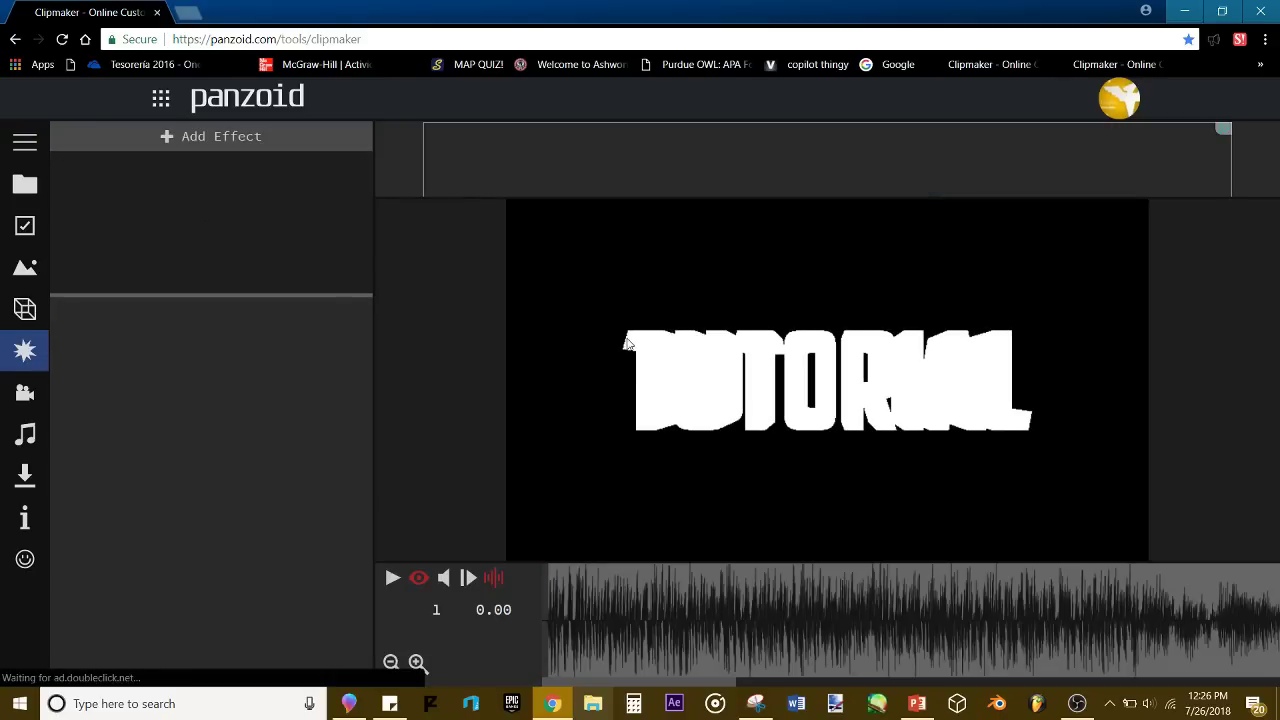
Step: Add the Antialiasing effect again and return to the TUTORIAL text's object settings
left_click(264, 140)
type("an")
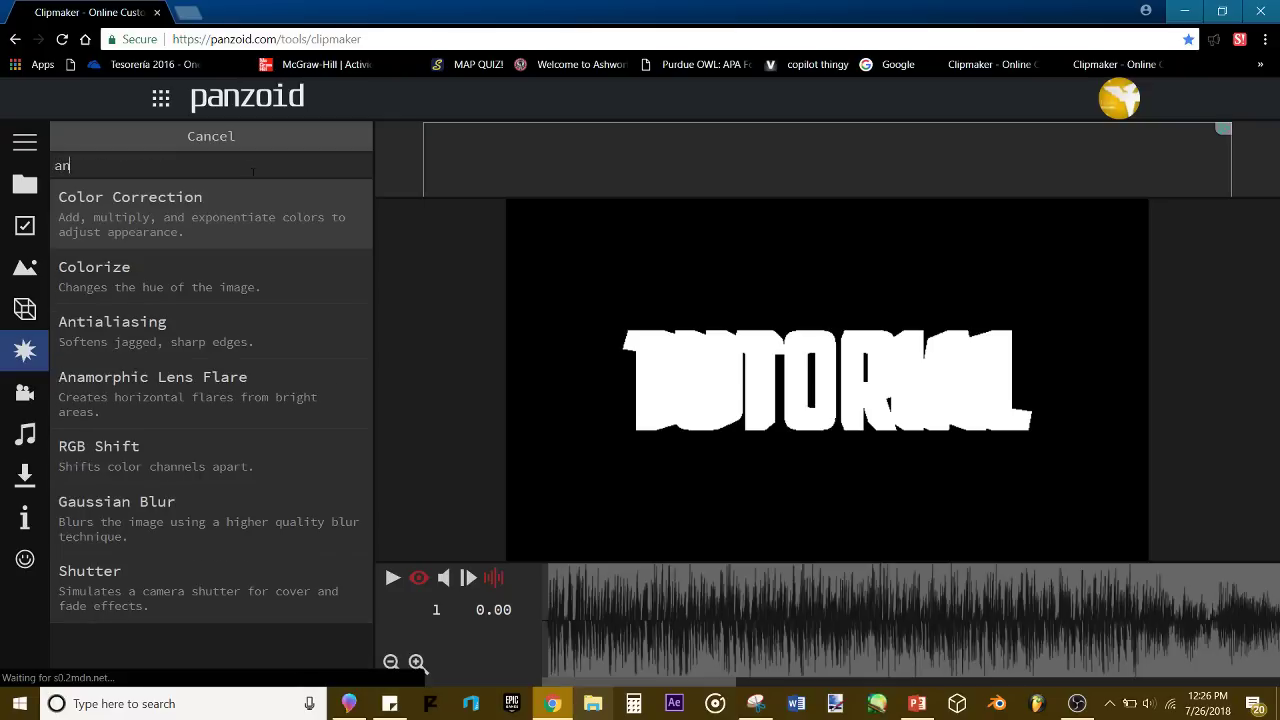
left_click(190, 312)
left_click(10, 276)
left_click(25, 309)
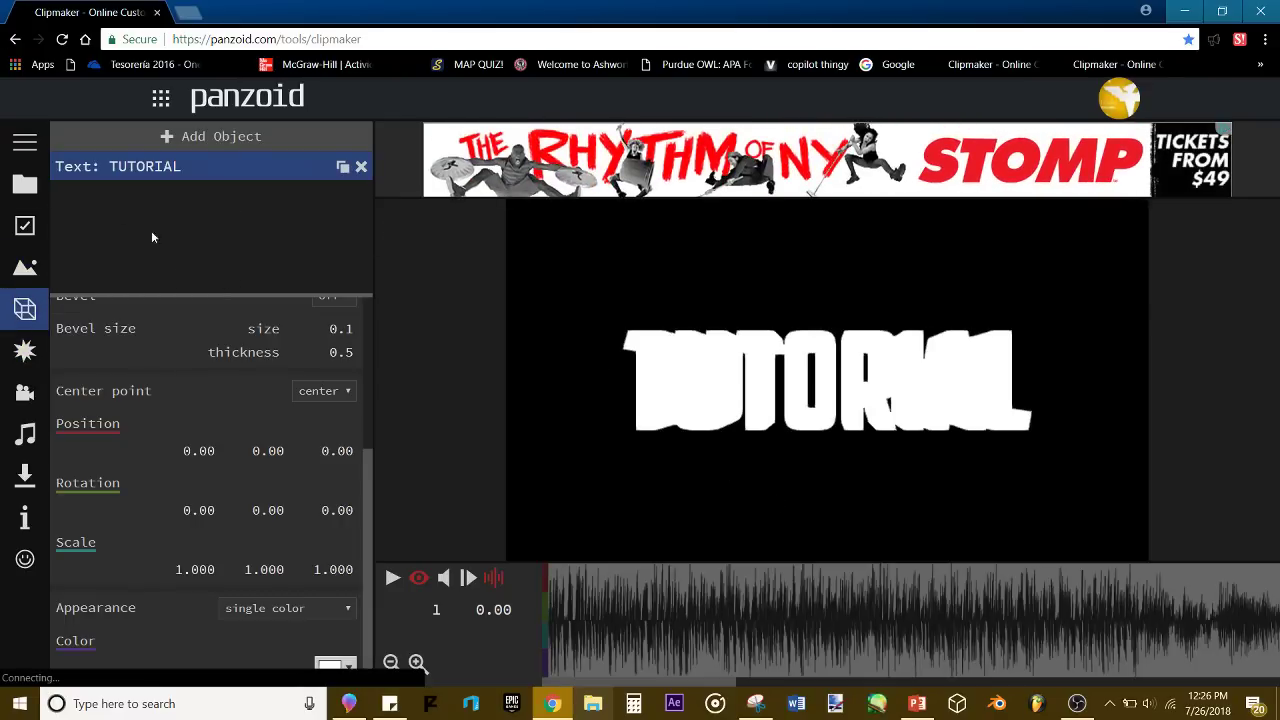
Step: Duplicate the TUTORIAL text and set the thickness of the second text to 13
scroll(340, 365, "up", 3)
scroll(345, 400, "down", 3)
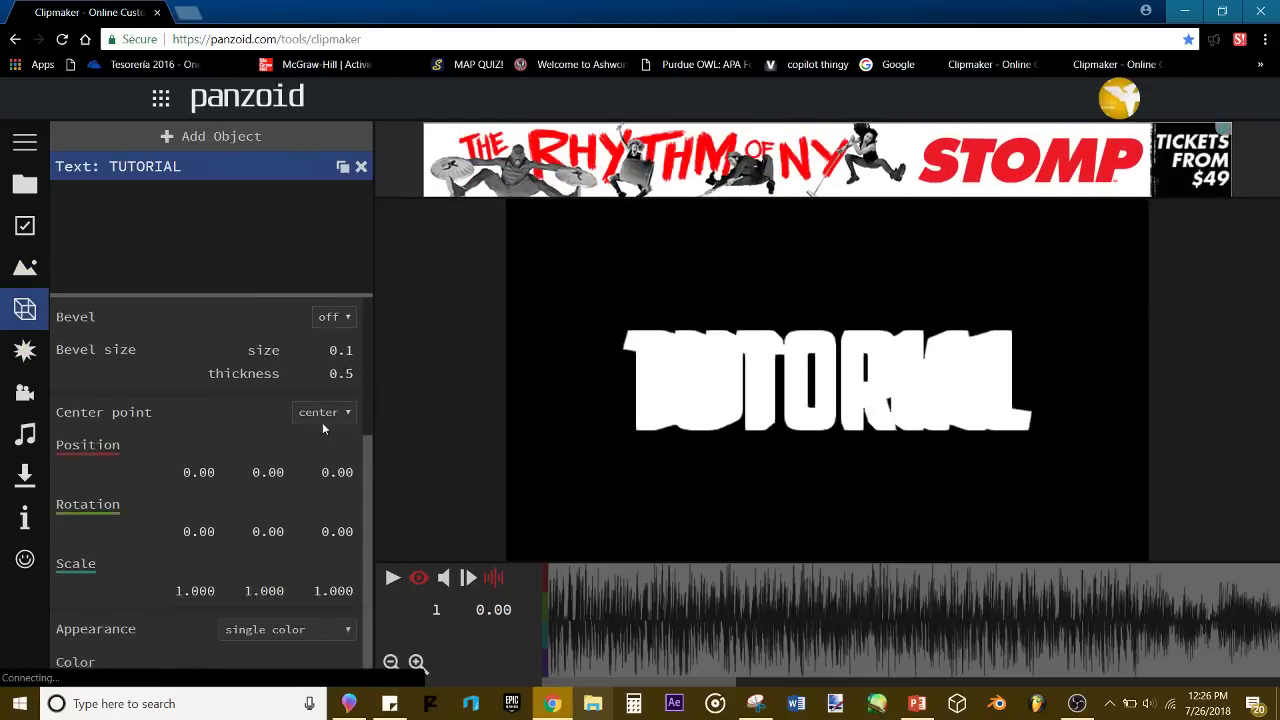
scroll(323, 422, "up", 3)
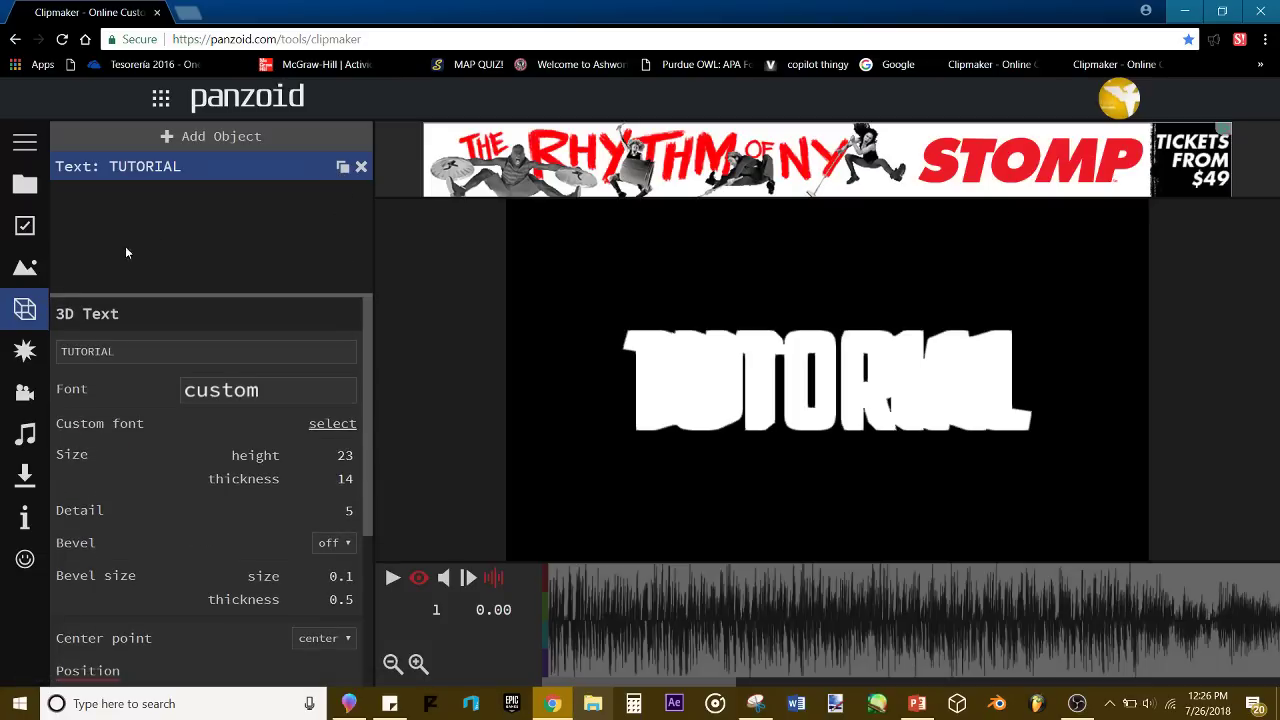
left_click(342, 168)
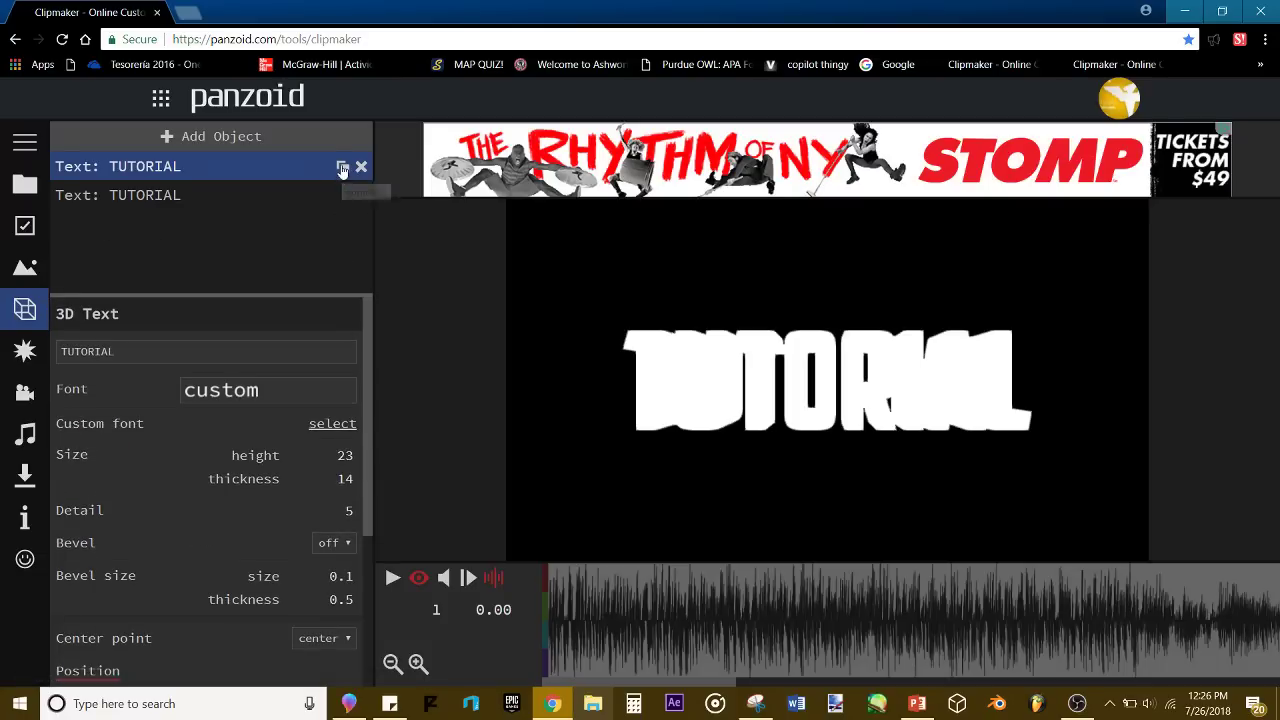
left_click(179, 193)
scroll(300, 440, "down", 2)
scroll(315, 454, "down", 1)
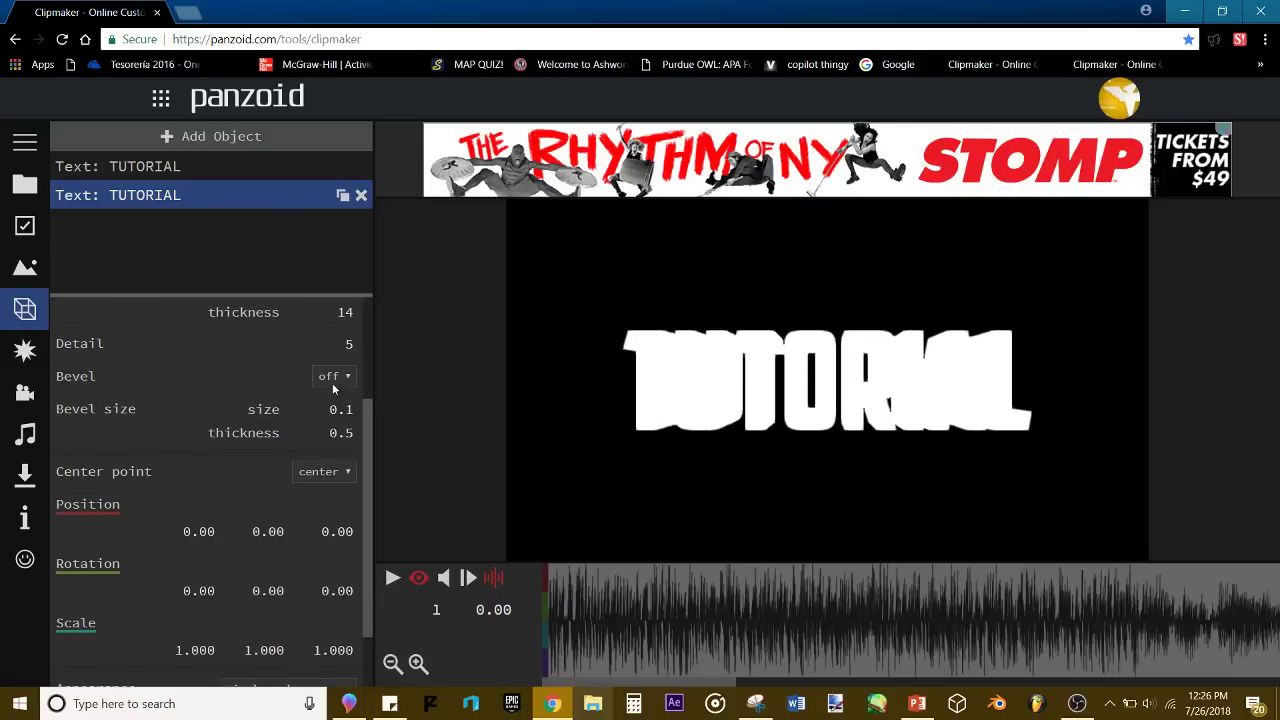
scroll(332, 385, "up", 2)
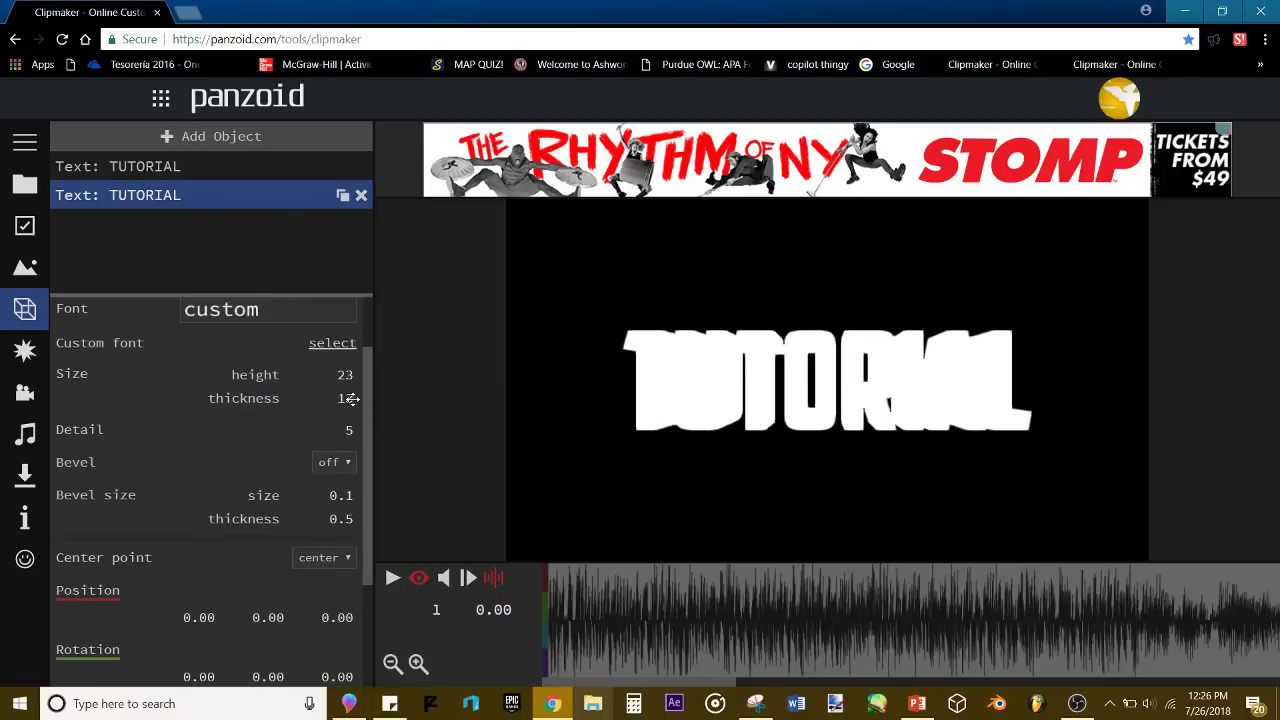
Step: Turn on the bevel of the second TUTORIAL text and set its bevel thickness to 1.1
left_click(335, 462)
left_click(340, 495)
left_click(341, 518)
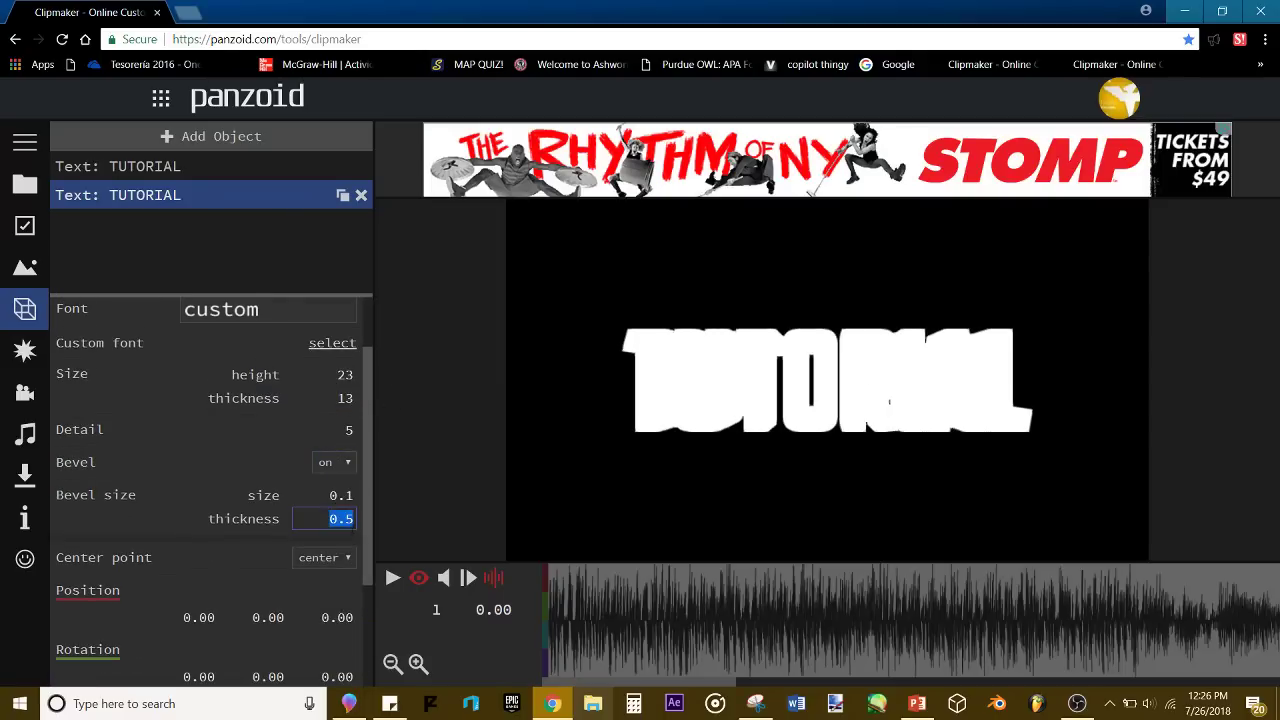
type("1.2")
left_click(386, 531)
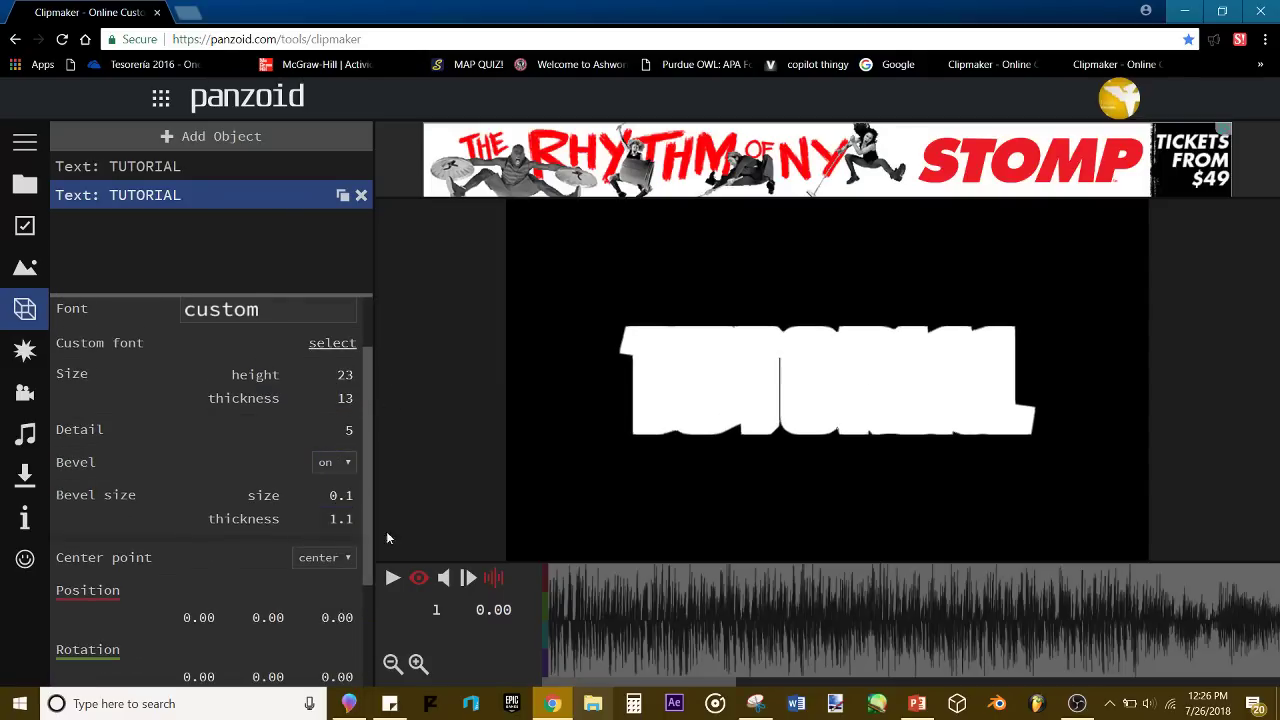
Step: Keep the second TUTORIAL text's appearance as a single color and change that color to dark blue
scroll(350, 470, "down", 3)
left_click(346, 663)
left_click(232, 608)
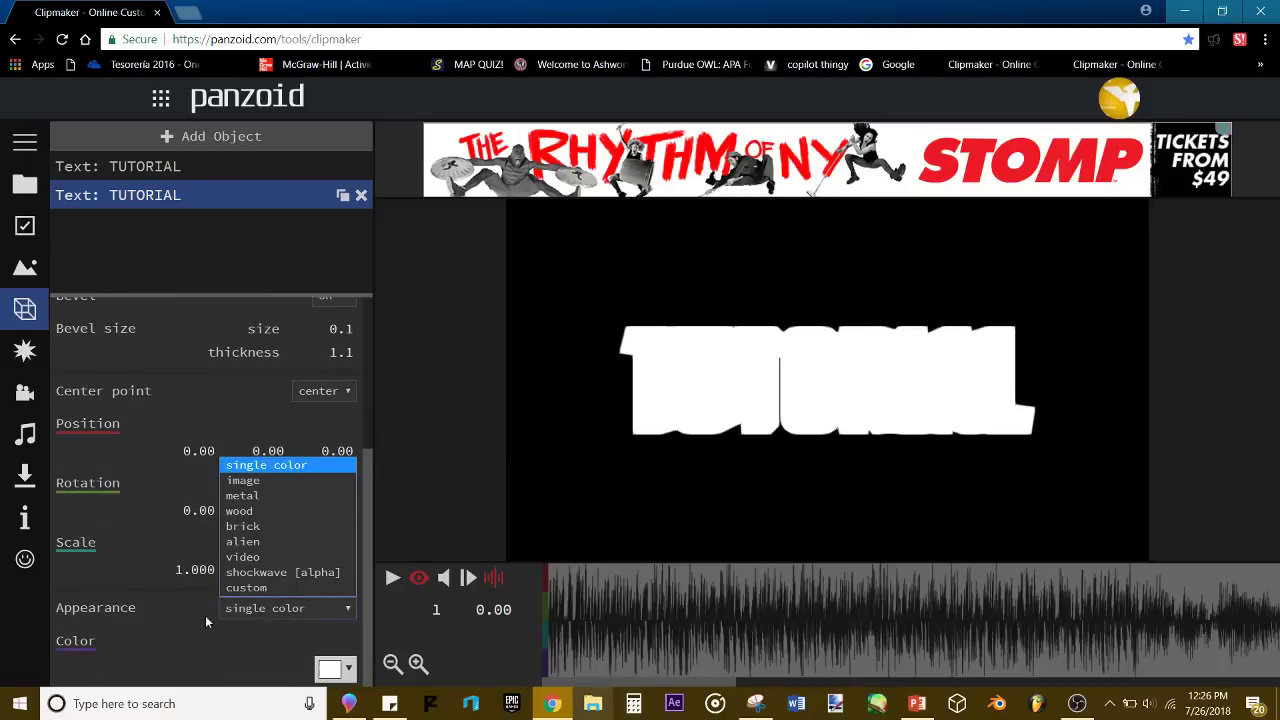
left_click(205, 618)
left_click(336, 668)
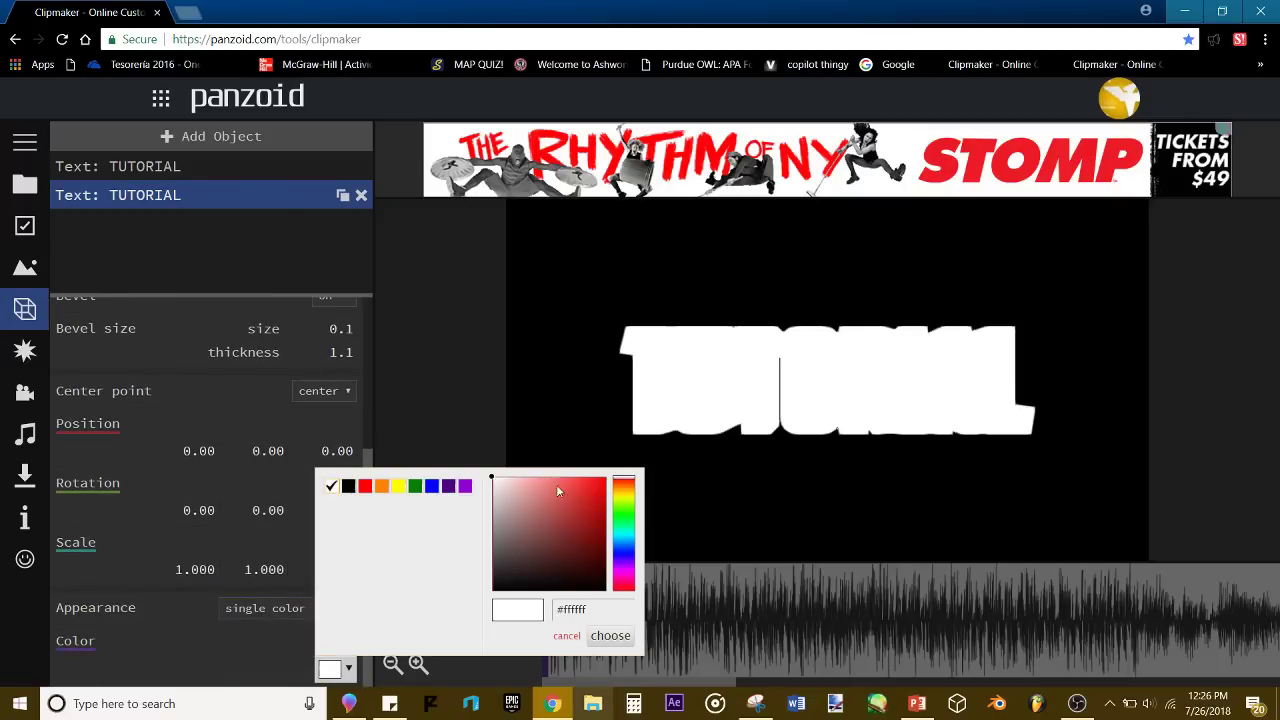
left_click(605, 547)
left_click_drag(622, 551, 634, 547)
left_click(768, 489)
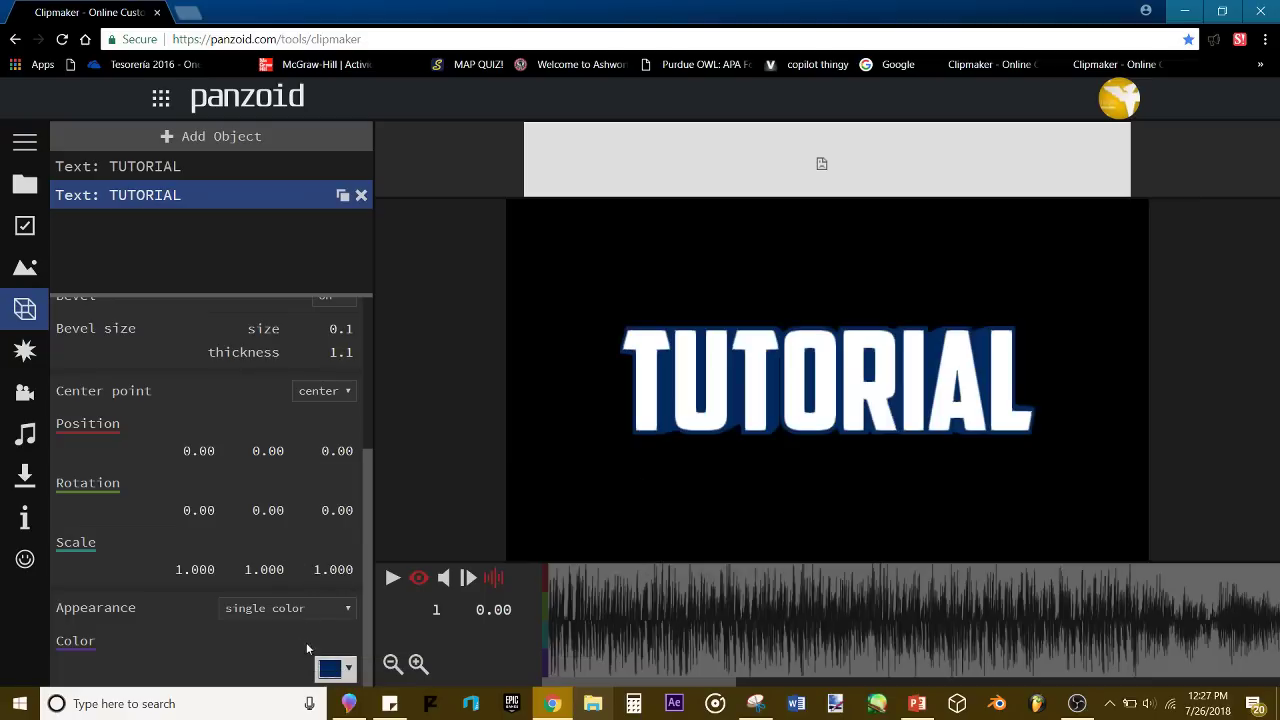
Step: Darken the second text's color to #001d42 and check it in the free editor and camera views
left_click(335, 665)
left_click(604, 541)
left_click(624, 547)
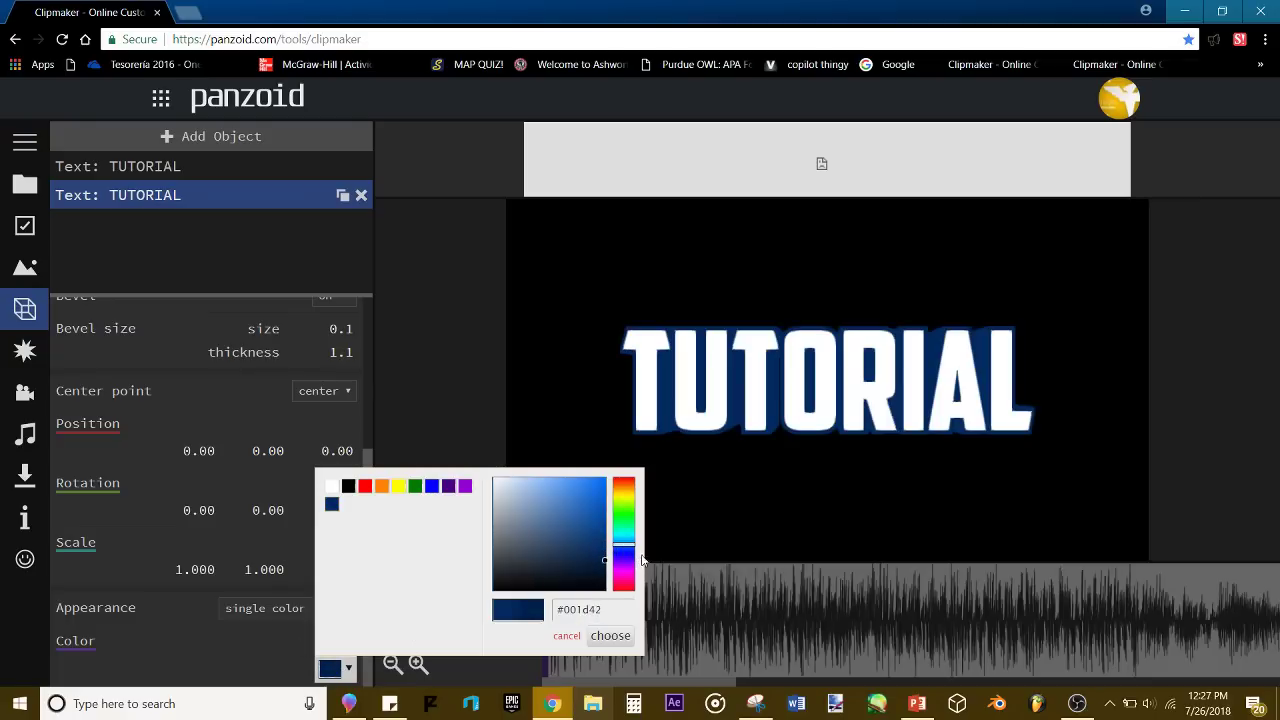
left_click(651, 497)
left_click(420, 580)
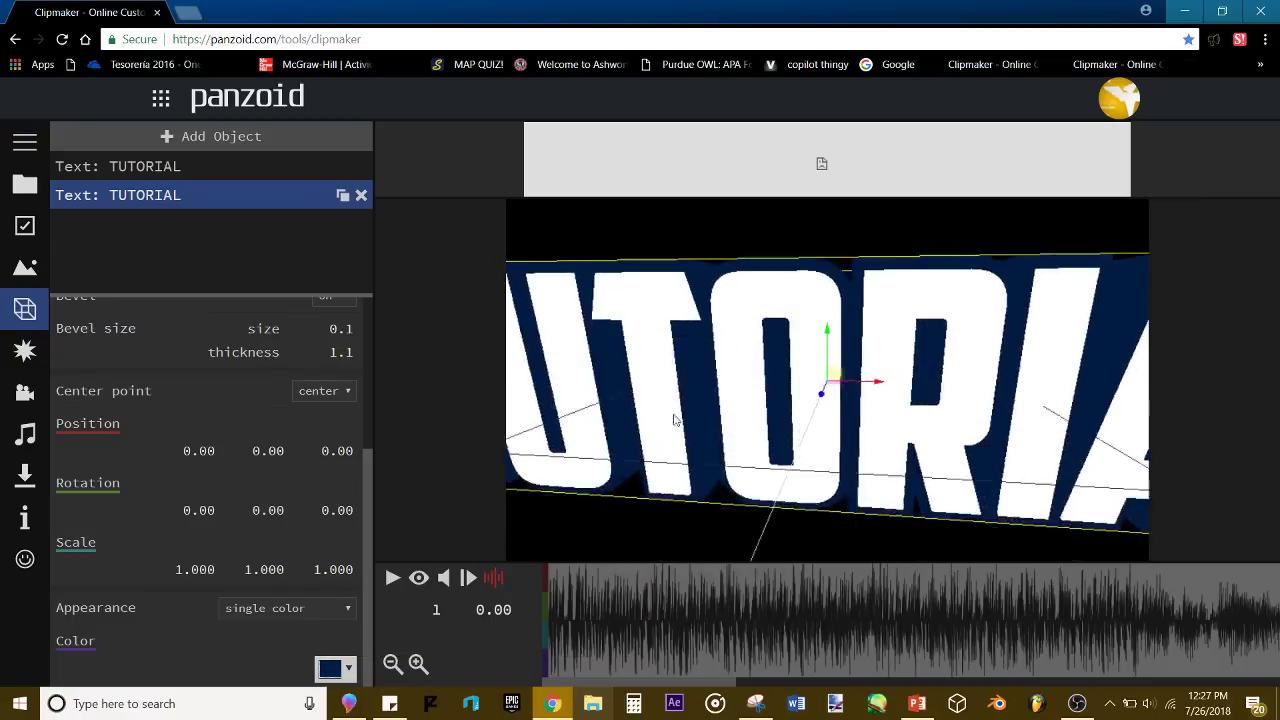
left_click(419, 578)
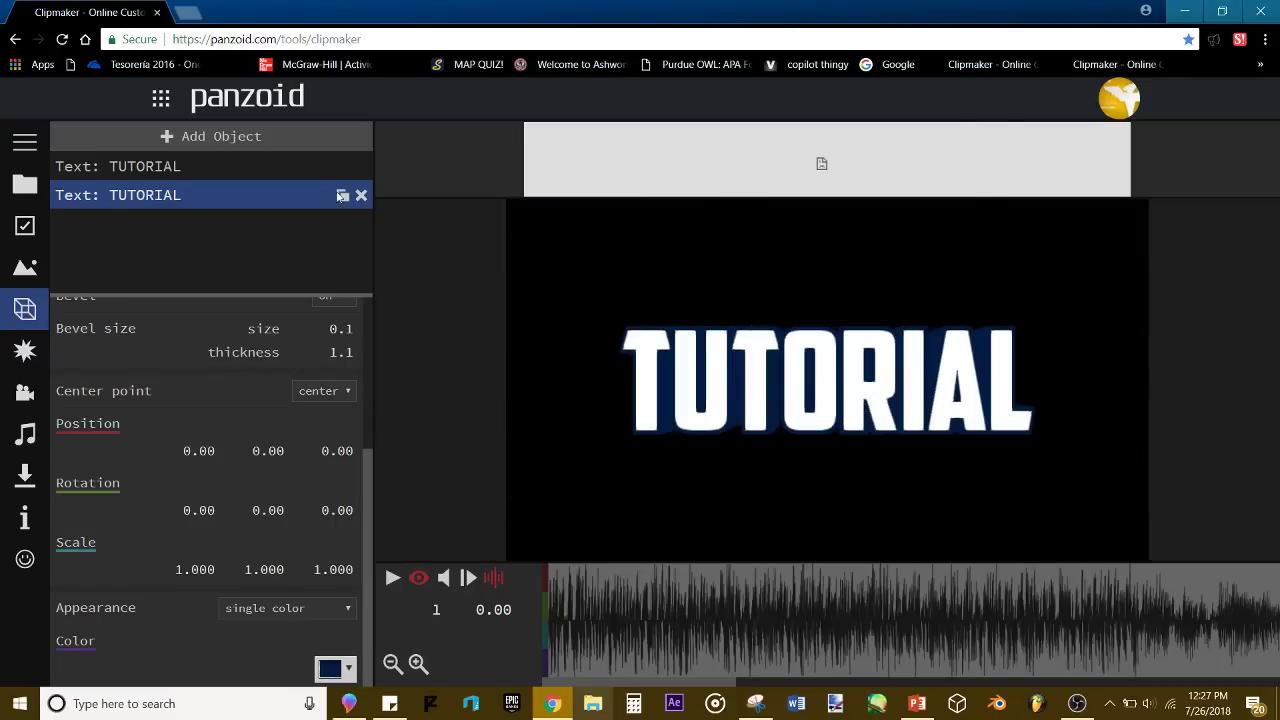
Step: Set the second TUTORIAL text's color to the brighter blue #00449c
left_click(341, 668)
left_click_drag(578, 523, 637, 528)
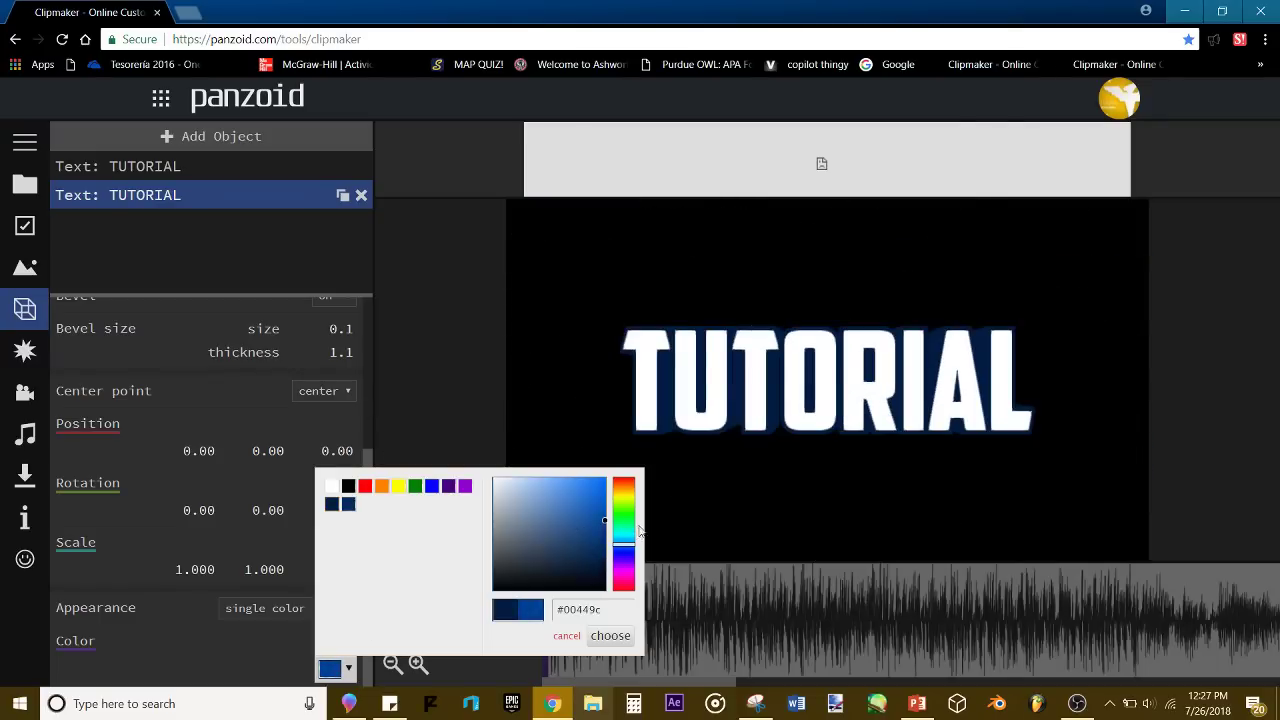
left_click(478, 203)
Step: Duplicate the blue TUTORIAL text and set the new copy's thickness to 12
left_click(342, 197)
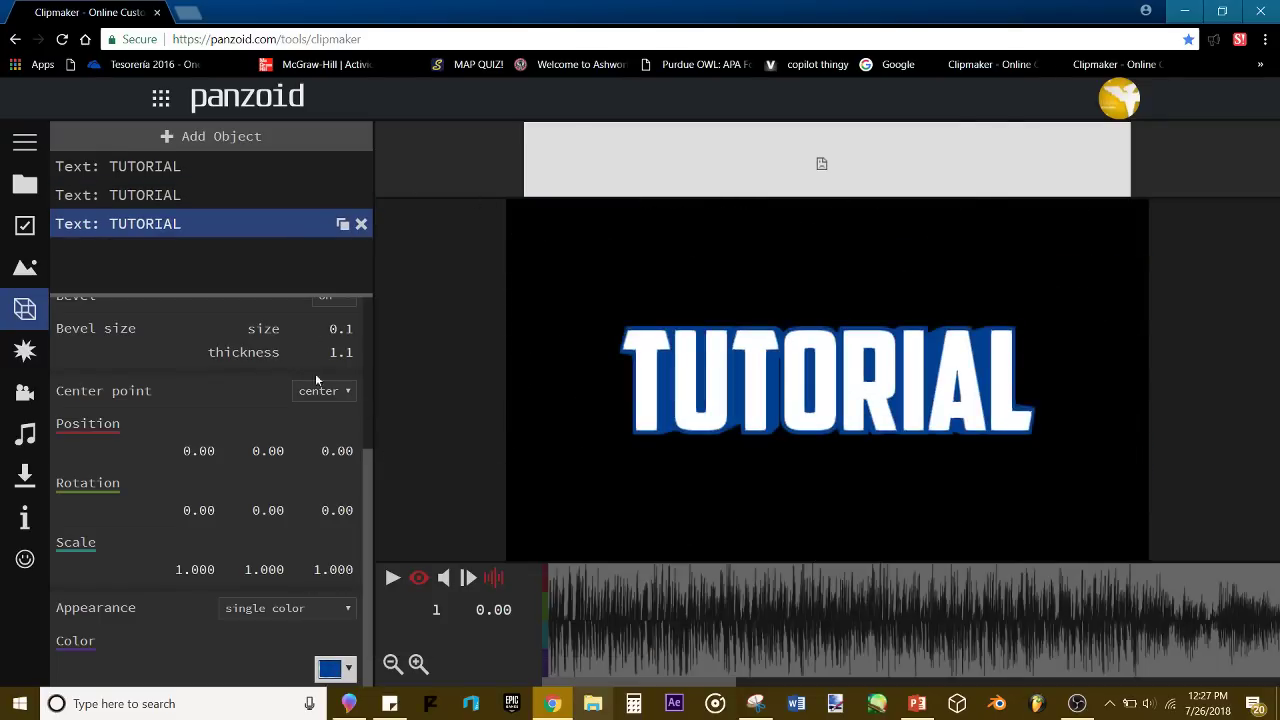
scroll(316, 380, "up", 3)
left_click_drag(338, 398, 342, 427)
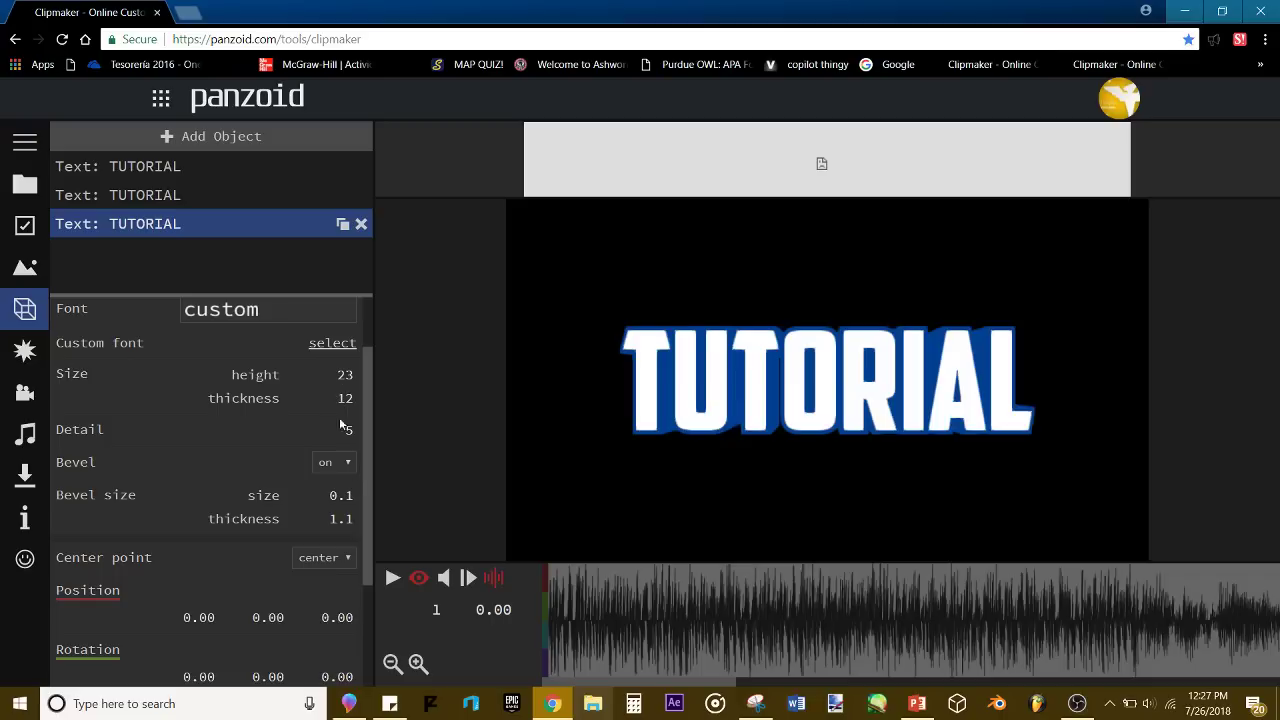
Step: Set the third TUTORIAL text's bevel thickness to 1.2 and darken its color to navy blue
left_click(341, 526)
type("1")
key("Return")
scroll(210, 500, "down", 3)
left_click(334, 668)
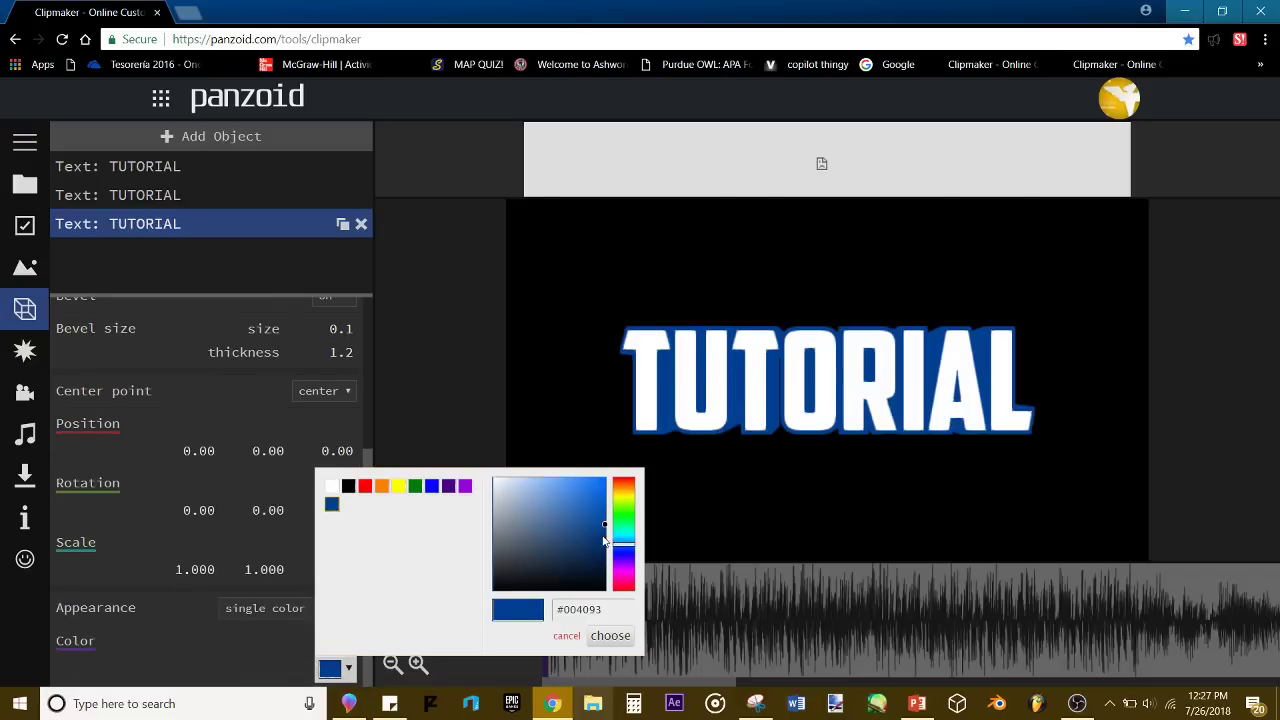
left_click_drag(603, 537, 625, 550)
left_click(746, 482)
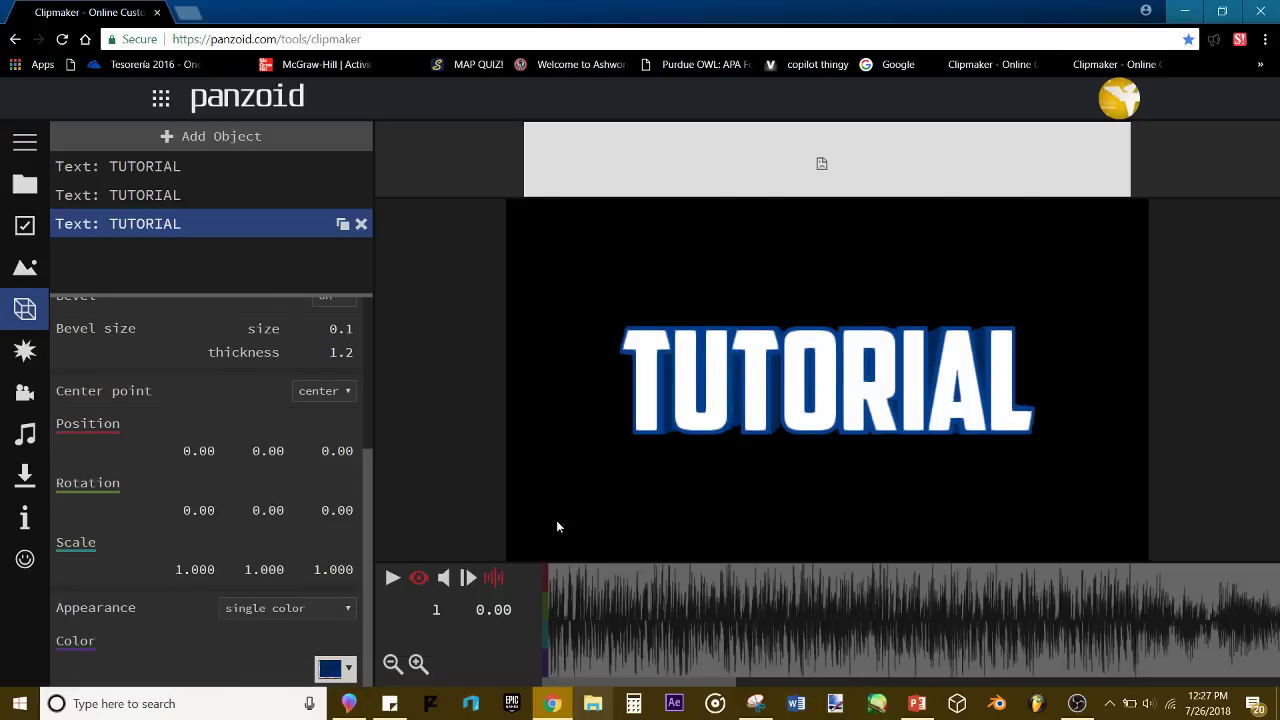
Step: Fine-tune the third text's dark navy color, checking the layers in the free editor and camera views
left_click(421, 580)
left_click_drag(548, 436, 630, 310)
scroll(643, 322, "up", 3)
left_click(338, 671)
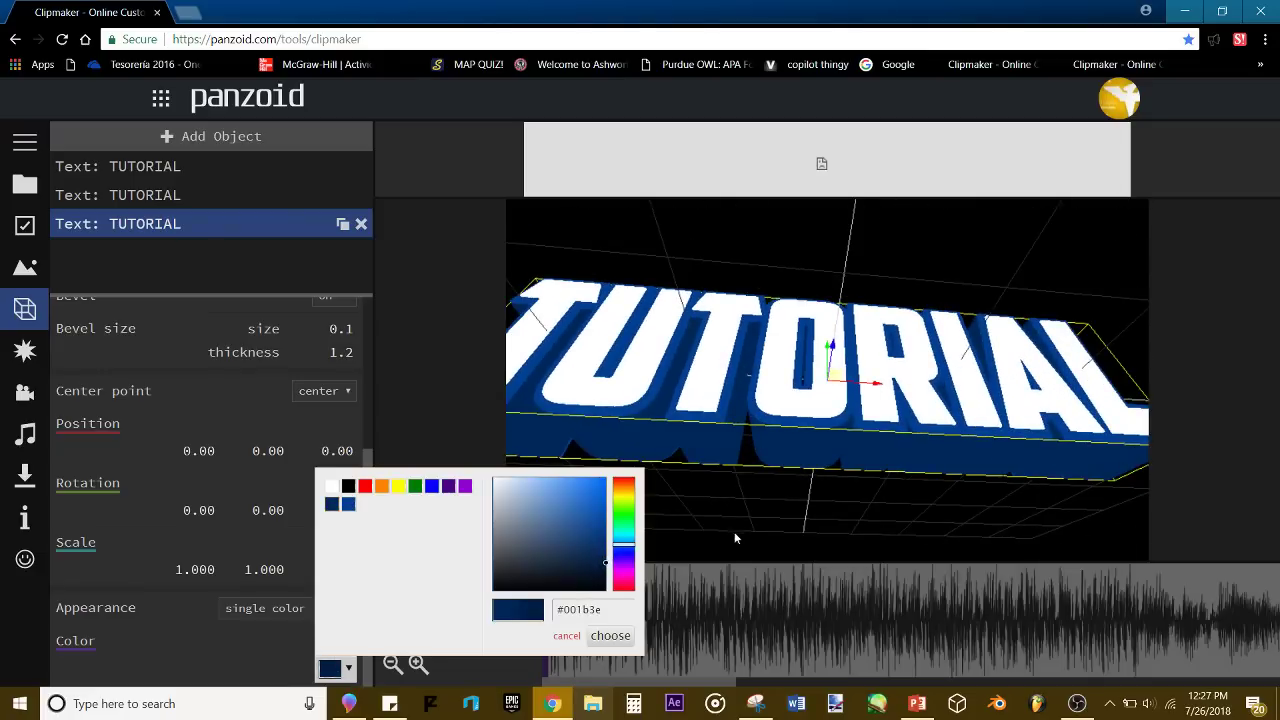
left_click_drag(734, 531, 565, 560)
left_click(418, 581)
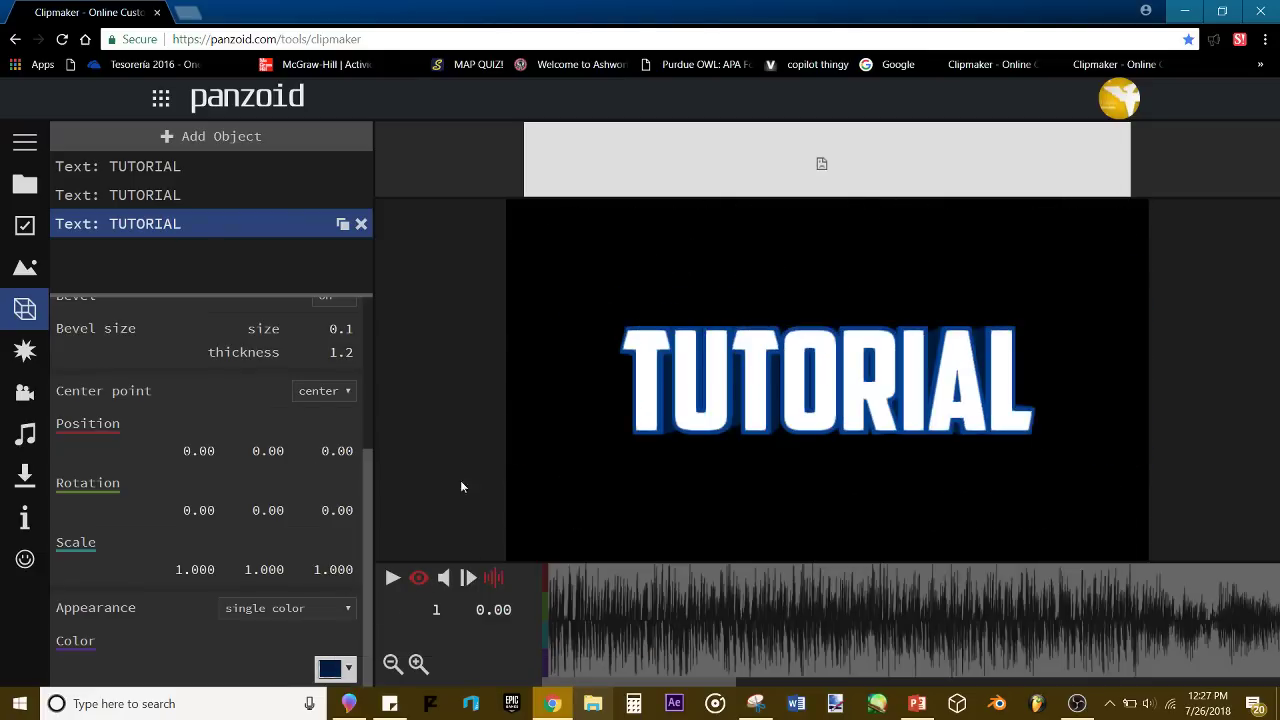
left_click(337, 670)
left_click_drag(572, 545, 614, 551)
left_click(731, 514)
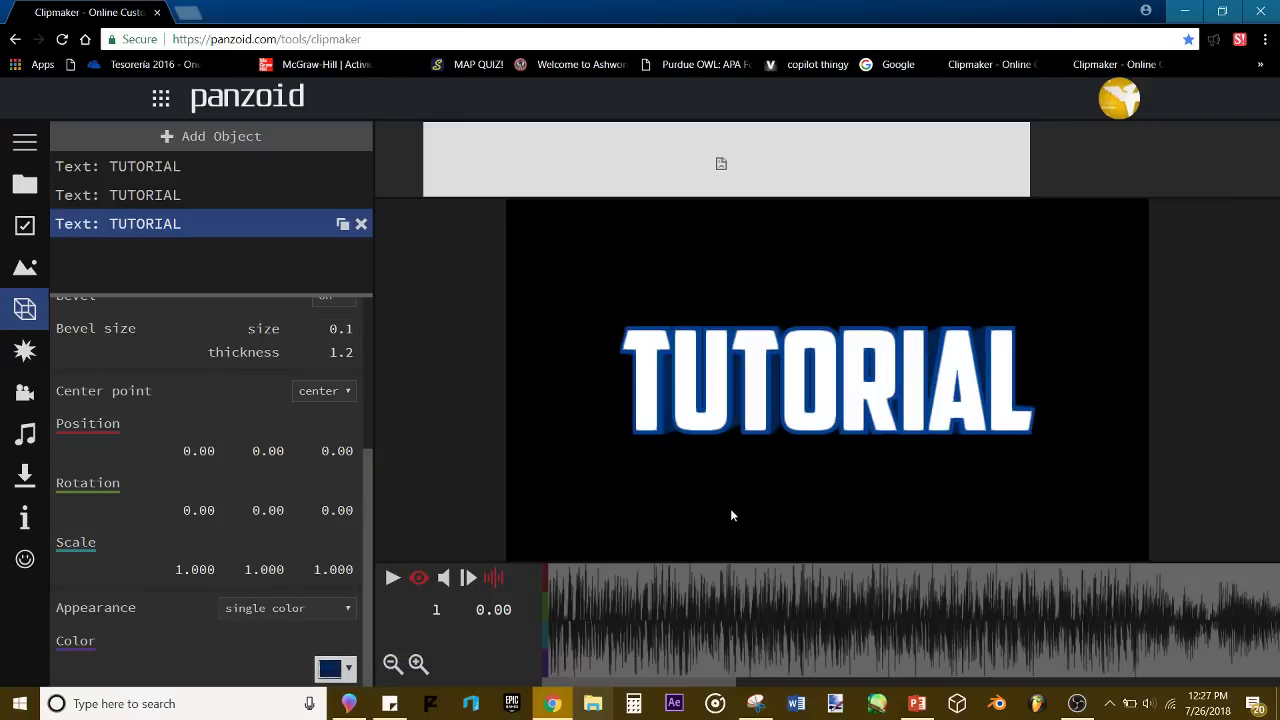
Step: Add a group object and move all three TUTORIAL texts into it
left_click(163, 145)
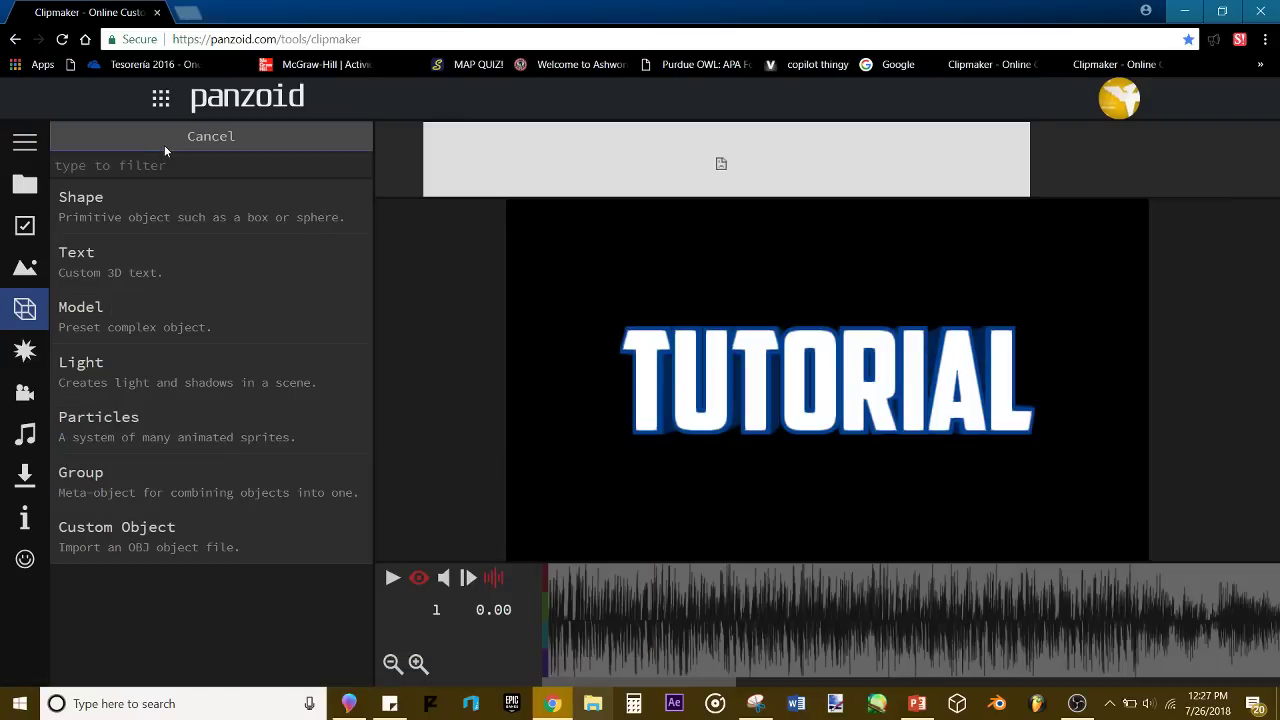
left_click(130, 135)
left_click(130, 135)
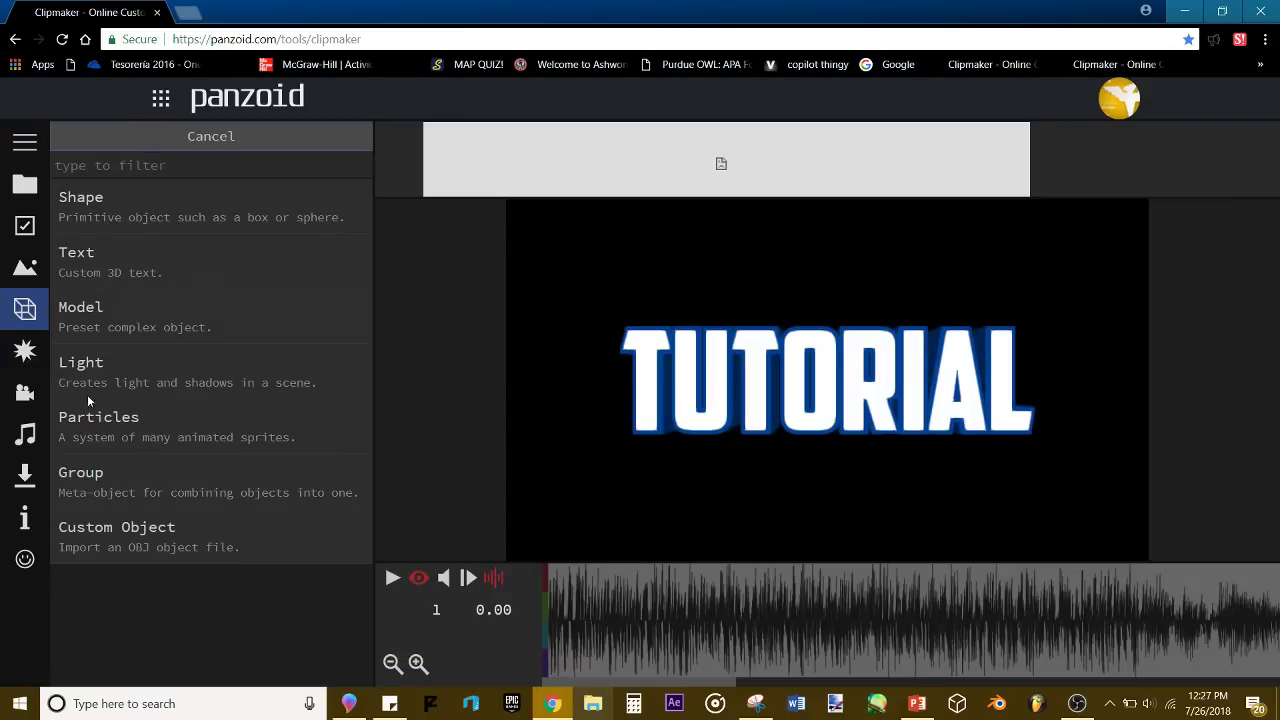
left_click(99, 494)
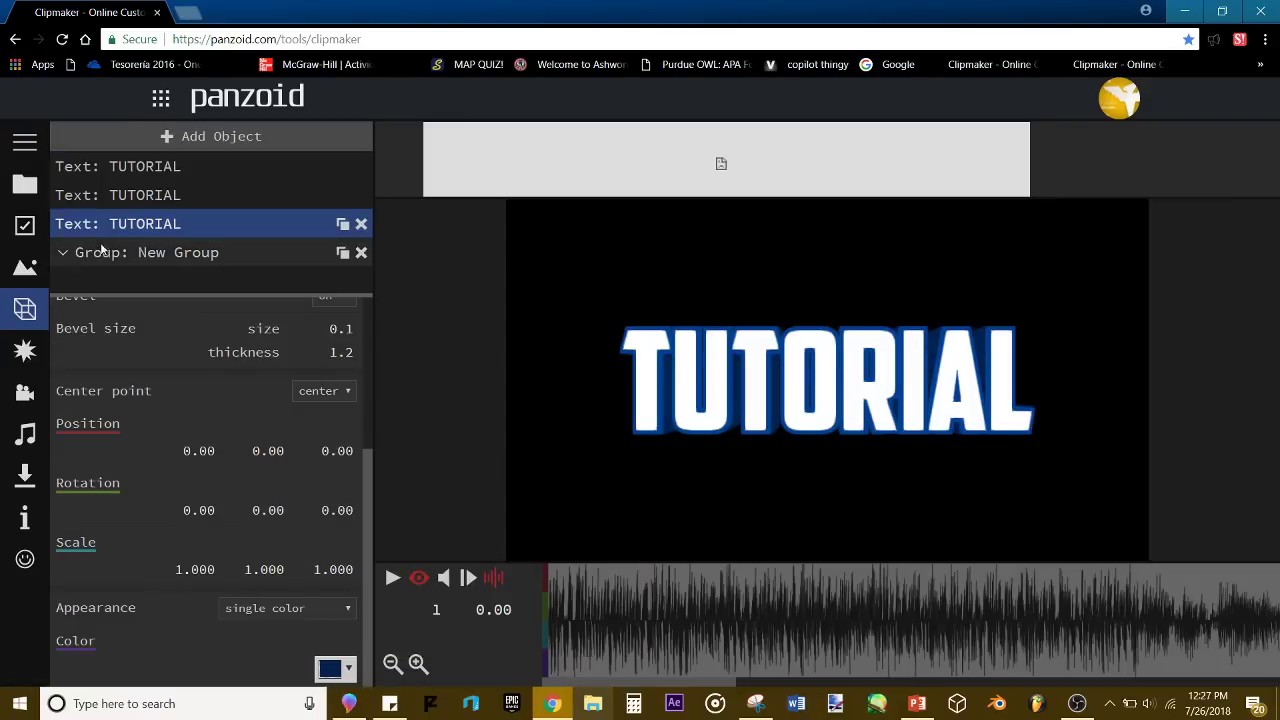
left_click(127, 194)
left_click_drag(127, 172, 143, 195)
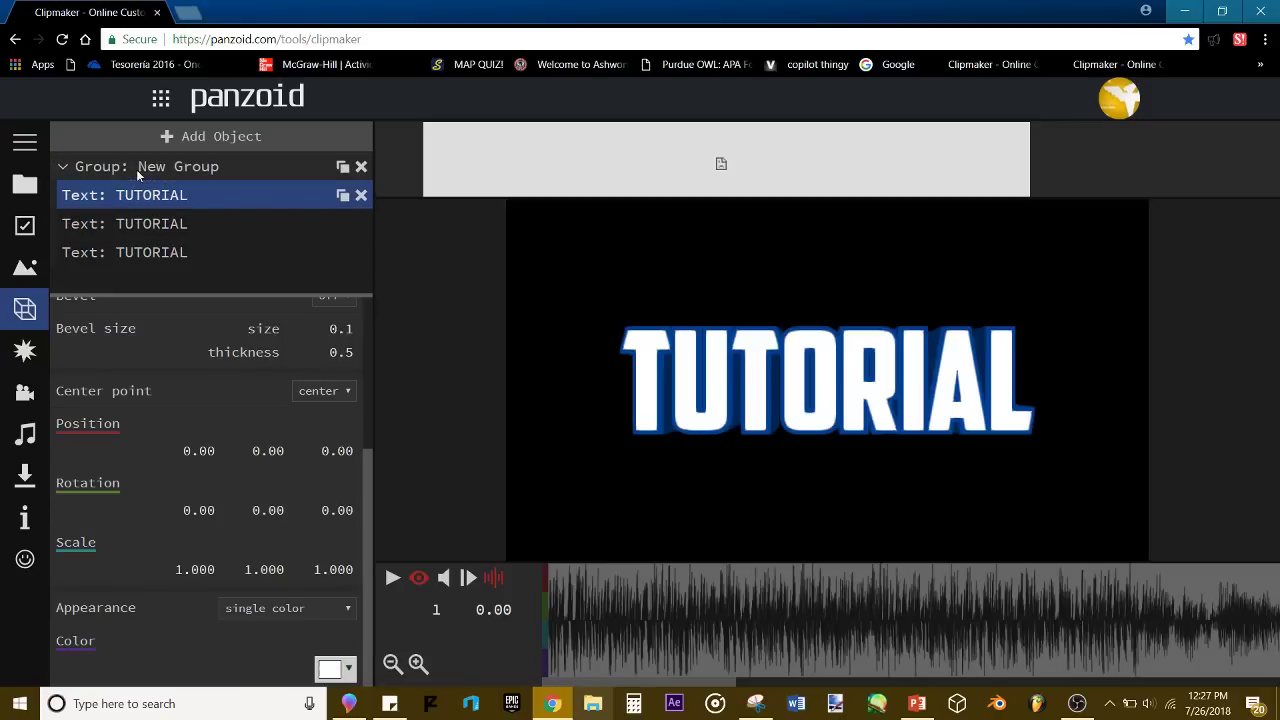
Step: Rename the group holding the texts to Text Rotation and set its X rotation to -17
left_click(135, 170)
left_click(64, 170)
triple_click(145, 352)
key("BackSpace")
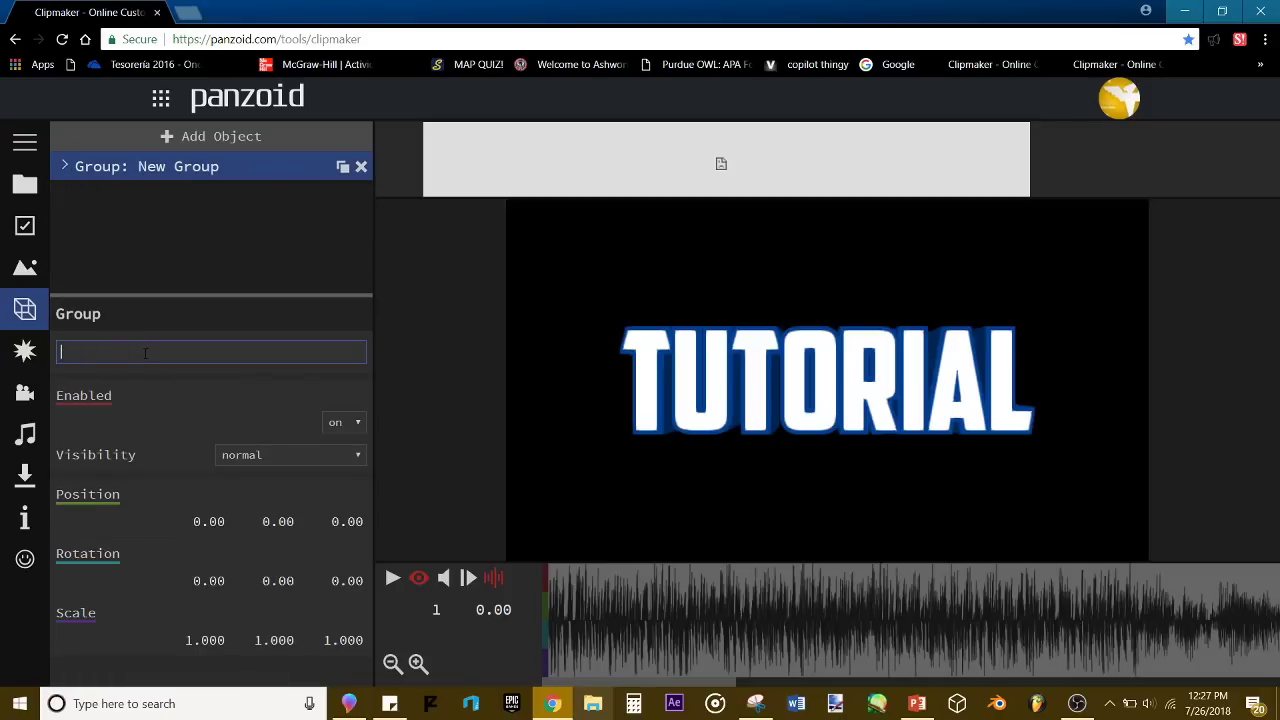
type("Text Rotation")
key("Return")
left_click(206, 580)
key("BackSpace")
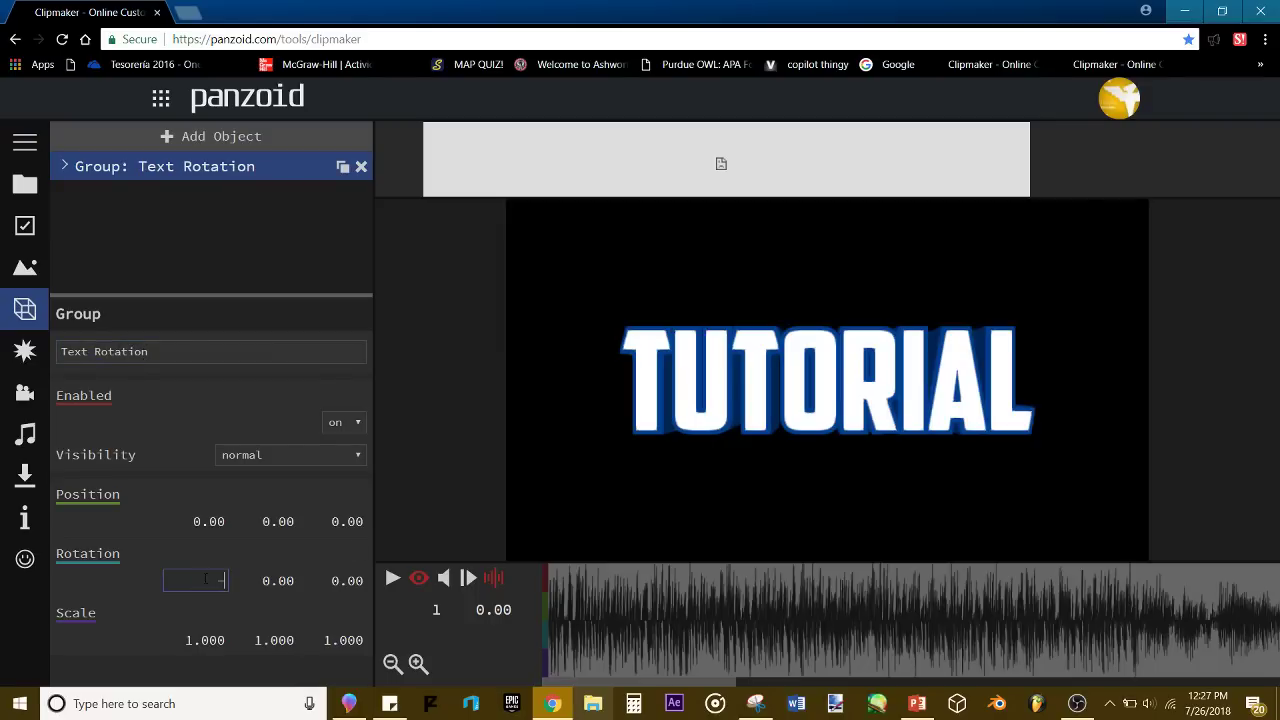
type("-17")
key("Return")
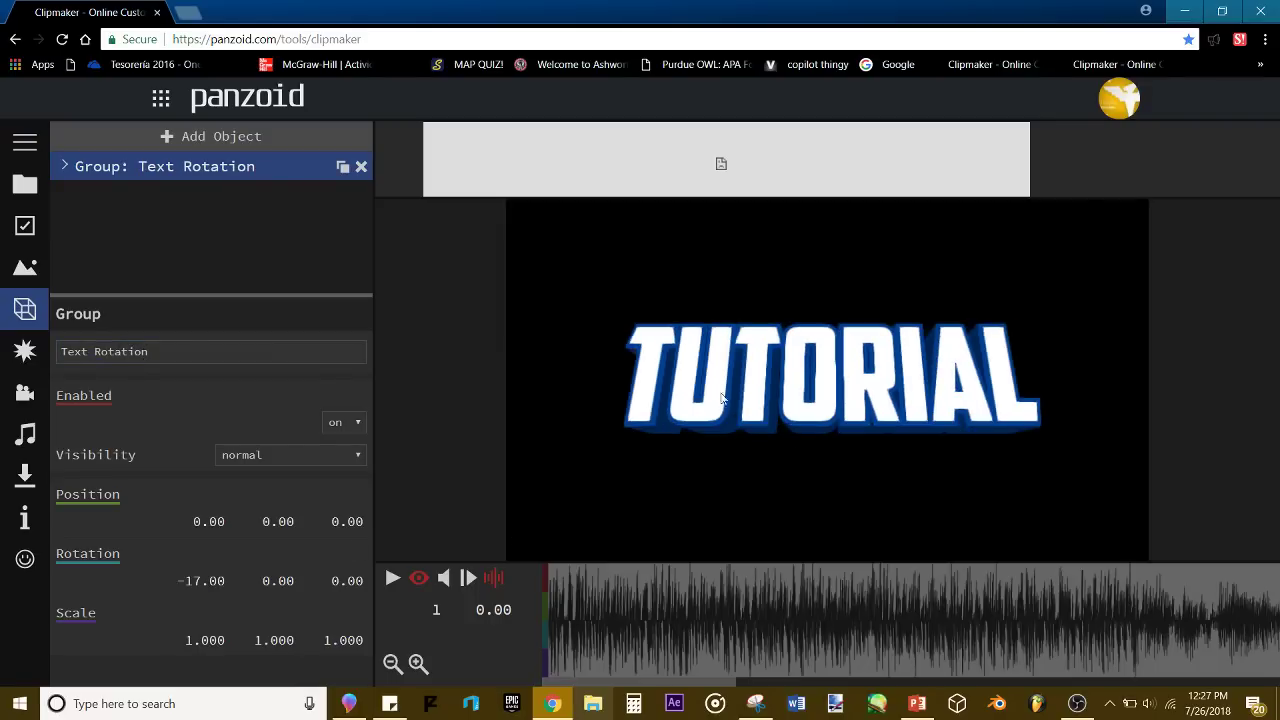
Step: Add another group, nest the Text Rotation group inside it and name the new group Text Flatten
left_click(171, 136)
left_click(173, 476)
left_click_drag(160, 170, 159, 193)
left_click(157, 170)
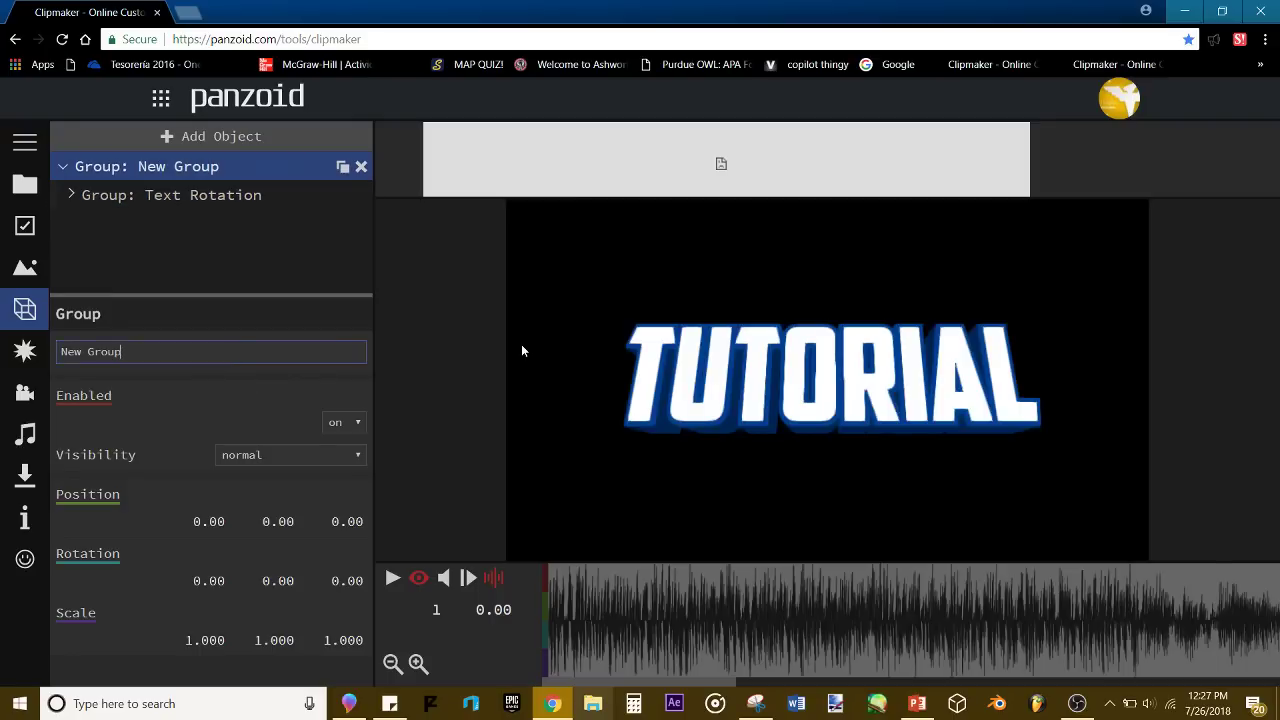
key("ctrl+a")
key("BackSpace")
type("Text Flatten")
key("Return")
Step: Set the Text Flatten group's Z scale to 0.45 and the Text Rotation group's X rotation to -13
type(".45")
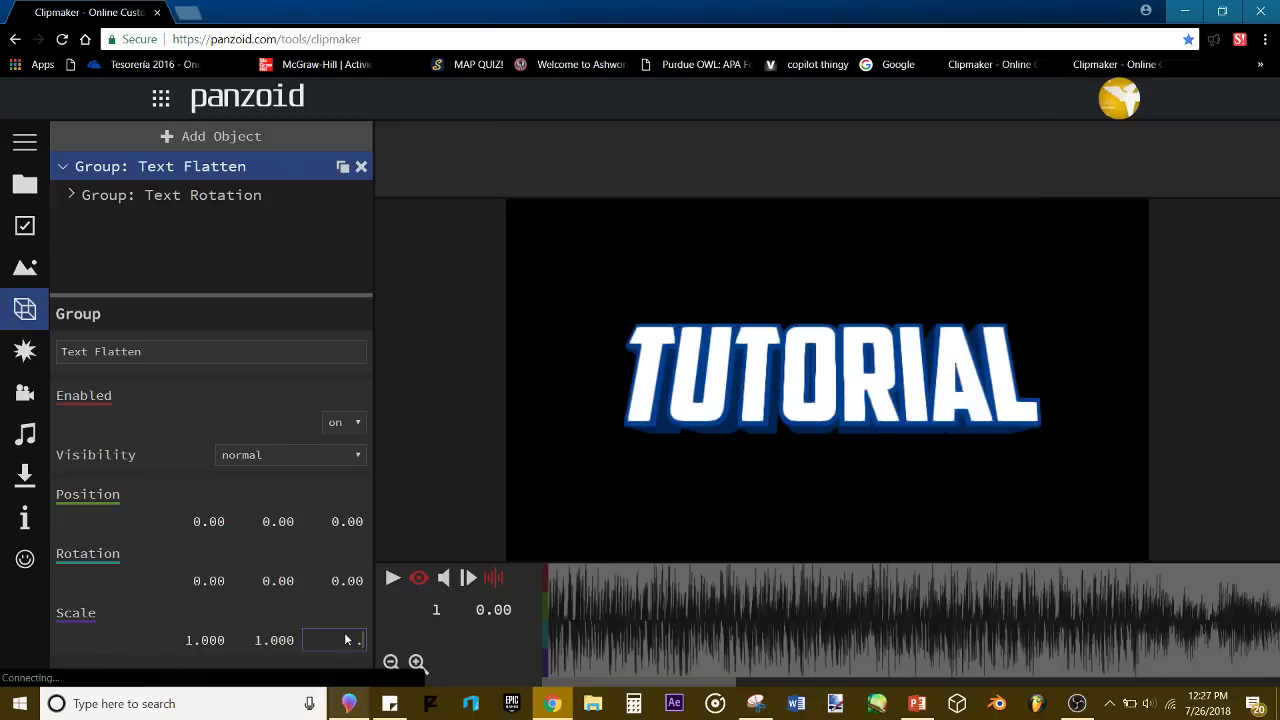
key("Return")
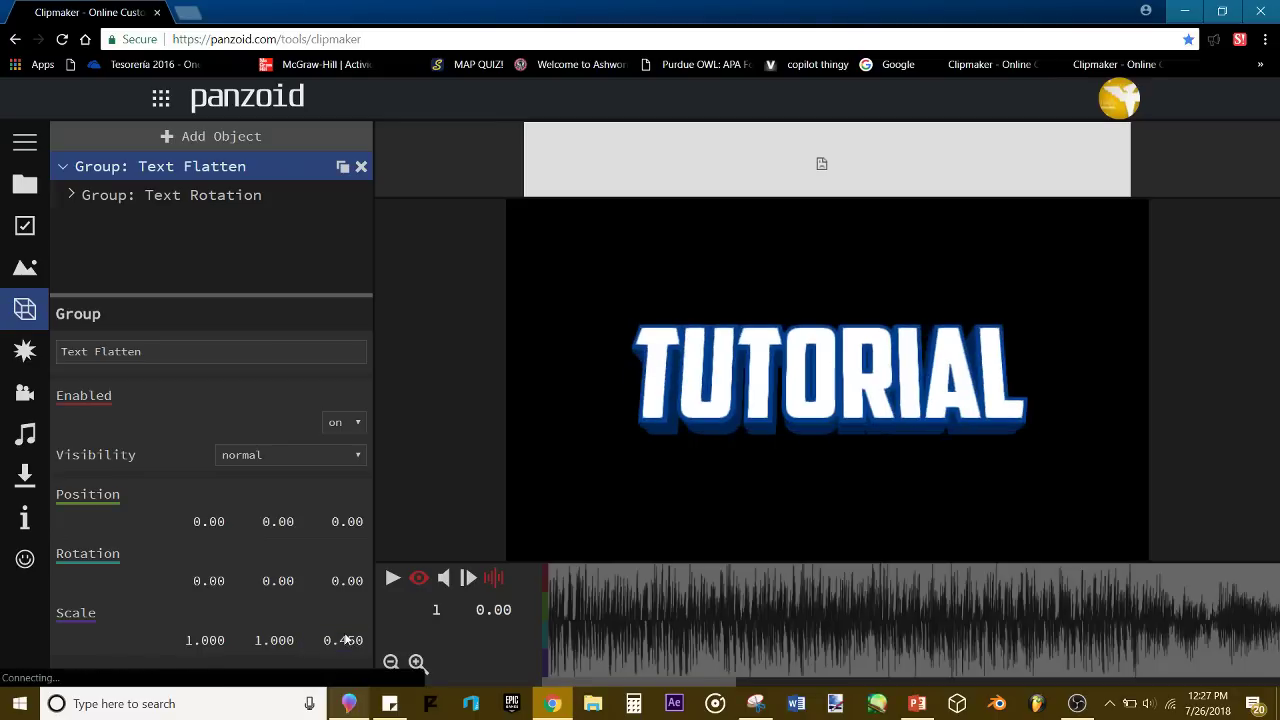
left_click(138, 197)
left_click_drag(205, 580, 212, 561)
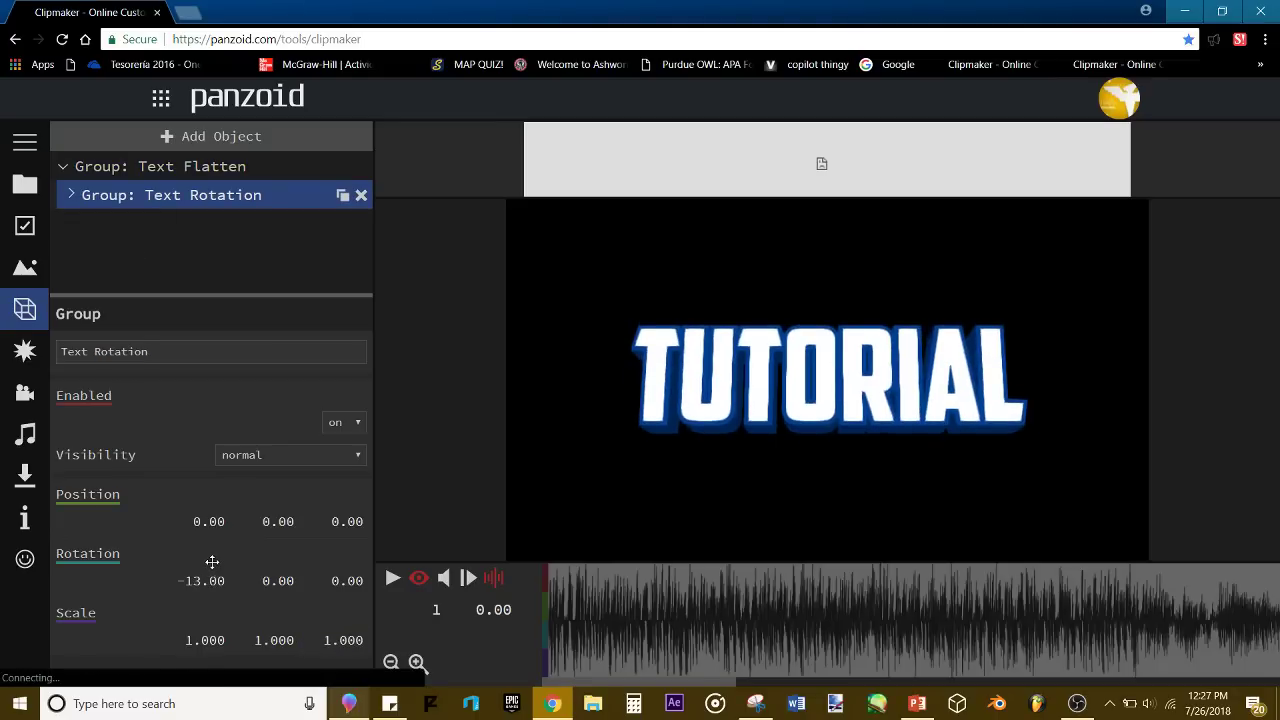
Step: Inspect the flattened text in the free editor view, return to the camera view and review both groups' settings
left_click(100, 166)
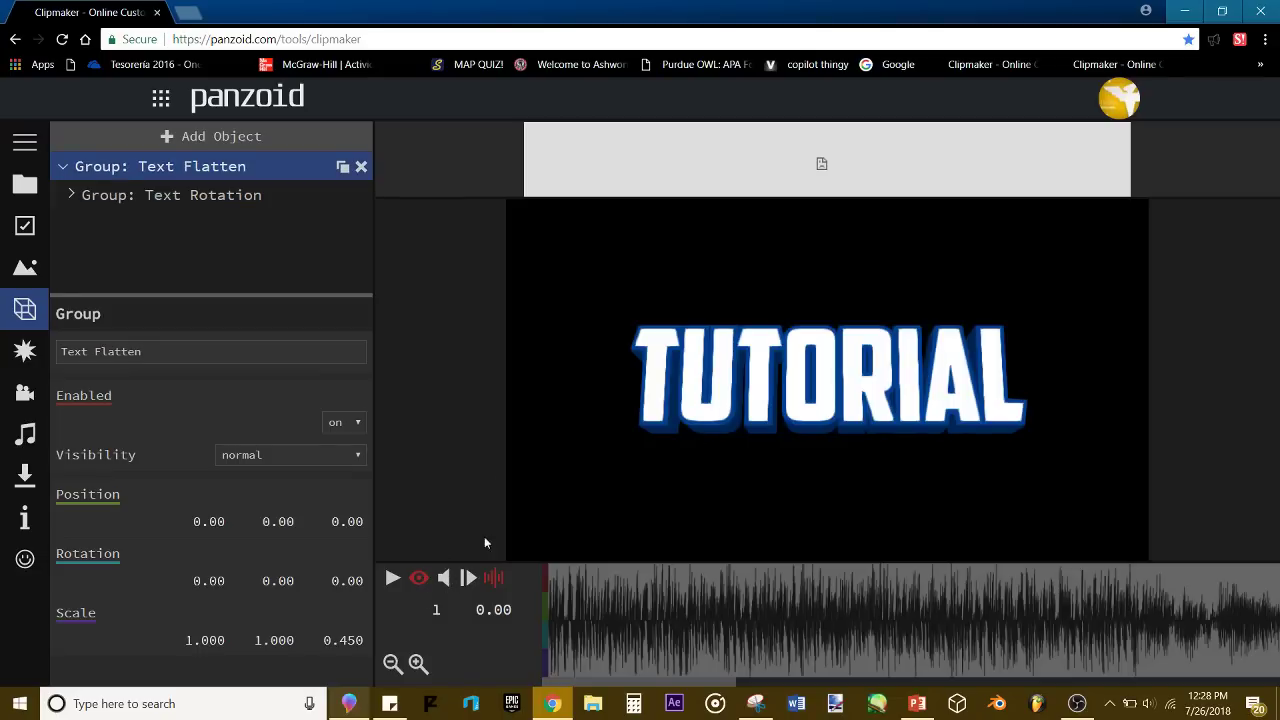
left_click(423, 582)
left_click_drag(672, 438, 738, 421)
scroll(738, 421, "down", 3)
left_click(419, 579)
left_click(186, 195)
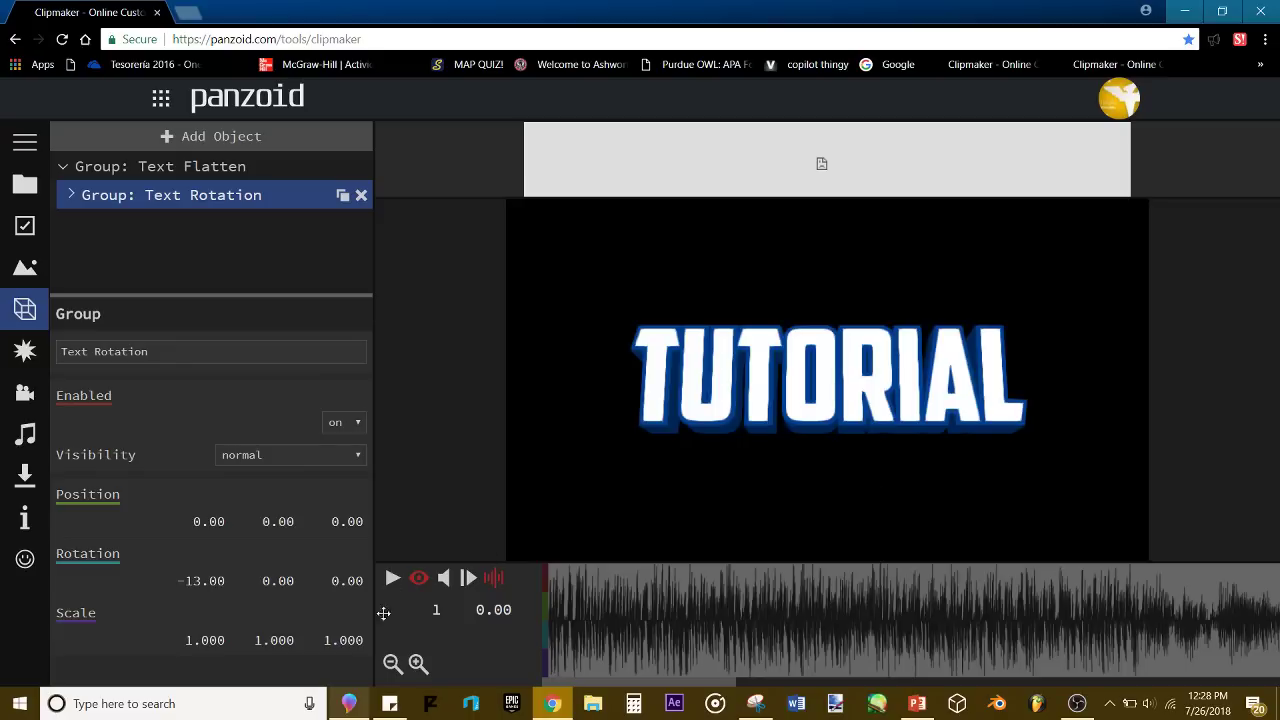
left_click(130, 168)
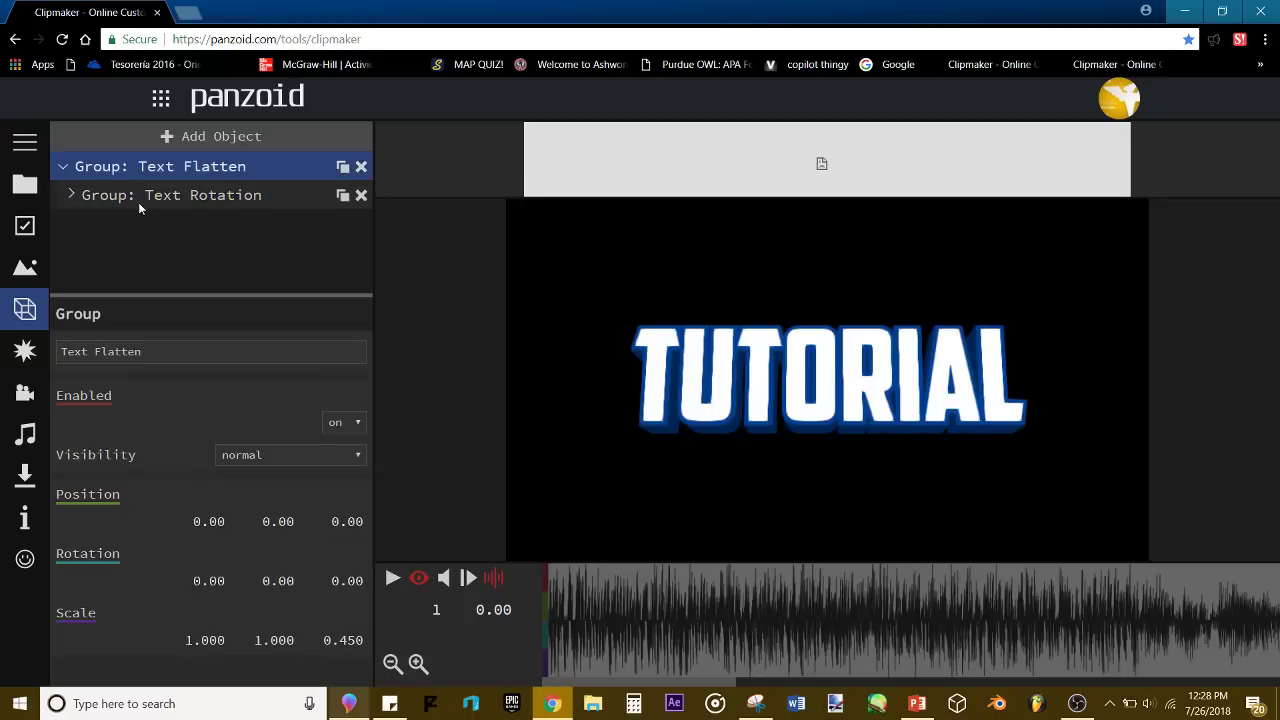
Step: Increase the Text Rotation group's Z scale to 1.5
left_click(138, 197)
left_click_drag(358, 620, 578, 501)
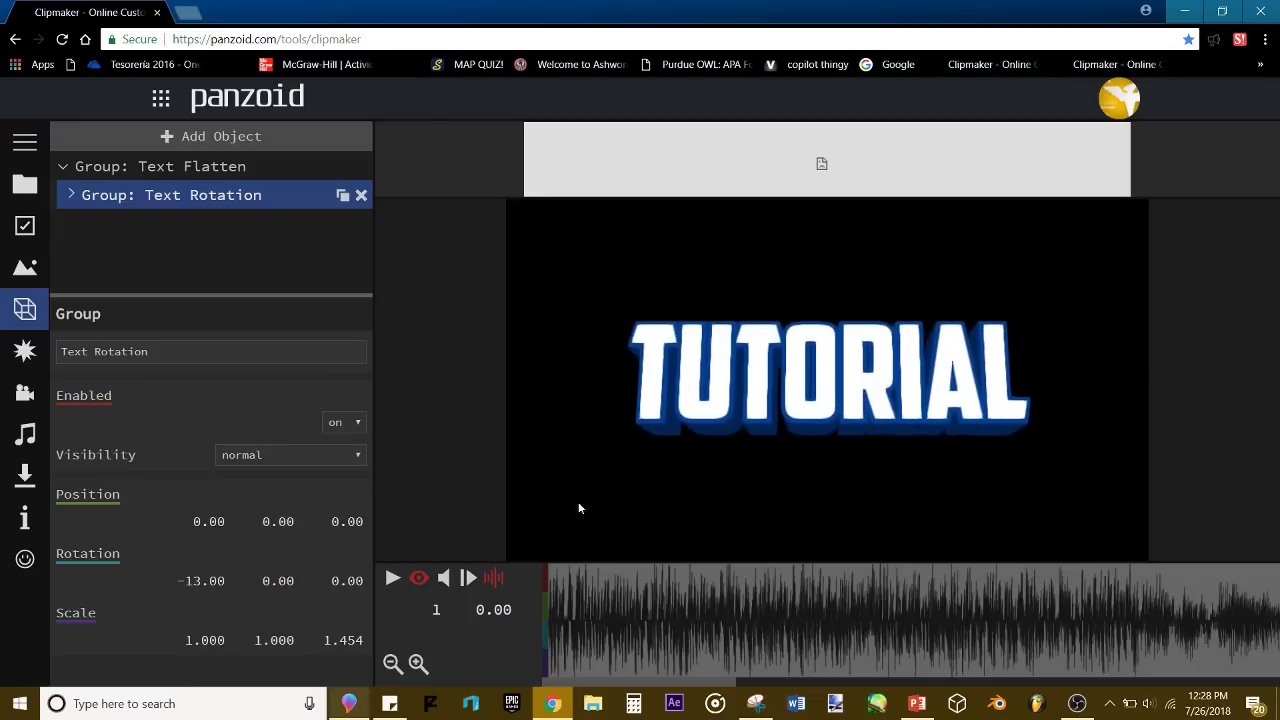
left_click(92, 172)
left_click(102, 193)
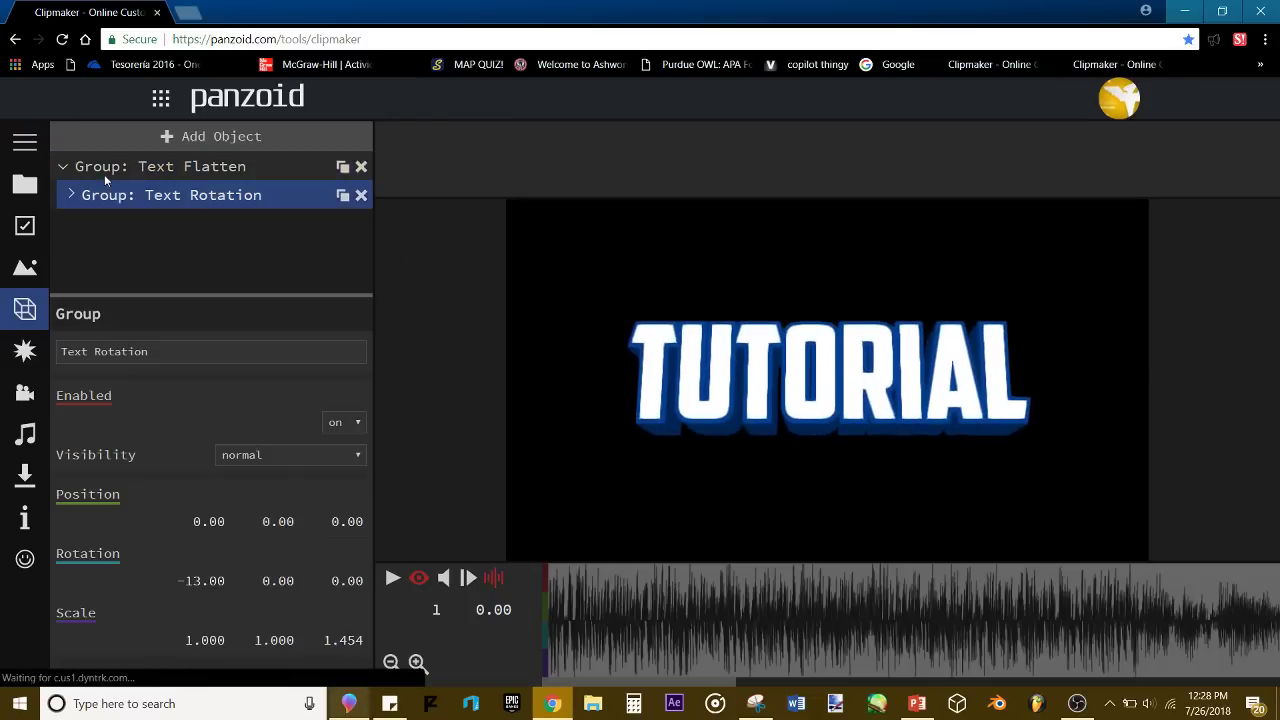
left_click(320, 646)
left_click(320, 646)
type("1.5")
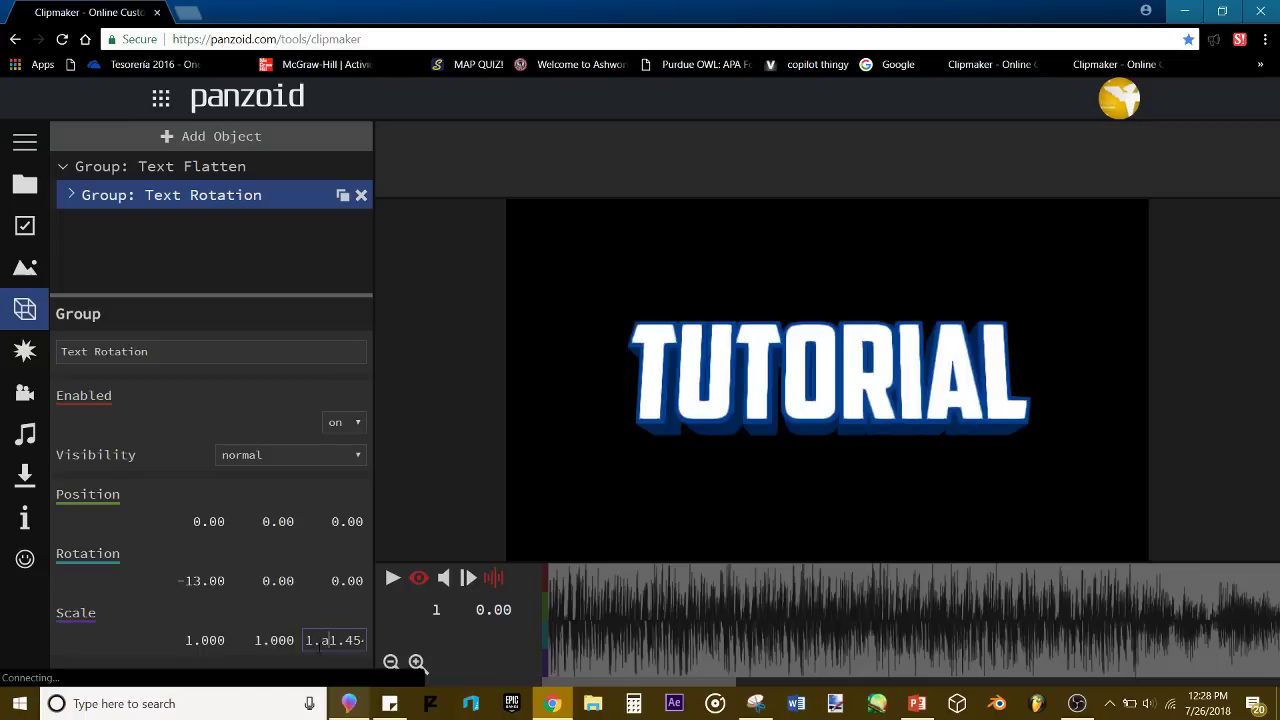
key("ctrl+a")
type("1.5")
key("Return")
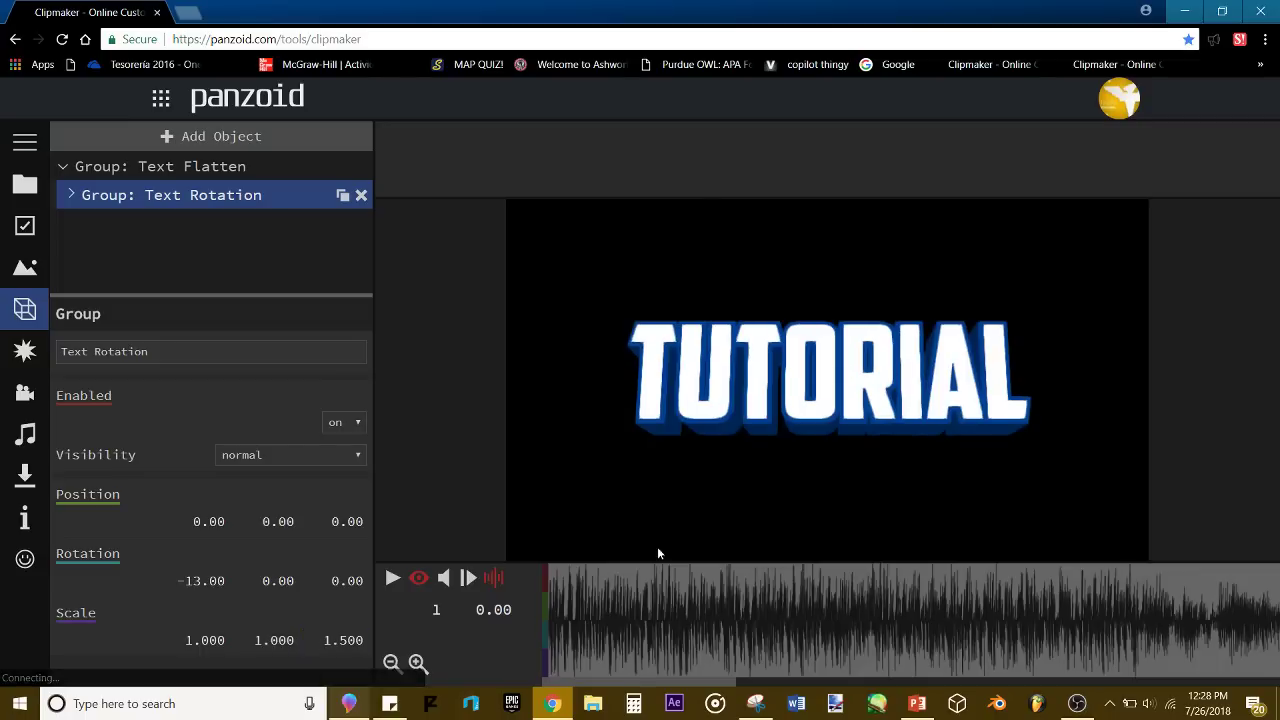
Step: Add an outer group containing the Text Flatten group, name it Text and collapse it
left_click(64, 166)
left_click(211, 136)
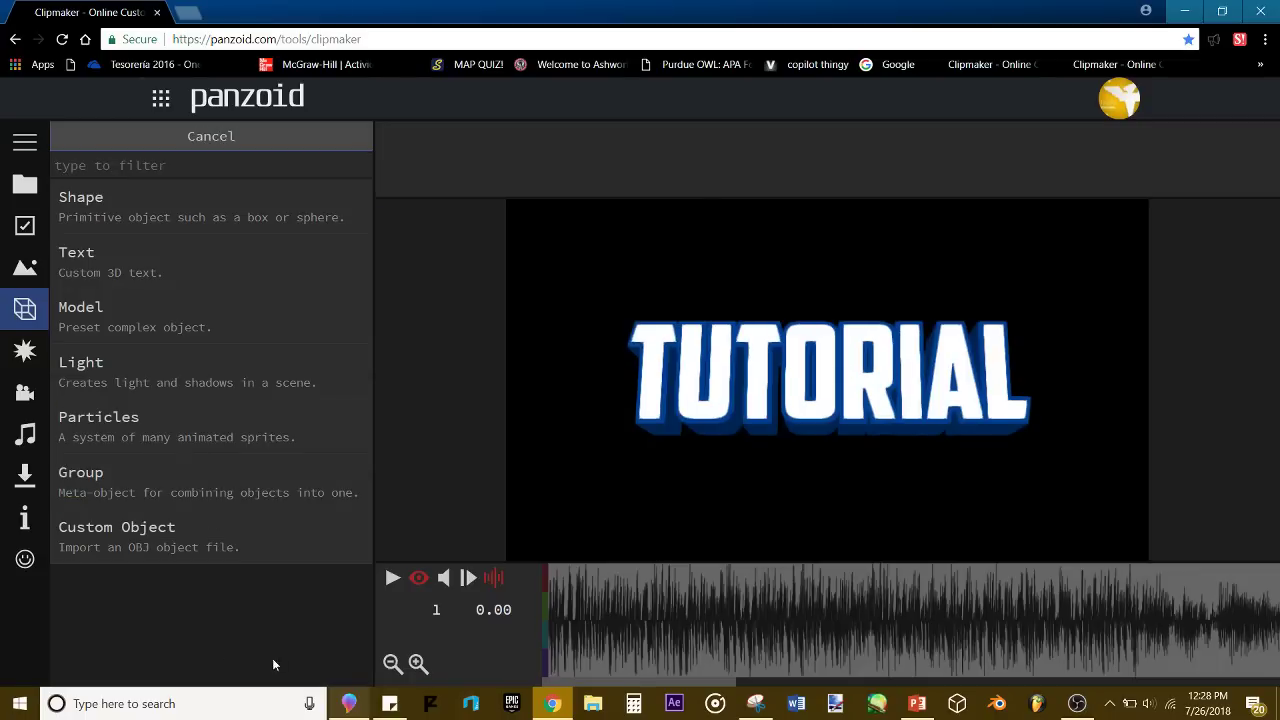
left_click(165, 467)
left_click(120, 171)
left_click(203, 348)
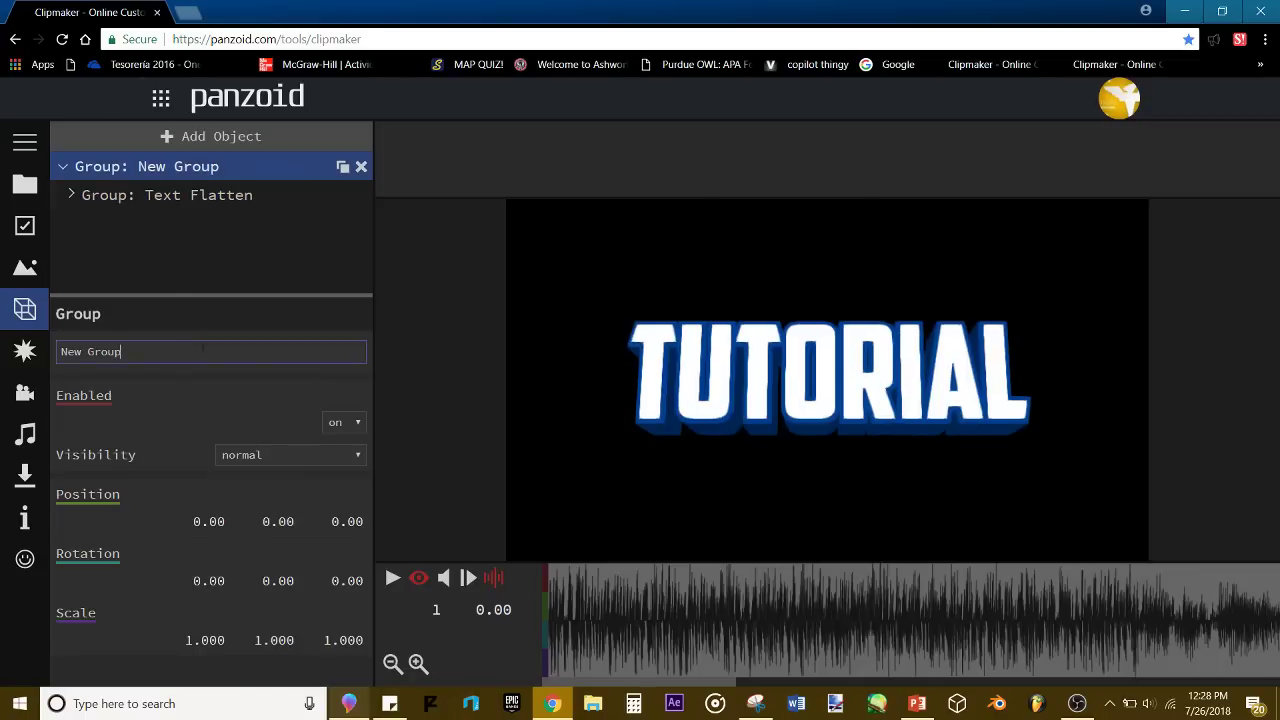
key("ctrl+a")
key("BackSpace")
type("Text")
key("Return")
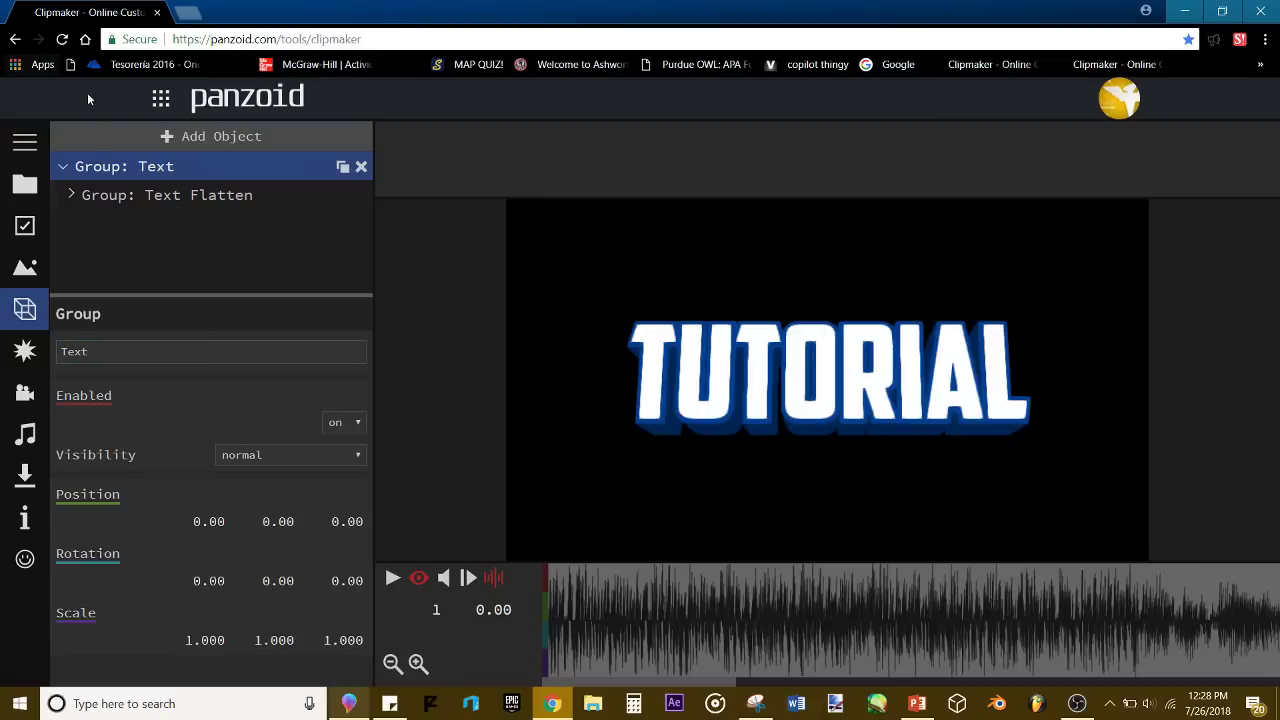
left_click(65, 167)
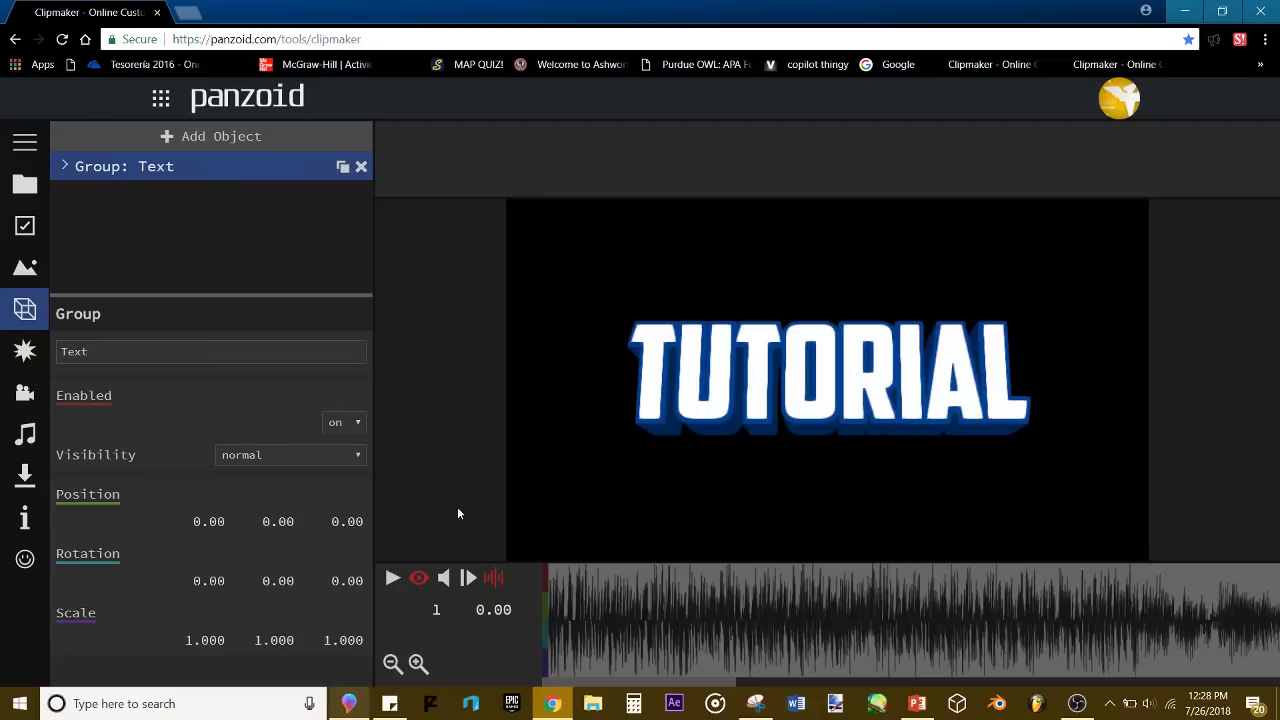
Step: Inspect the Text group in the free editor view and preview the clip from the camera view
left_click(418, 577)
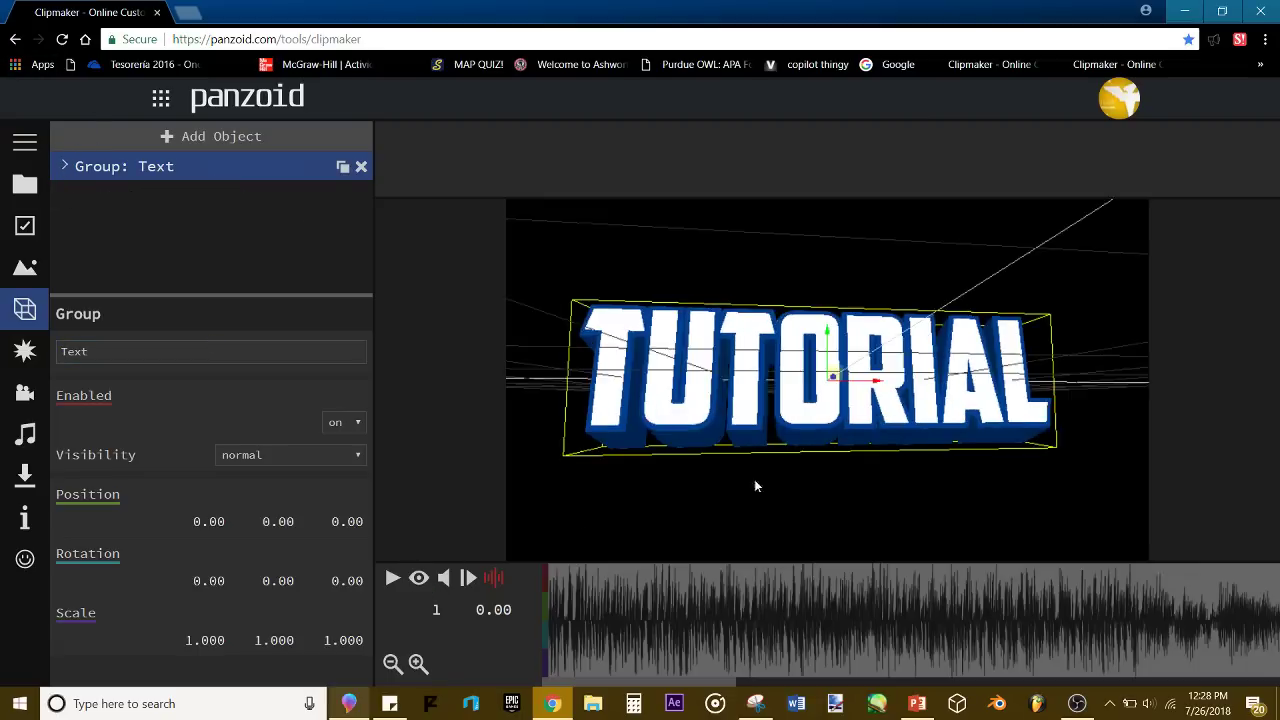
left_click_drag(754, 481, 556, 533)
left_click(419, 585)
key("space")
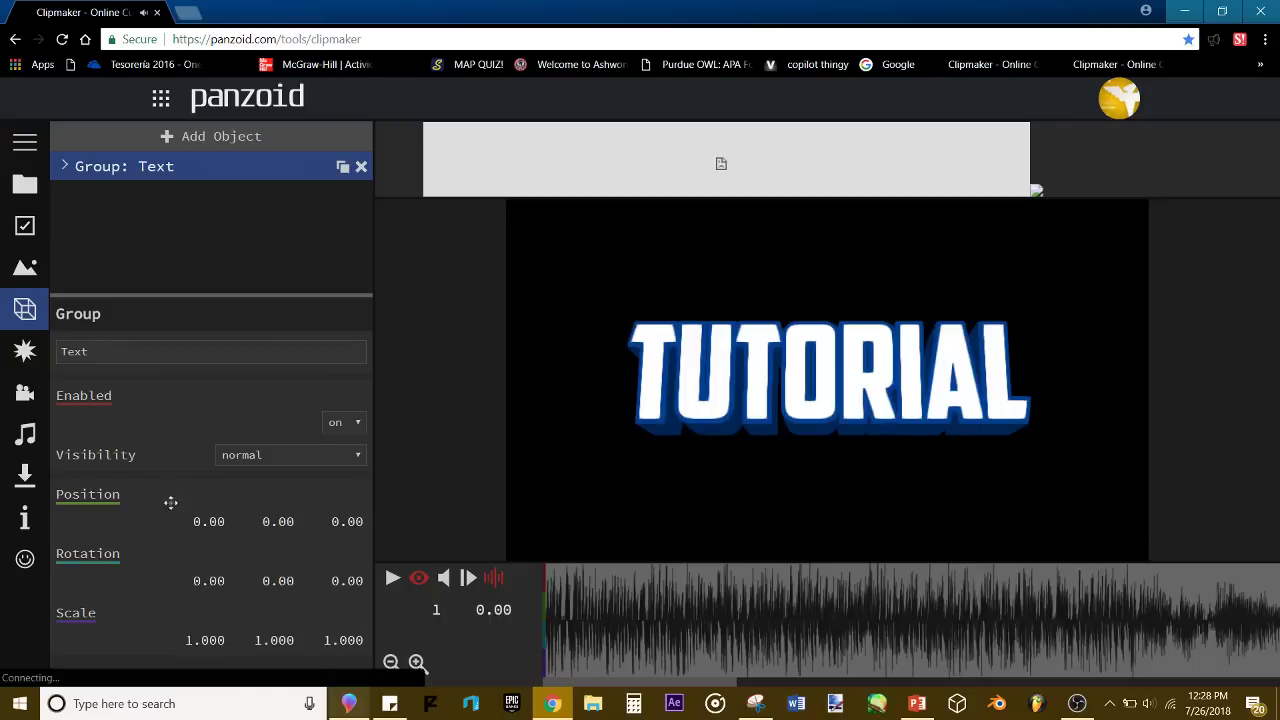
left_click(414, 584)
left_click(415, 584)
Step: Expand the Text, Text Flatten and Text Rotation groups and select the first TUTORIAL text
left_click(66, 164)
left_click(63, 167)
left_click(70, 196)
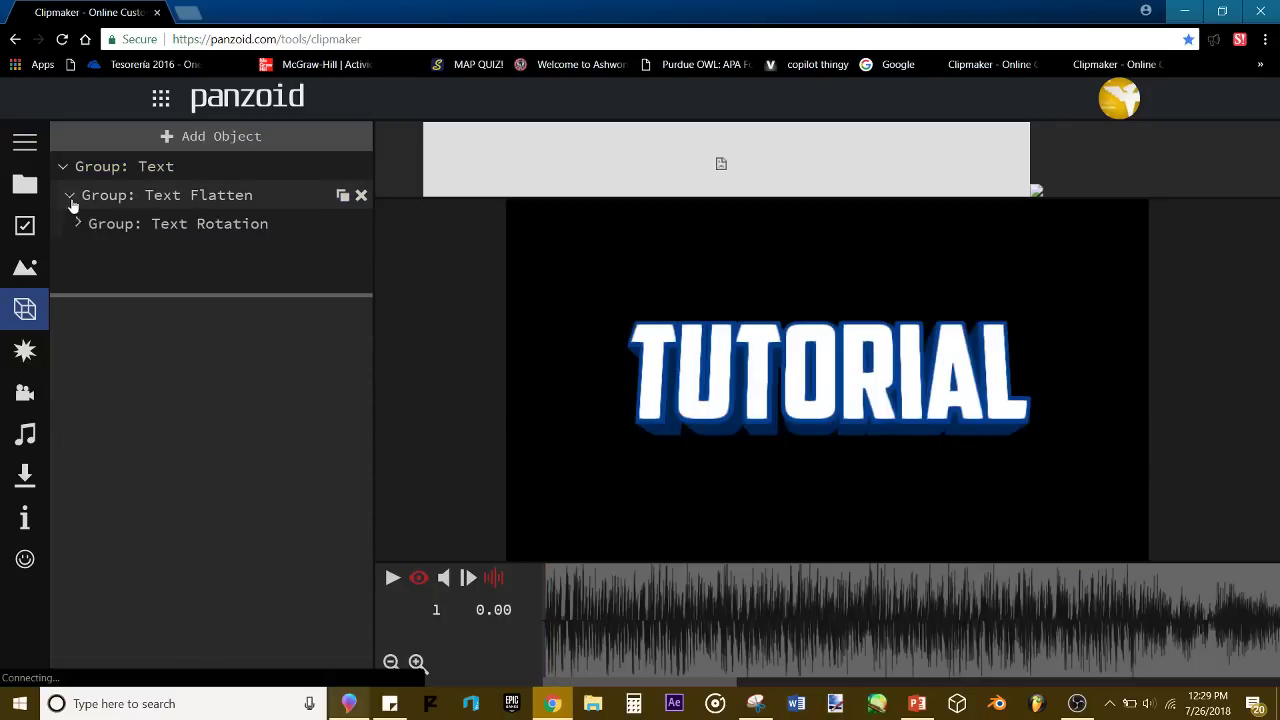
left_click(78, 225)
left_click(140, 252)
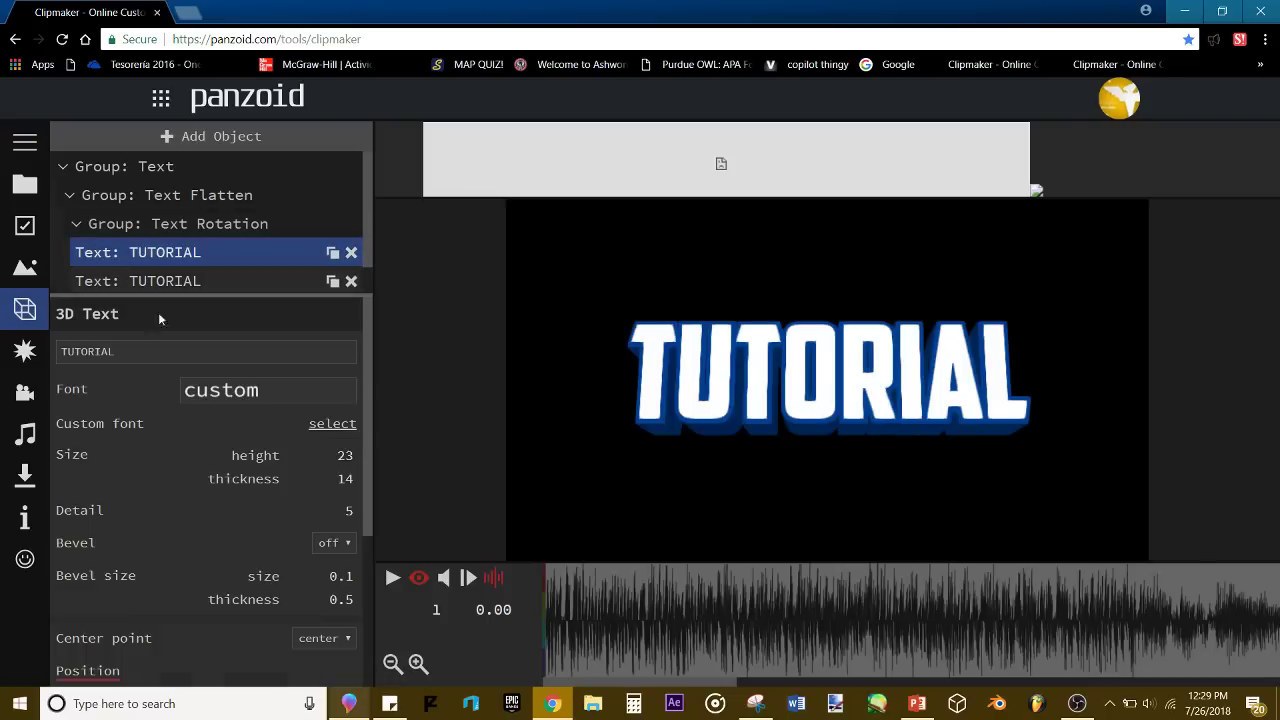
Step: Try a light blue and a bright blue as the first TUTORIAL text's color
scroll(330, 572, "down", 3)
left_click(323, 668)
left_click_drag(621, 530, 514, 464)
left_click(525, 447)
left_click(335, 667)
left_click(514, 464)
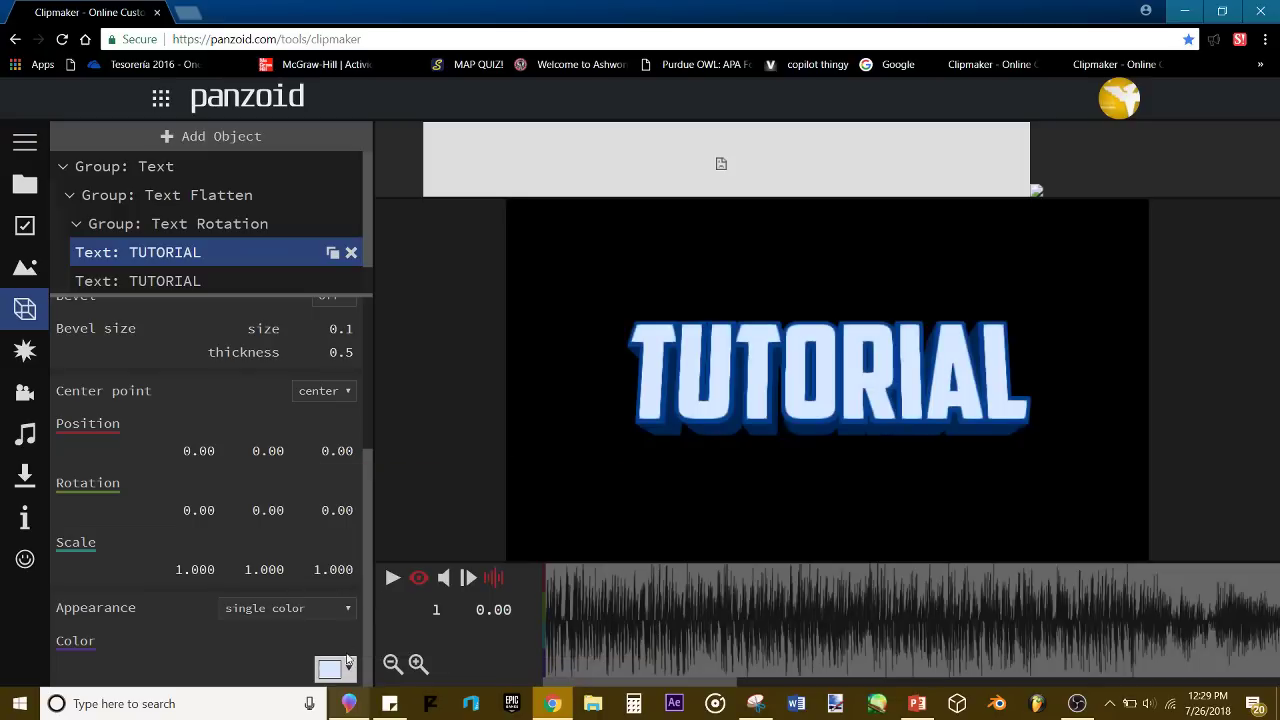
left_click(320, 674)
left_click_drag(544, 561, 608, 462)
left_click(608, 458)
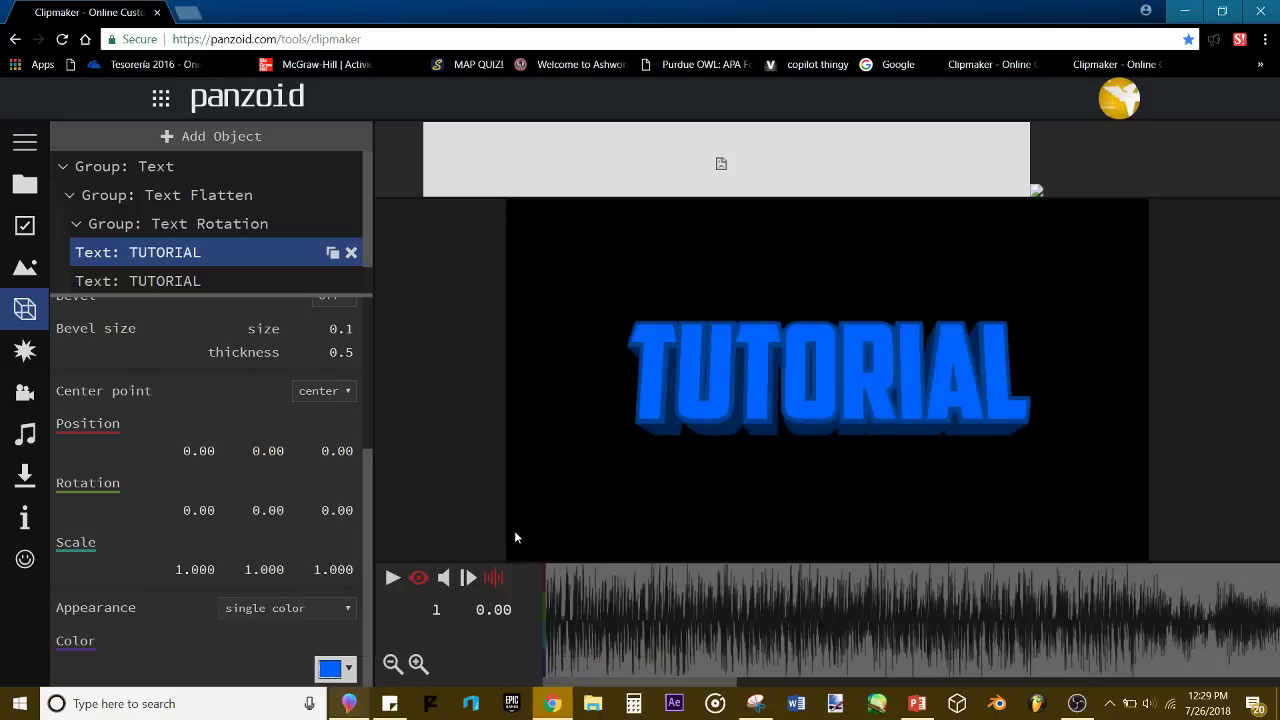
Step: Change the first TUTORIAL text's appearance from single color to custom and show its material settings
left_click(293, 612)
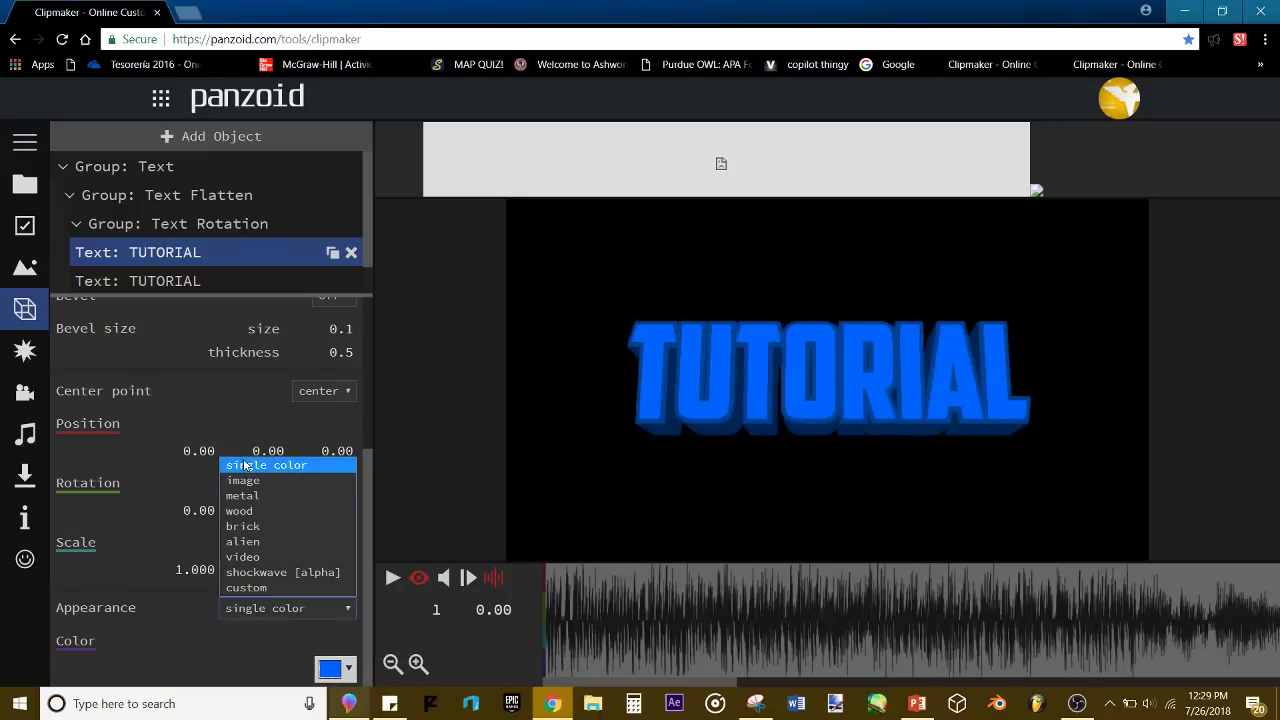
left_click(246, 588)
scroll(223, 497, "down", 3)
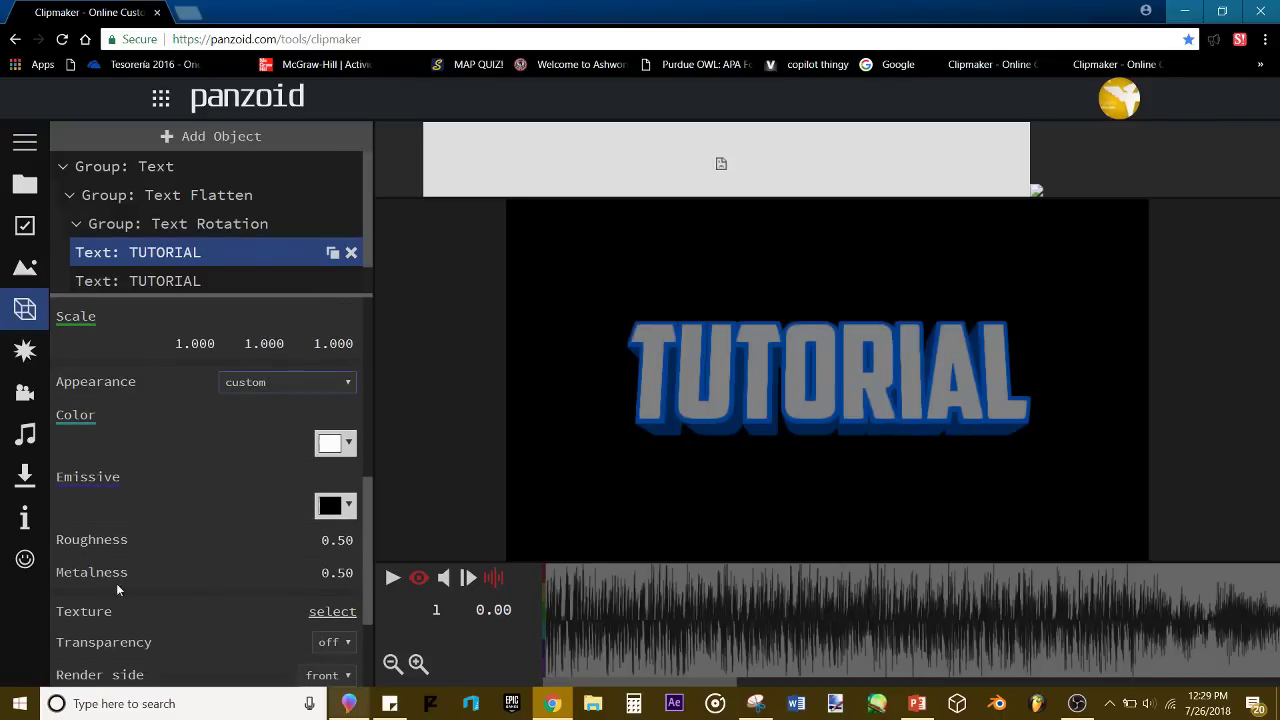
Step: Set the first TUTORIAL text's metalness to 0
left_click_drag(347, 569, 349, 575)
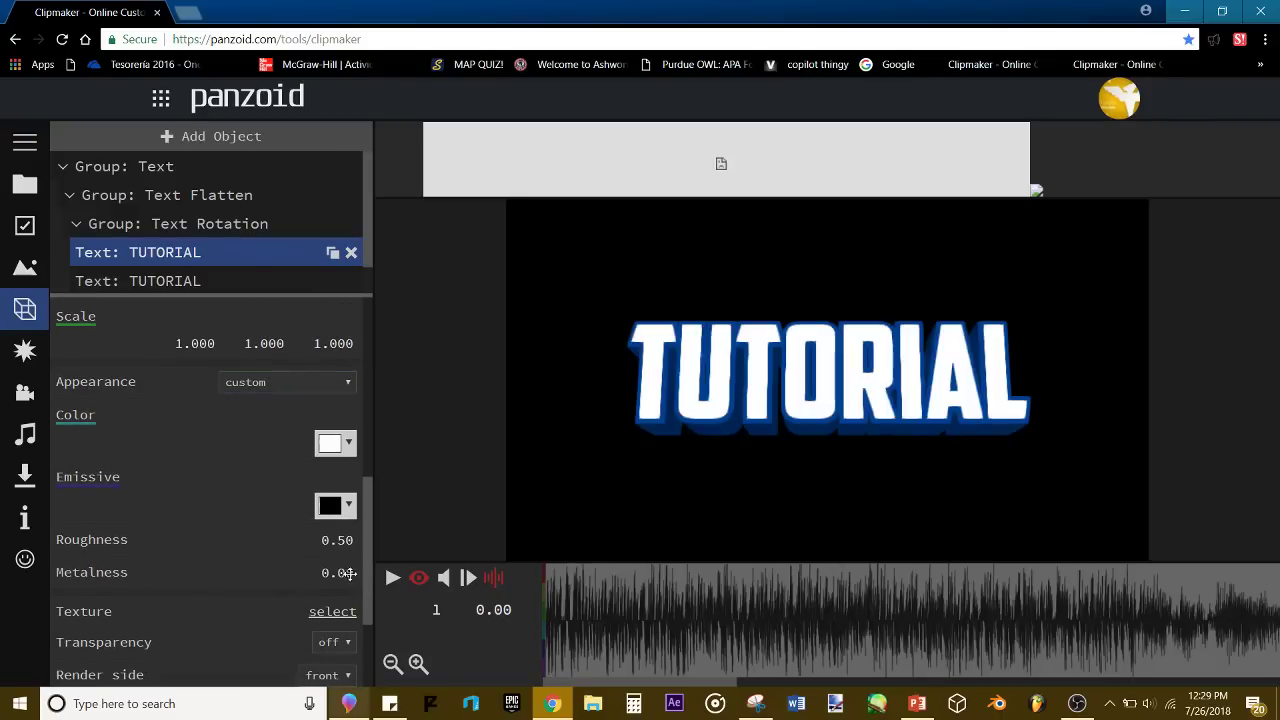
Step: Load Gradient for Text from PyroCat's 2D Panzoid Pack V1 as the text's texture and set its repeat to u 0.002, v 0.039
scroll(322, 440, "down", 3)
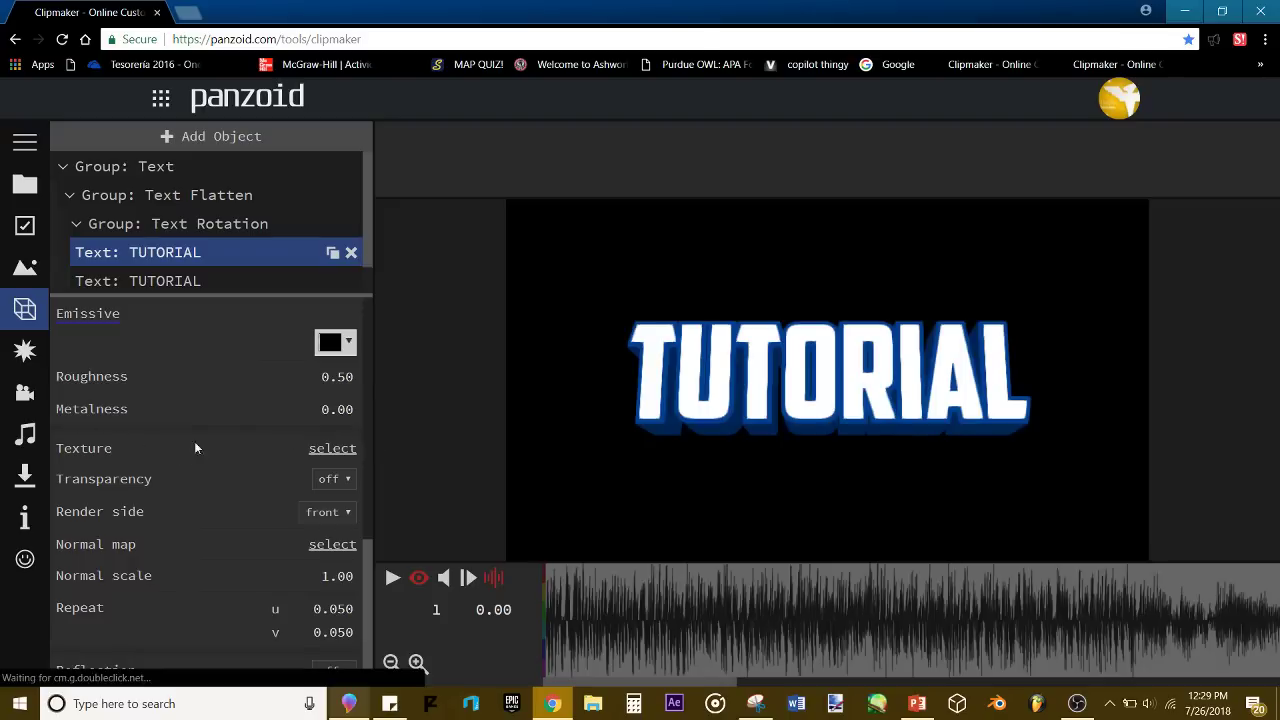
left_click(351, 444)
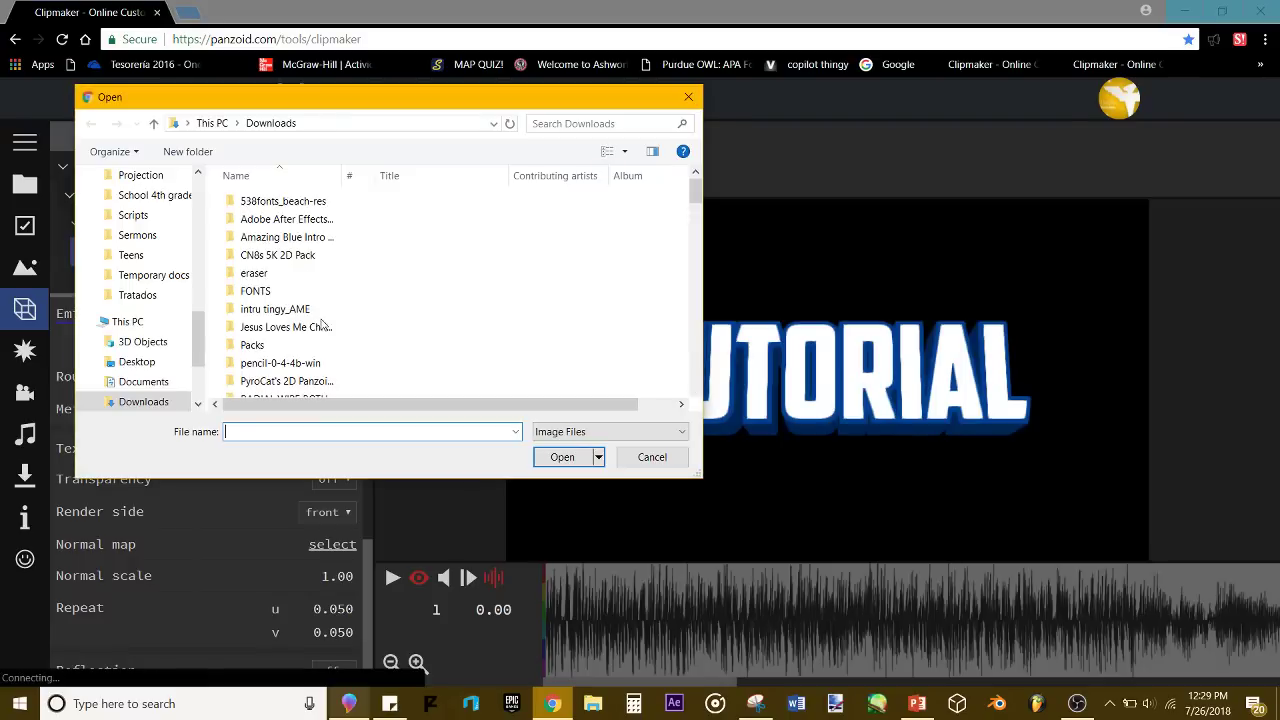
scroll(557, 215, "down", 2)
double_click(557, 215)
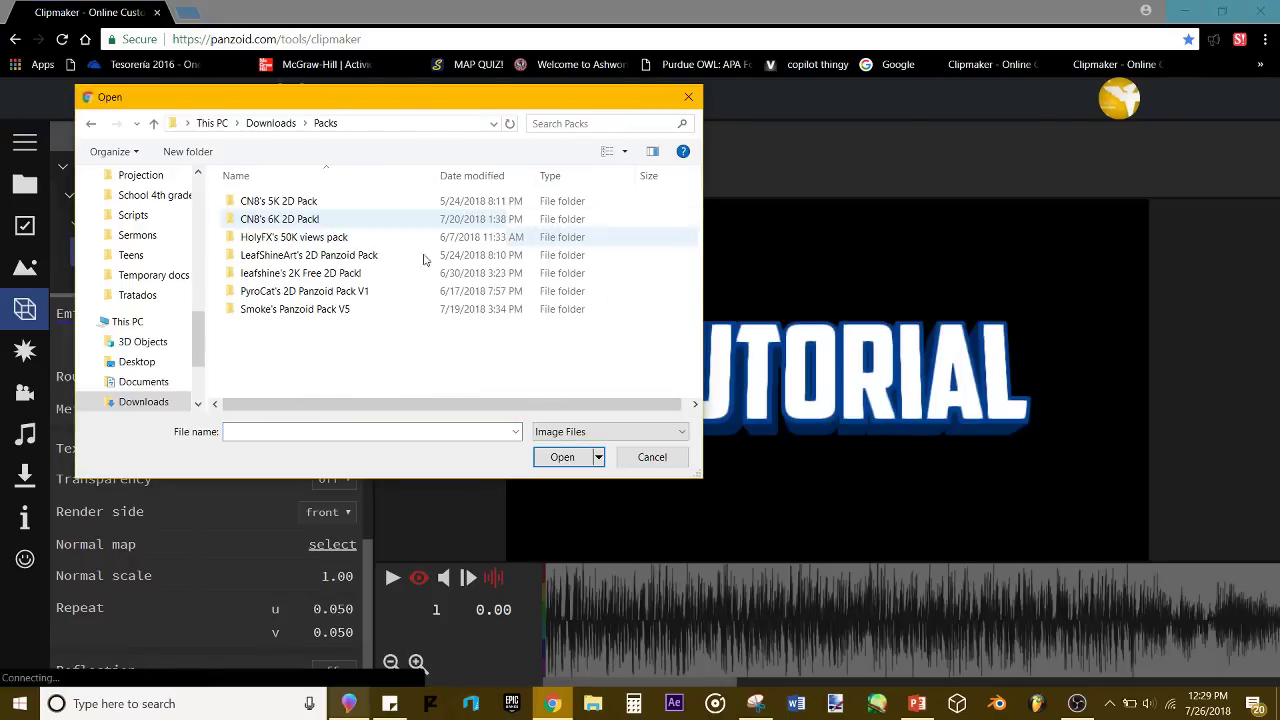
double_click(305, 290)
double_click(300, 291)
left_click(243, 210)
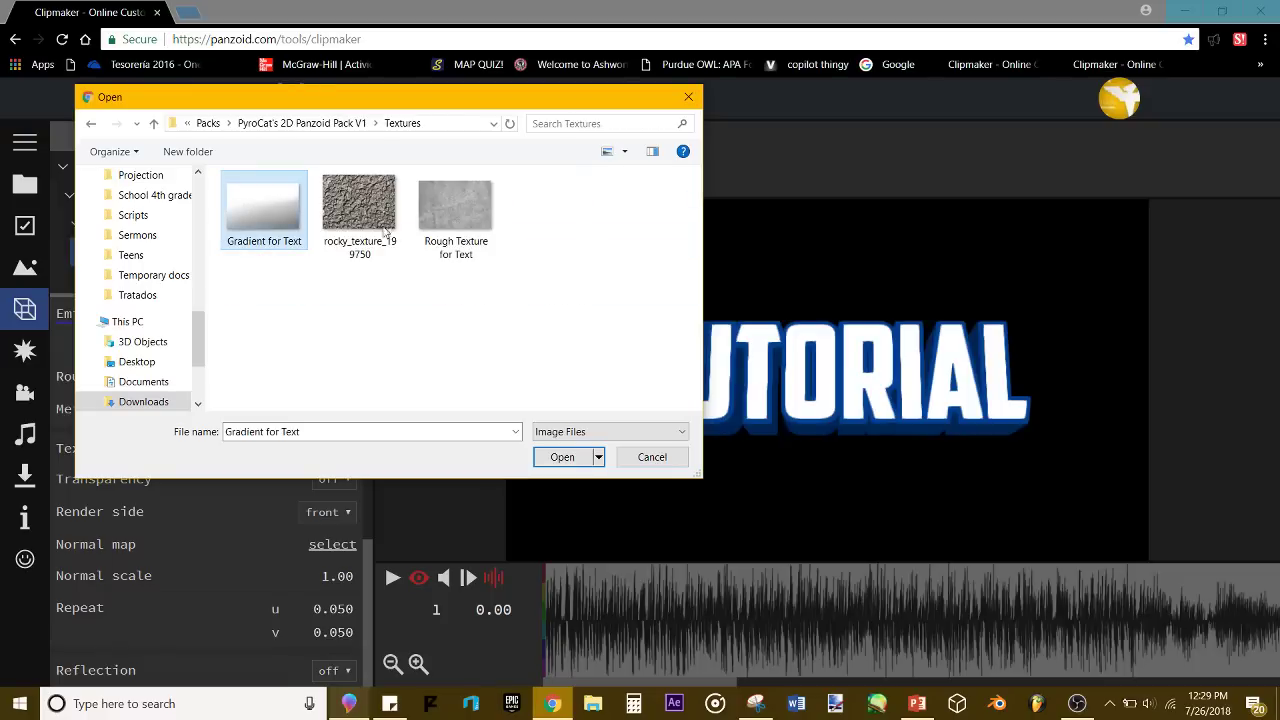
left_click(549, 460)
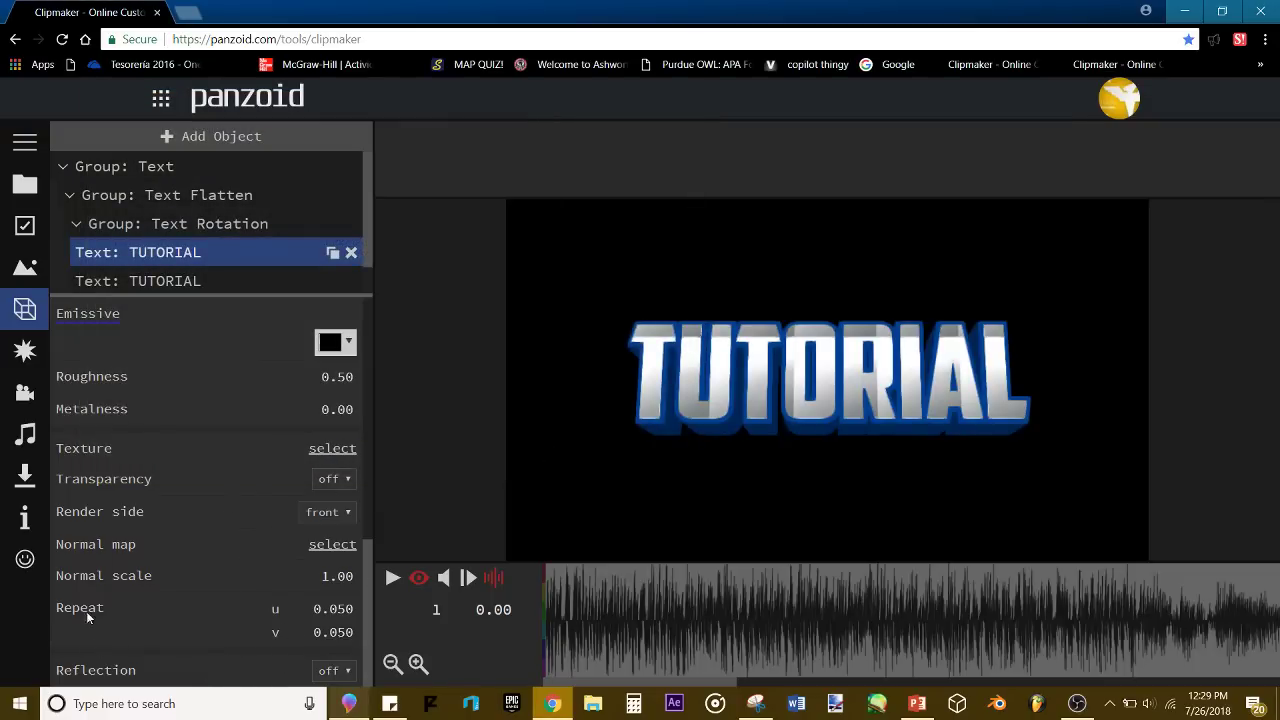
mouse_move(319, 642)
left_mouse_down()
mouse_move(308, 642)
mouse_move(330, 612)
mouse_move(334, 643)
left_mouse_up()
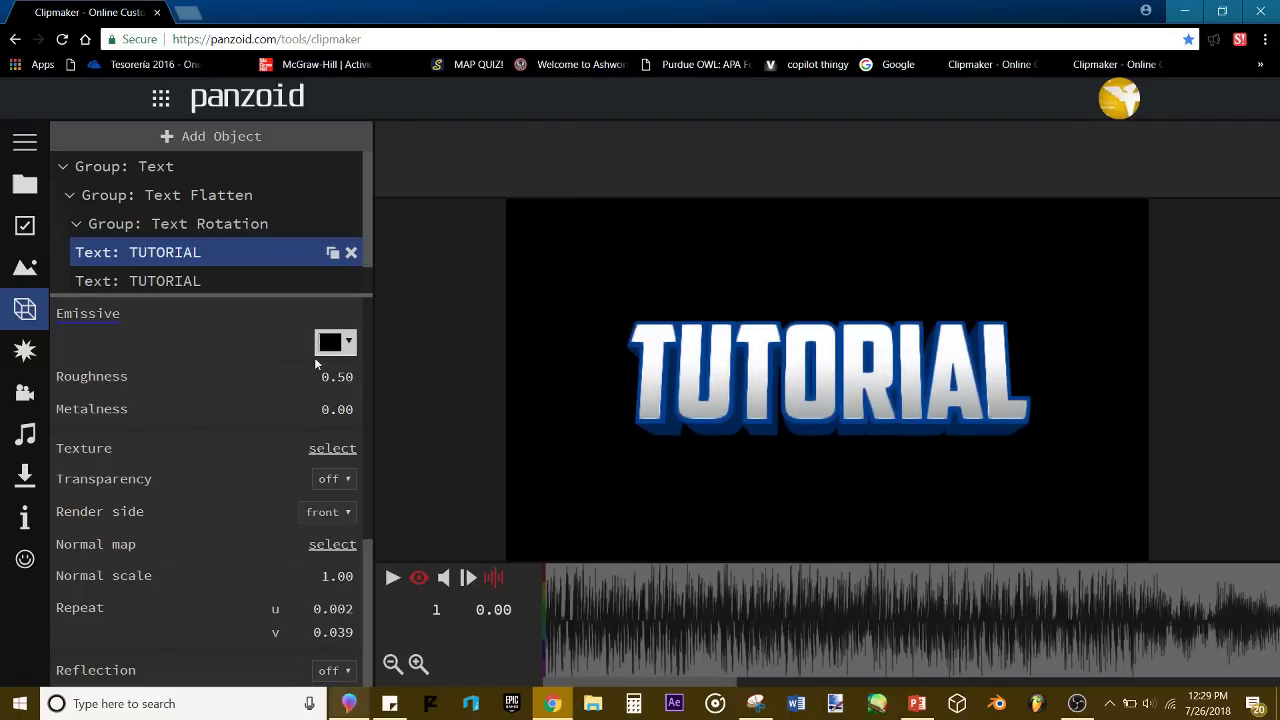
Step: Try bright blue #0083ff, light blue #99ceff and a very pale blue as the custom material's color
scroll(316, 400, "up", 4)
scroll(338, 455, "down", 2)
left_click(335, 529)
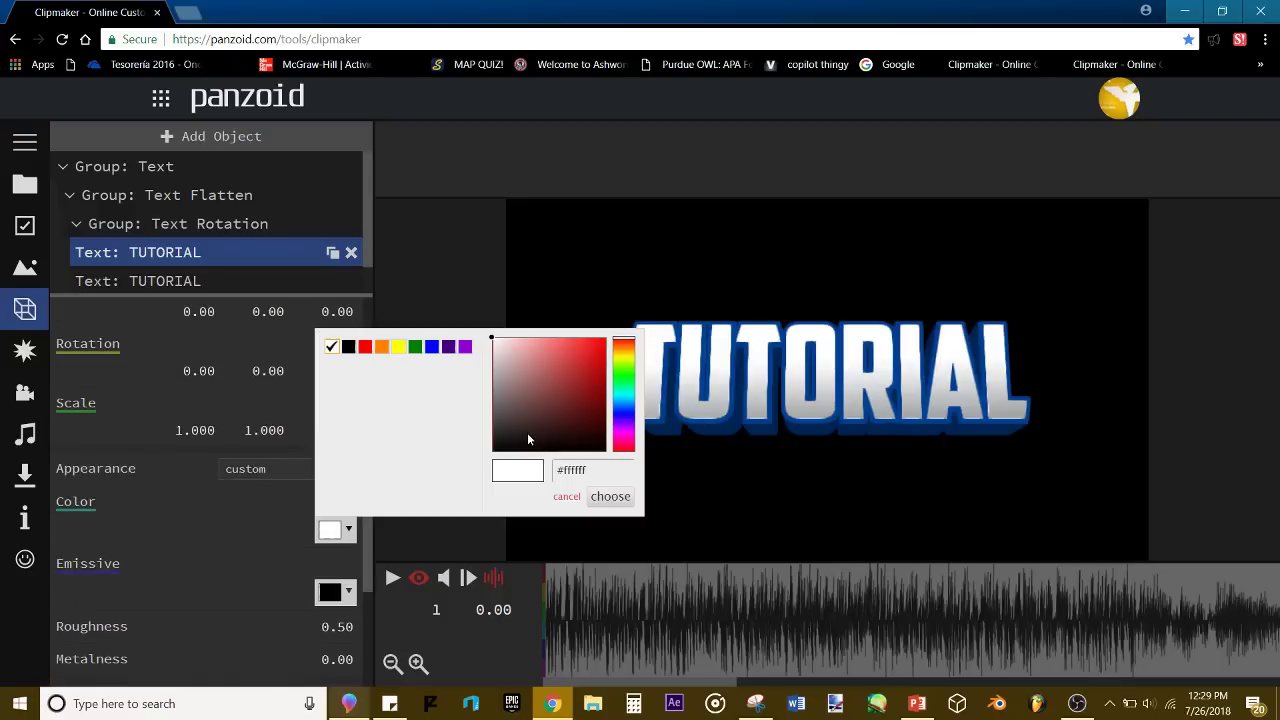
left_click_drag(627, 397, 632, 403)
mouse_move(557, 368)
left_mouse_down()
mouse_move(521, 315)
mouse_move(636, 355)
left_mouse_up()
left_click(332, 535)
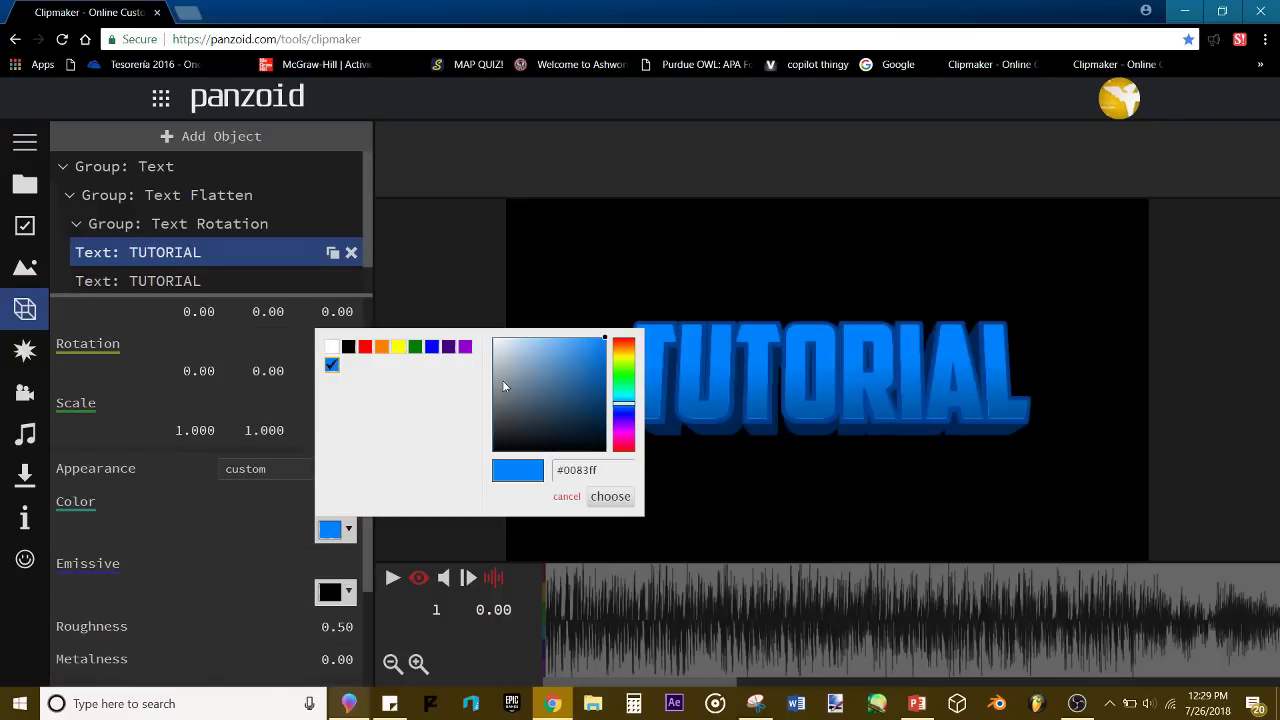
left_click_drag(502, 383, 538, 308)
left_click(538, 308)
left_click(328, 520)
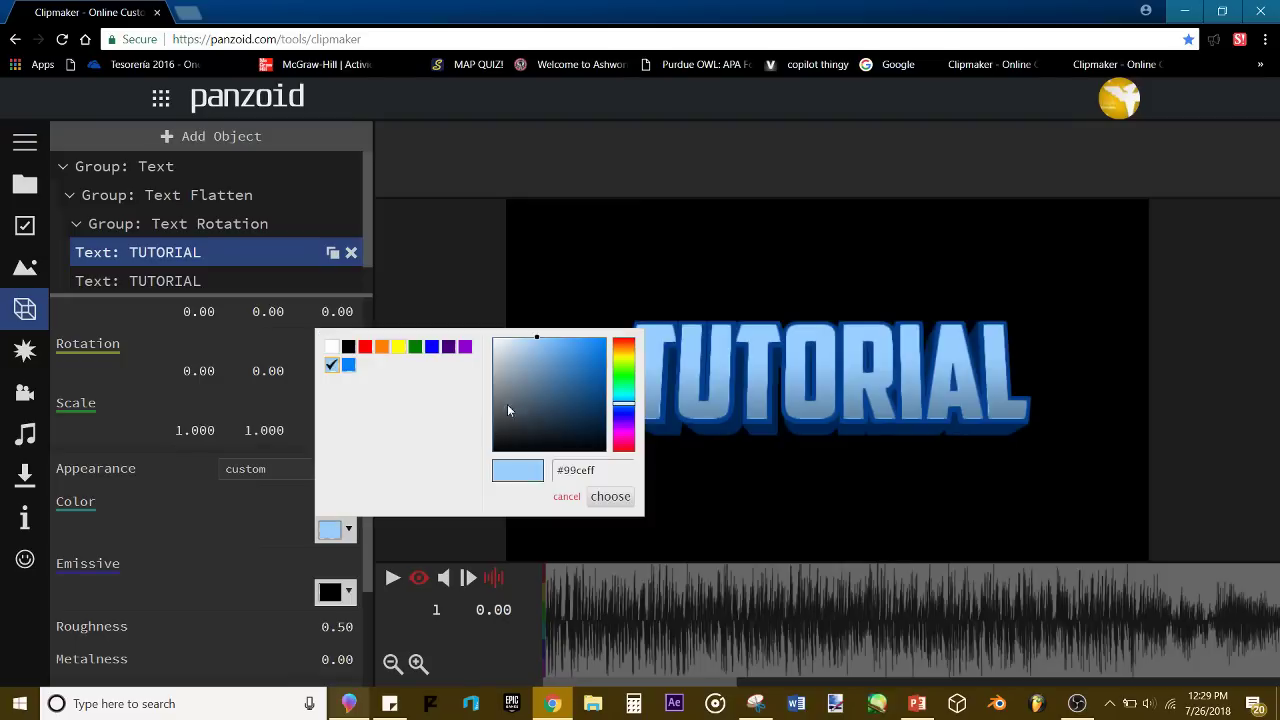
left_click_drag(508, 408, 510, 292)
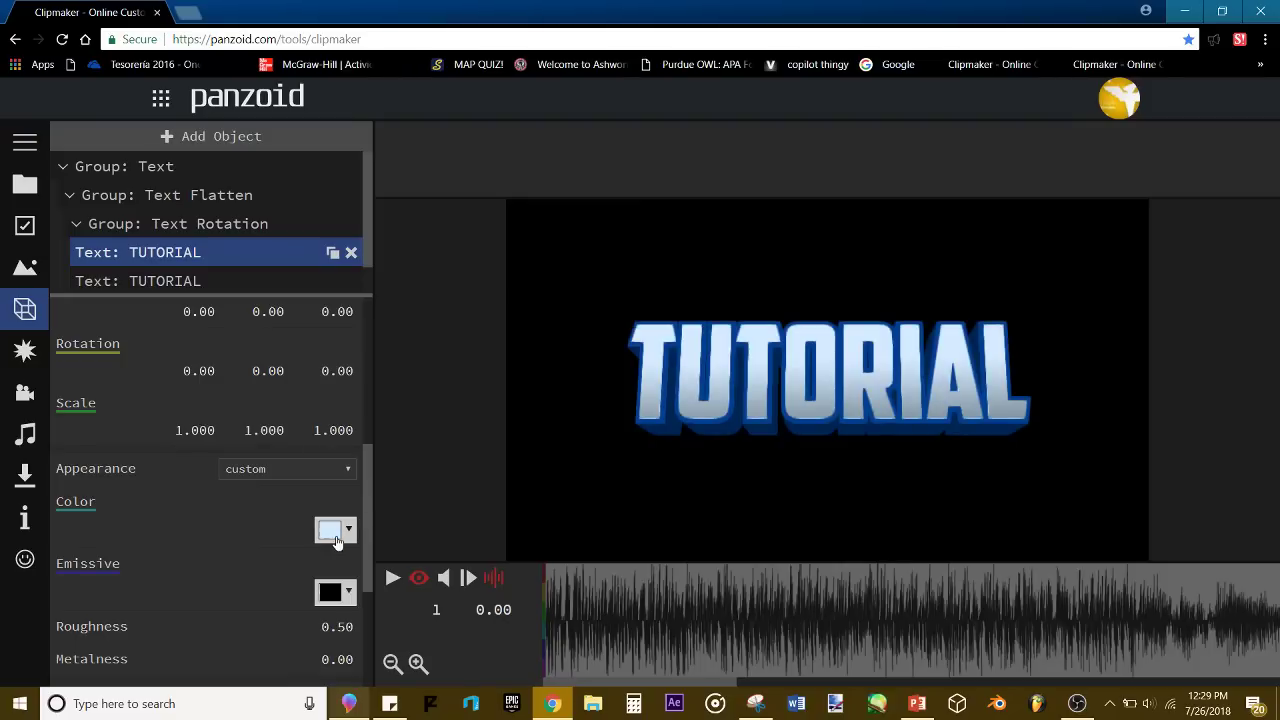
Step: Set the first TUTORIAL text's material color to light blue #9bceff
left_click(336, 541)
left_click_drag(551, 390, 537, 311)
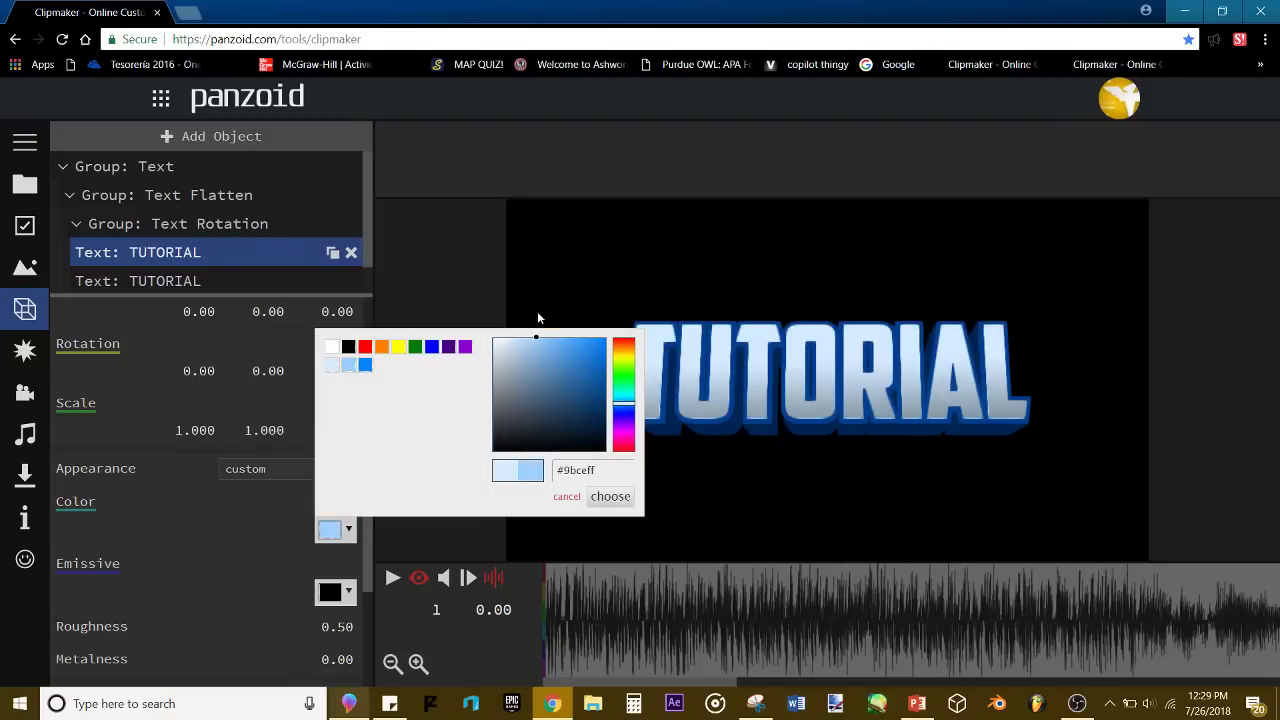
left_click(537, 312)
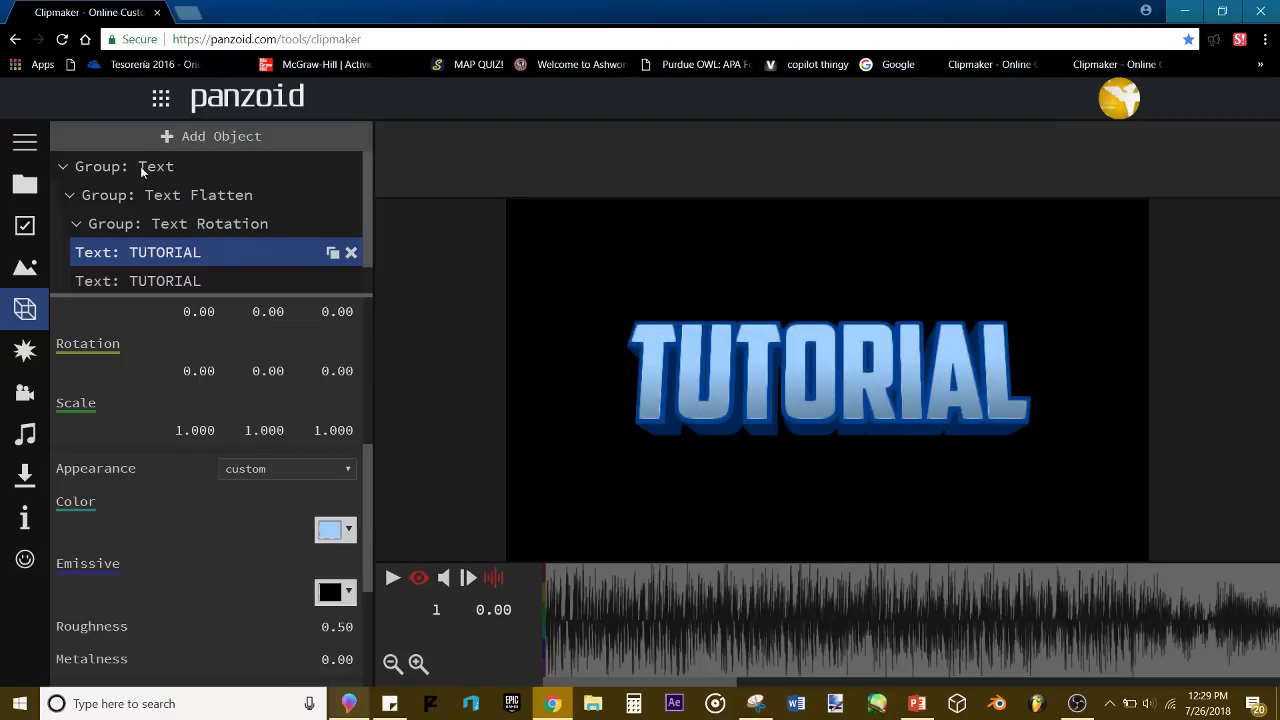
Step: Select and collapse the Text group, and play through the music to find a starting point for its rotation
left_click(106, 168)
left_click(65, 166)
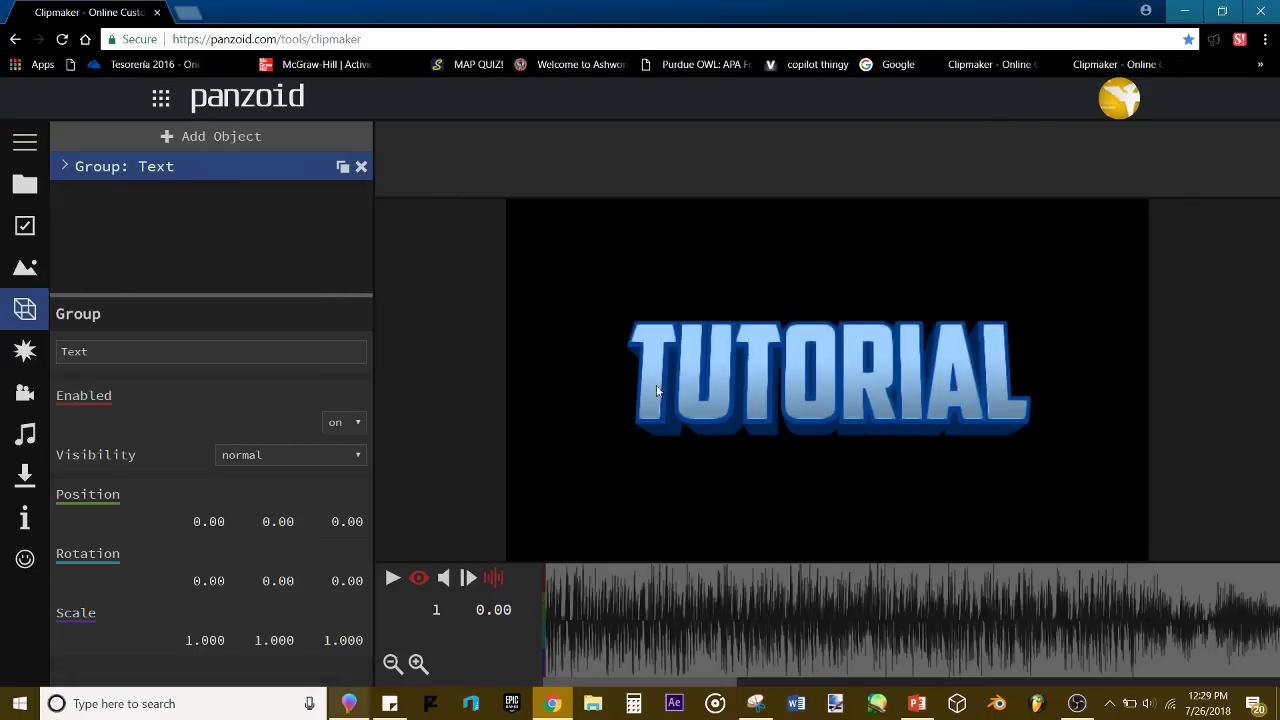
left_click_drag(905, 610, 799, 583)
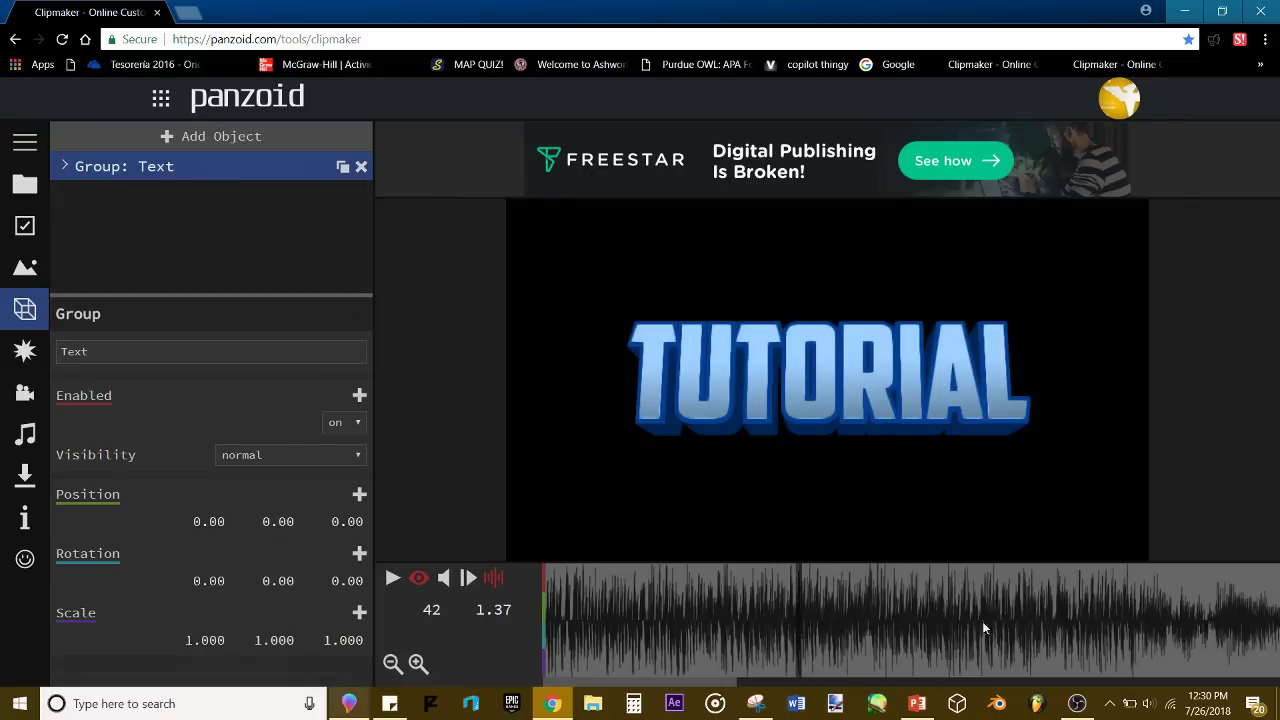
left_click_drag(983, 628, 768, 574)
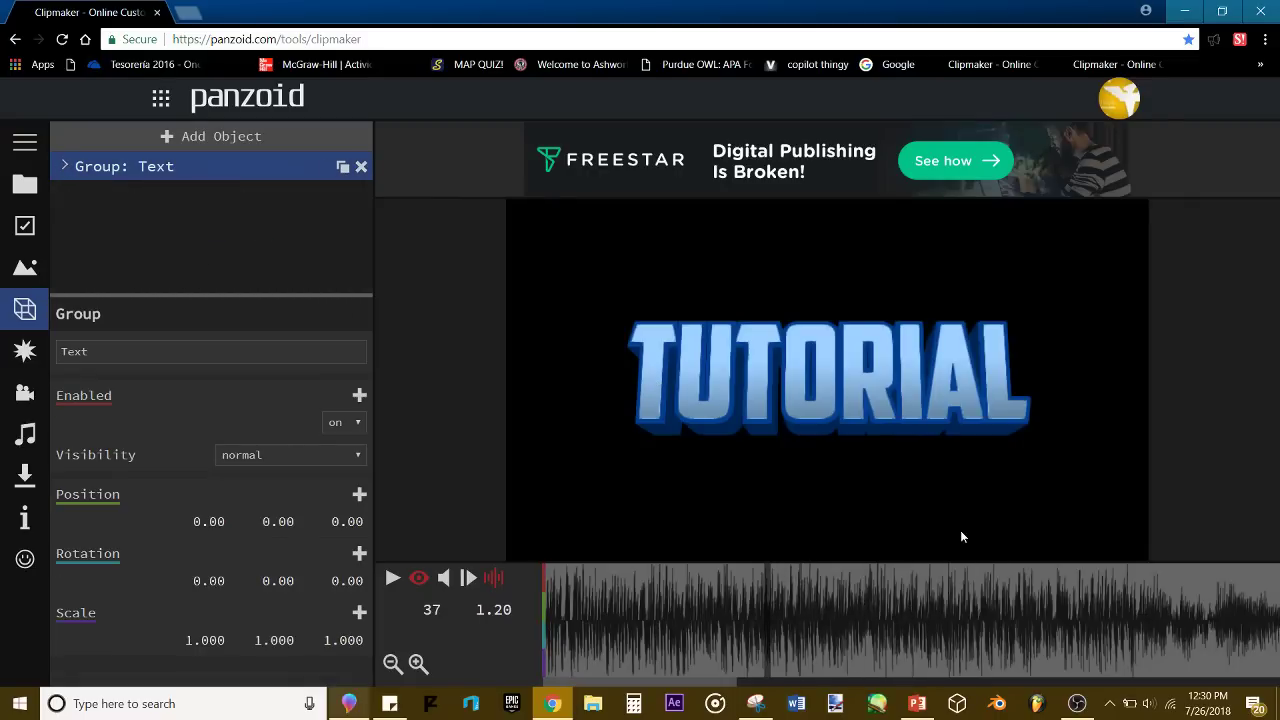
key("space")
key("XF86AudioLowerVolume")
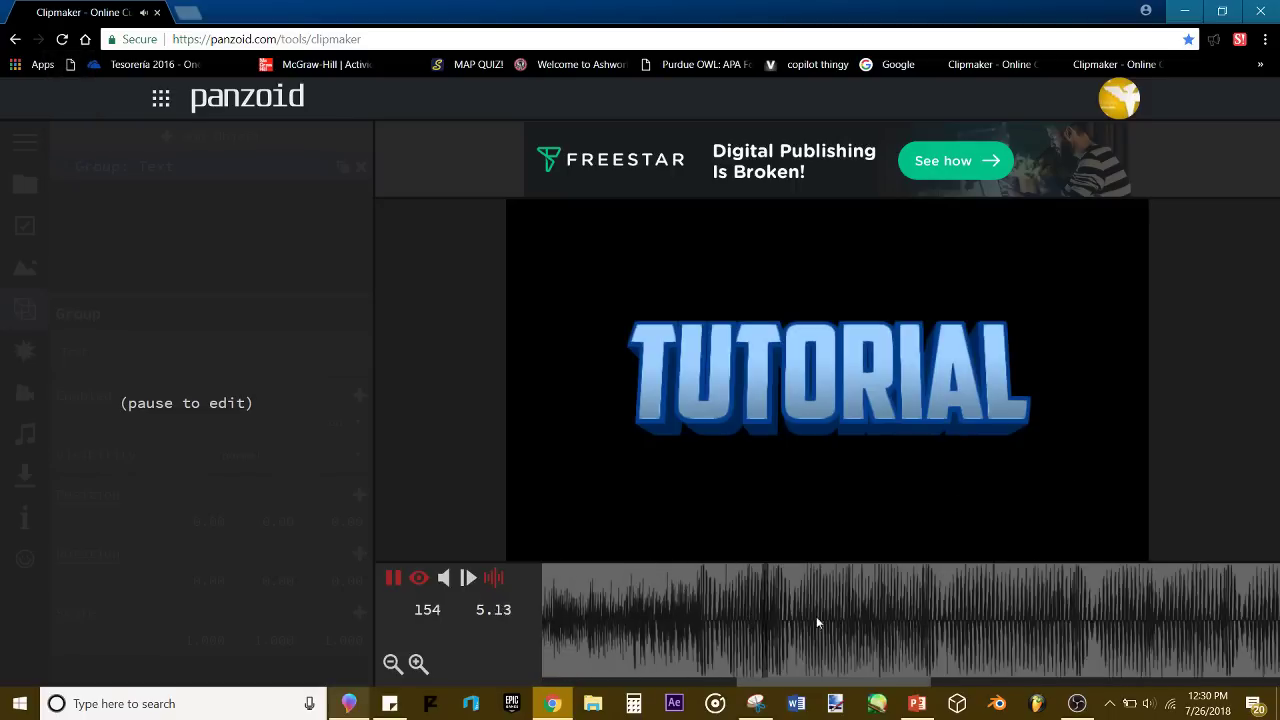
left_click_drag(1019, 616, 924, 619)
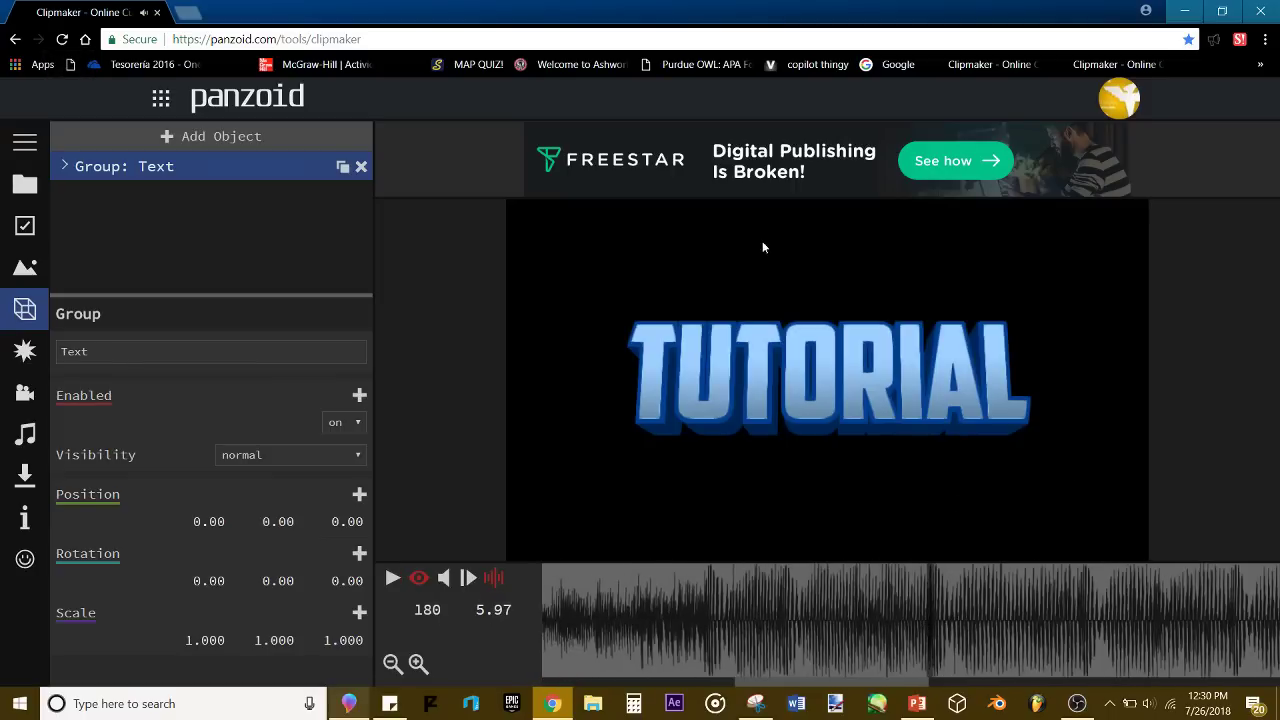
key("space")
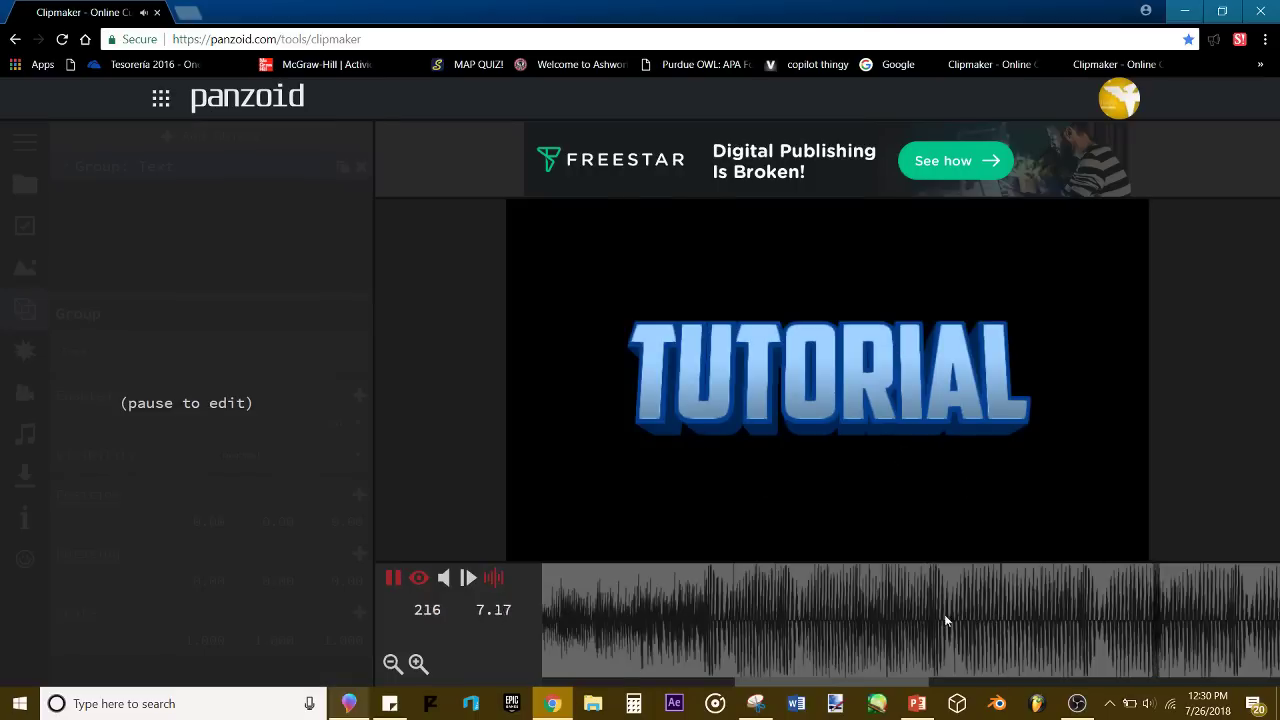
left_click(830, 623)
Step: Add a rotation keyframe to the Text group at frame 160 and move it to frame 155
left_click_drag(830, 624, 806, 633)
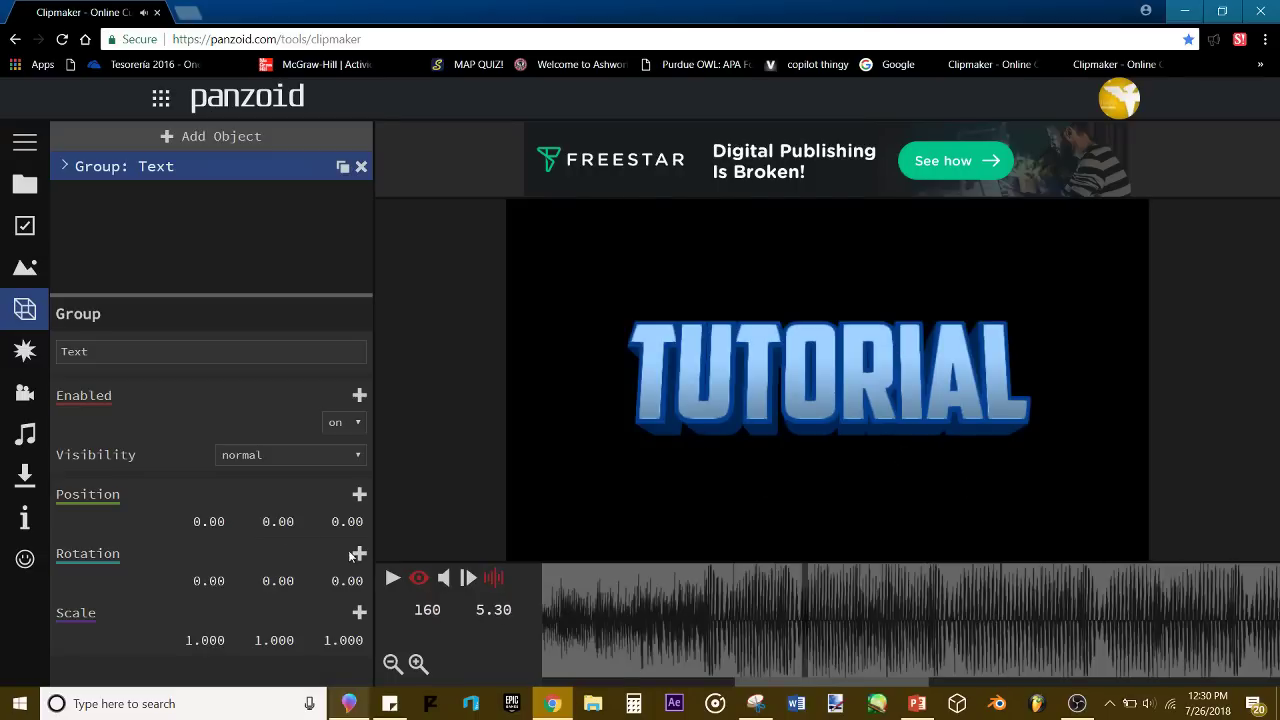
left_click(349, 551)
key("space")
left_click(809, 598)
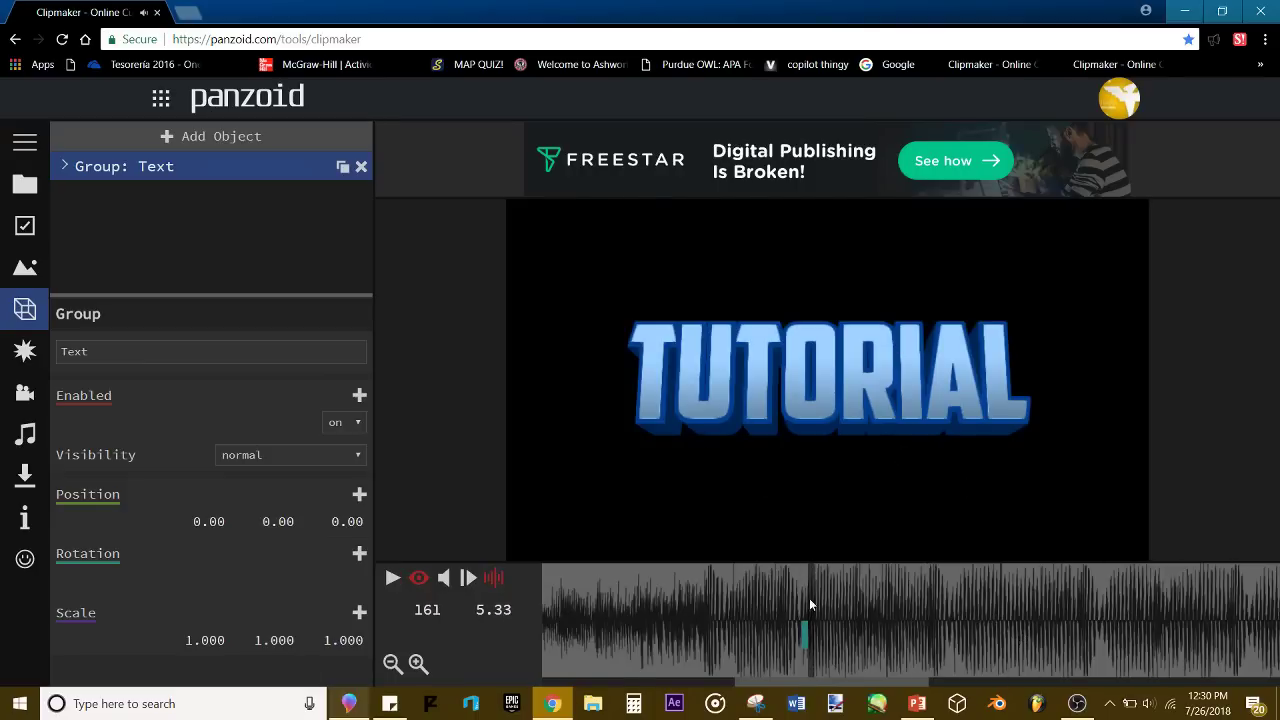
left_click(803, 626)
left_click(777, 629)
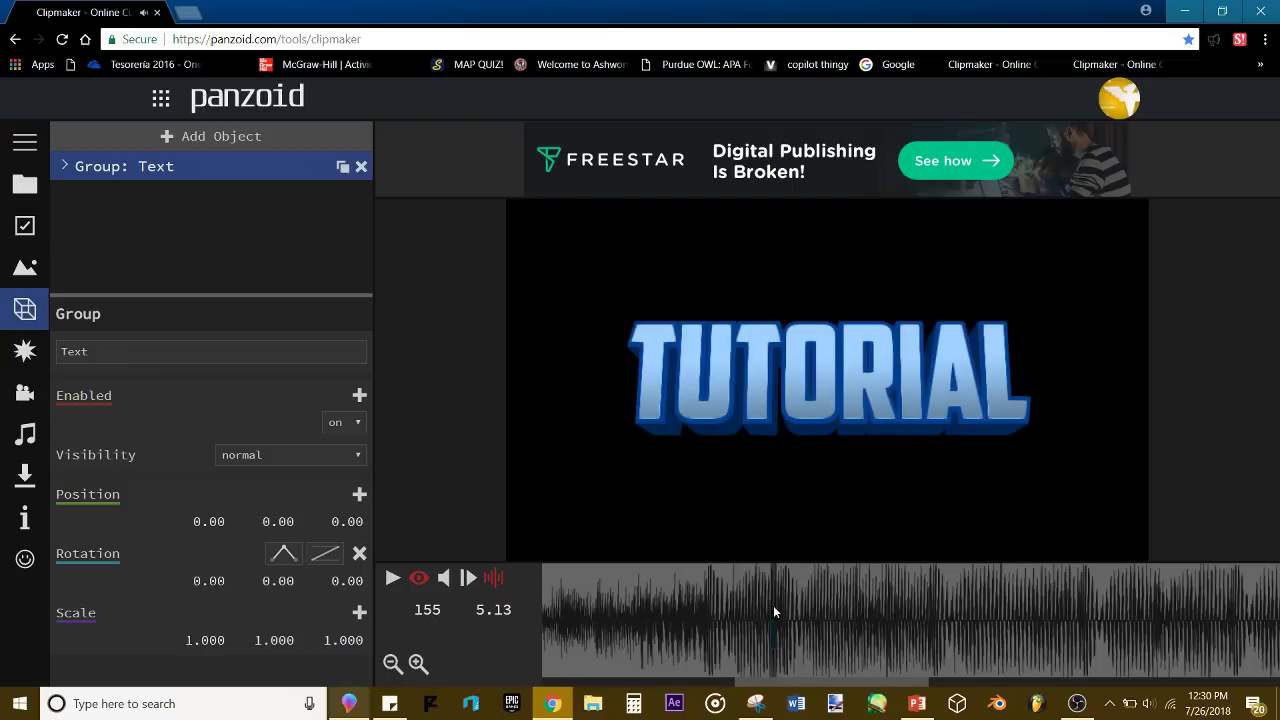
Step: Play on from the first keyframe to find the next beat and add a second rotation keyframe at frame 206
left_click_drag(769, 610, 928, 602)
key("space")
key("space")
left_click(760, 598)
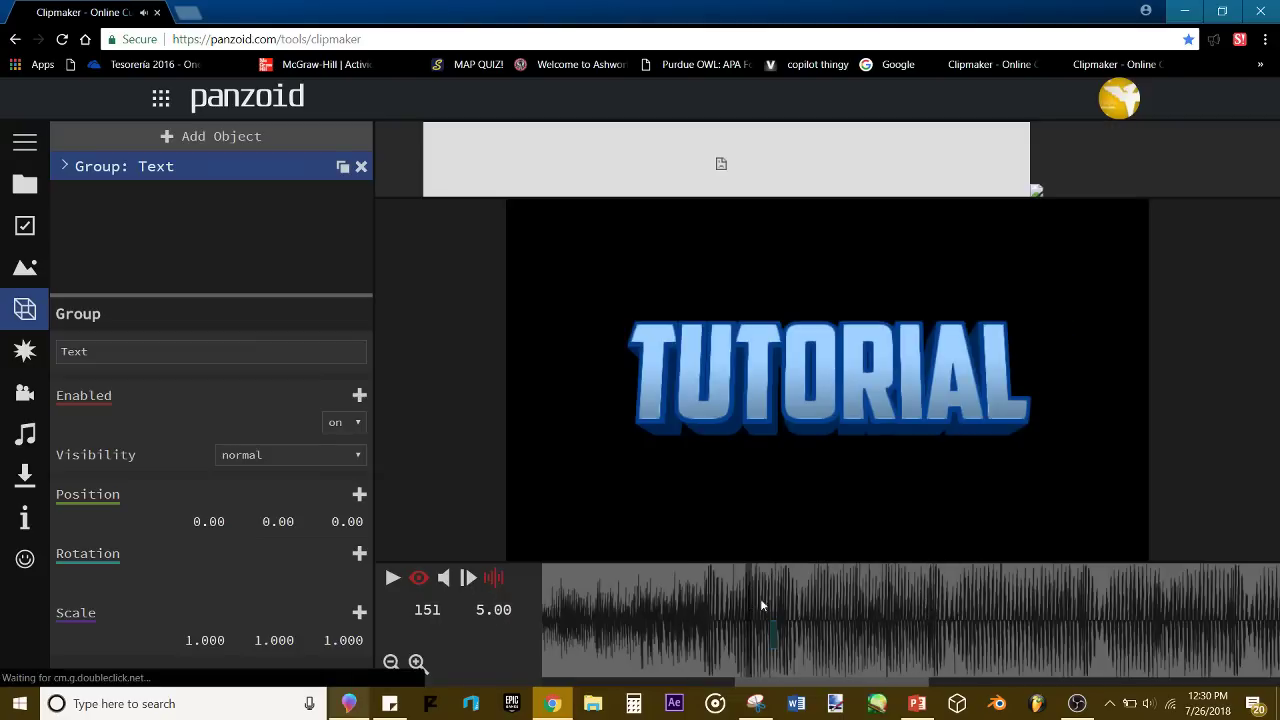
key("space")
key("space")
left_click_drag(762, 606, 1090, 619)
left_click(359, 553)
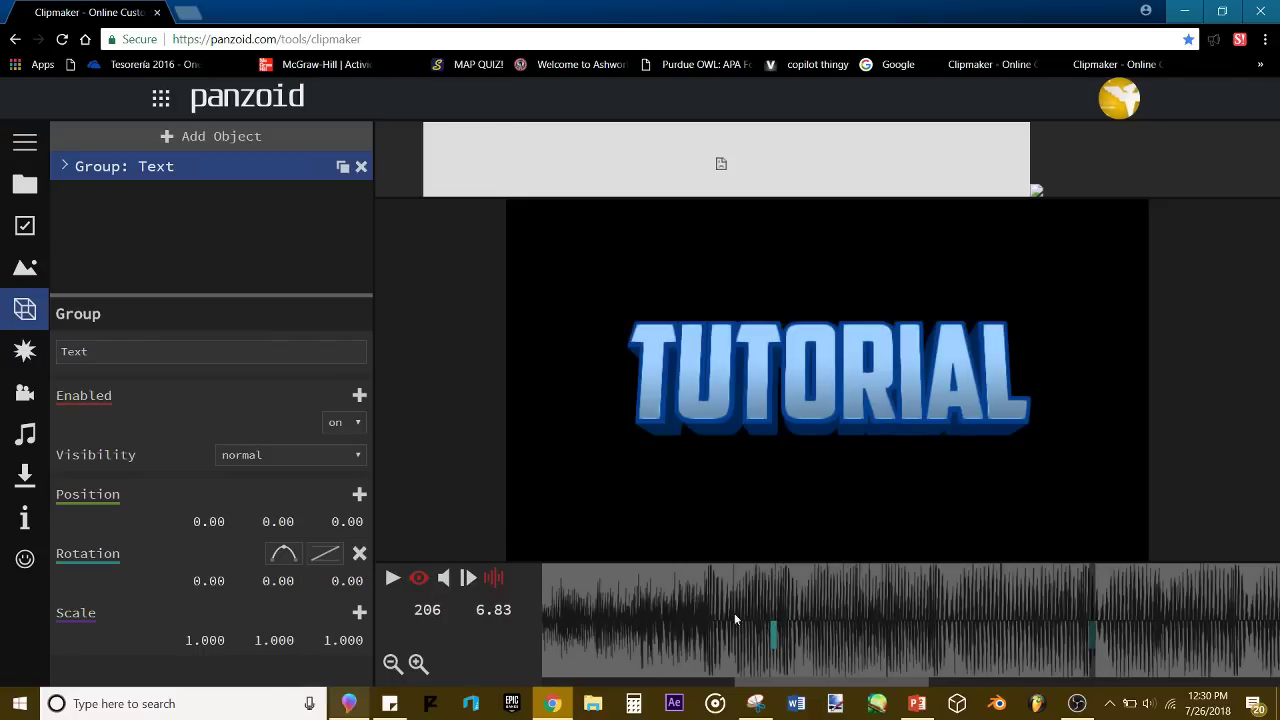
Step: Set the Text group's Z rotation to -360 at the frame 206 keyframe and preview the spin
left_click(711, 622)
key("space")
left_click(1083, 602)
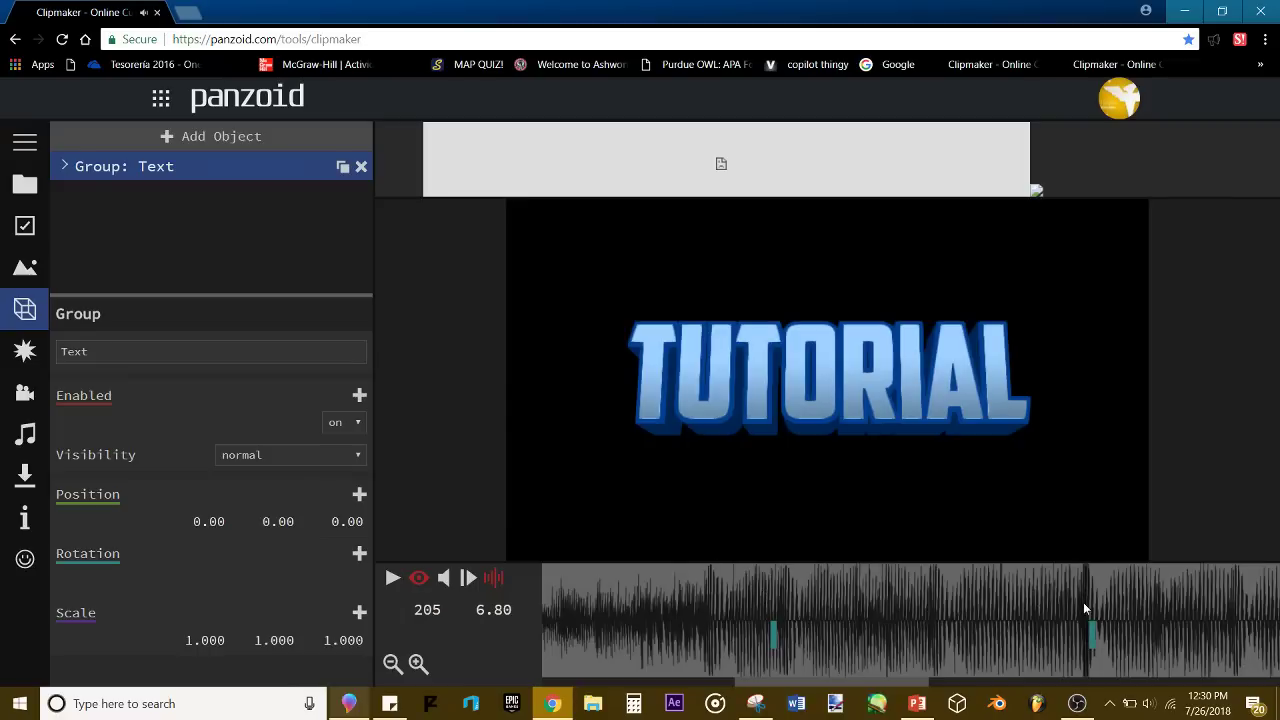
left_click(1091, 612)
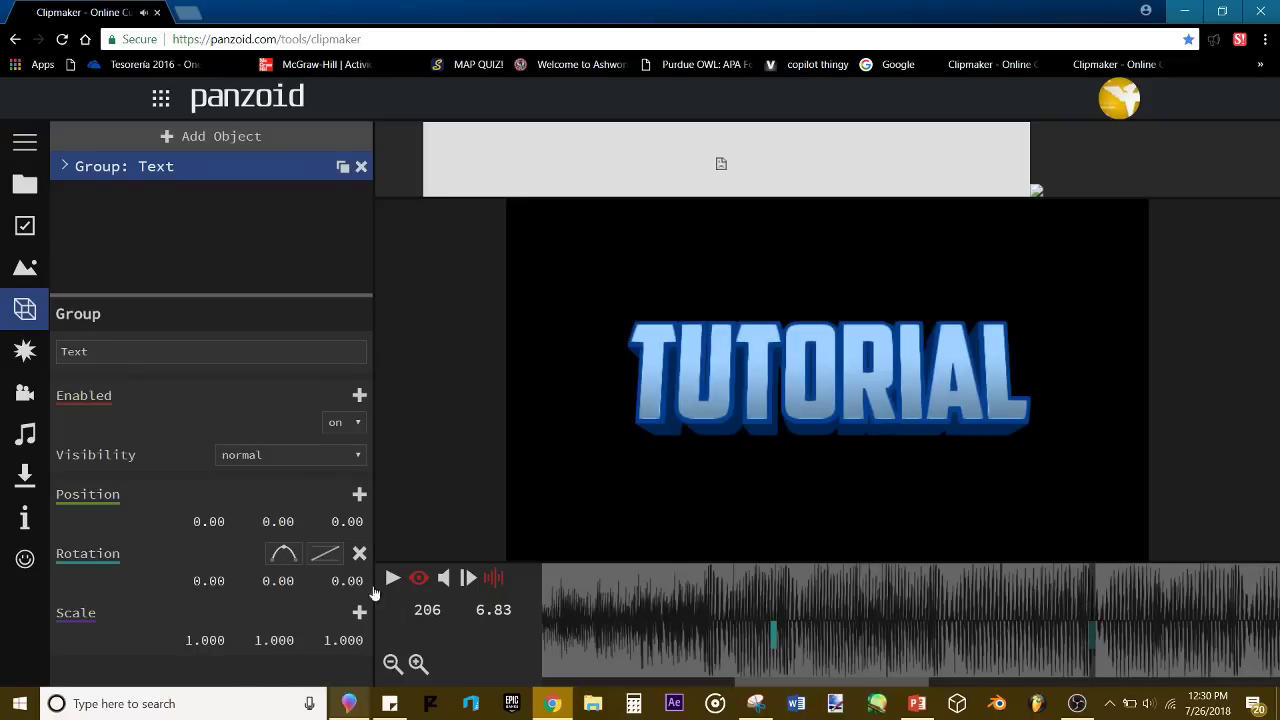
mouse_move(358, 580)
left_mouse_down()
mouse_move(334, 620)
mouse_move(347, 609)
mouse_move(340, 586)
left_mouse_up()
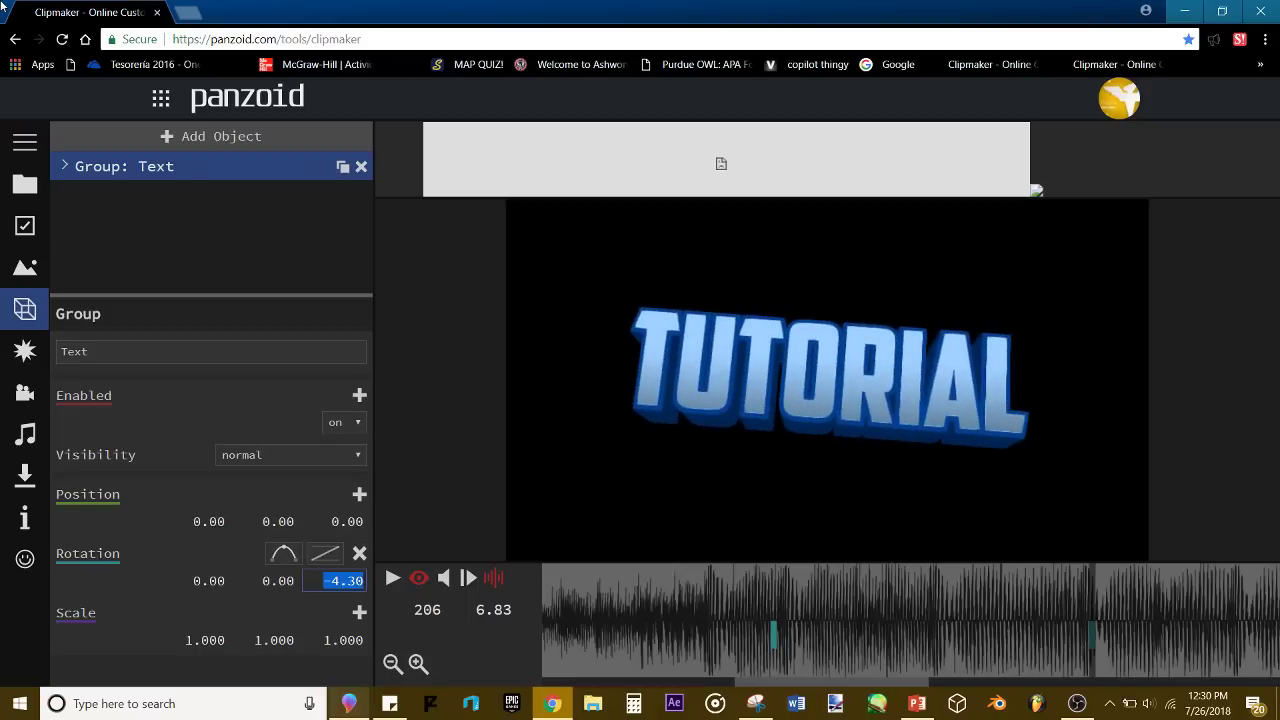
type("-360")
key("Return")
left_click(768, 597)
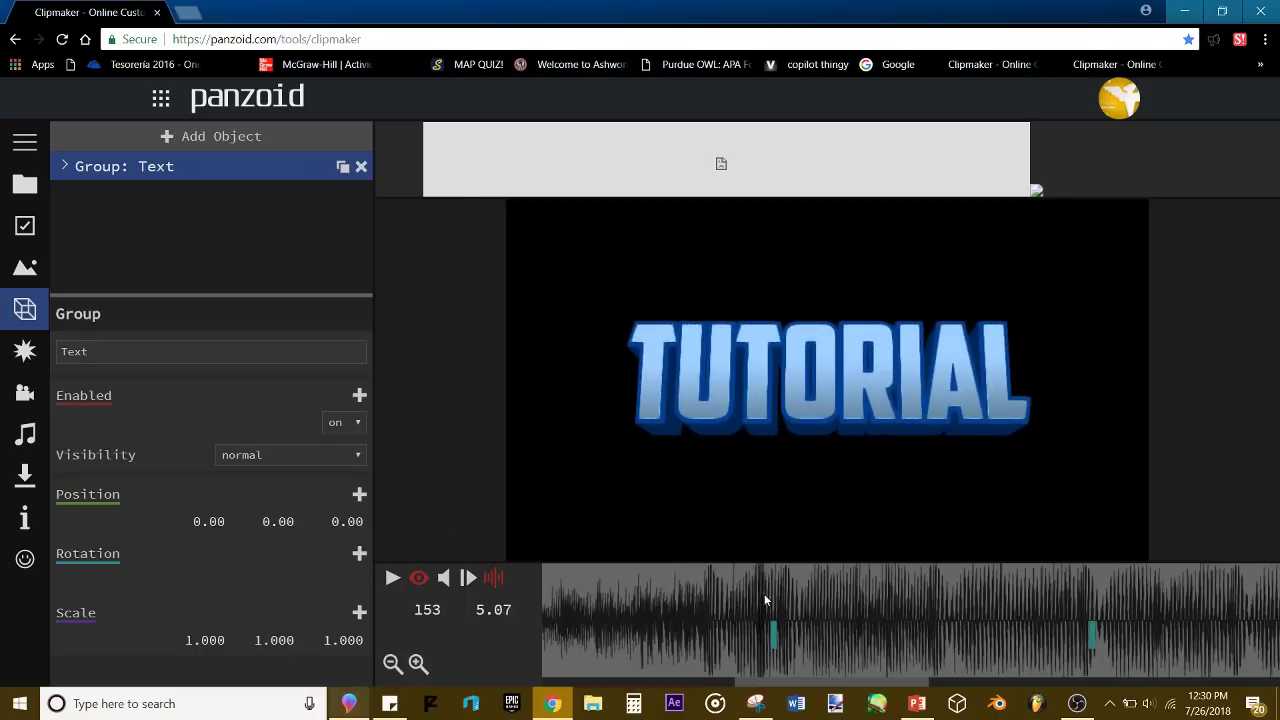
key("space")
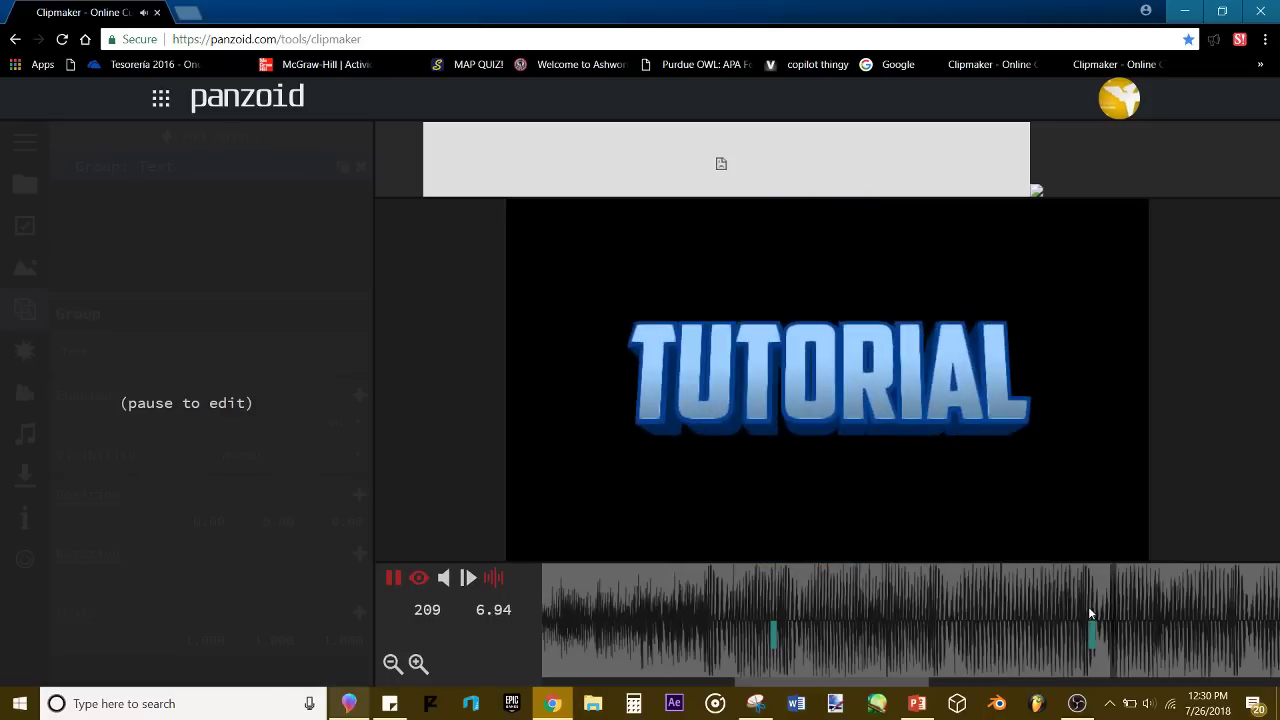
key("space")
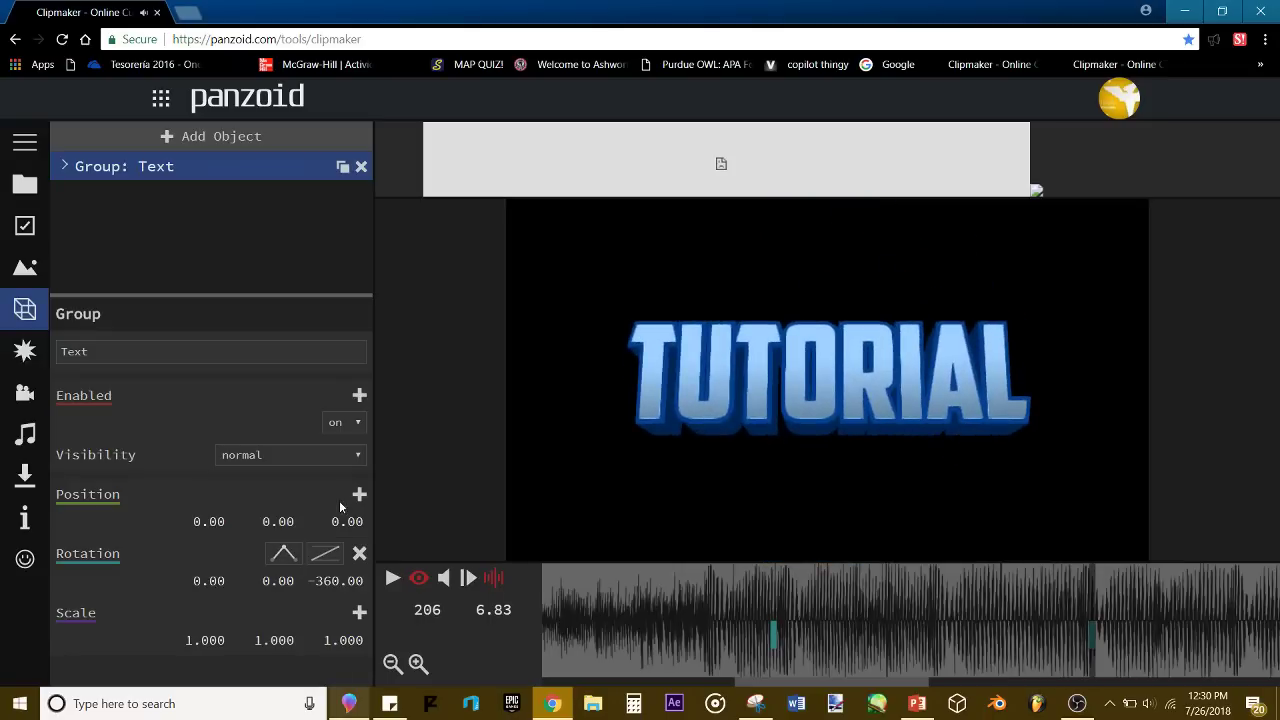
Step: Give the frame 206 rotation keyframe curved interpolation and circular in-out easing, and replay the spin
left_click(284, 553)
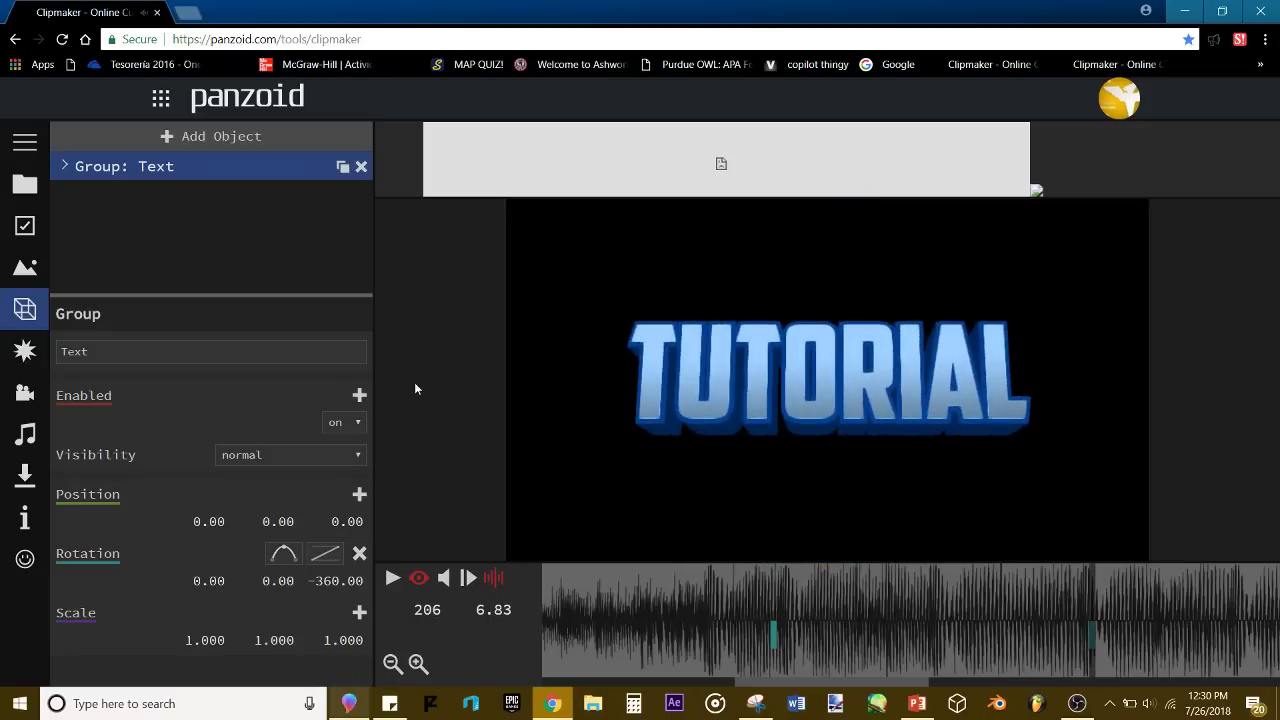
left_click(325, 554)
scroll(380, 410, "down", 4)
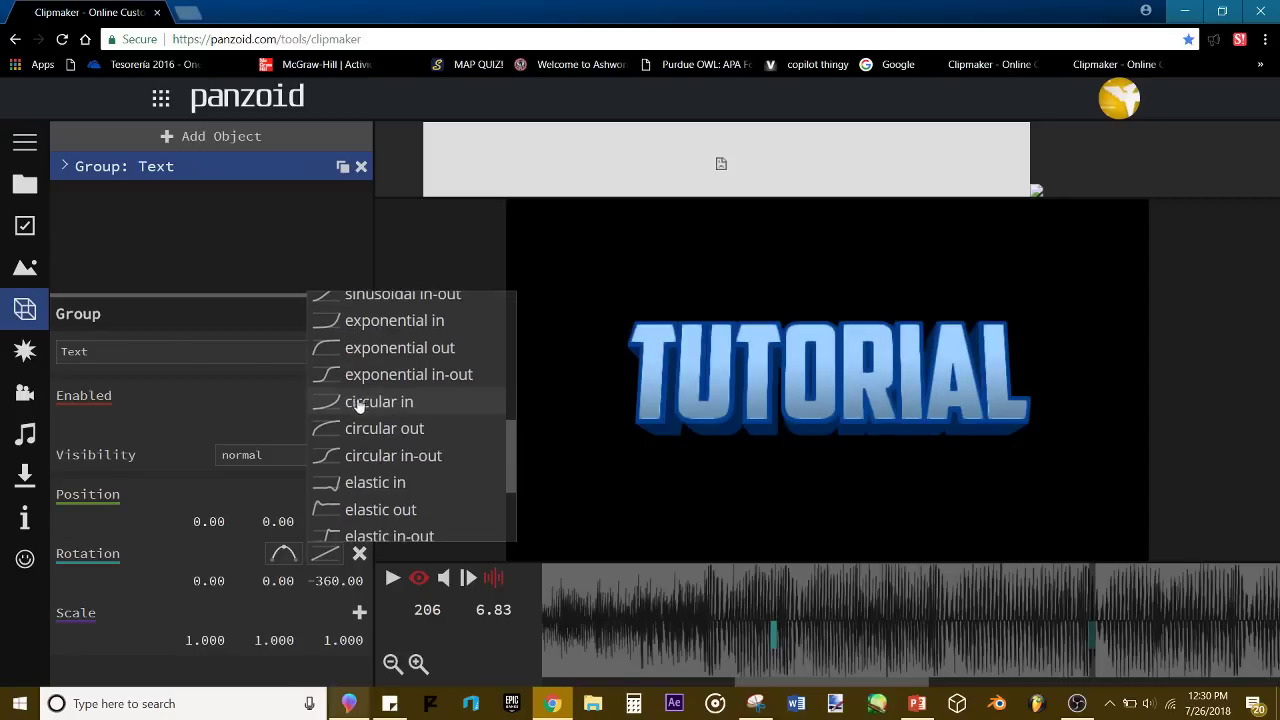
left_click(396, 455)
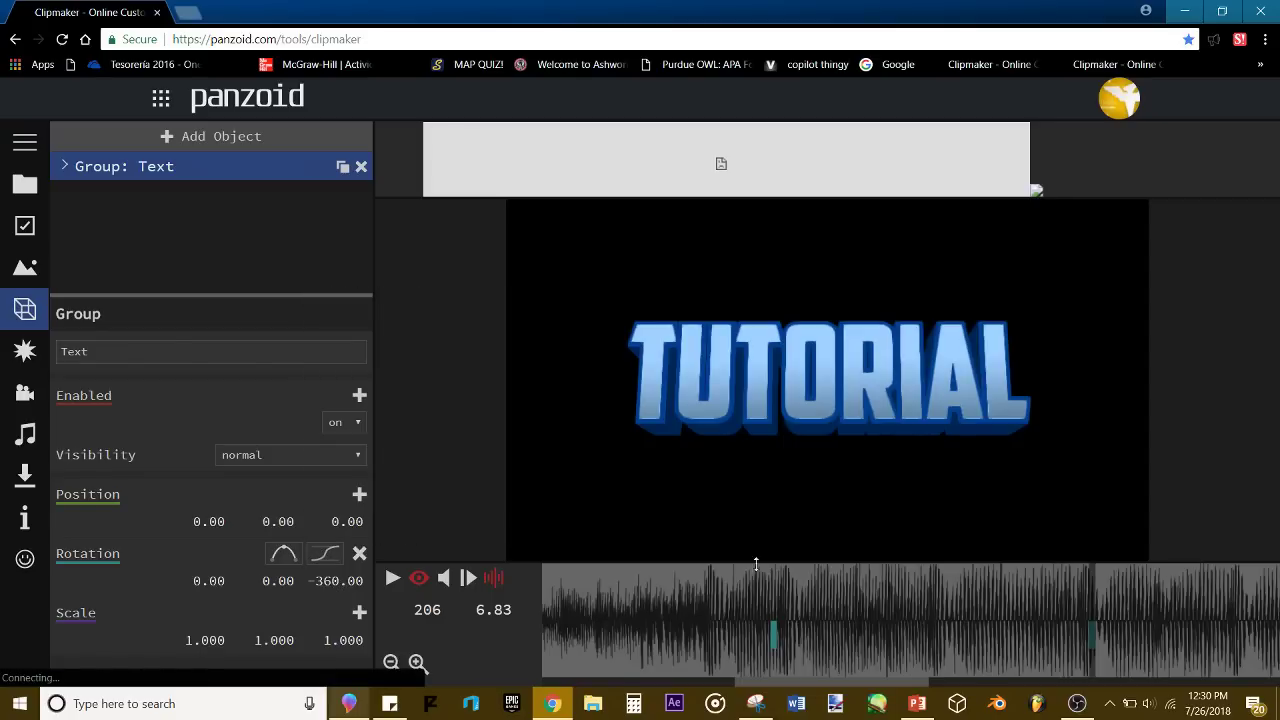
left_click(778, 623)
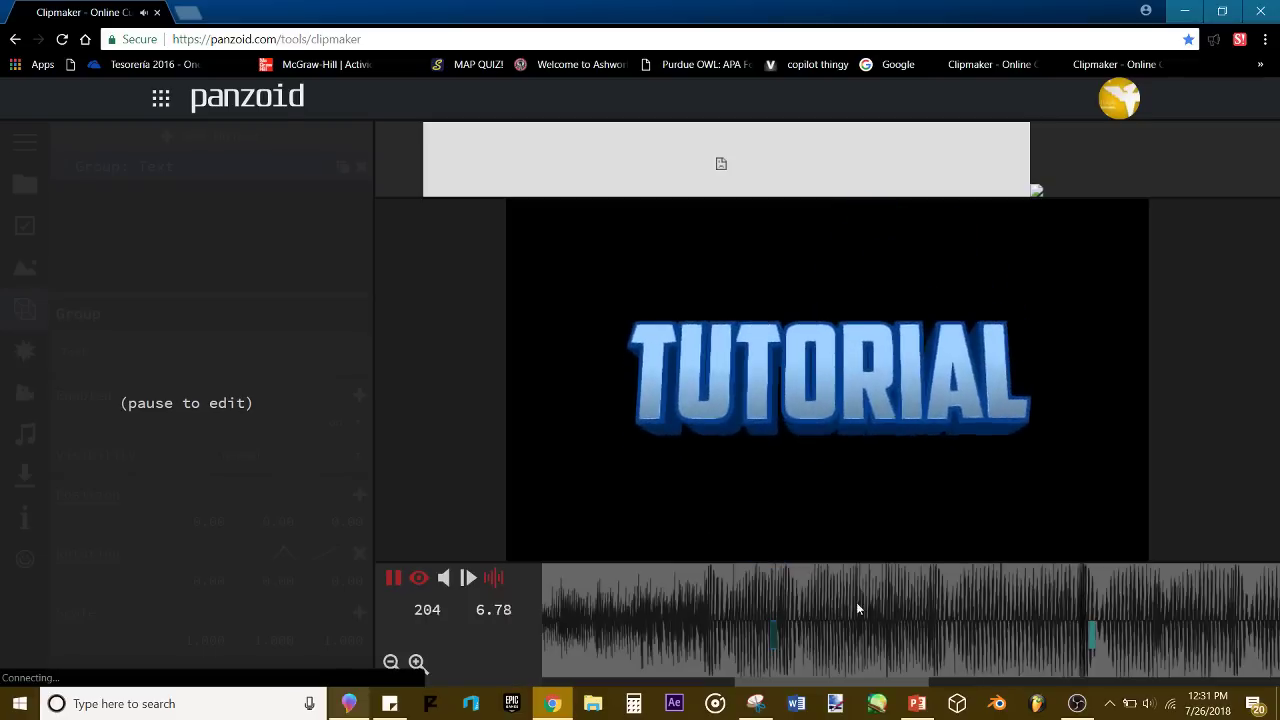
left_click_drag(704, 598, 731, 592)
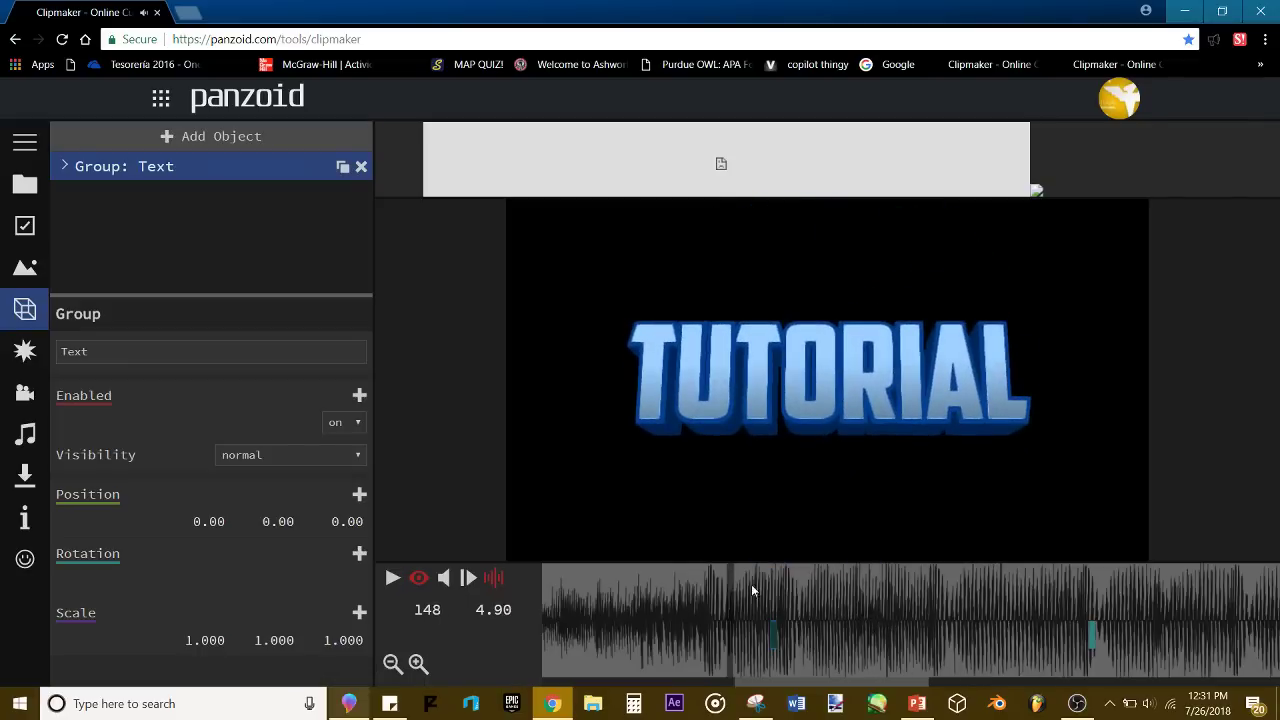
Step: Move the Text group's first rotation keyframe to about frame 144 and the second to about frame 214, and preview the spin
key("space")
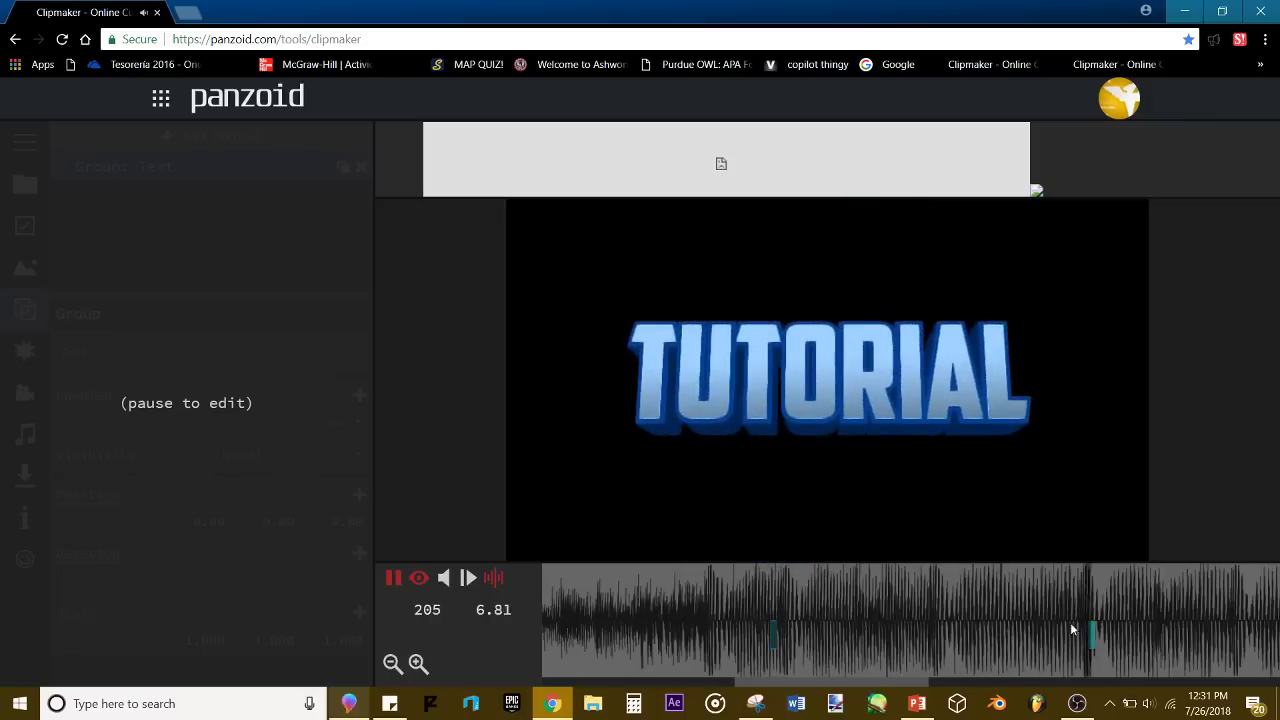
left_click(840, 629)
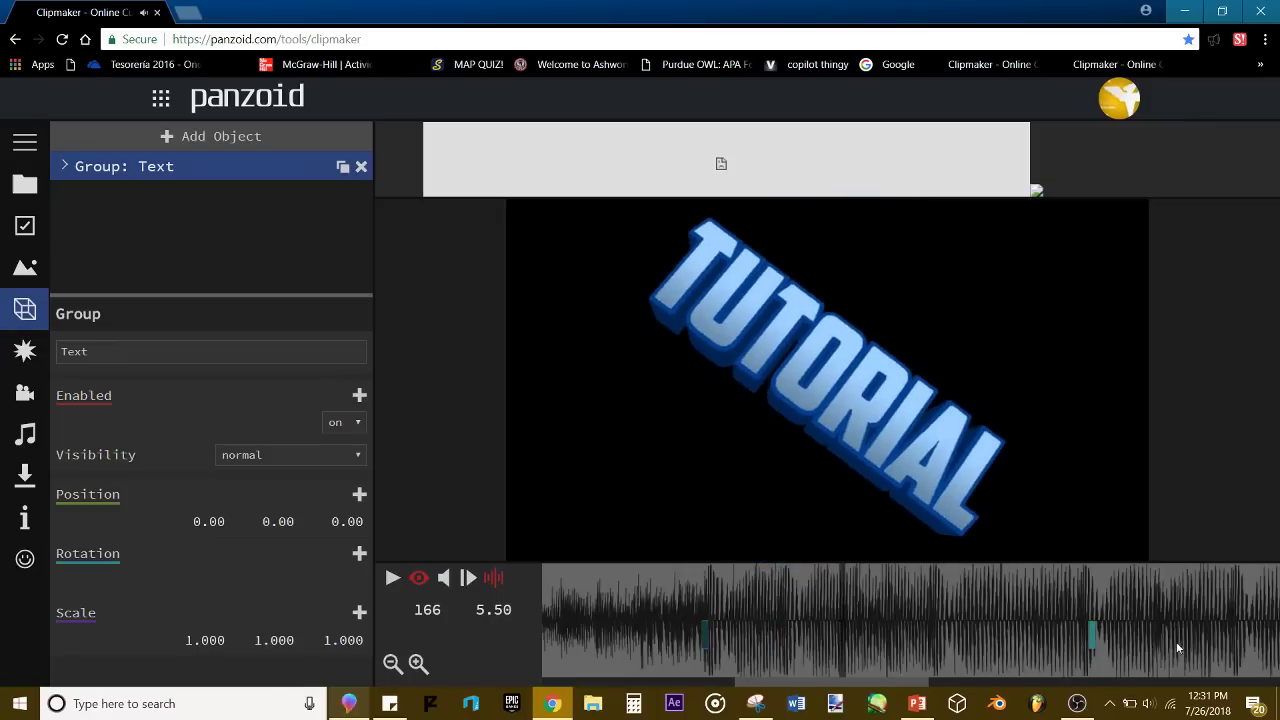
left_click(1103, 644)
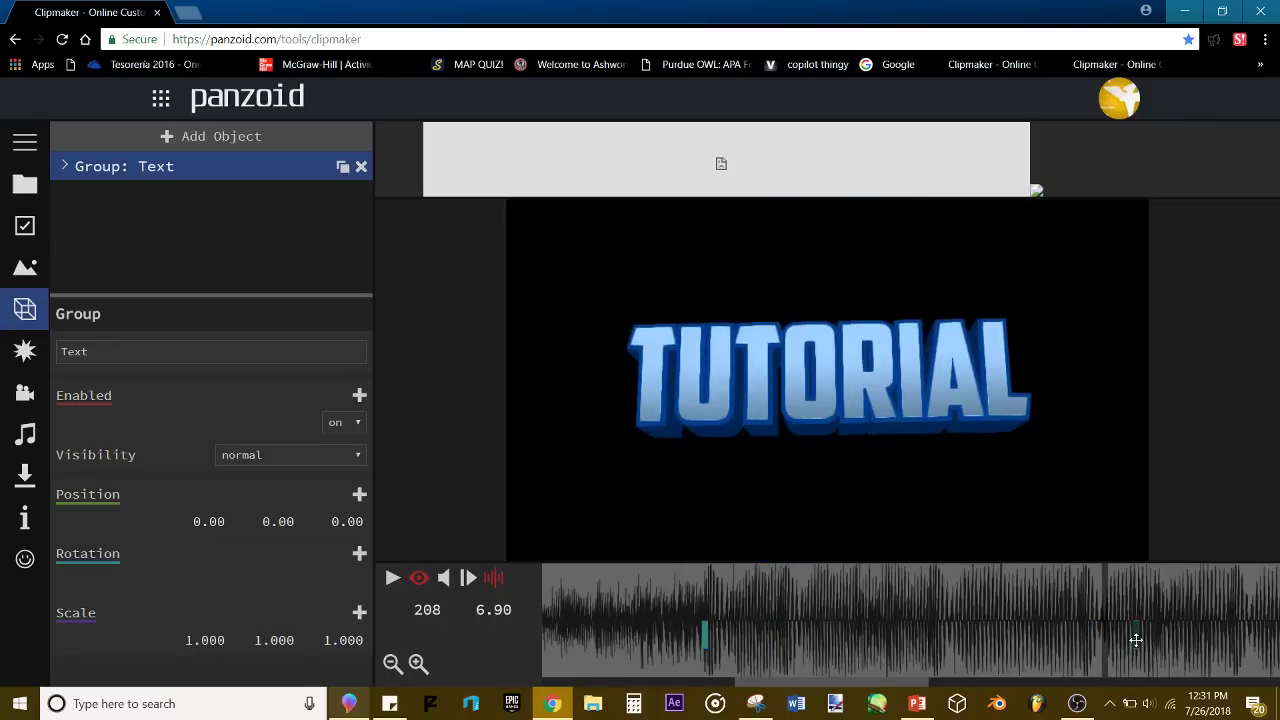
left_click(836, 620)
key("space")
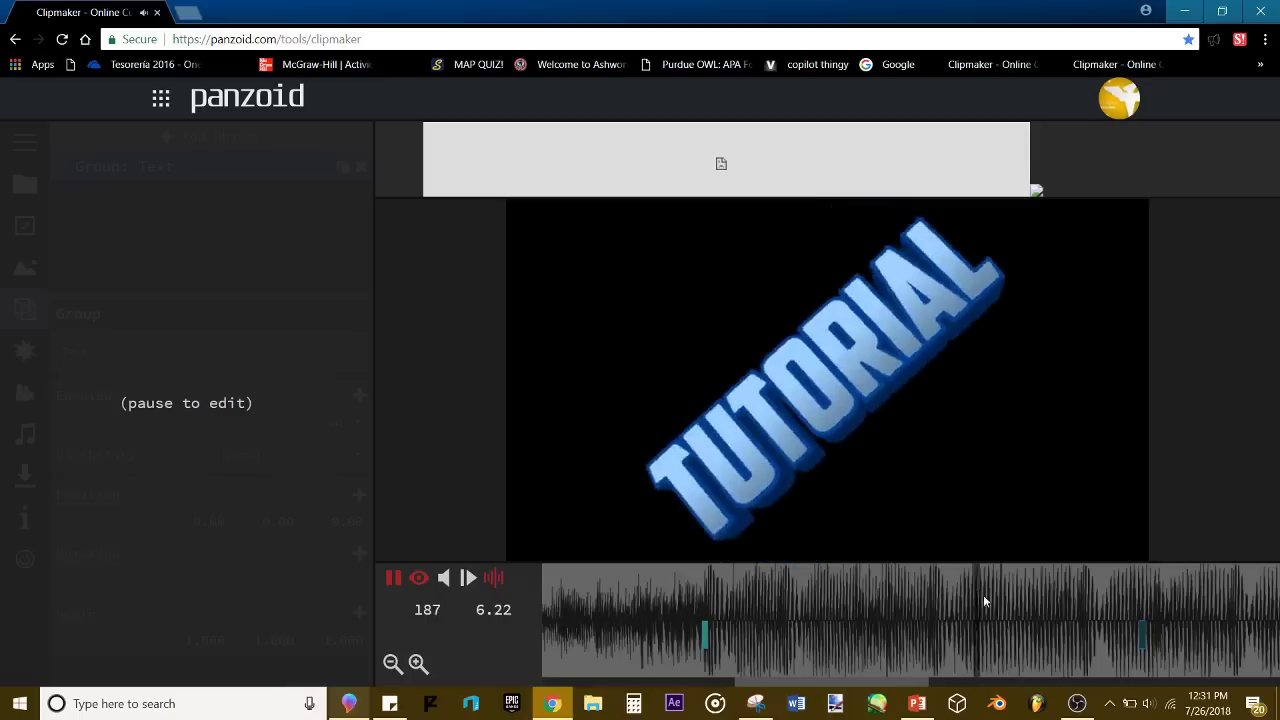
left_click(924, 603)
left_click(932, 602)
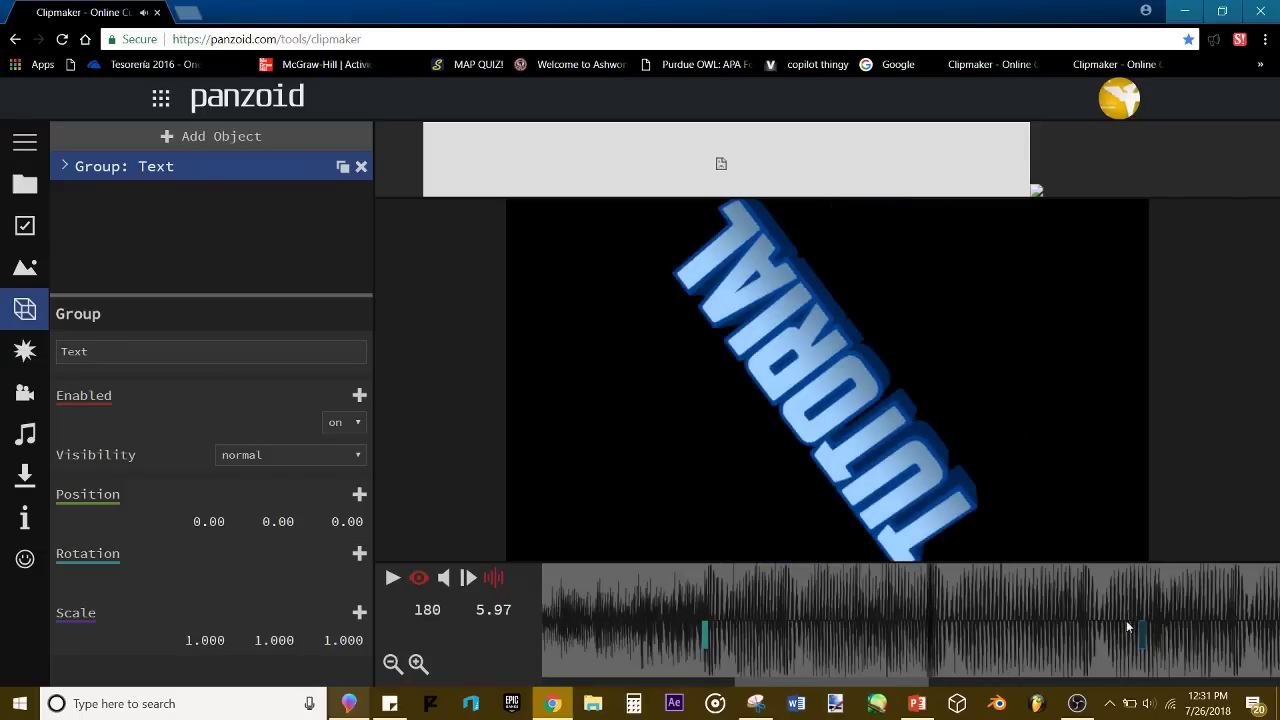
Step: Move the Text group's second rotation keyframe to about frame 216 and replay the spin from the first keyframe
left_click_drag(1148, 635, 1157, 641)
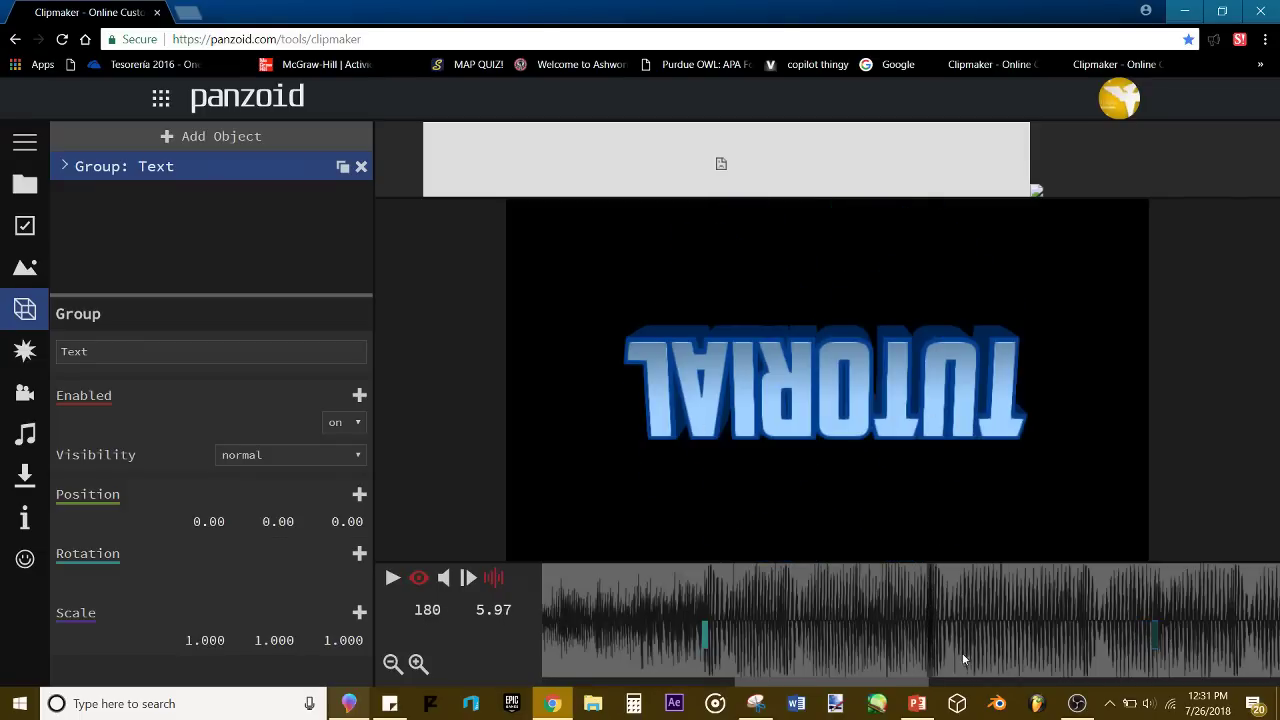
left_click(695, 588)
key("space")
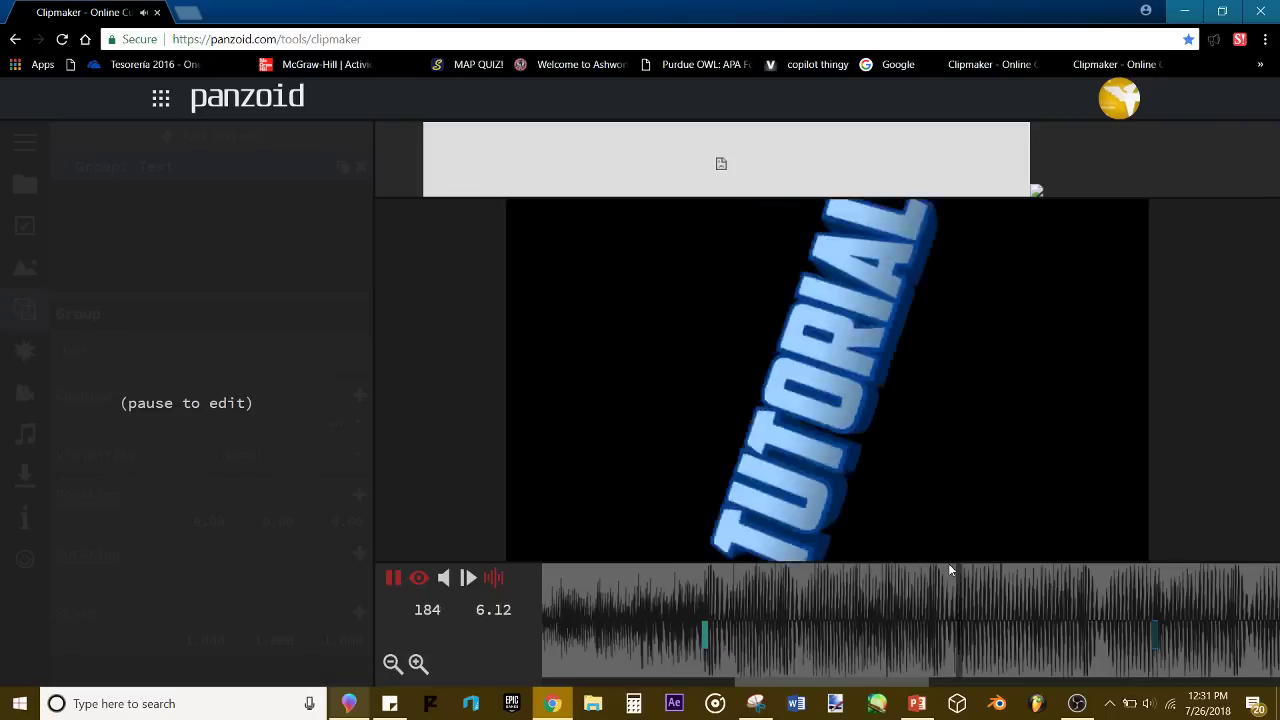
left_click(705, 611)
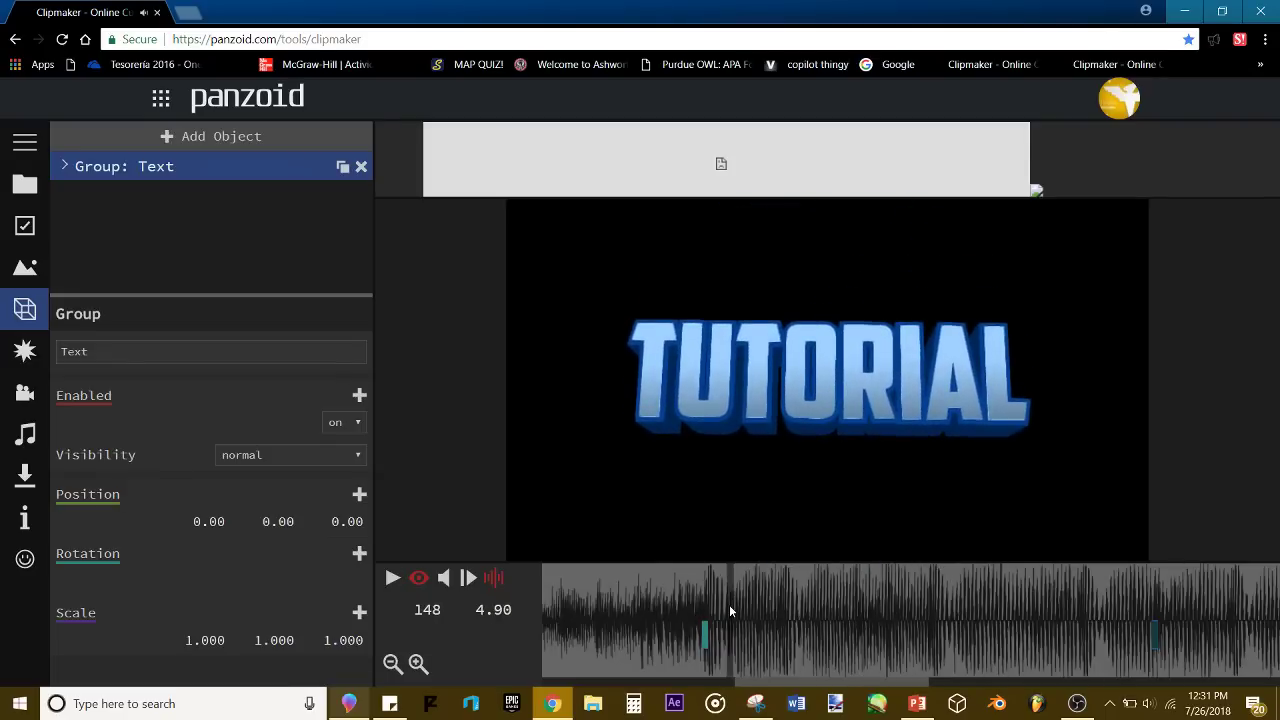
key("space")
key("space")
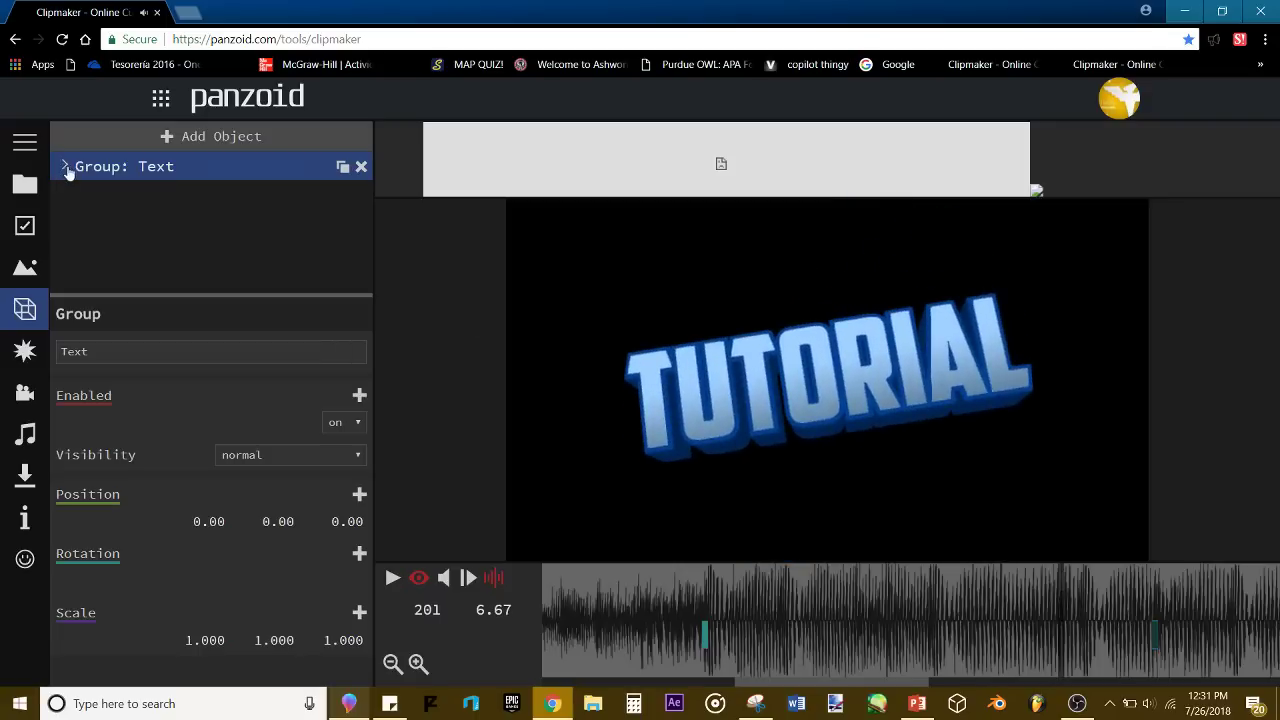
Step: Change the color of the first TUTORIAL text layer in the Text Rotation group to white and collapse the Text group
left_click(68, 172)
left_click(90, 192)
left_click(140, 251)
scroll(327, 455, "down", 2)
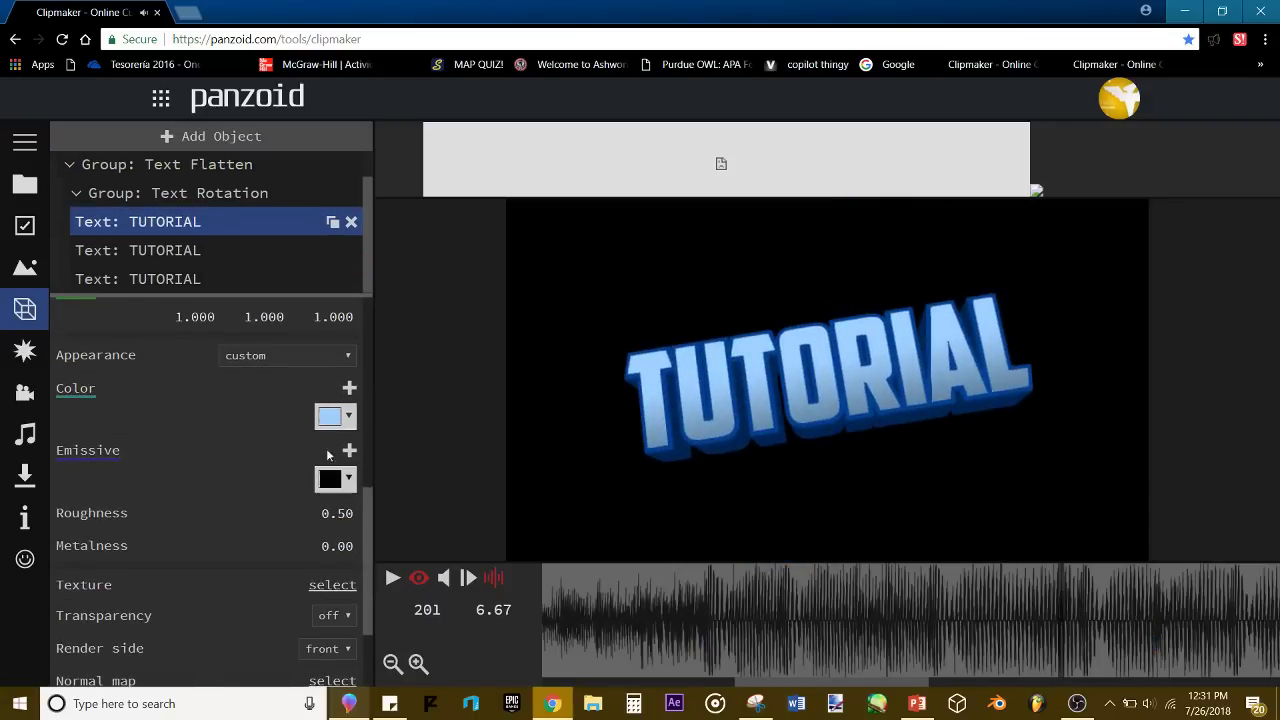
left_click(328, 415)
left_click(331, 450)
left_click(498, 303)
scroll(123, 190, "up", 1)
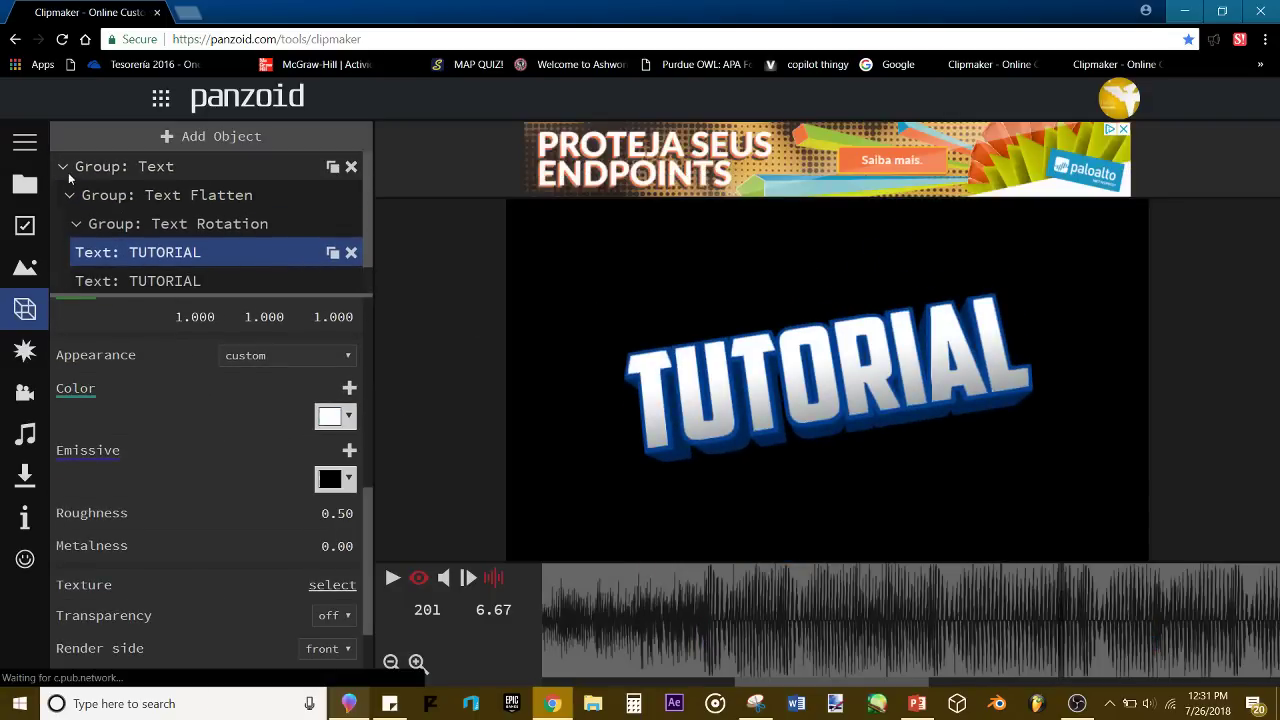
left_click(70, 177)
Step: Play on past the spin to find the next beat and add a scale keyframe to the Text group at frame 239
key("space")
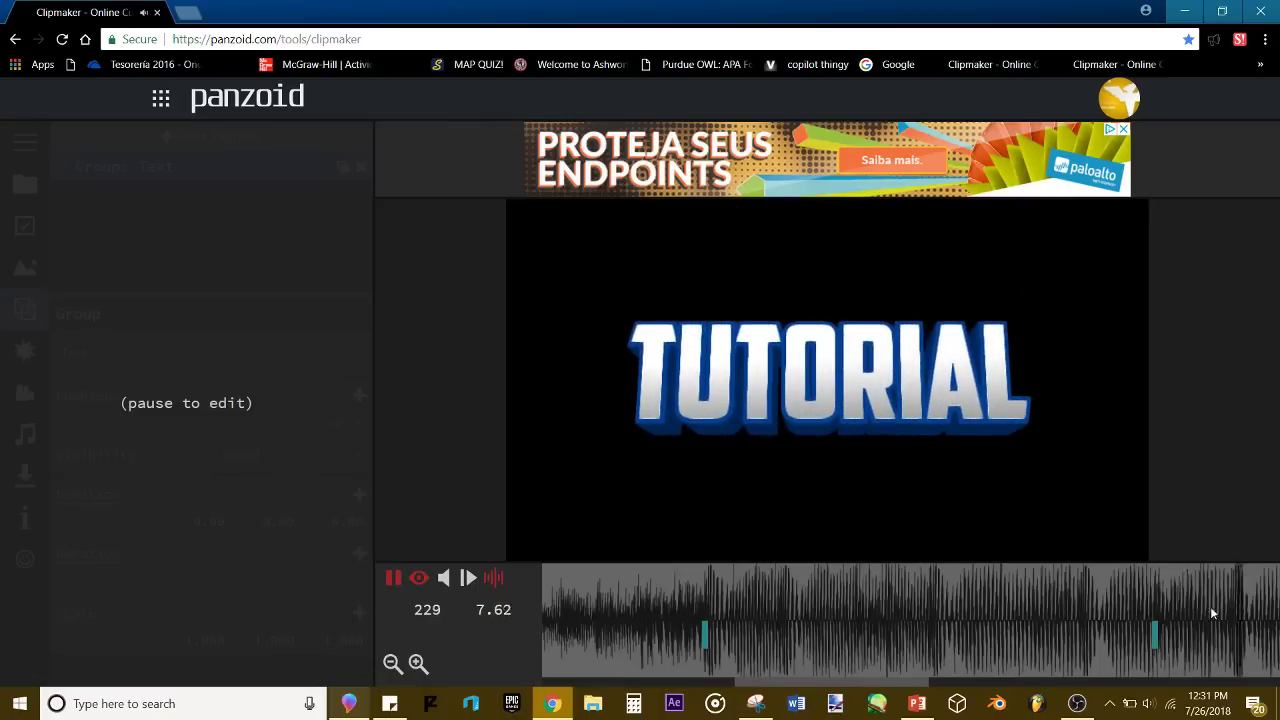
key("space")
key("ctrl+Left")
key("space")
key("space")
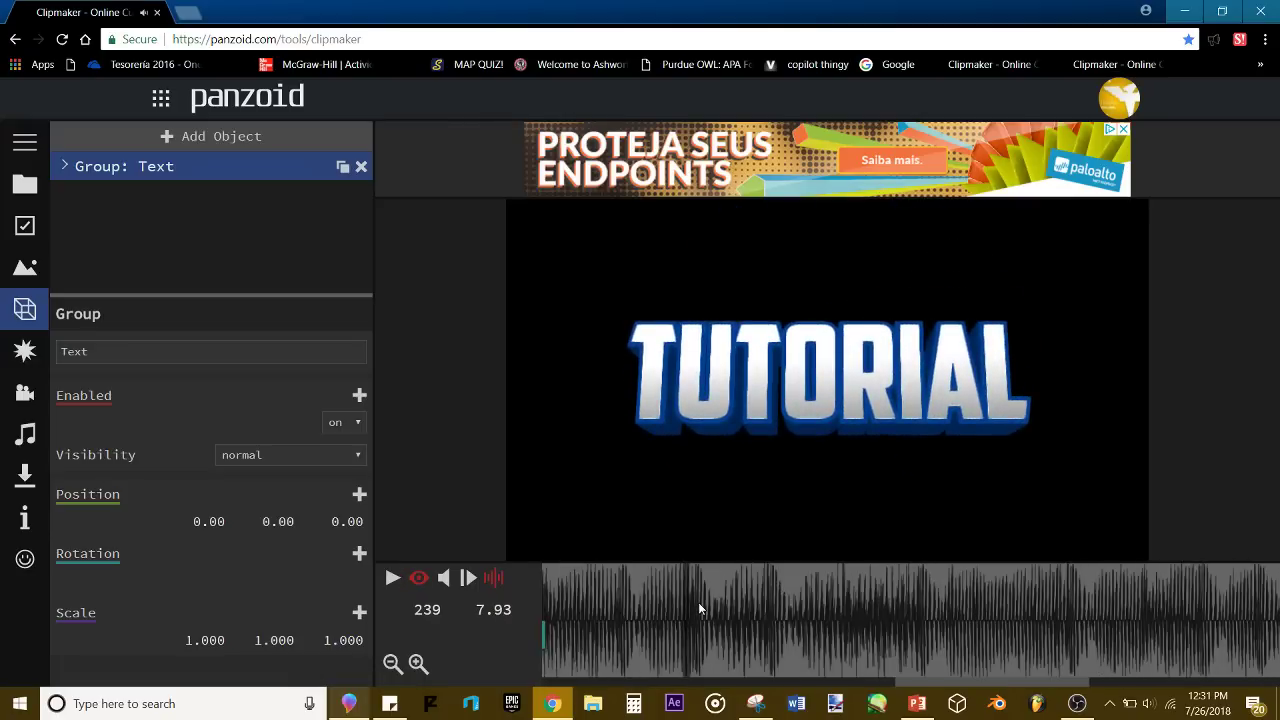
key("space")
key("space")
left_click_drag(684, 605, 688, 635)
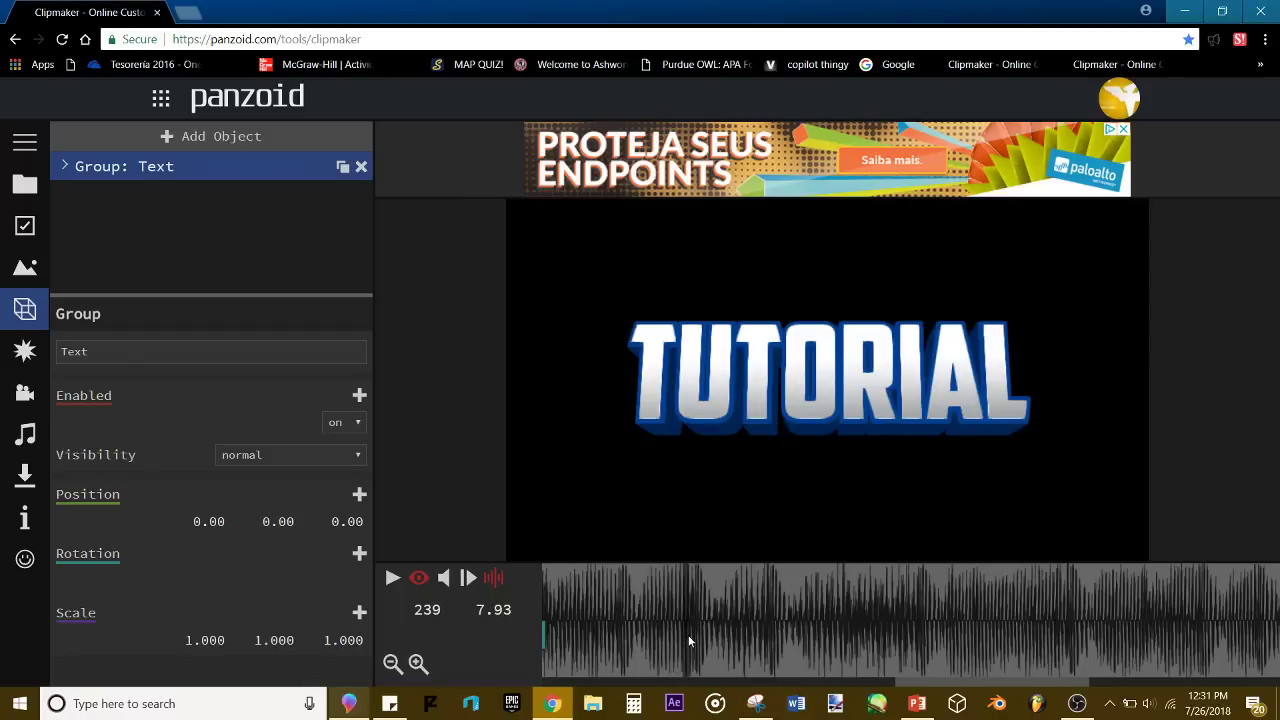
left_click(360, 614)
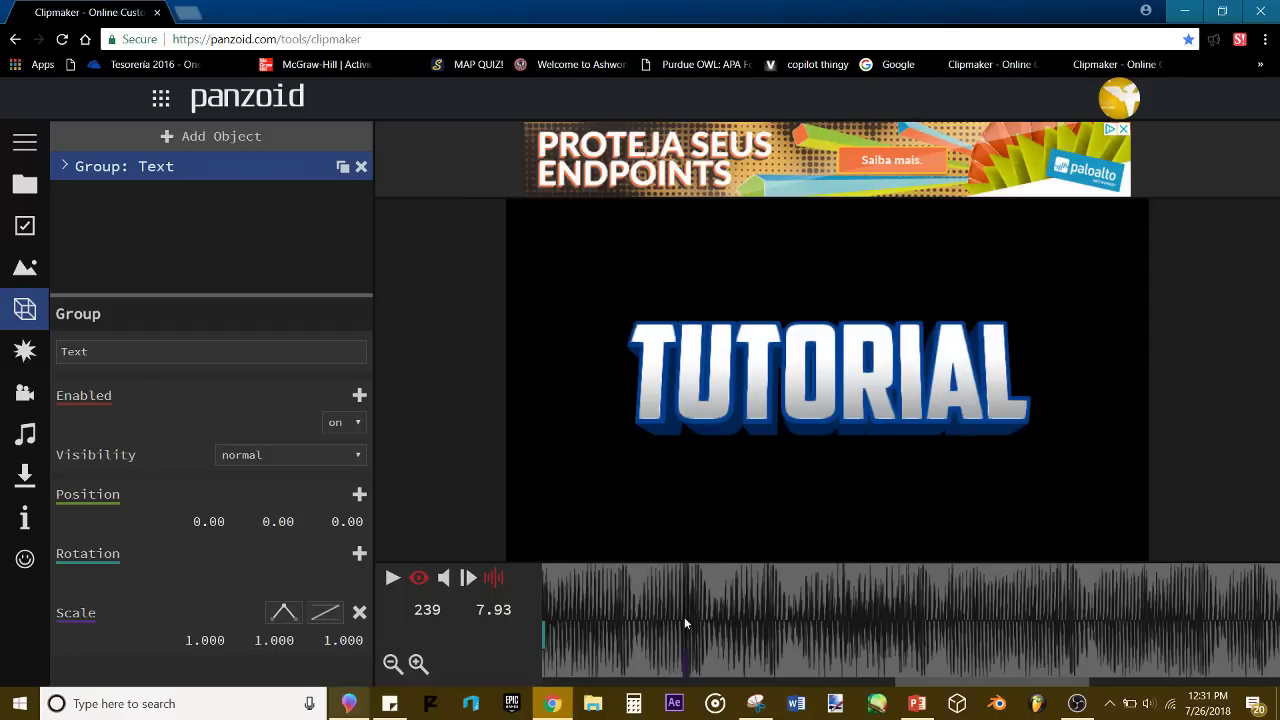
Step: Add a second scale keyframe to the Text group at frame 250
mouse_move(684, 617)
left_mouse_down()
mouse_move(657, 614)
mouse_move(684, 620)
left_mouse_up()
left_click_drag(725, 663, 587, 623)
left_click_drag(699, 619, 860, 614)
left_click(360, 612)
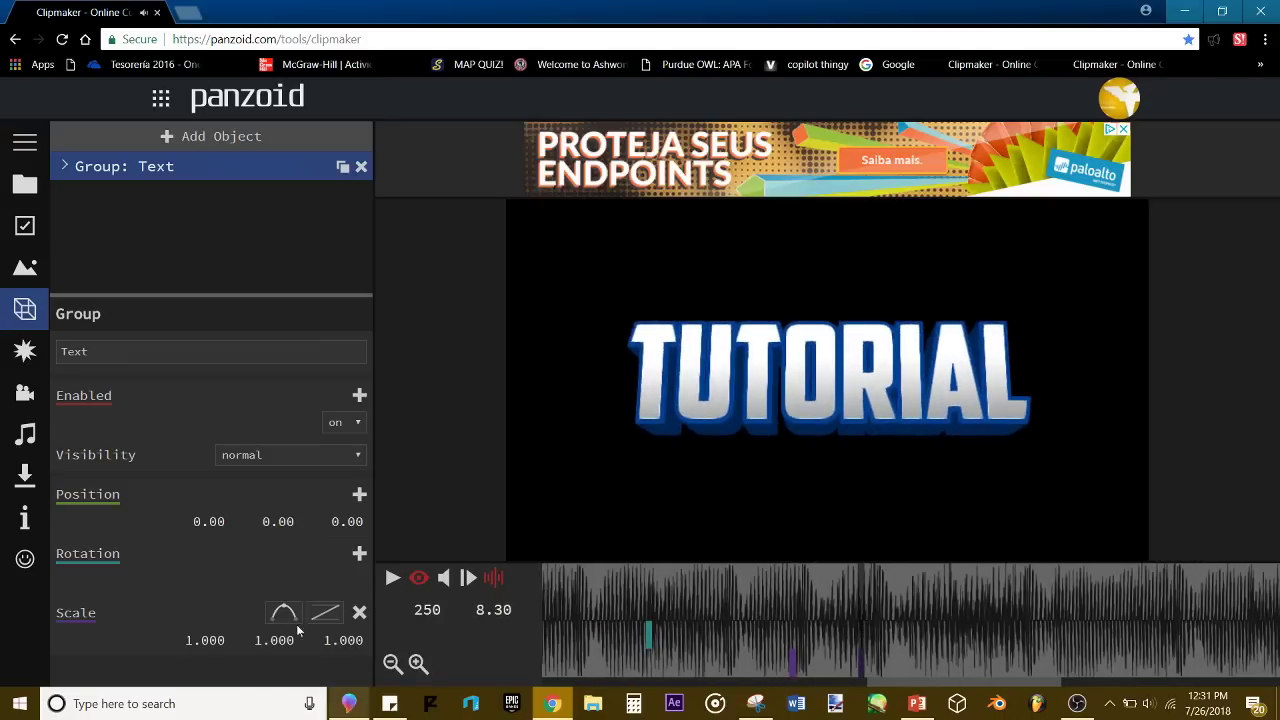
Step: Set the Text group's X and Y scale to 0.7 at the frame 250 keyframe
left_click(284, 638)
key("BackSpace")
type(".7")
key("Return")
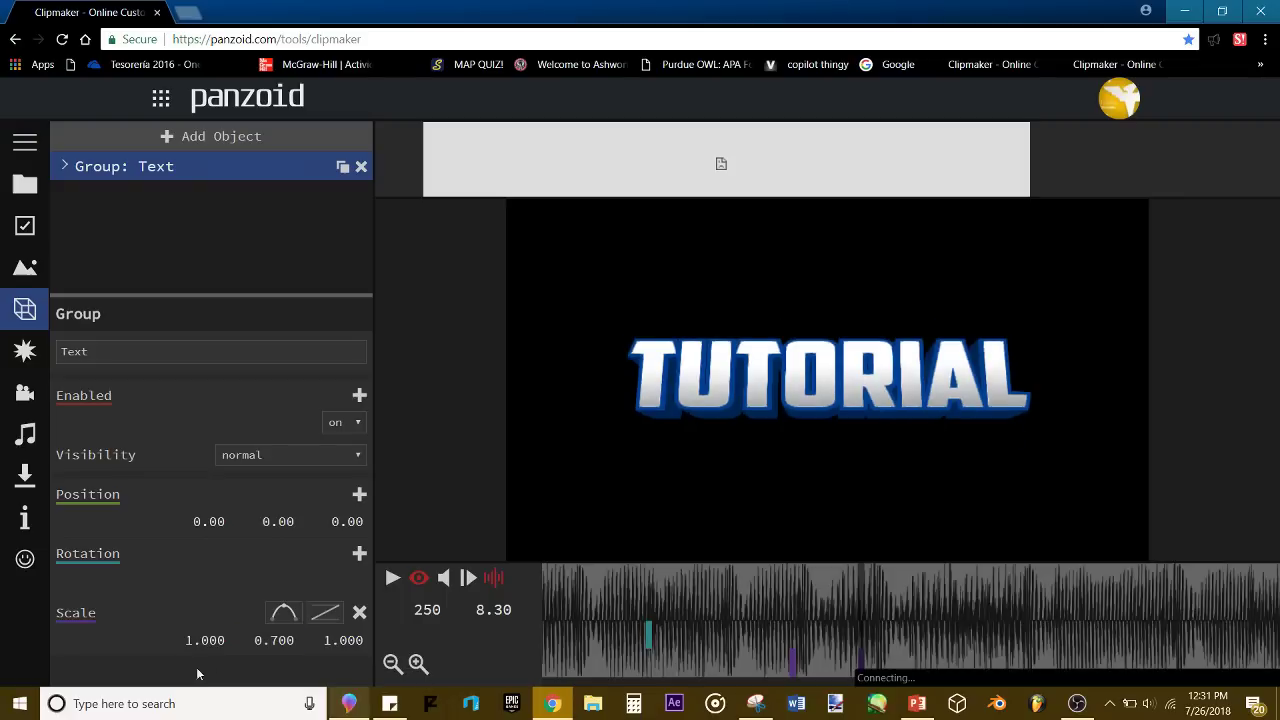
left_click(191, 642)
type(".7")
key("Return")
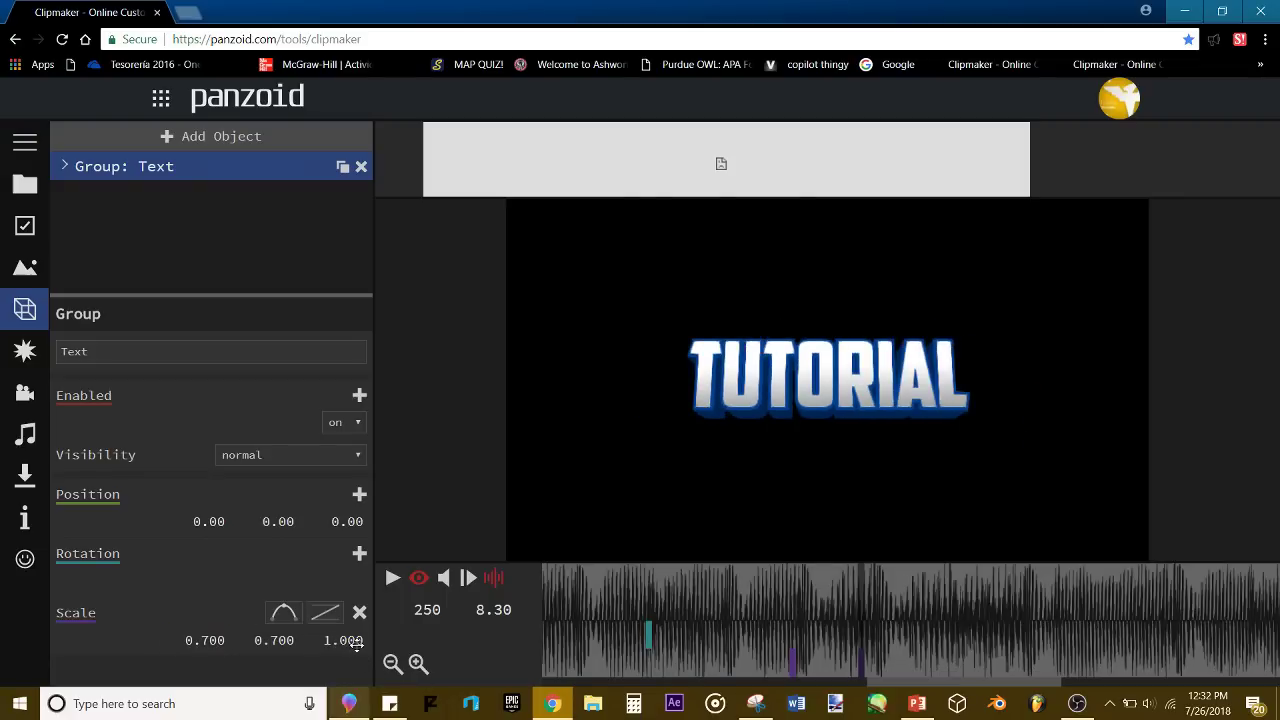
Step: Give the frame 250 scale keyframe an ease-out curve and preview the text shrinking to the music
left_click(322, 614)
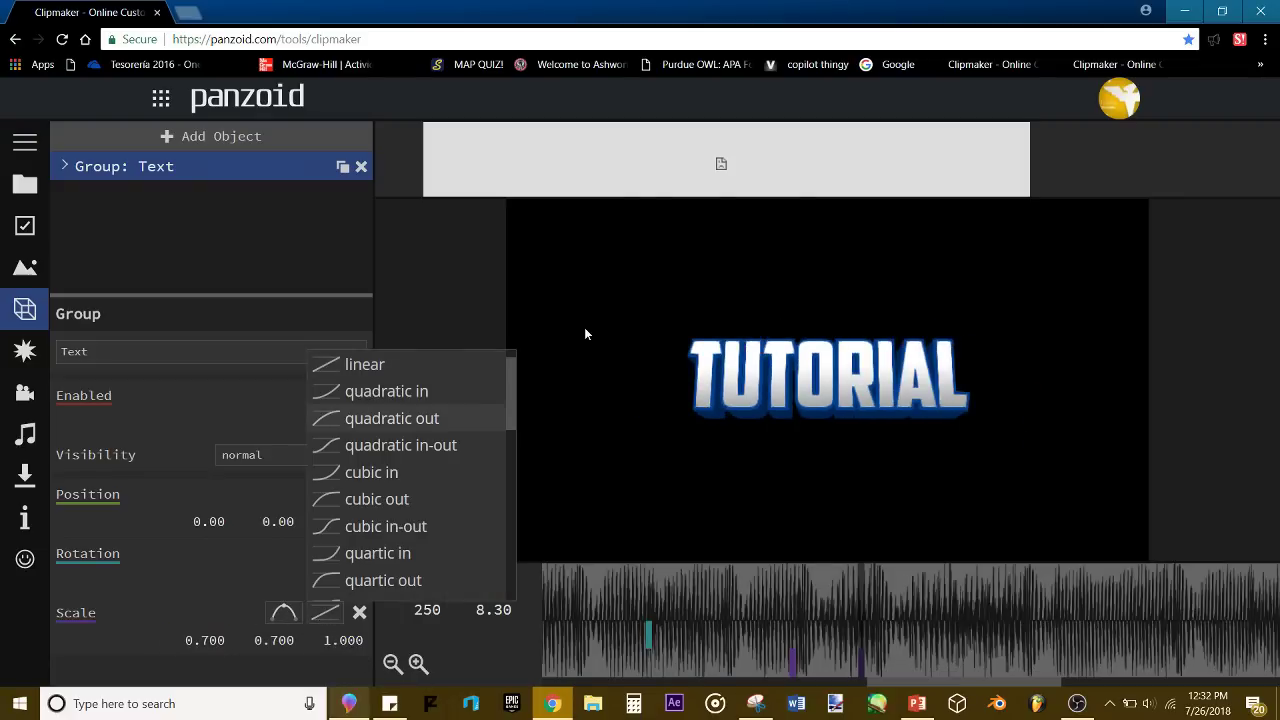
scroll(337, 466, "down", 5)
scroll(362, 472, "up", 4)
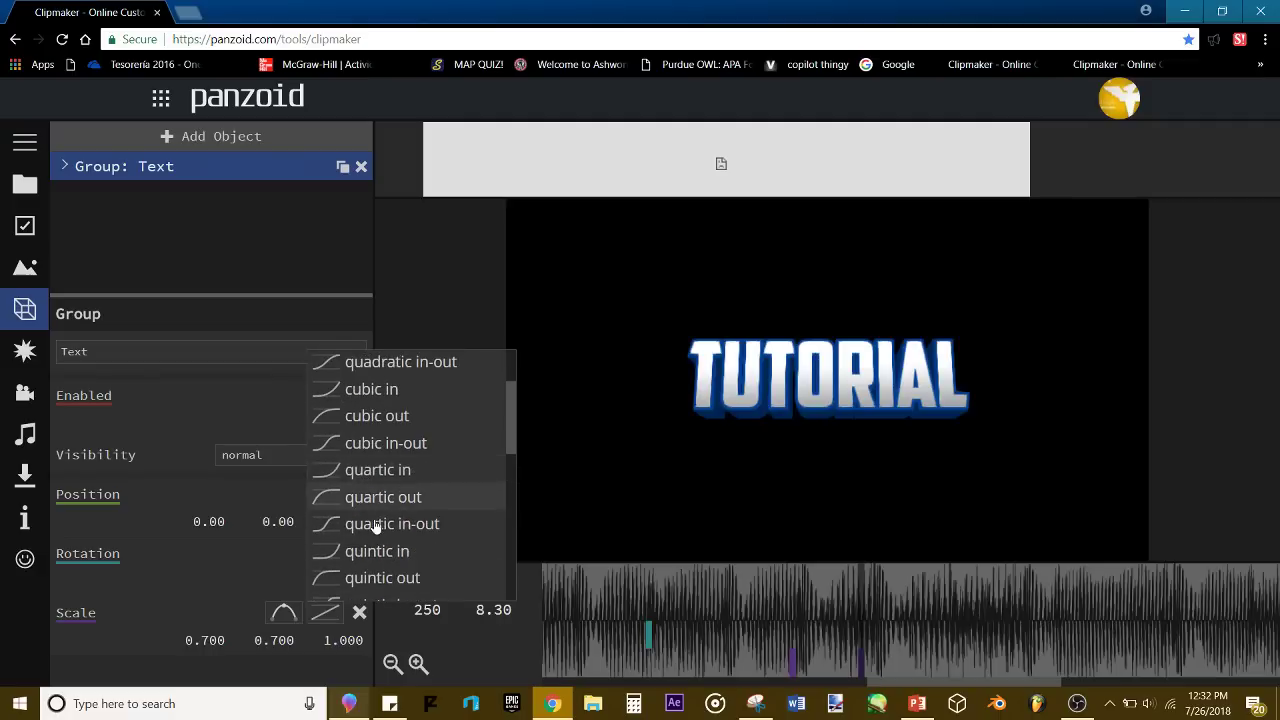
left_click(357, 417)
left_click(749, 622)
key("space")
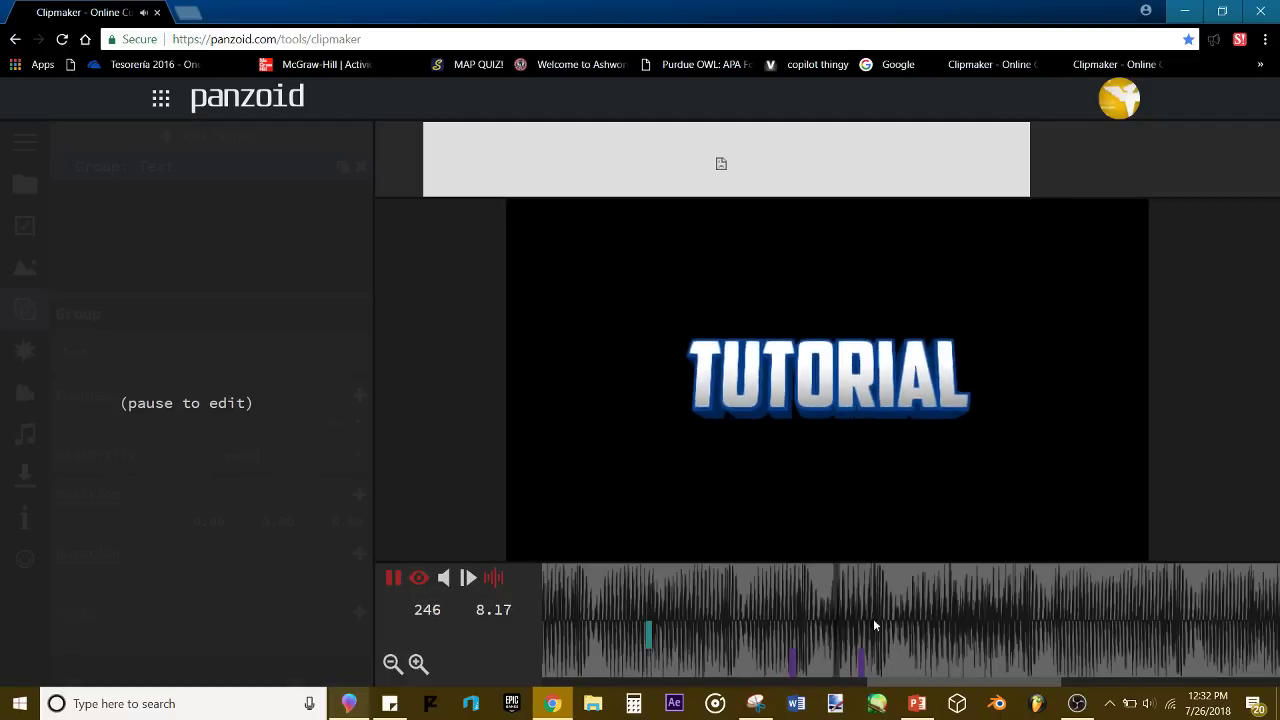
key("space")
key("space")
key("space")
left_click_drag(945, 624, 757, 606)
key("space")
key("space")
Step: Replay the shrink to find the following beat and add a third scale keyframe at frame 275
left_click_drag(878, 600, 773, 602)
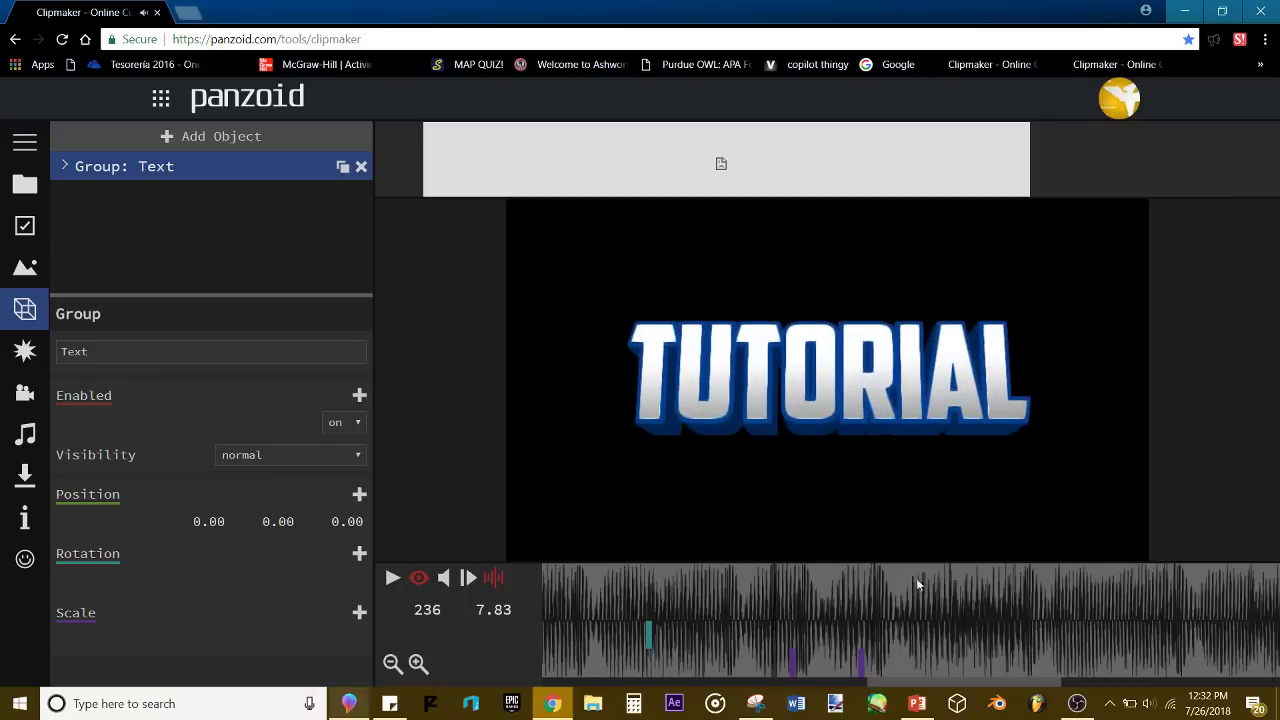
key("space")
key("space")
mouse_move(997, 624)
left_mouse_down()
mouse_move(889, 620)
mouse_move(1011, 630)
left_mouse_up()
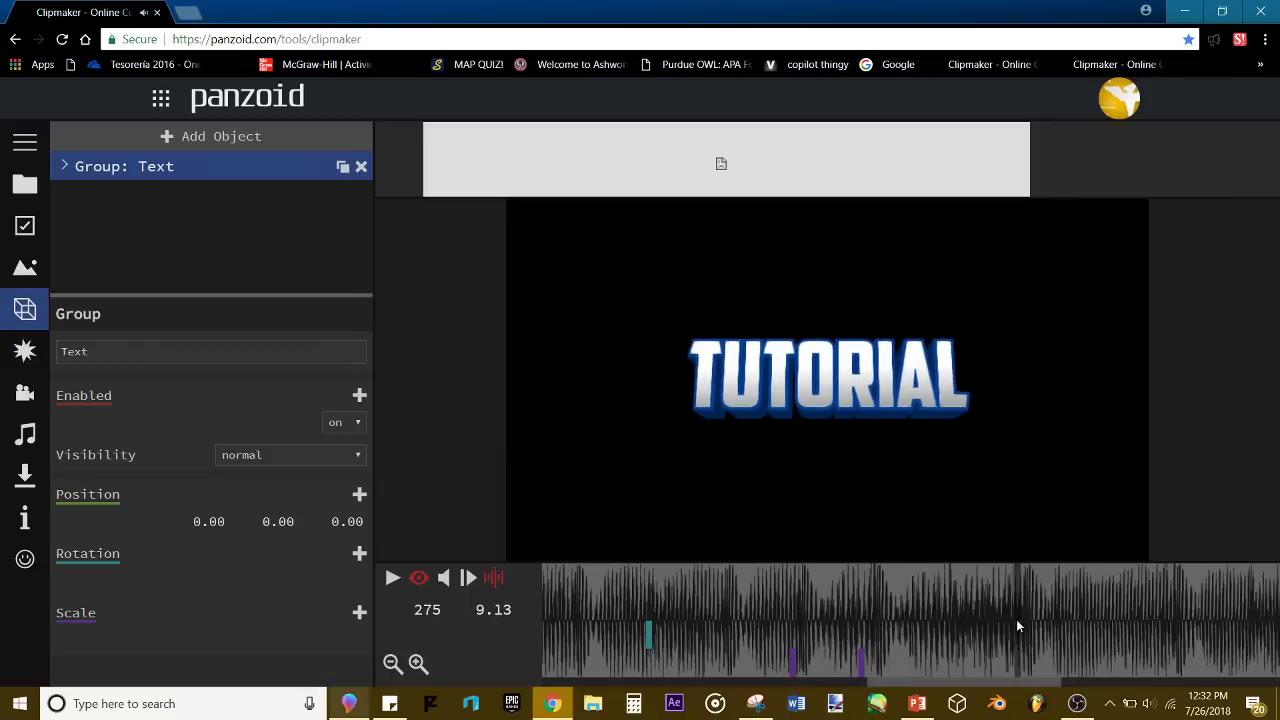
left_click(359, 611)
Step: Set the Text group's X and Y scale back to 1 at the frame 275 keyframe
left_click(265, 642)
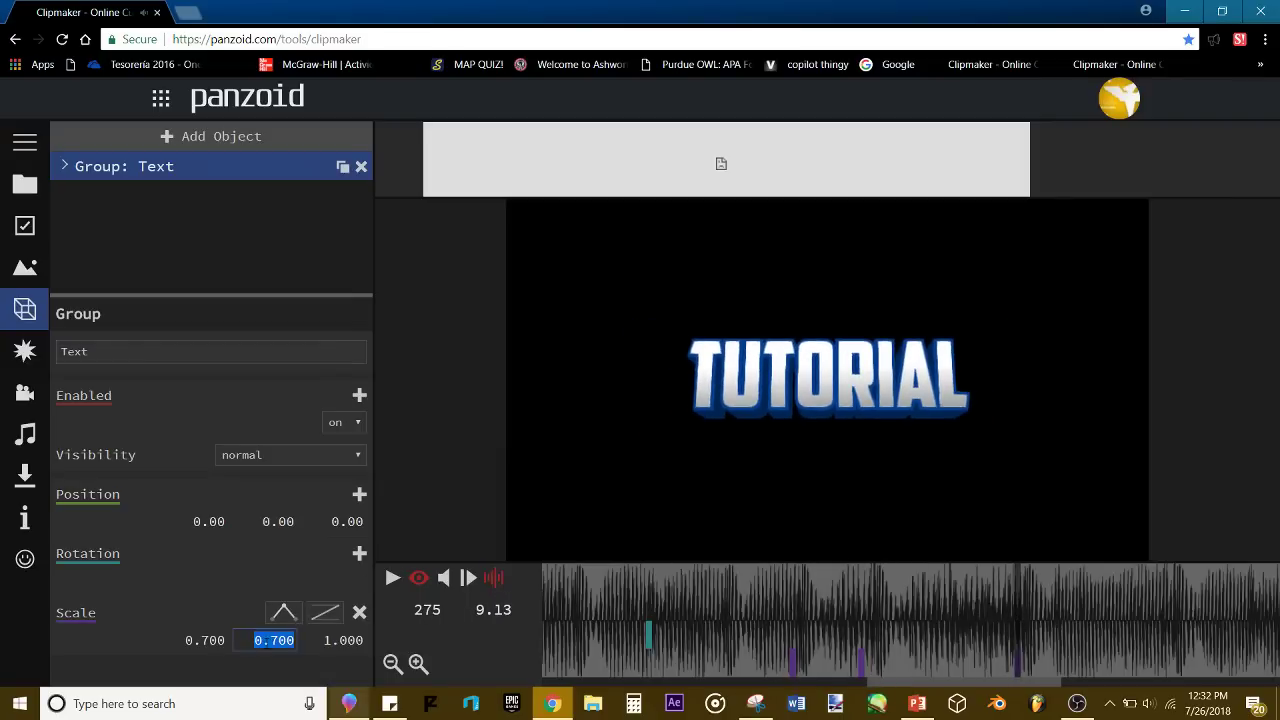
type("1")
key("Return")
left_click(188, 639)
type("1")
key("Return")
Step: Give the frame 275 scale keyframe an ease-out curve and replay the whole shrink-and-grow motion
left_click(331, 612)
scroll(340, 540, "down", 5)
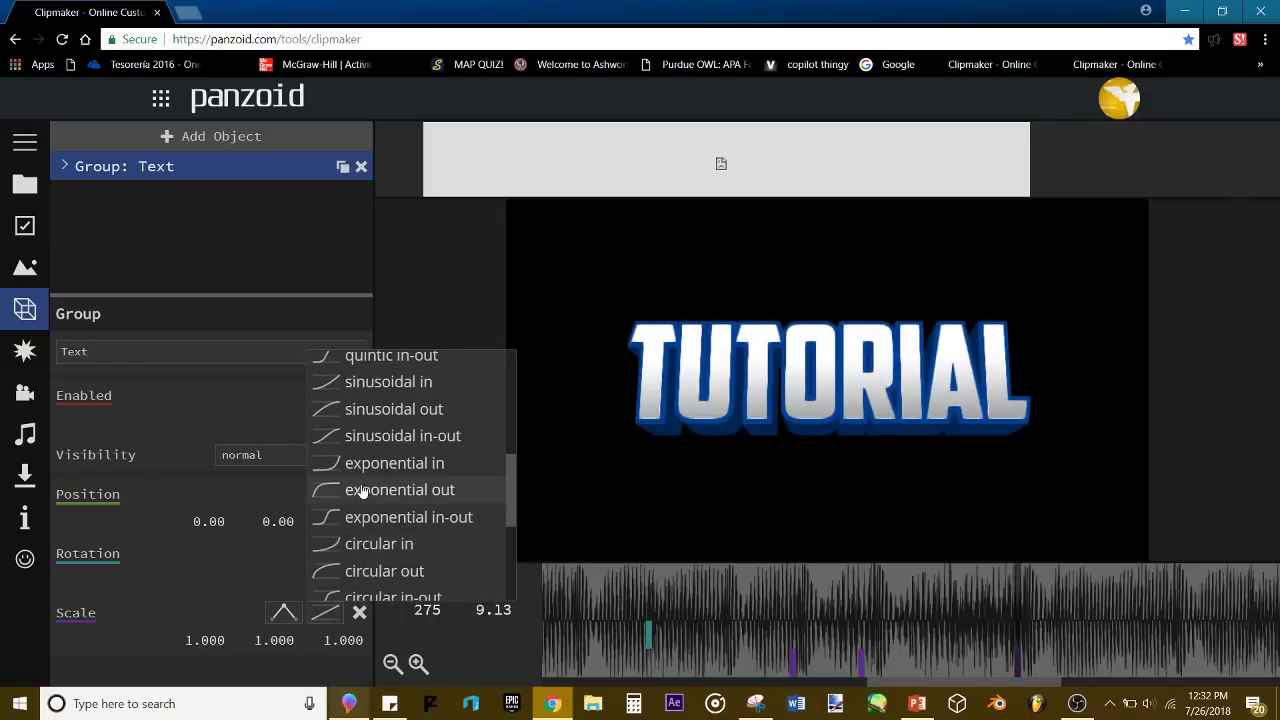
scroll(357, 480, "up", 5)
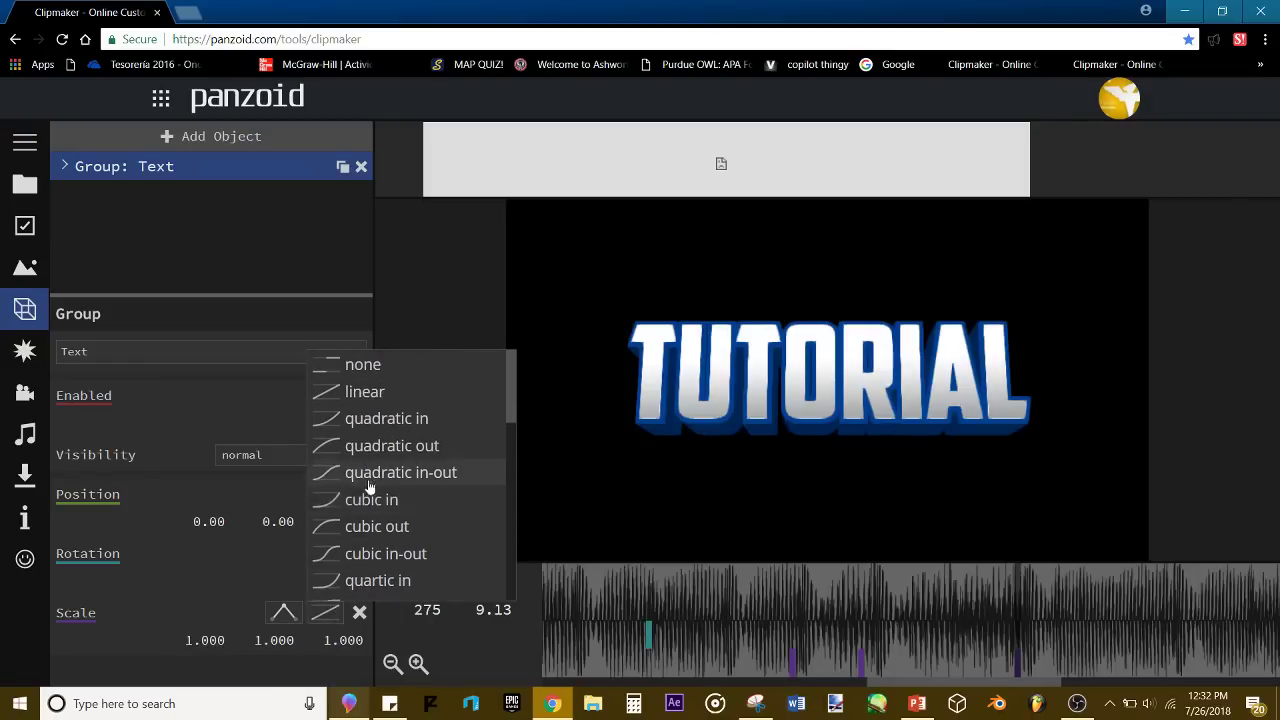
left_click(386, 584)
key("space")
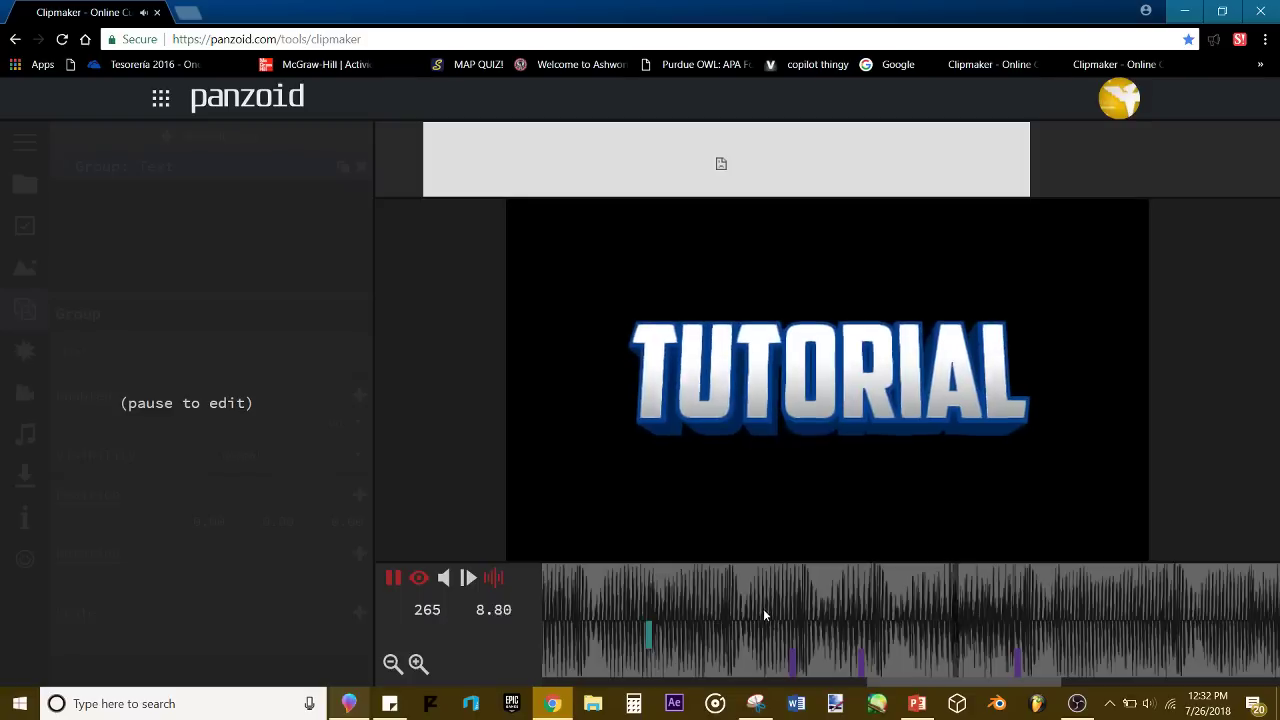
key("space")
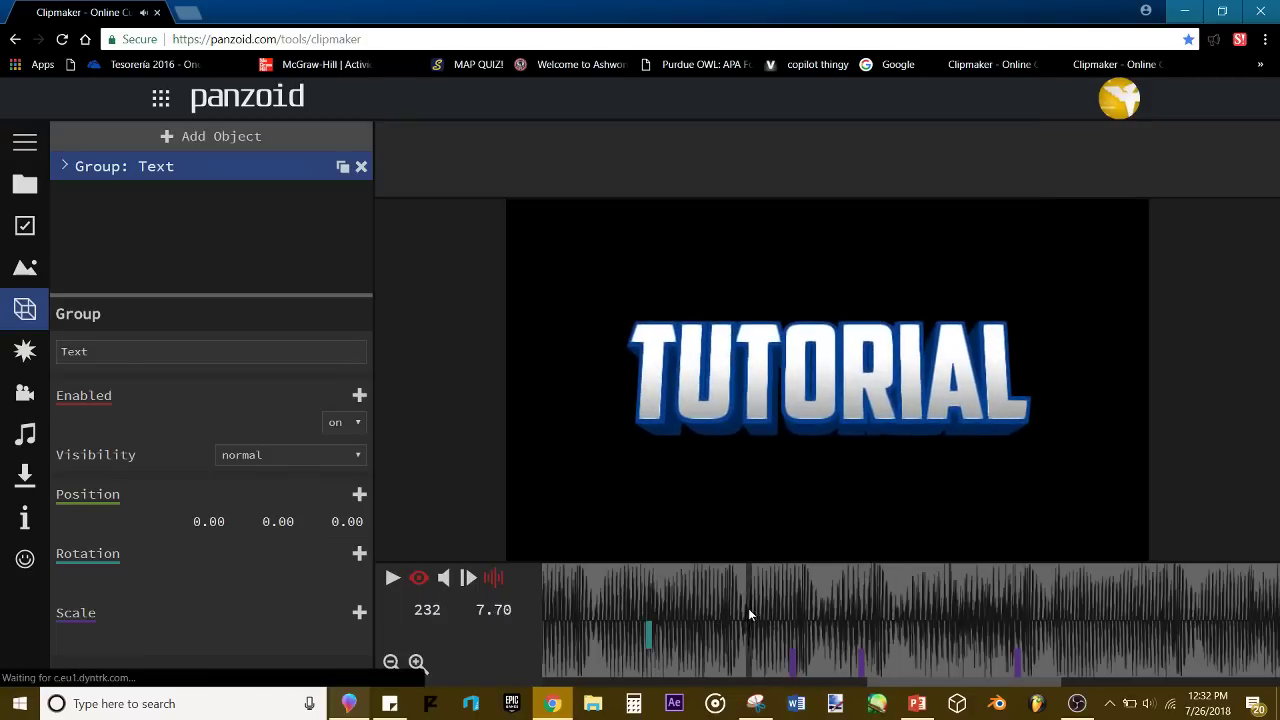
key("space")
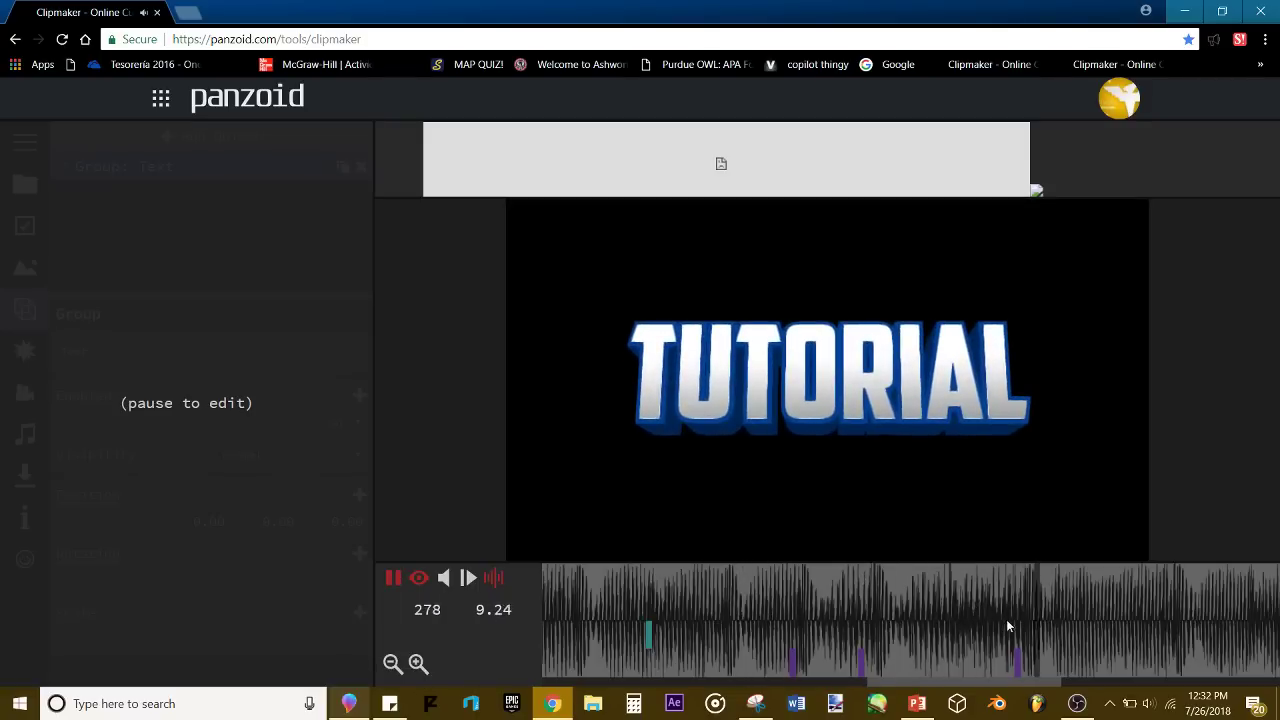
Step: Play on to find the next beat and add a scale keyframe to the Text group at frame 334
left_click_drag(1065, 620, 548, 599)
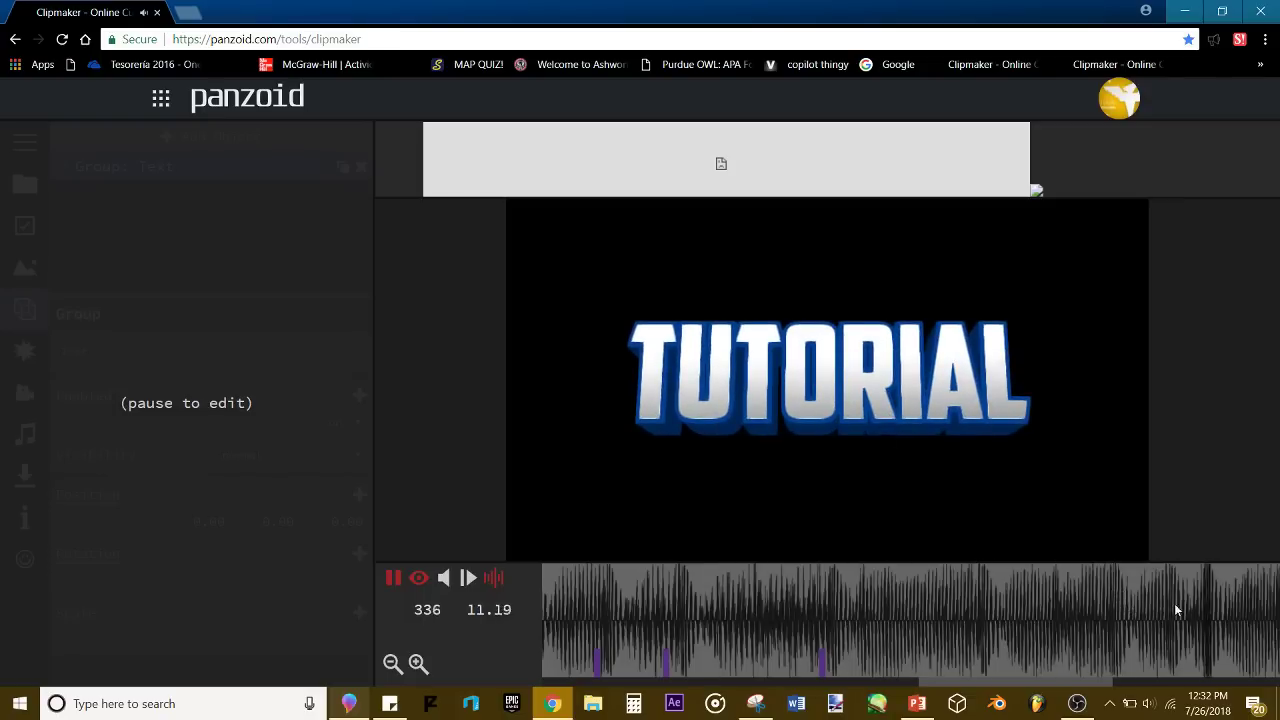
left_click(1110, 611)
key("space")
left_click(1056, 606)
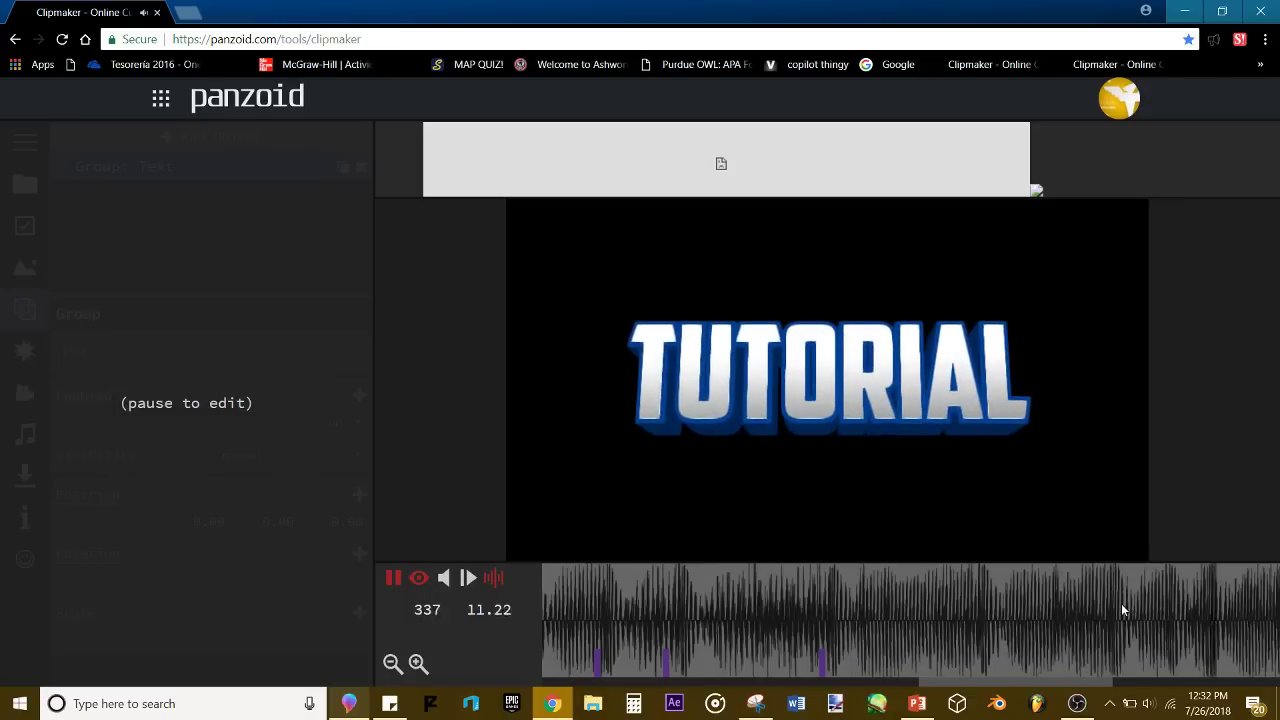
left_click_drag(1121, 603, 397, 545)
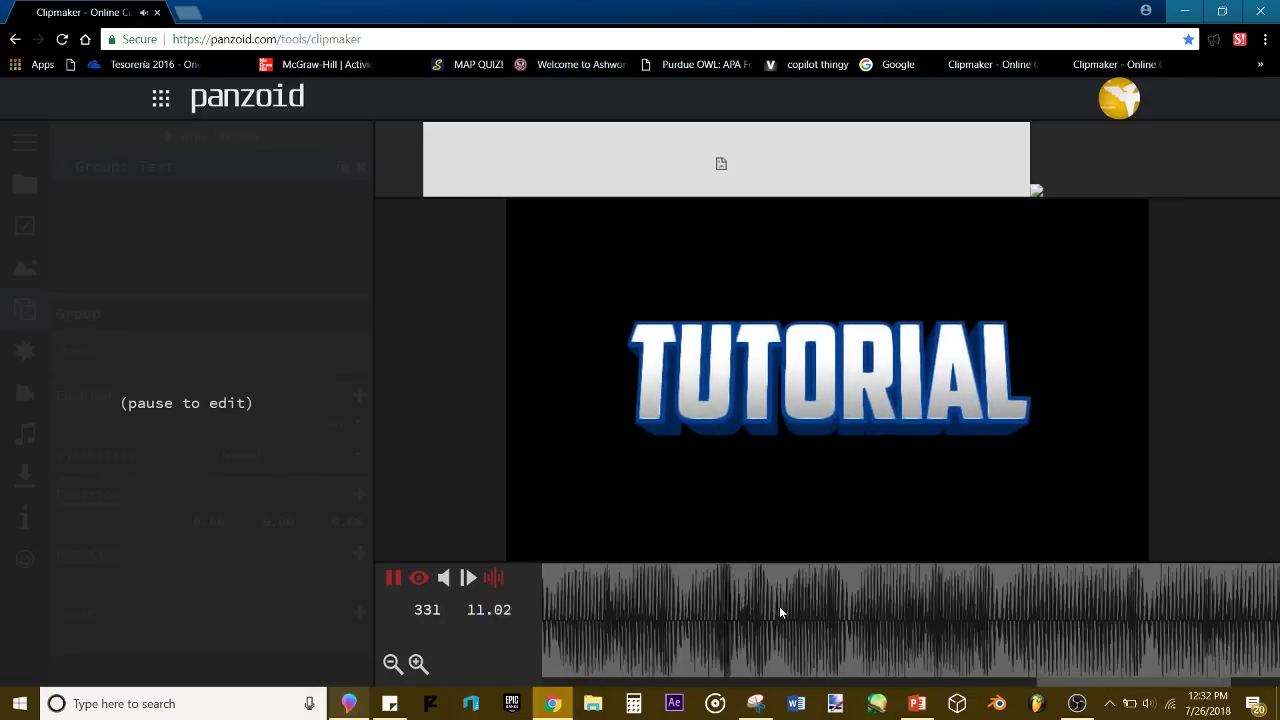
left_click(776, 604)
left_click(745, 600)
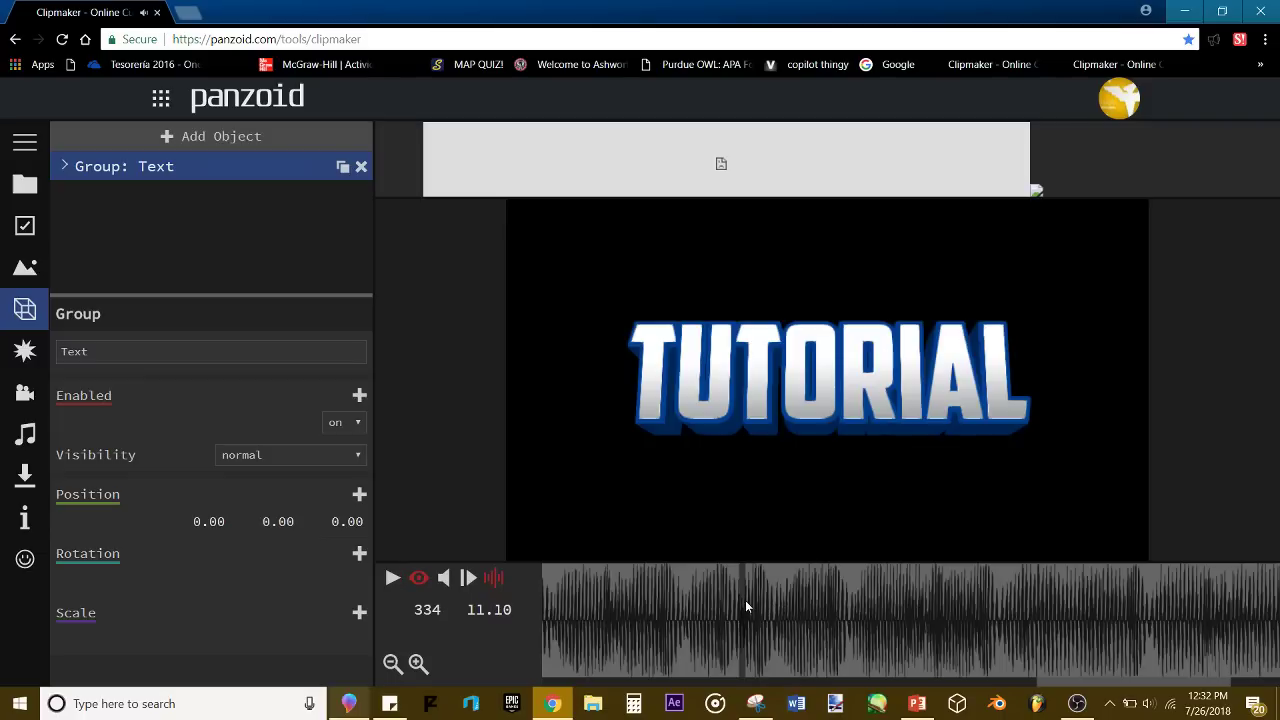
left_click(358, 609)
Step: Play on from frame 334 to the next beat and add another scale keyframe at frame 367
key("space")
key("space")
left_click(951, 640)
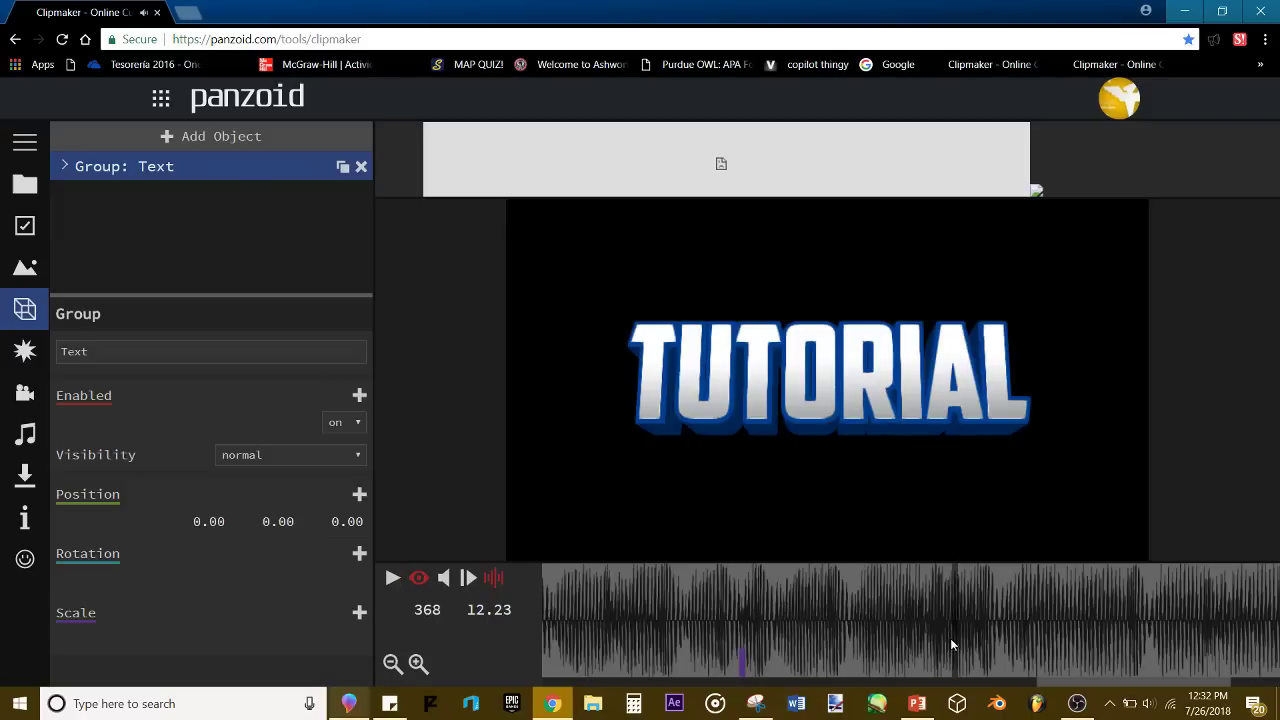
left_click(362, 621)
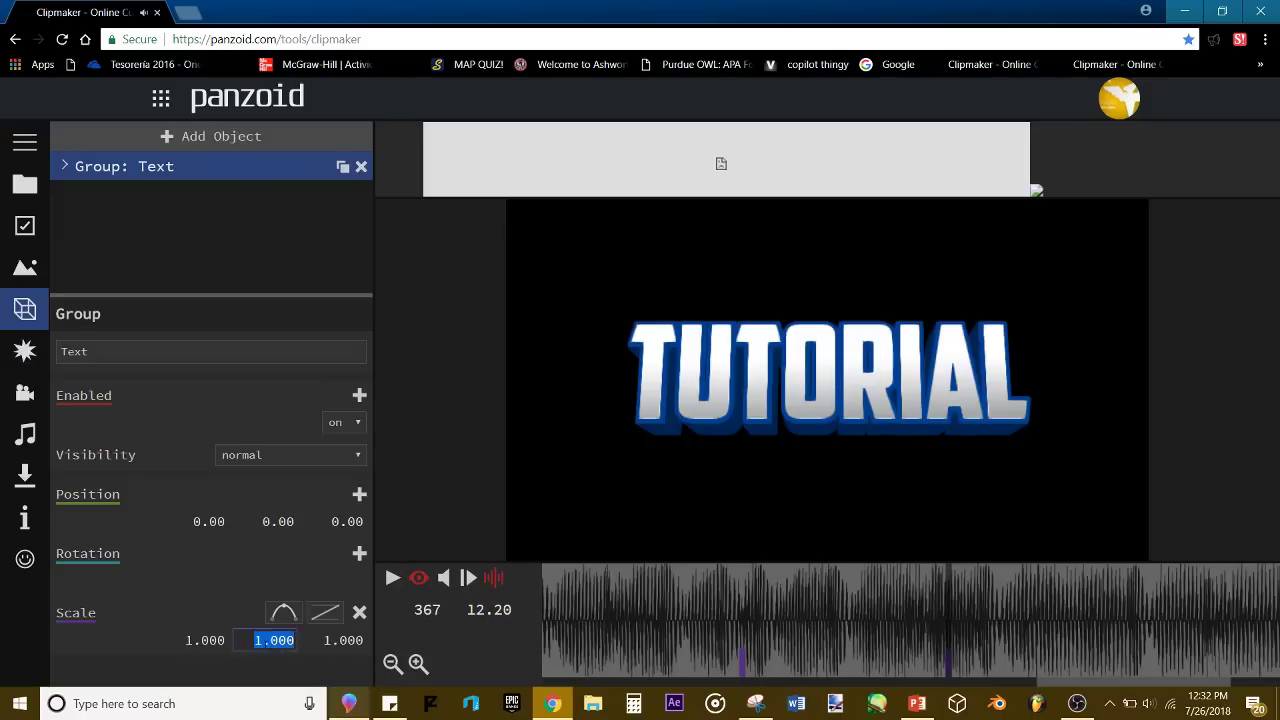
Step: Set the Text group's X and Y scale to 0.001 at the frame 367 keyframe and change that keyframe's easing curve
left_click_drag(274, 640, 238, 638)
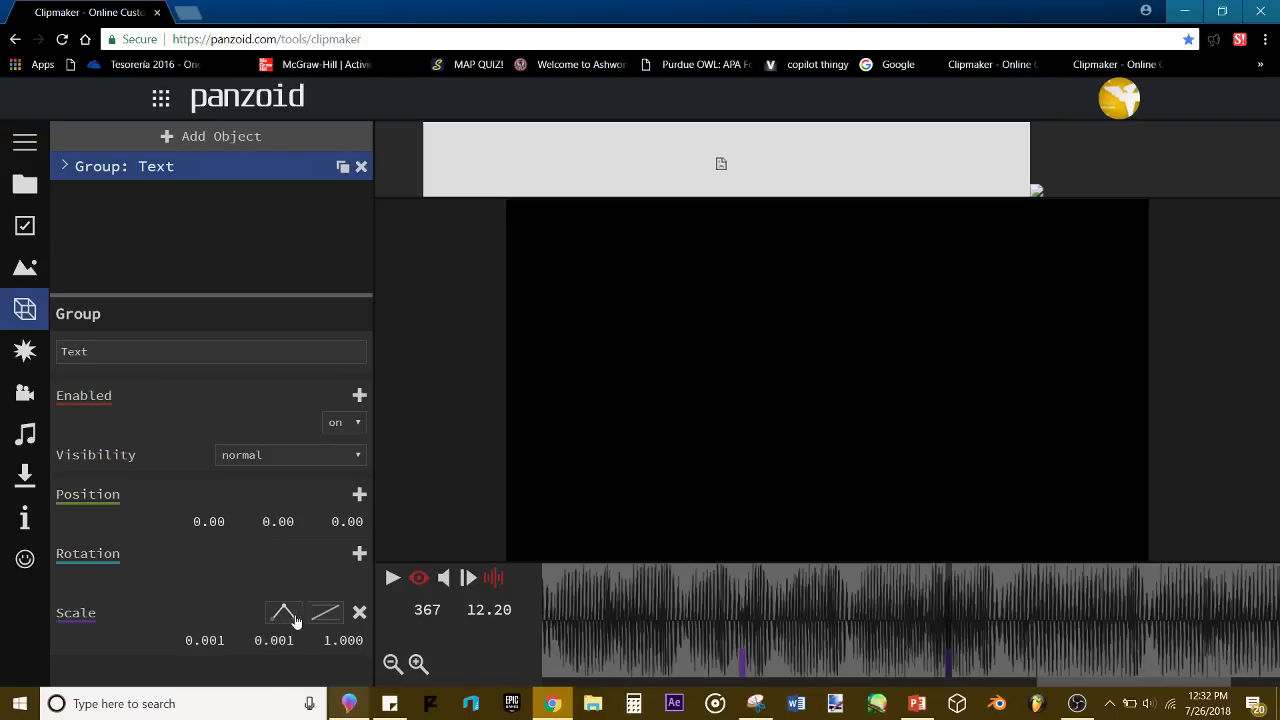
left_click(325, 611)
scroll(366, 440, "down", 5)
scroll(366, 450, "up", 2)
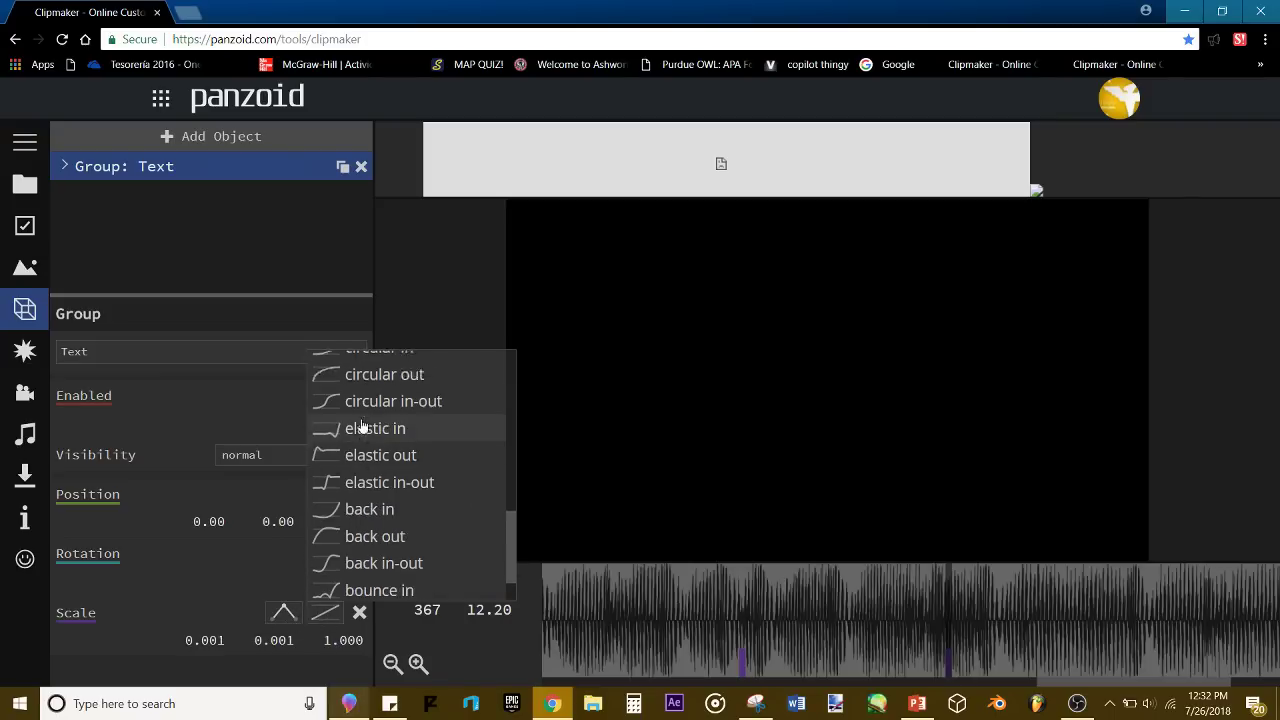
left_click(366, 446)
Step: Play back the final shrink, move its end scale keyframe earlier to about frame 345, and replay the motion
left_click(724, 613)
key("space")
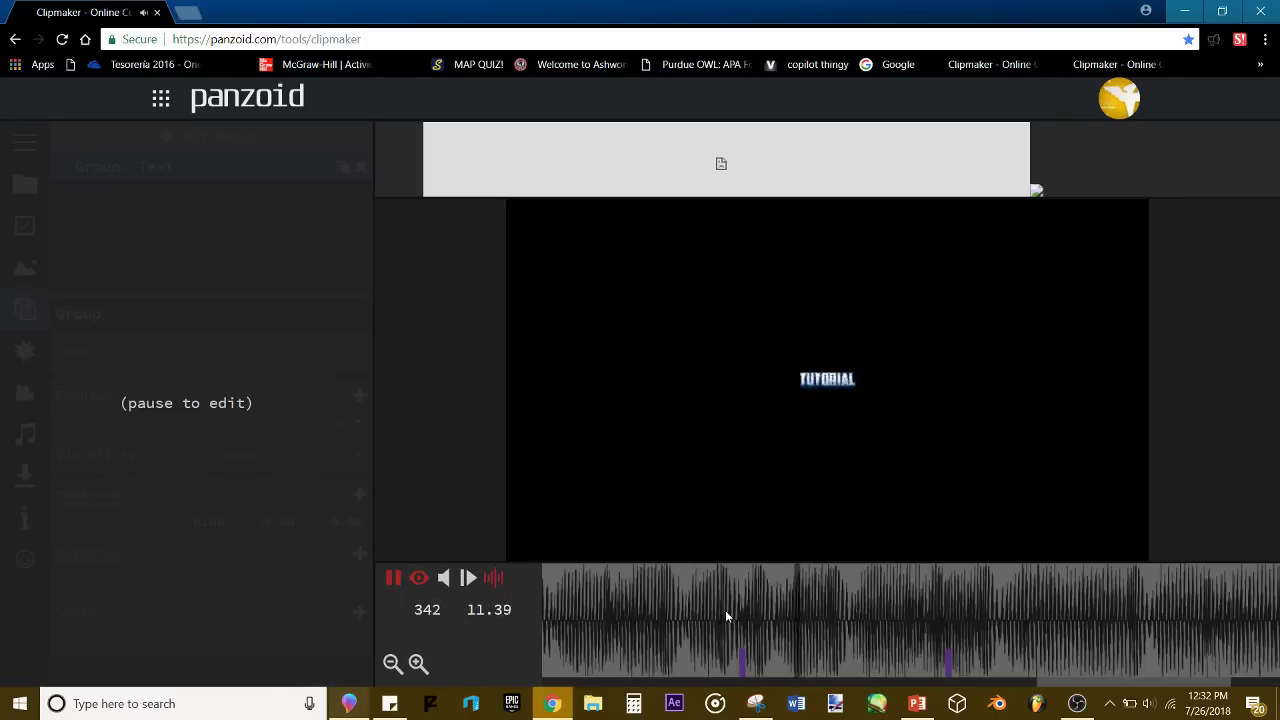
key("space")
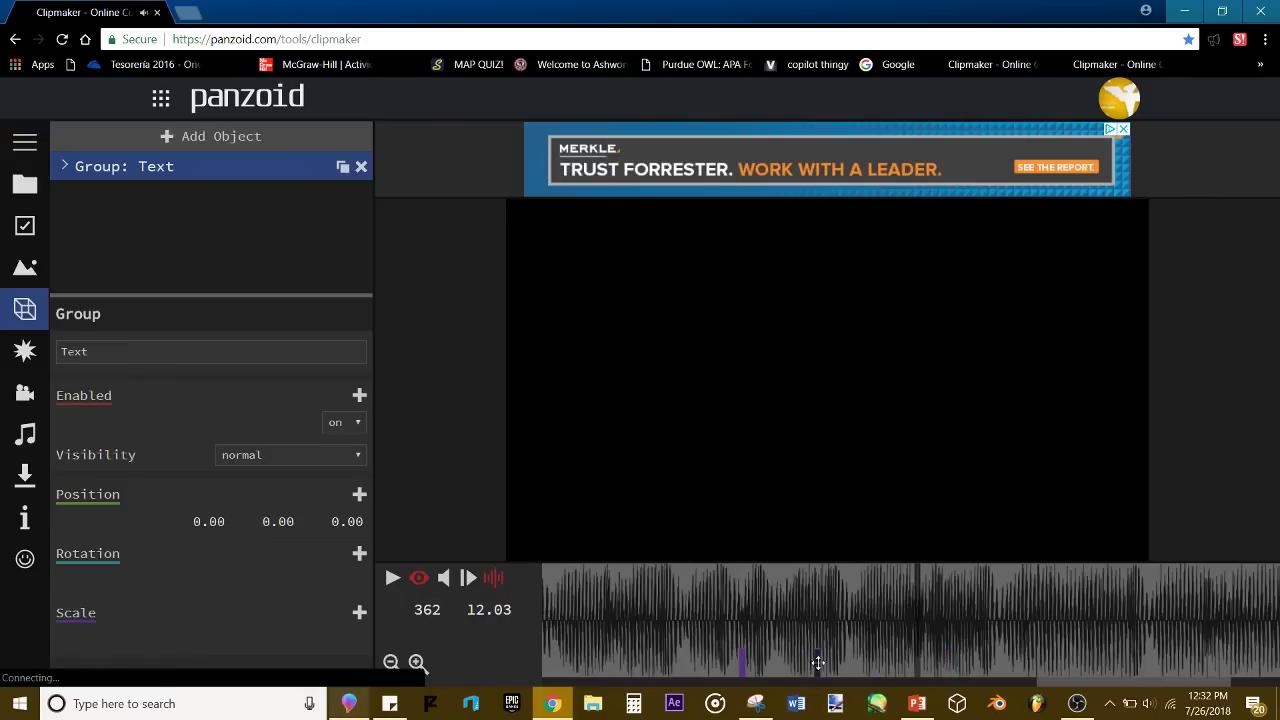
left_click(718, 634)
key("space")
left_click(724, 628)
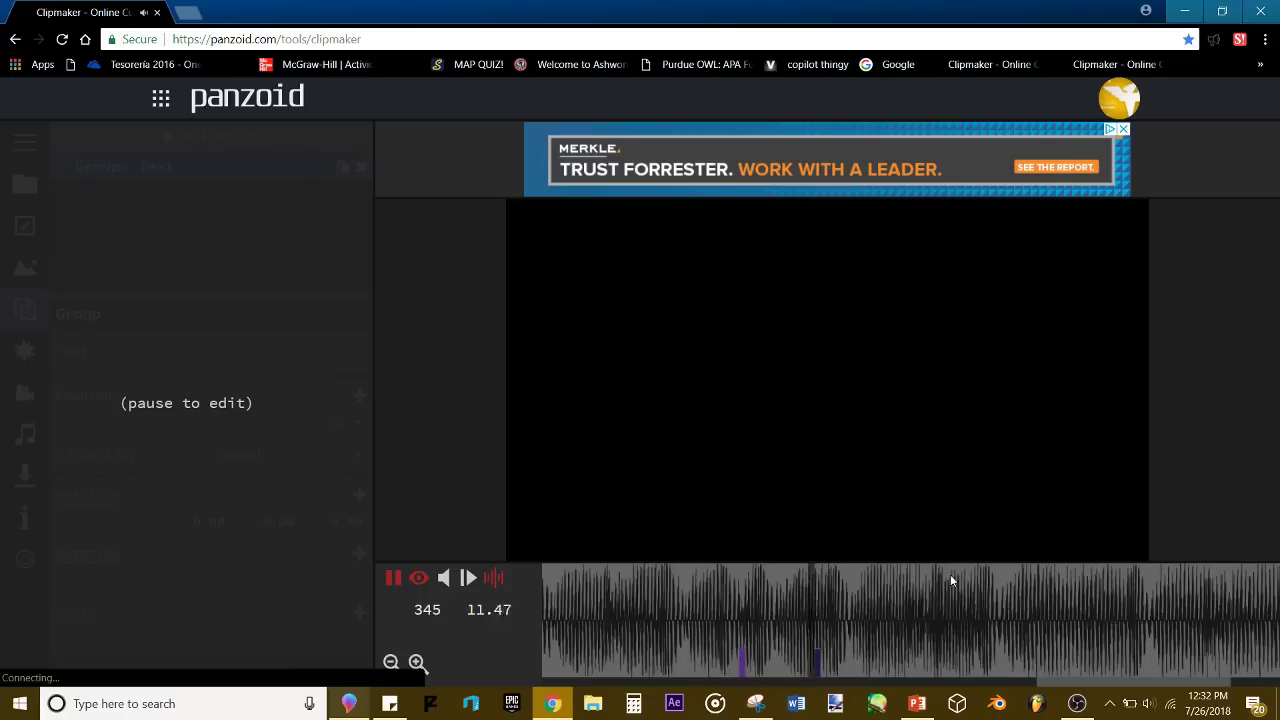
left_click_drag(786, 604, 757, 607)
Step: Replay the first beat and set the Text group's X and Y scale to 0.5 at the frame 250 keyframe
left_click(693, 610)
key("space")
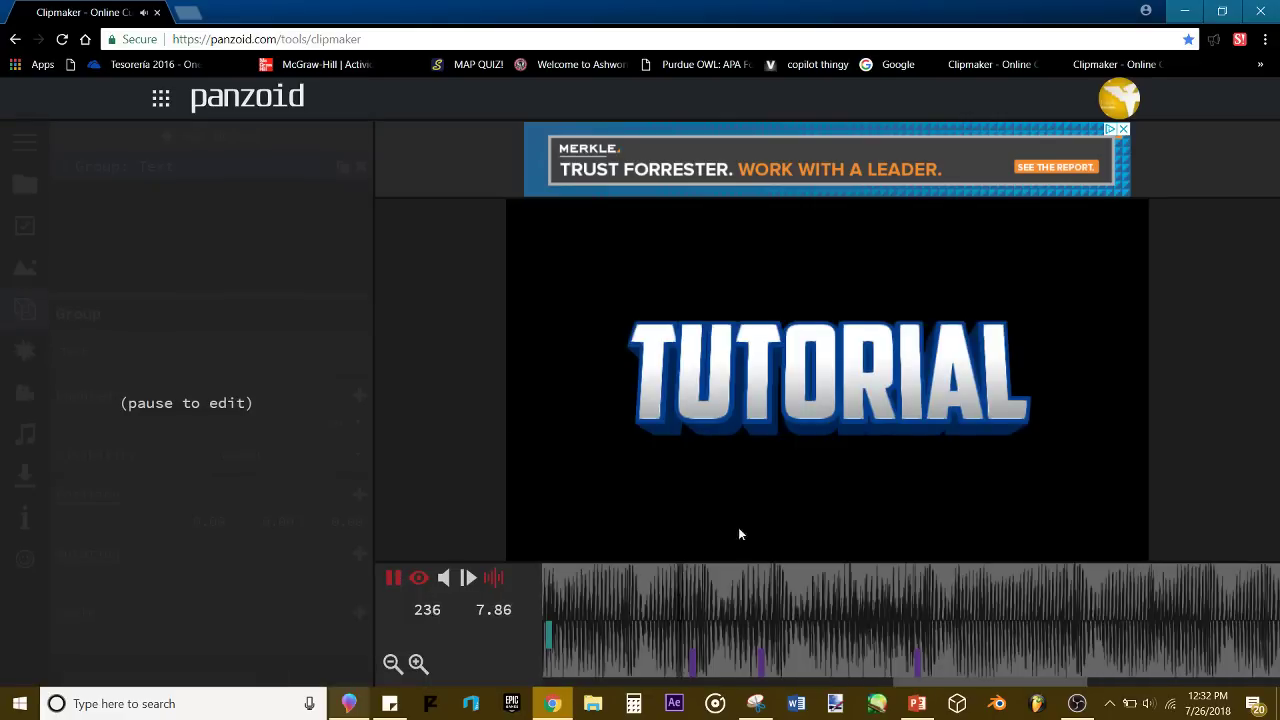
left_click(760, 624)
key("space")
left_click_drag(286, 630, 288, 628)
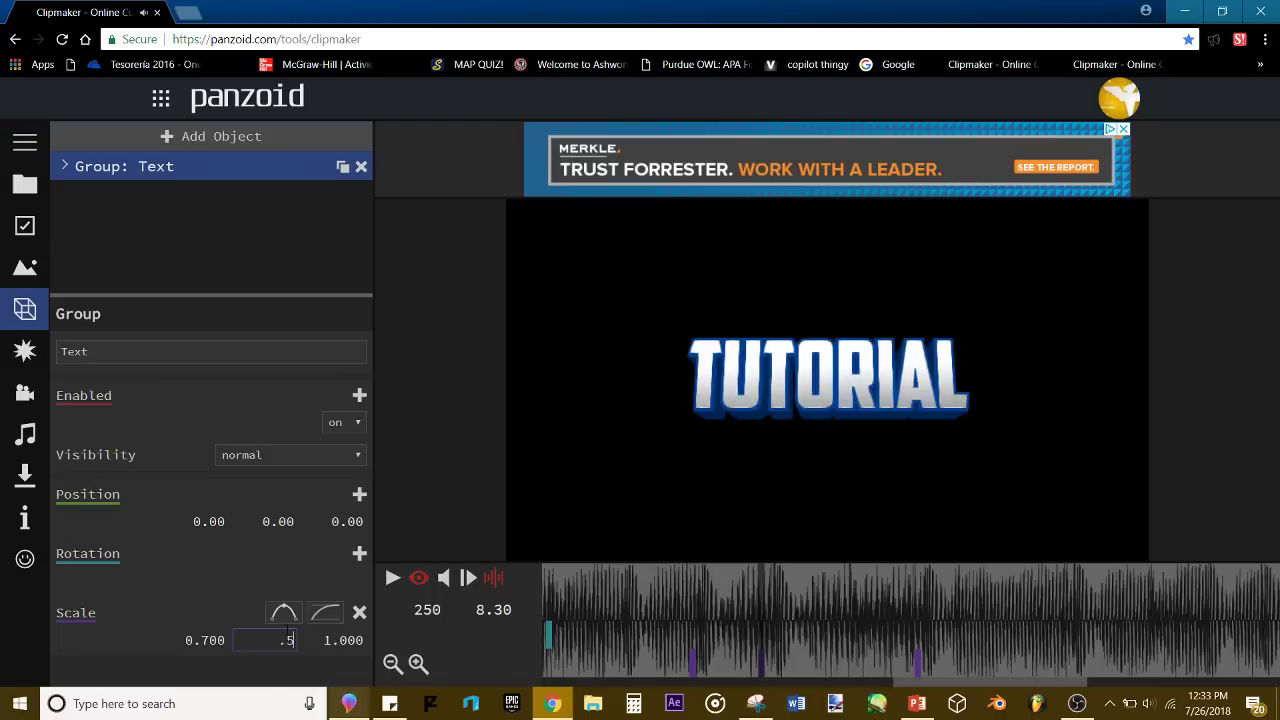
key("Return")
left_click(200, 638)
type(".5")
key("Return")
Step: Replay the shrink-and-grow motion with the music from frame 236 up to about frame 328
left_click(674, 632)
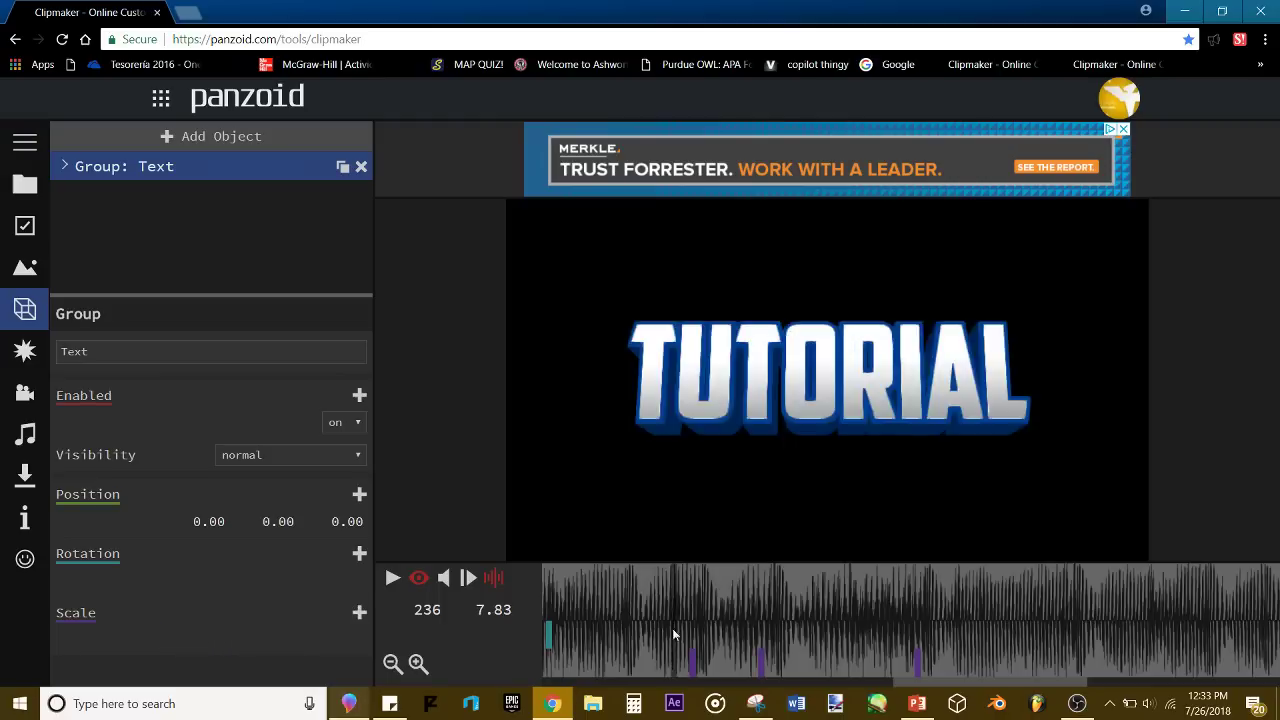
key("space")
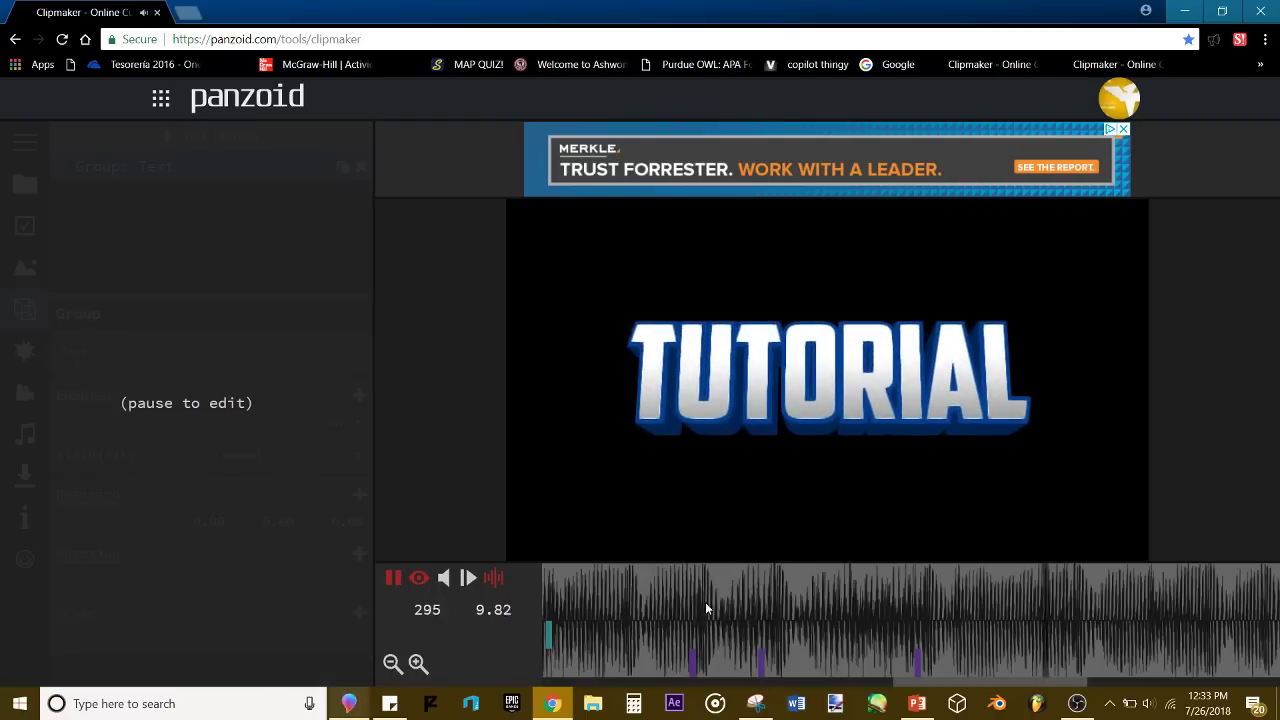
key("space")
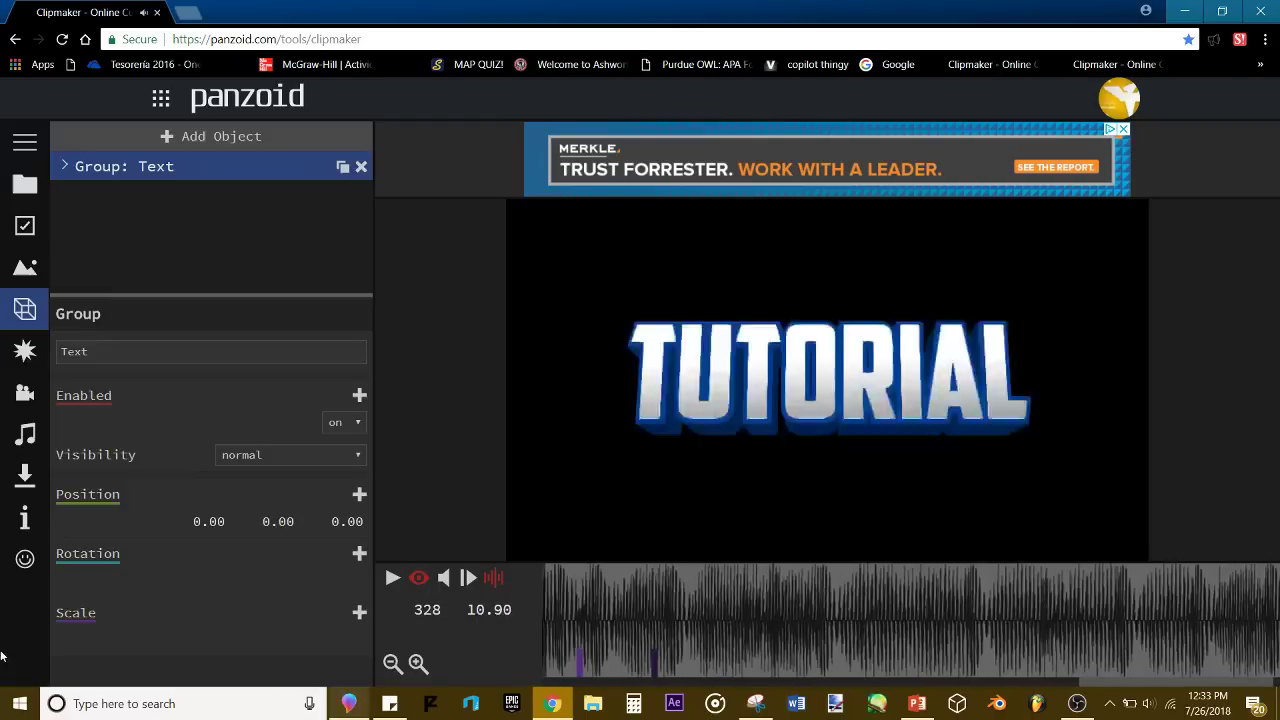
Step: Return to frame 128, add a rectangle shape to the scene, and open its Z position for editing
left_click_drag(1, 656, 20, 654)
left_click_drag(794, 620, 516, 468)
left_click_drag(747, 602, 526, 561)
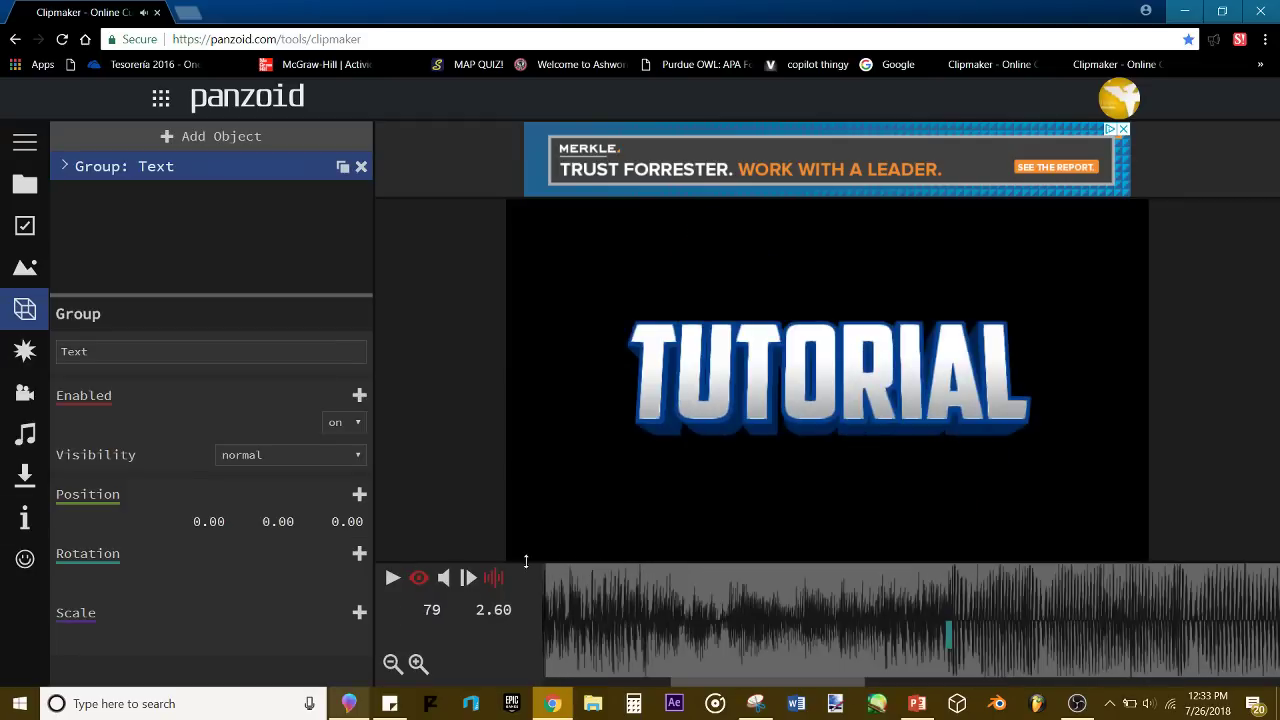
left_click(838, 607)
left_click(94, 133)
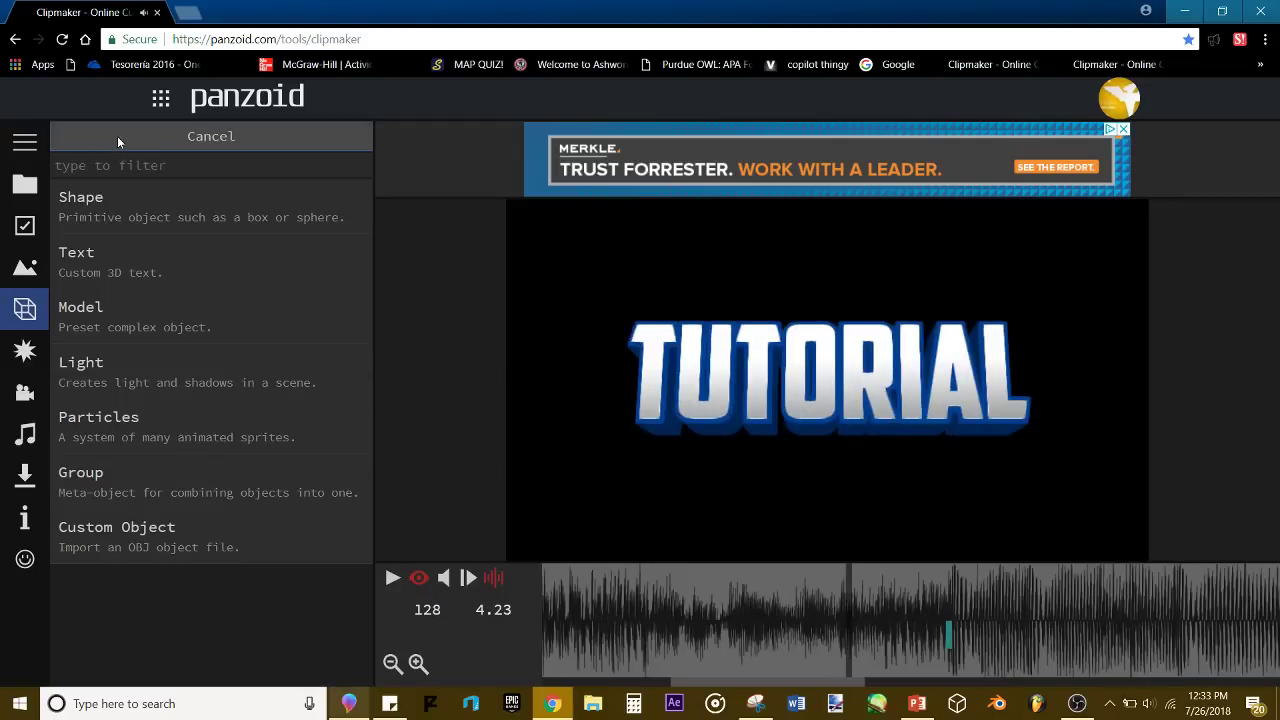
left_click(120, 136)
left_click(139, 136)
left_click(124, 210)
left_click(129, 266)
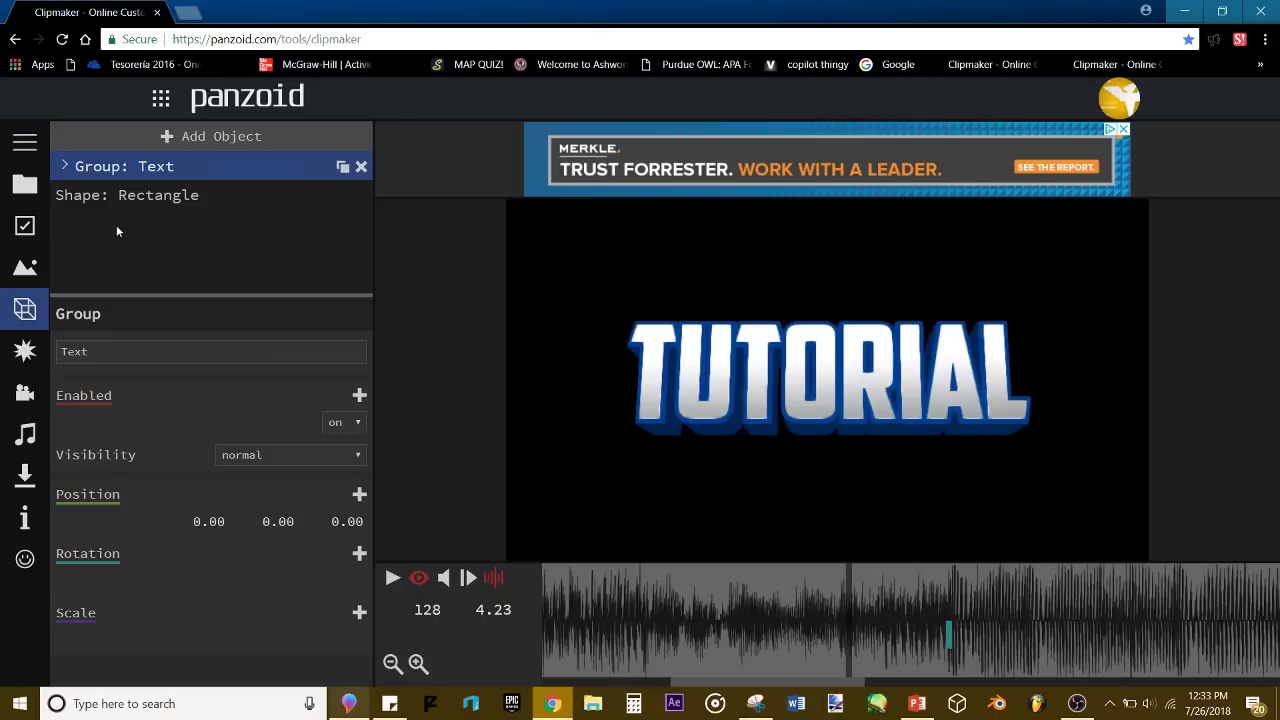
left_click(338, 440)
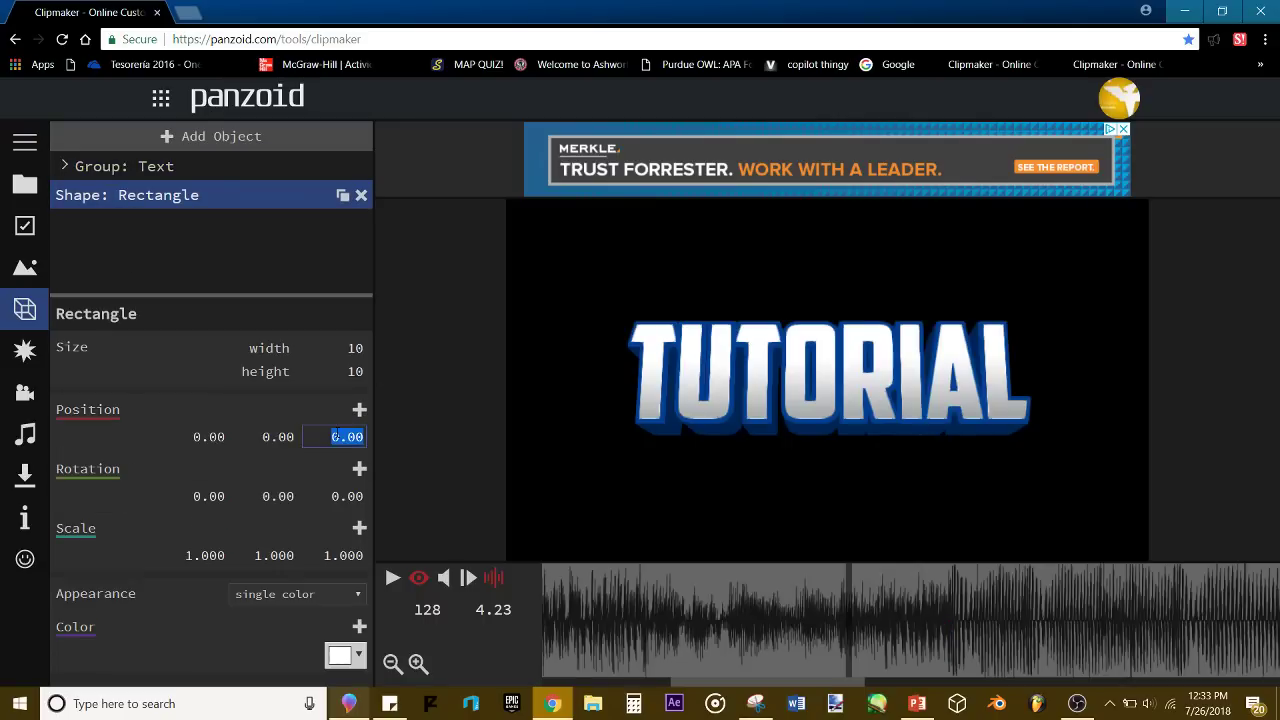
Step: Set the rectangle's width and height to 500 and check how it sits behind the text in the free editor view
left_click(357, 348)
type("5")
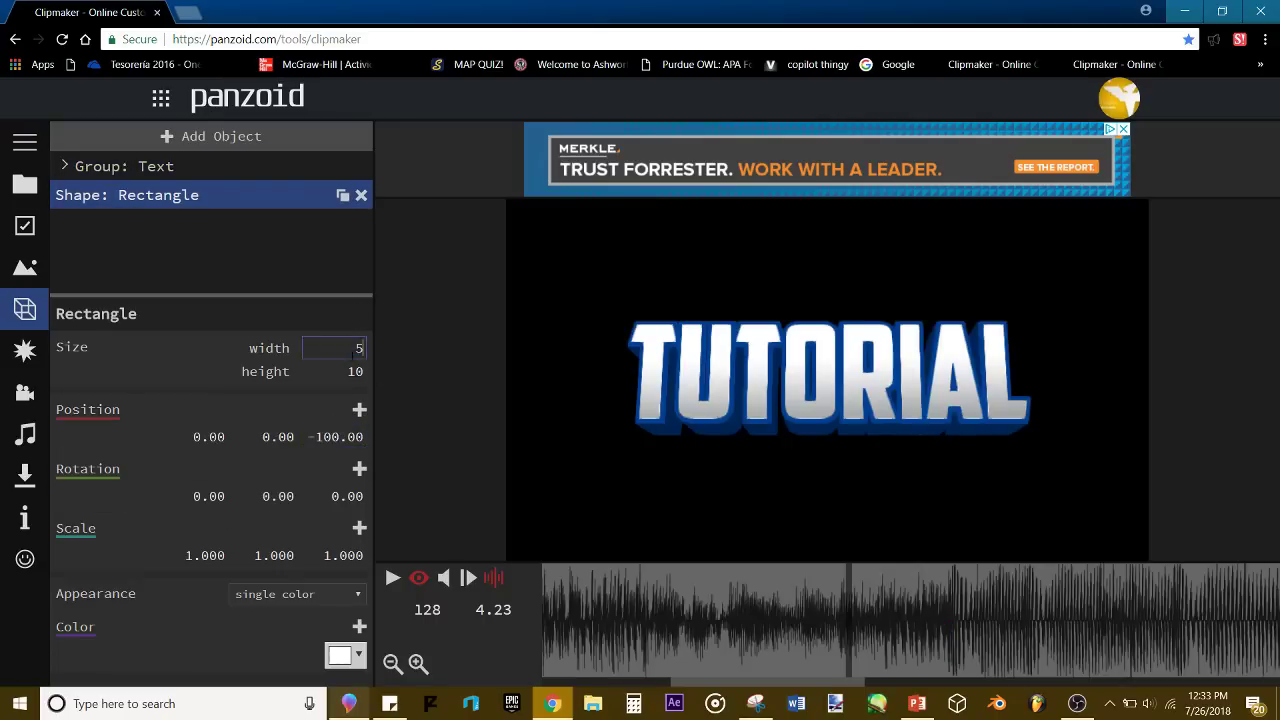
type("000")
key("Return")
type("500")
key("Return")
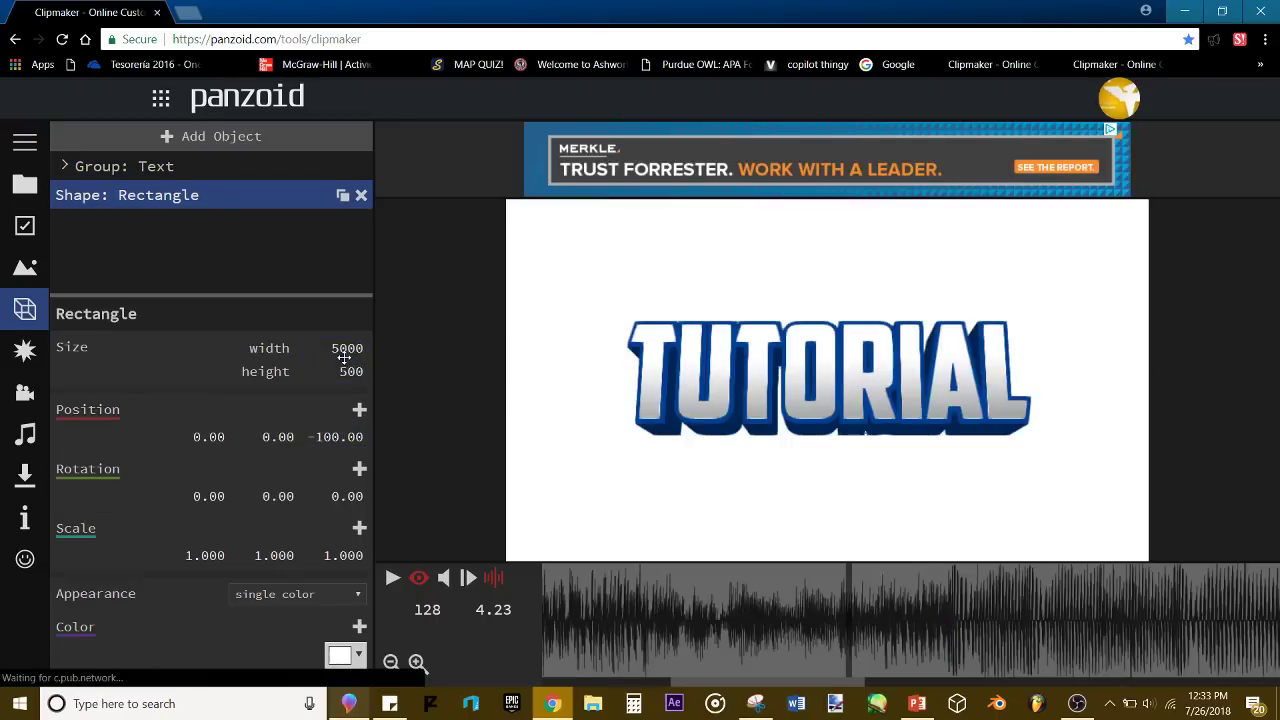
left_click(350, 348)
type("500")
key("Return")
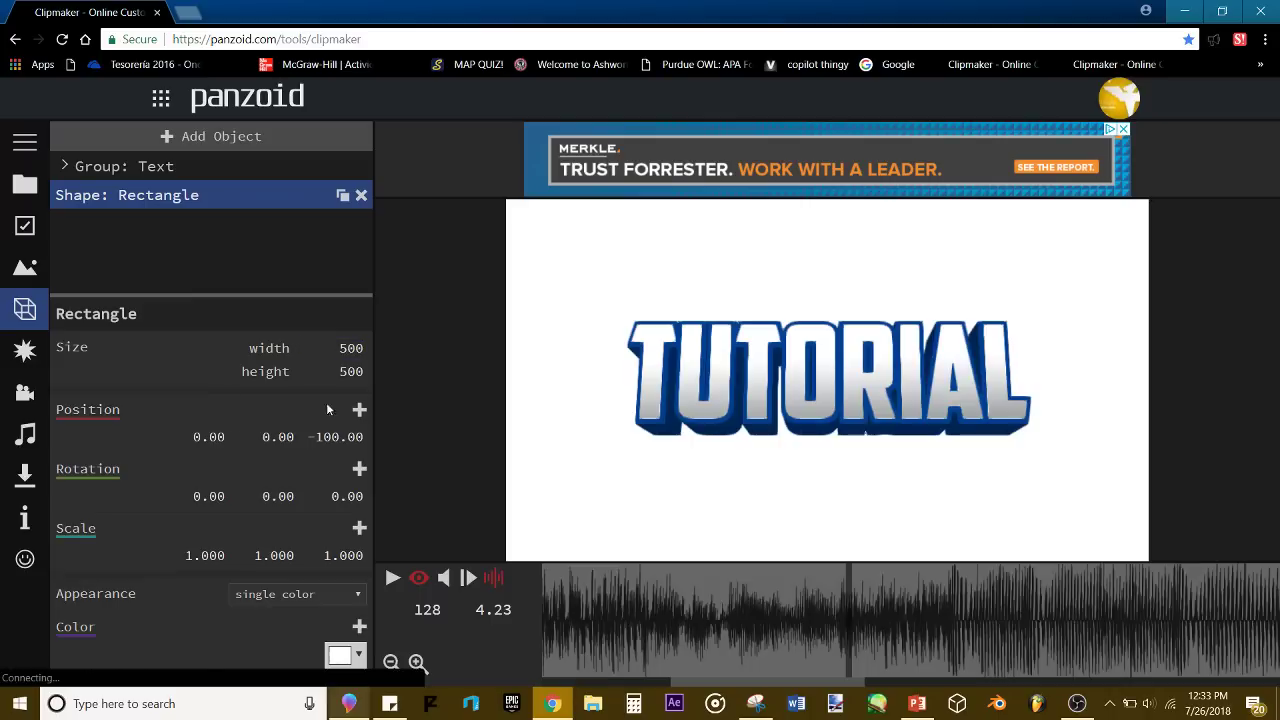
left_click(419, 580)
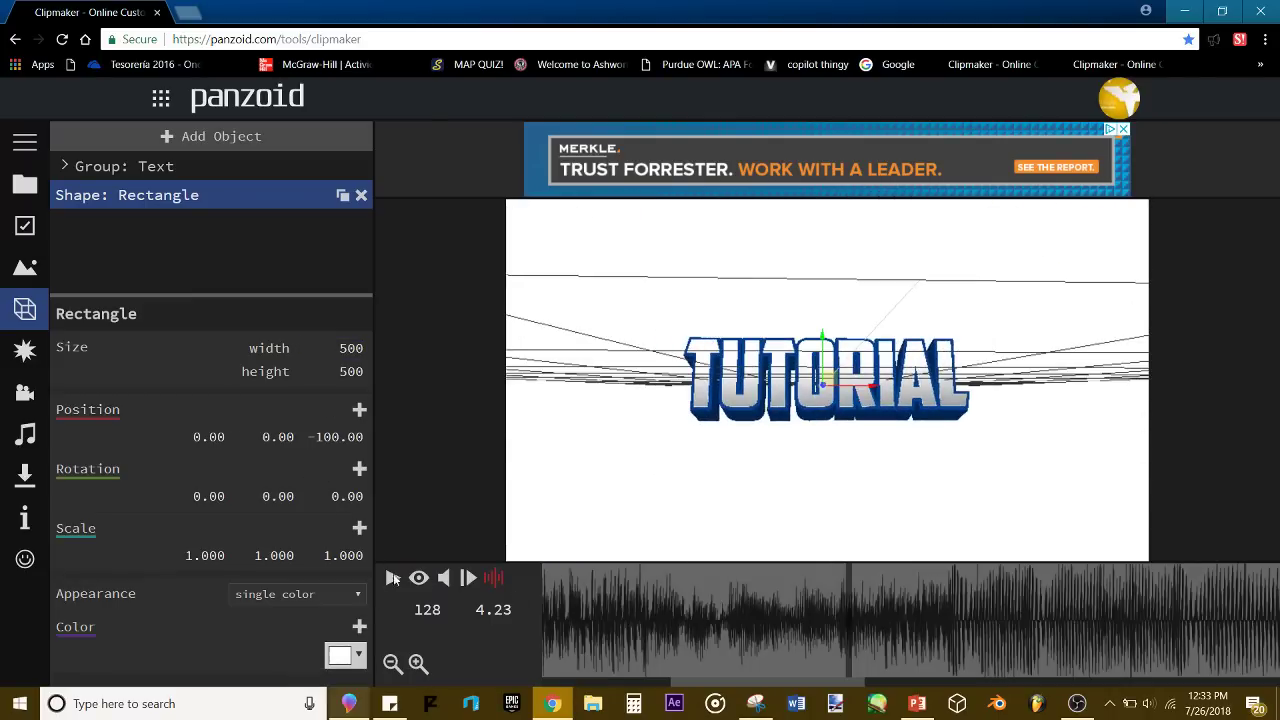
left_click(419, 580)
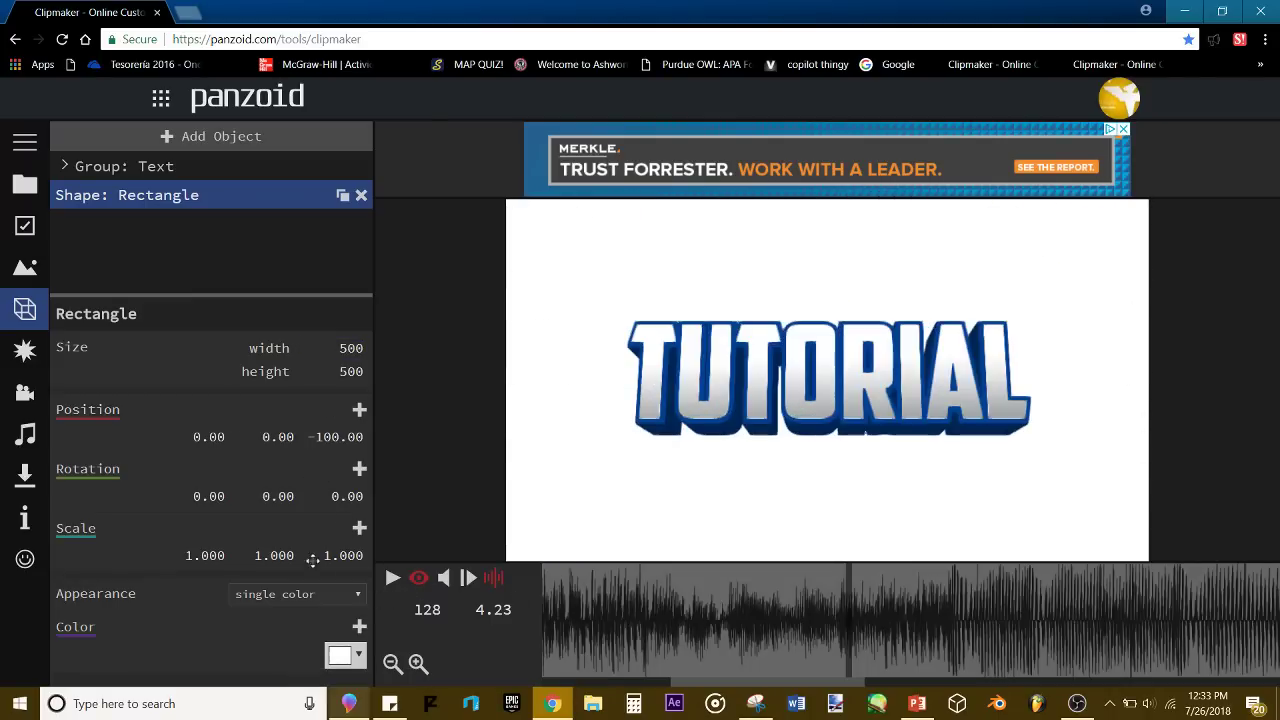
Step: Change the rectangle's single color to a light lavender blue
left_click(337, 657)
left_click(429, 477)
left_click(445, 474)
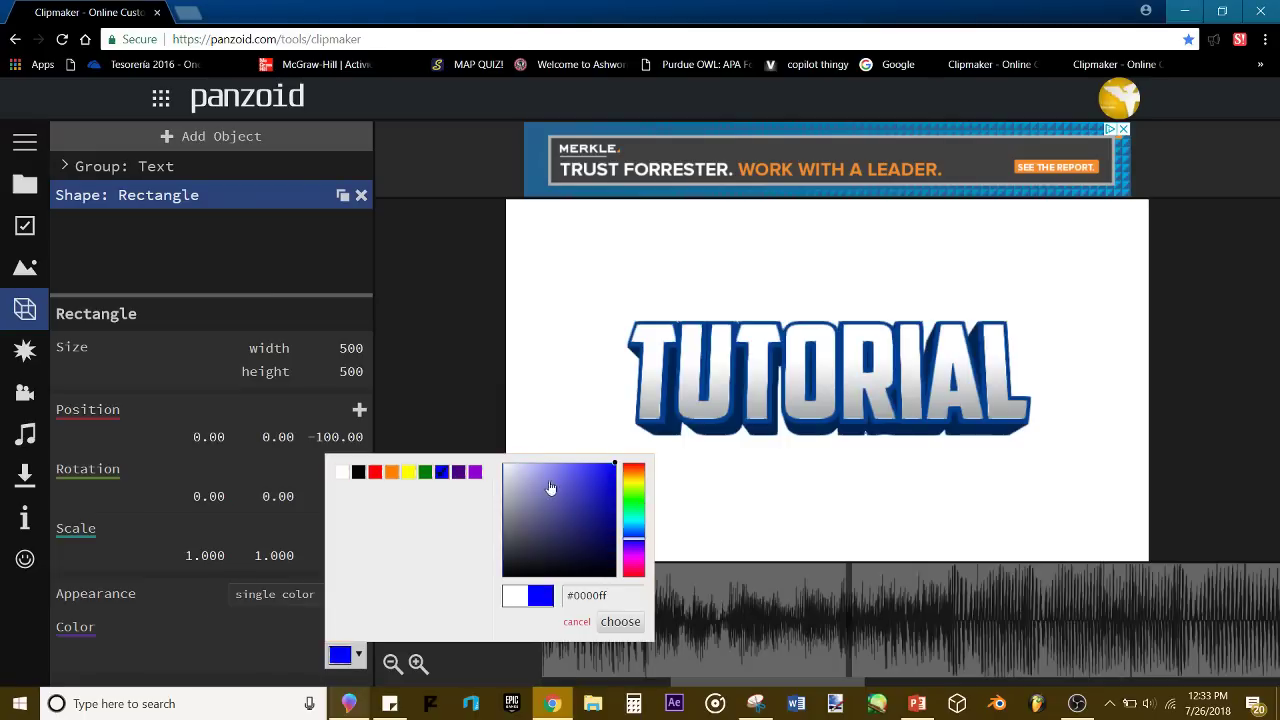
left_click_drag(551, 491, 573, 432)
left_click(362, 652)
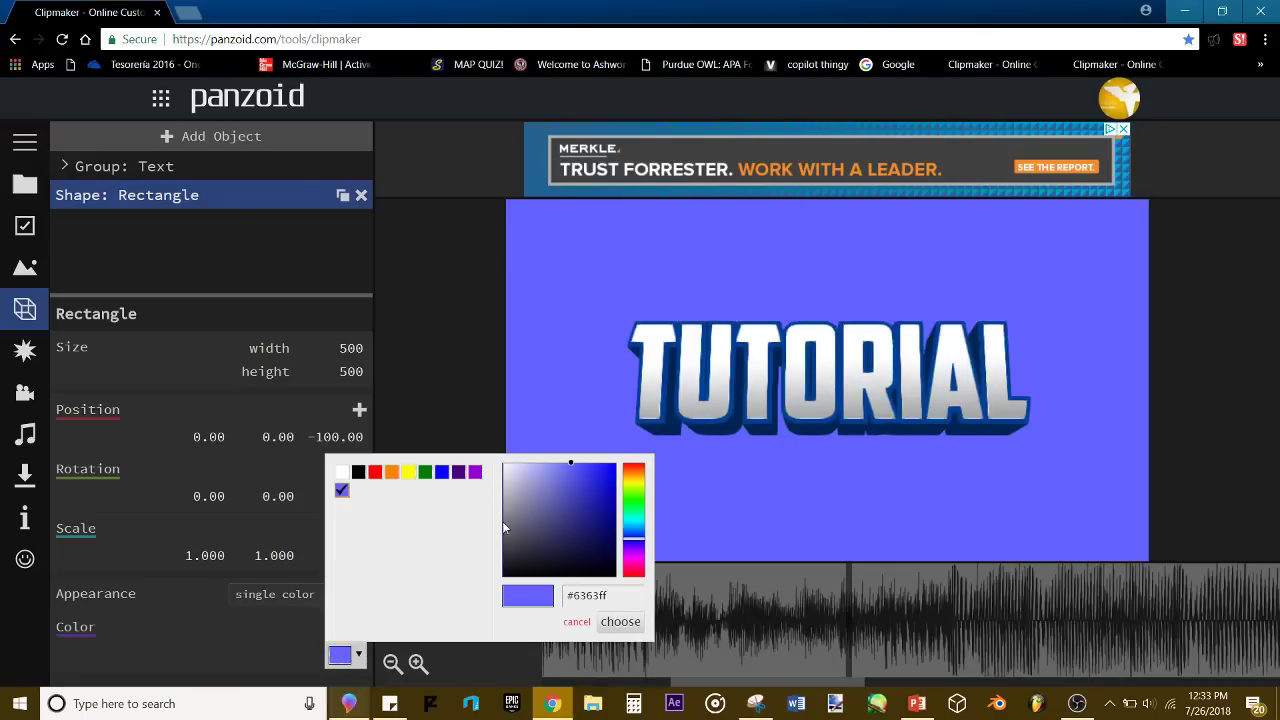
left_click_drag(502, 521, 542, 428)
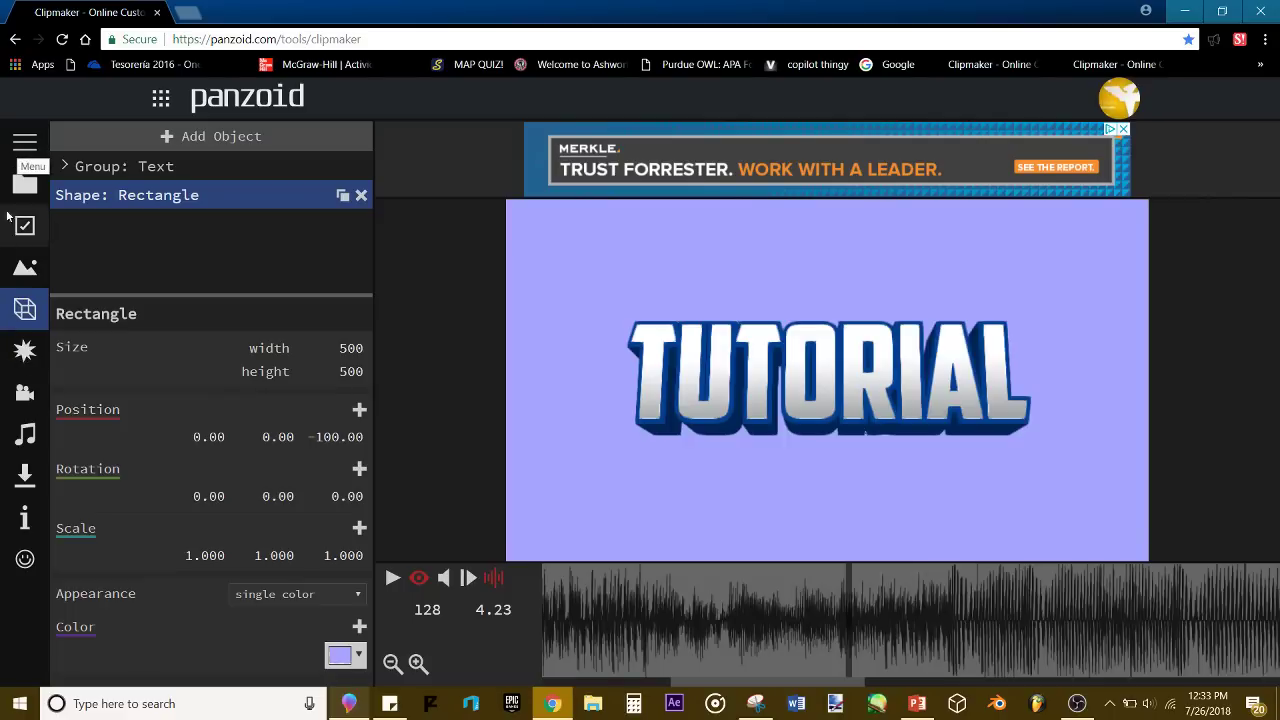
Step: Add a Radial Blur effect to the scene and set its density to 0
left_click(23, 143)
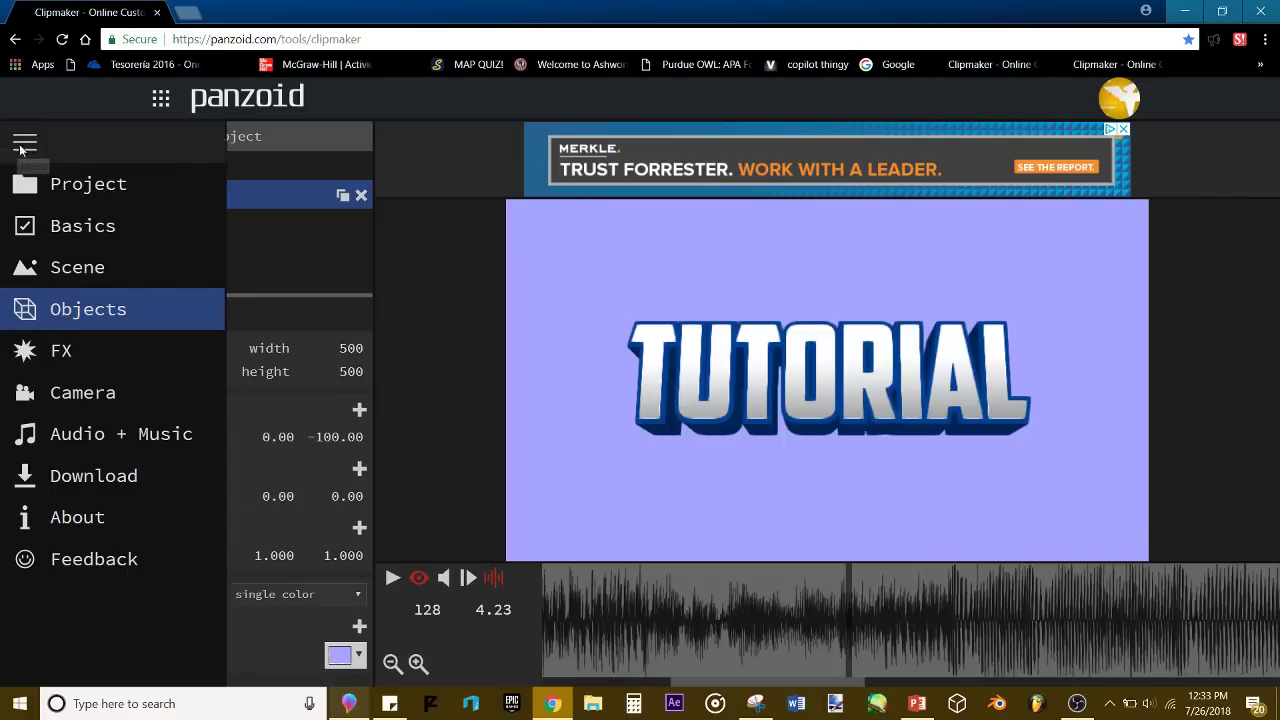
left_click(64, 348)
left_click(165, 140)
type("radial")
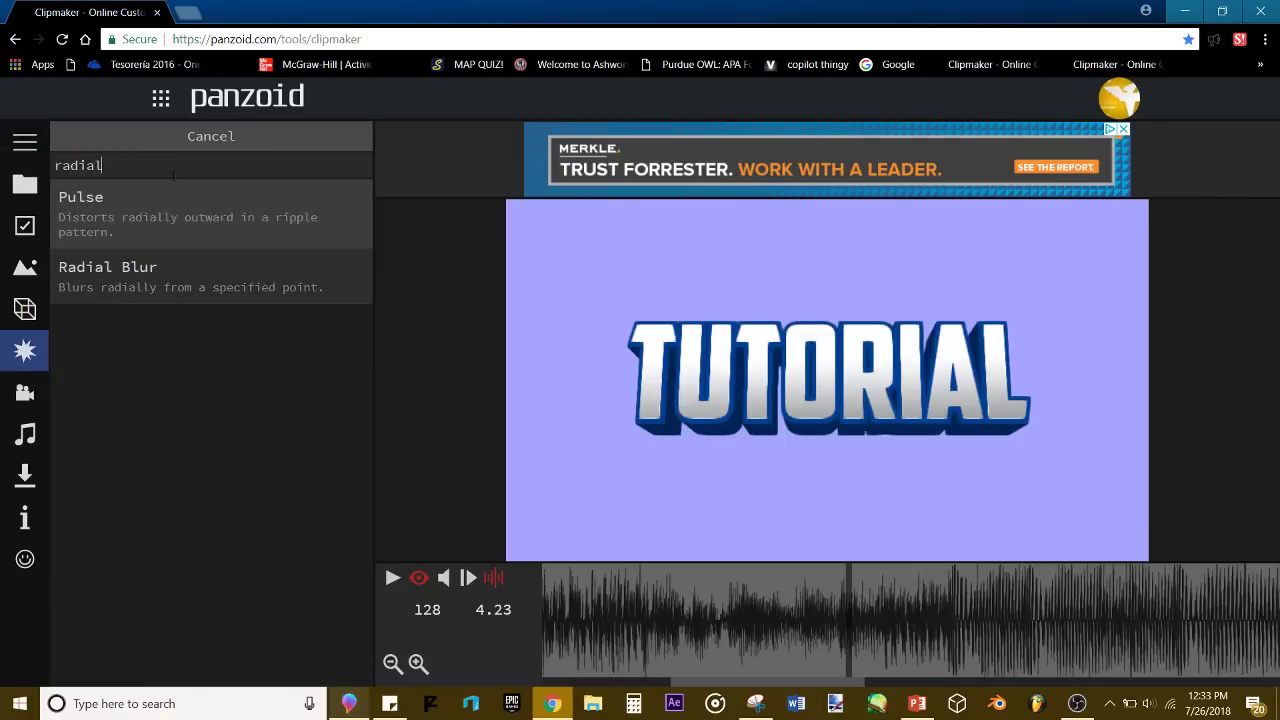
left_click(120, 275)
left_click(218, 195)
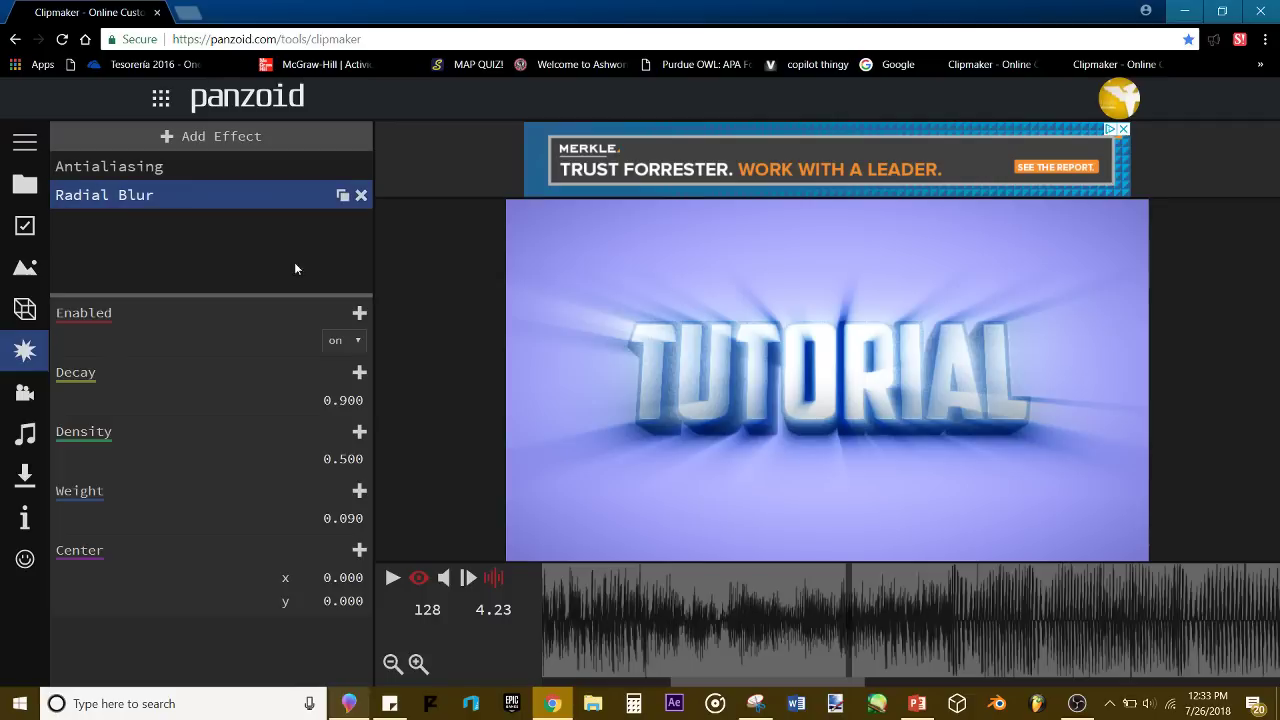
left_click_drag(350, 458, 352, 455)
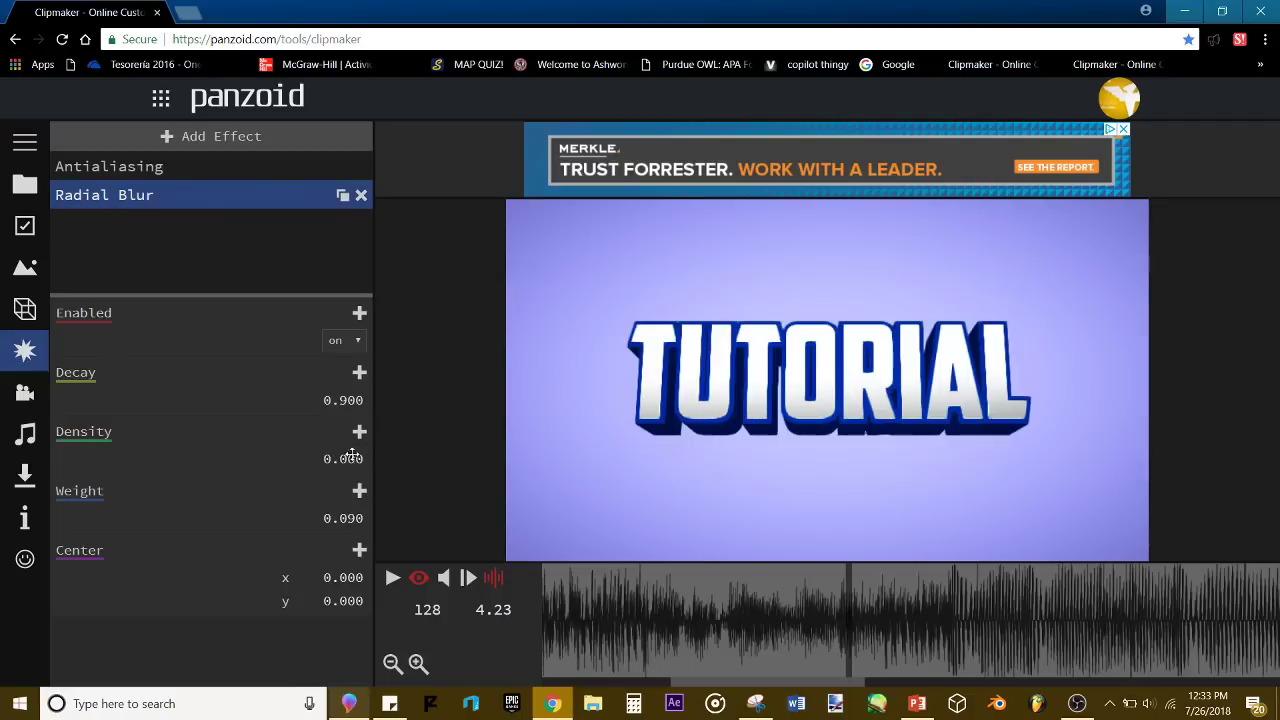
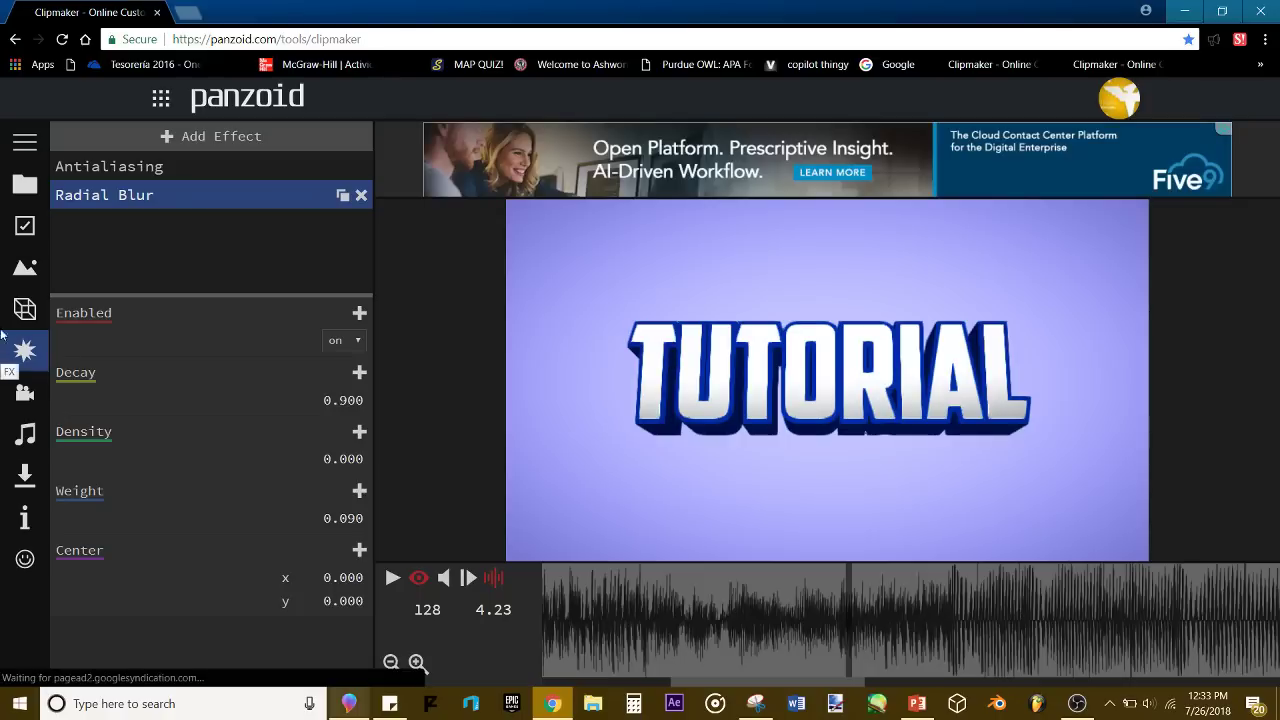
Step: Open the camera animation settings
left_click(25, 138)
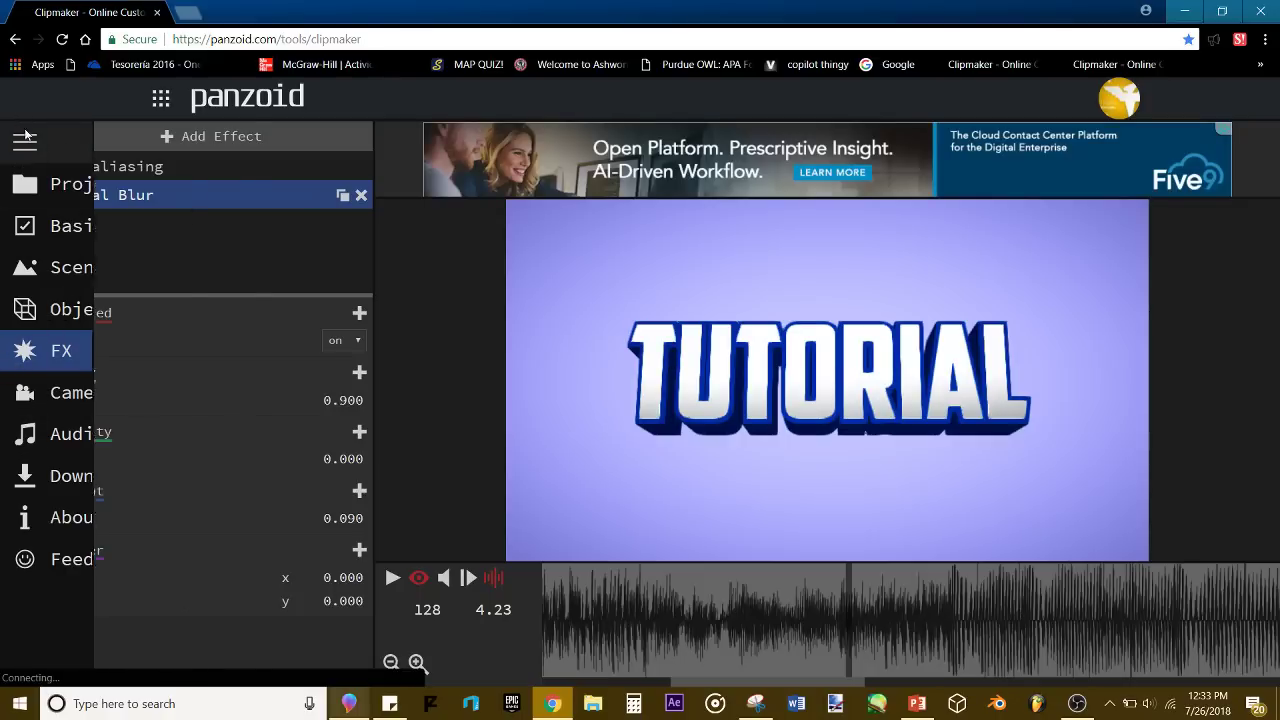
left_click(89, 404)
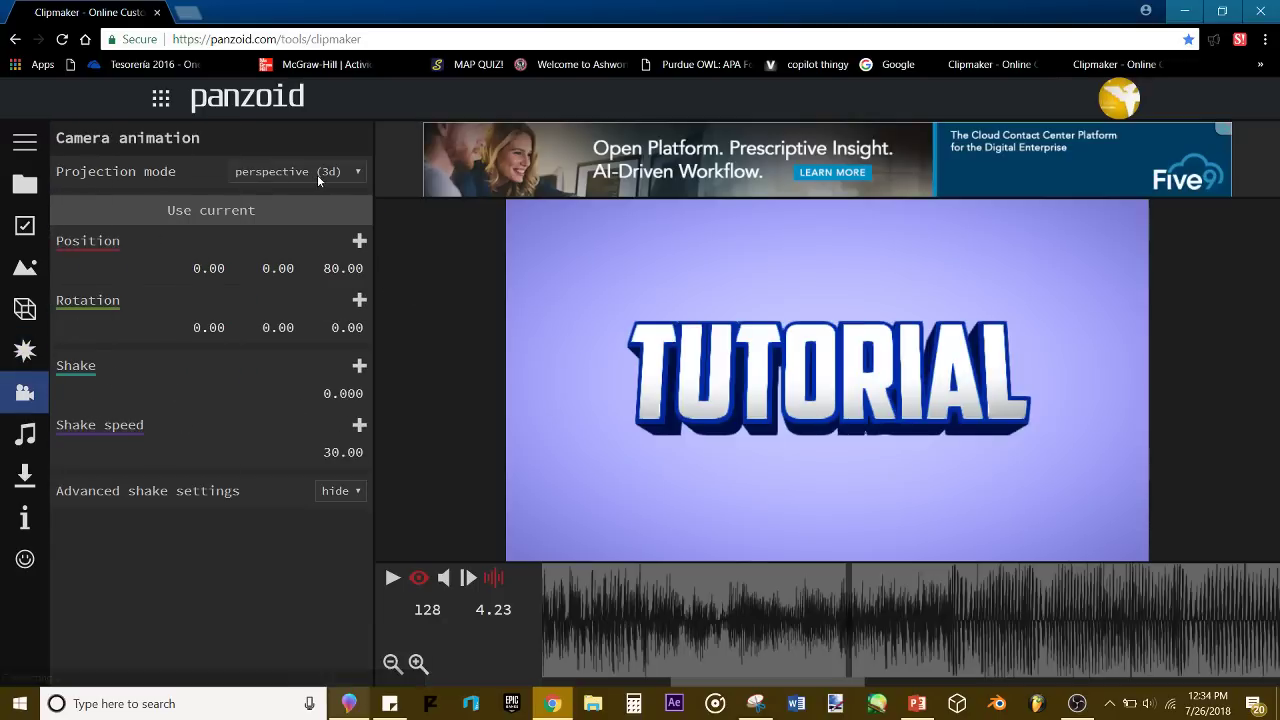
Step: Try the orthographic (2d) projection mode on the camera and switch back to perspective (3d)
left_click(262, 174)
left_click(274, 191)
key("Down")
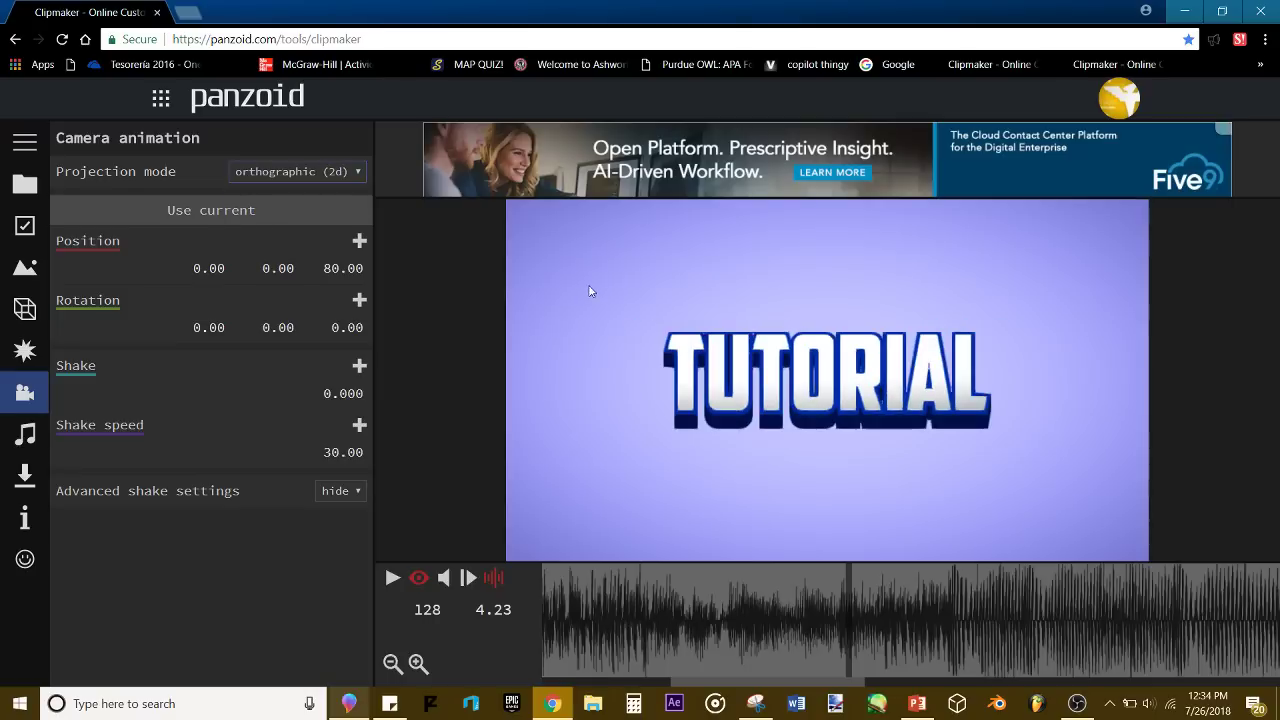
left_click(262, 172)
left_click(265, 181)
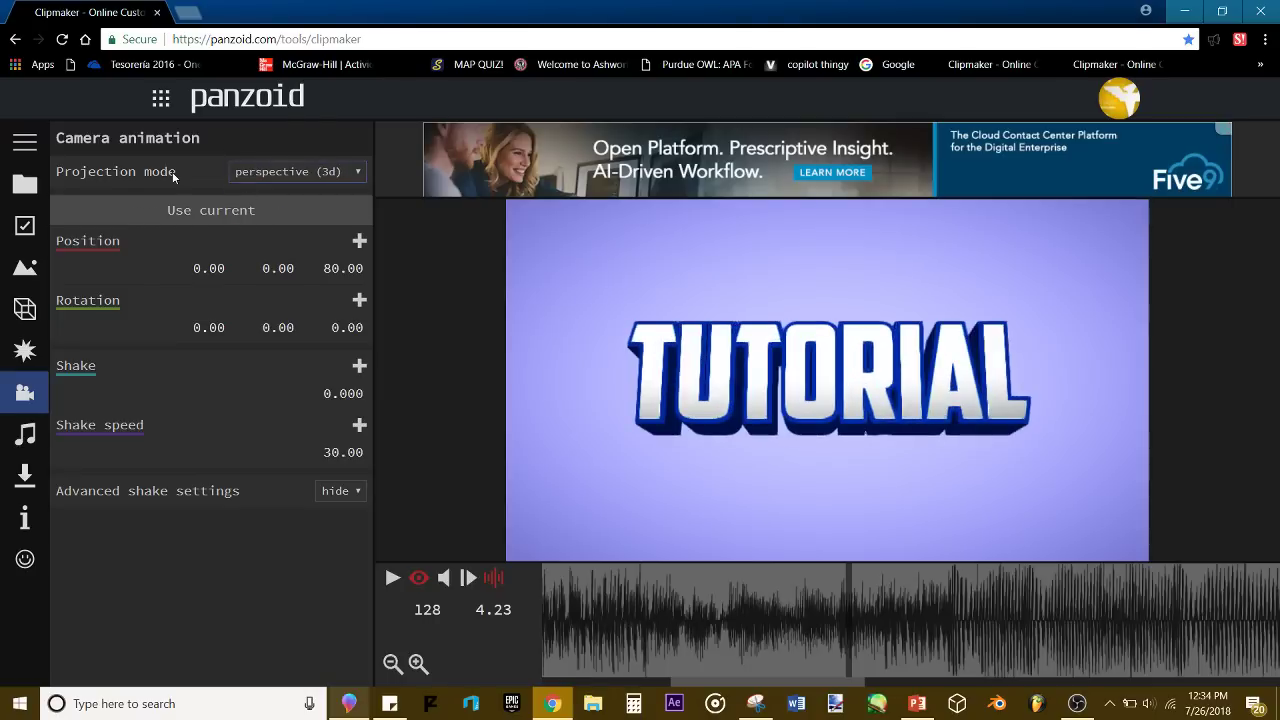
Step: Try using the current editor view for the camera, and remove the resulting position and rotation keyframes
left_click(419, 578)
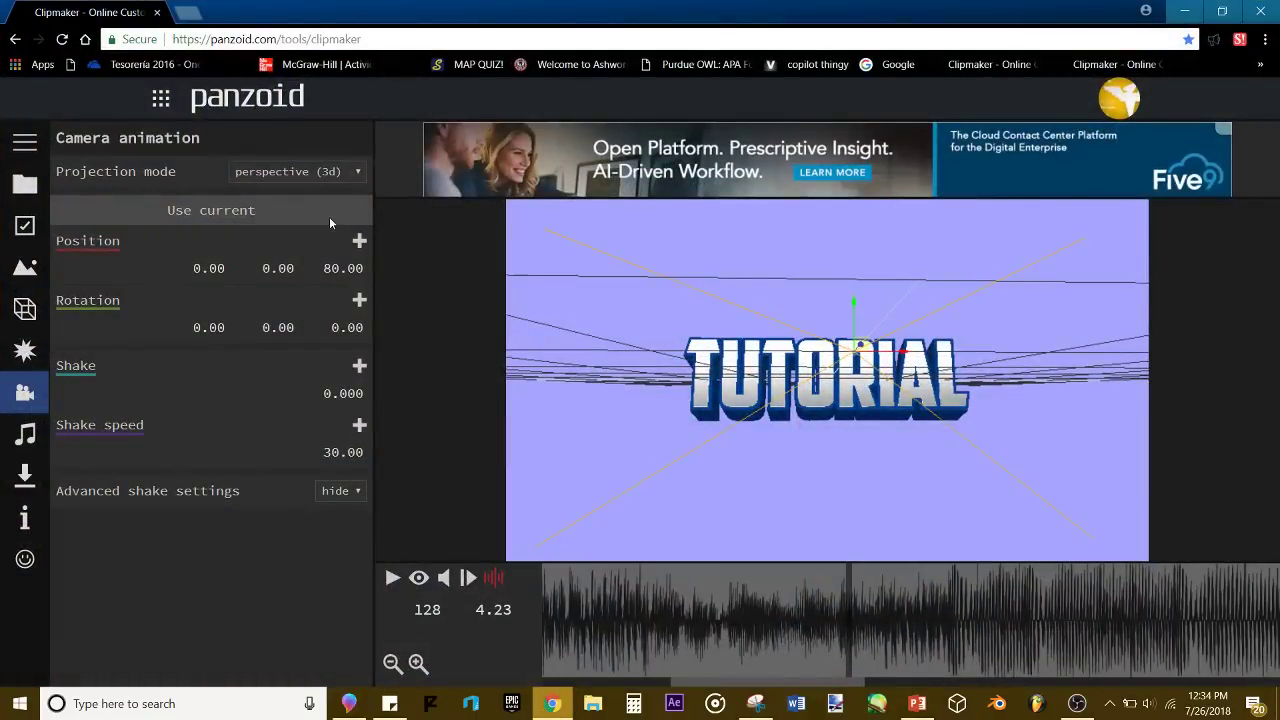
left_click(329, 216)
left_click(419, 578)
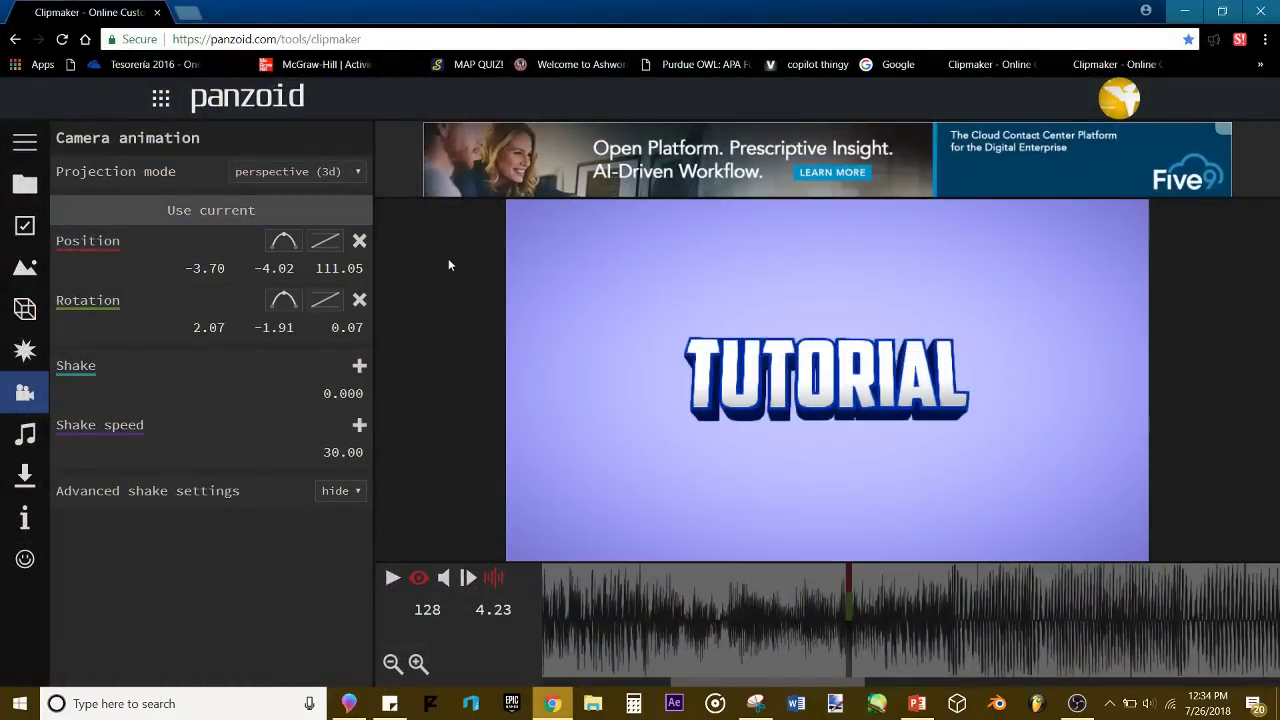
left_click(359, 299)
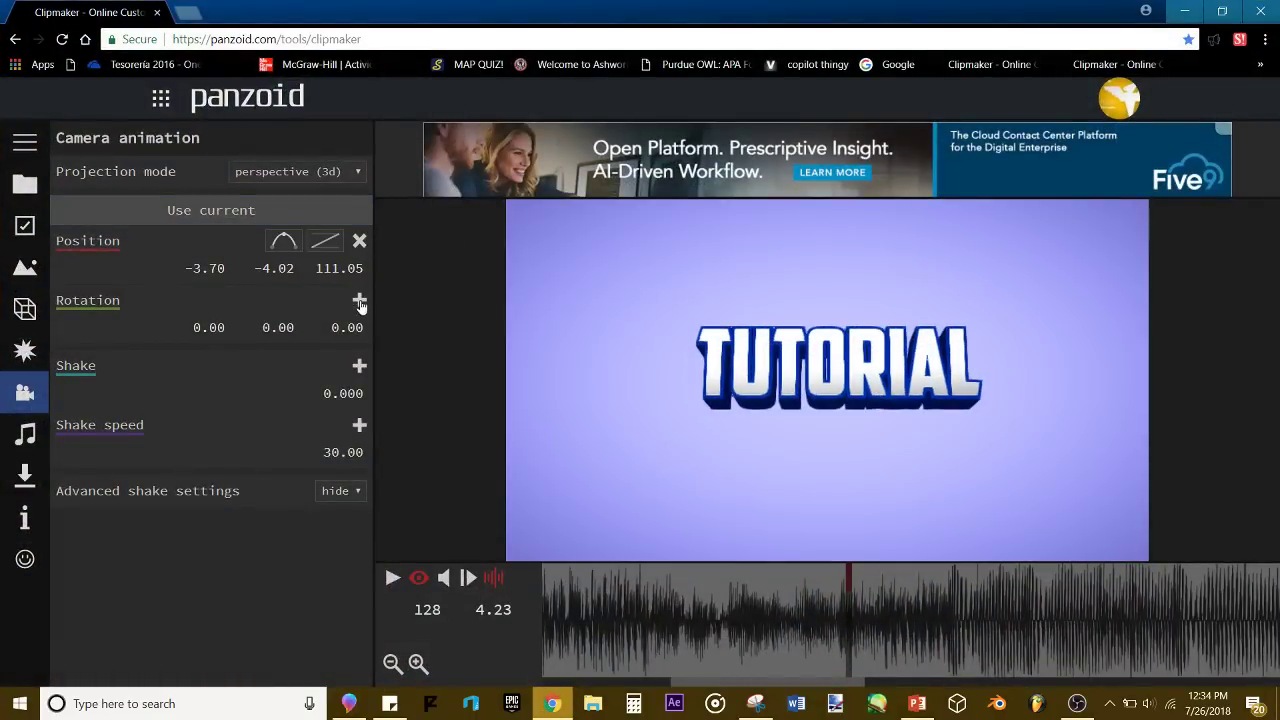
left_click(359, 242)
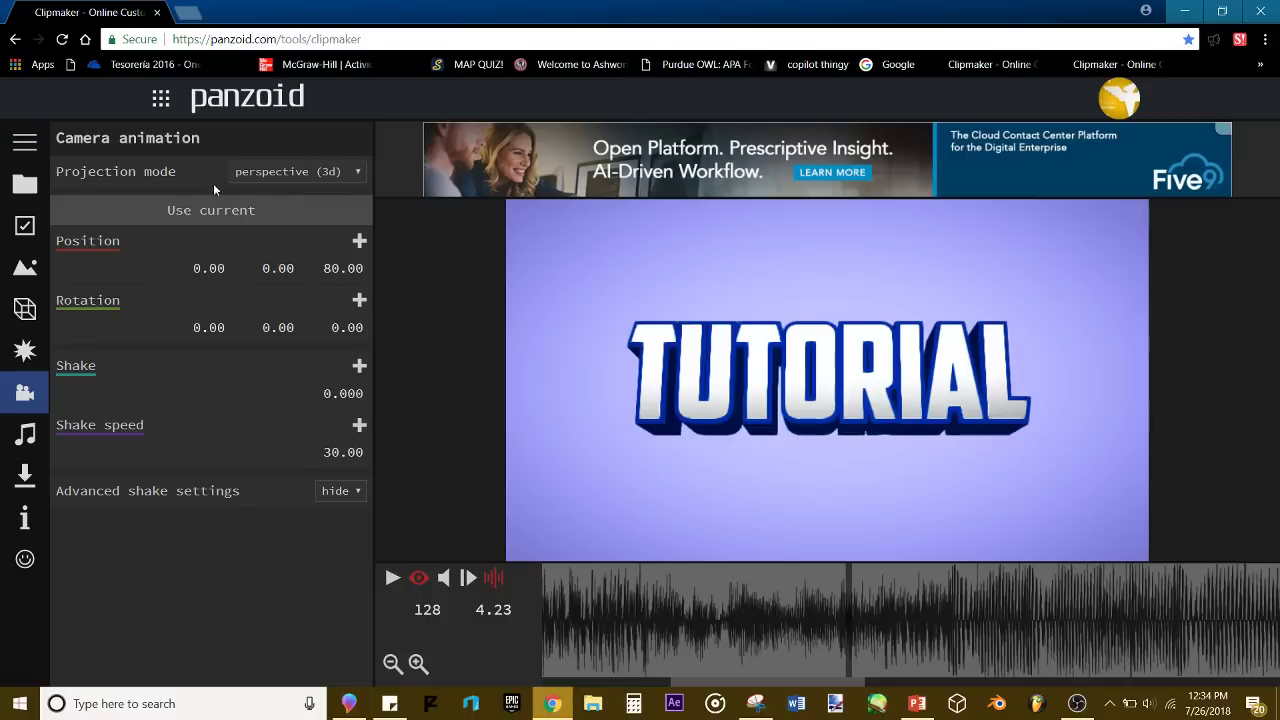
left_click(236, 210)
left_click(359, 300)
left_click(359, 241)
Step: Orbit the editor view to a steep side angle on the text and apply it as the camera's position and rotation
left_click(414, 577)
scroll(686, 334, "up", 3)
scroll(740, 352, "down", 5)
left_click_drag(686, 334, 543, 363)
scroll(697, 350, "up", 5)
left_click_drag(589, 309, 447, 372)
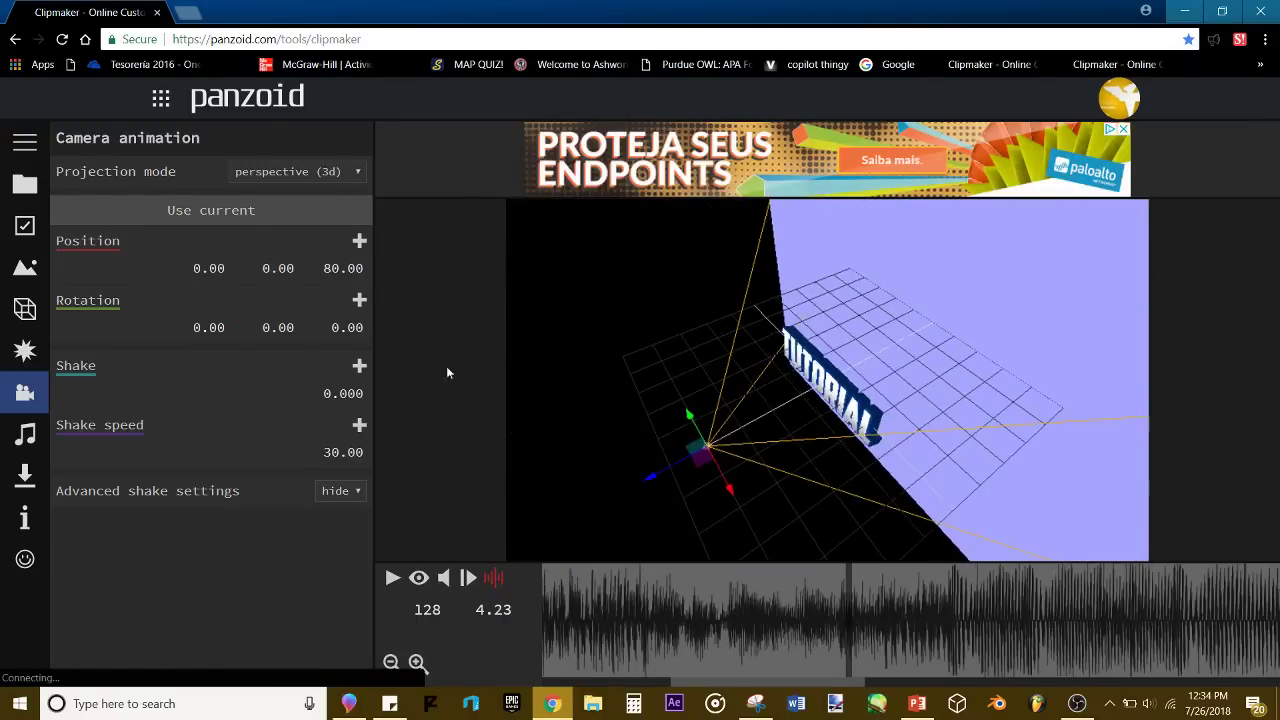
left_click(279, 207)
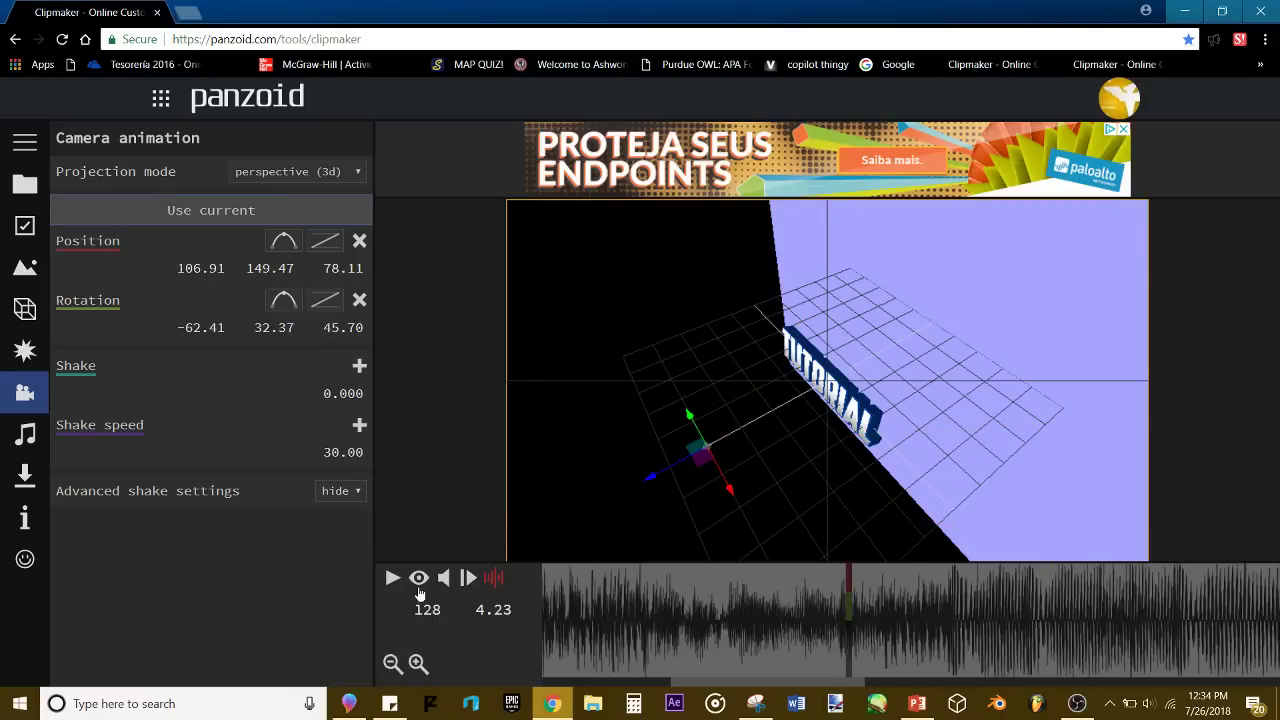
Step: Preview the angled camera view, and delete its position and rotation keyframes at frame 128
left_click(419, 580)
left_click_drag(638, 626, 546, 620)
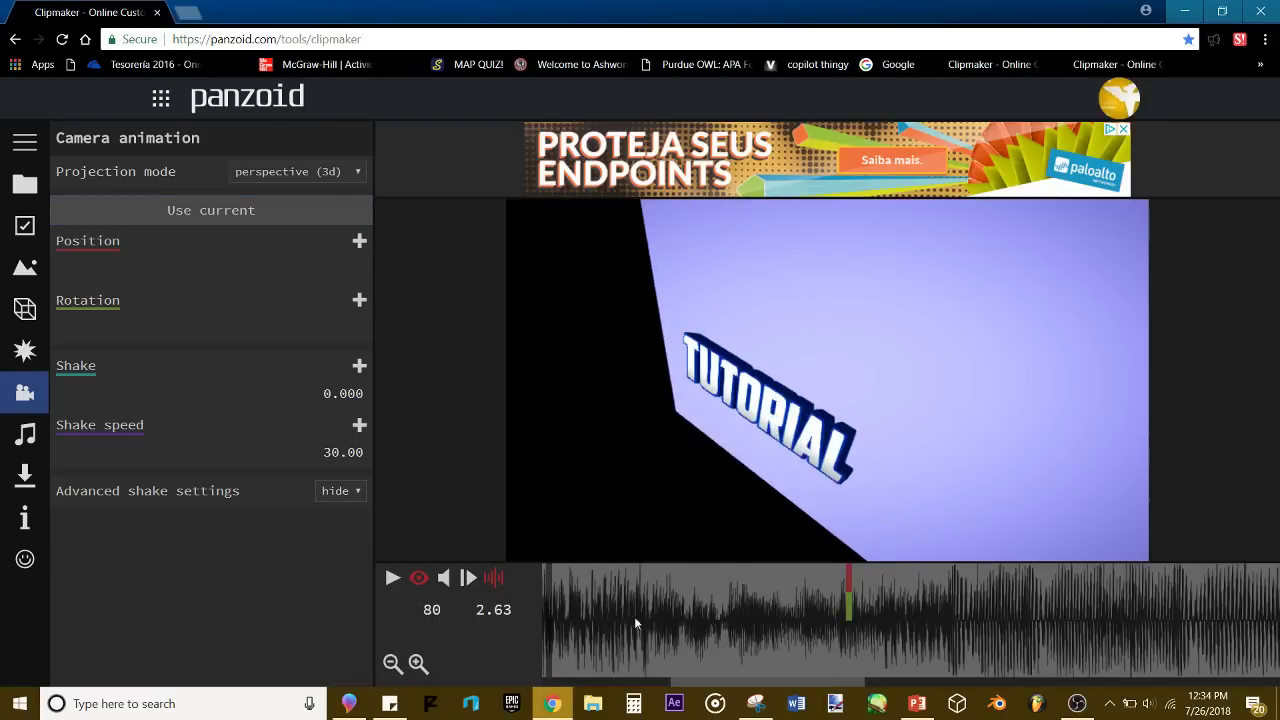
key("space")
left_click(1013, 592)
left_click(1018, 593)
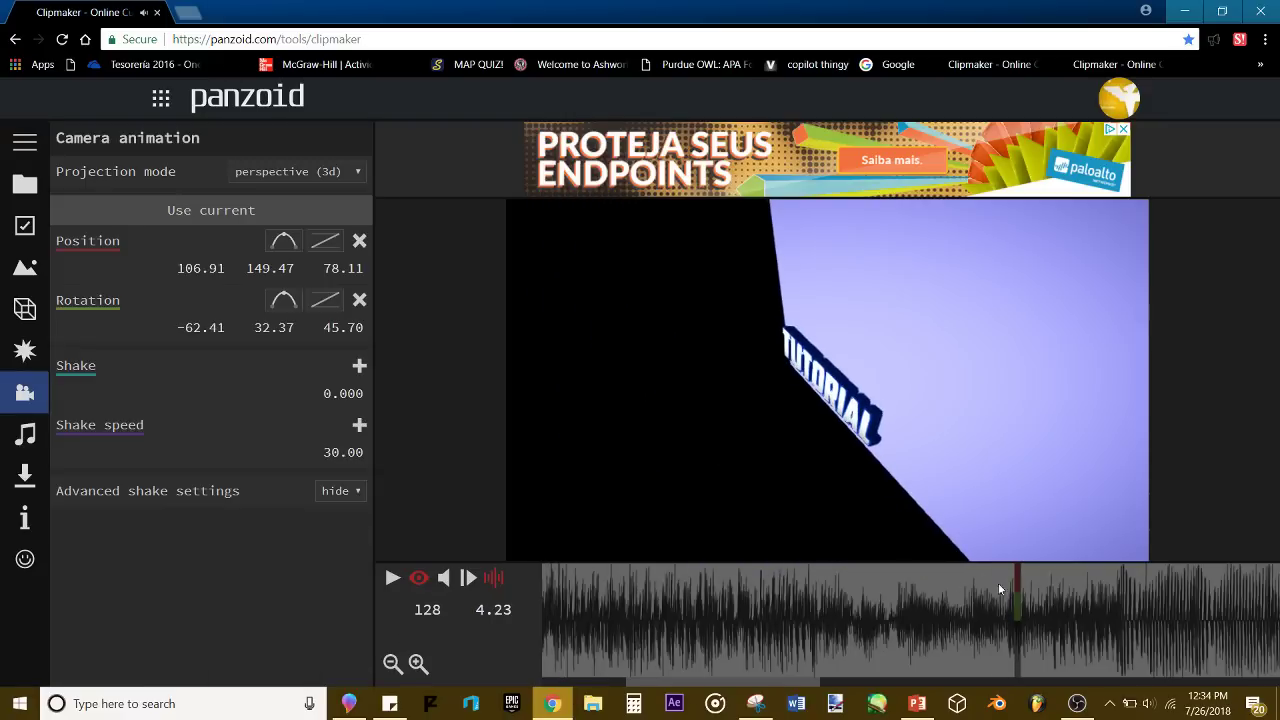
left_click(359, 241)
left_click(359, 300)
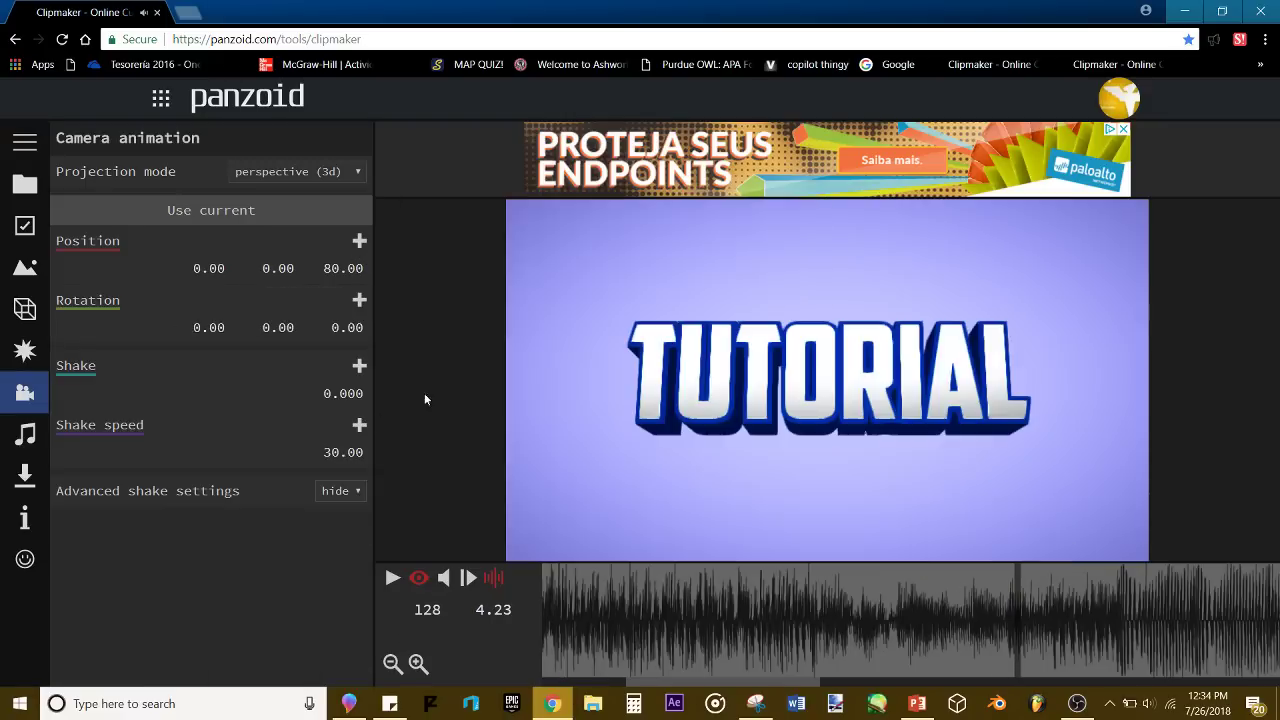
Step: Inspect the camera's framing of the scene in the editor view, and preview the clip from the camera up to frame 142
left_click(429, 577)
left_click_drag(826, 313, 820, 400)
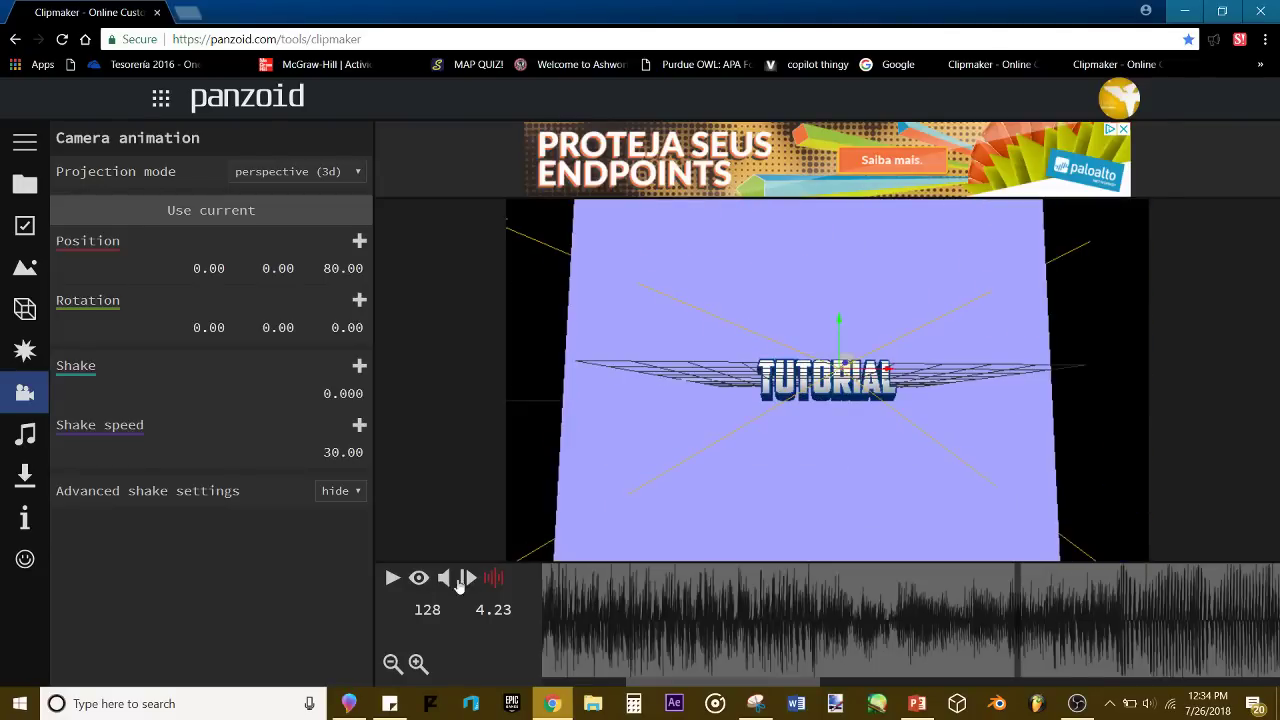
left_click(418, 577)
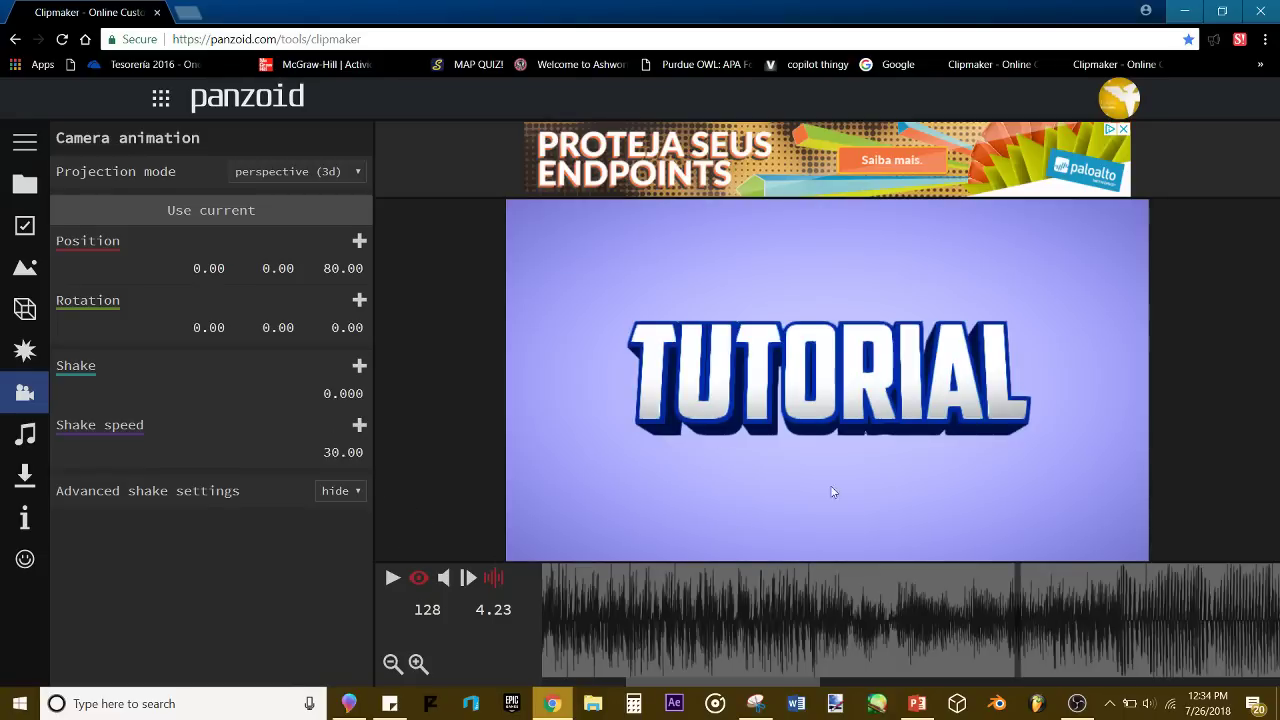
key("space")
left_click(1107, 593)
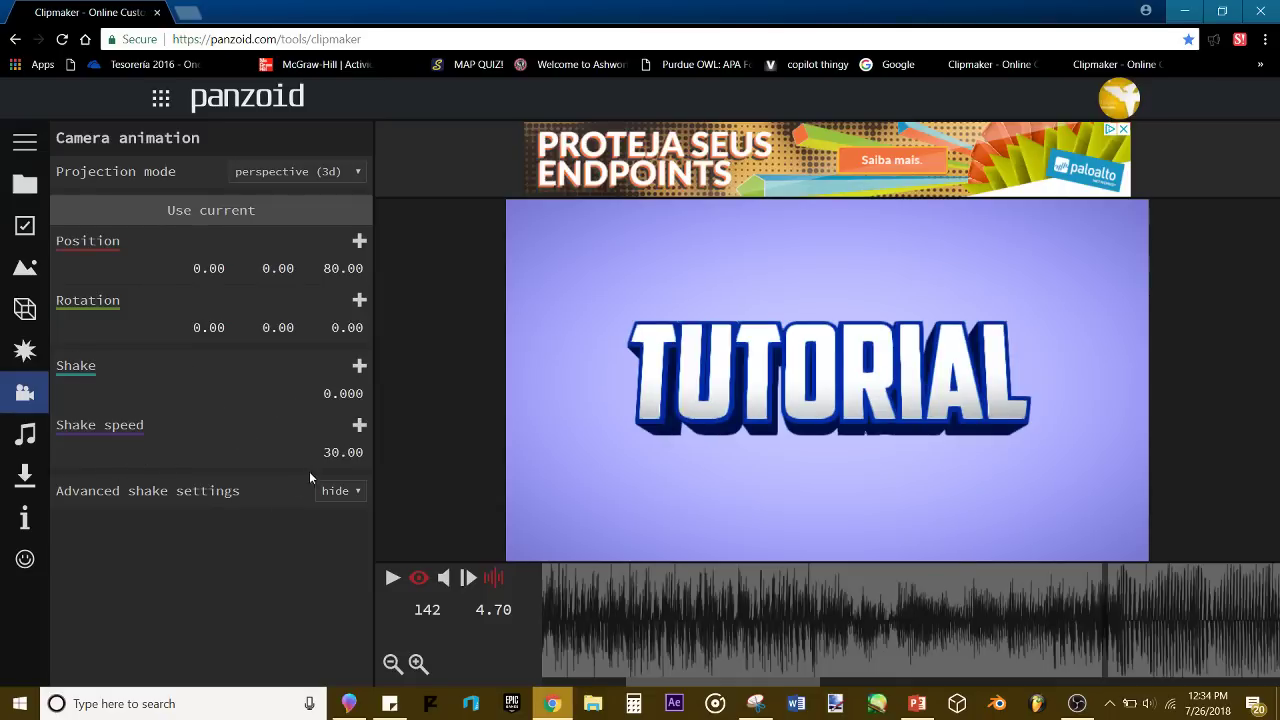
Step: Set the camera's shake speed to 4.5 and shake to 0.02, and play the clip to preview the motion
left_click(336, 456)
type("4.5")
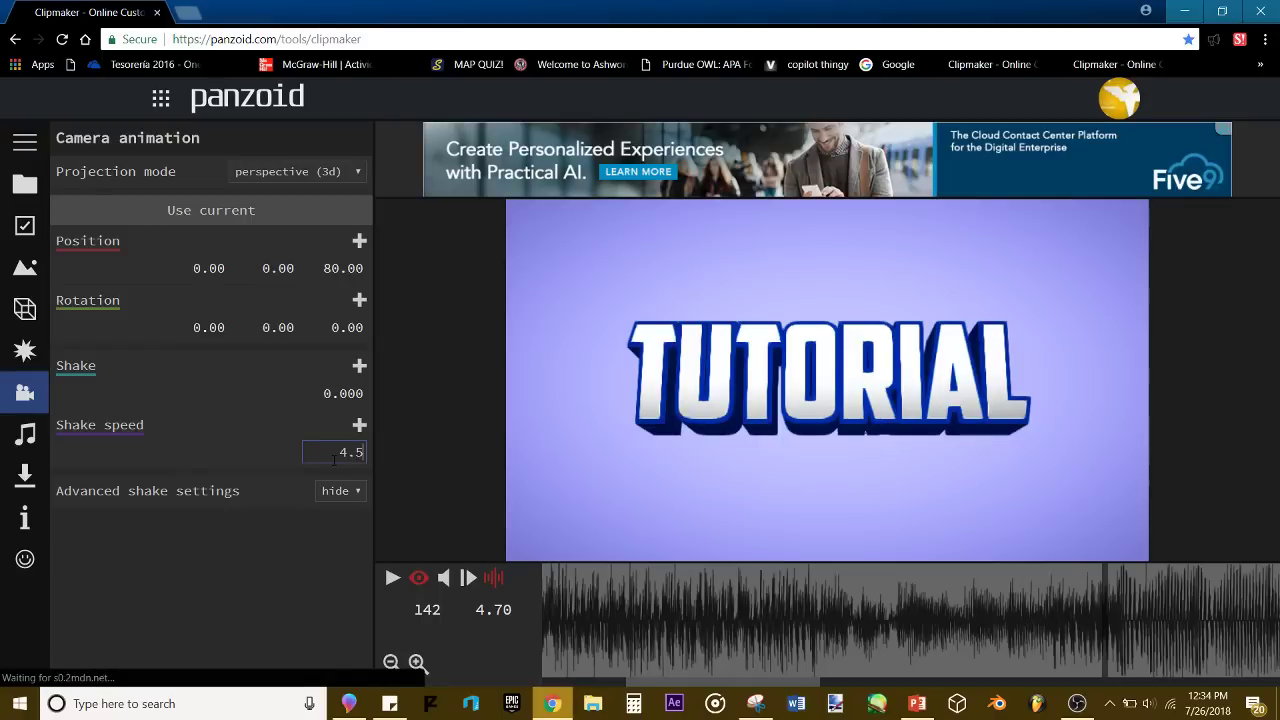
key("Return")
left_click(329, 392)
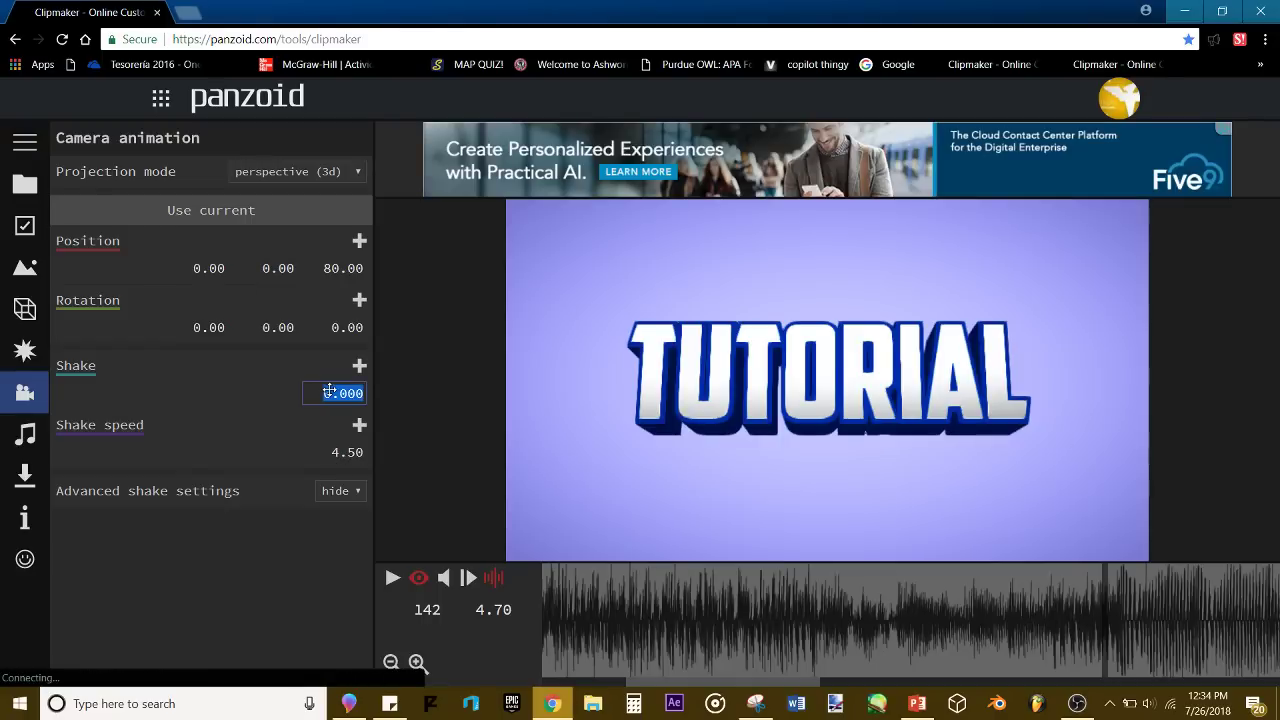
type(".0")
key("Return")
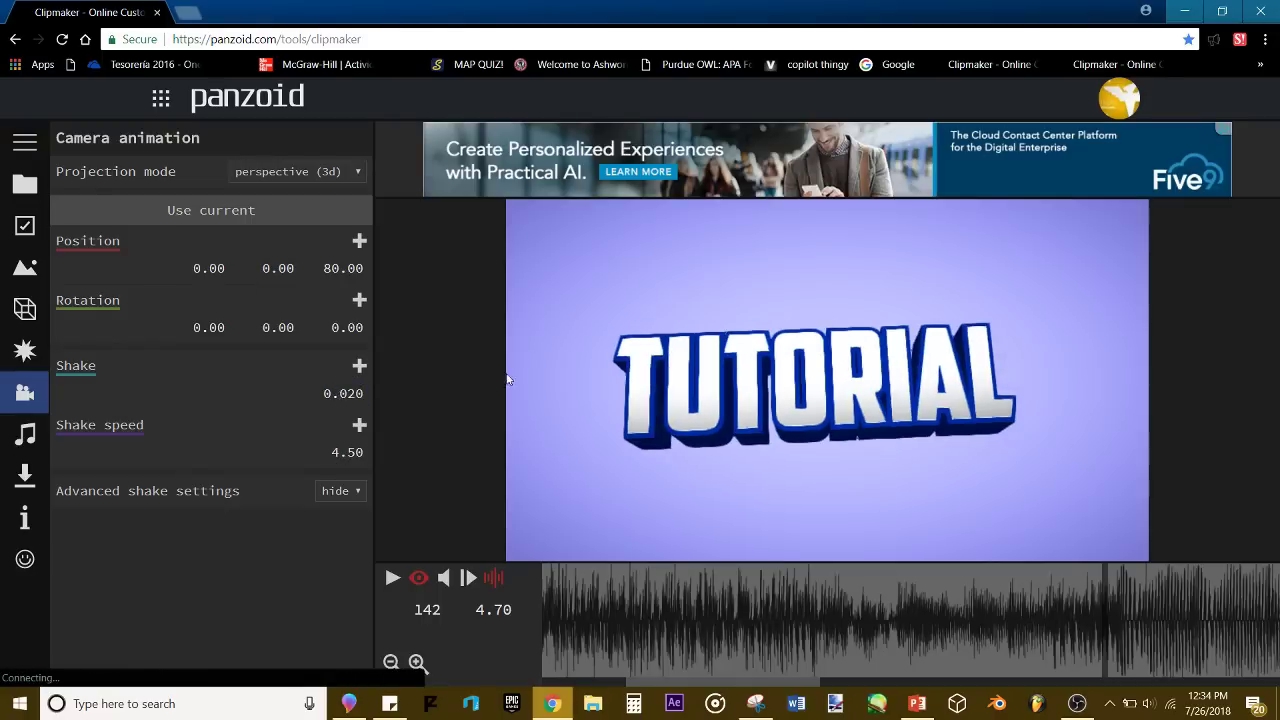
key("space")
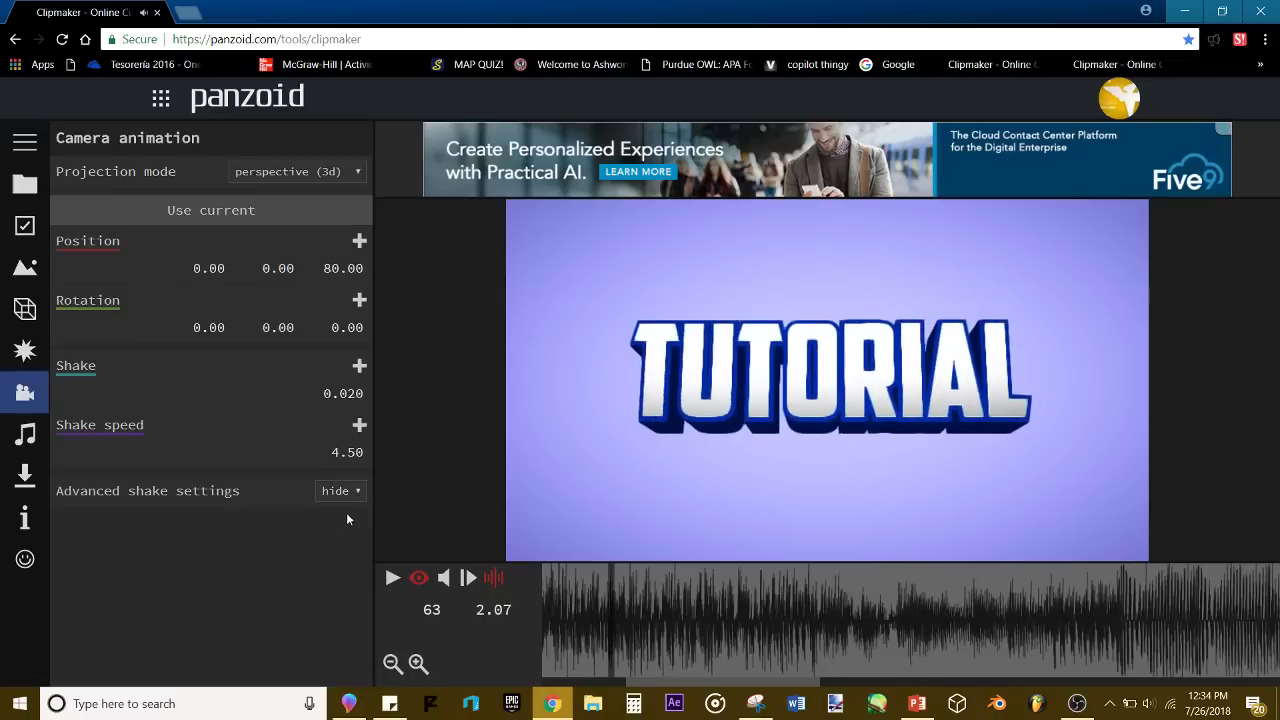
key("space")
Step: Show the camera's advanced shake settings and look through the X, Y and Z options
left_click(345, 495)
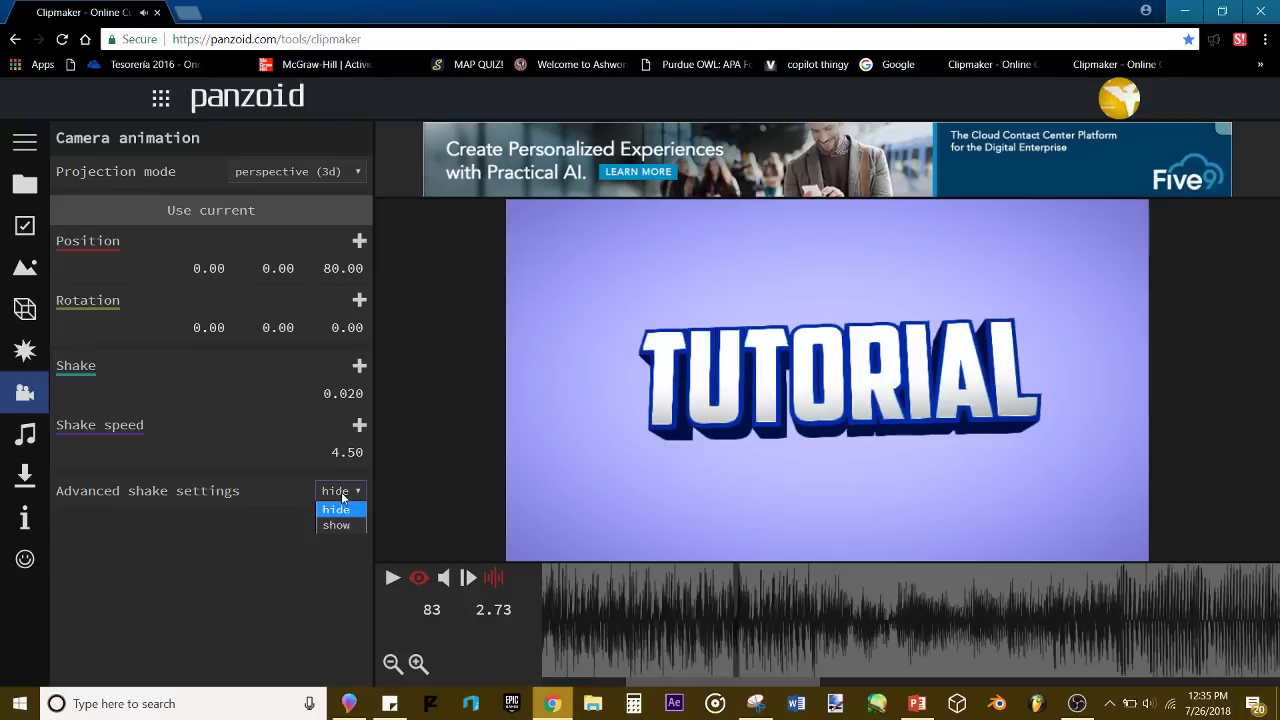
left_click(270, 479)
key("Down")
scroll(283, 500, "down", 5)
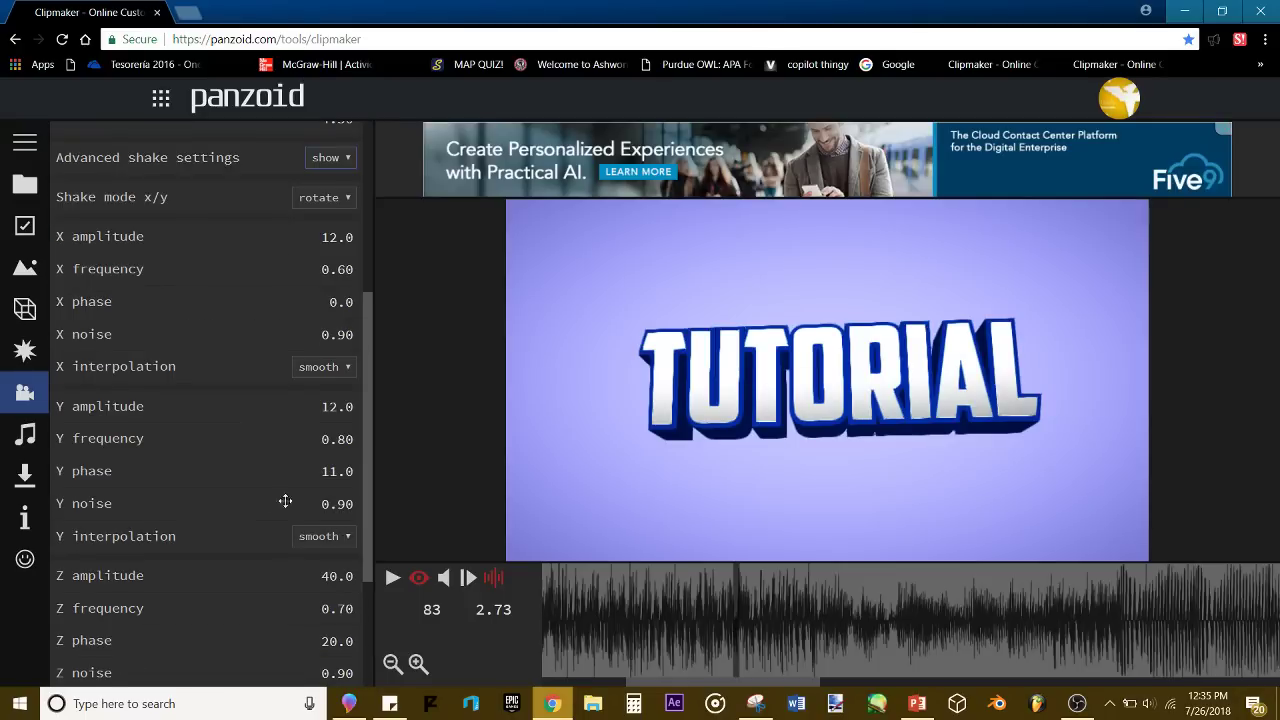
Step: Set the camera's x/y shake mode to move, with X amplitude 100, X frequency 1 and X noise 0
scroll(357, 428, "up", 3)
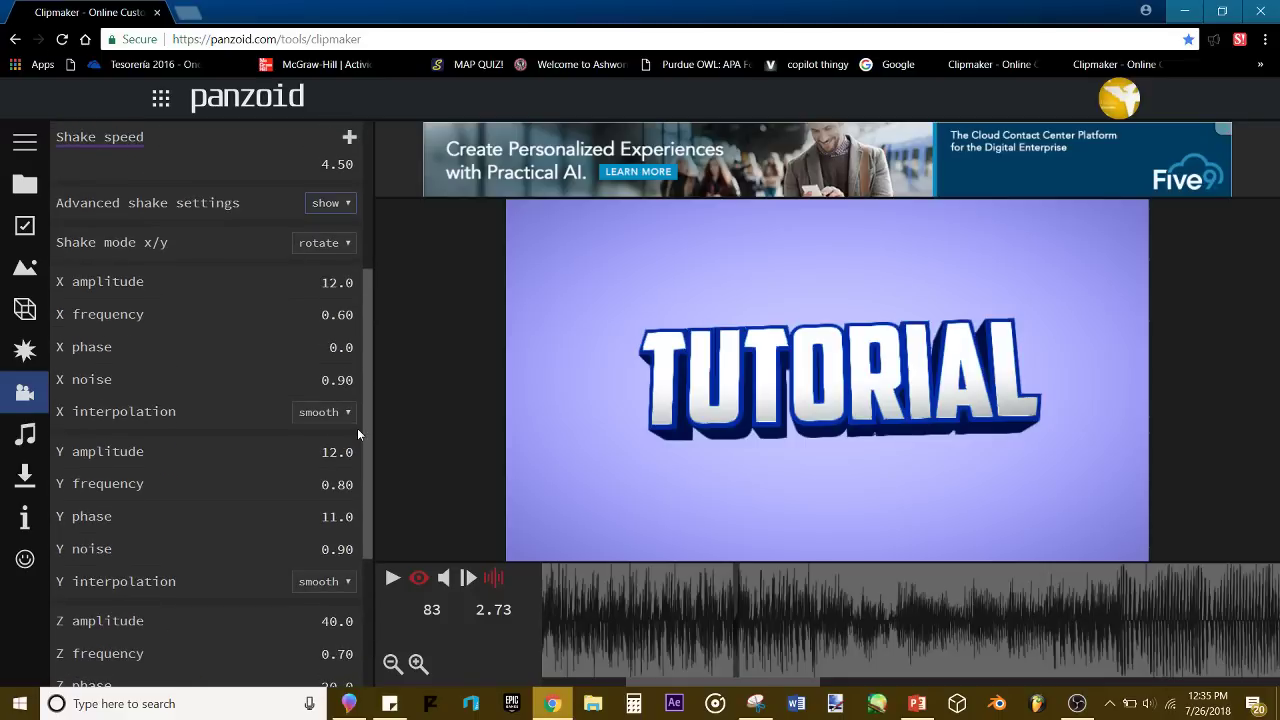
scroll(289, 330, "down", 1)
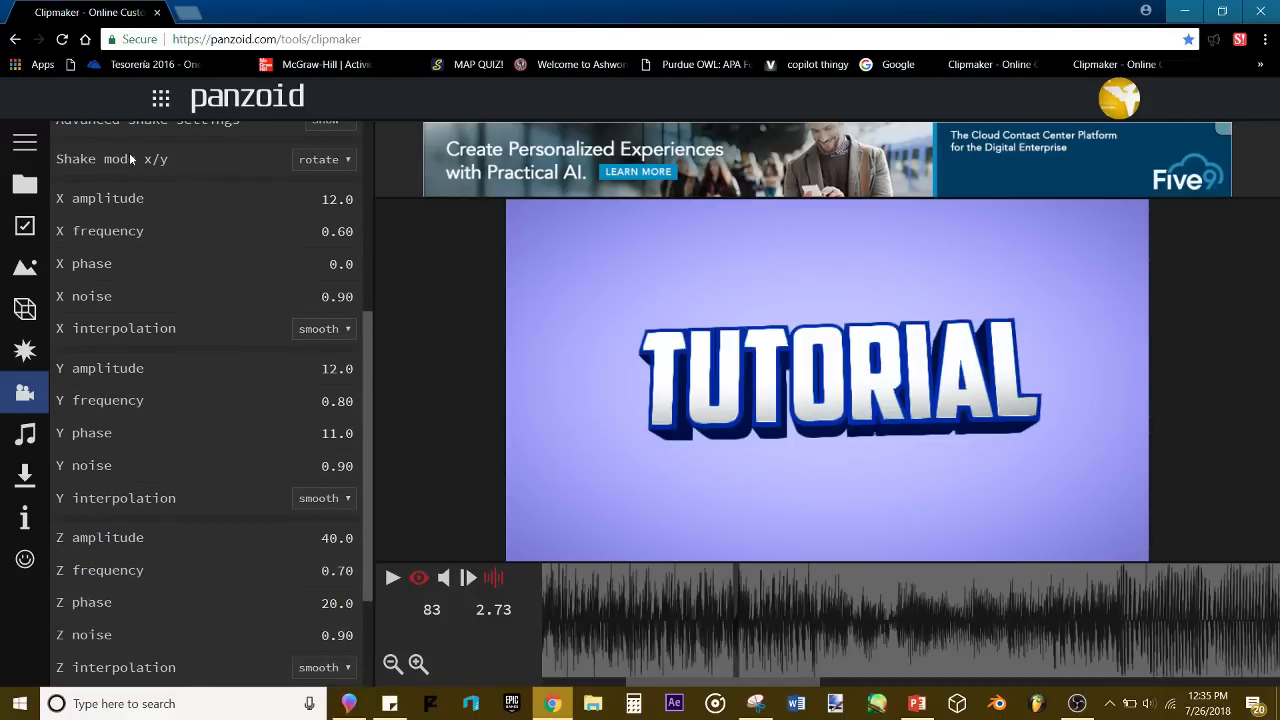
left_click(323, 159)
left_click(318, 180)
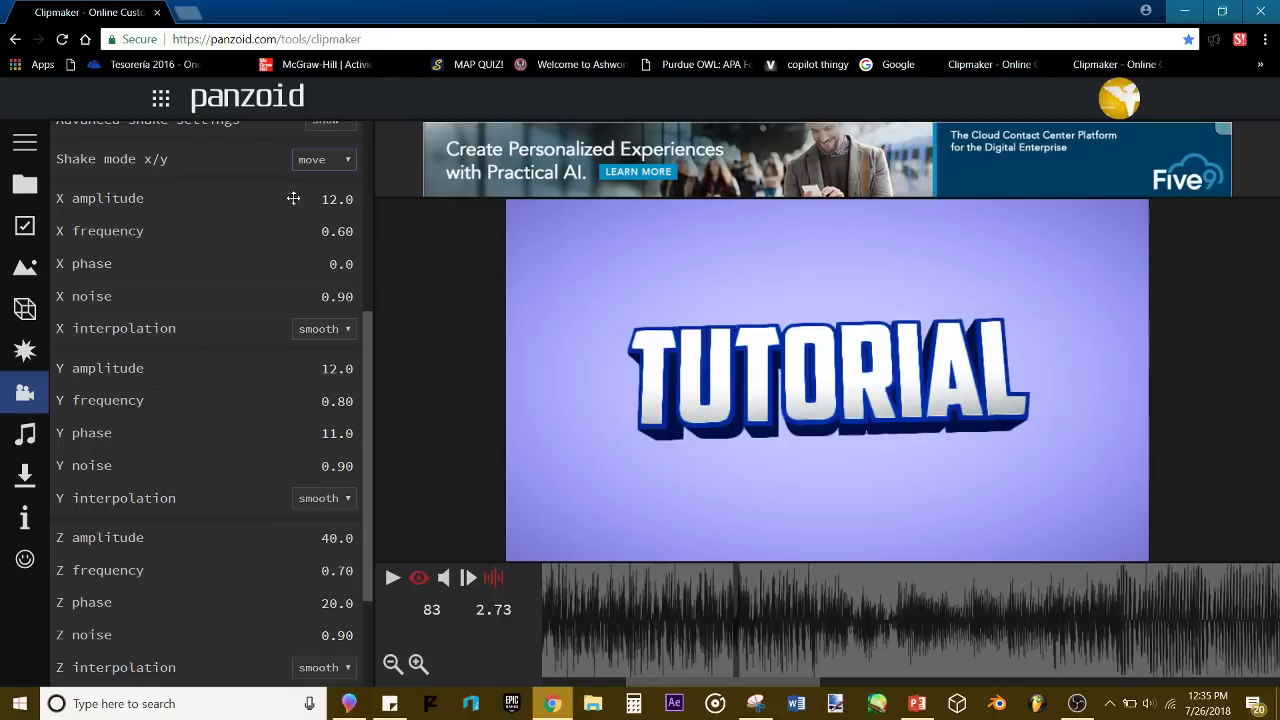
left_click(321, 199)
type("100")
key("Return")
left_click(330, 232)
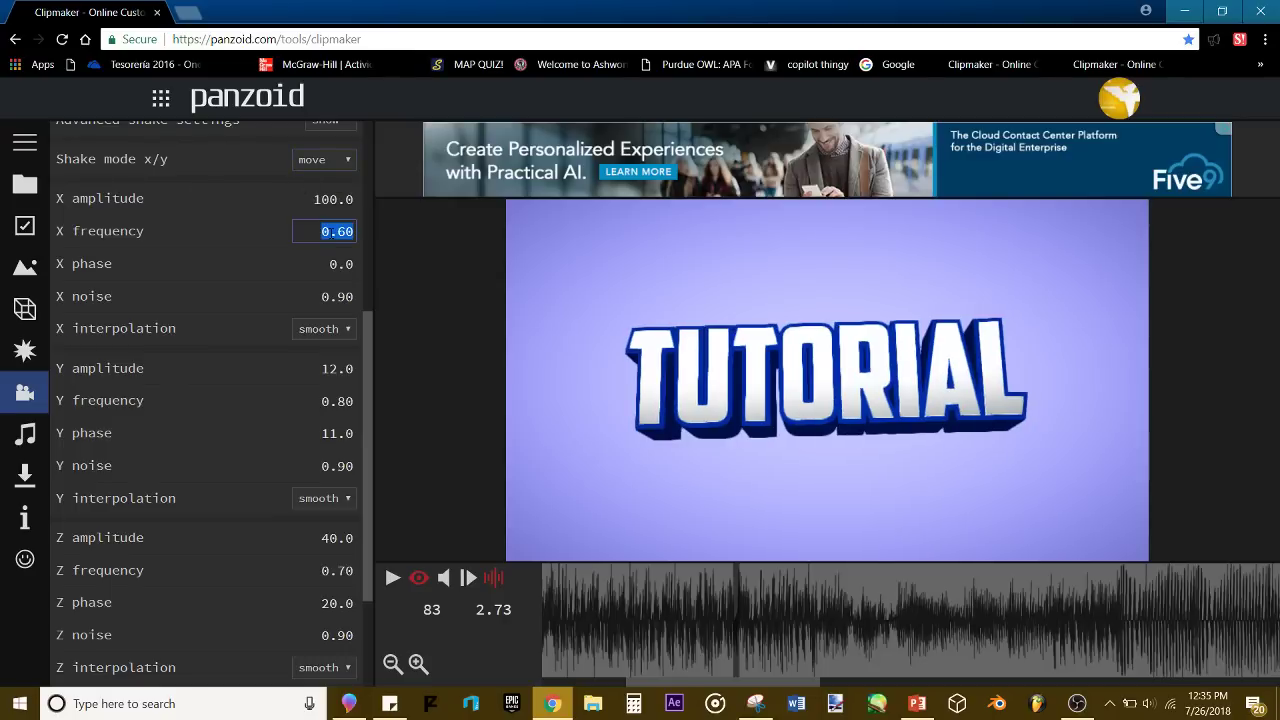
type("1")
key("Return")
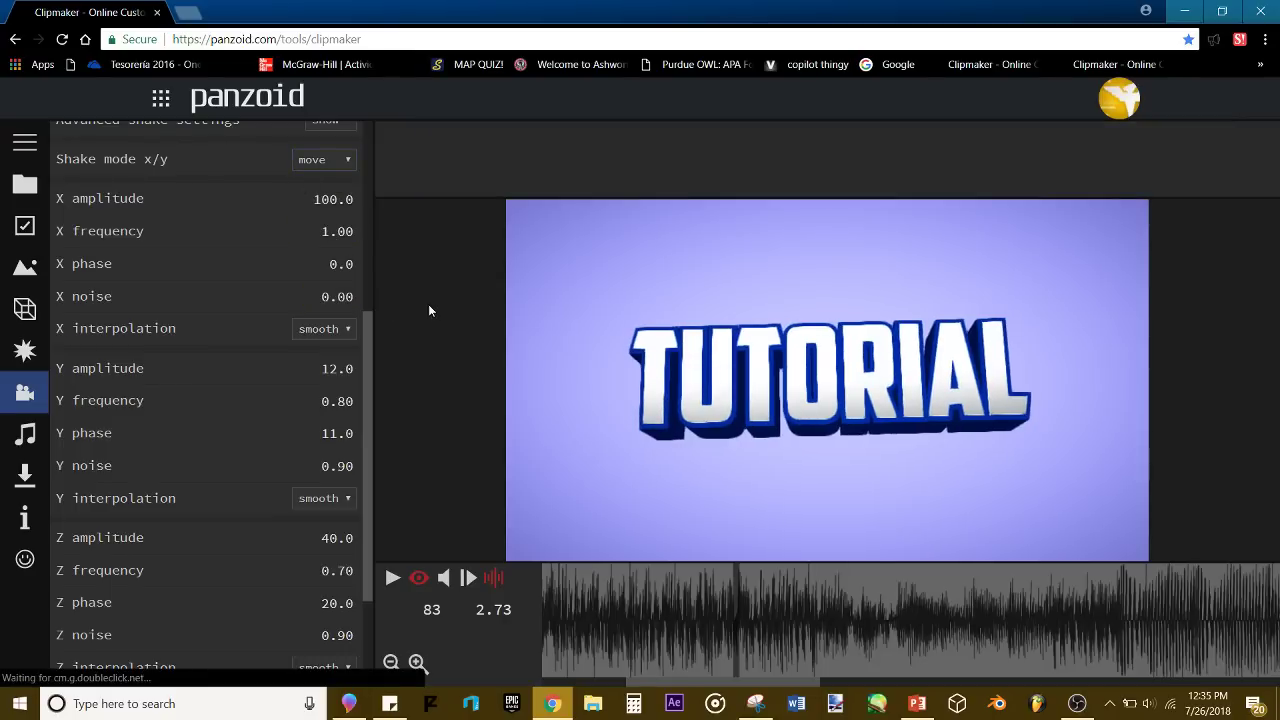
Step: Set the shake's Y frequency to 1.5 and its Y amplitude to 150
scroll(328, 270, "down", 1)
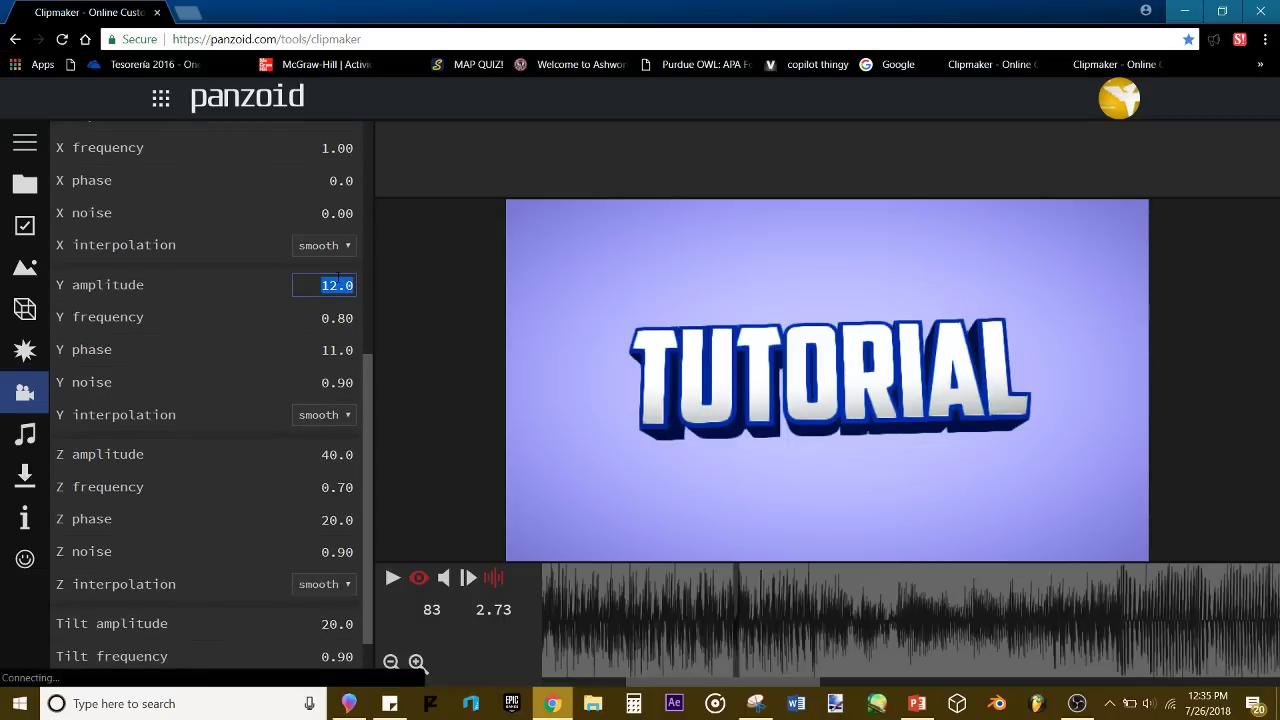
type("100")
key("Return")
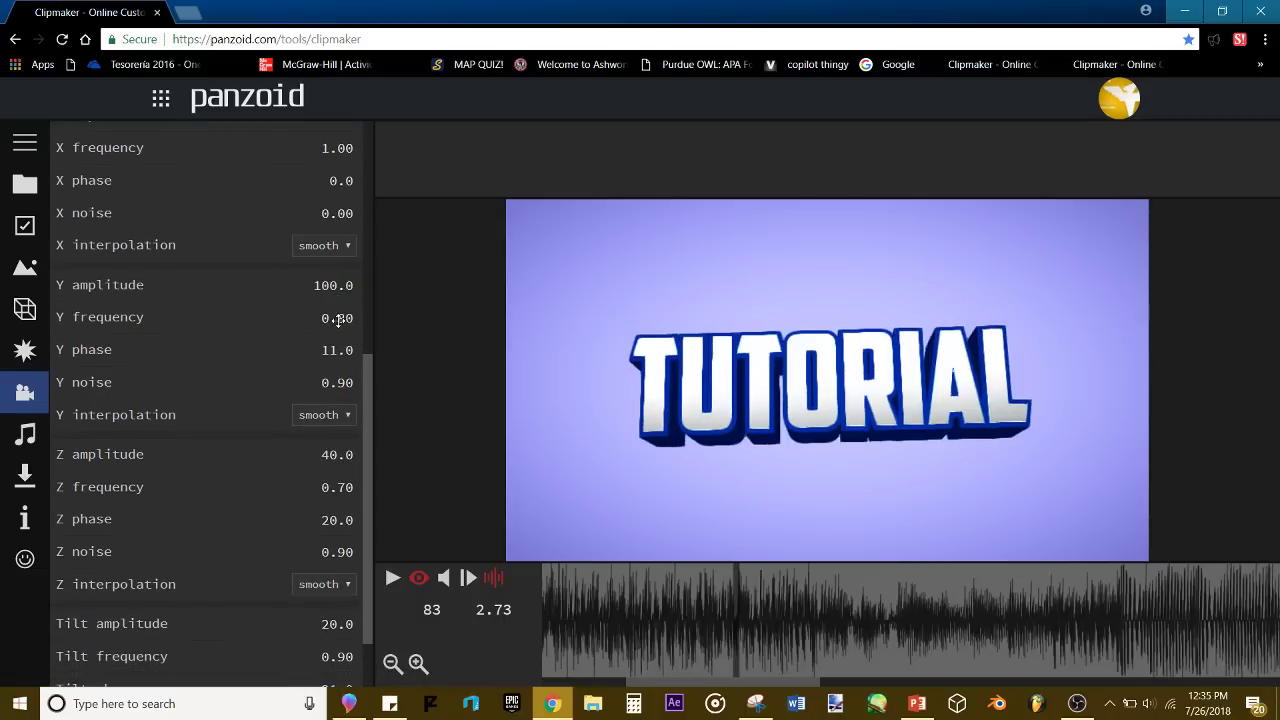
left_click(338, 318)
type("1.5")
key("Return")
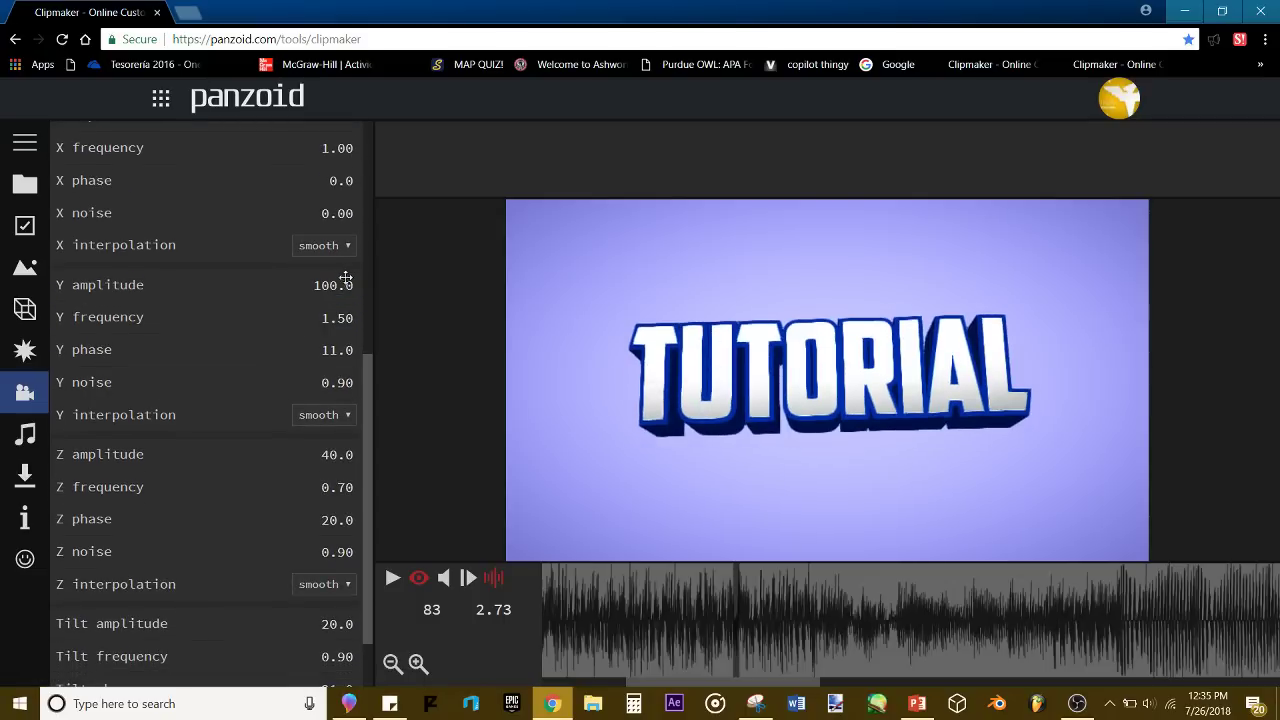
left_click(345, 280)
type("150")
key("Return")
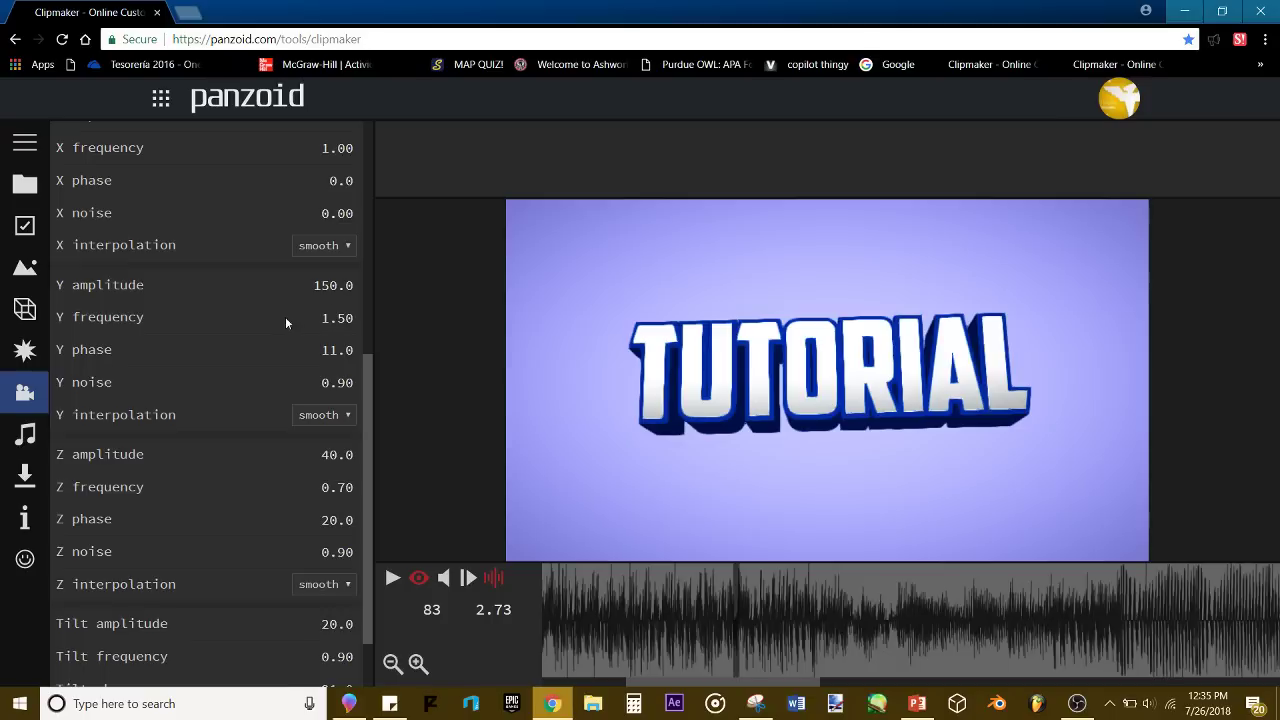
Step: Set the shake's Y phase and Y noise to 0
scroll(292, 356, "down", 1)
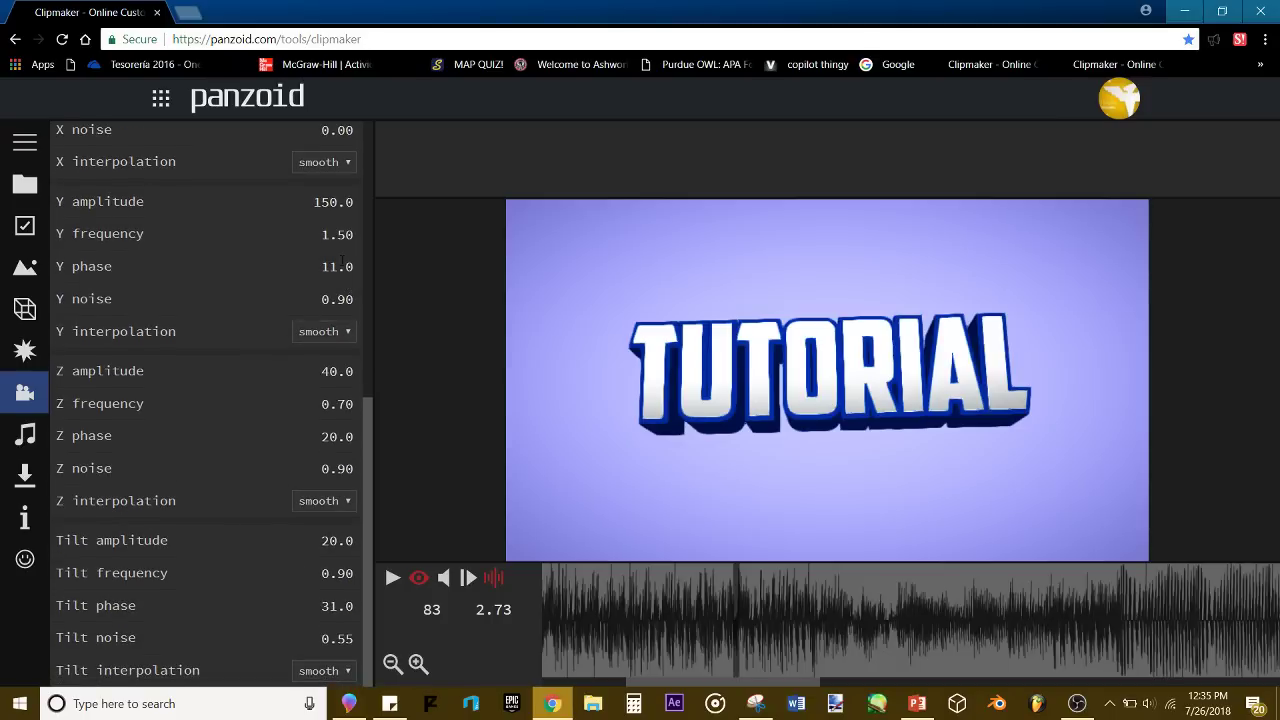
left_click(342, 264)
type("0")
key("Return")
left_click(348, 302)
type("0")
key("Return")
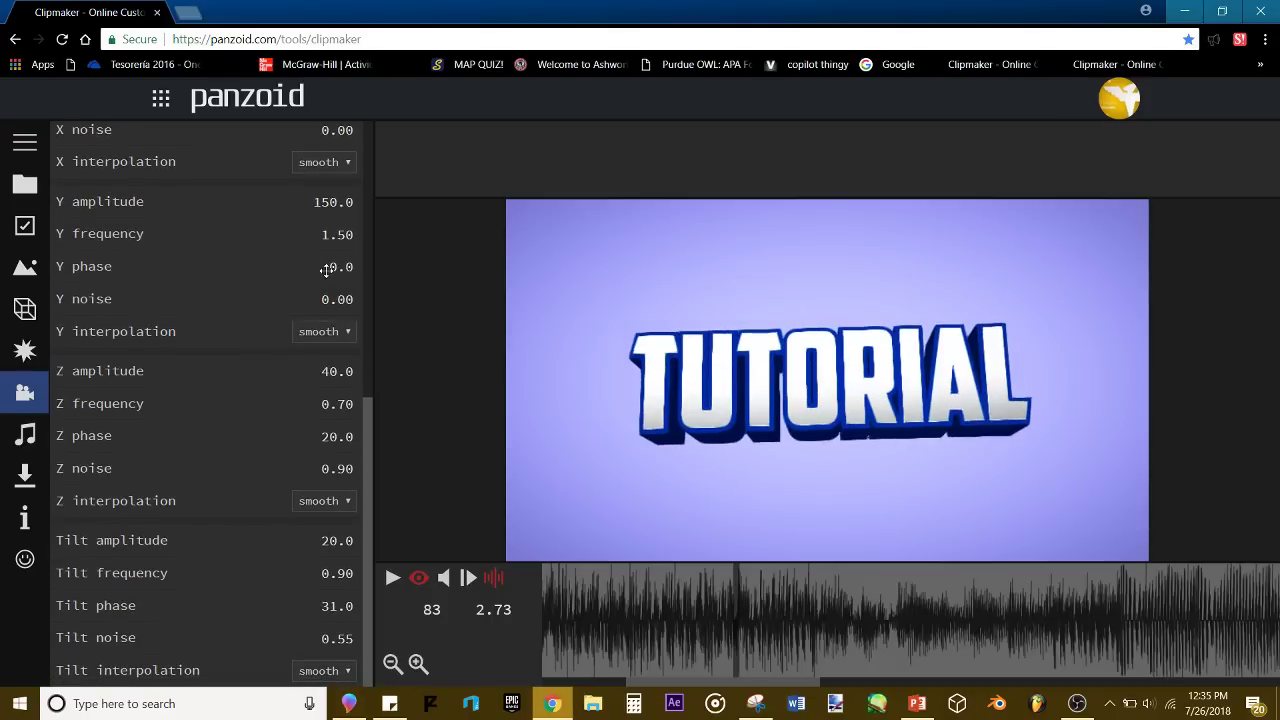
Step: Set the shake's Z amplitude to 700, and its Z frequency, phase and noise to 0
left_click(328, 379)
type("7")
key("Return")
left_click(336, 405)
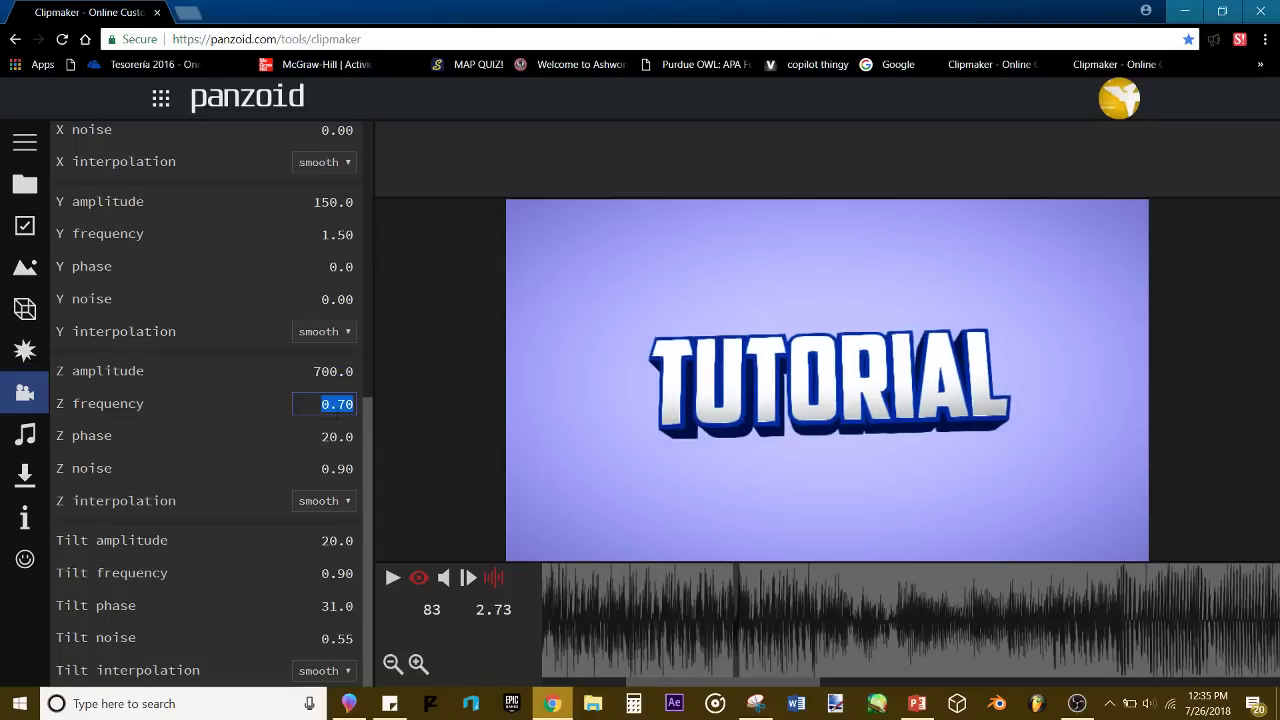
type("0")
key("Return")
left_click(343, 439)
type("0")
key("Return")
left_click(342, 468)
type("0")
key("Return")
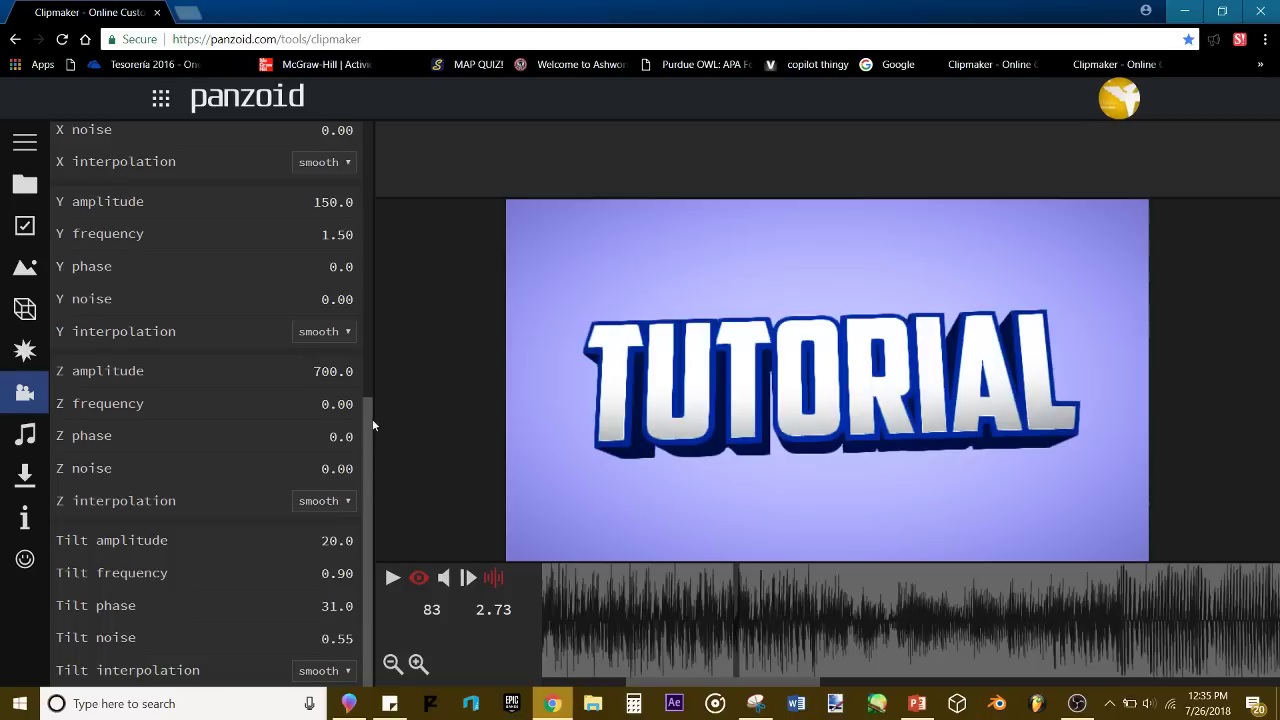
Step: Set the shake's tilt amplitude to 35, tilt frequency to 1.5 and tilt phase to 10
left_click(344, 544)
type("35")
key("Return")
left_click(334, 572)
type("1.5")
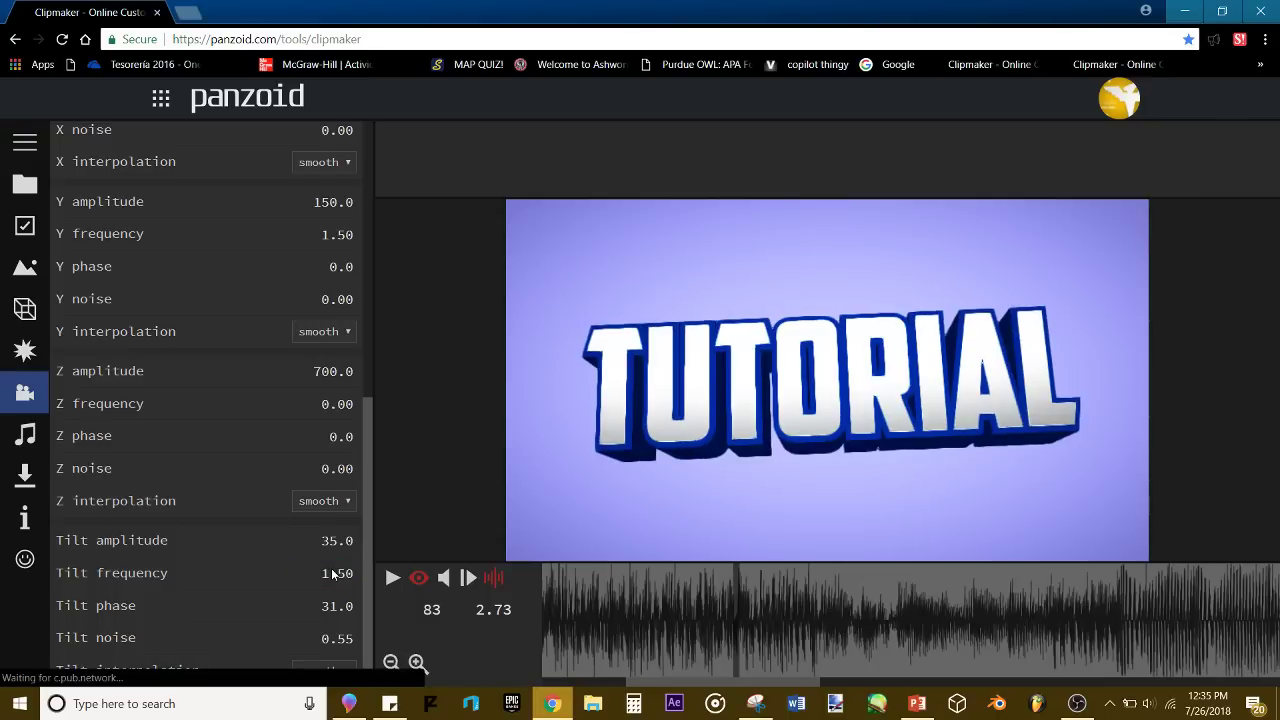
key("Return")
left_click(325, 610)
type("10")
key("Return")
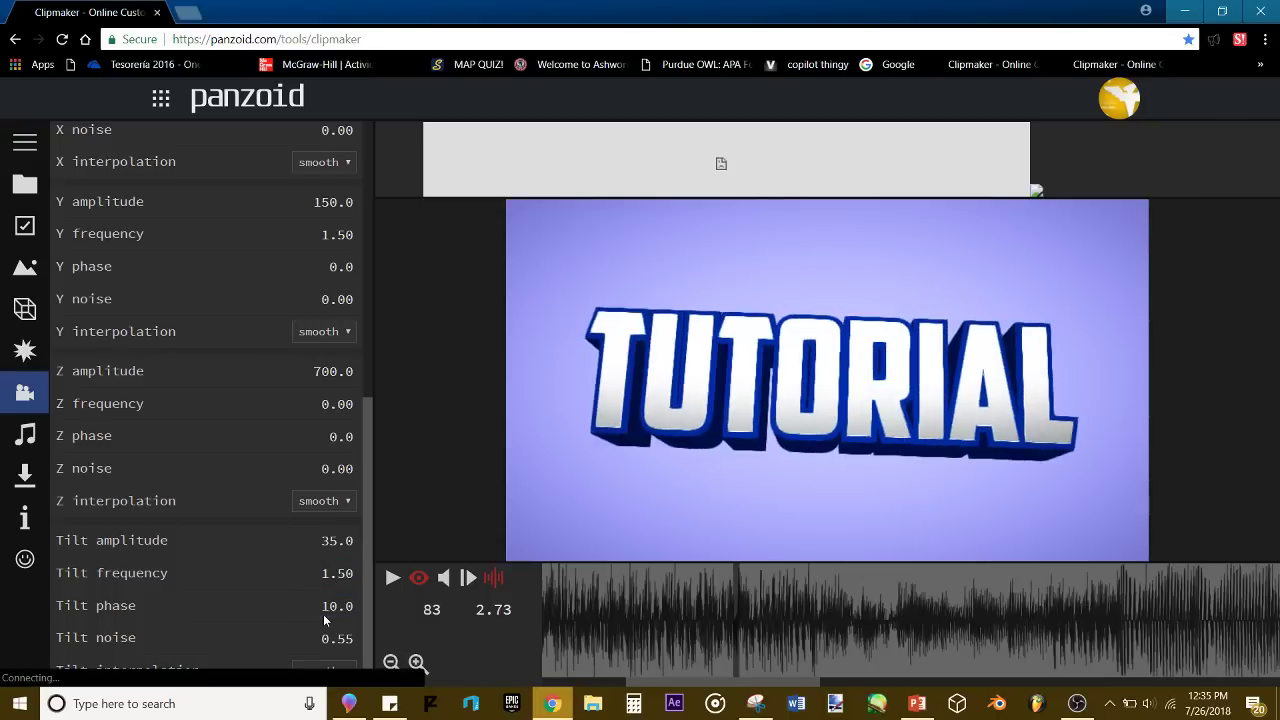
Step: Set the tilt noise to 0 and play the clip briefly to preview the shake
left_click(346, 641)
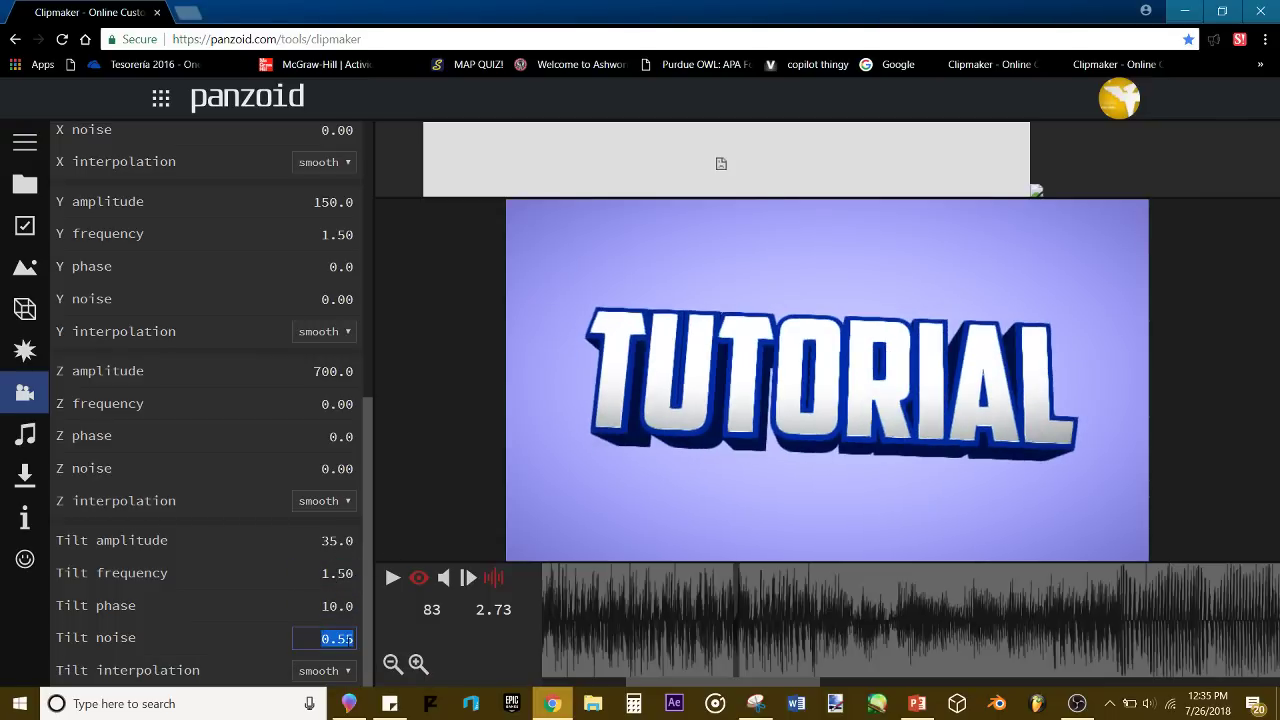
type("0")
key("Return")
key("space")
key("space")
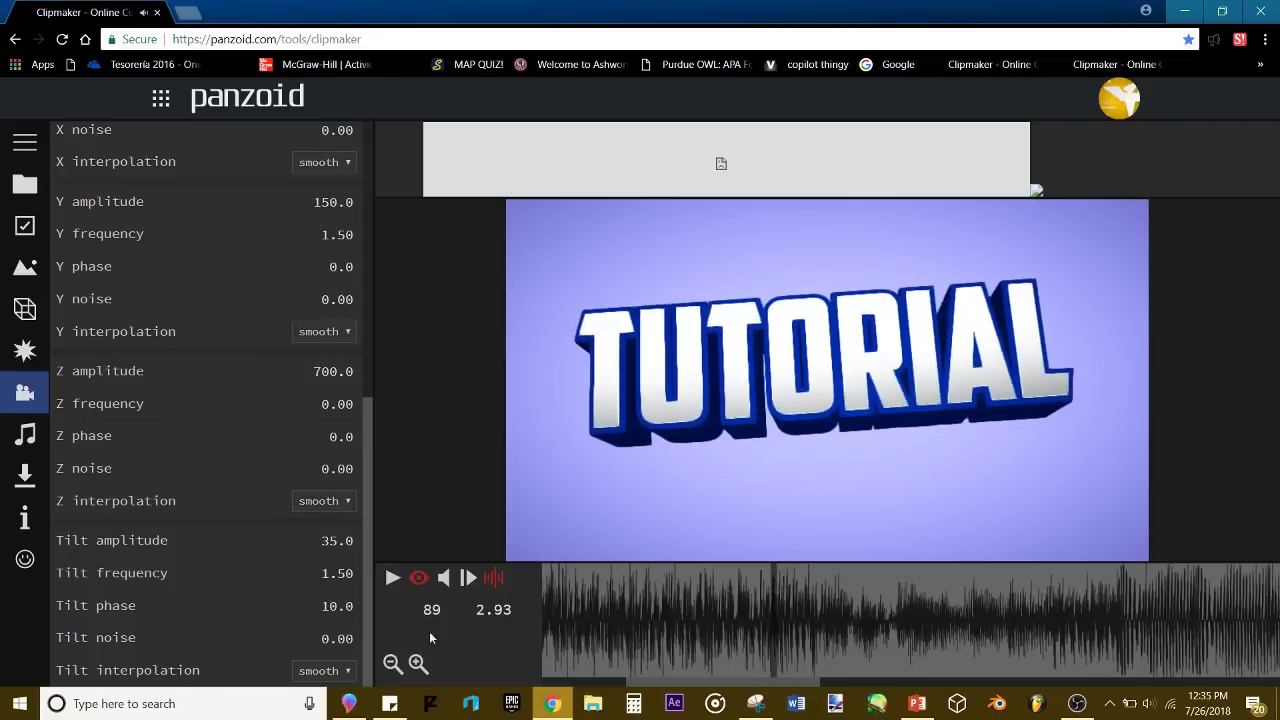
Step: Set the tilt noise to 0.3 and replay the clip from an earlier frame
left_click_drag(335, 644, 350, 638)
type(".3")
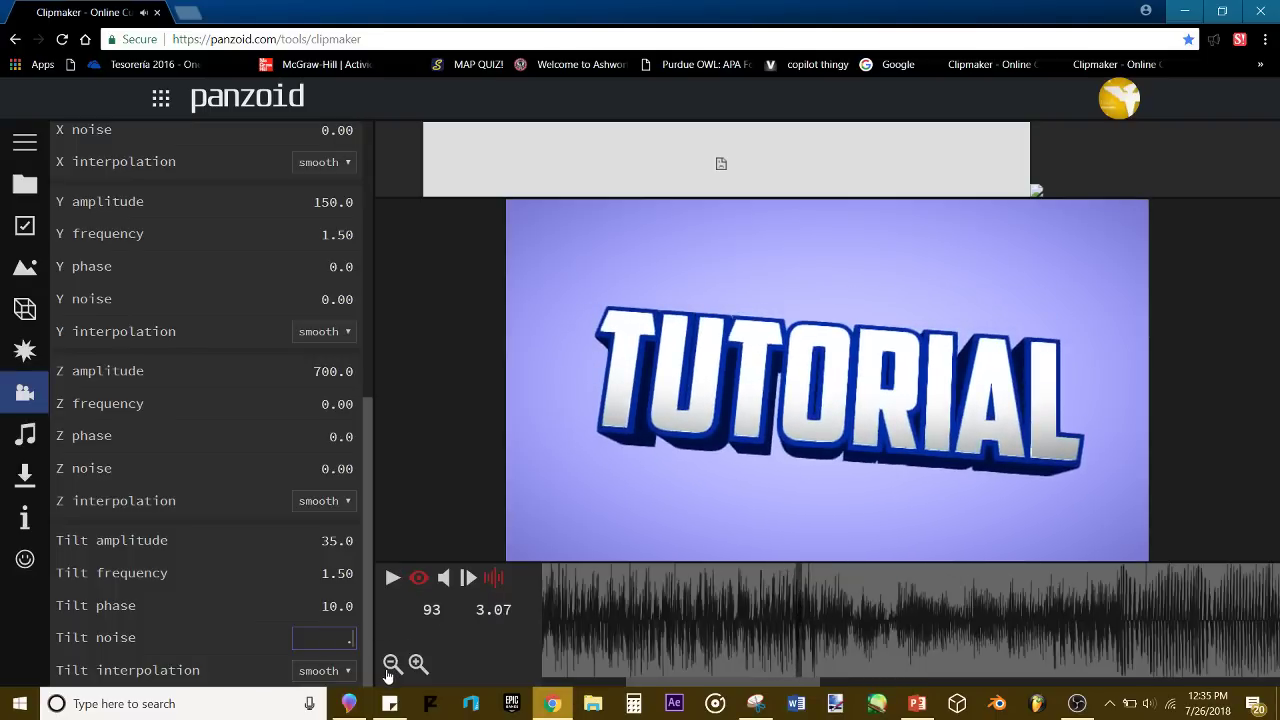
key("Return")
key("space")
left_click(629, 628)
key("space")
key("space")
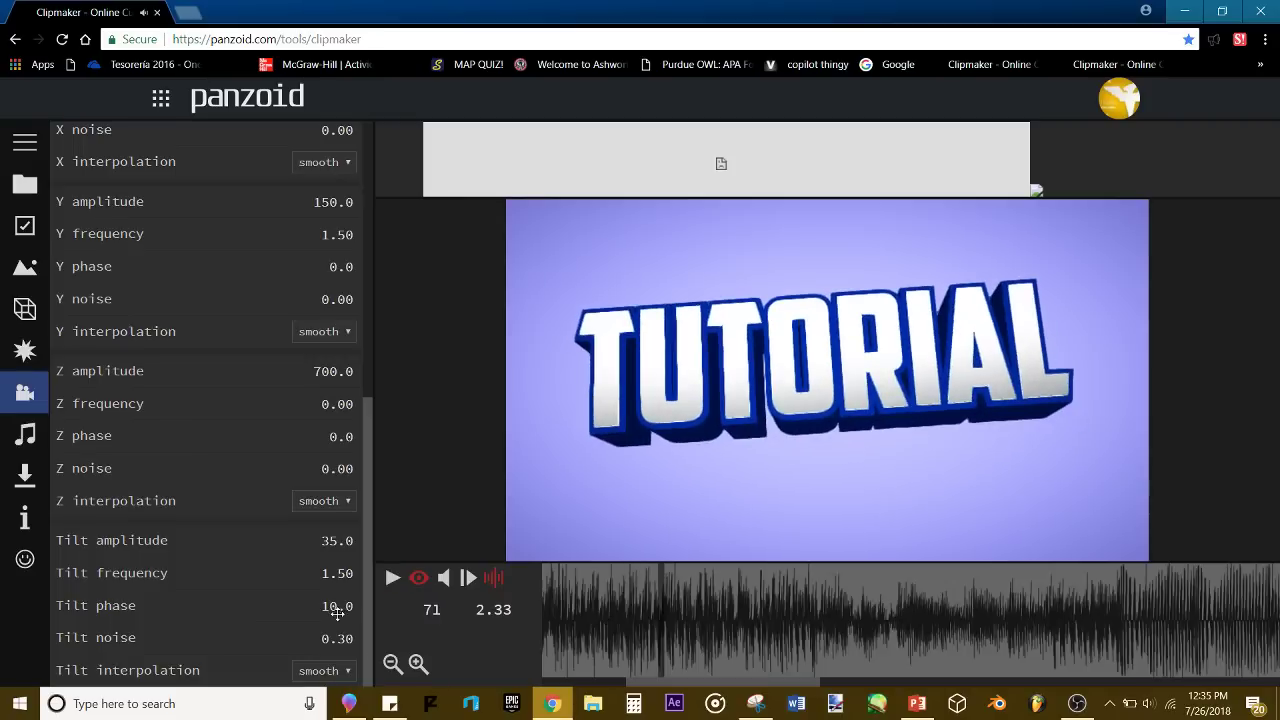
Step: Try tilt phase values of 15 and about 12.2, previewing the shake after each change
left_click(342, 614)
type("15")
key("Return")
key("space")
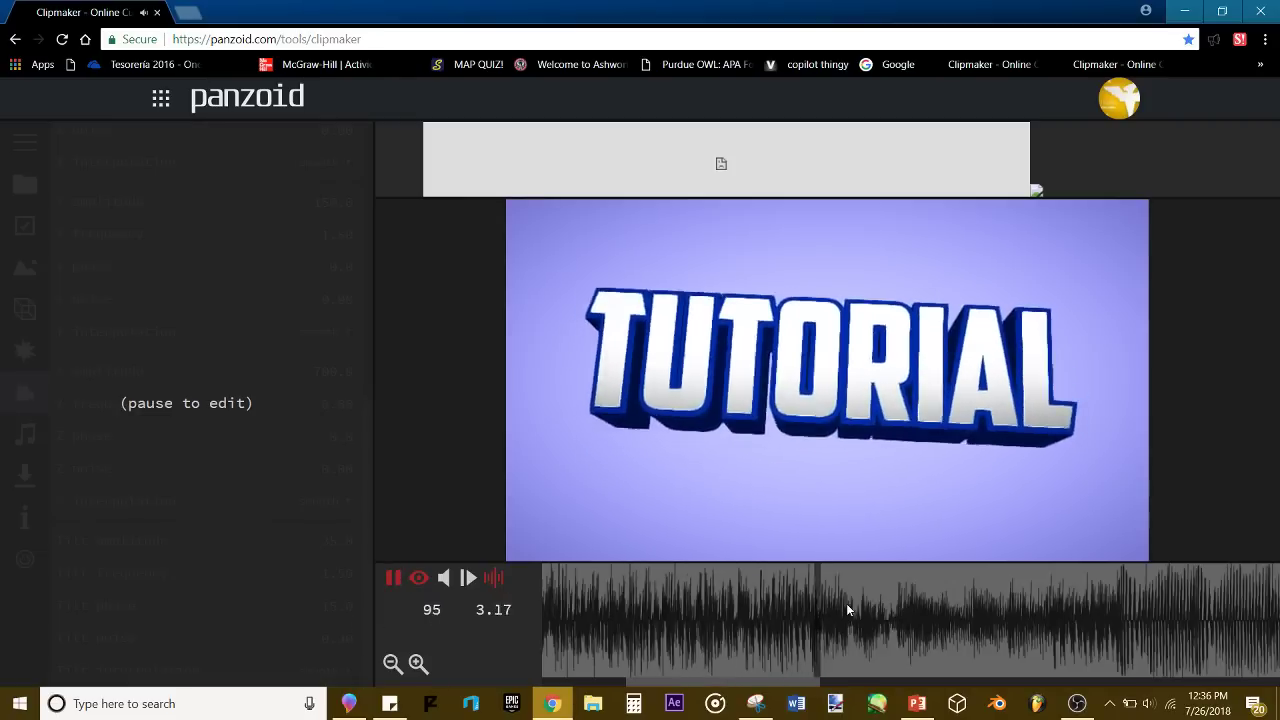
key("space")
left_click_drag(320, 603, 322, 641)
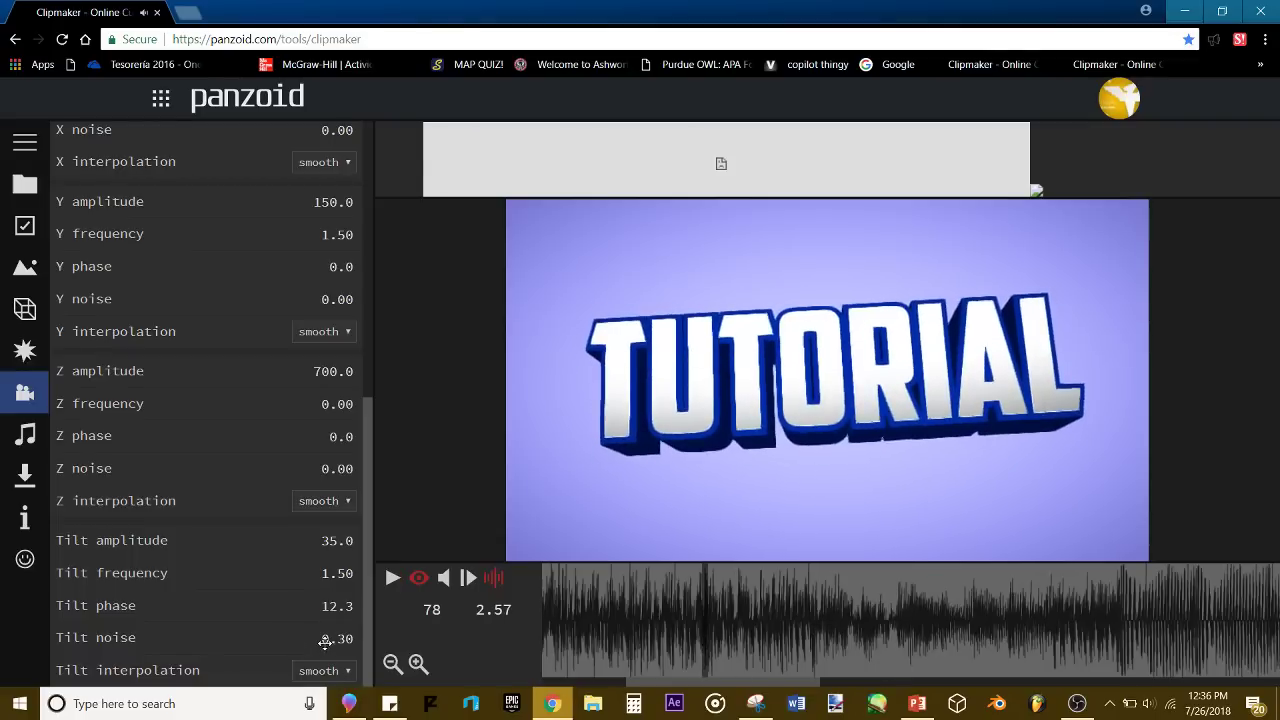
key("space")
key("space")
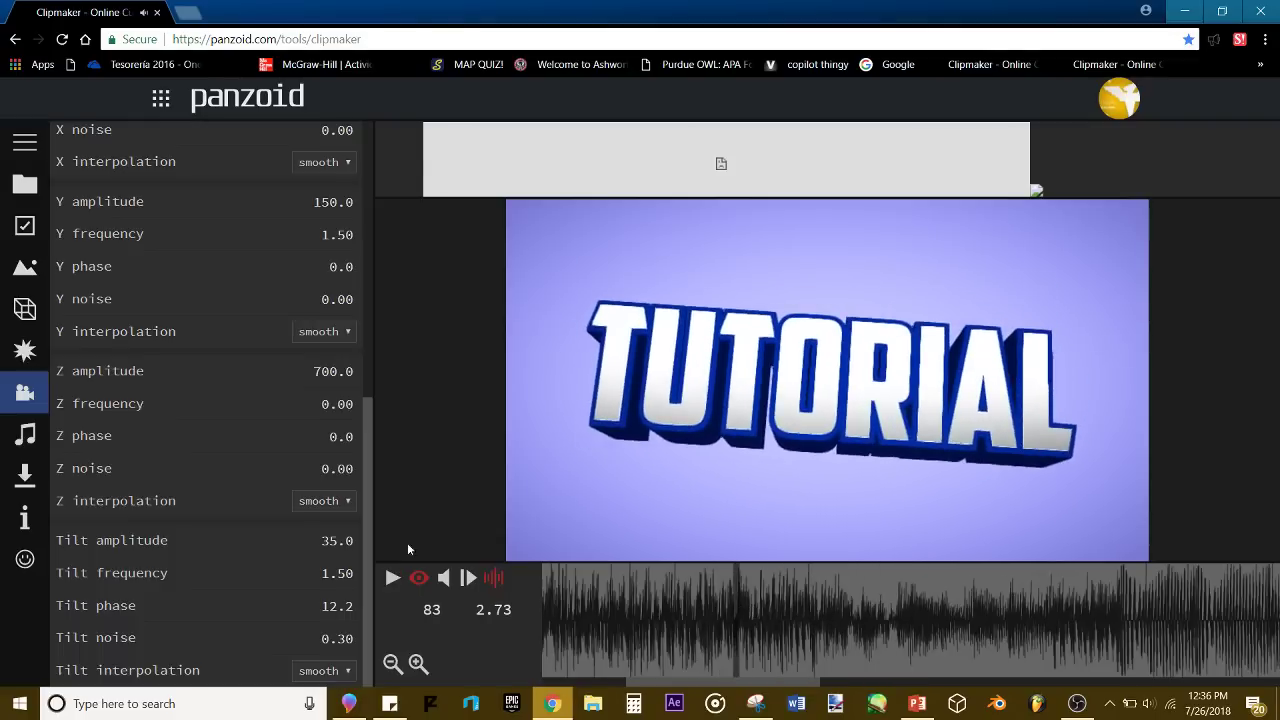
Step: Set the tilt phase to 12.5 and play the clip to preview the shake
left_click(340, 604)
type("12.5")
key("Return")
key("space")
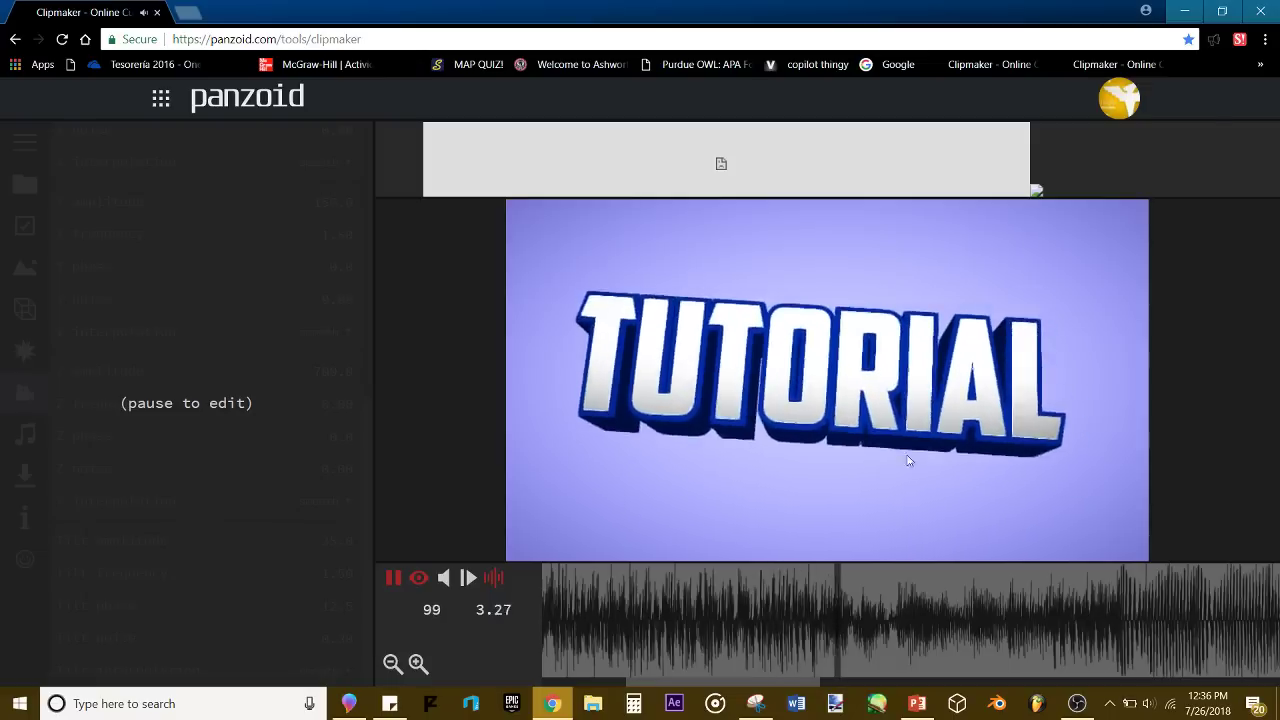
key("space")
Step: Keep the X interpolation on smooth and hide the camera's advanced shake settings
scroll(325, 548, "up", 5)
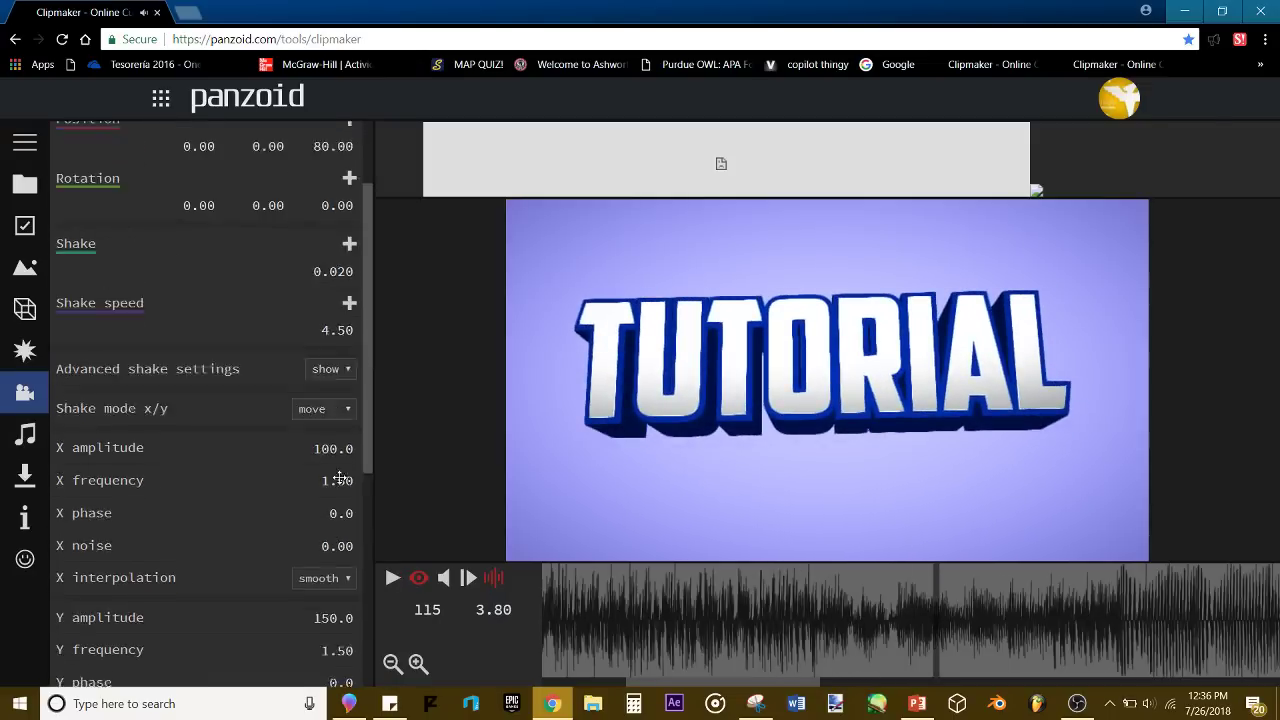
scroll(334, 454, "down", 3)
left_click(325, 412)
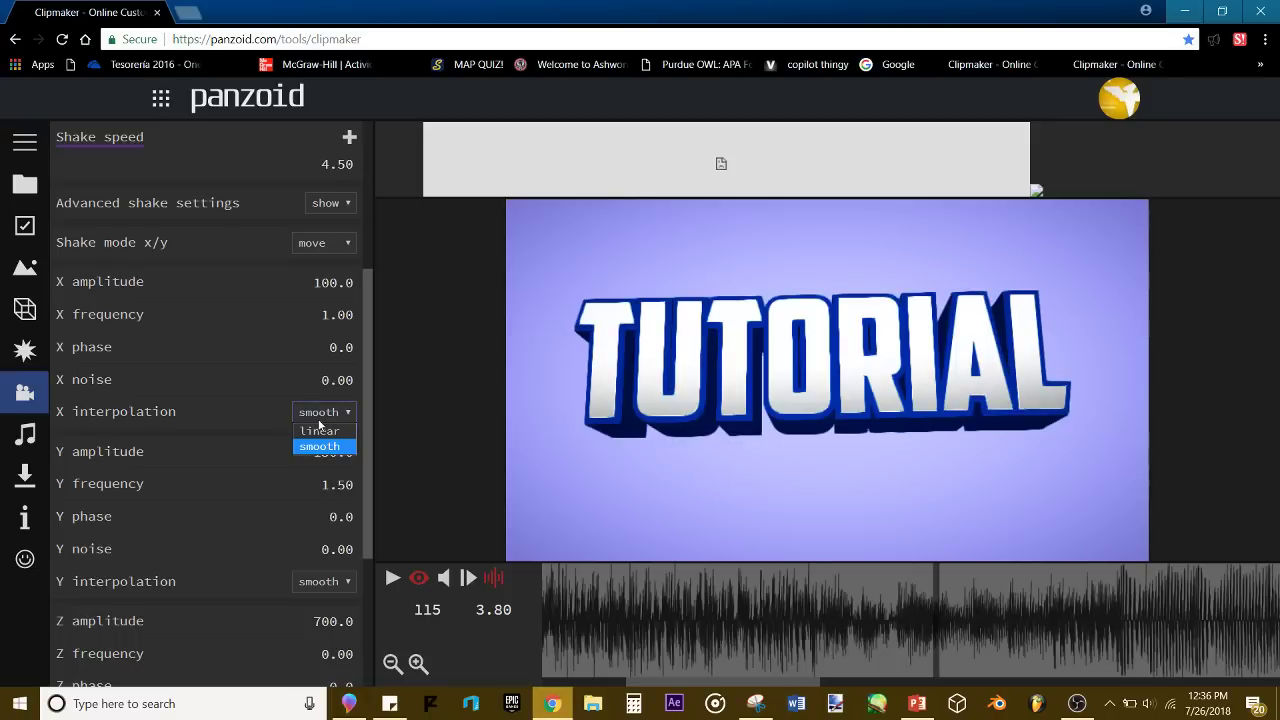
left_click(320, 442)
scroll(300, 288, "up", 1)
left_click(328, 288)
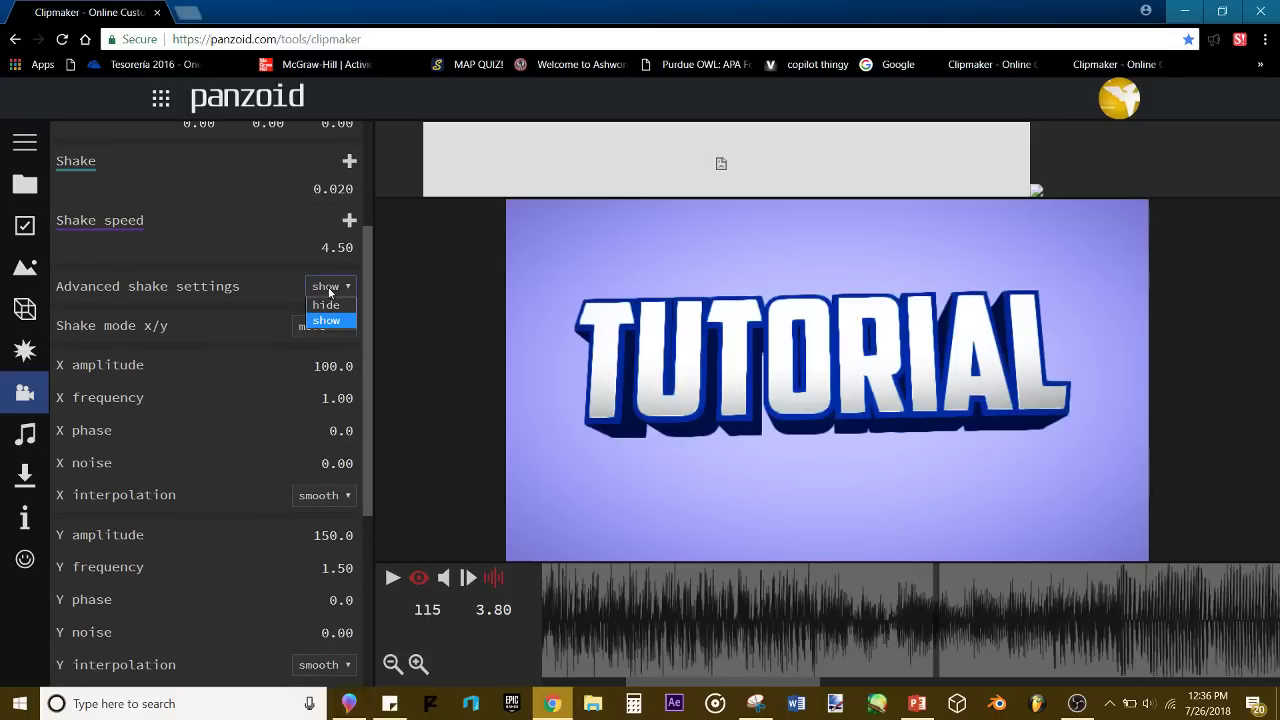
left_click(325, 304)
Step: Set the camera shake to 0 and keyframe it at frame 142
key("space")
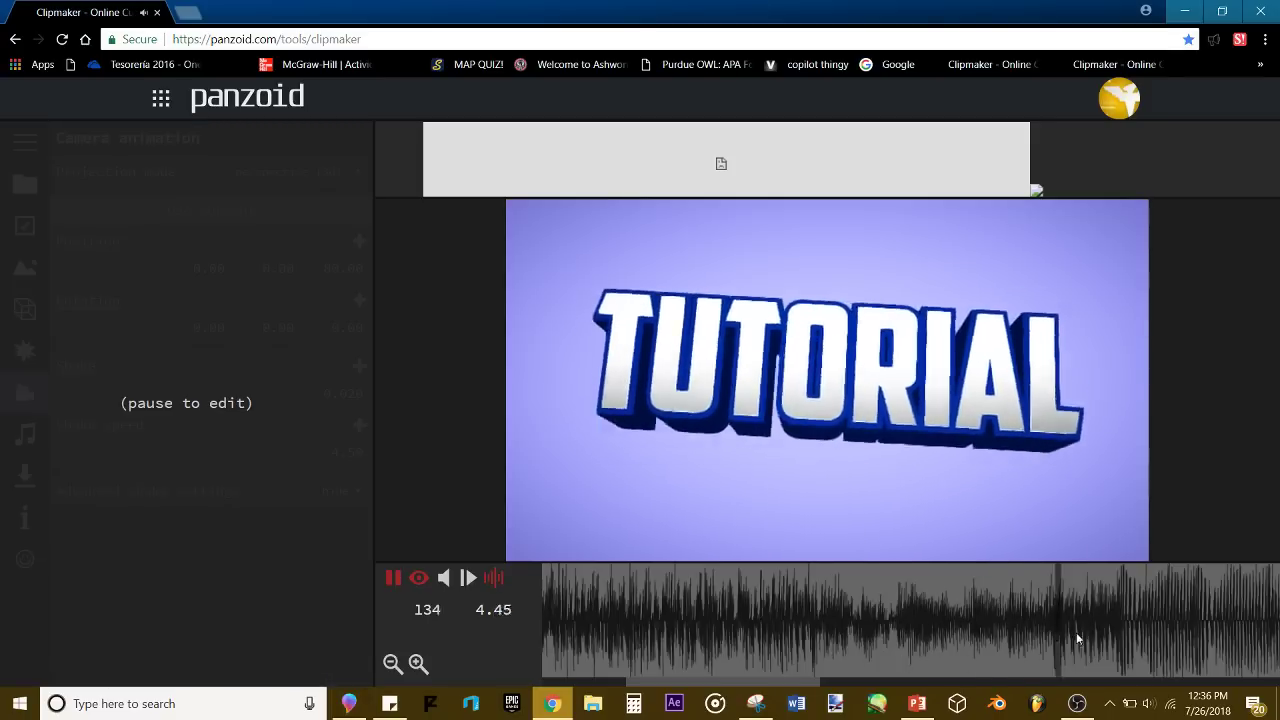
left_click(1113, 613)
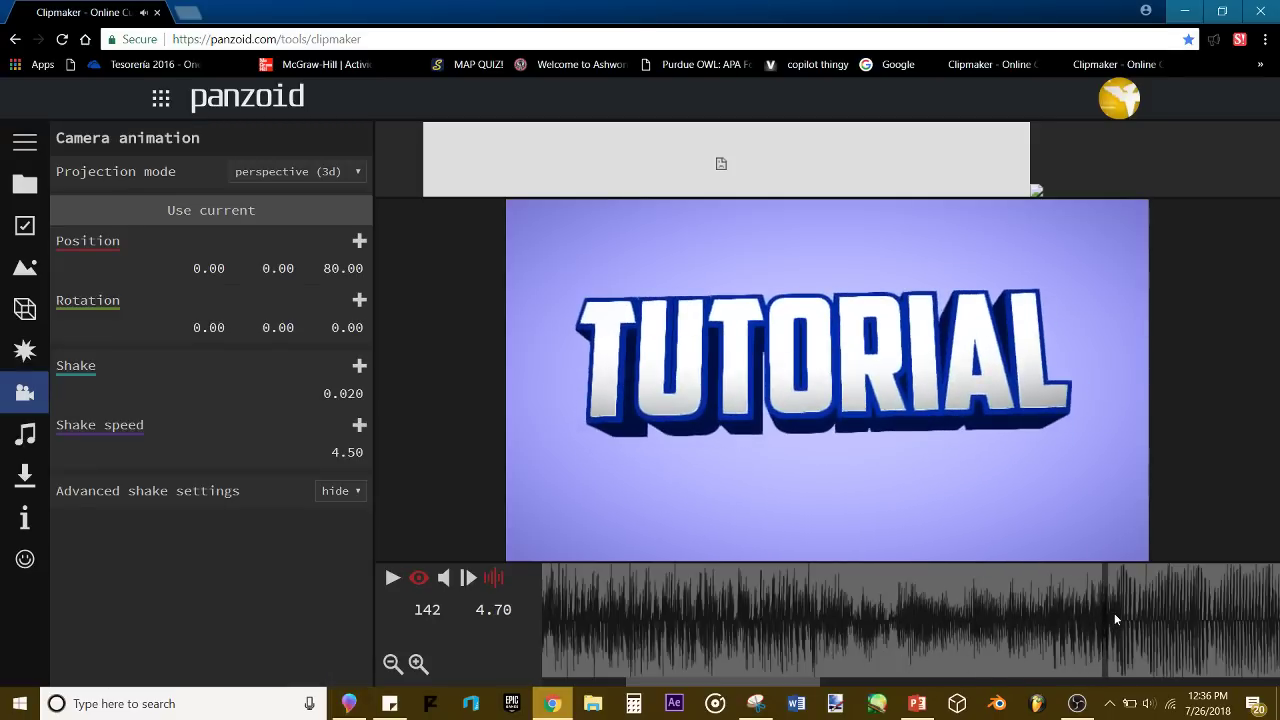
left_click(363, 392)
type("0")
key("Return")
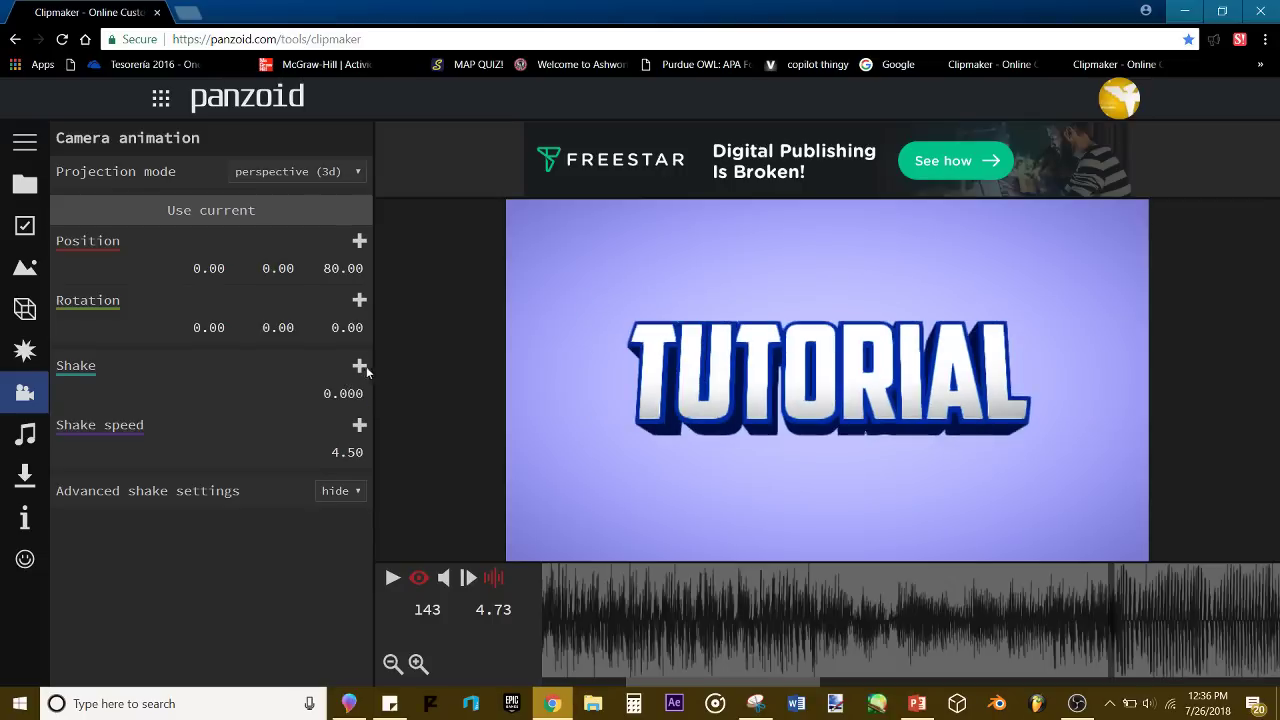
left_click(362, 366)
left_click_drag(1110, 627, 1106, 627)
left_click(1104, 588)
left_click(1113, 591)
left_click(361, 369)
Step: Keyframe the camera shake at 0.02 on frame 143 and play the clip around it
mouse_move(1107, 610)
left_mouse_down()
mouse_move(1128, 621)
mouse_move(1114, 612)
left_mouse_up()
left_click(344, 392)
type("0.02")
key("Return")
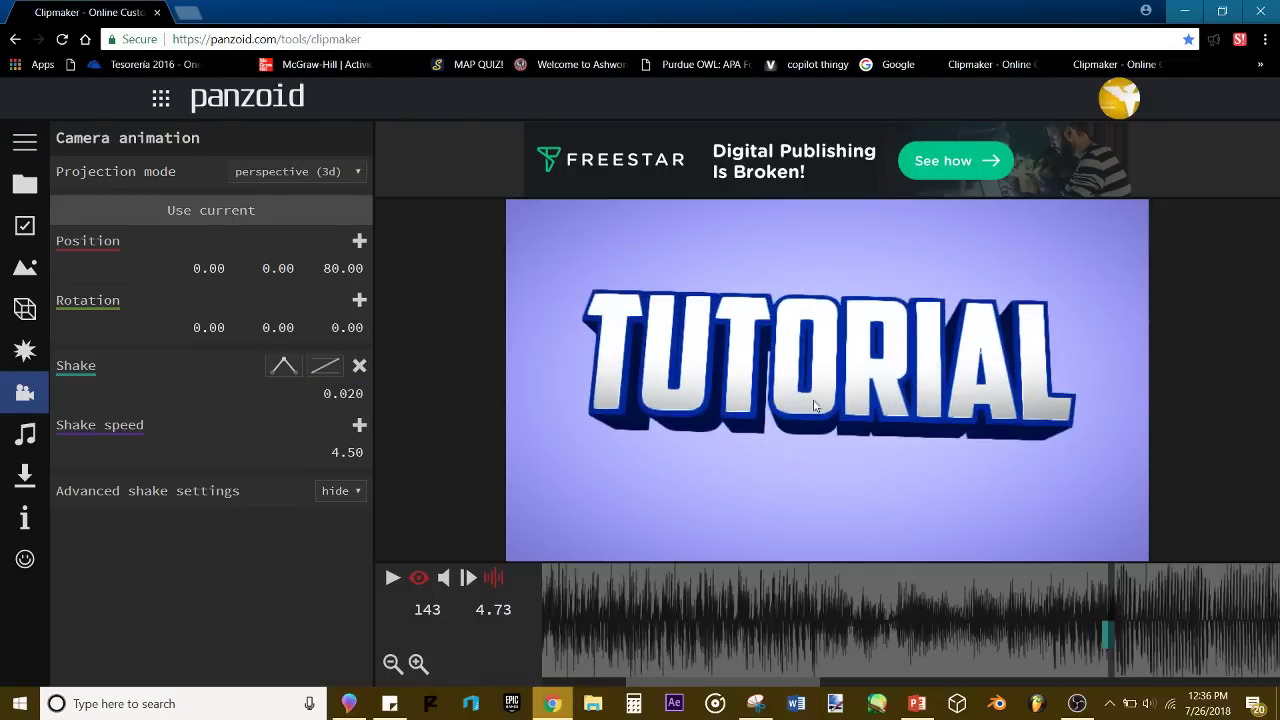
key("space")
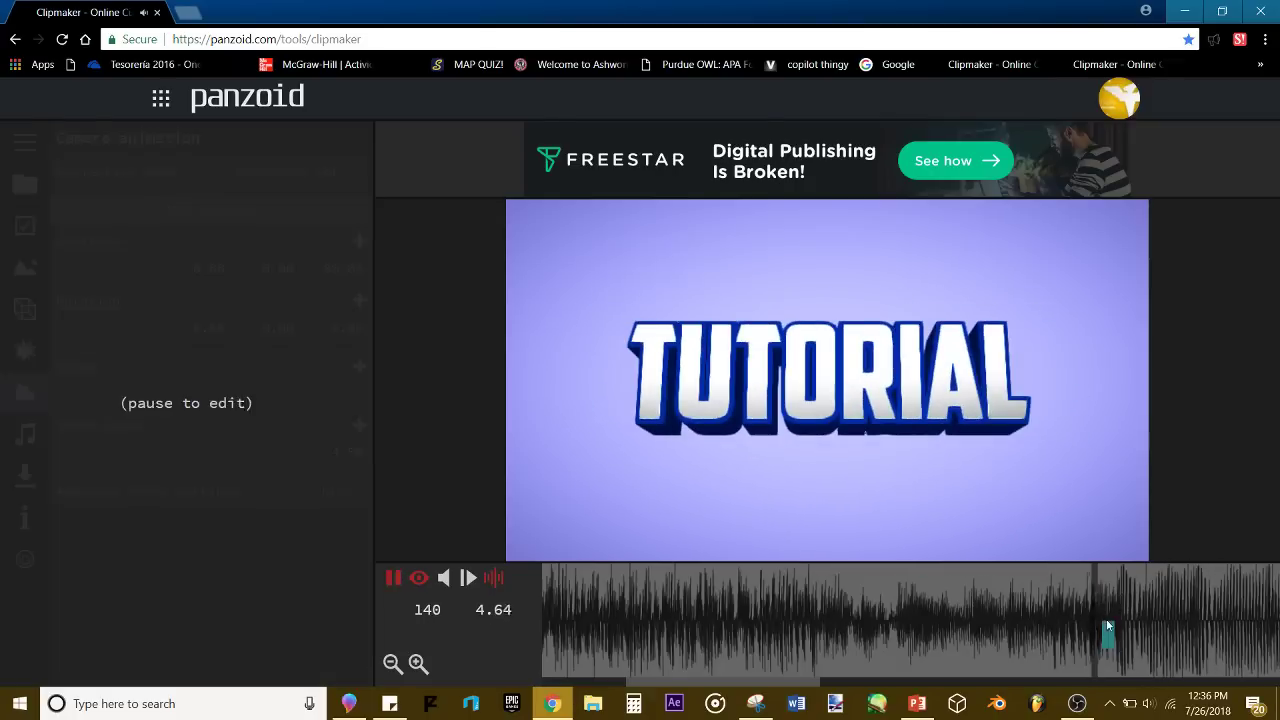
key("space")
Step: Check the shake keyframe at frame 142 and play the clip from just before it to preview the shake's onset
mouse_move(1105, 629)
left_mouse_down()
mouse_move(1091, 611)
mouse_move(1104, 615)
left_mouse_up()
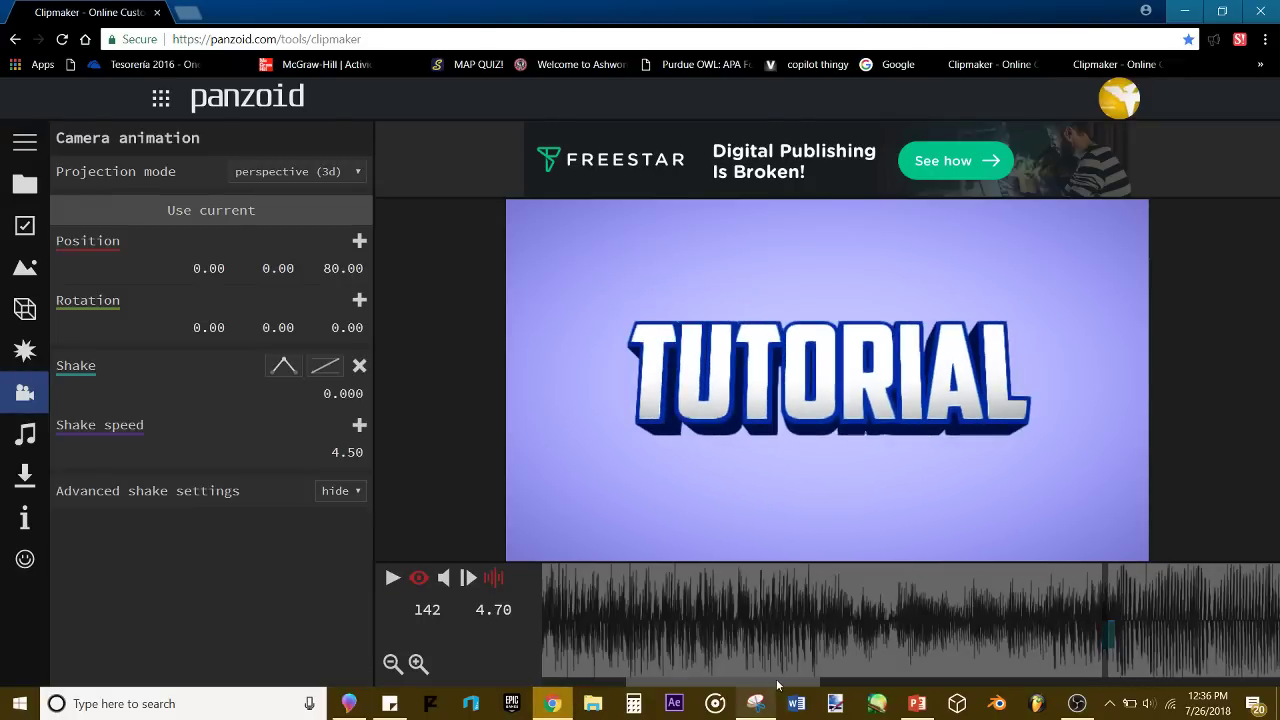
left_click_drag(775, 683, 886, 668)
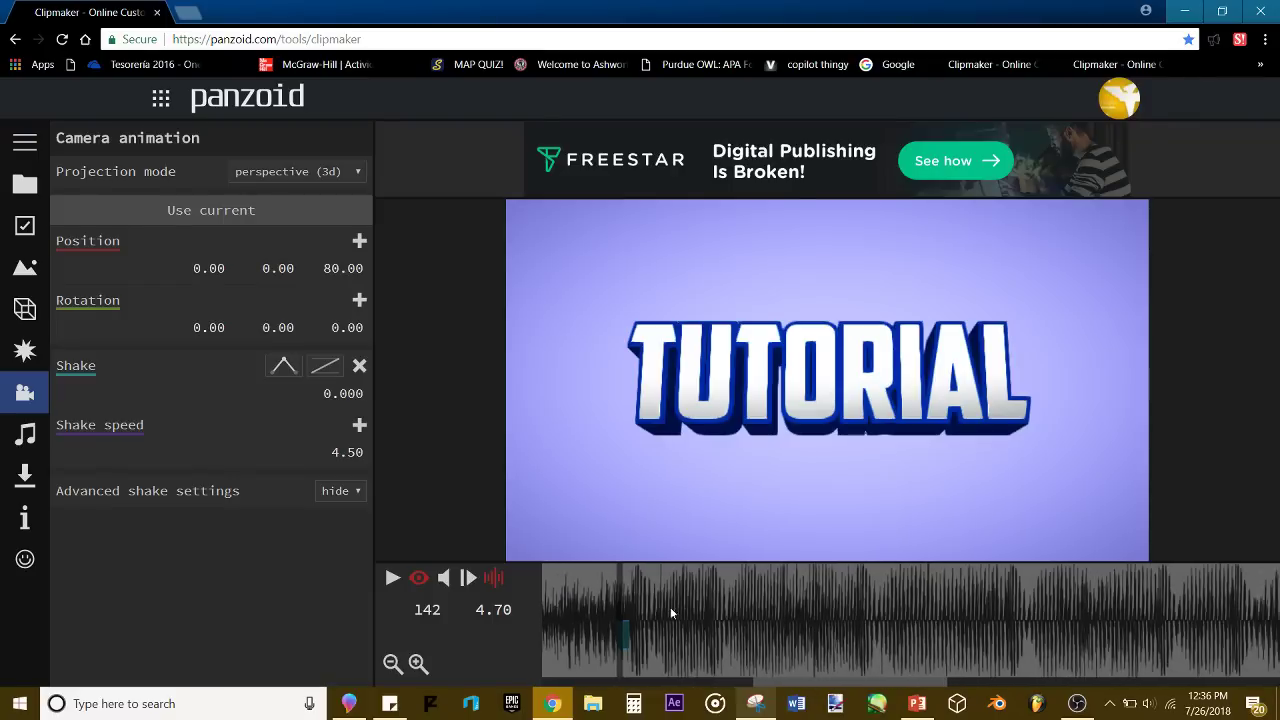
left_click_drag(622, 610, 590, 614)
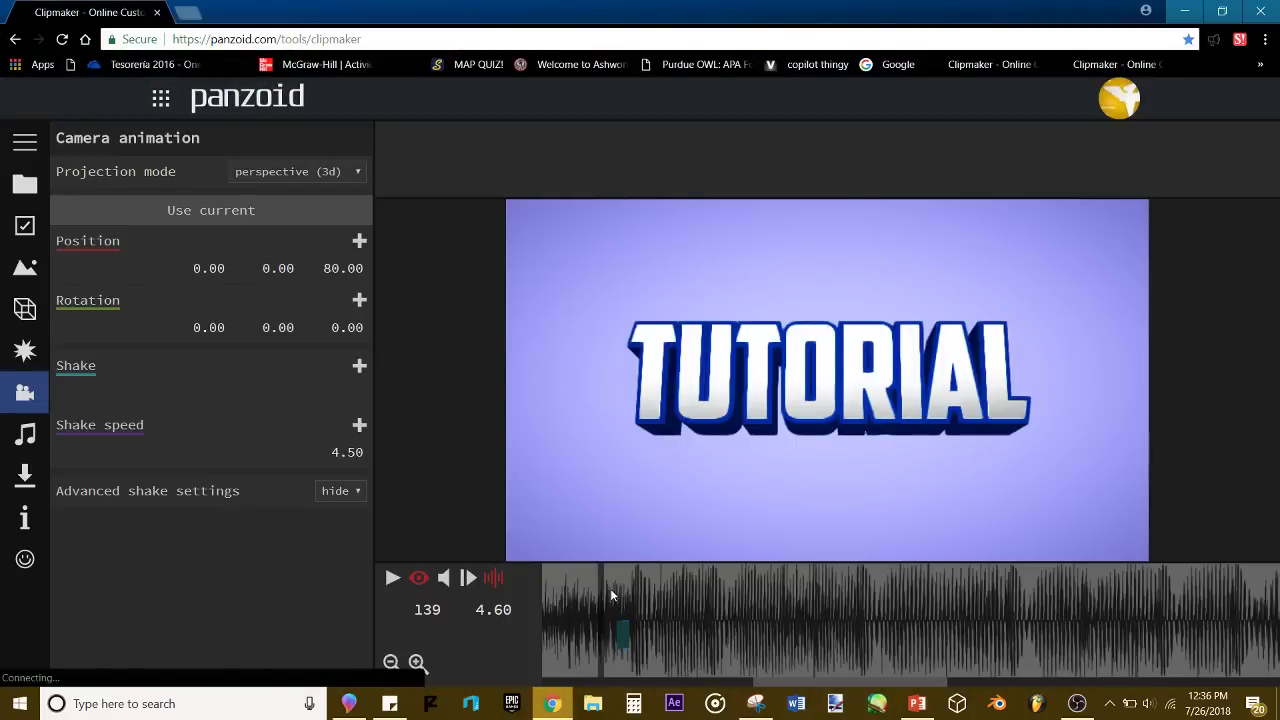
mouse_move(611, 594)
left_mouse_down()
mouse_move(709, 609)
mouse_move(604, 608)
left_mouse_up()
key("space")
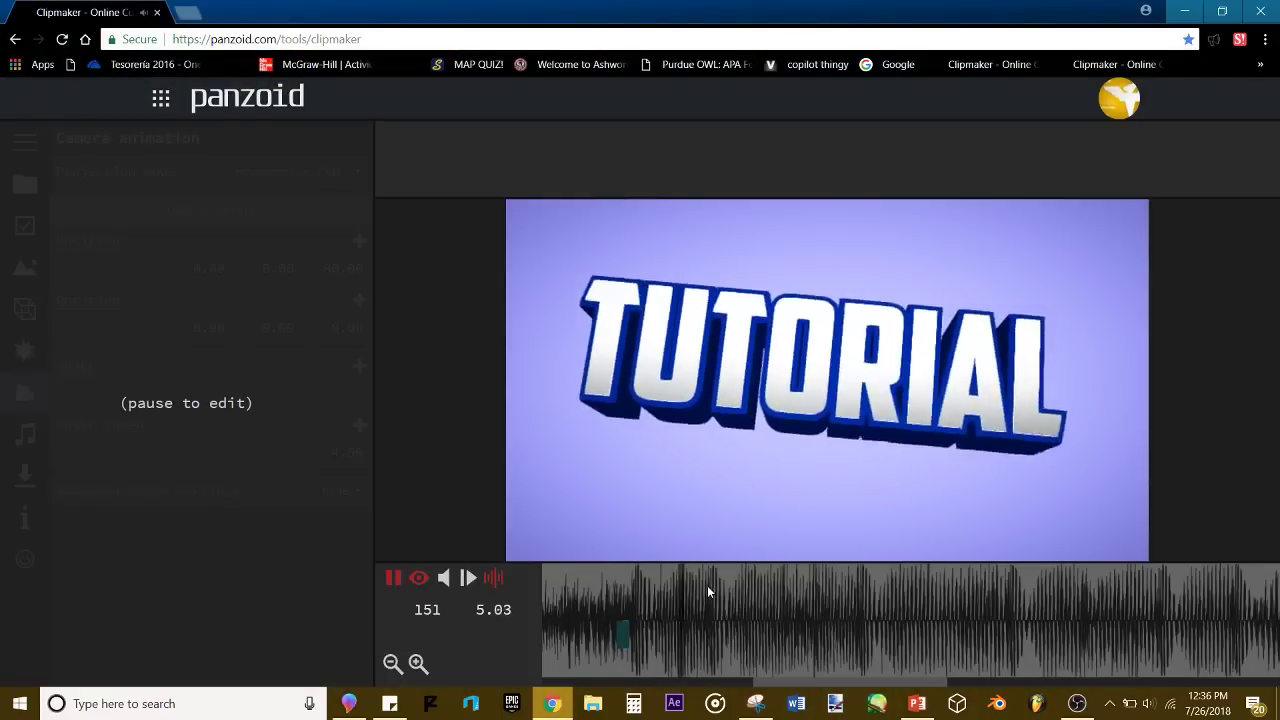
Step: Play the clip repeatedly from the shake keyframe at frame 143 to find the next beat
key("space")
left_click_drag(707, 587, 618, 595)
key("space")
key("space")
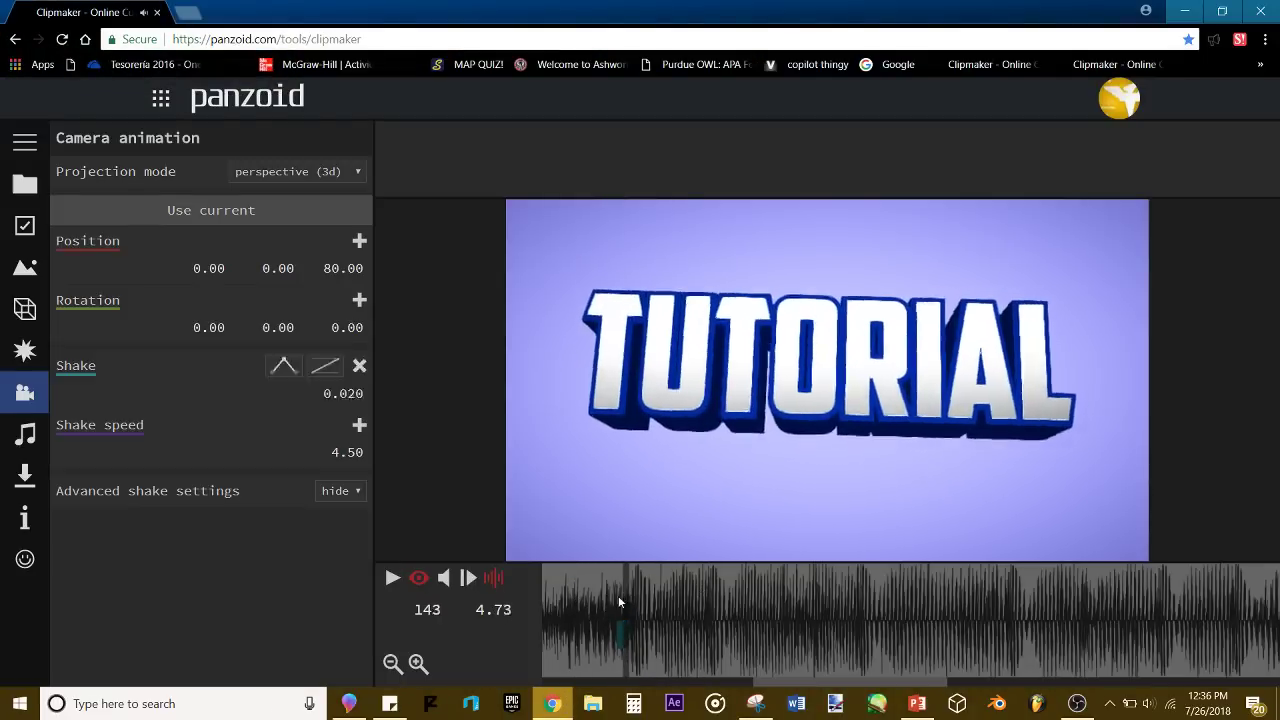
key("space")
key("space")
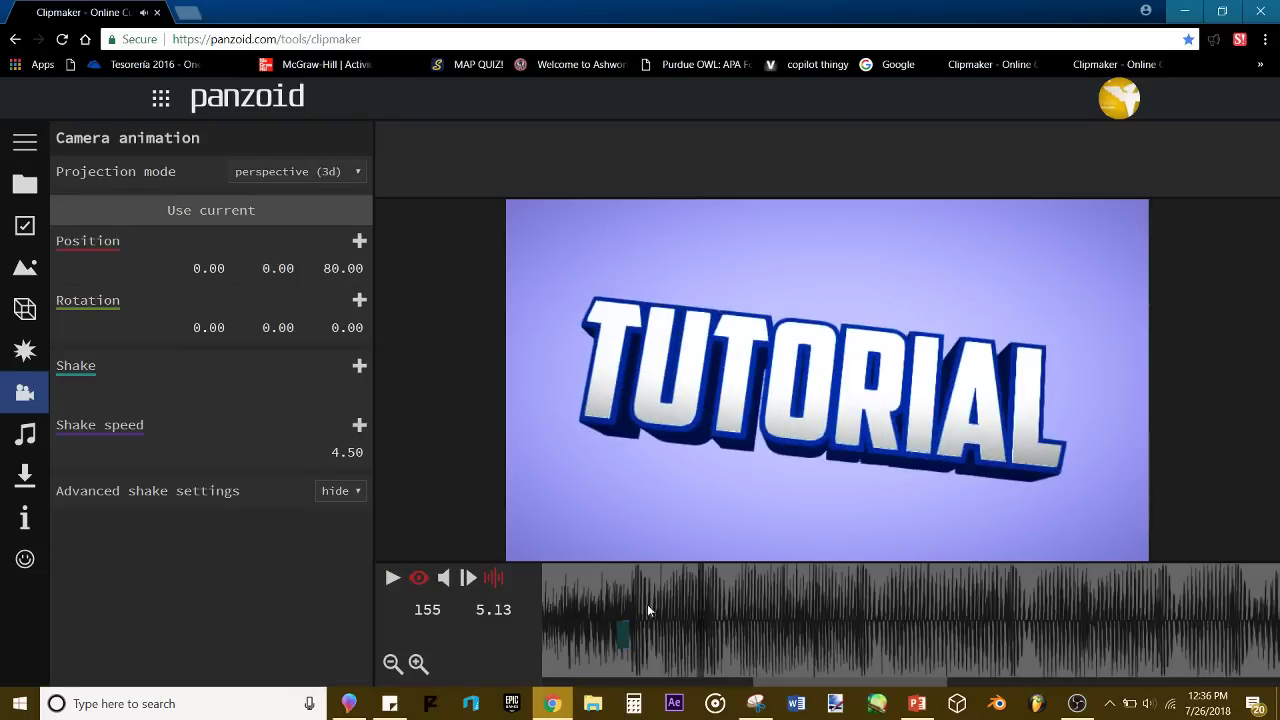
Step: Copy the shake keyframe pair from frames 142–143 to frames 154–155 and play across both beats to check the timing
left_click_drag(613, 606, 620, 610)
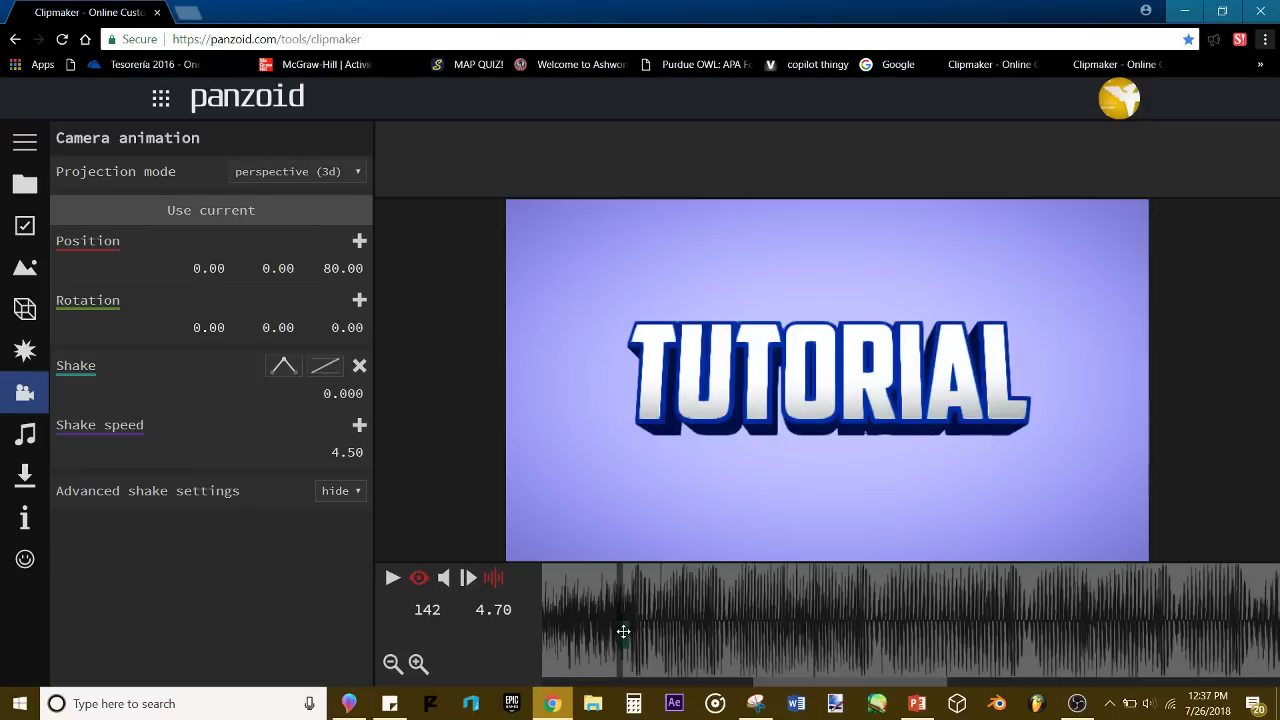
left_click_drag(623, 631, 702, 631)
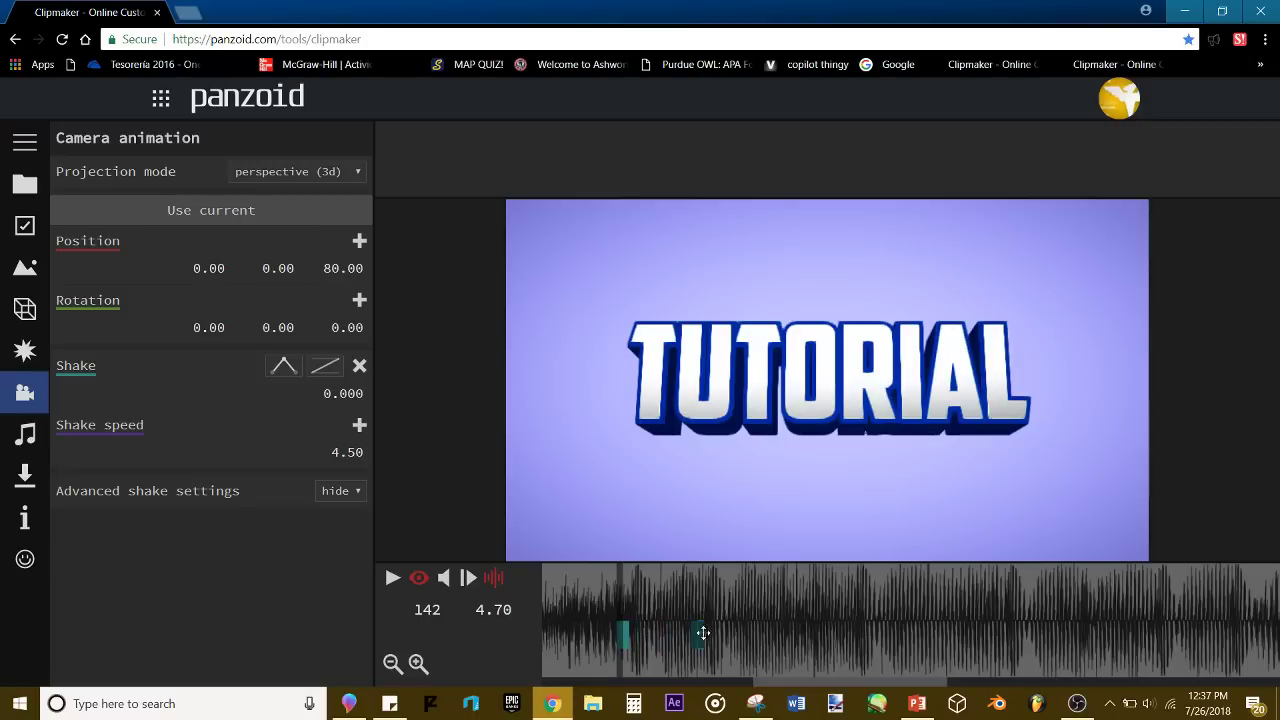
left_click(608, 611)
key("space")
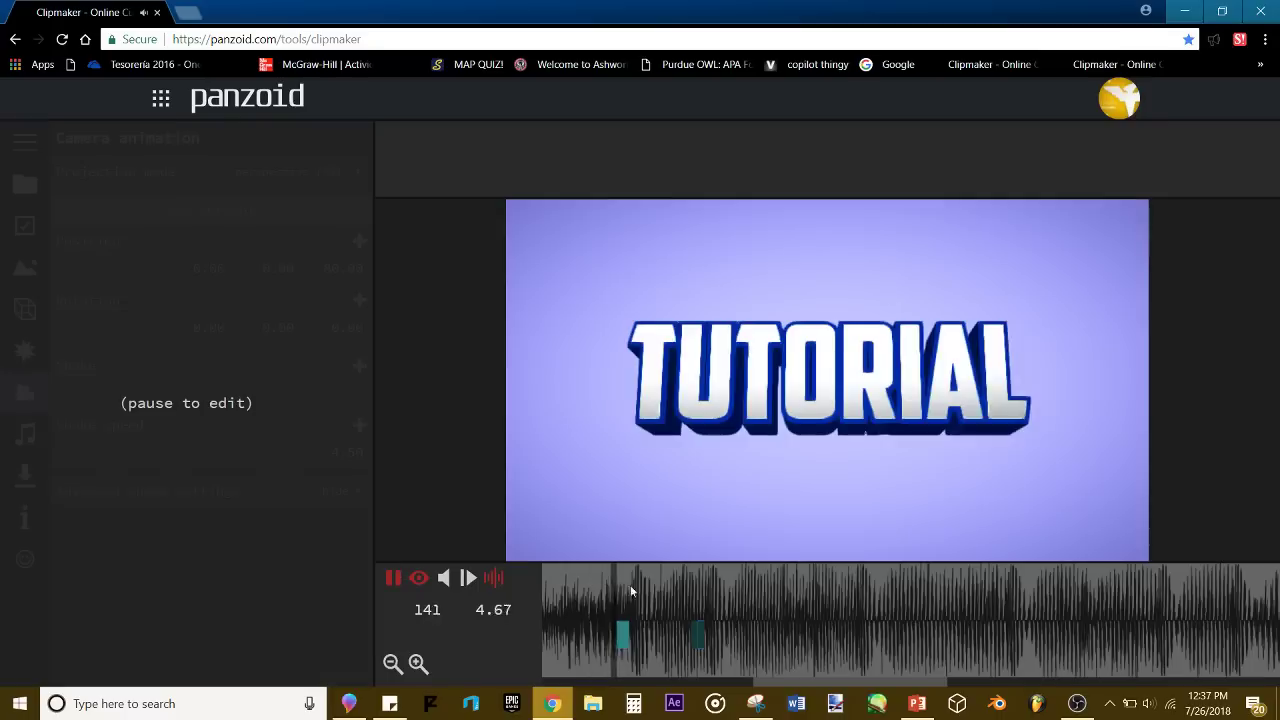
key("space")
left_click(594, 591)
key("space")
key("space")
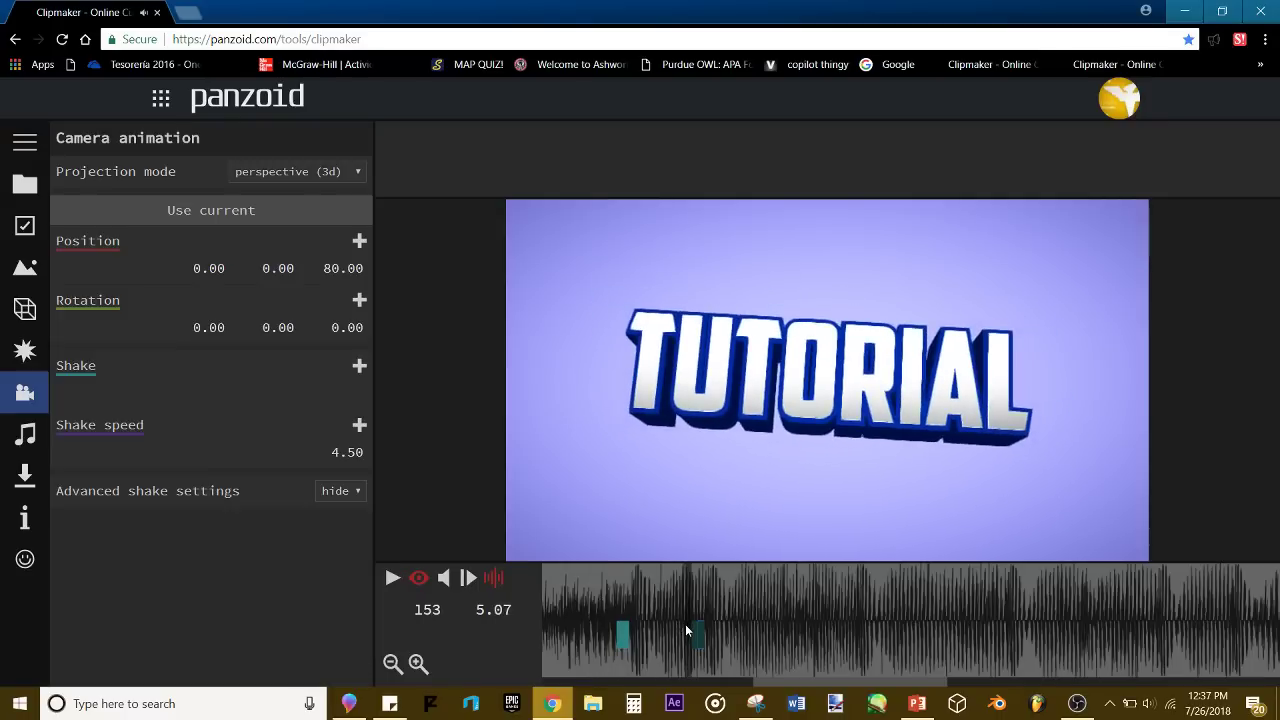
key("space")
key("space")
Step: Try quadratic in interpolation on the shake keyframe at frame 154 and play the clip to preview it
mouse_move(695, 625)
left_mouse_down()
mouse_move(664, 610)
mouse_move(695, 628)
mouse_move(665, 615)
mouse_move(977, 617)
mouse_move(727, 640)
mouse_move(657, 620)
mouse_move(692, 615)
left_mouse_up()
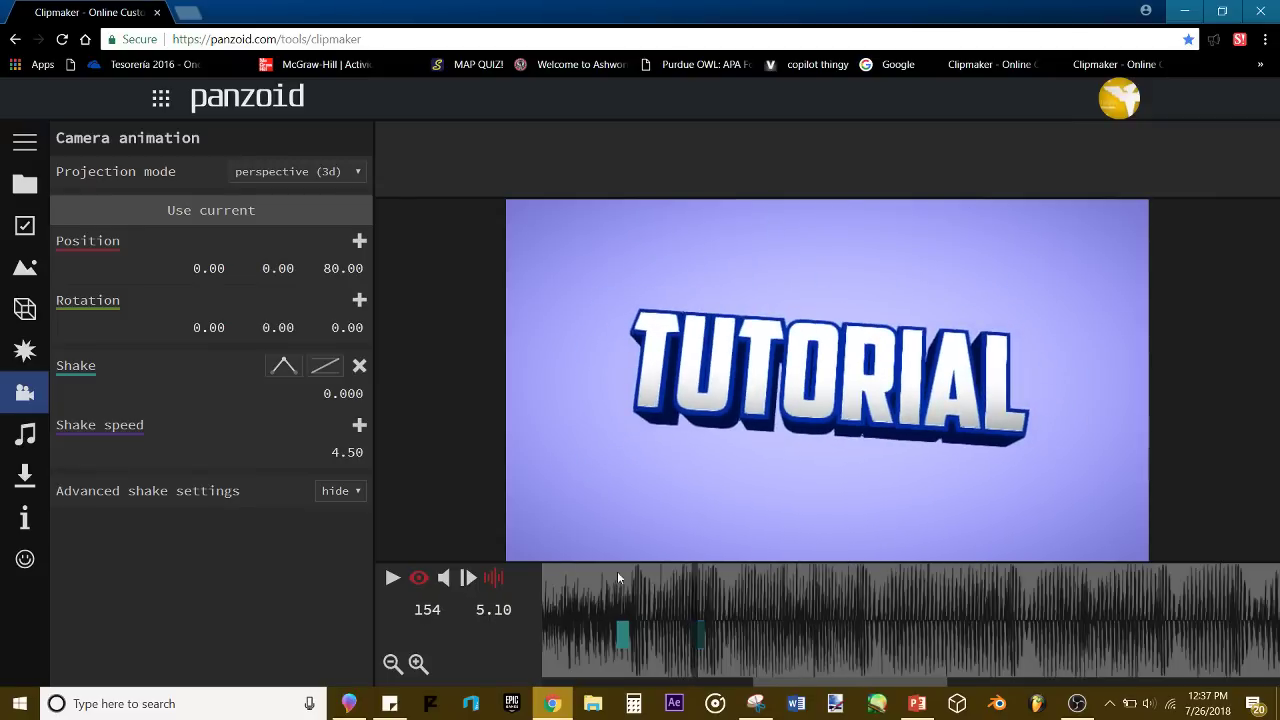
left_click(318, 370)
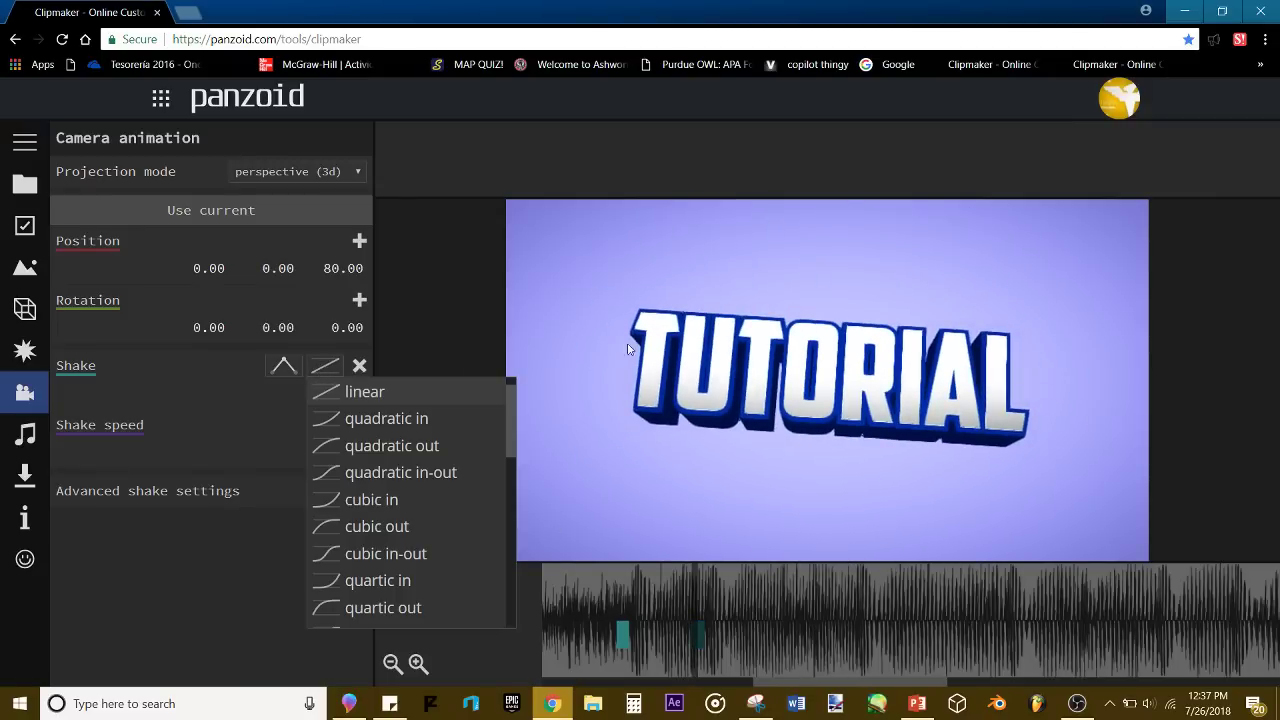
left_click(628, 349)
mouse_move(692, 596)
left_mouse_down()
mouse_move(712, 588)
mouse_move(694, 590)
left_mouse_up()
left_click(323, 370)
left_click(364, 418)
key("space")
left_click(636, 595)
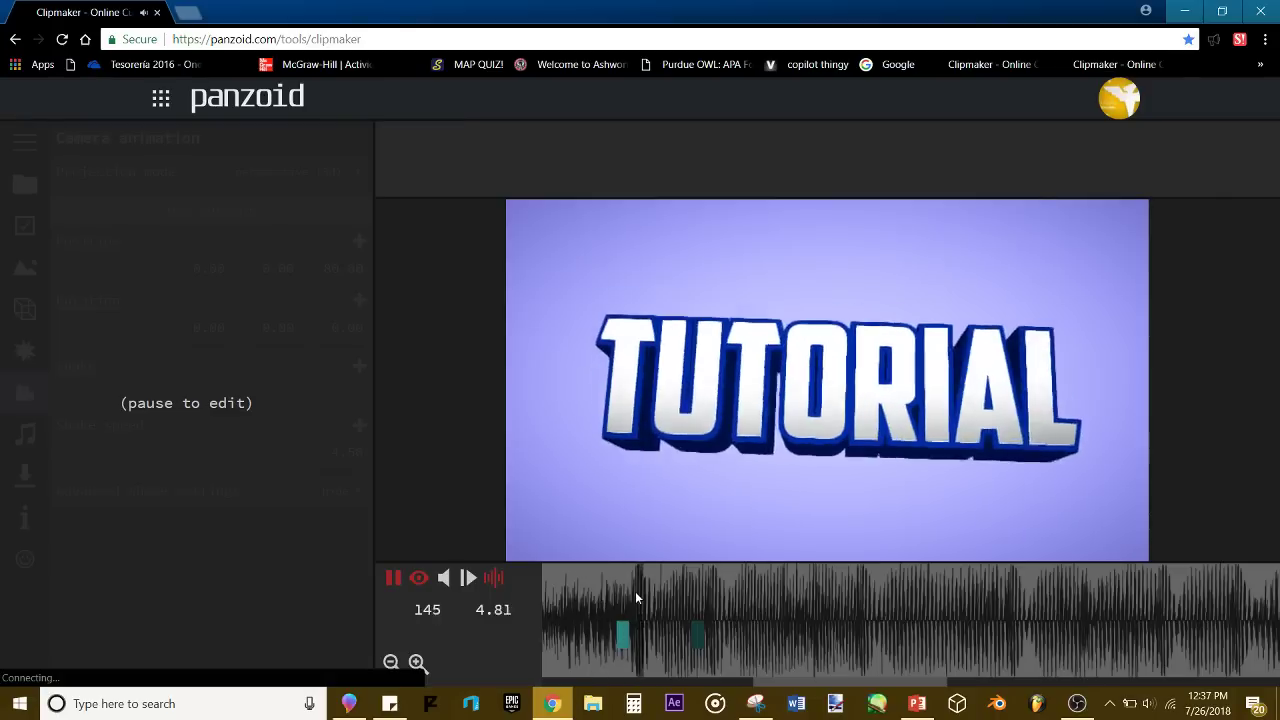
Step: Move the zero-shake keyframe ahead of each of the two beats two frames earlier and preview the ramp-up
left_click_drag(682, 600, 606, 634)
left_click(592, 600)
key("space")
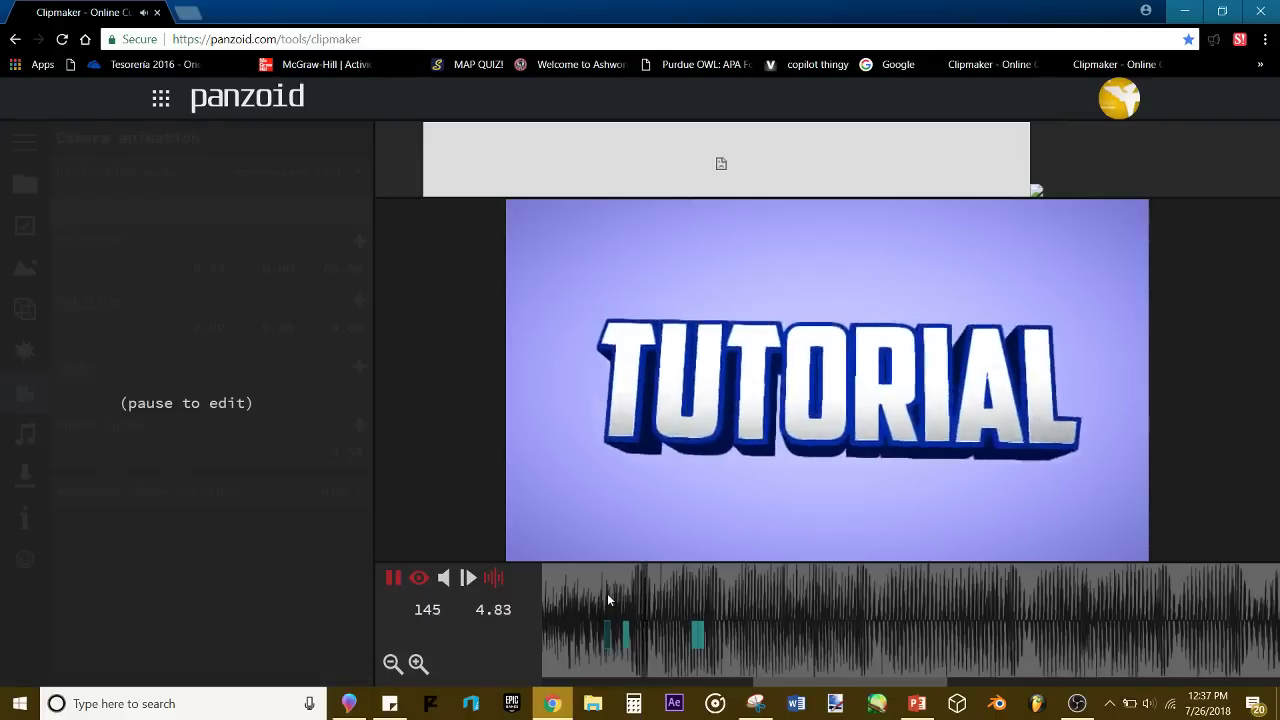
key("space")
left_click(689, 634)
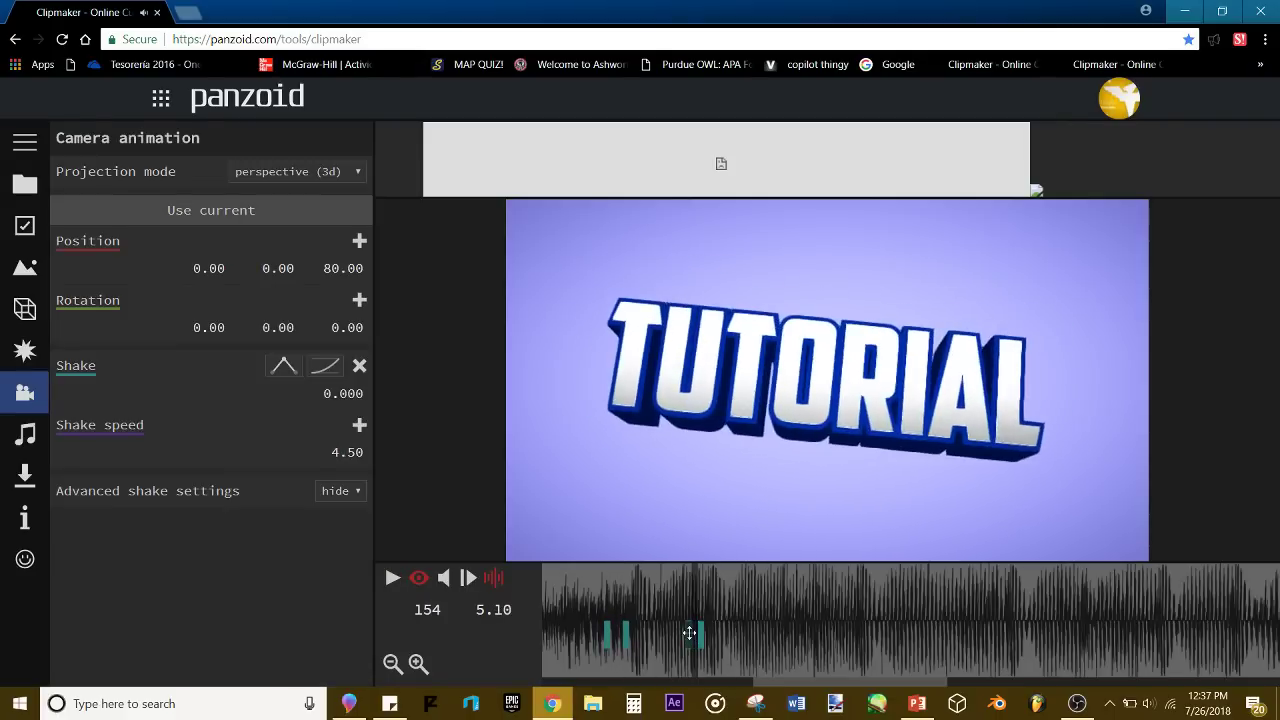
left_click(604, 599)
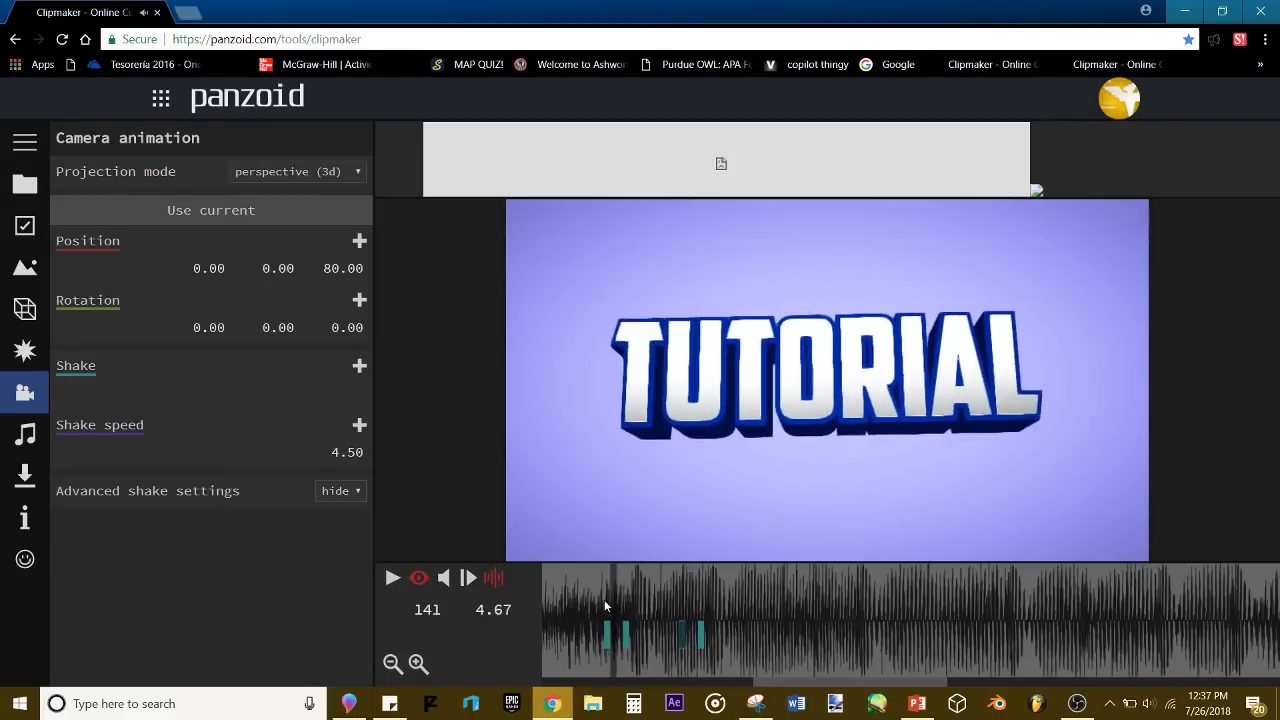
key("space")
left_click(626, 611)
key("space")
key("space")
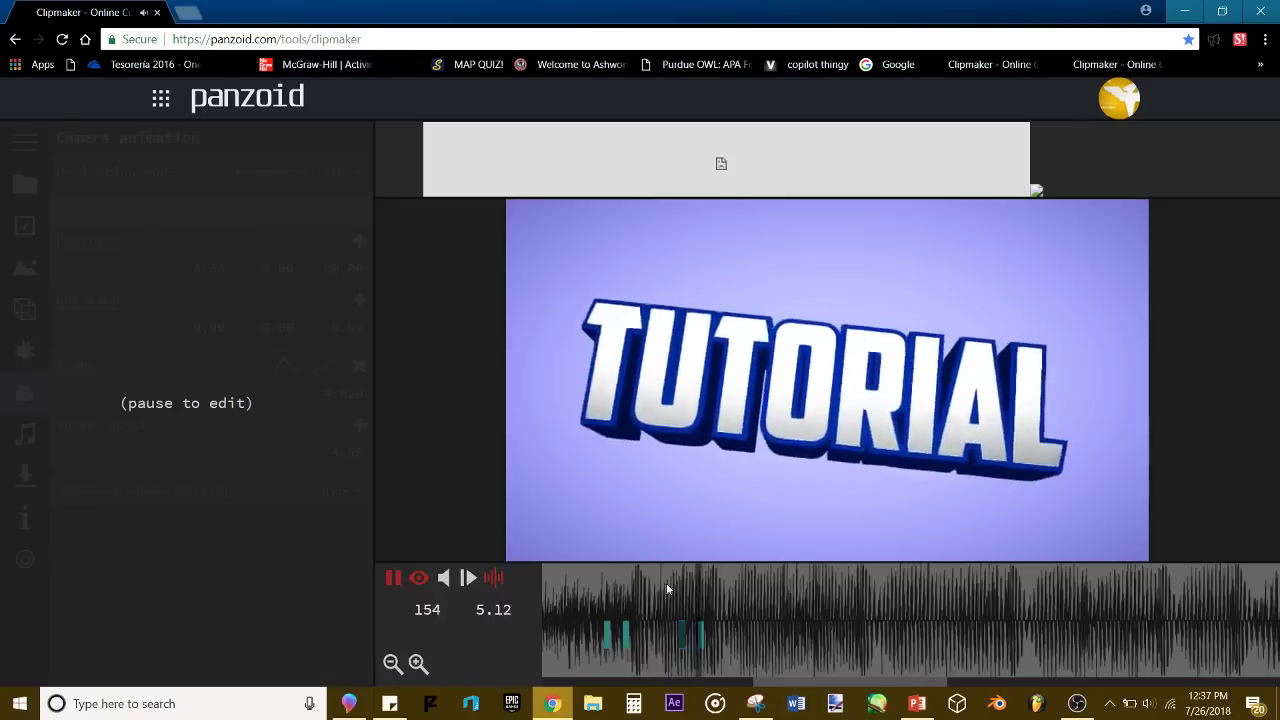
Step: Place the zero-shake keyframes at frames 141 and 153, and set the interpolation of the one at 153 to linear
key("space")
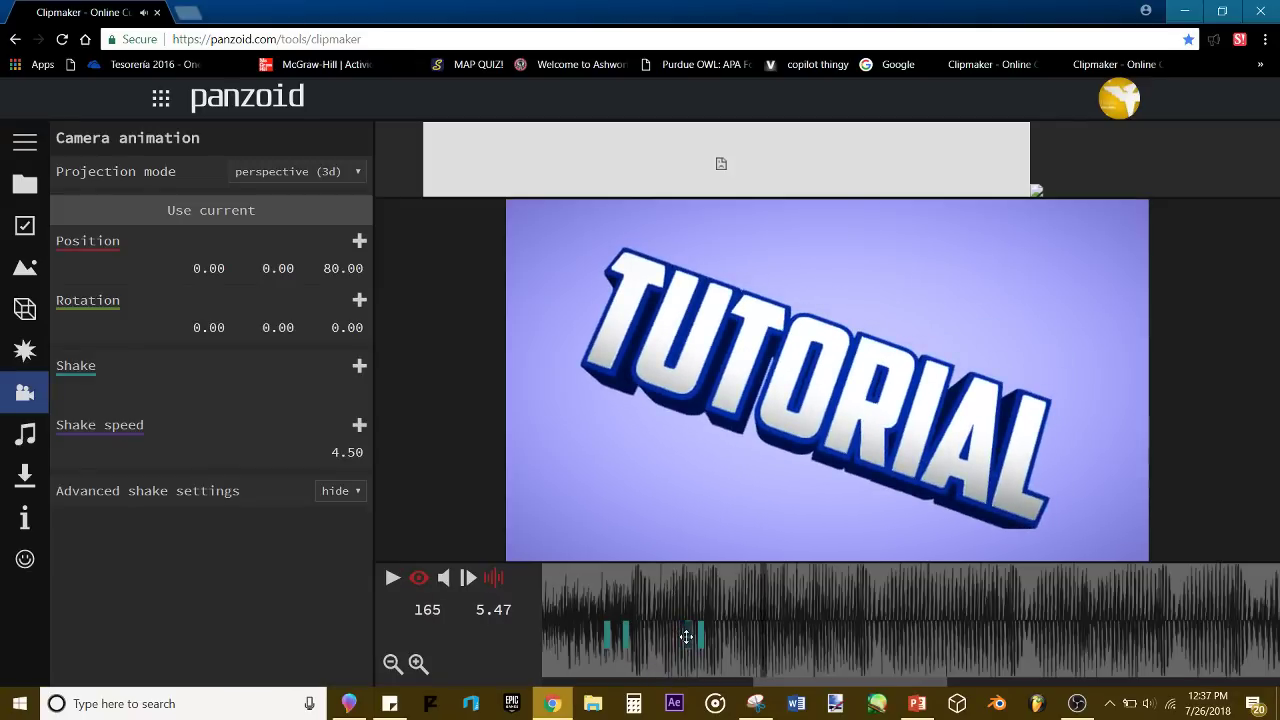
mouse_move(608, 641)
left_mouse_down()
mouse_move(616, 606)
mouse_move(688, 625)
left_mouse_up()
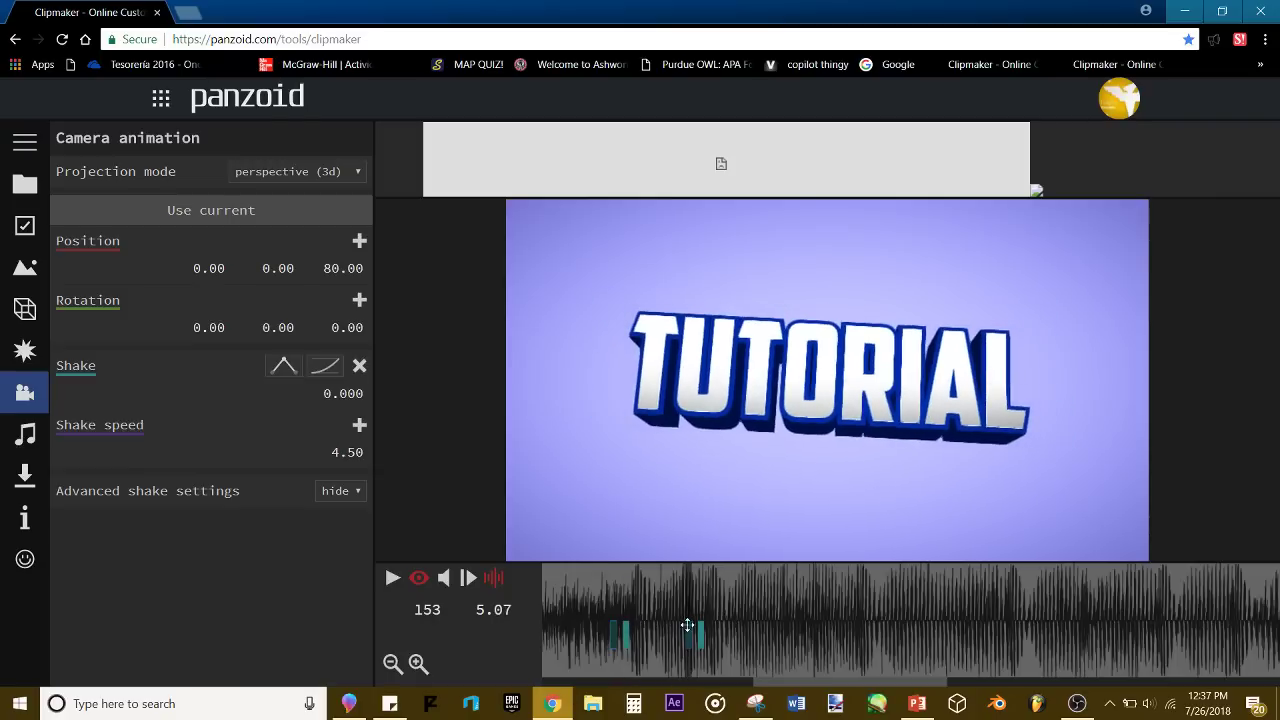
left_click(326, 366)
left_click(350, 391)
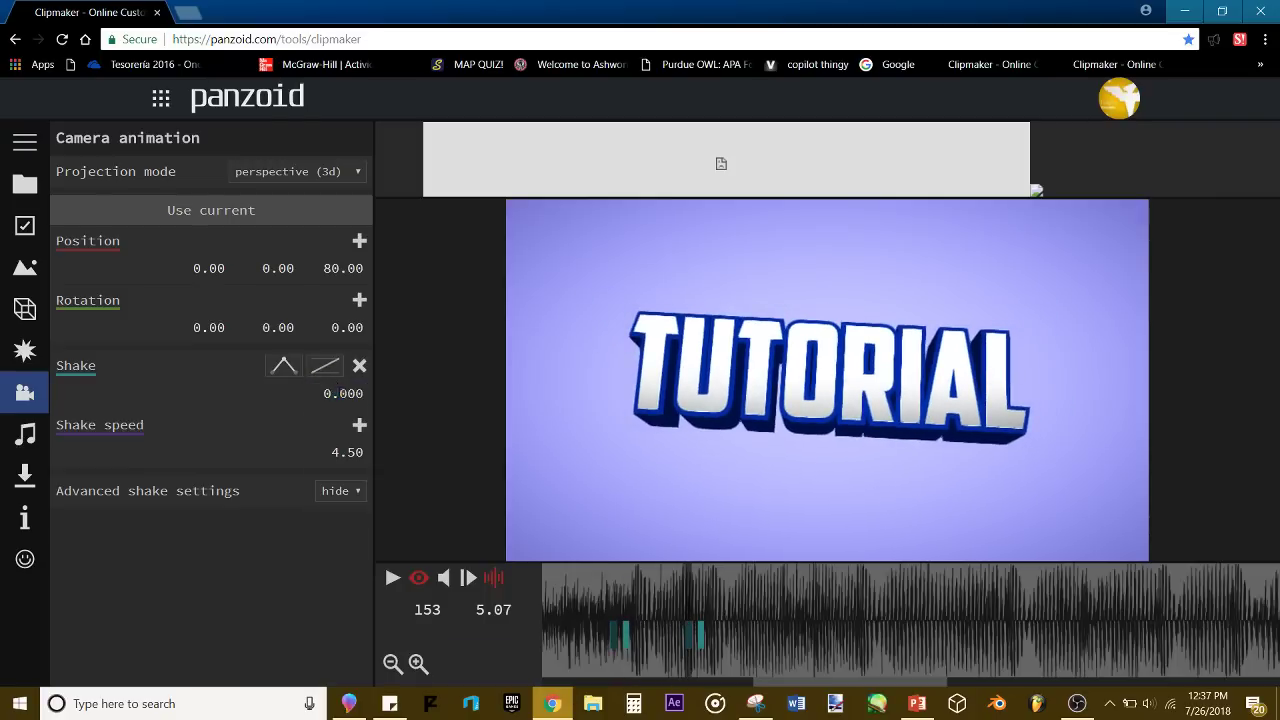
left_click(466, 401)
Step: Shift the second shake keyframe pair one frame later, keeping the first zero-shake keyframe at frame 141
left_click(700, 612)
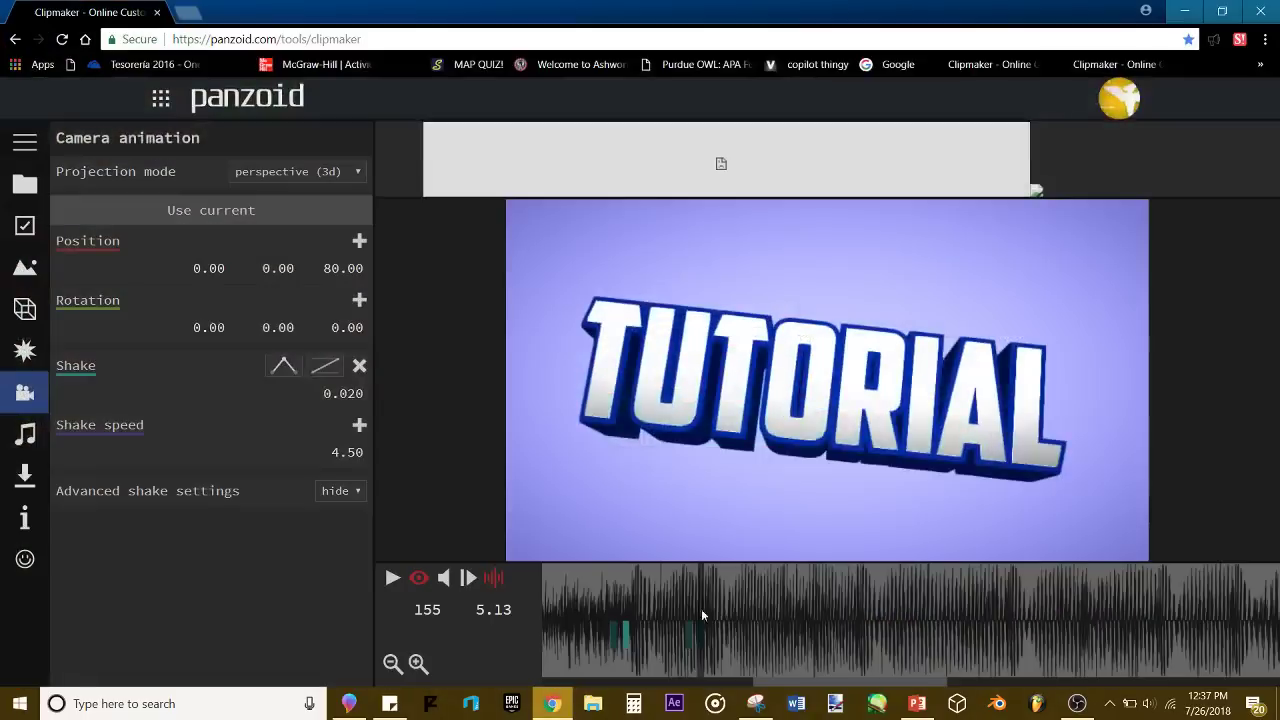
left_click(600, 612)
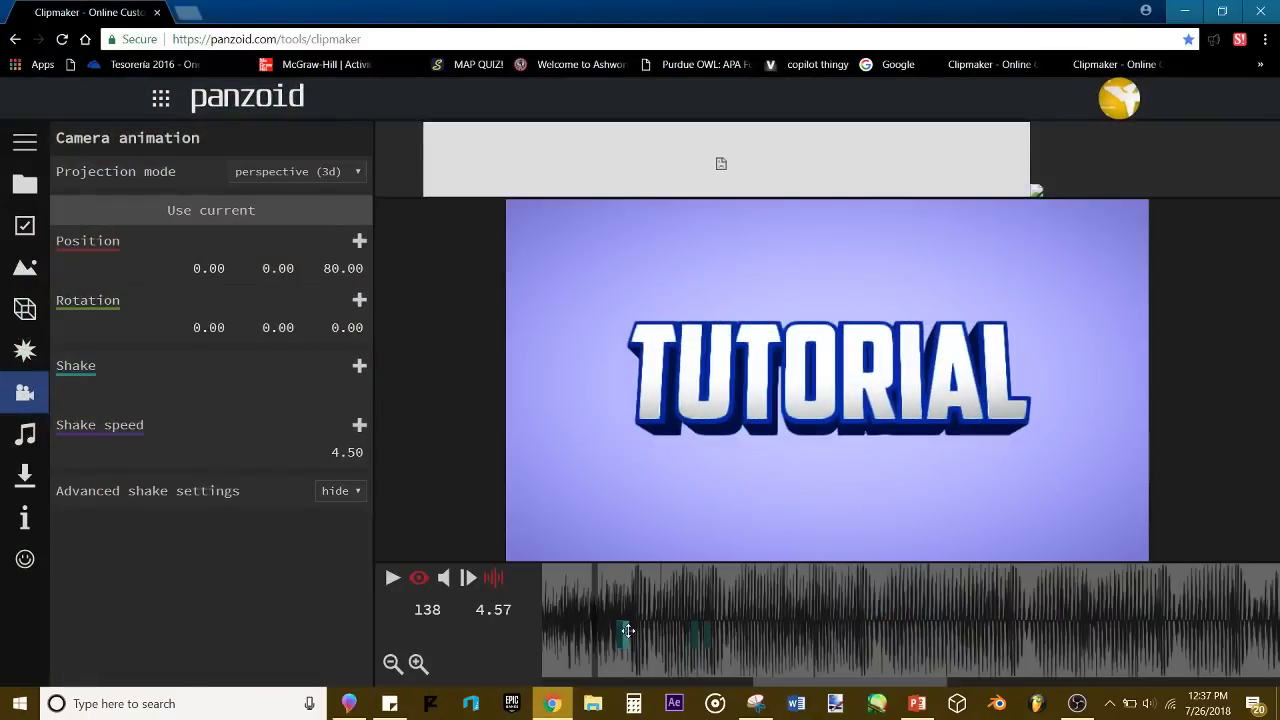
left_click(625, 630)
left_click(622, 630)
left_click(628, 628)
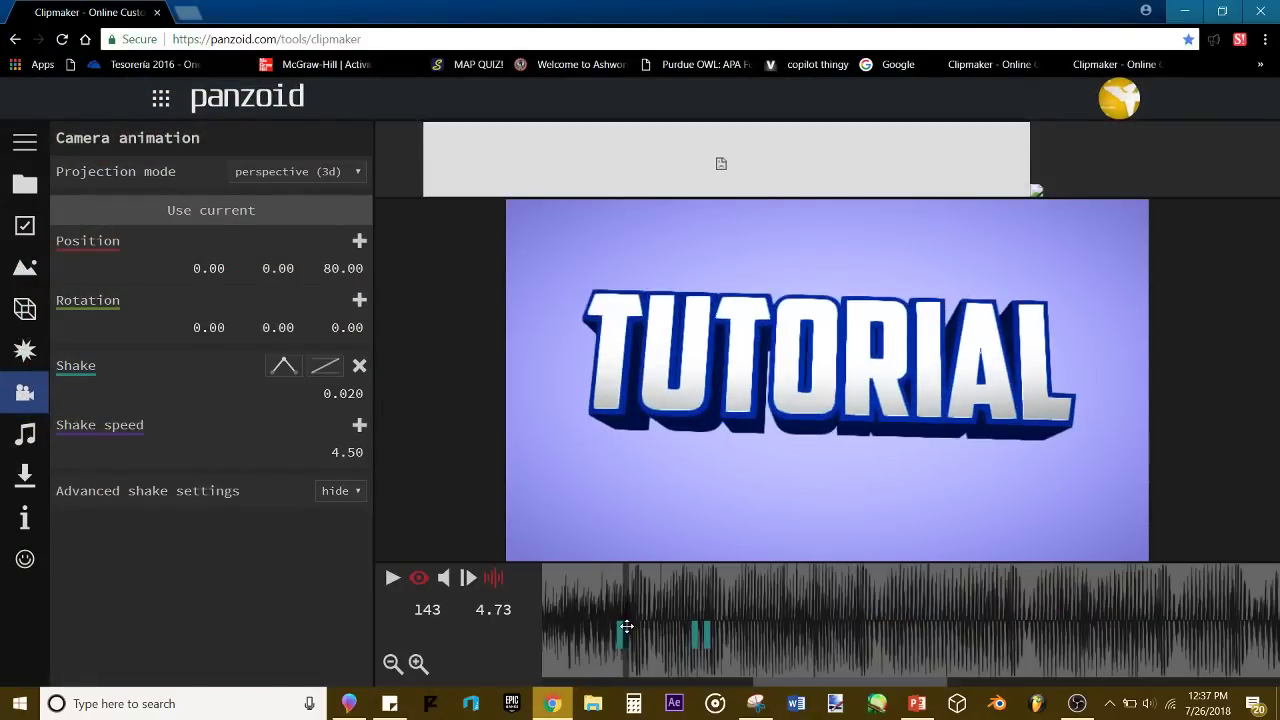
left_click_drag(619, 624, 611, 623)
Step: Play from frame 125 through the beats and copy the second shake keyframe pair onto the third beat
left_click(688, 600)
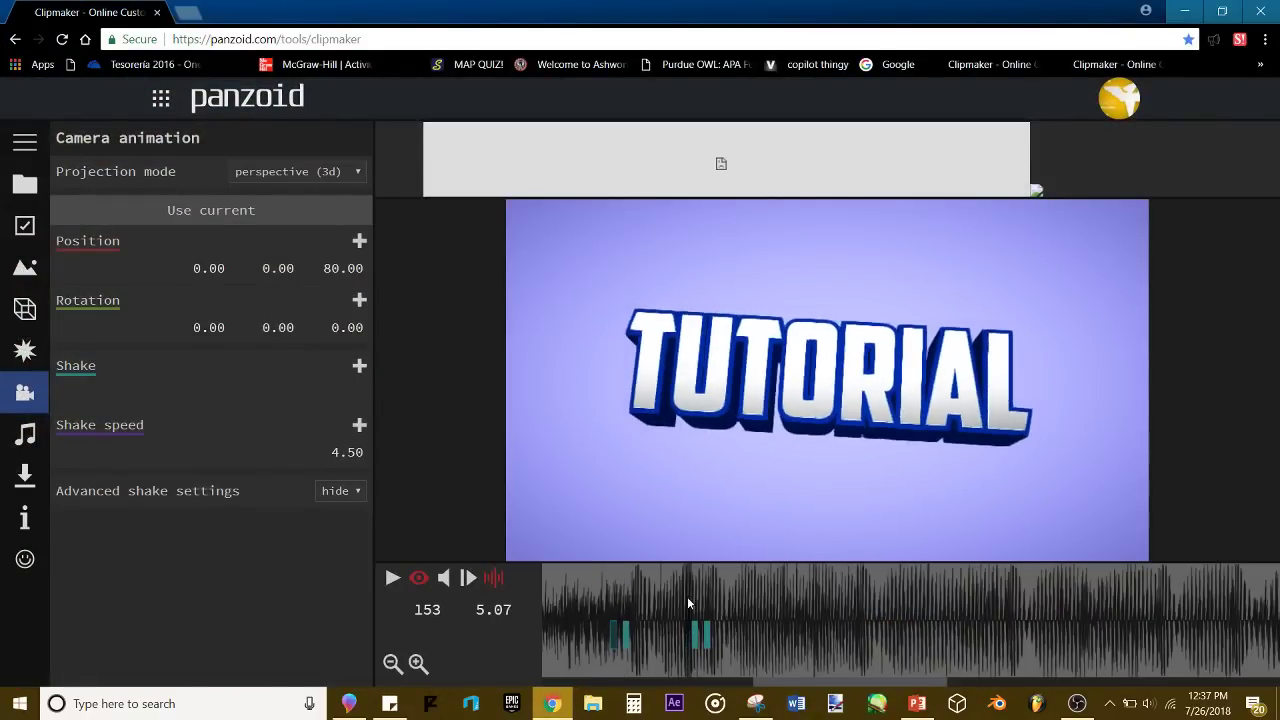
key("space")
left_click(671, 605)
left_click(695, 623)
left_click(708, 629)
left_click_drag(580, 597, 517, 584)
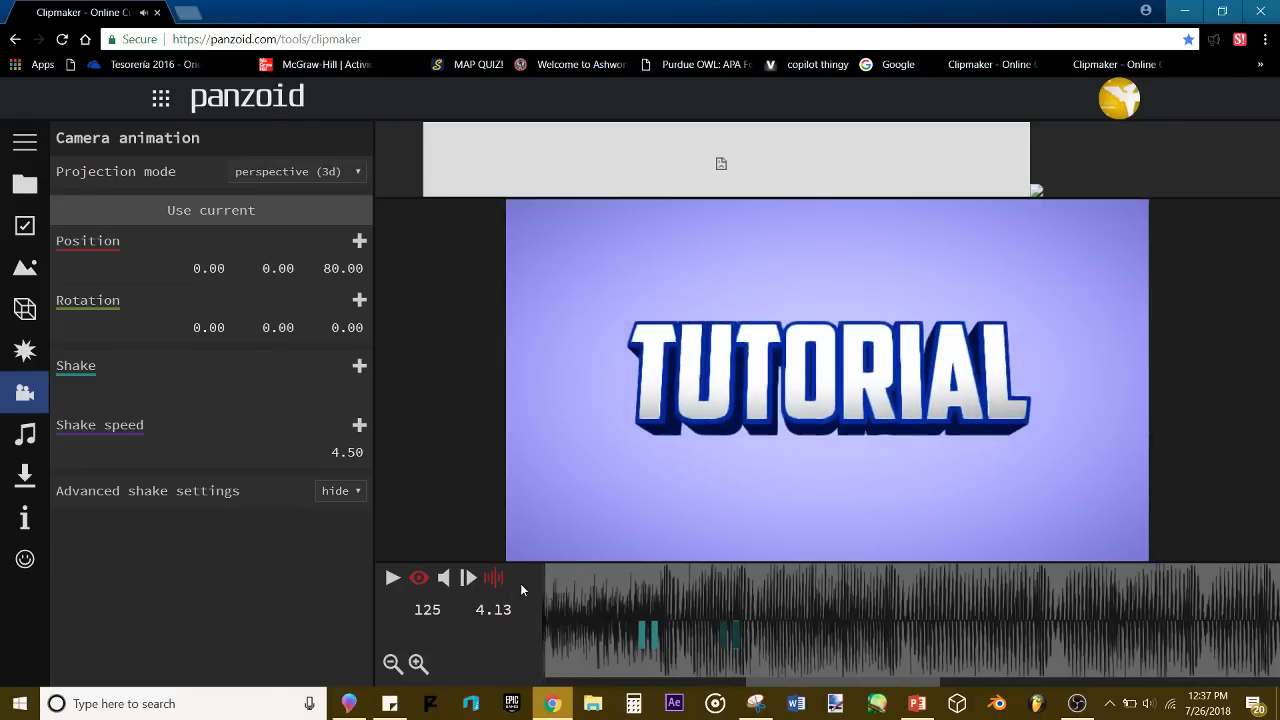
key("space")
key("space")
key("space")
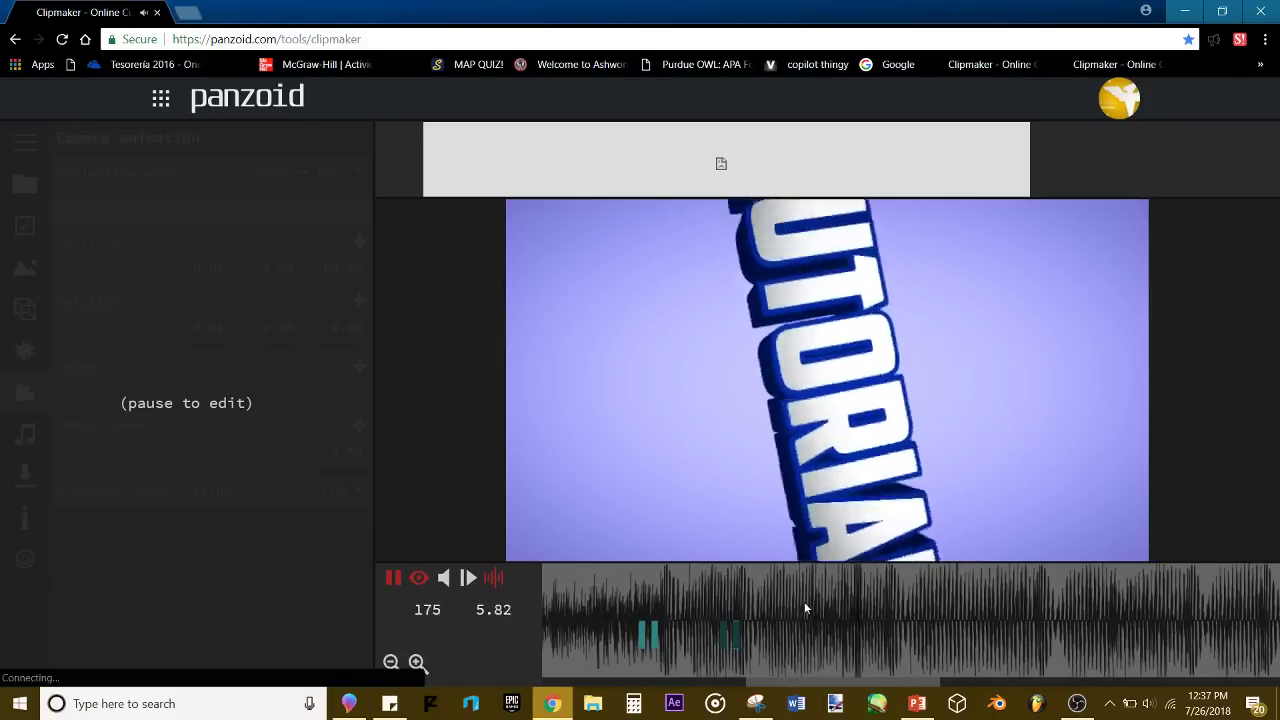
key("space")
key("space")
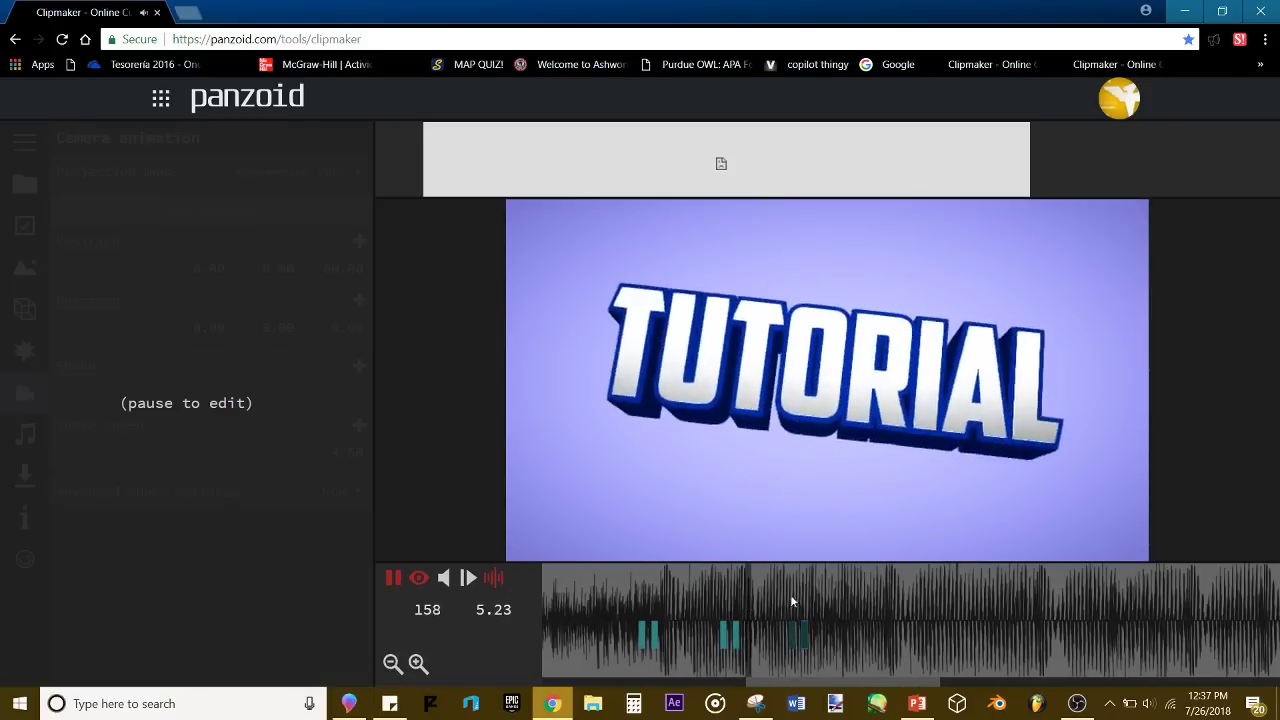
Step: Copy the shake keyframe pair onto the fourth beat, just before frame 182, and play from frame 135 to check the timing
key("space")
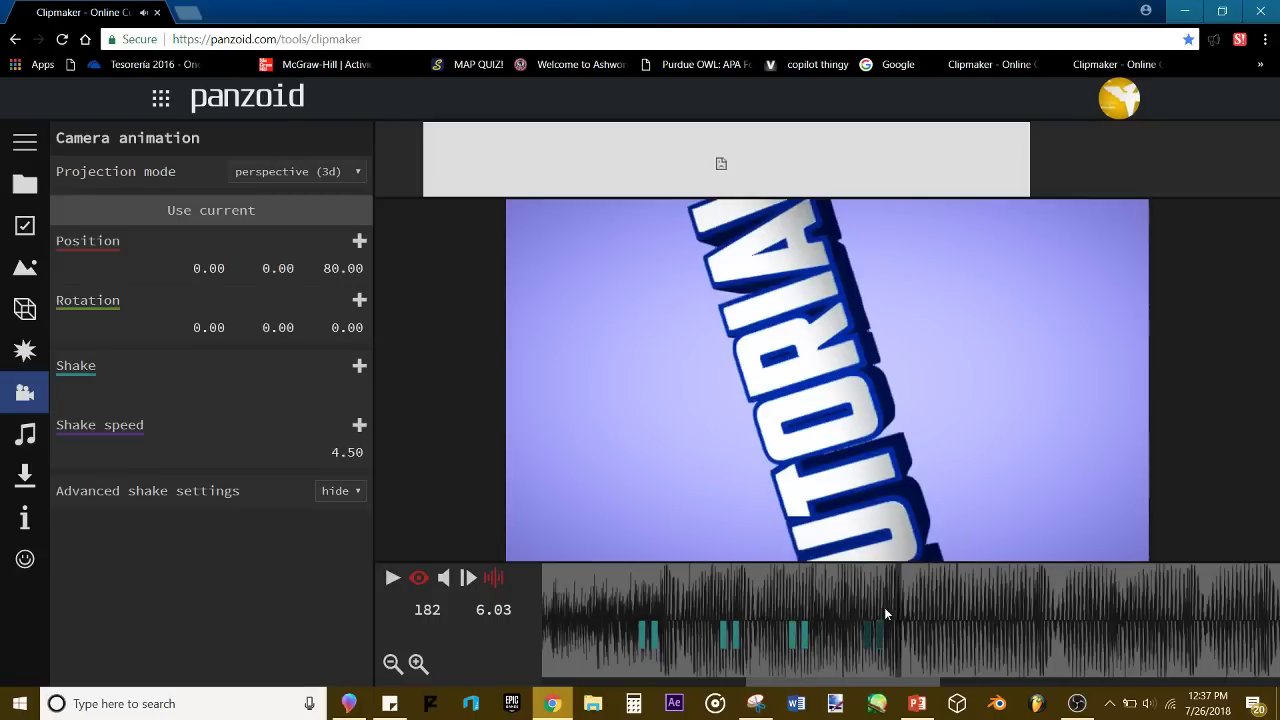
left_click_drag(884, 607, 604, 595)
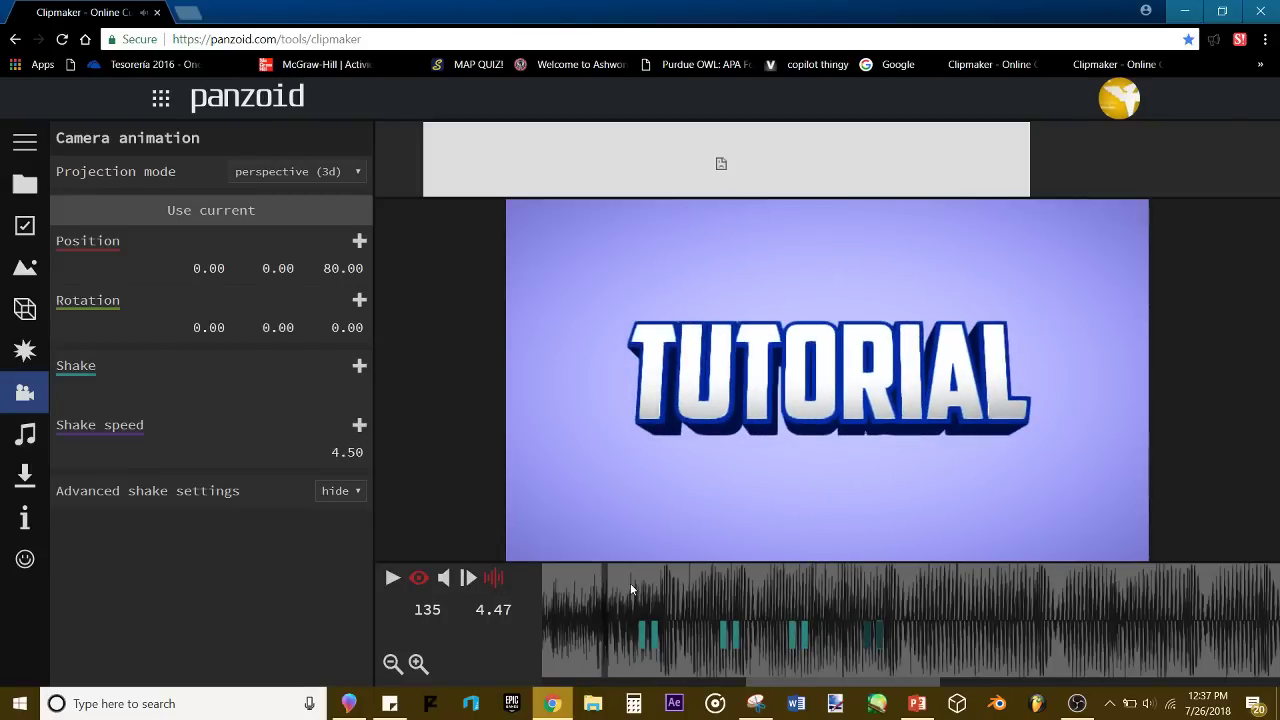
key("space")
key("space")
key("space")
key("space")
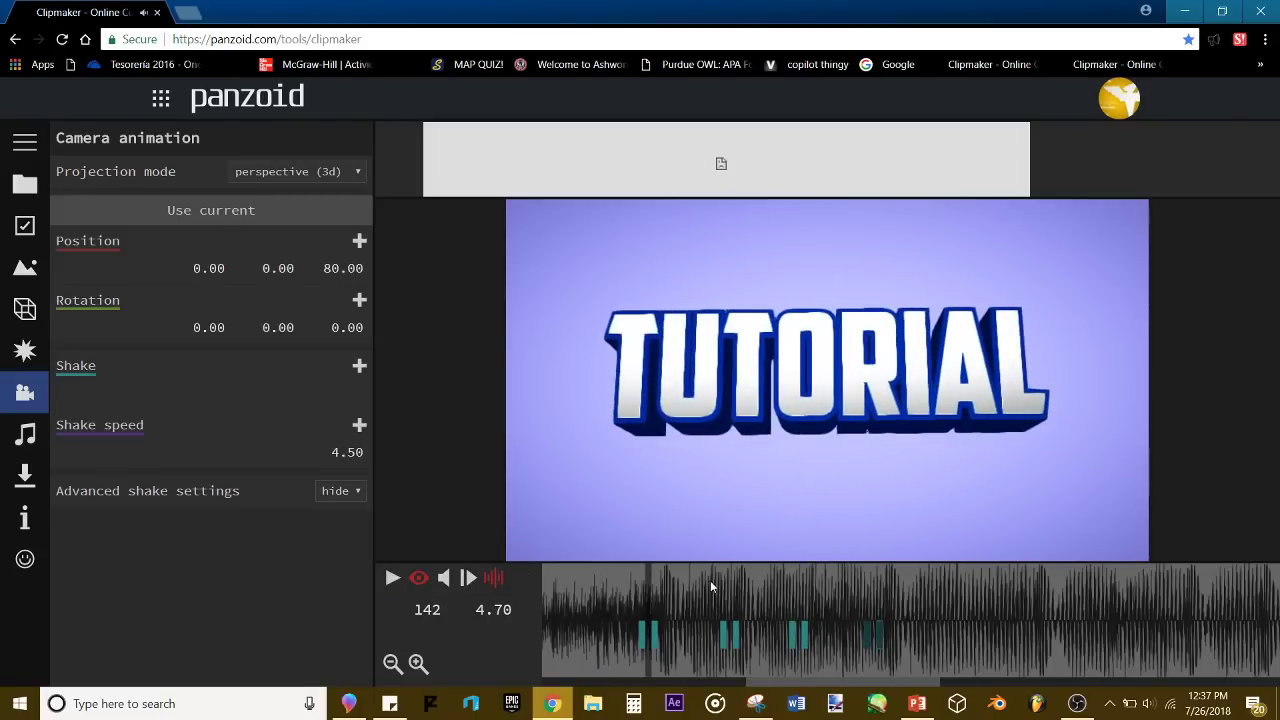
Step: Copy the fourth shake keyframe pair to the beat around frame 202, adjusting its position while playing the music
left_click_drag(662, 599, 1033, 632)
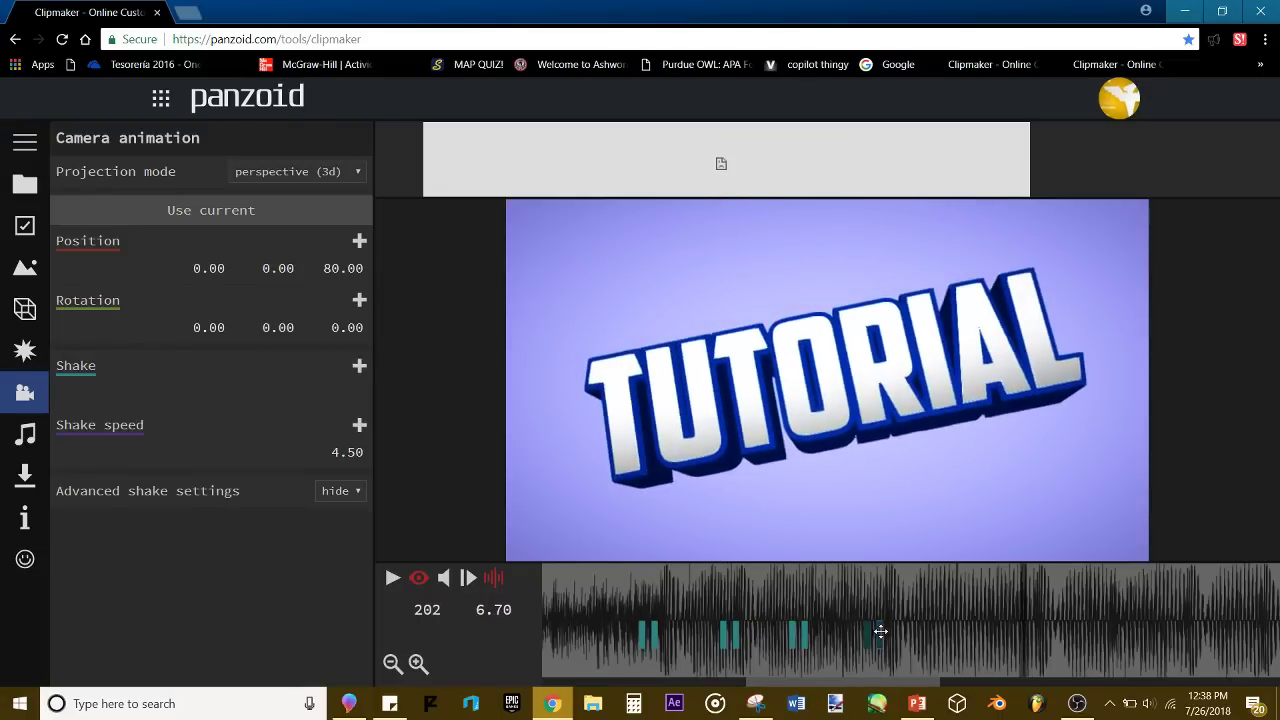
left_click_drag(880, 632, 1061, 632)
left_click(1009, 603)
key("space")
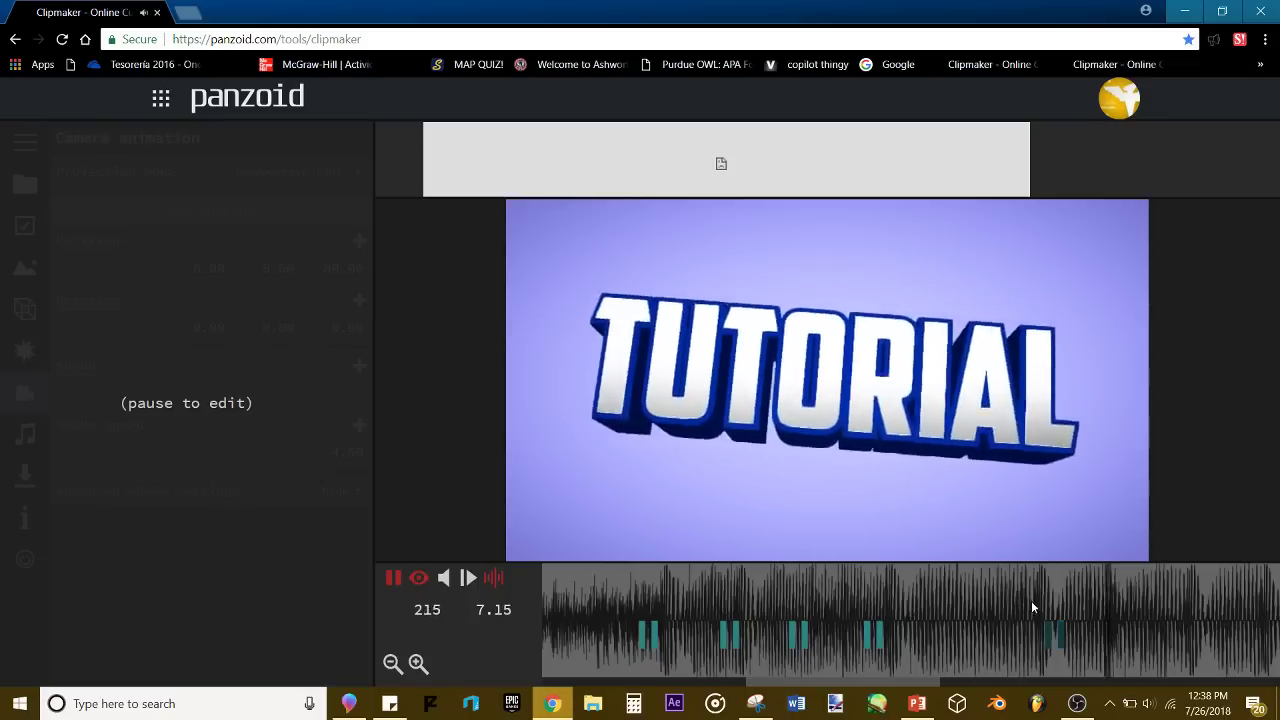
left_click(1031, 600)
key("space")
mouse_move(1048, 628)
left_mouse_down()
mouse_move(1024, 628)
mouse_move(1033, 604)
mouse_move(846, 621)
left_mouse_up()
left_click(1024, 605)
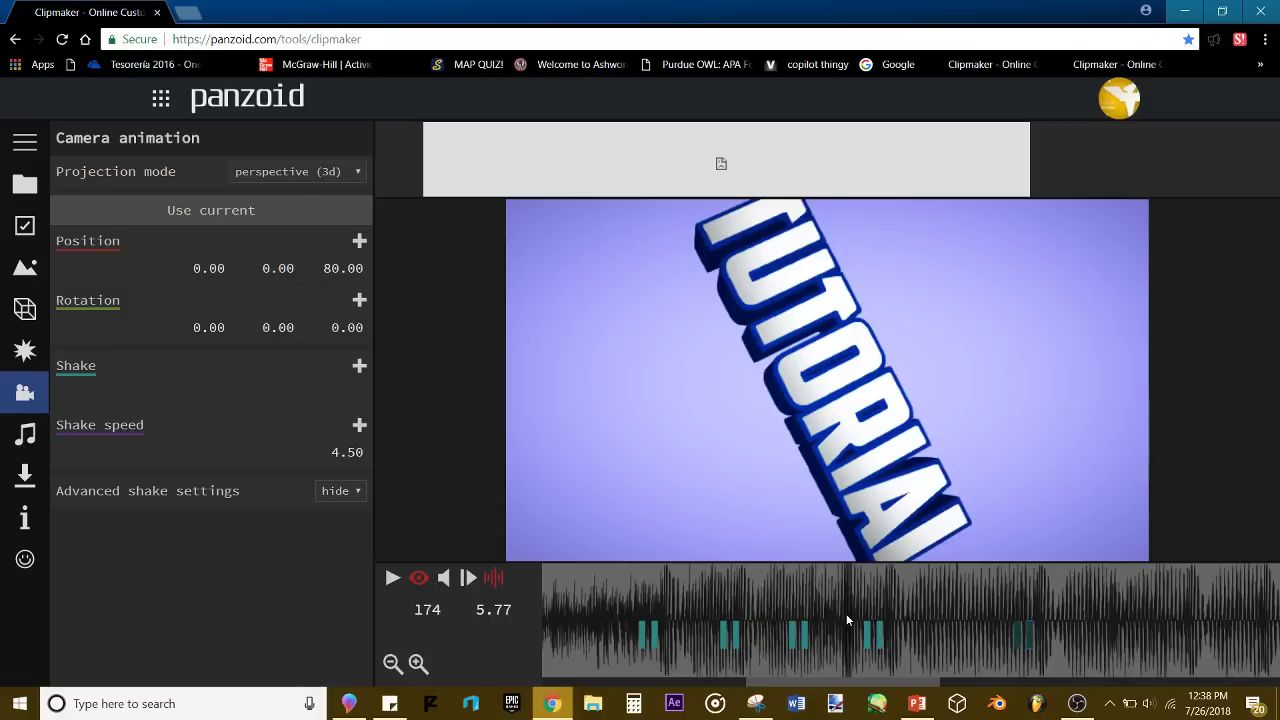
Step: Play past frame 202 and copy the shake keyframe pair onto each of the next two beats
key("space")
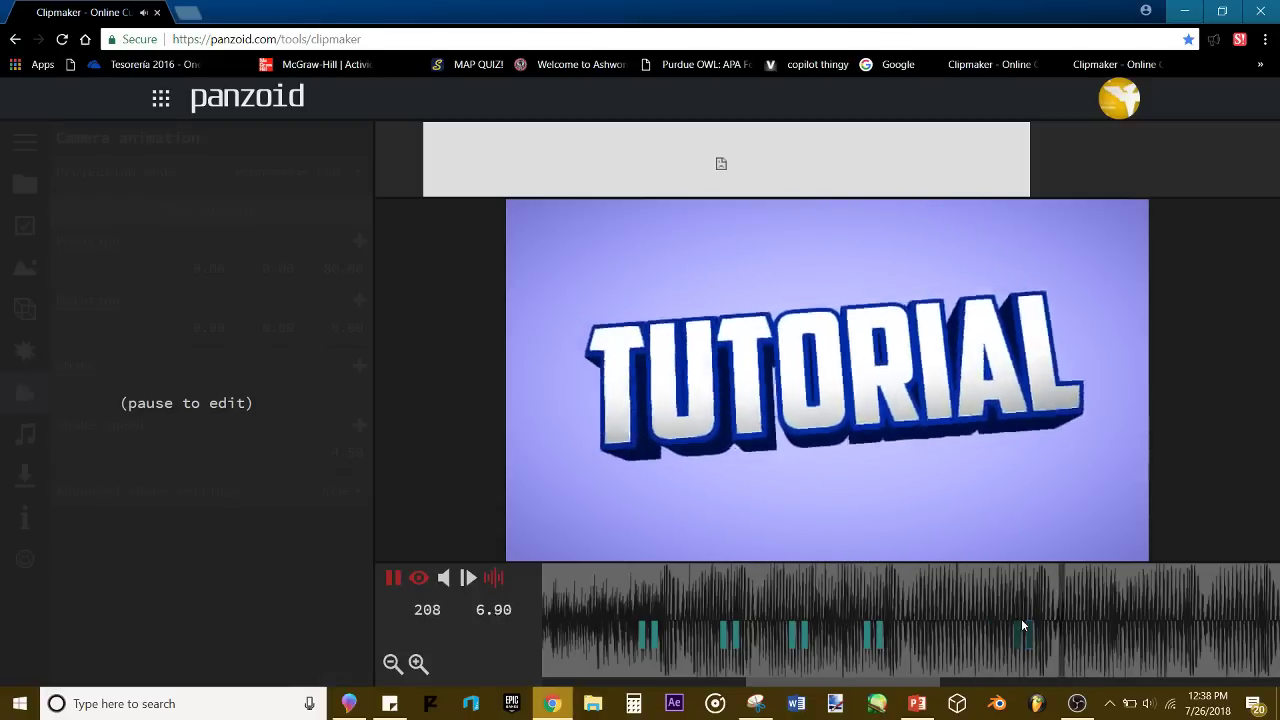
left_click(1110, 616)
left_click_drag(1029, 631, 935, 580)
key("space")
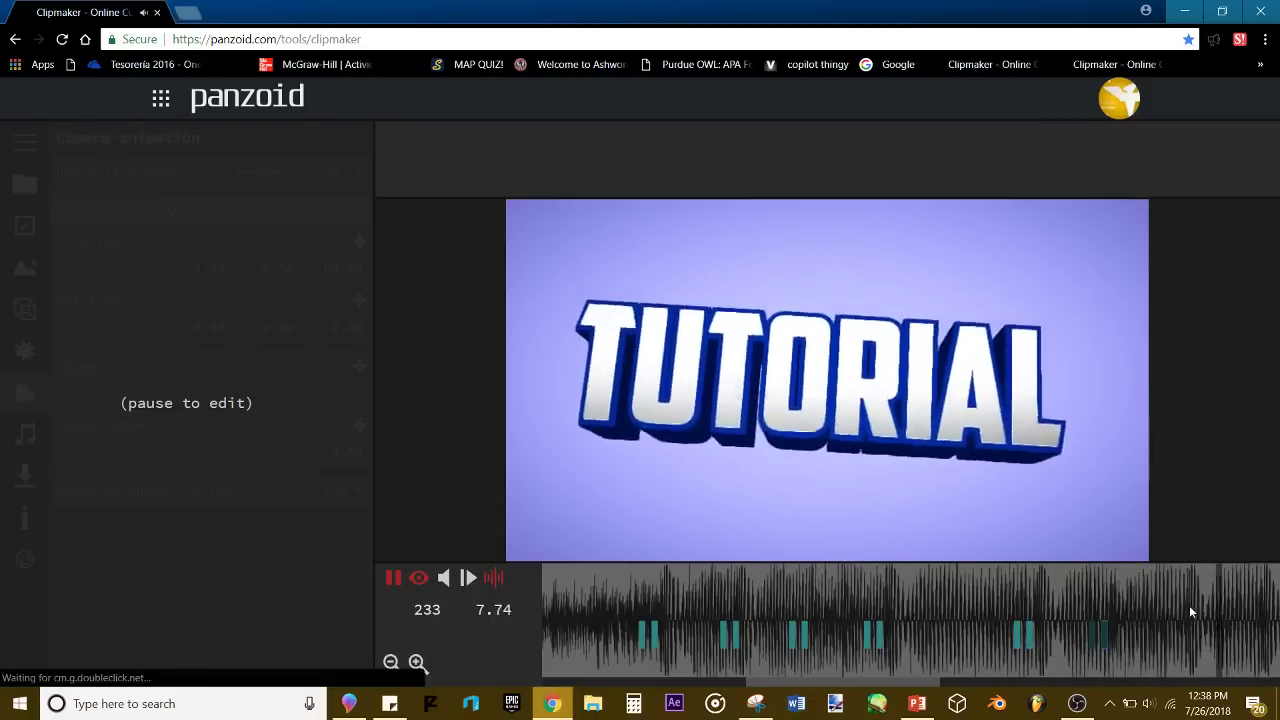
left_click(1184, 603)
left_click(1110, 629)
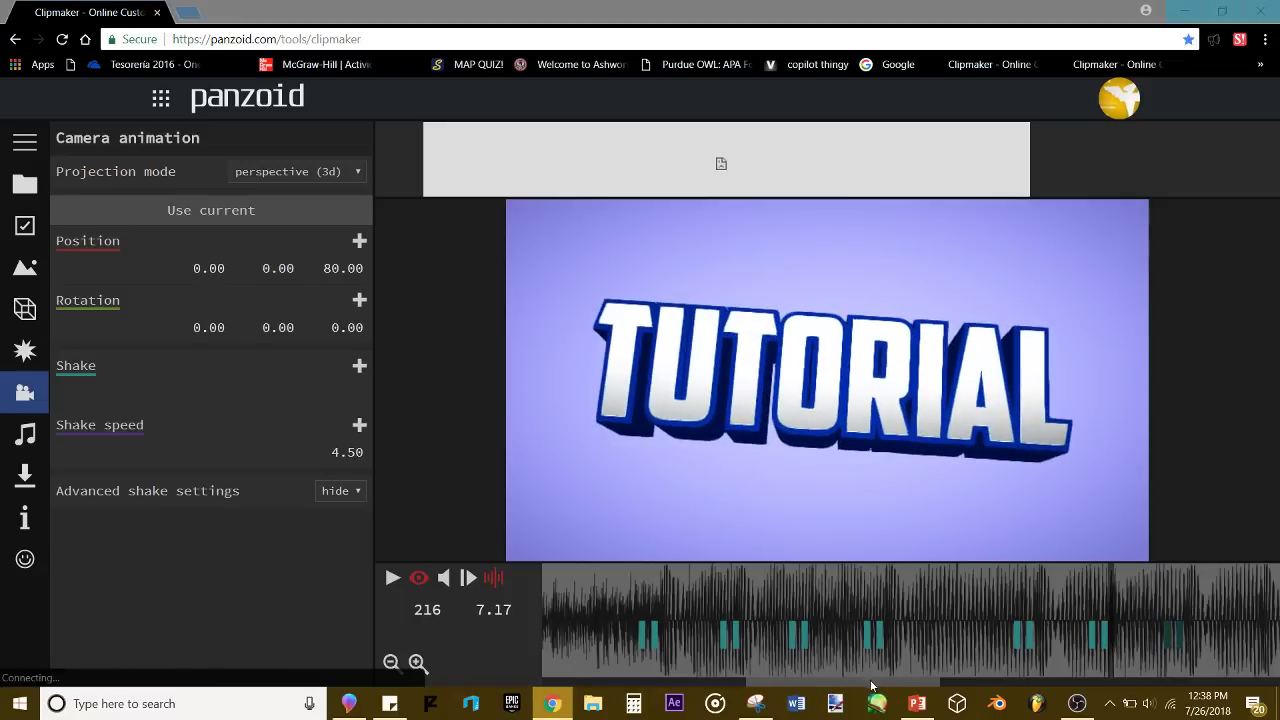
Step: Copy the shake keyframe pair onto the beats around frames 238 and 249 and play the clip to check them
left_click_drag(873, 682, 964, 662)
key("space")
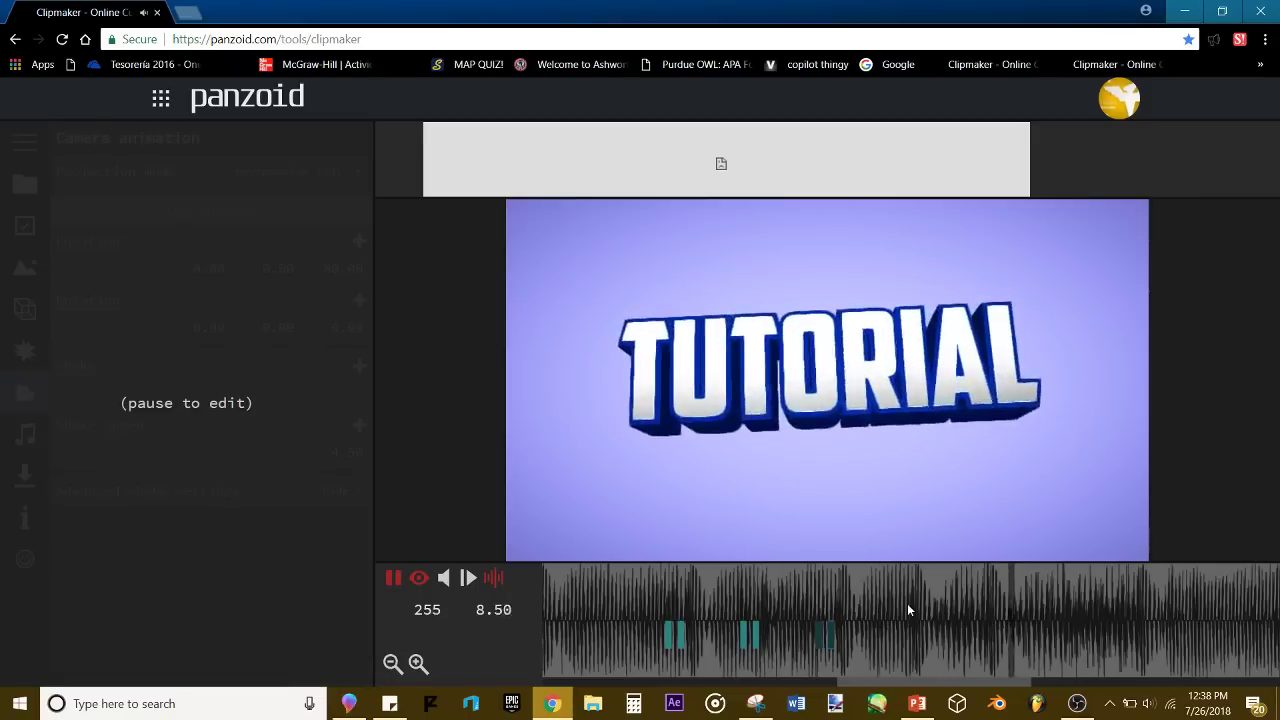
left_click(903, 607)
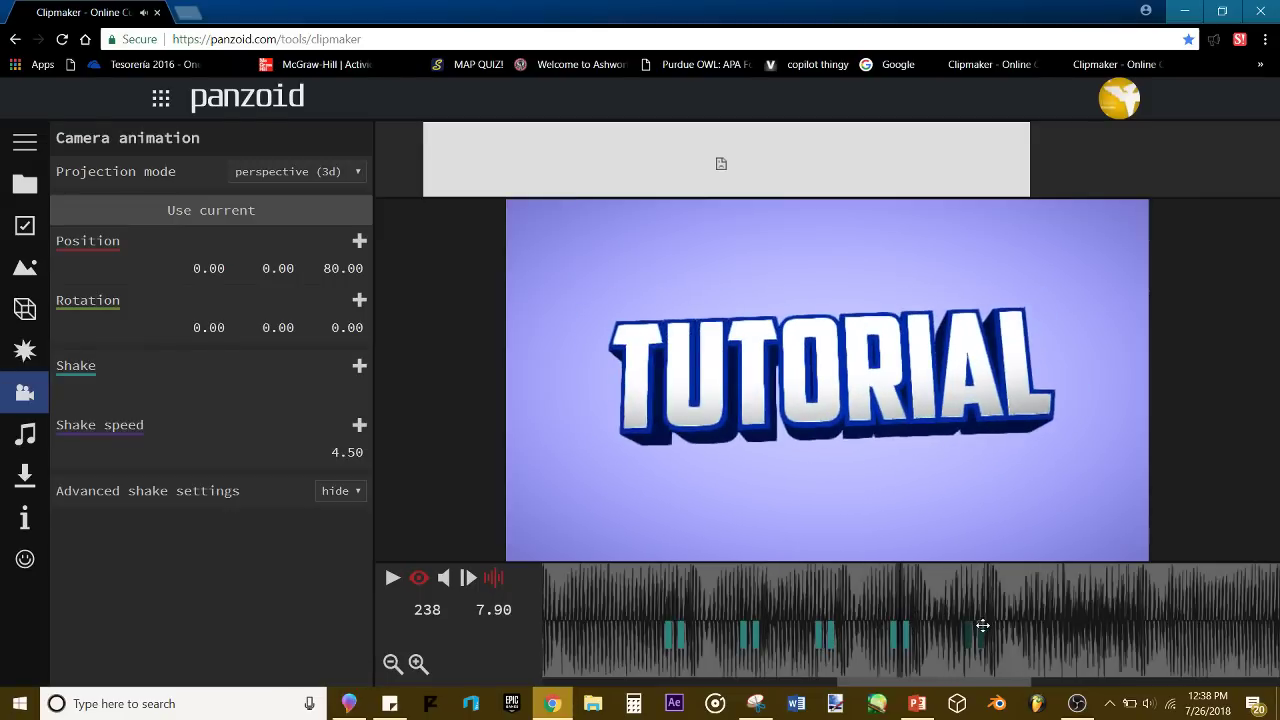
key("space")
left_click(868, 580)
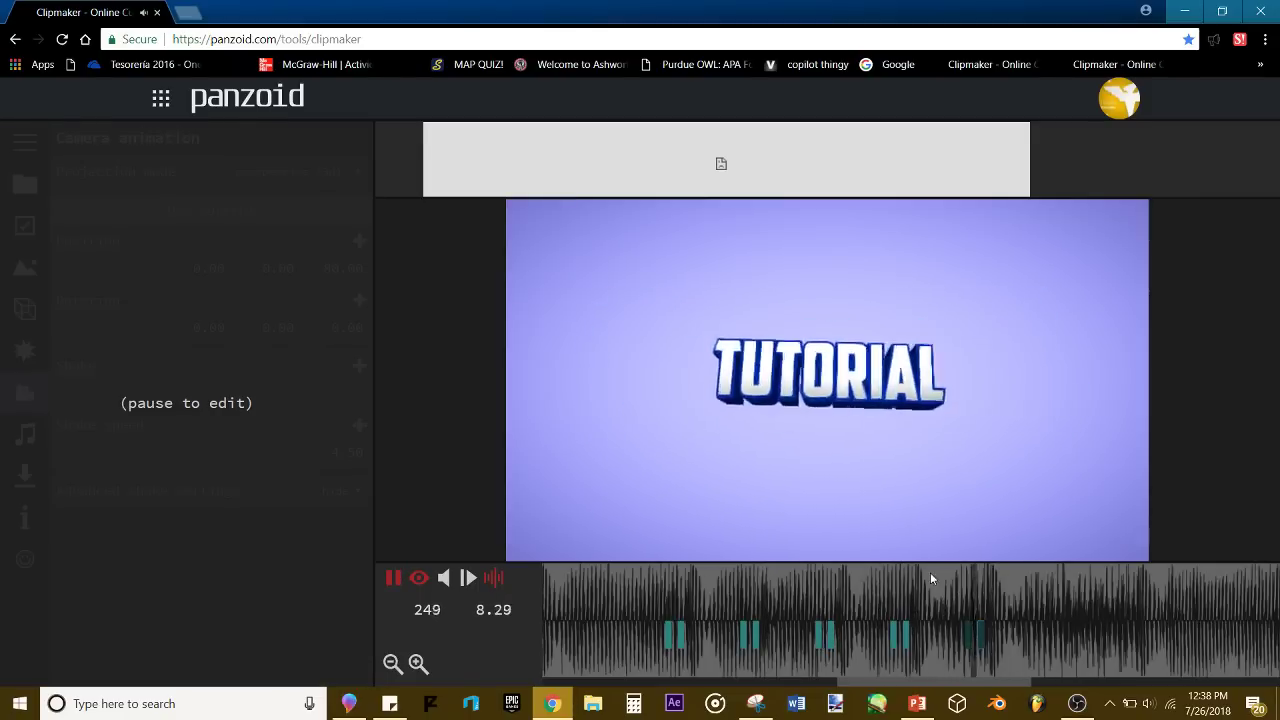
Step: Copy the shake keyframe pair onto the beat around frame 262 and play the clip to check it
left_click(1029, 613)
key("space")
left_click(1050, 606)
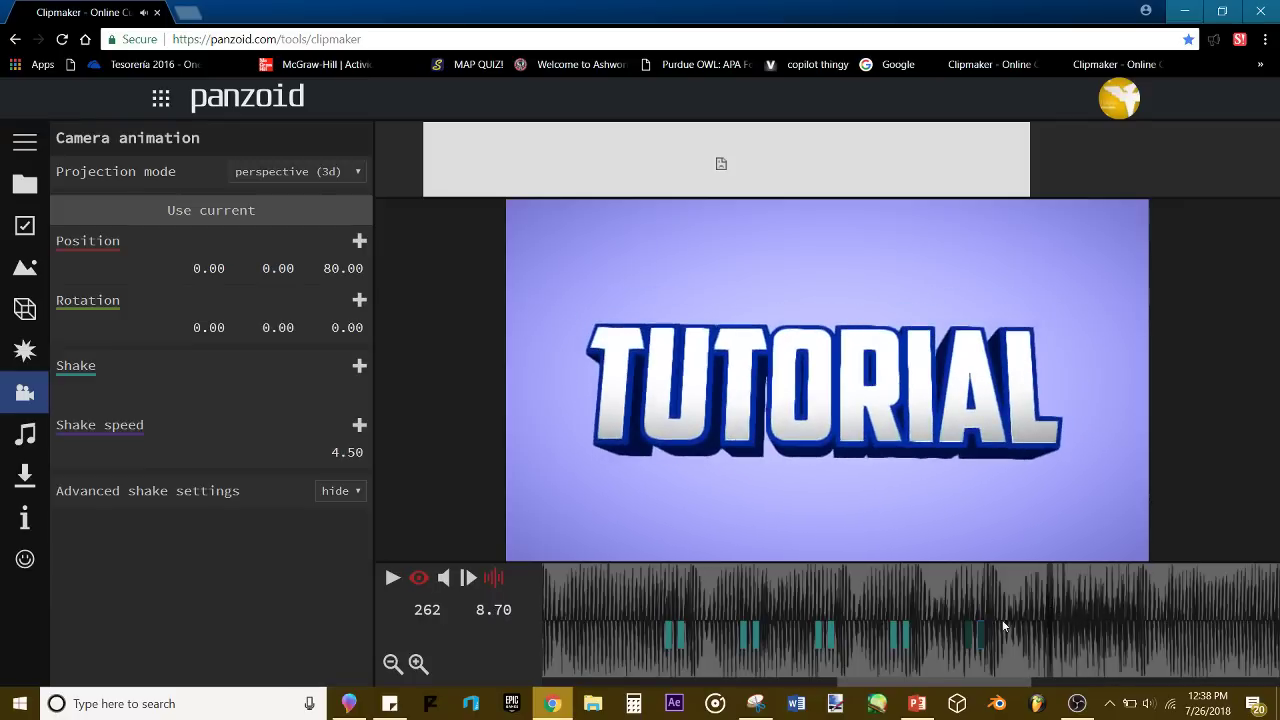
left_click_drag(988, 628, 1056, 622)
left_click_drag(1020, 590, 968, 579)
key("space")
left_click(1022, 583)
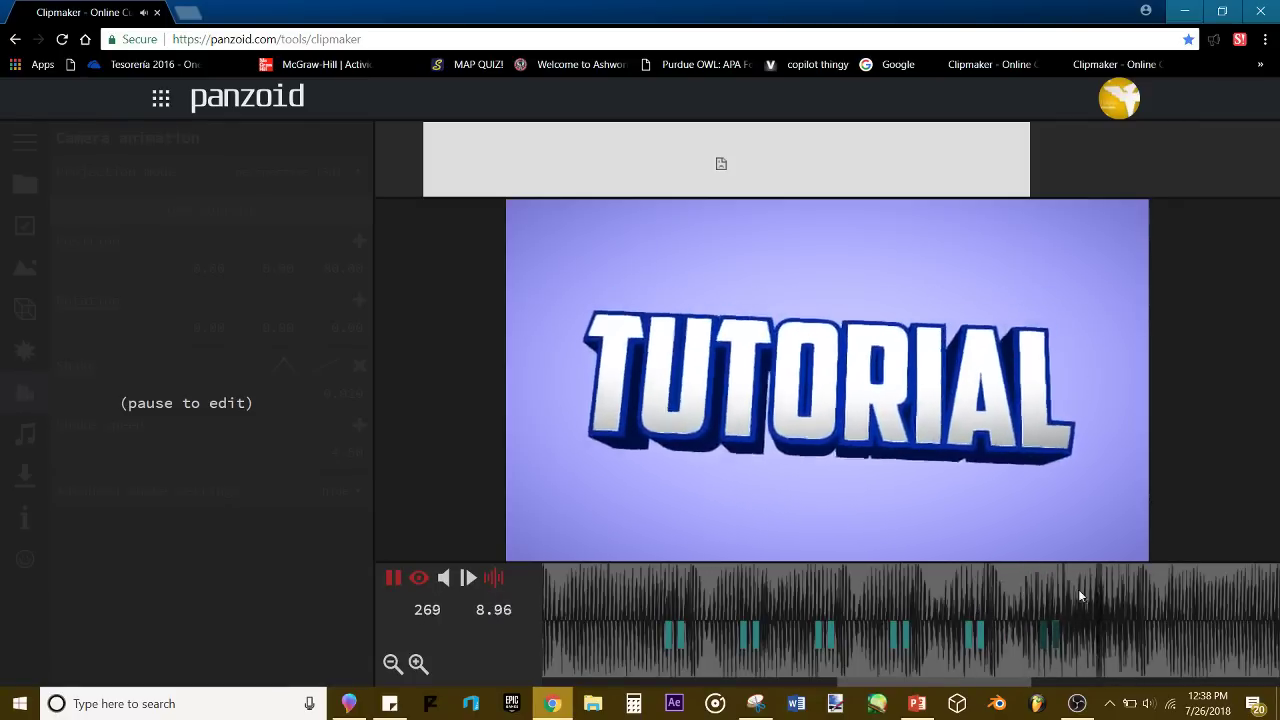
Step: Copy the shake keyframe pair onto the beat around frame 275 and play on from just before it
left_click(1138, 604)
left_click_drag(1054, 635, 1134, 625)
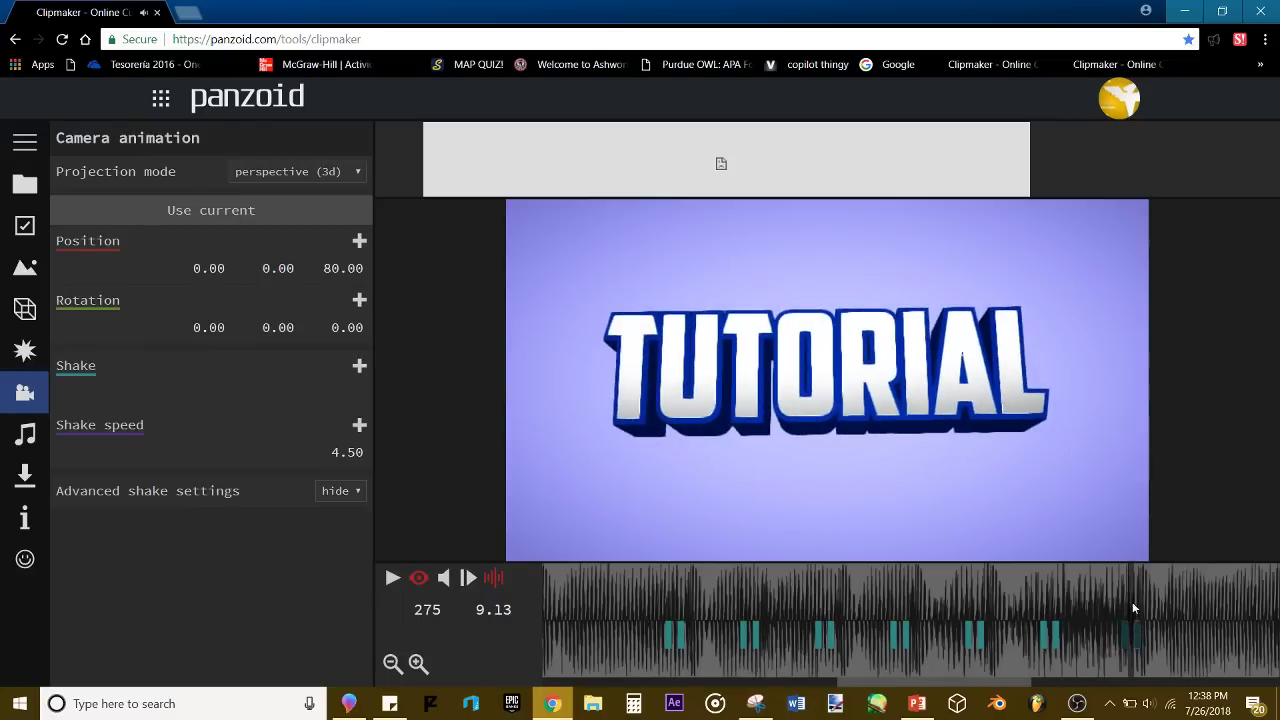
left_click(1095, 594)
key("space")
left_click(618, 610)
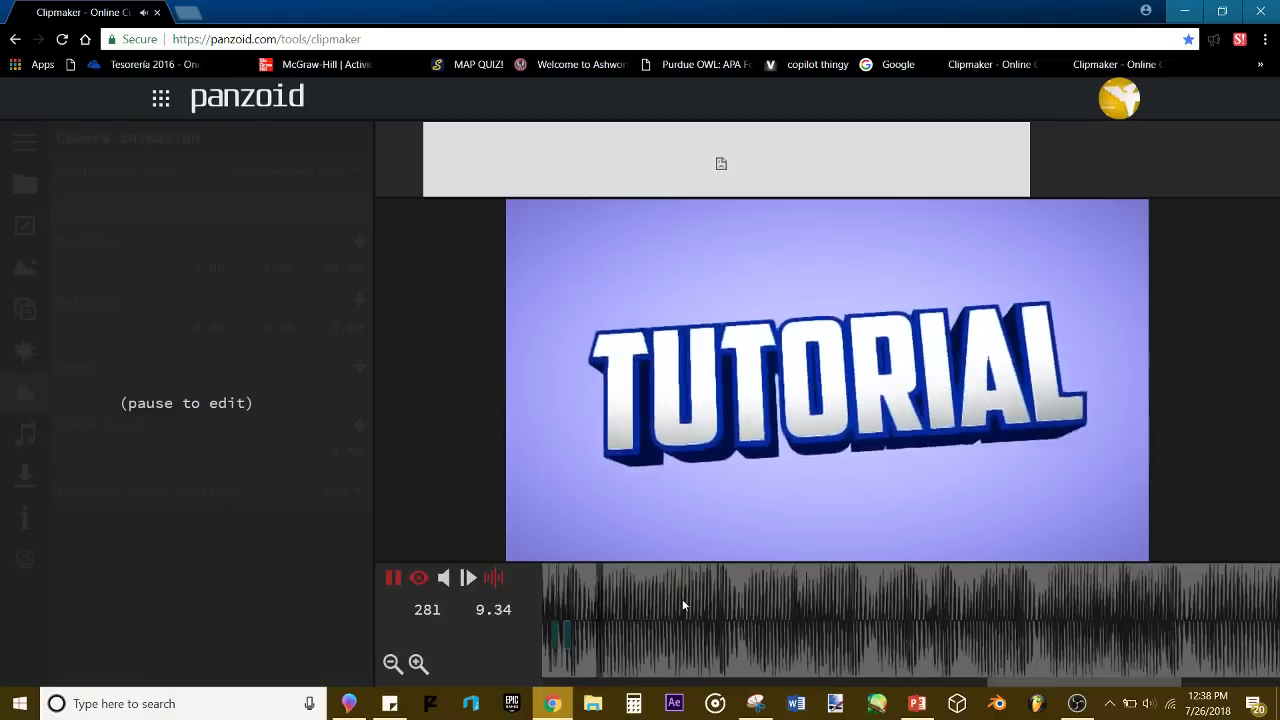
Step: Copy the shake keyframe pair onto the beats around frames 298 and 310, playing the music to locate them
key("space")
left_click_drag(561, 630, 787, 629)
left_click(622, 608)
key("space")
key("space")
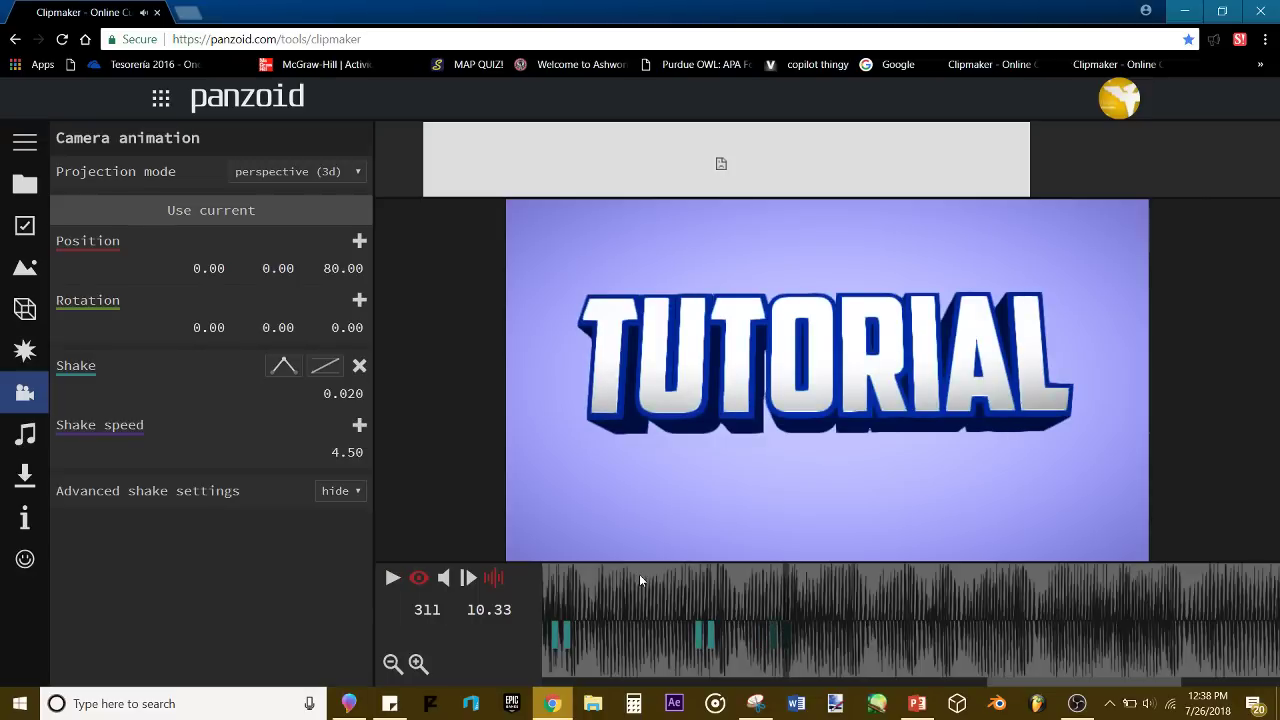
key("space")
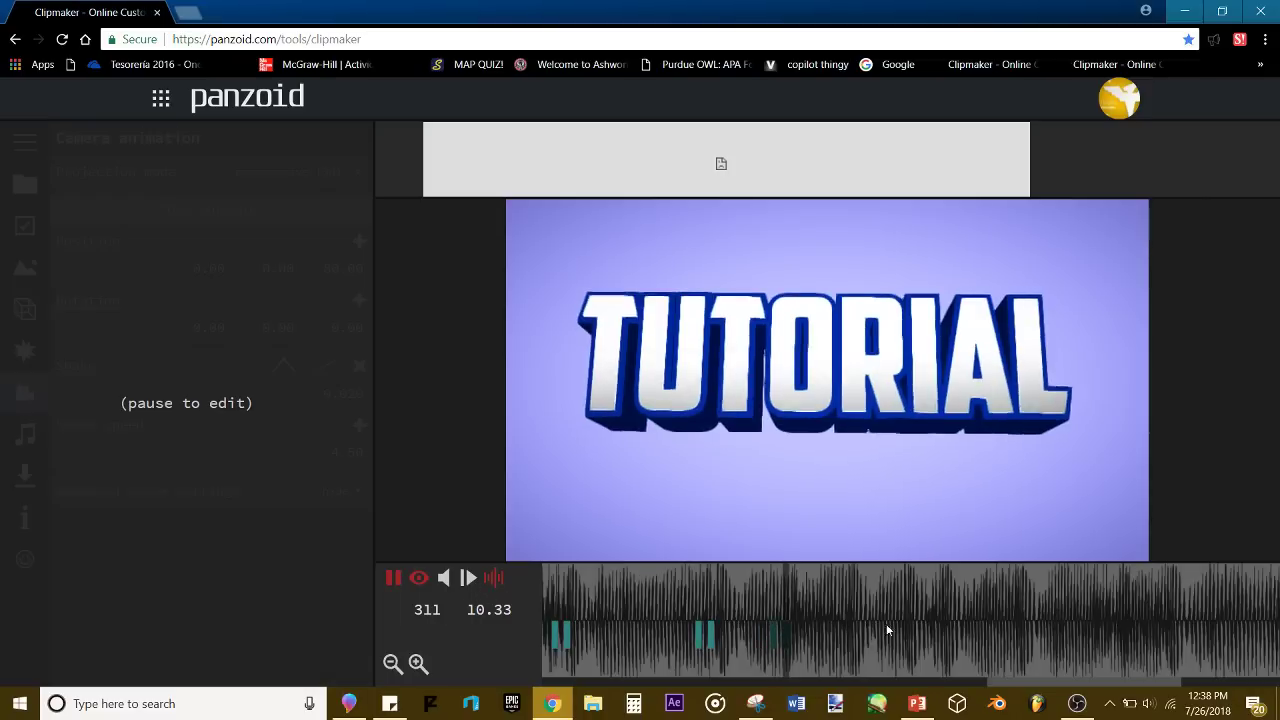
key("space")
Step: Replay the clip from around frame 264 and copy the shake keyframe pair onto the beats around frames 319 and 329
left_click(655, 606)
left_click_drag(713, 606, 479, 561)
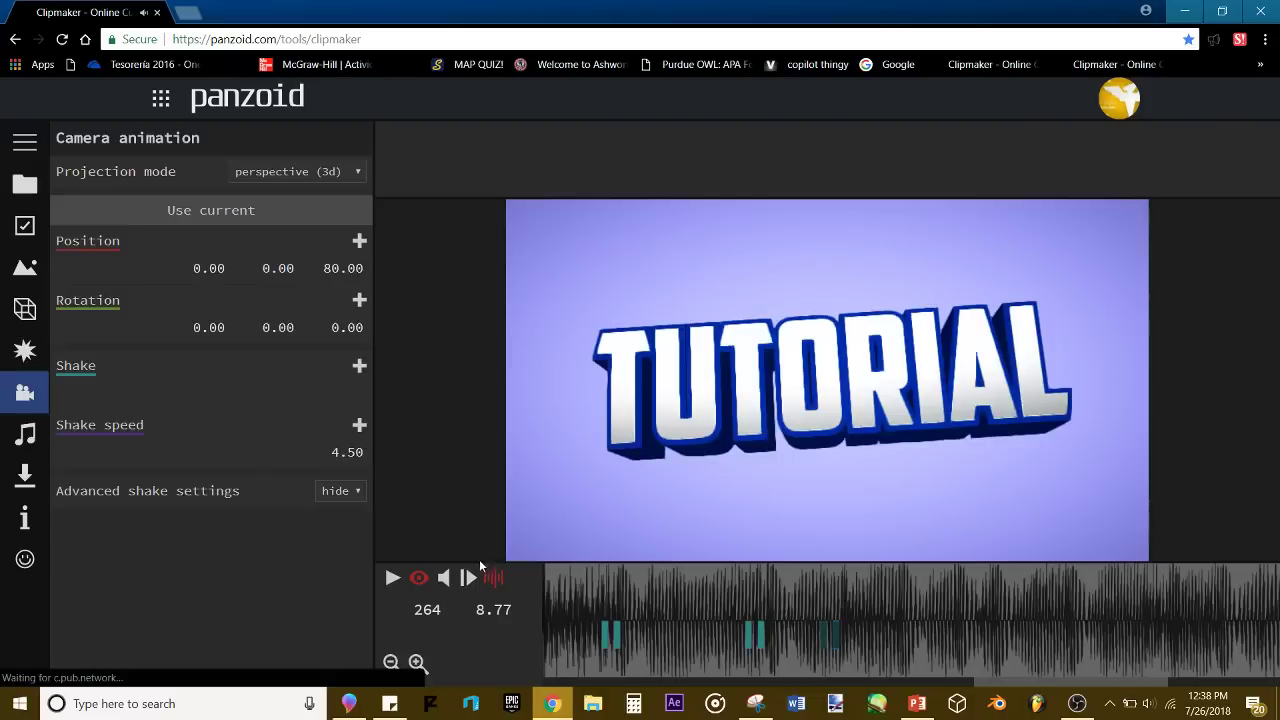
key("space")
key("space")
left_click(472, 578)
key("space")
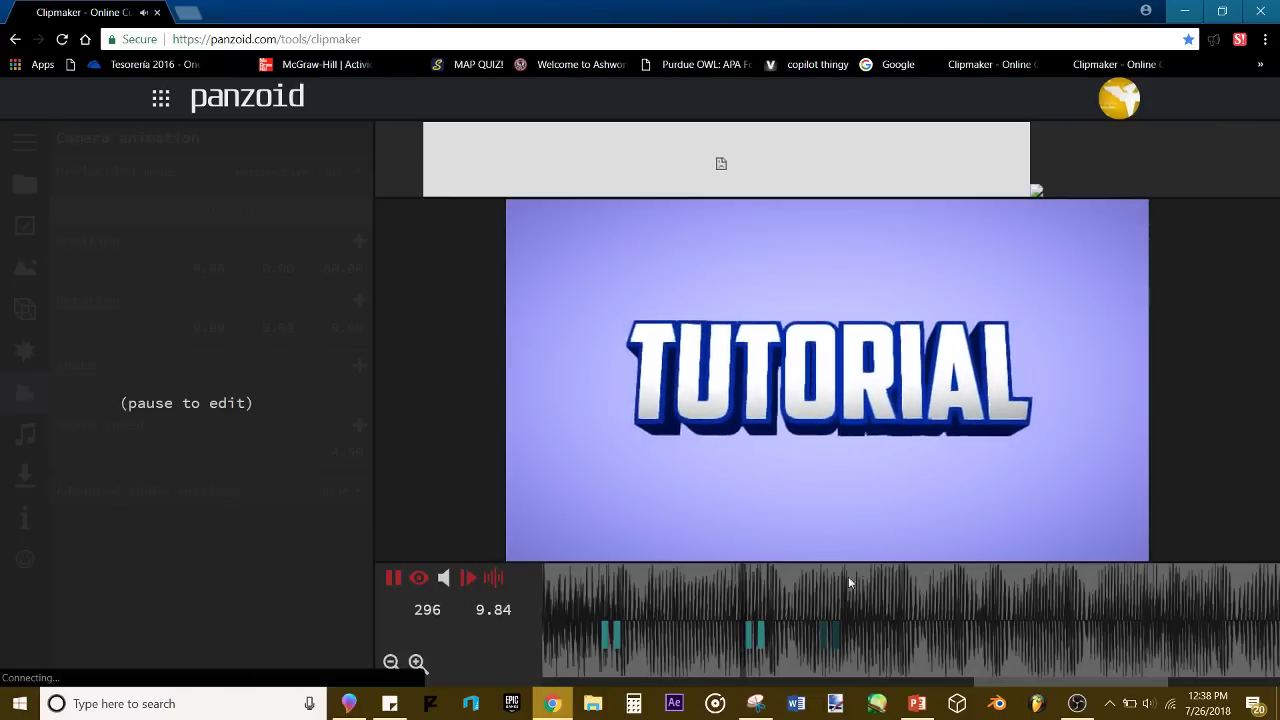
left_click(898, 600)
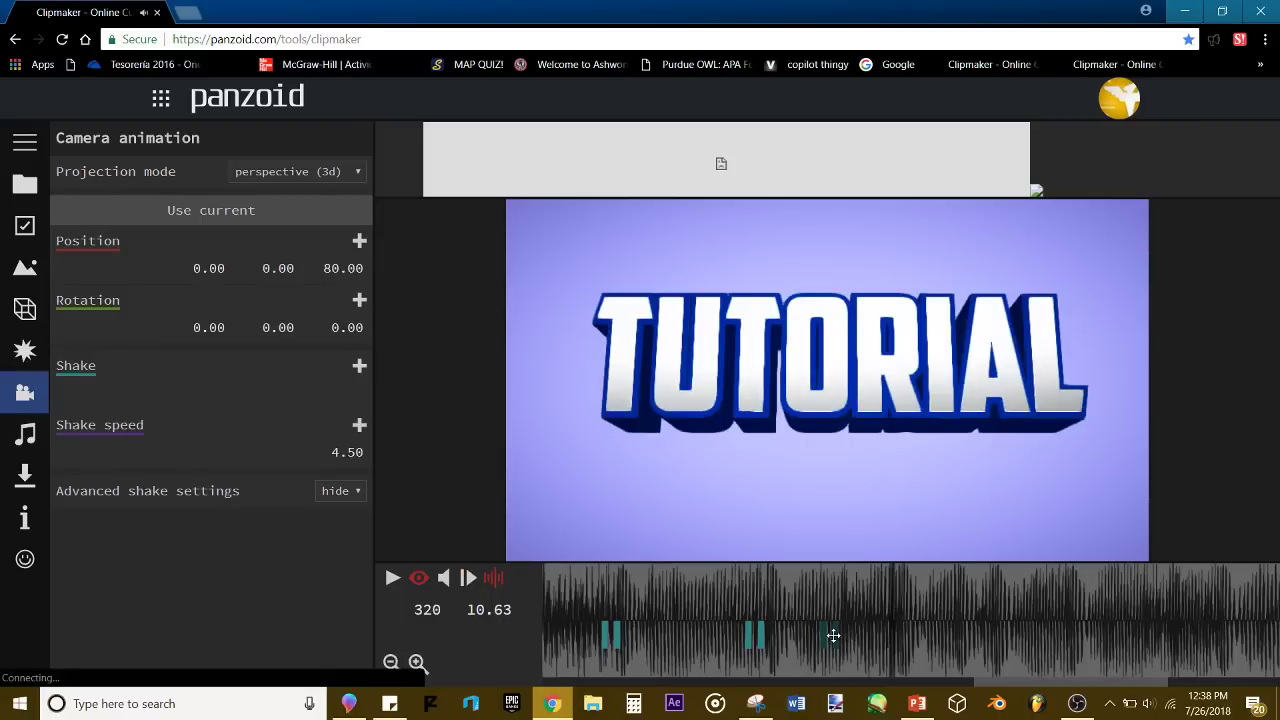
left_click(886, 632)
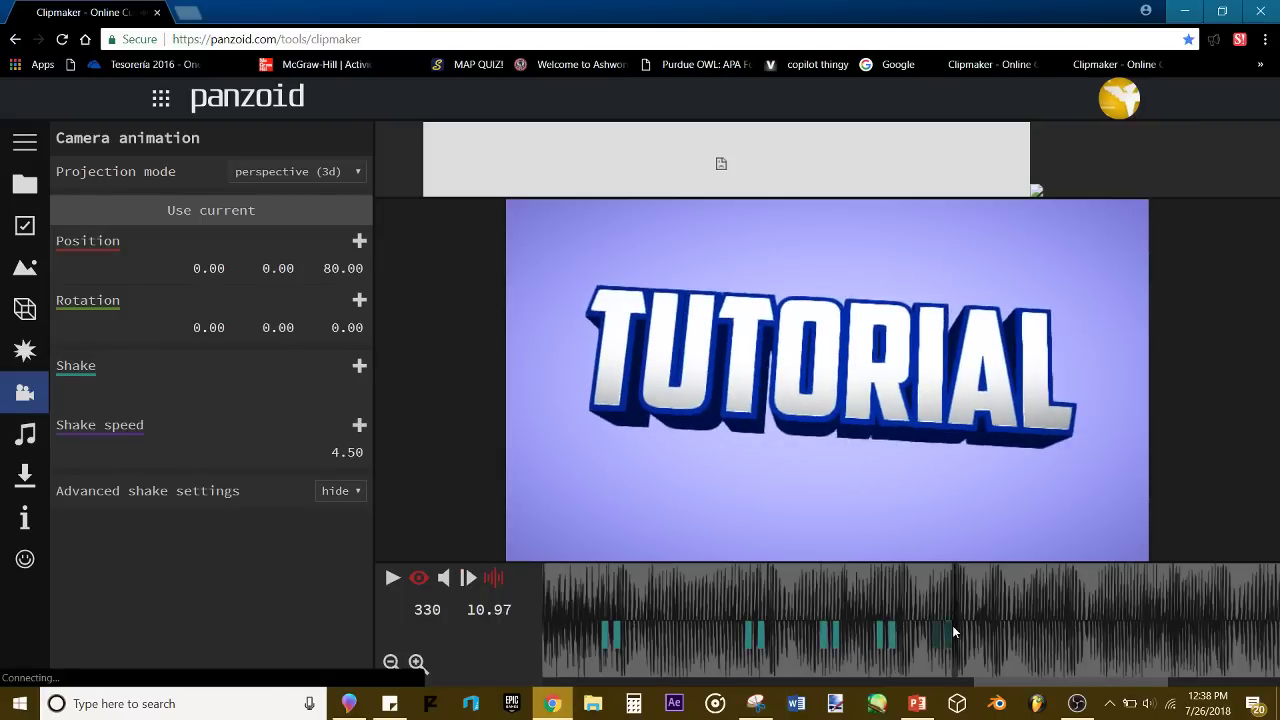
Step: Copy the shake keyframe pair onto the beat around frame 334 and play the last beats to check them
left_click(990, 621)
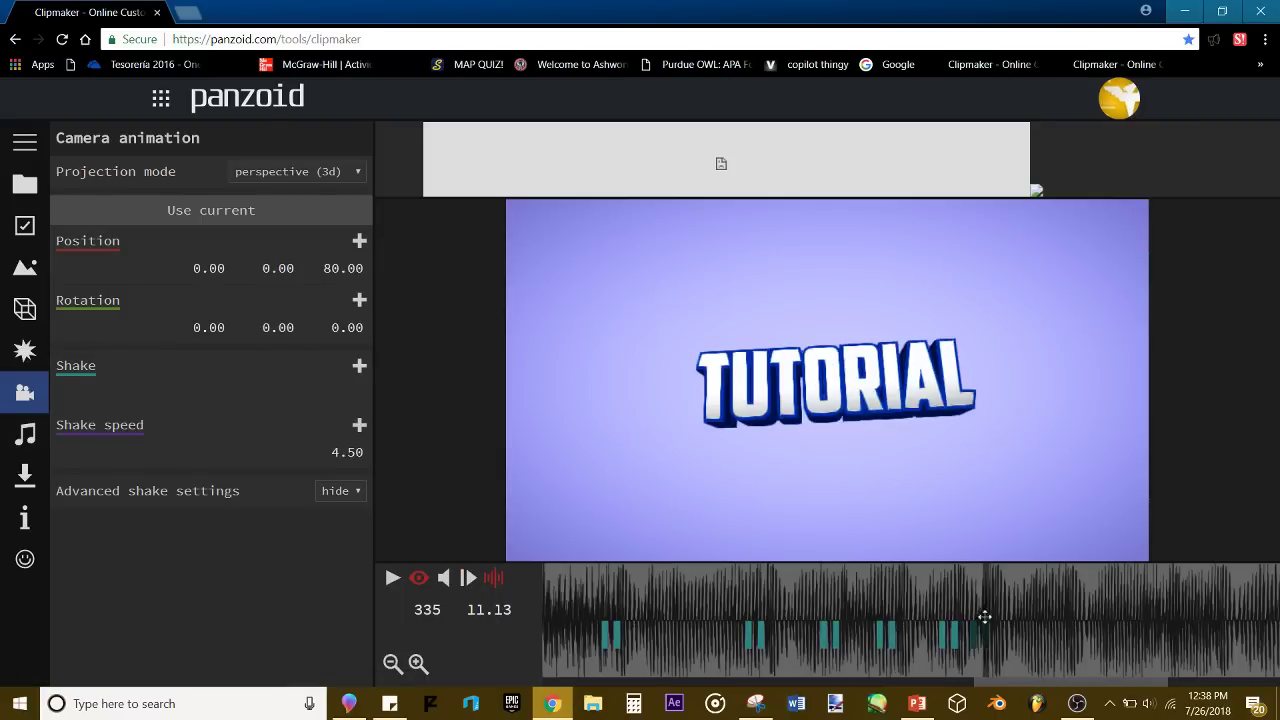
left_click(843, 604)
left_click(772, 597)
key("space")
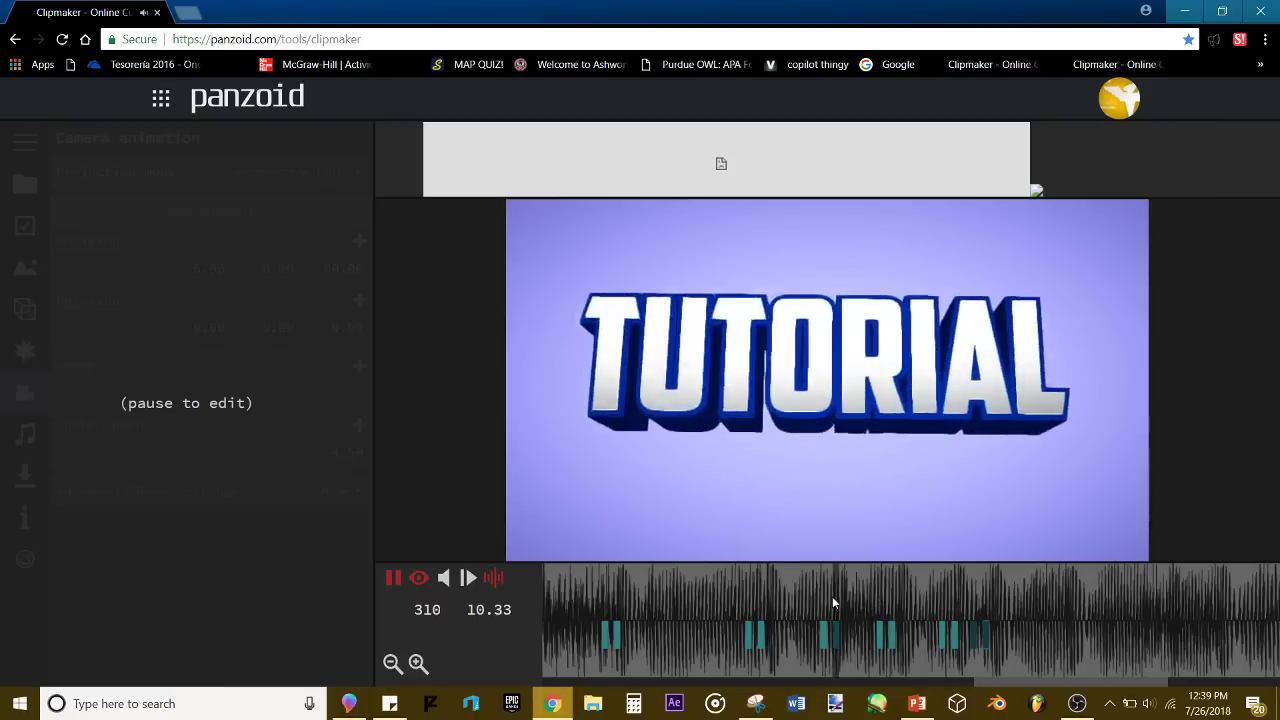
key("space")
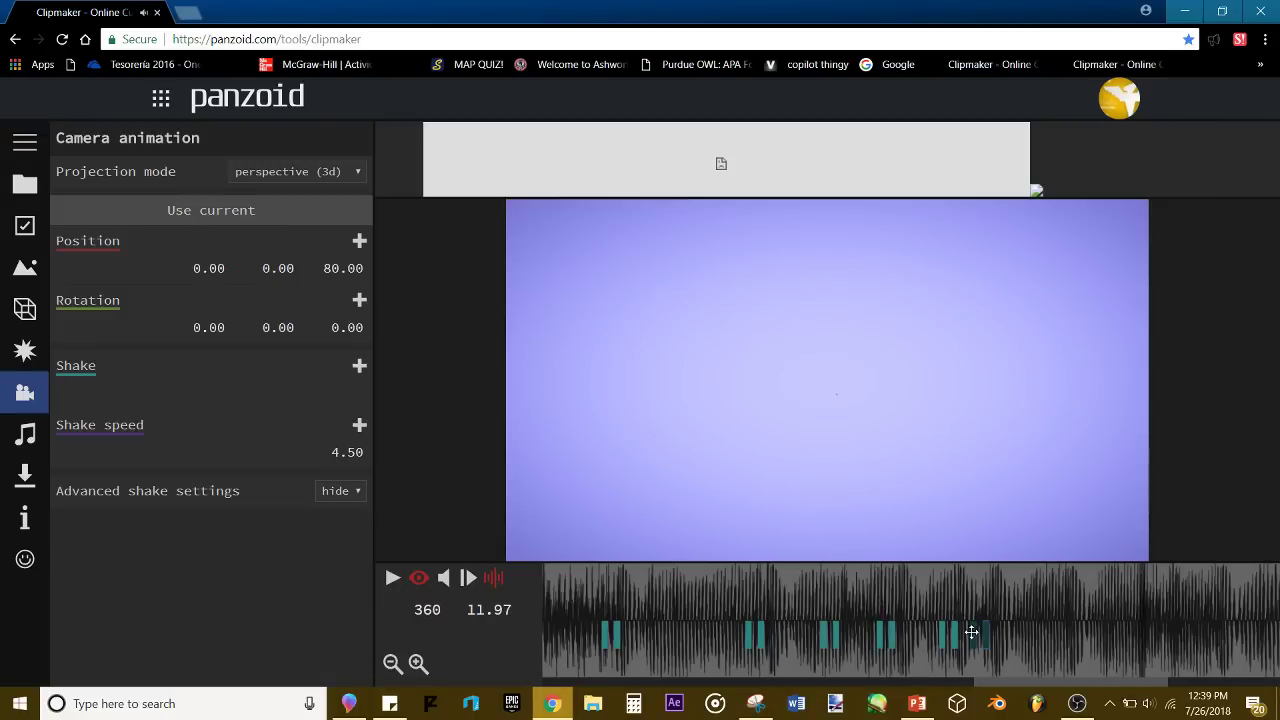
Step: Copy the single 0.000 shake keyframe at frame 333 to around frame 346, adjusting its position while playing the music
left_click_drag(1170, 597, 985, 623)
left_click(975, 630)
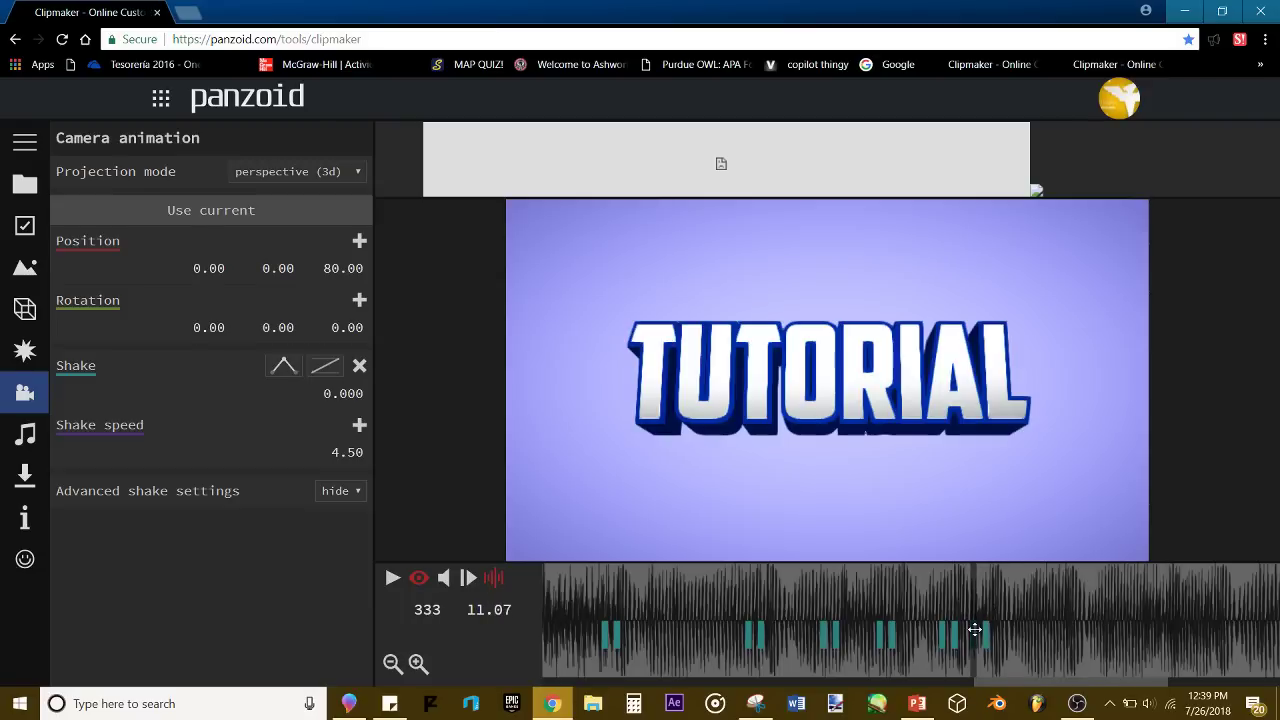
left_click_drag(972, 637, 1108, 626)
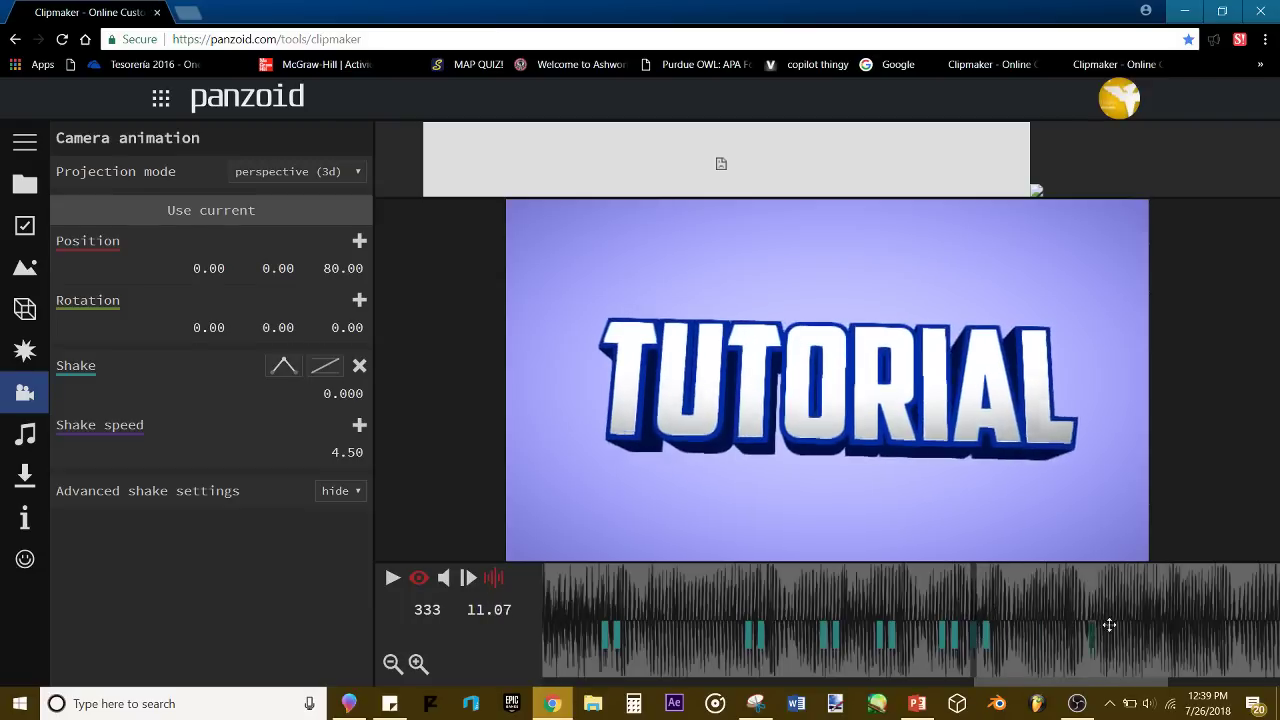
left_click_drag(1036, 595, 979, 586)
key("space")
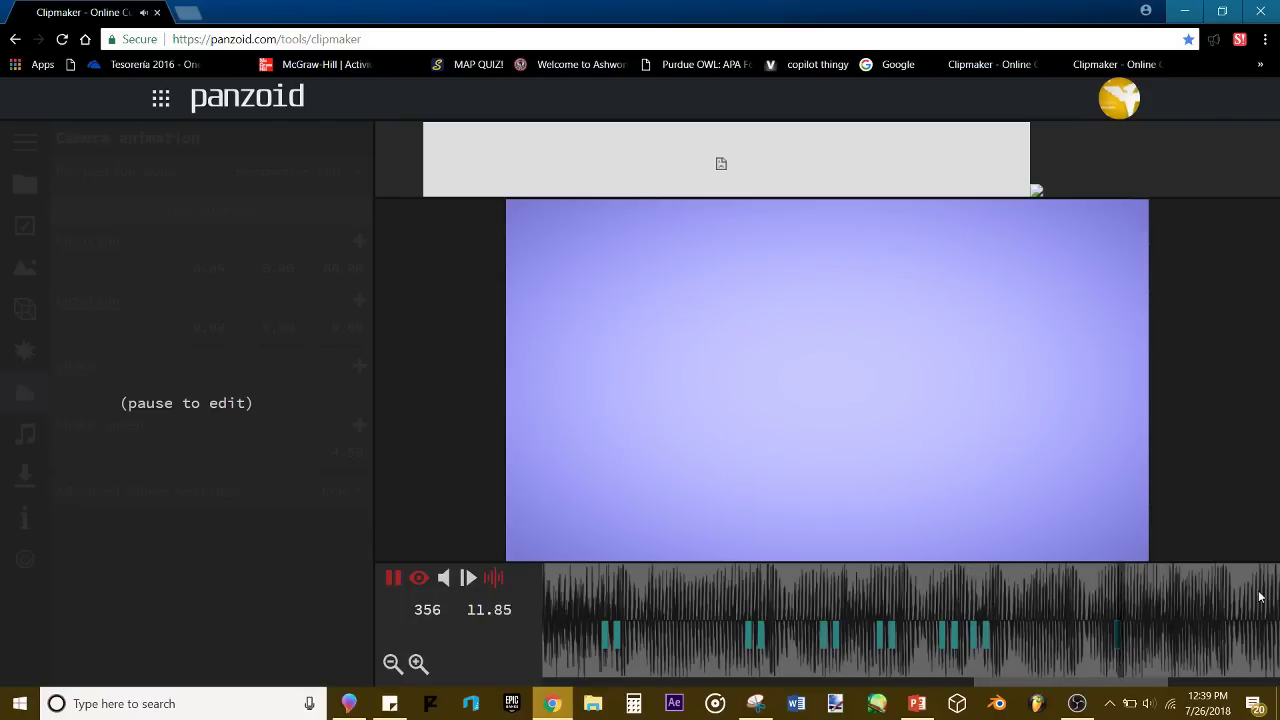
key("space")
left_click(1084, 602)
key("space")
key("space")
left_click(962, 601)
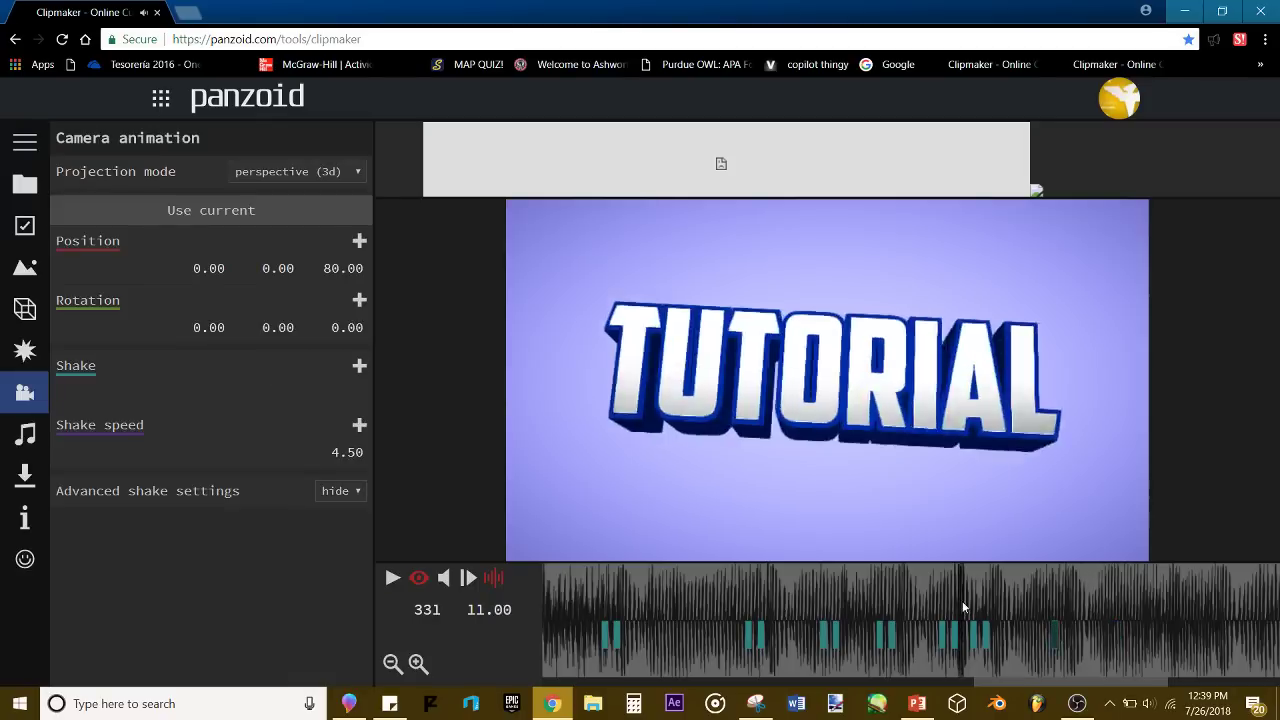
Step: Play the clip's ending from frame 331 and the whole clip from its start to check the shake timing
key("space")
key("space")
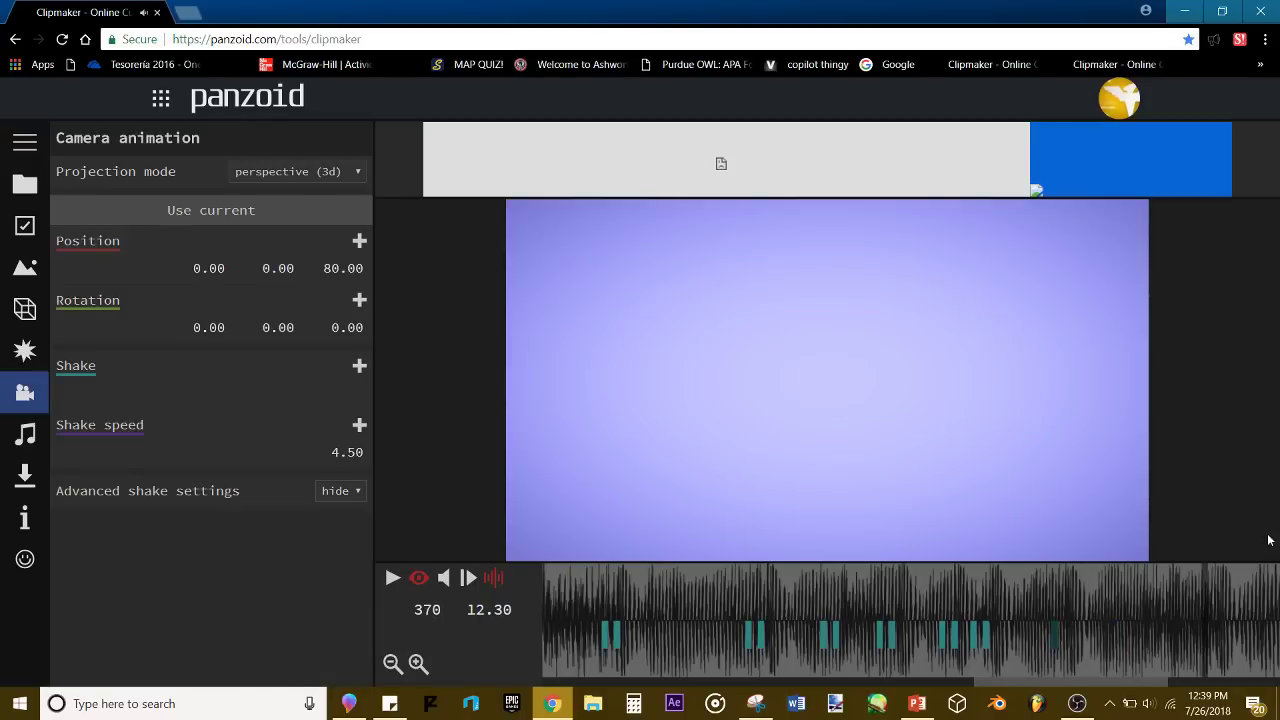
left_click(1260, 594)
key("space")
key("space")
key("space")
key("Home")
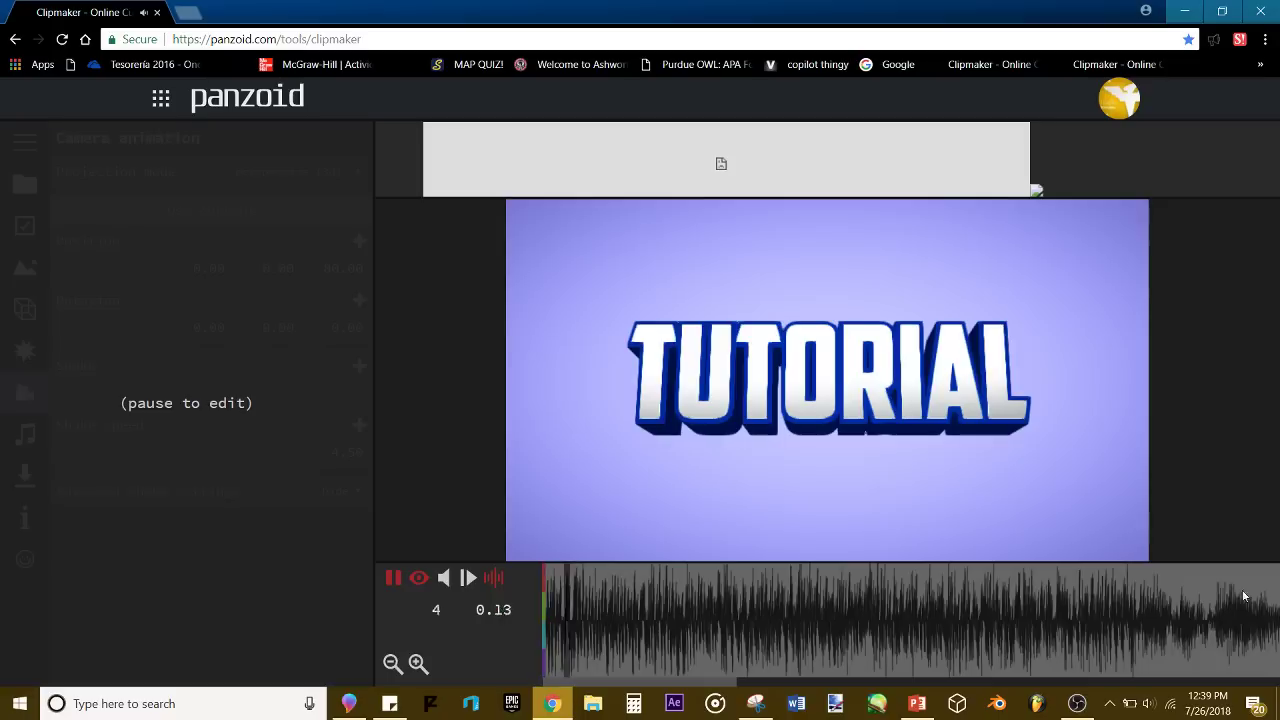
key("space")
key("Home")
key("space")
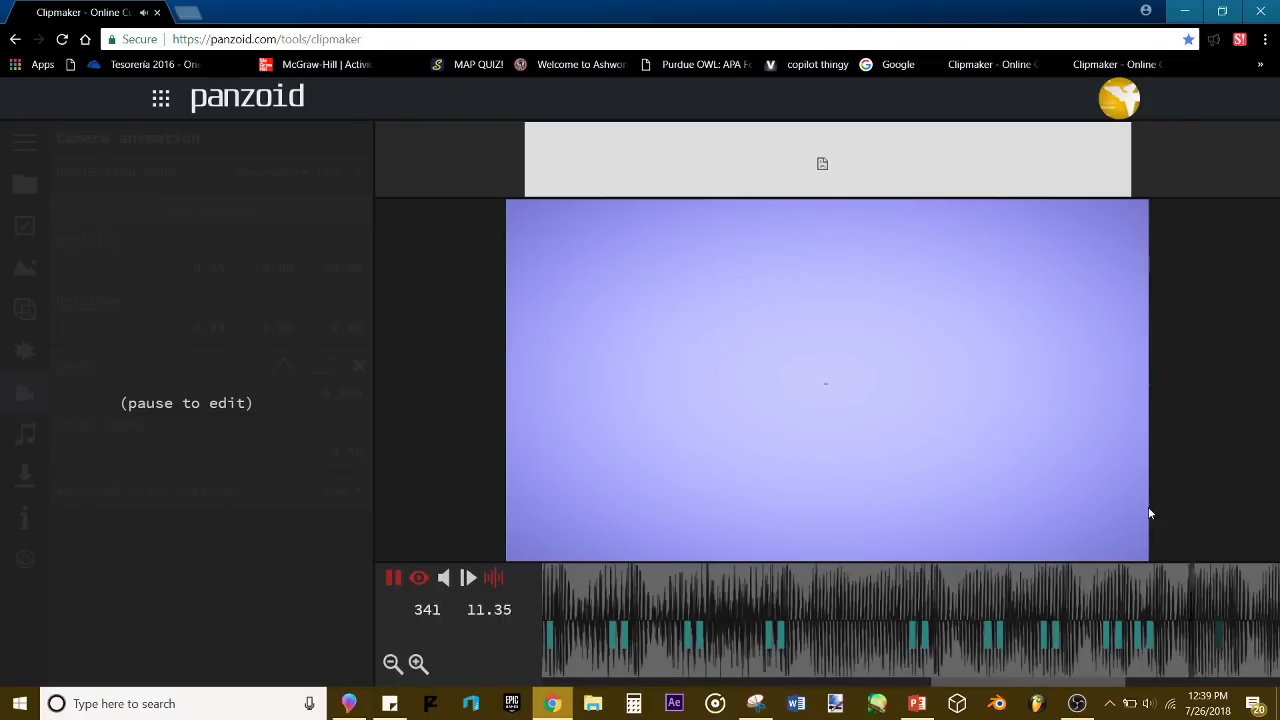
key("space")
key("space")
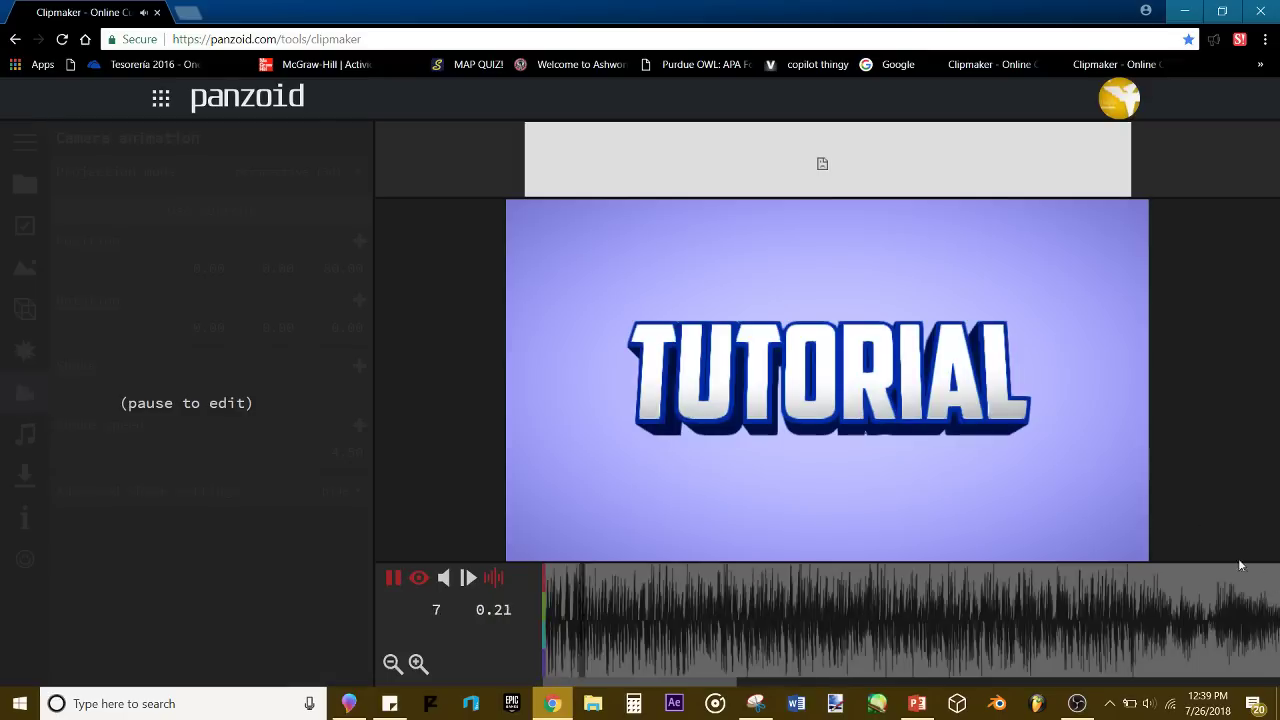
Step: Play and scrub through frames 137 to 143 to examine the first camera shake
left_click_drag(955, 628, 1265, 577)
key("space")
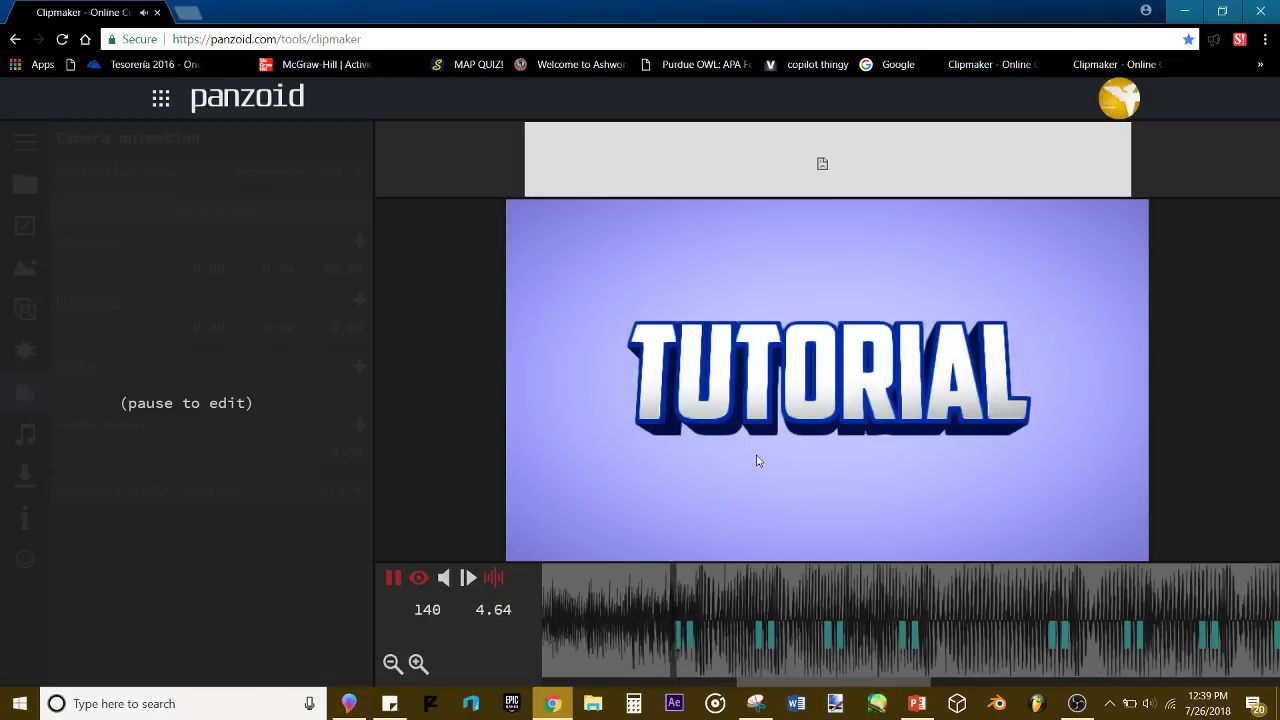
key("space")
left_click(684, 592)
left_click(686, 586)
left_click(652, 600)
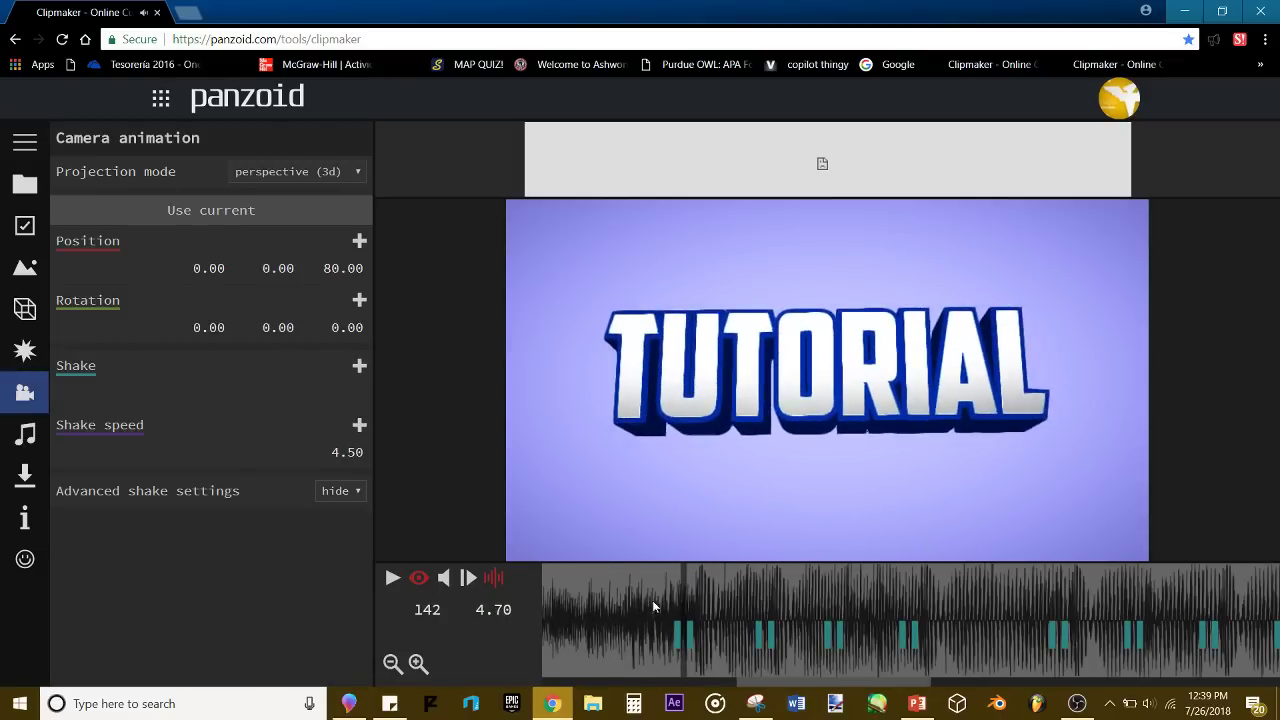
left_click(692, 608)
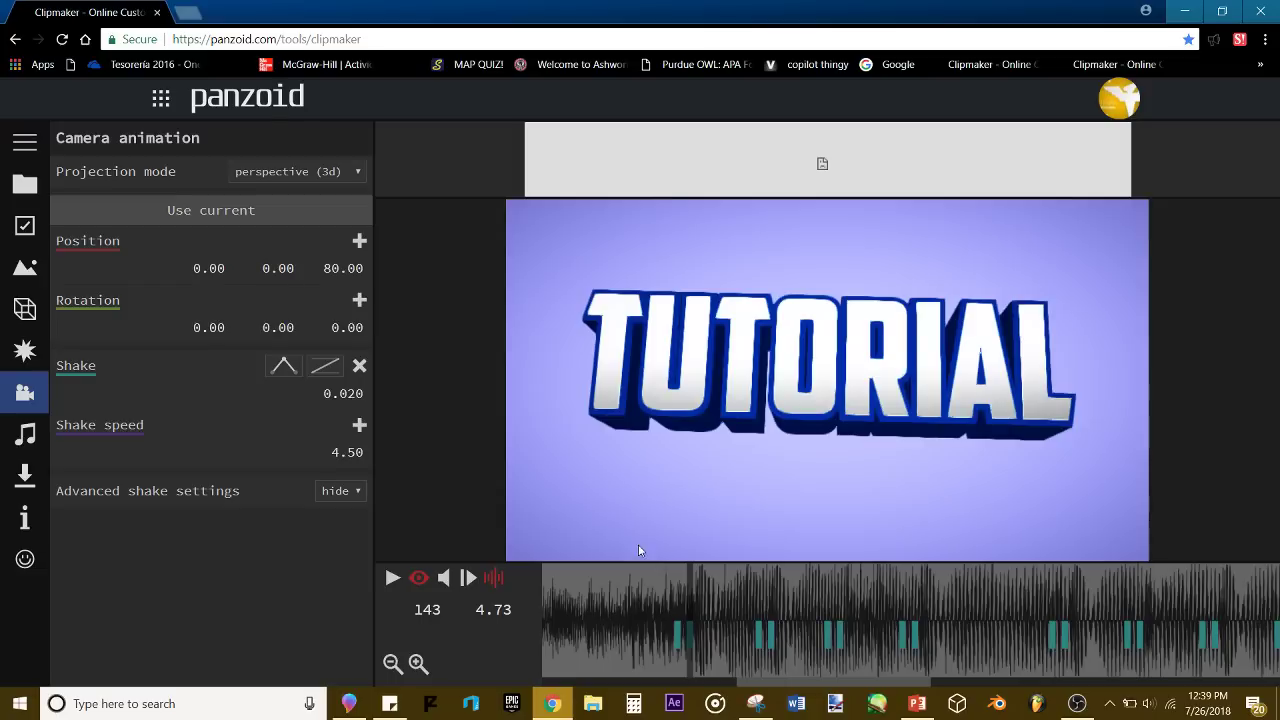
left_click(651, 568)
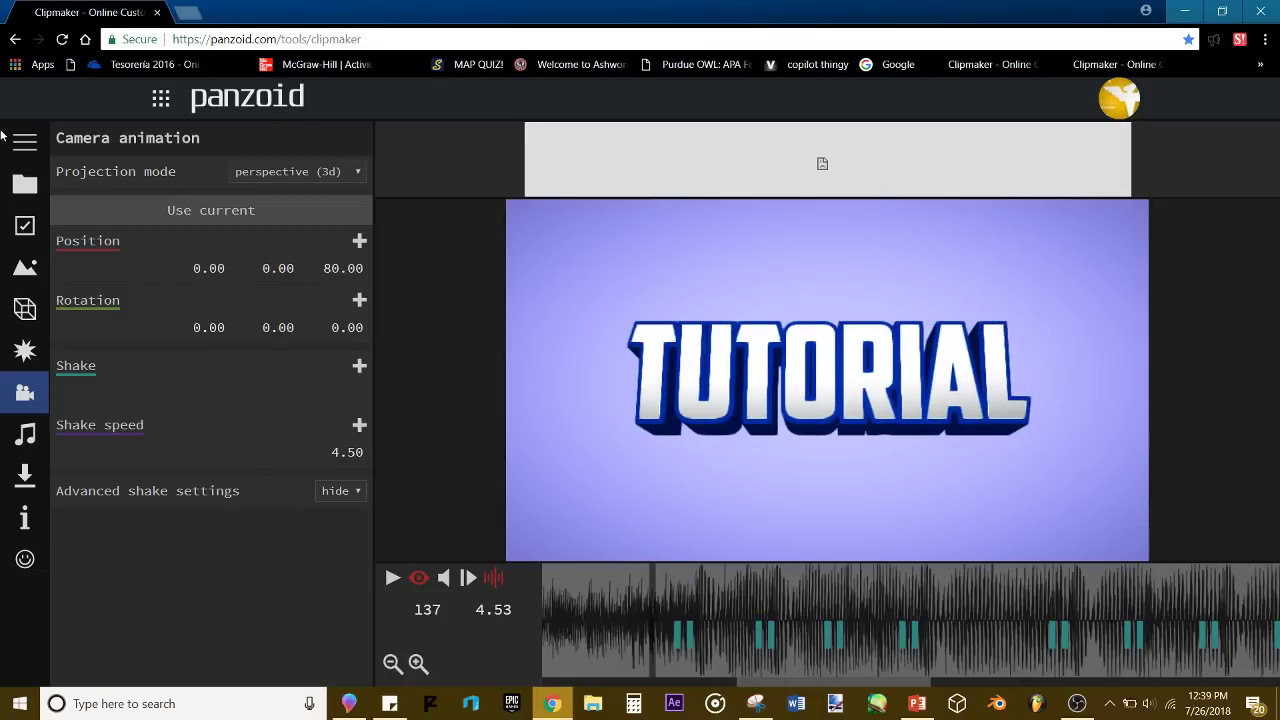
Step: Add a Shutter effect alongside the Antialiasing and Radial Blur effects
left_click(14, 139)
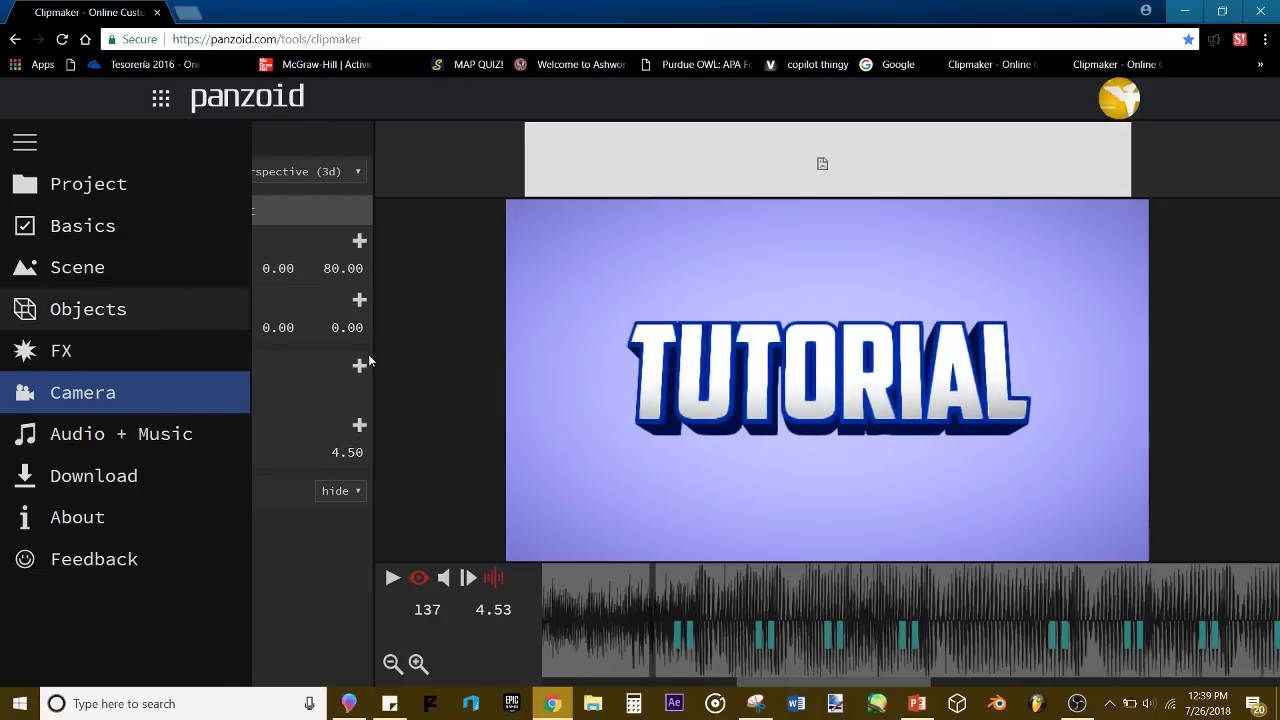
left_click(41, 360)
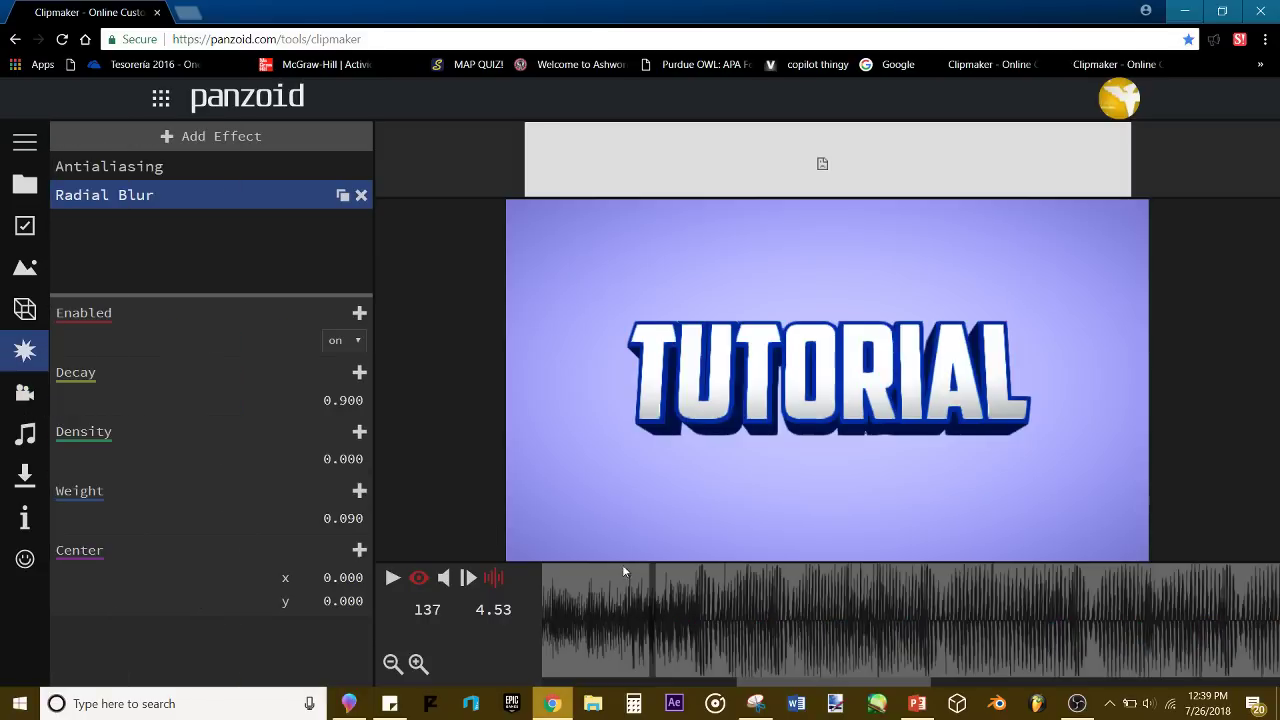
left_click_drag(688, 592, 659, 582)
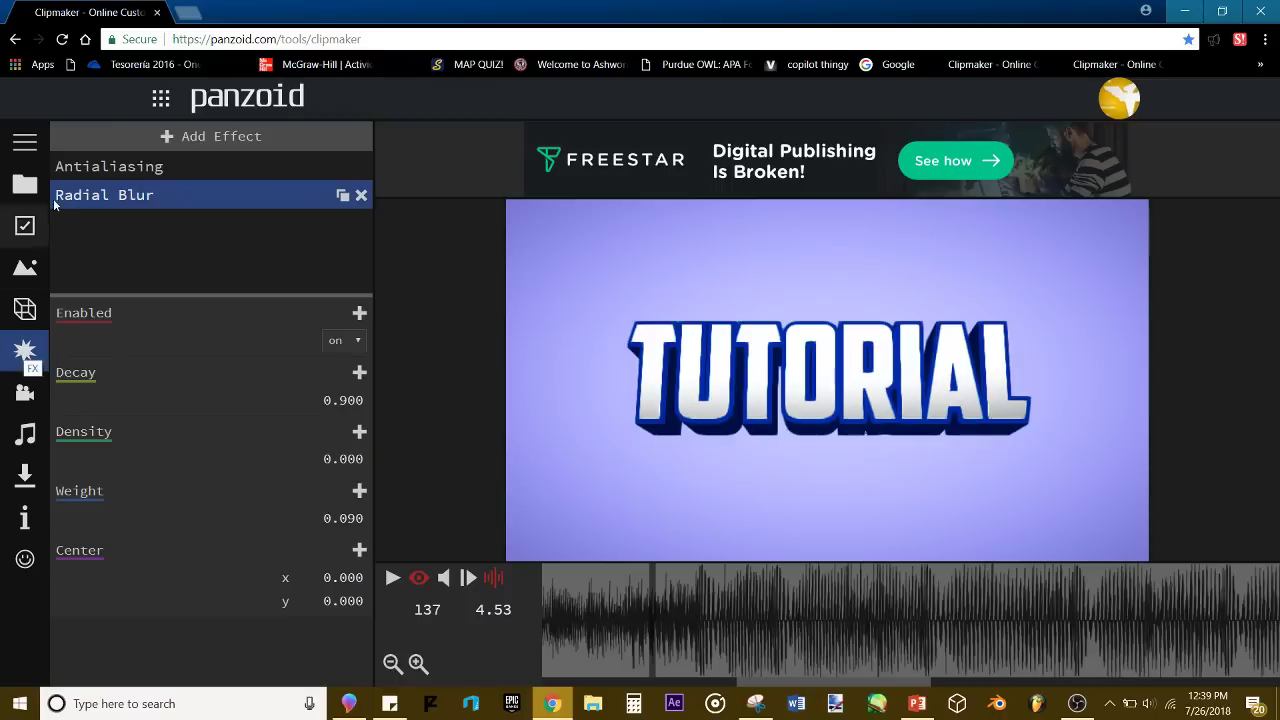
left_click(94, 142)
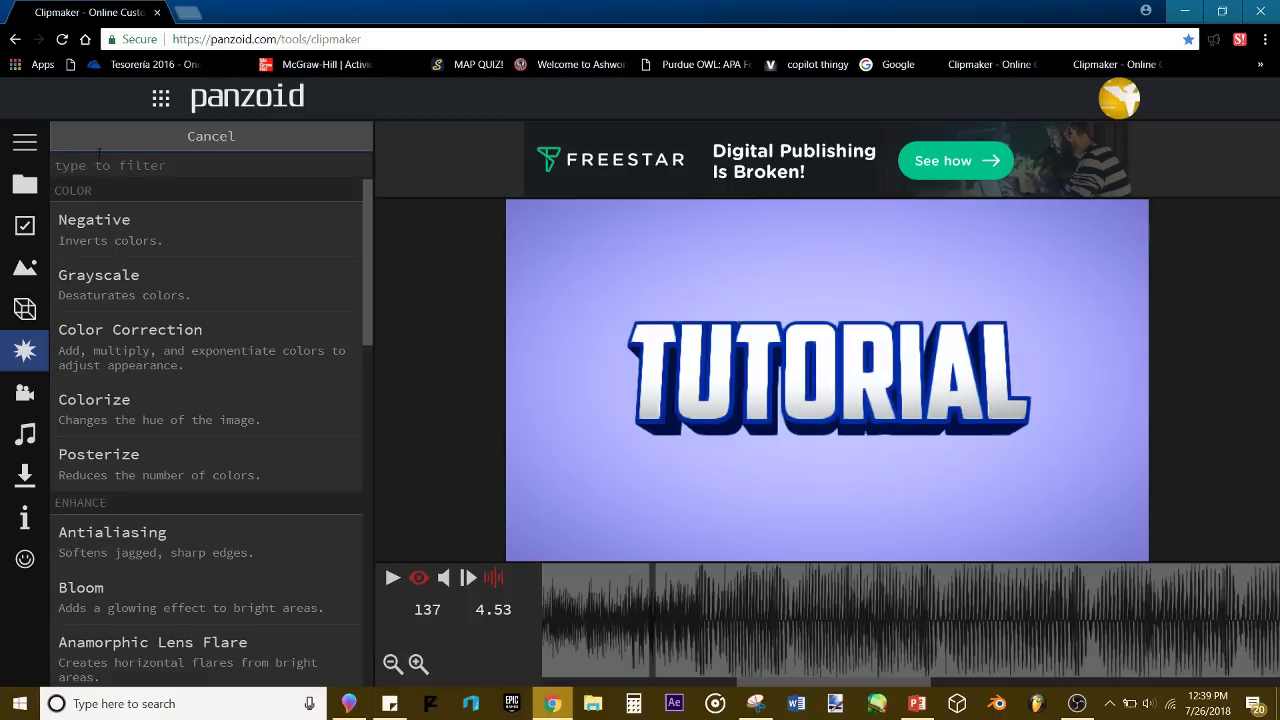
scroll(135, 284, "down", 8)
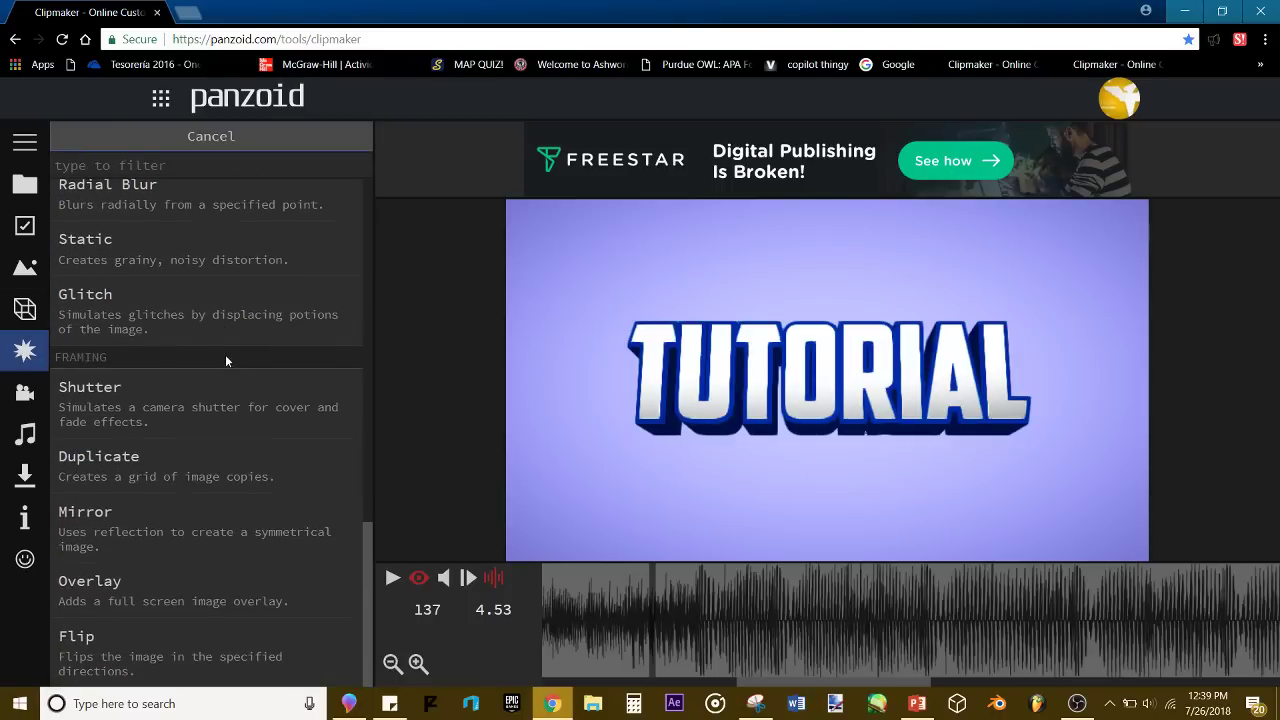
left_click(194, 391)
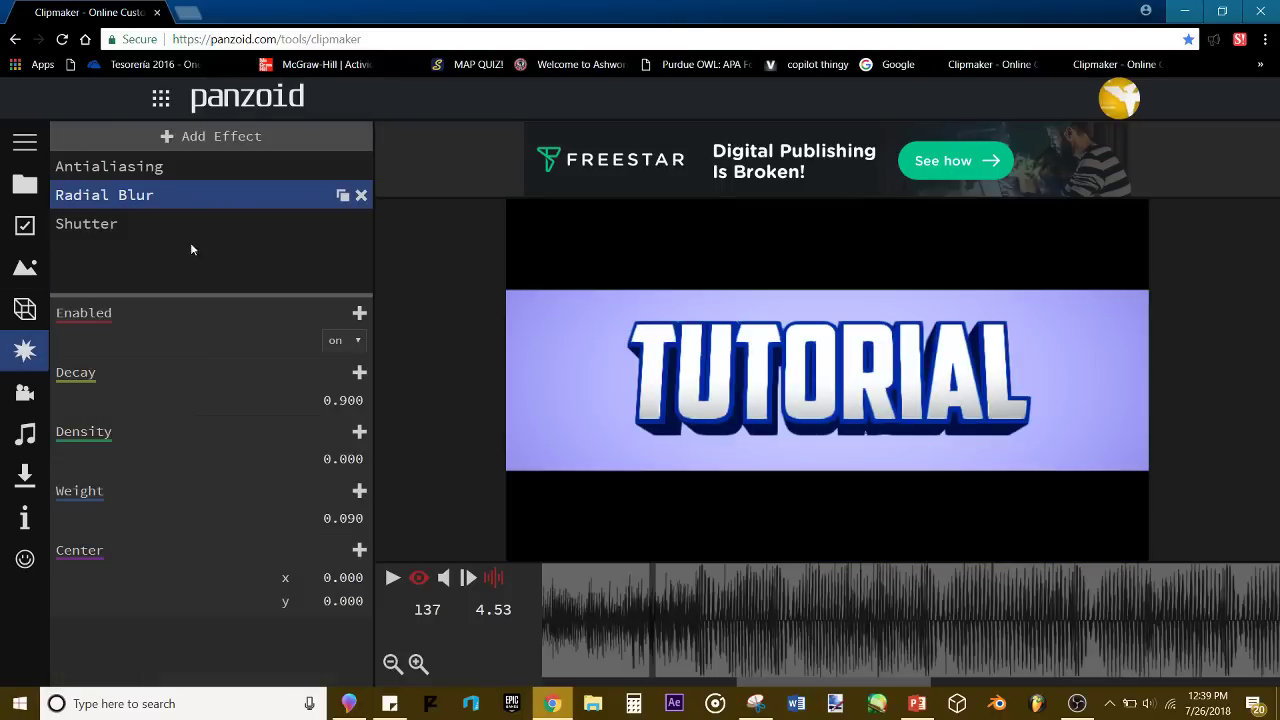
Step: Set the Shutter effect's cover to 0.1, duplicate the effect and select the copy
left_click(209, 220)
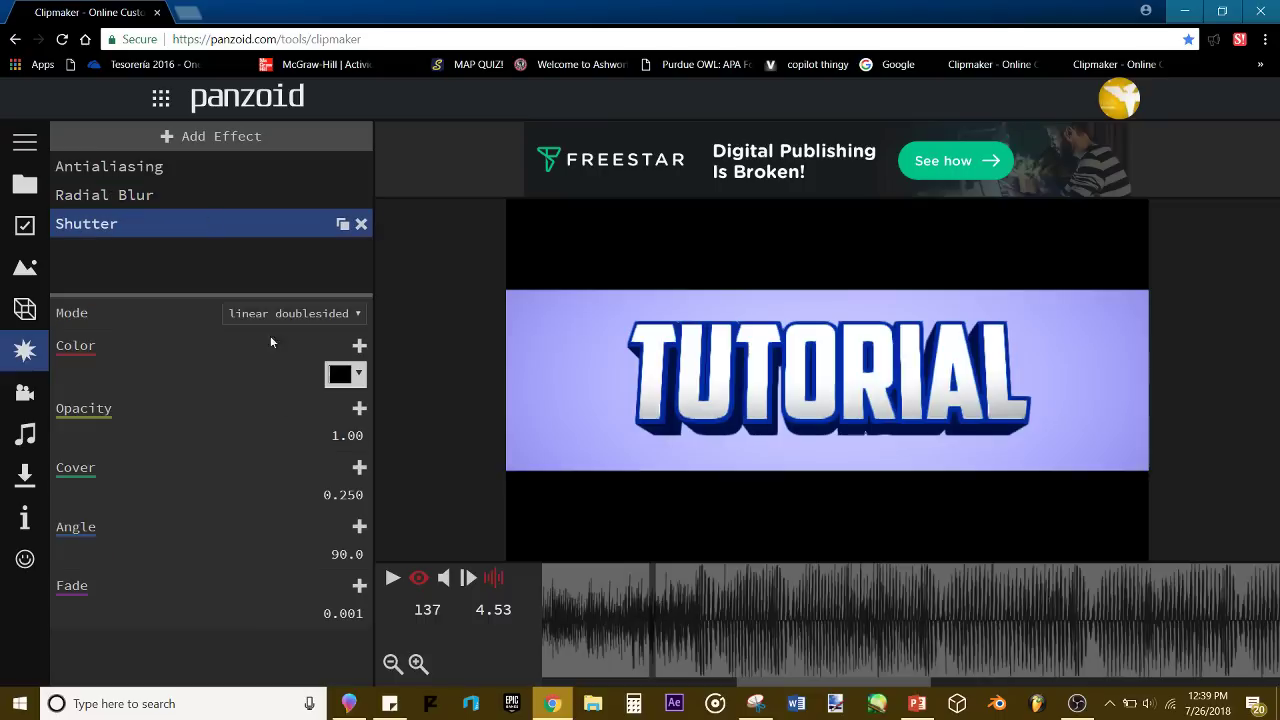
left_click(303, 494)
type(".1")
key("Return")
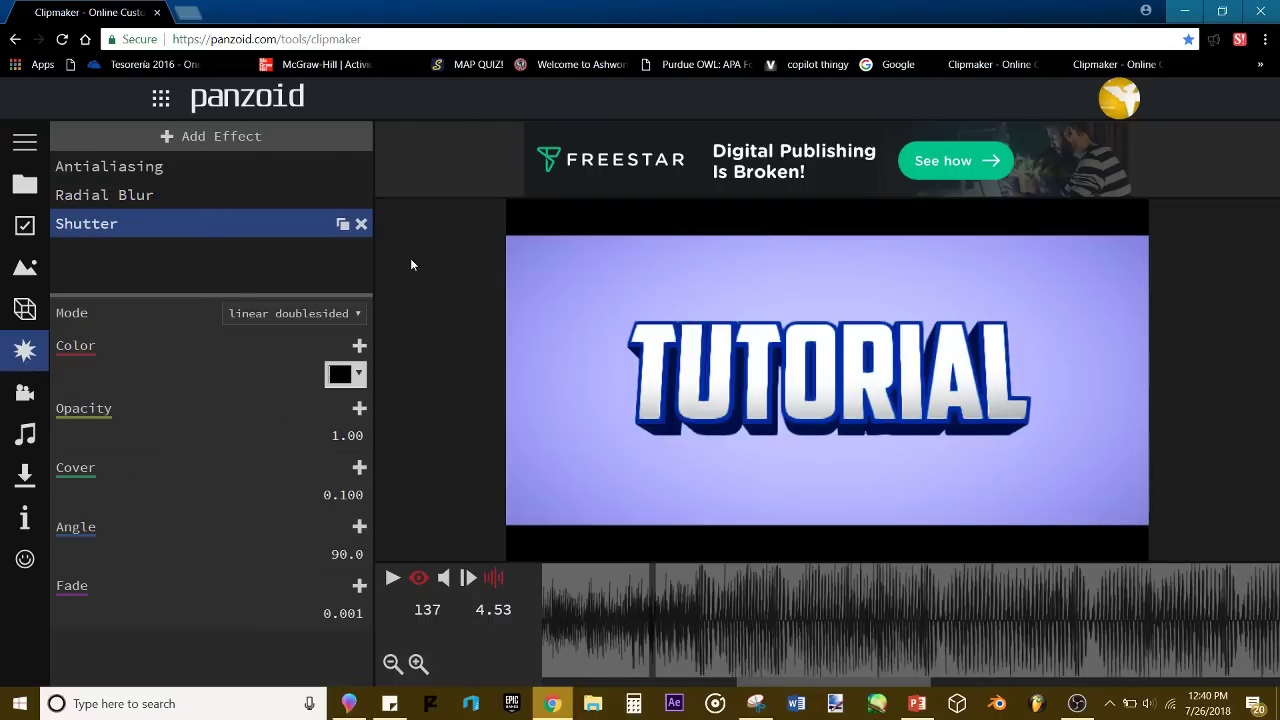
left_click(343, 226)
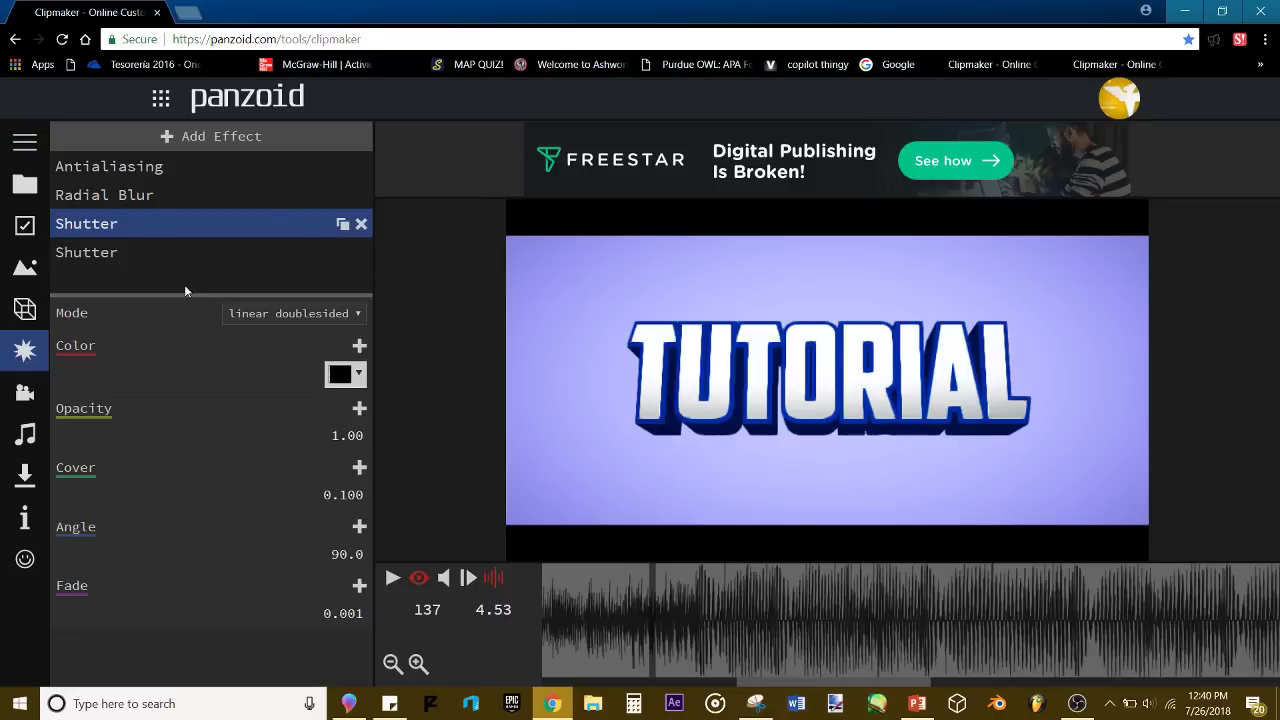
left_click(152, 246)
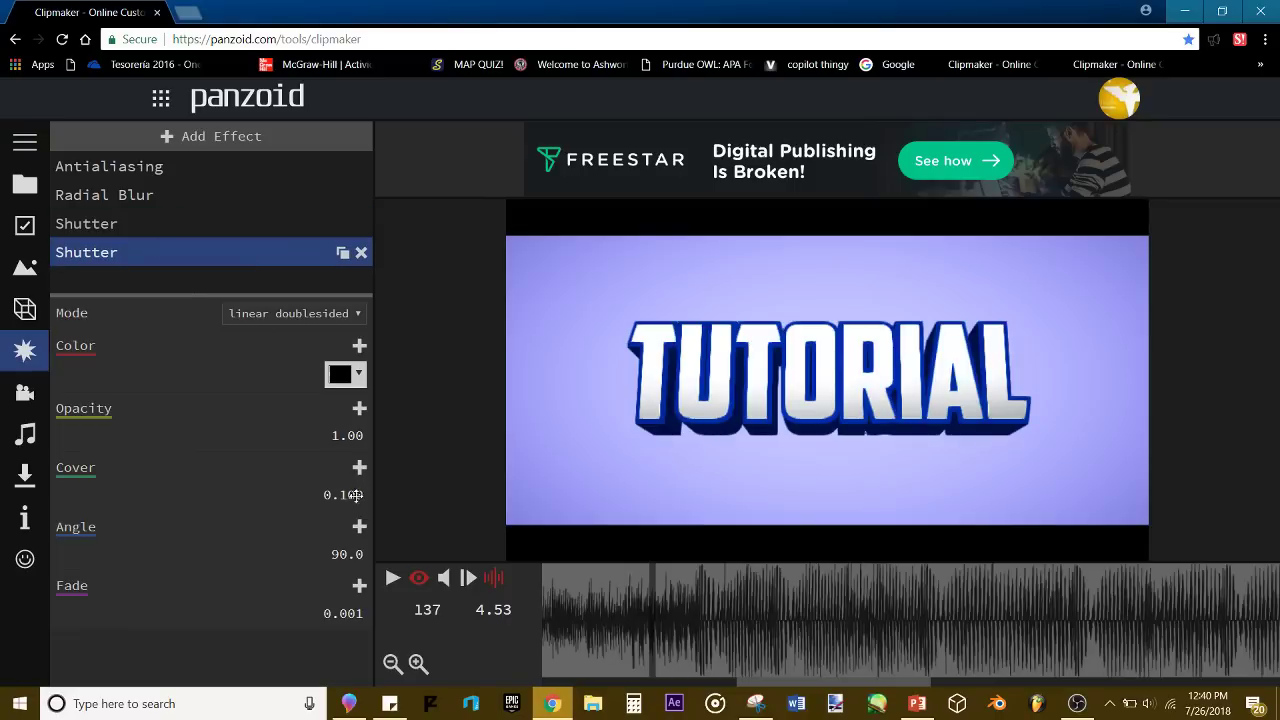
Step: Switch the copied Shutter effect to linear mode and set its angle to 209
left_click_drag(355, 494, 420, 497)
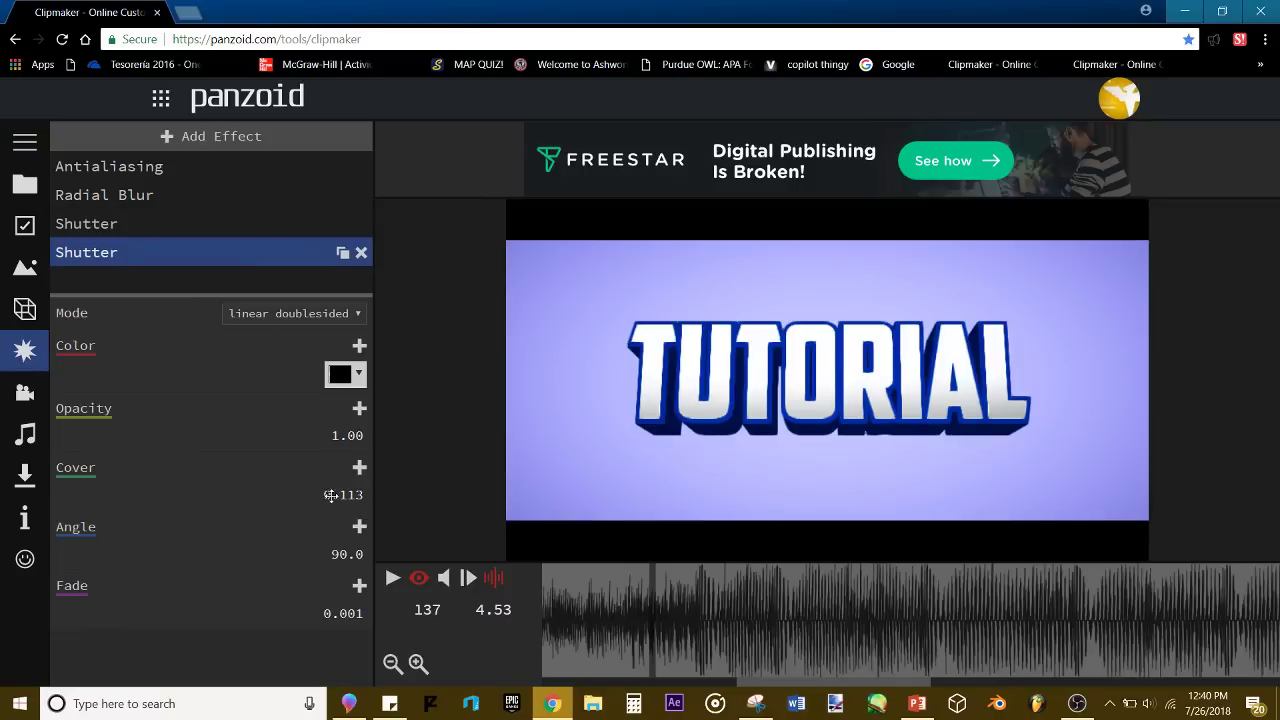
left_click_drag(330, 493, 353, 421)
left_click(282, 317)
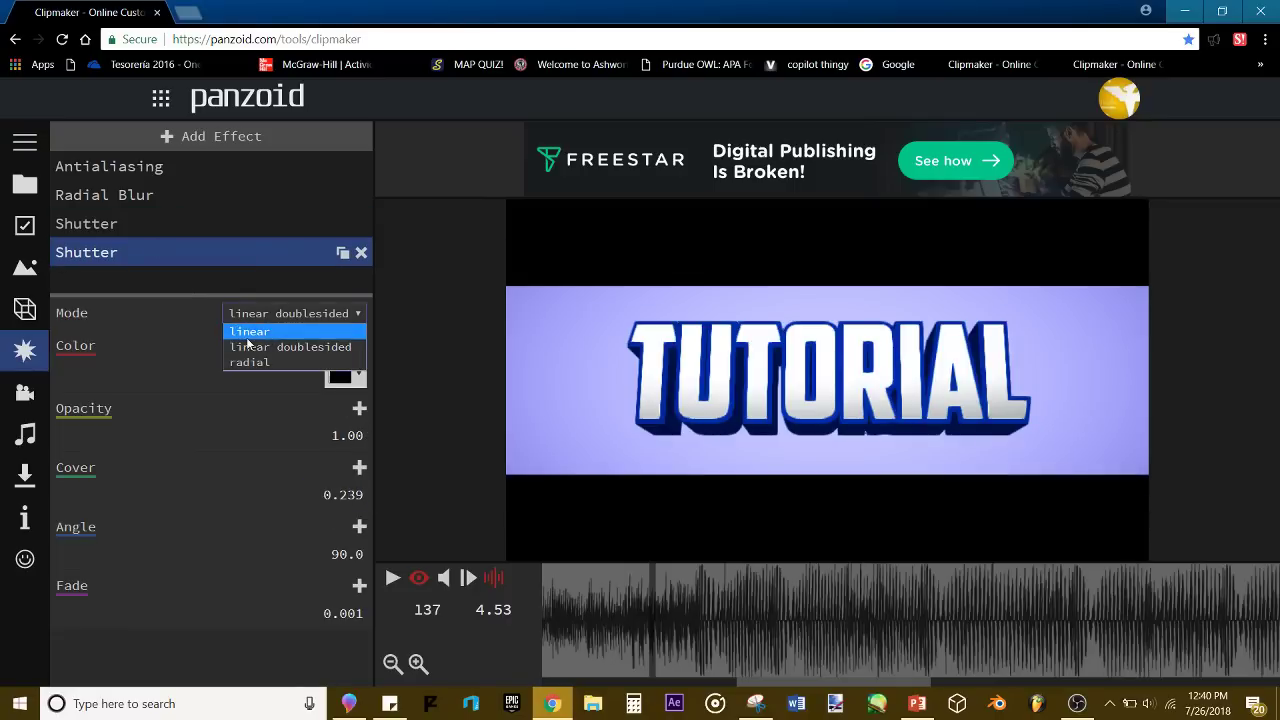
left_click(246, 334)
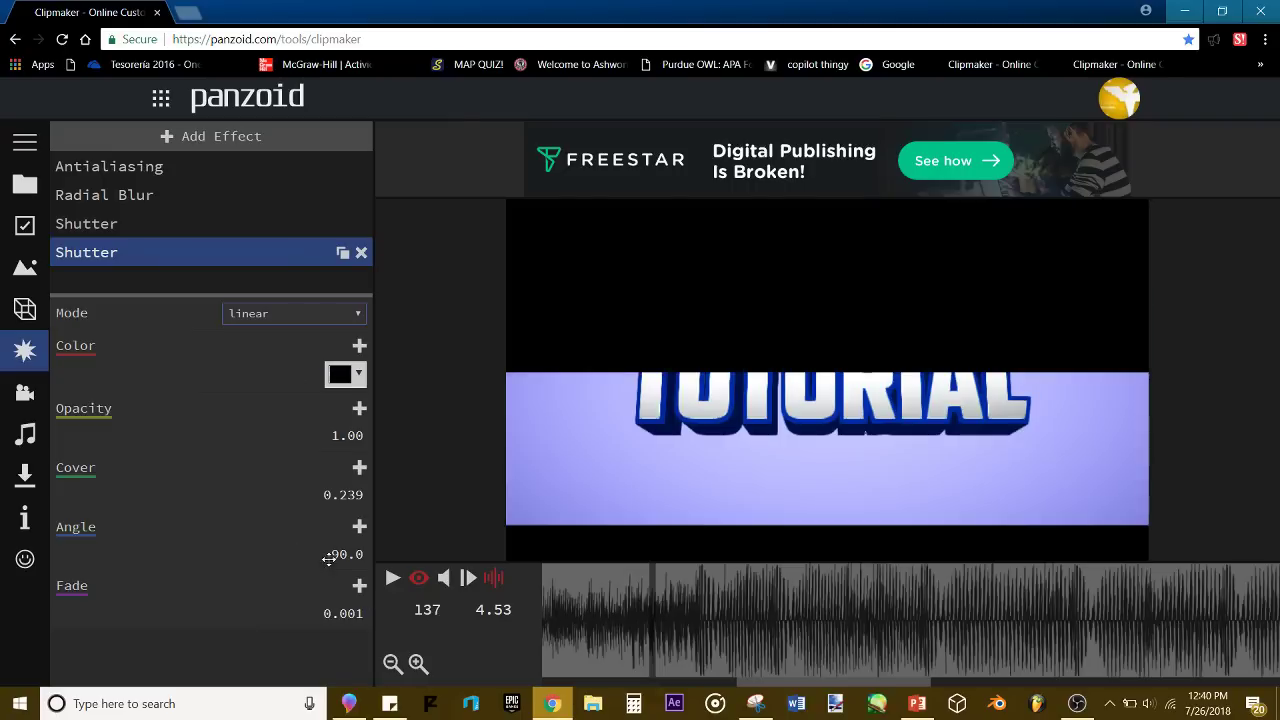
left_click_drag(346, 553, 462, 468)
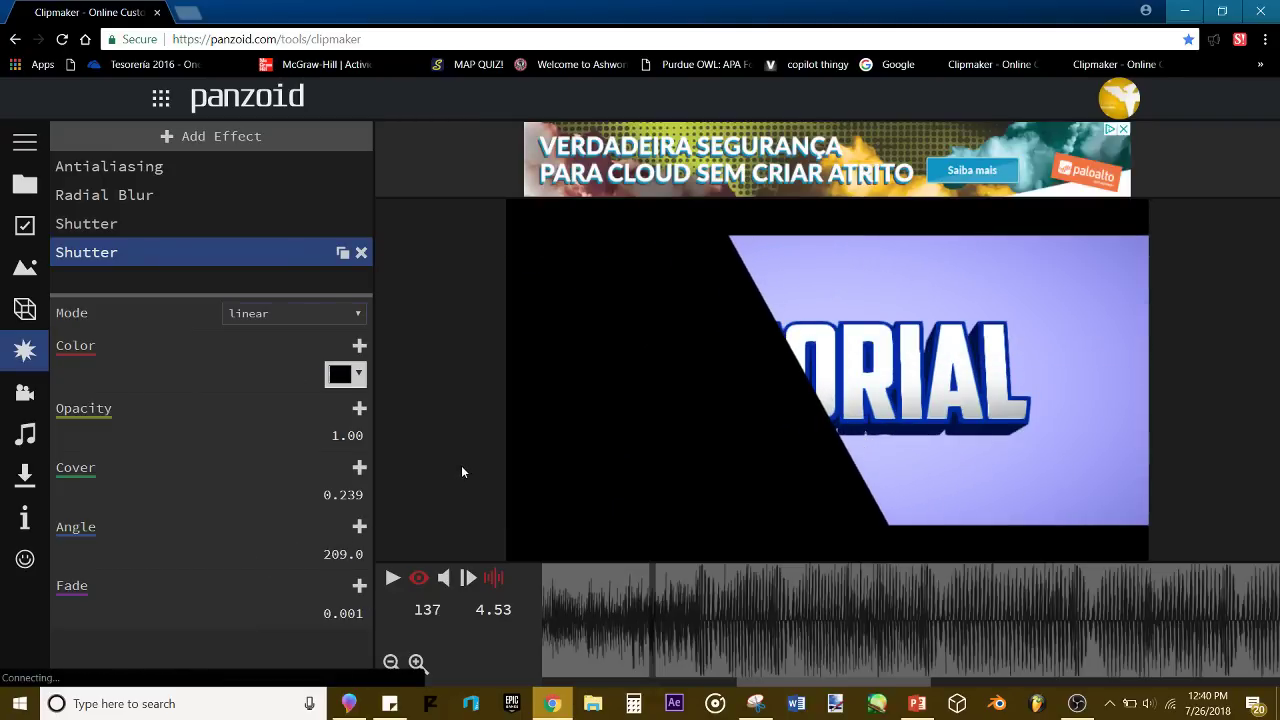
Step: Set the linear Shutter's cover to 0.5 and move the playhead to frame 143
left_click(345, 495)
type(".5")
key("Return")
key("space")
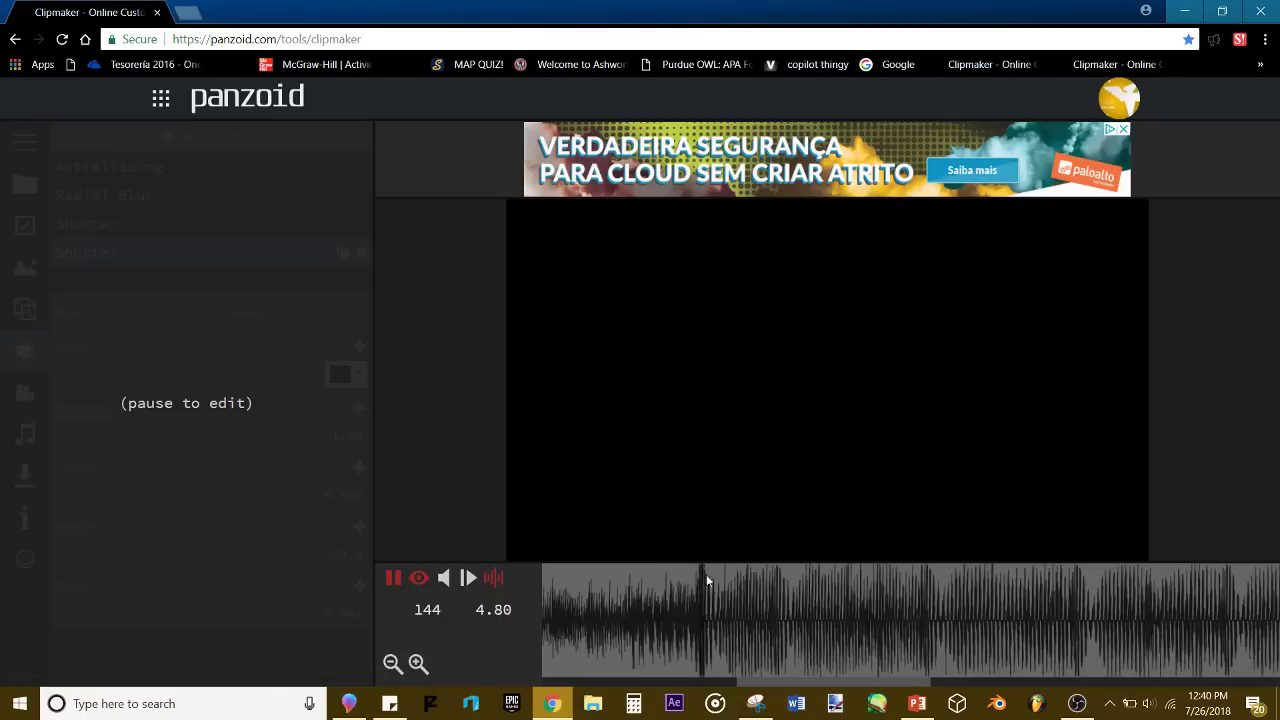
left_click(690, 603)
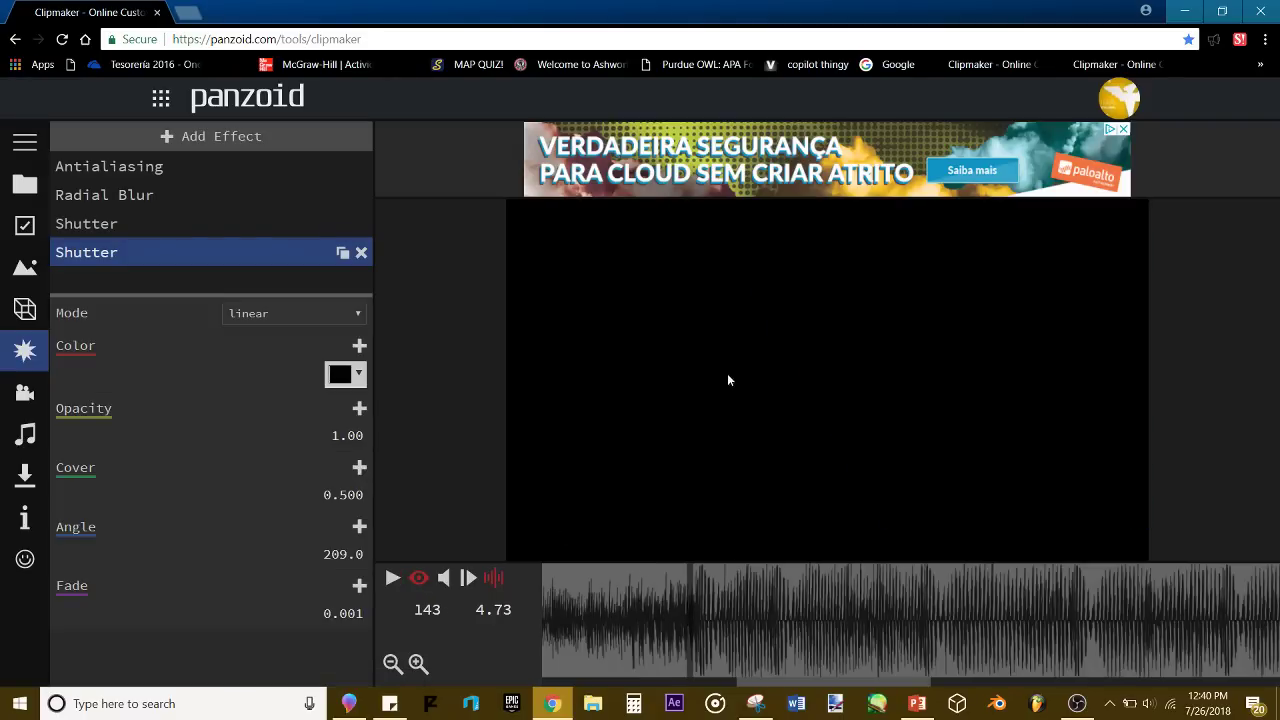
Step: Try red as the linear Shutter's color and return it to black
left_click(340, 374)
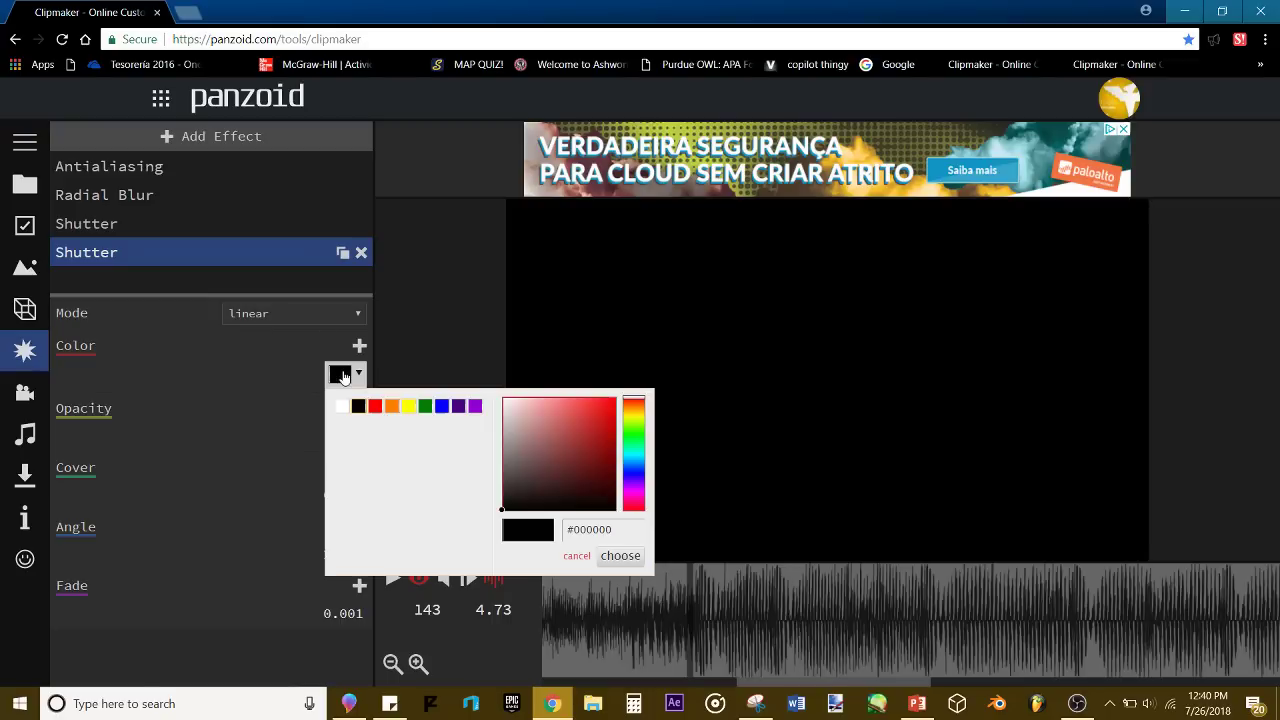
left_click(378, 410)
left_click(345, 375)
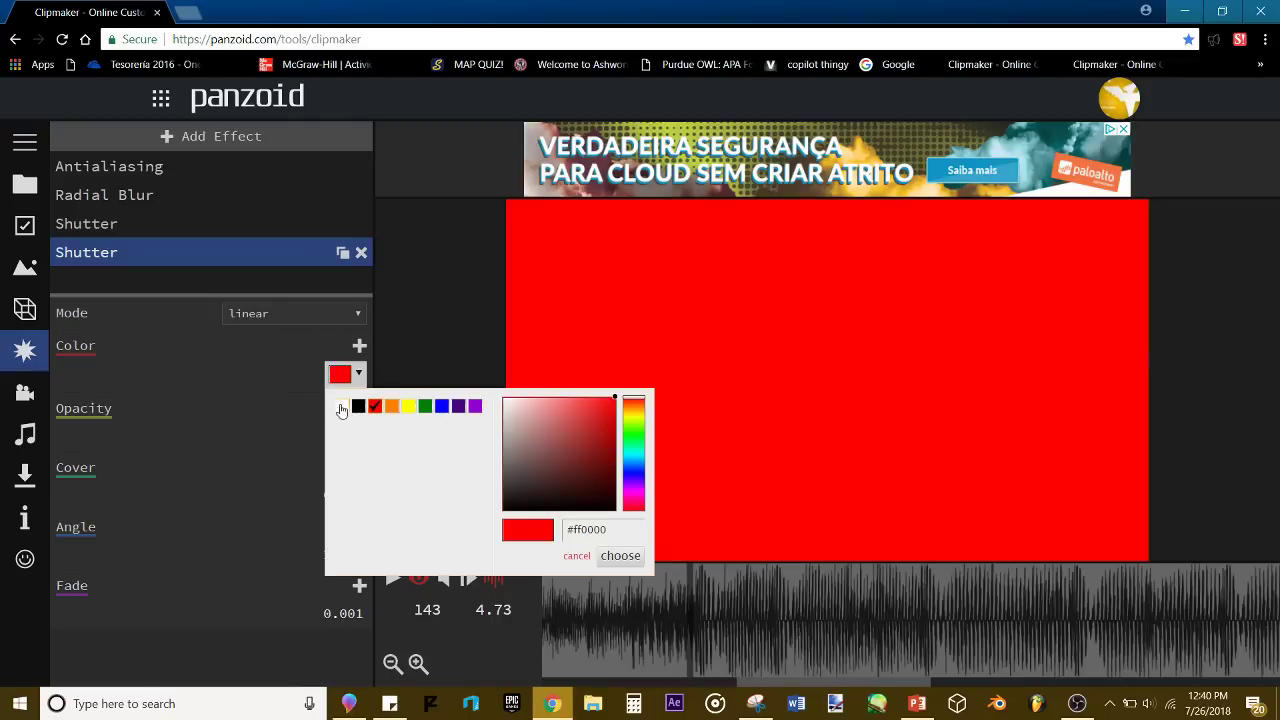
left_click(356, 407)
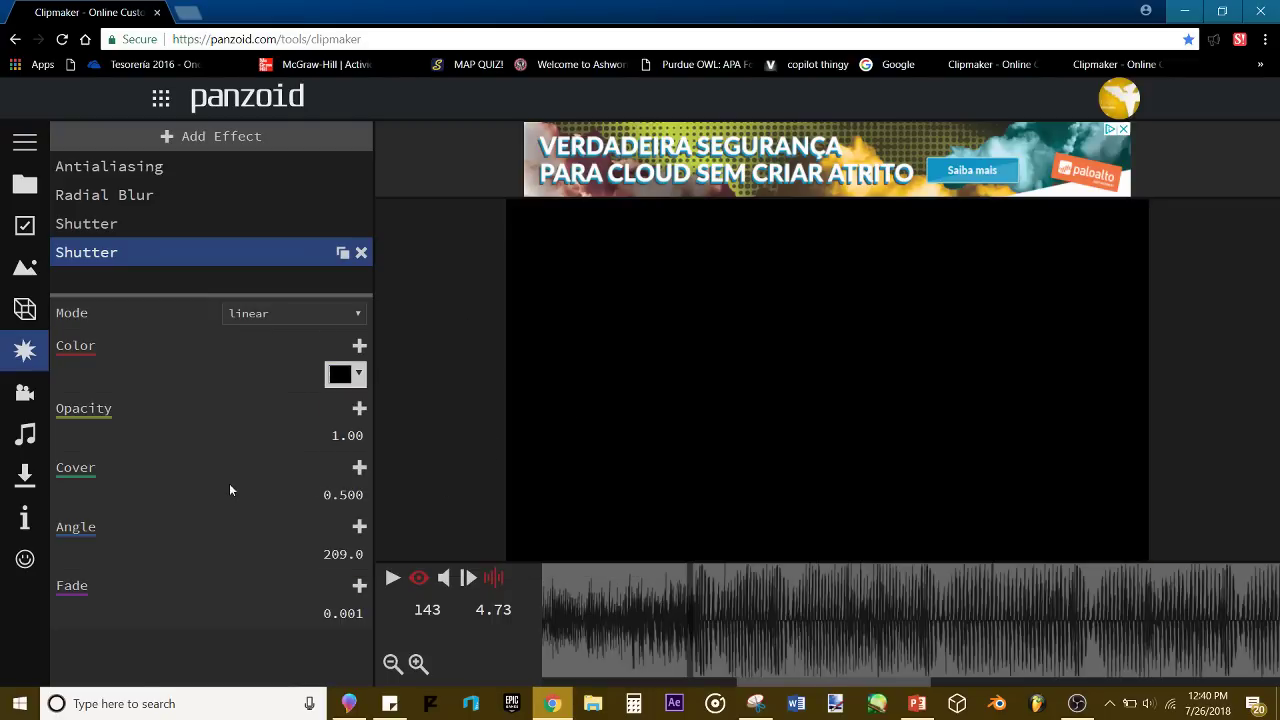
Step: Keyframe the linear Shutter's cover at 0.5 on frame 142 and at 0 on frame 179
left_click(359, 467)
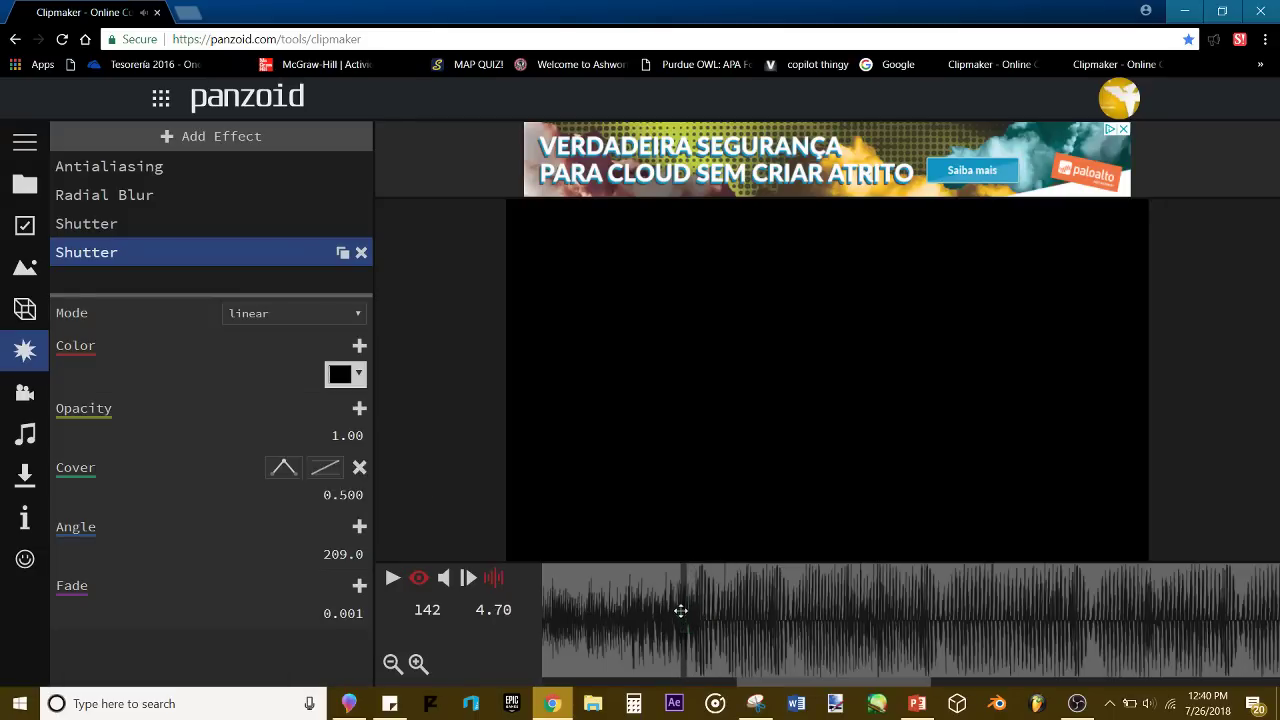
key("space")
key("space")
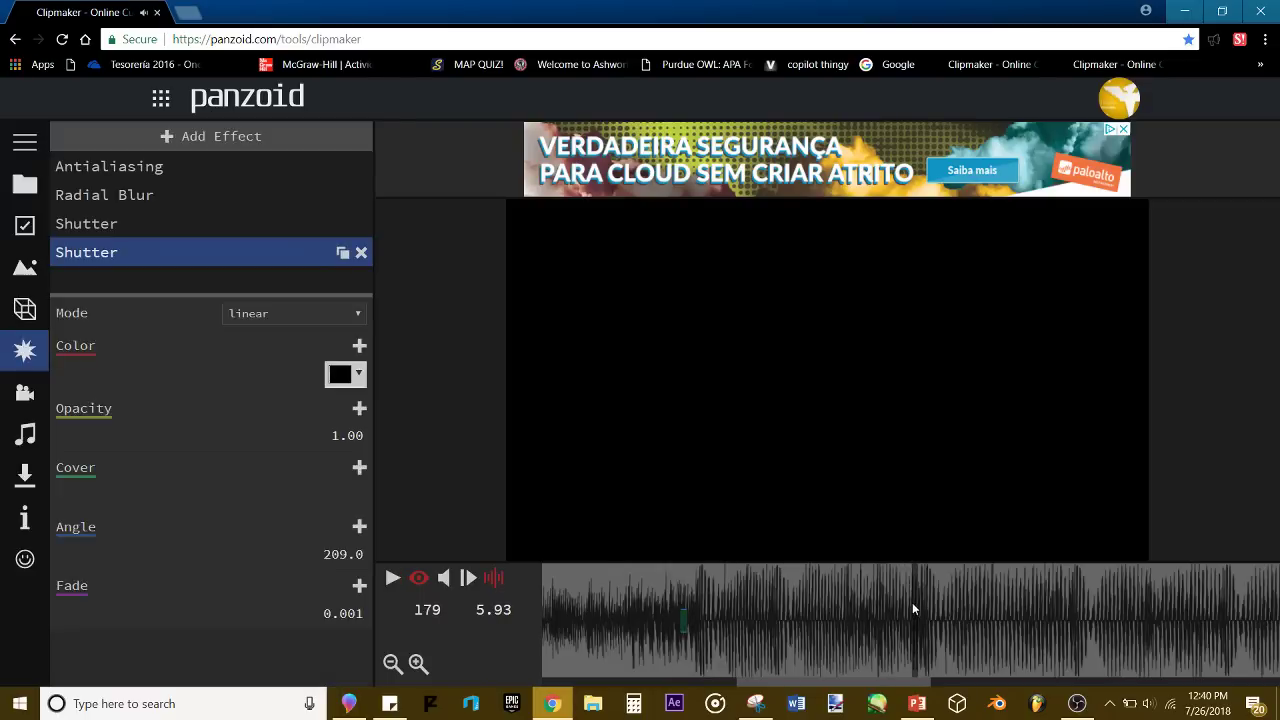
left_click(360, 468)
left_click(348, 493)
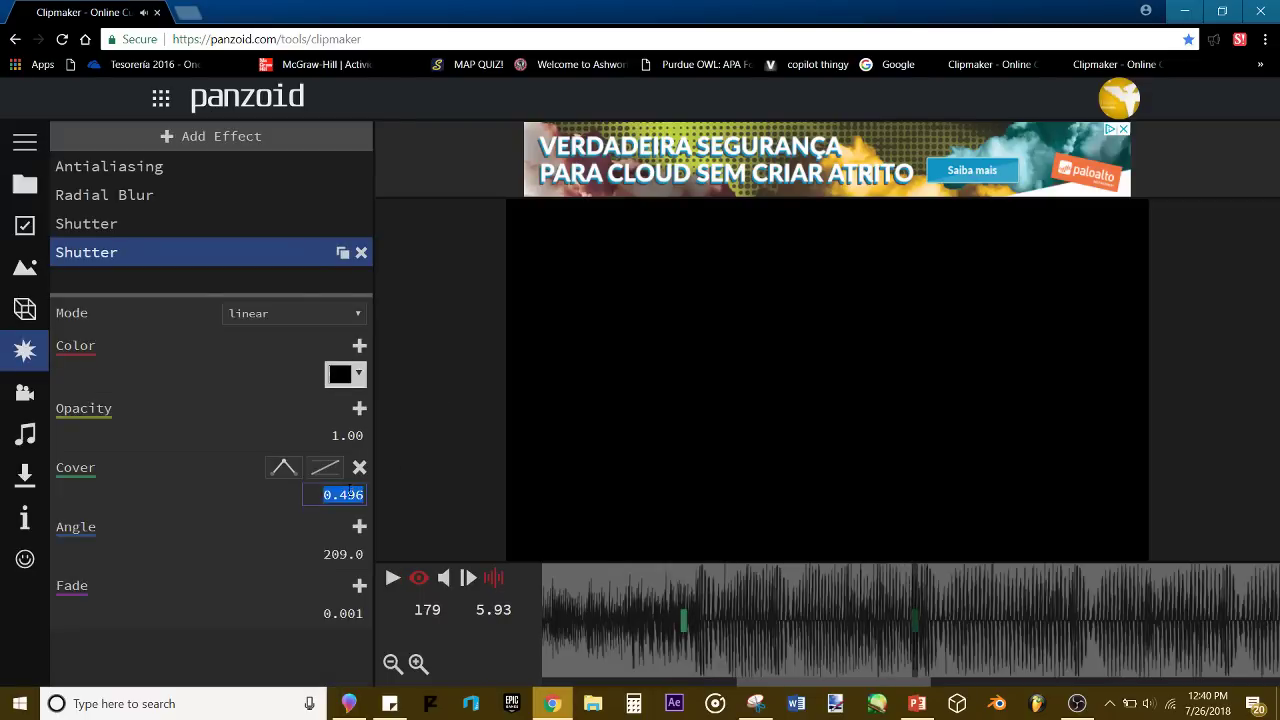
type("0")
key("Return")
Step: Apply exponential out easing to the cover keyframe at frame 179, and play and scrub the wipe to check it
left_click(336, 472)
scroll(360, 340, "up", 3)
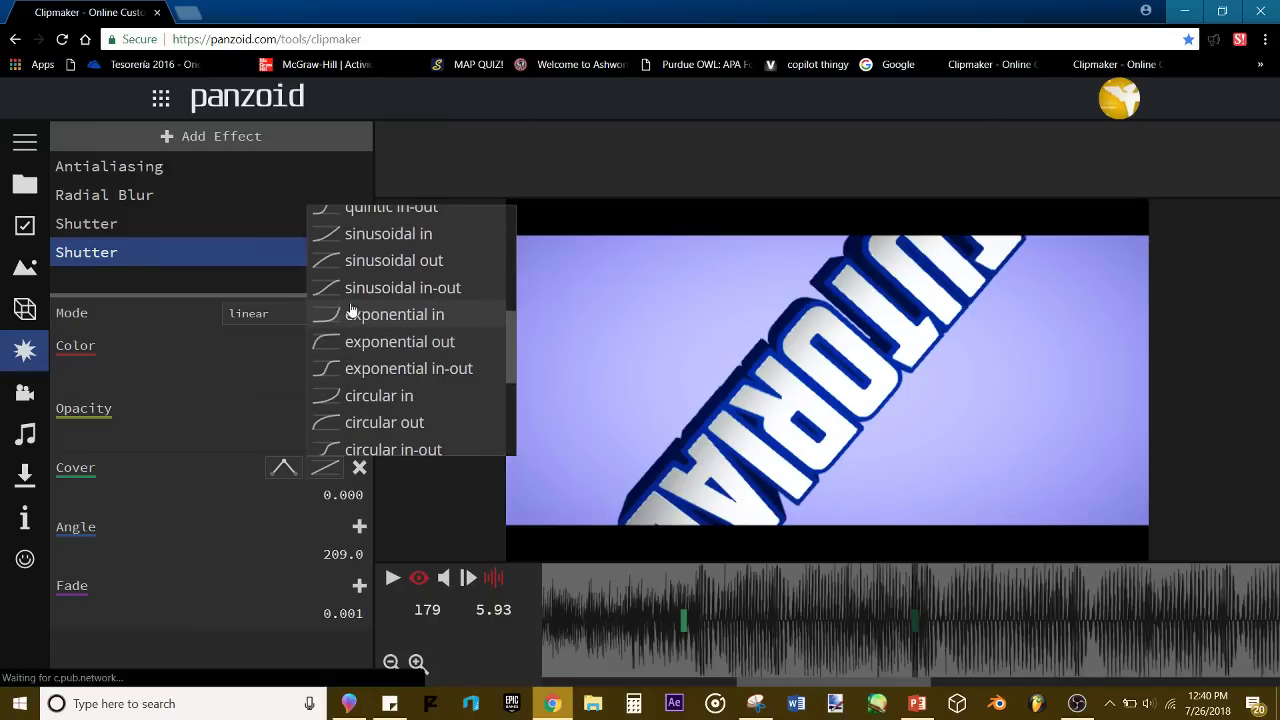
scroll(368, 352, "up", 2)
scroll(368, 352, "down", 2)
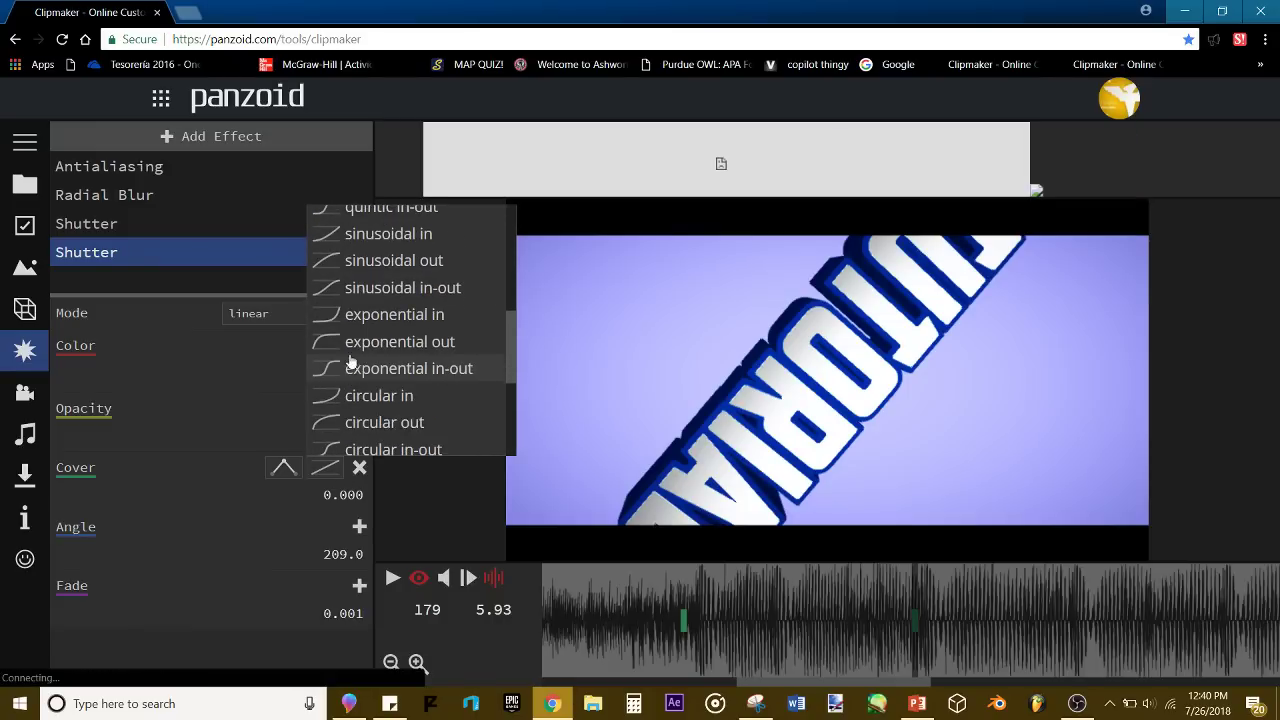
left_click(368, 348)
key("space")
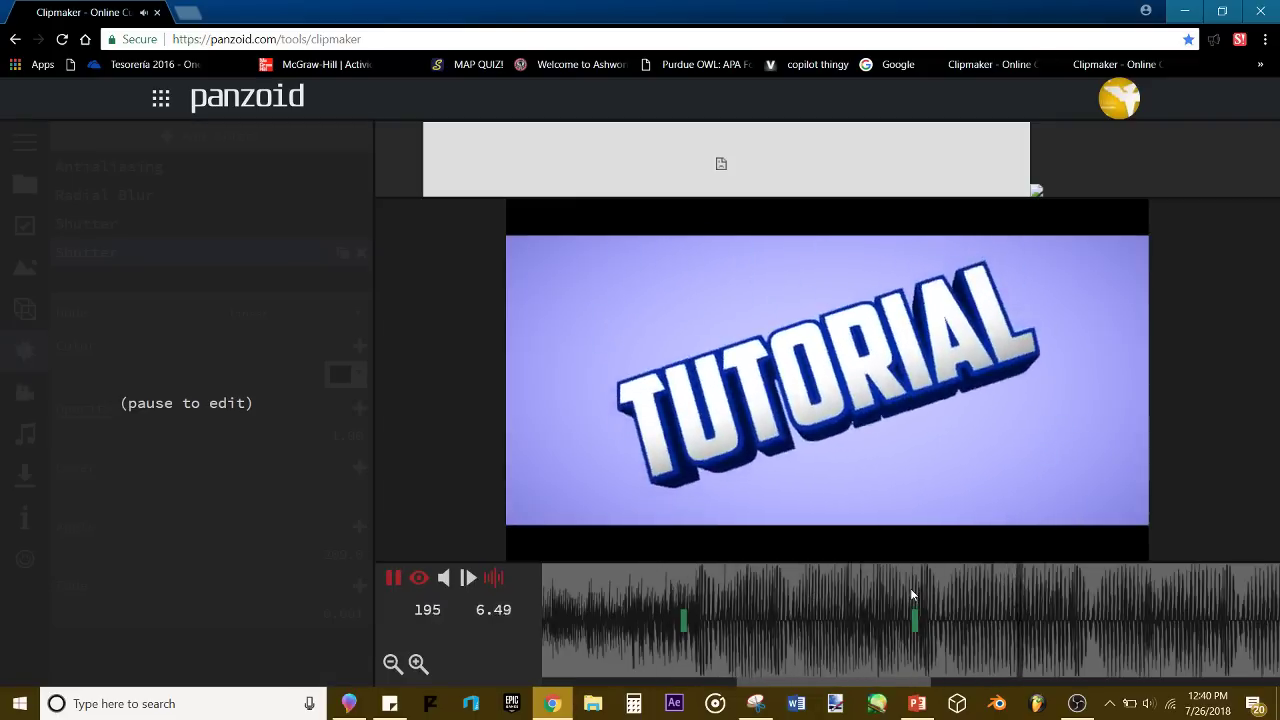
key("space")
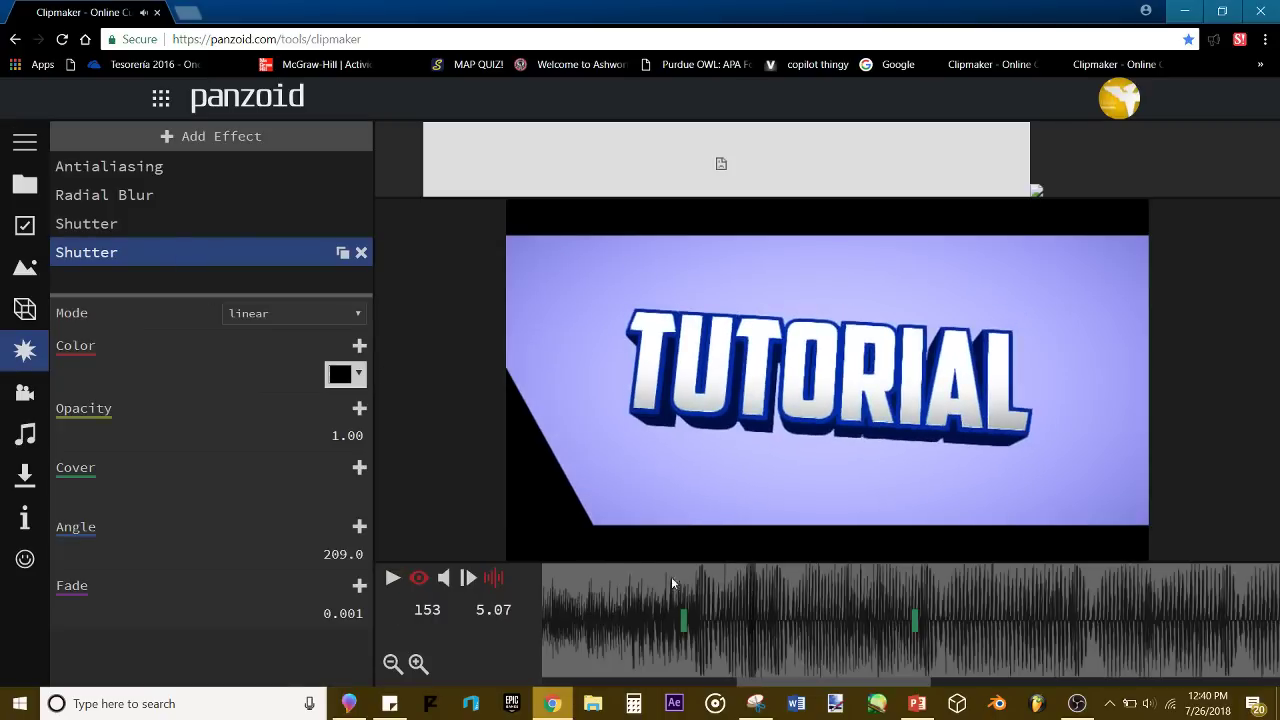
left_click_drag(741, 603, 727, 606)
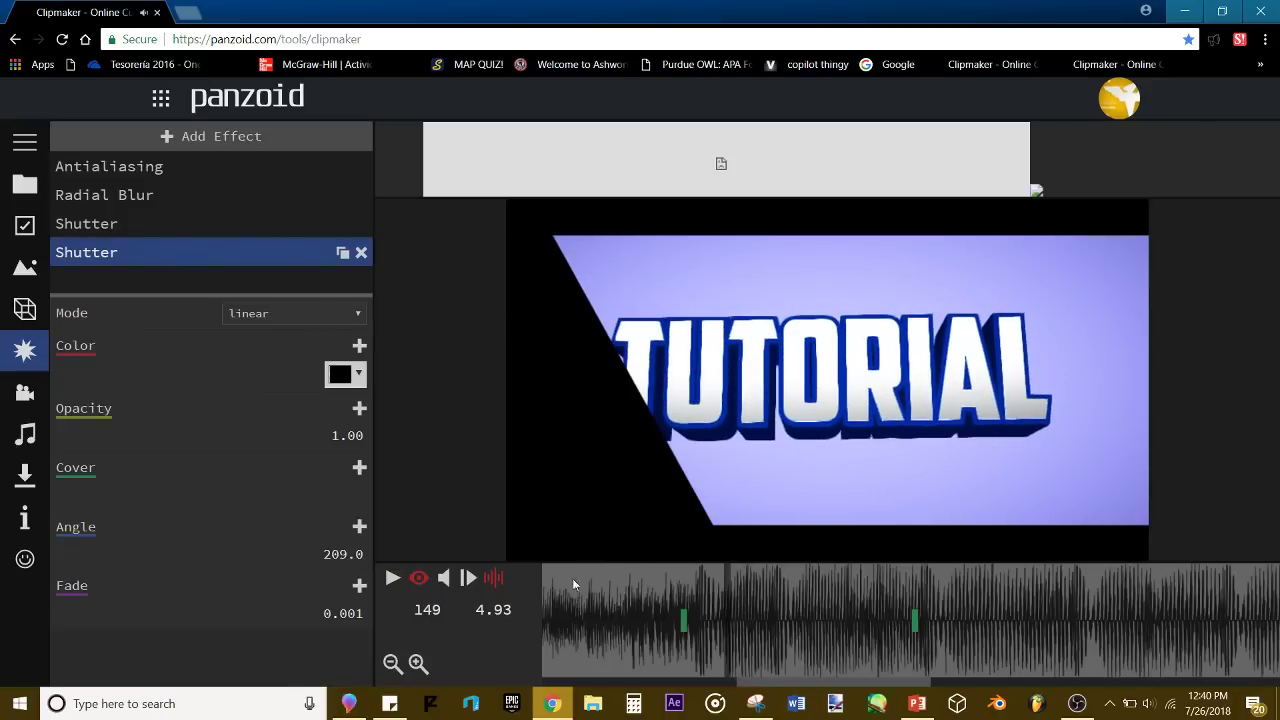
Step: Duplicate the linear Shutter effect and change the color of the upper one to white
left_click(342, 254)
left_click(340, 374)
left_click(551, 328)
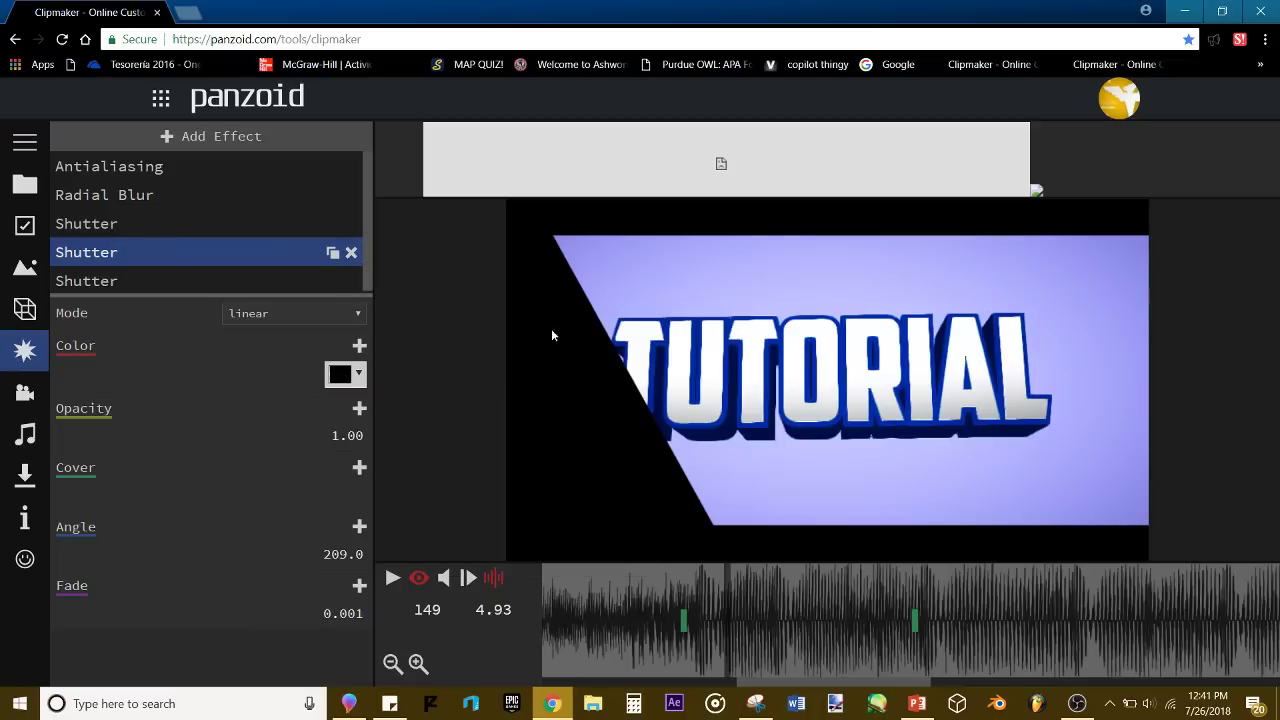
left_click(340, 374)
left_click(517, 410)
Step: Shift the white Shutter's first cover keyframe about two frames forward and play the wipe from just before it
left_click(707, 580)
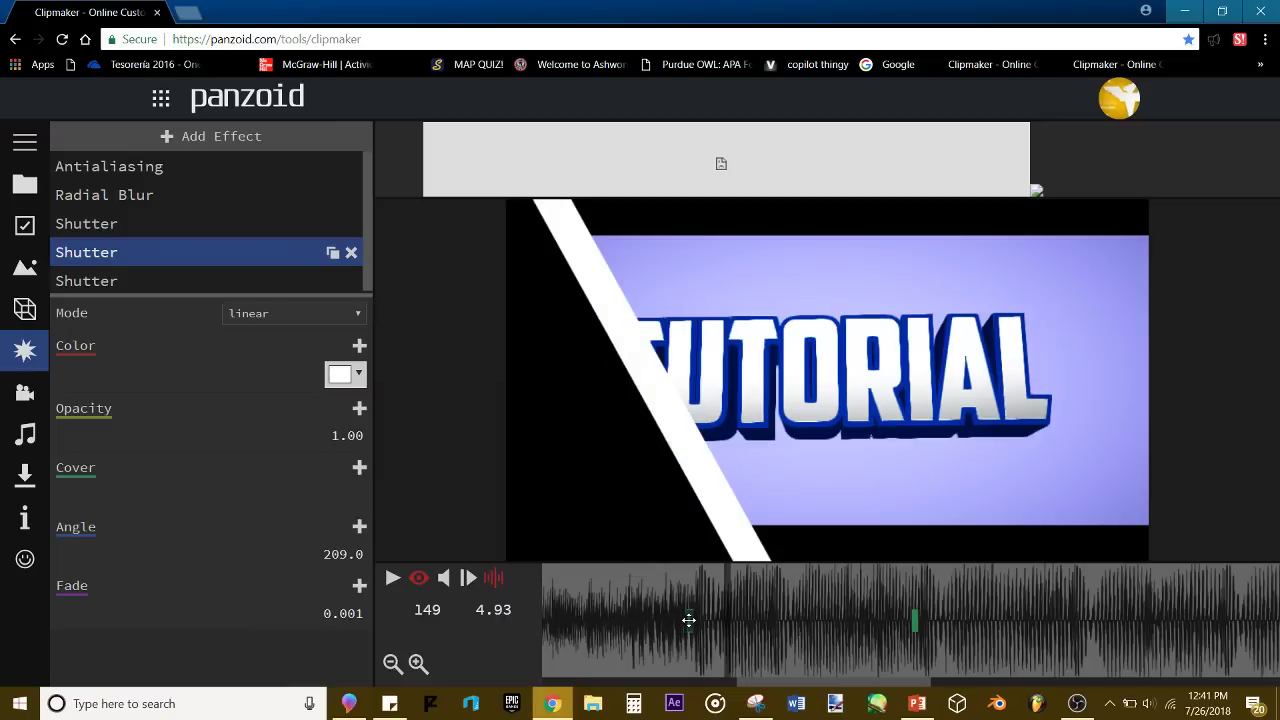
left_click(665, 588)
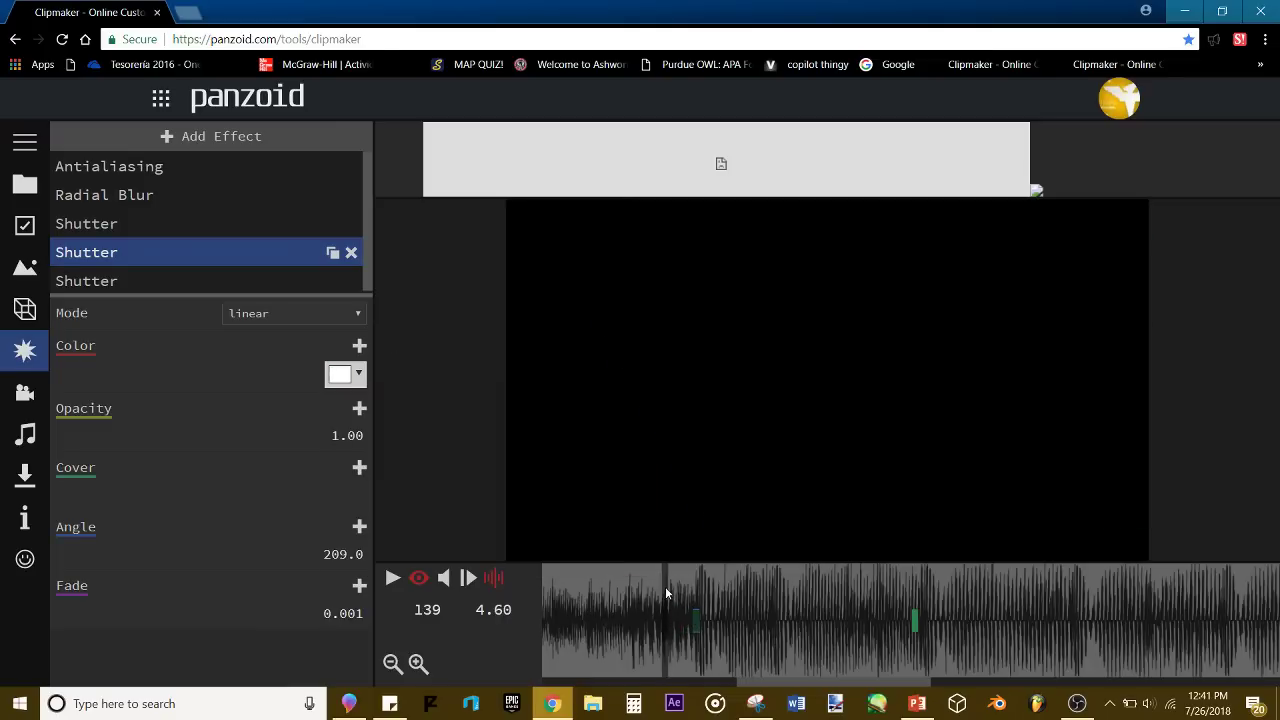
key("space")
left_click(659, 603)
key("space")
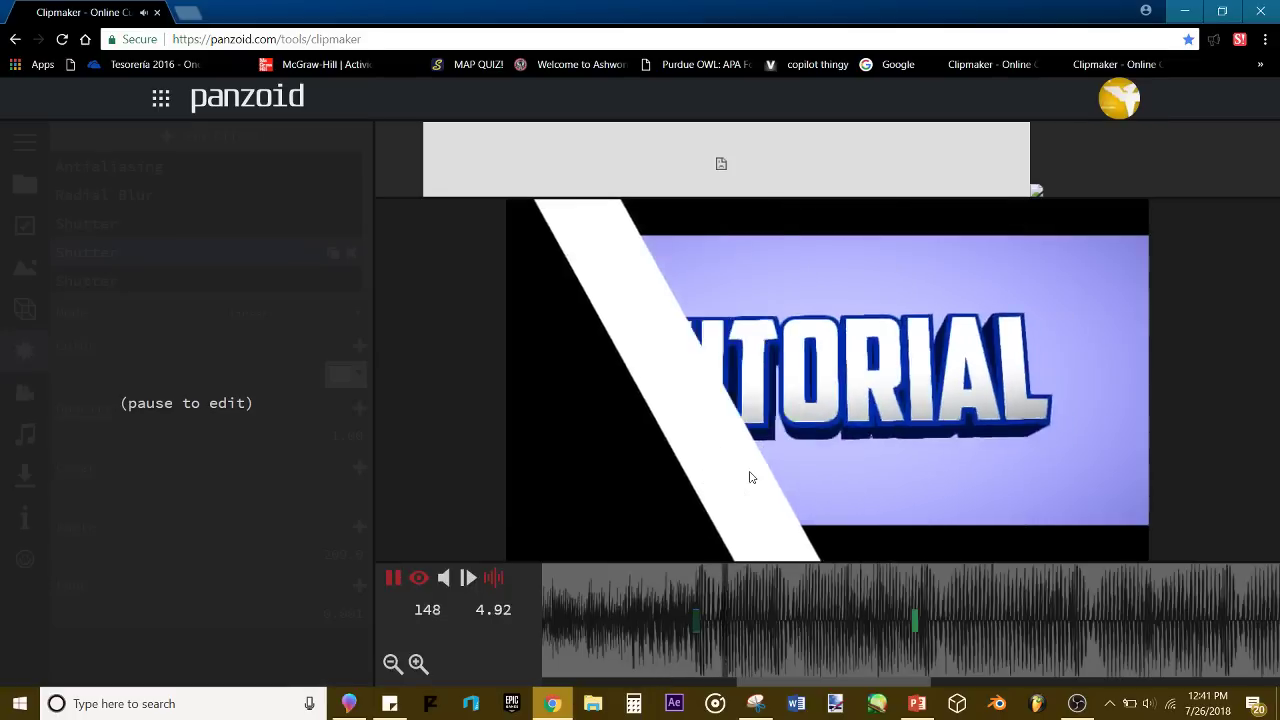
Step: Play the opening wipe and the rest of the clip to examine the white and black Shutter timing
left_click(813, 610)
key("space")
key("space")
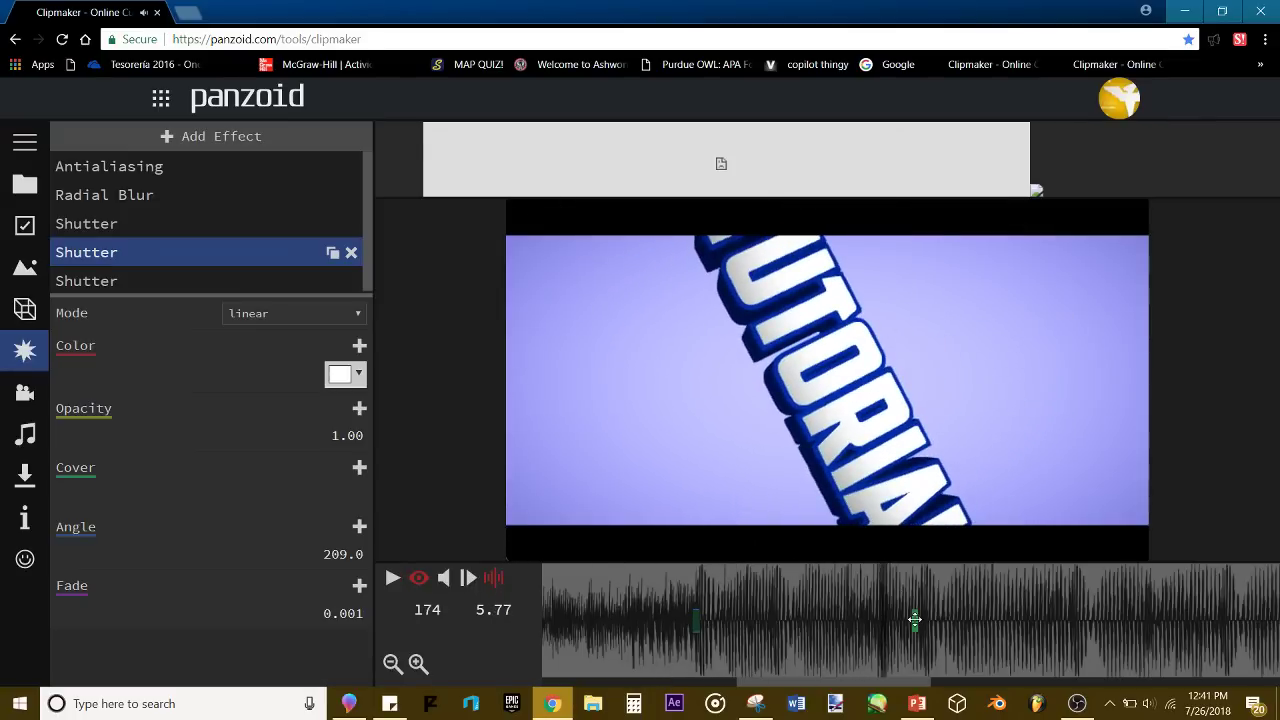
left_click(683, 588)
key("space")
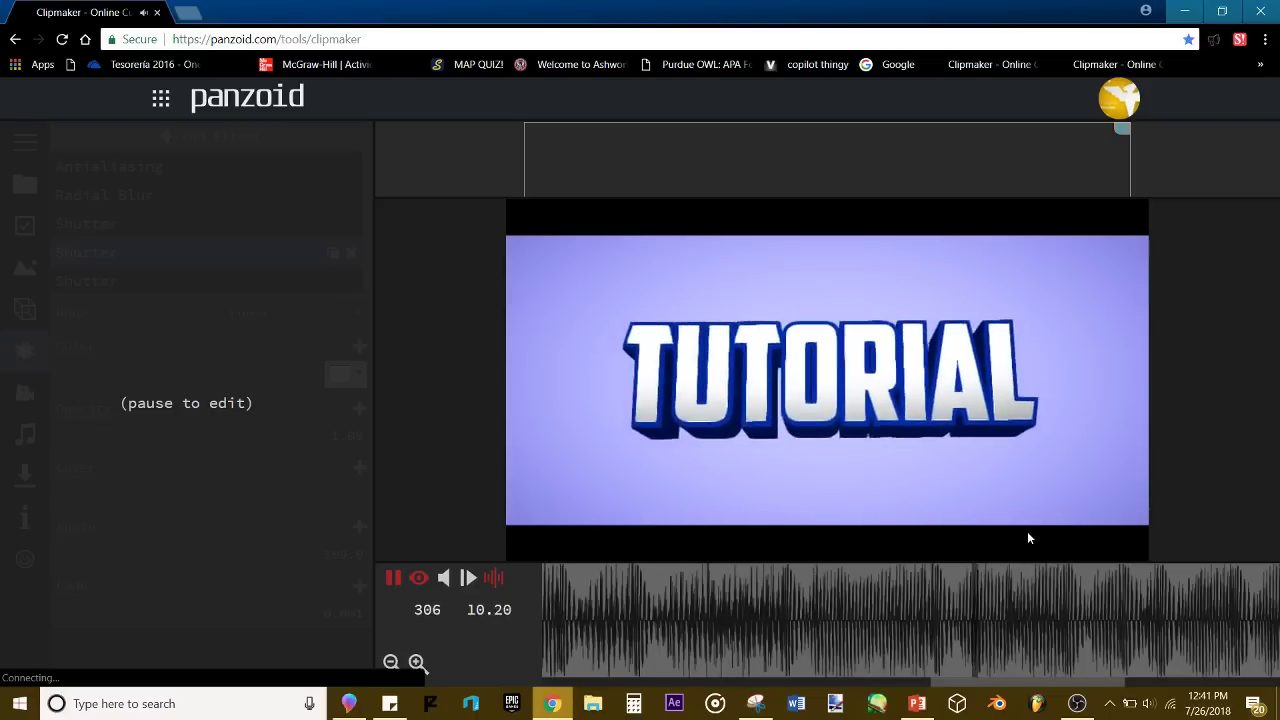
left_click(866, 595)
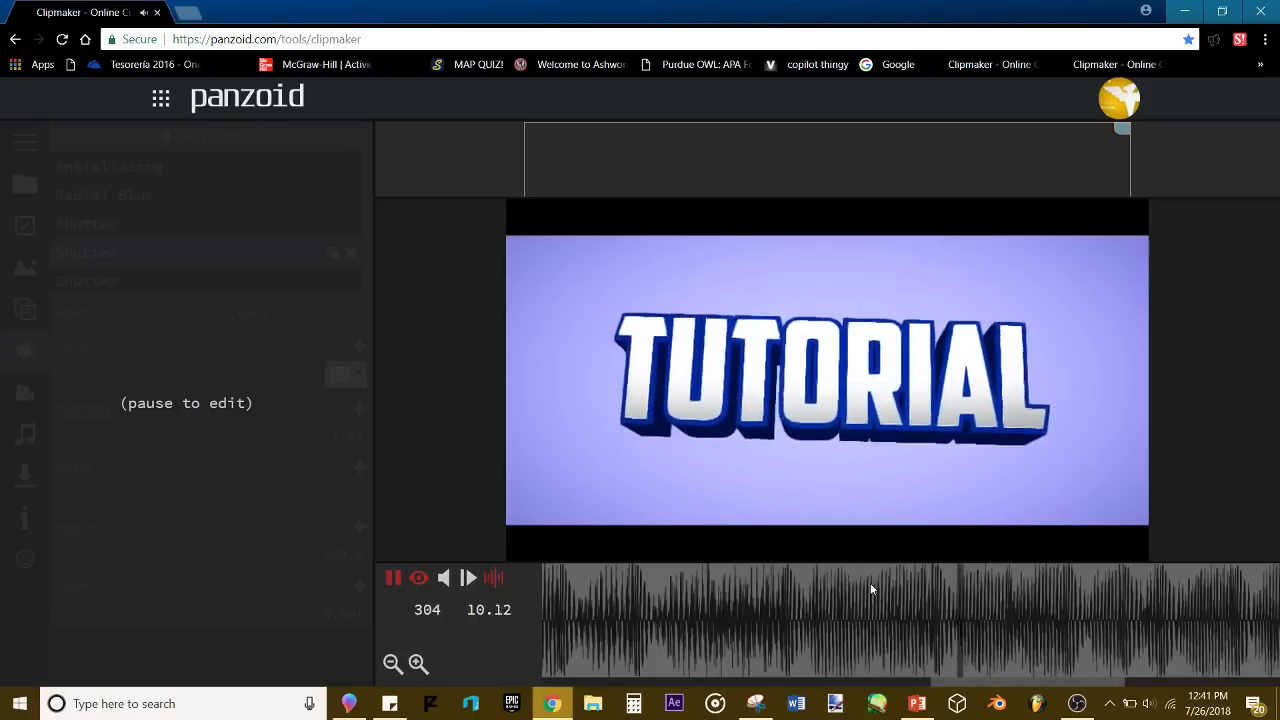
key("space")
Step: Add another Shutter effect with the playhead at frame 334 and set its mode to radial
left_click(1148, 606)
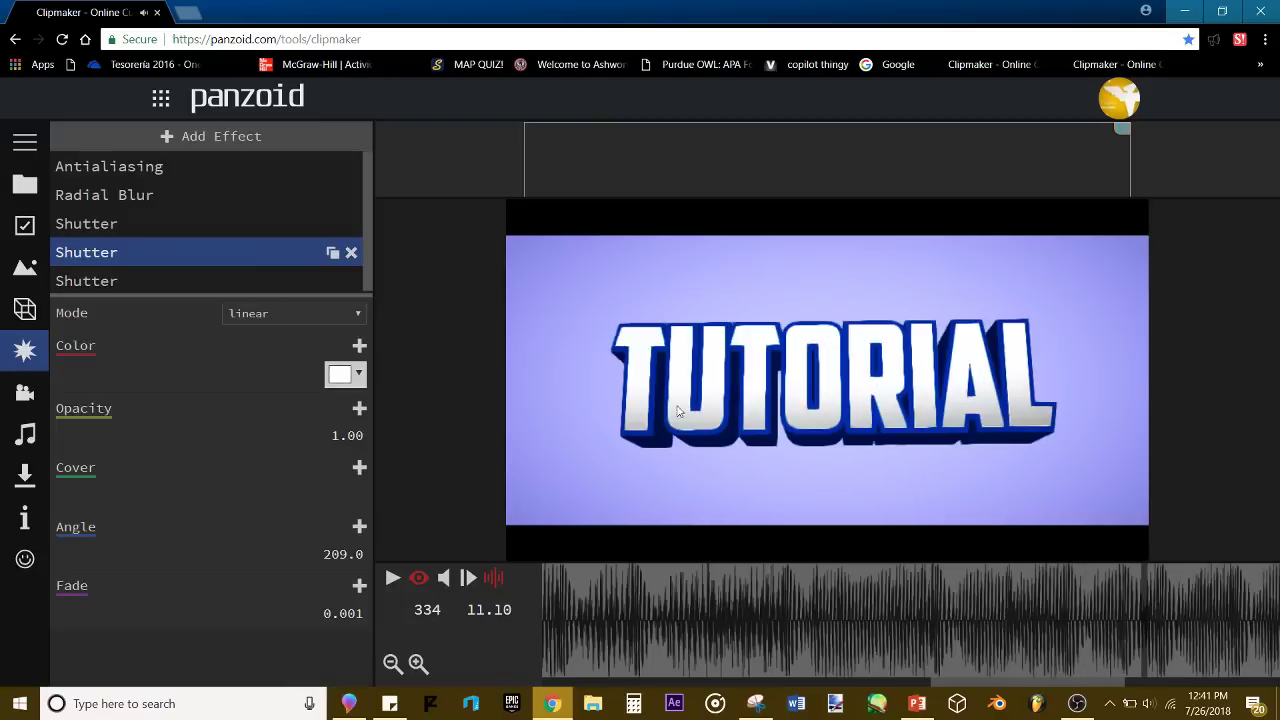
left_click(94, 142)
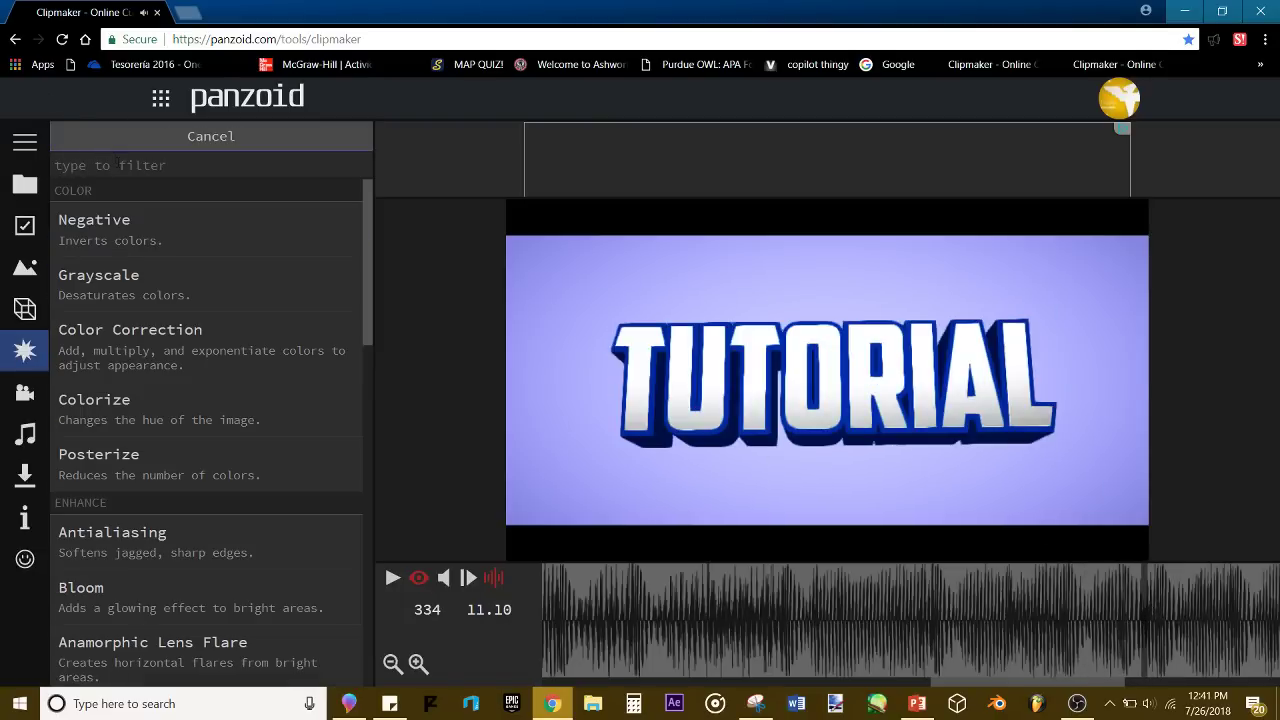
type("sh")
left_click(144, 365)
scroll(142, 285, "down", 1)
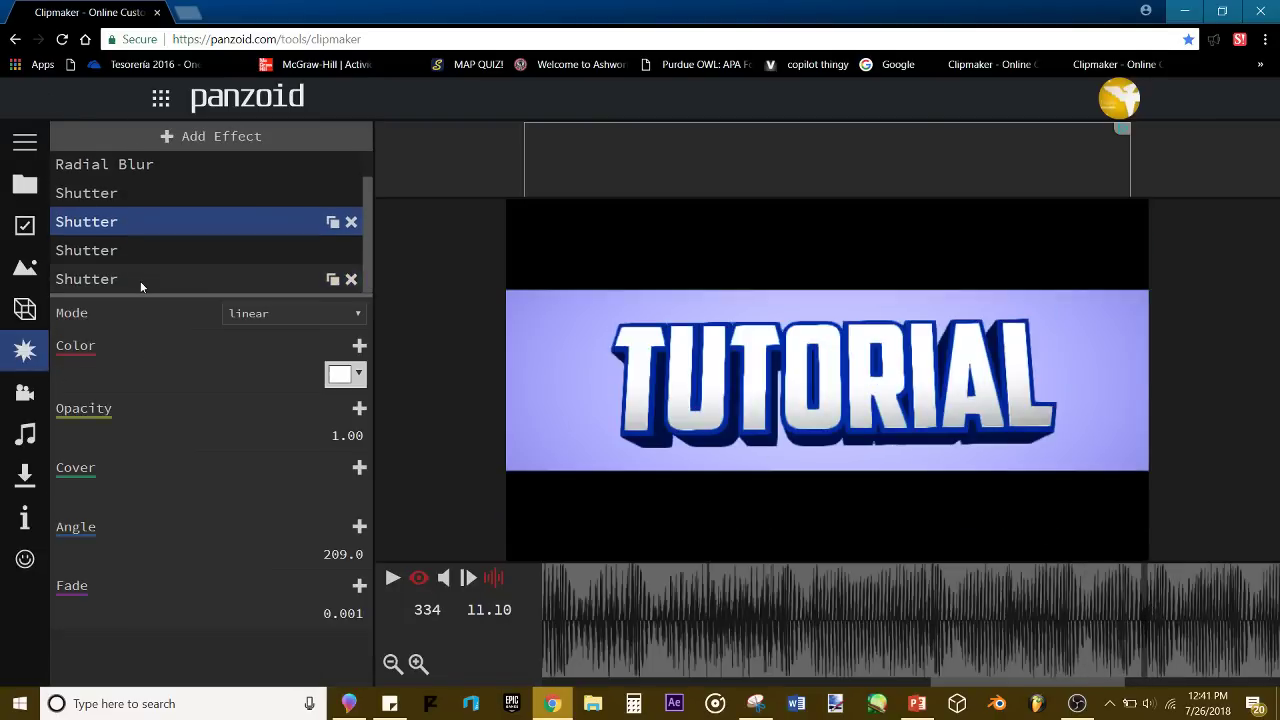
left_click(140, 281)
left_click(289, 316)
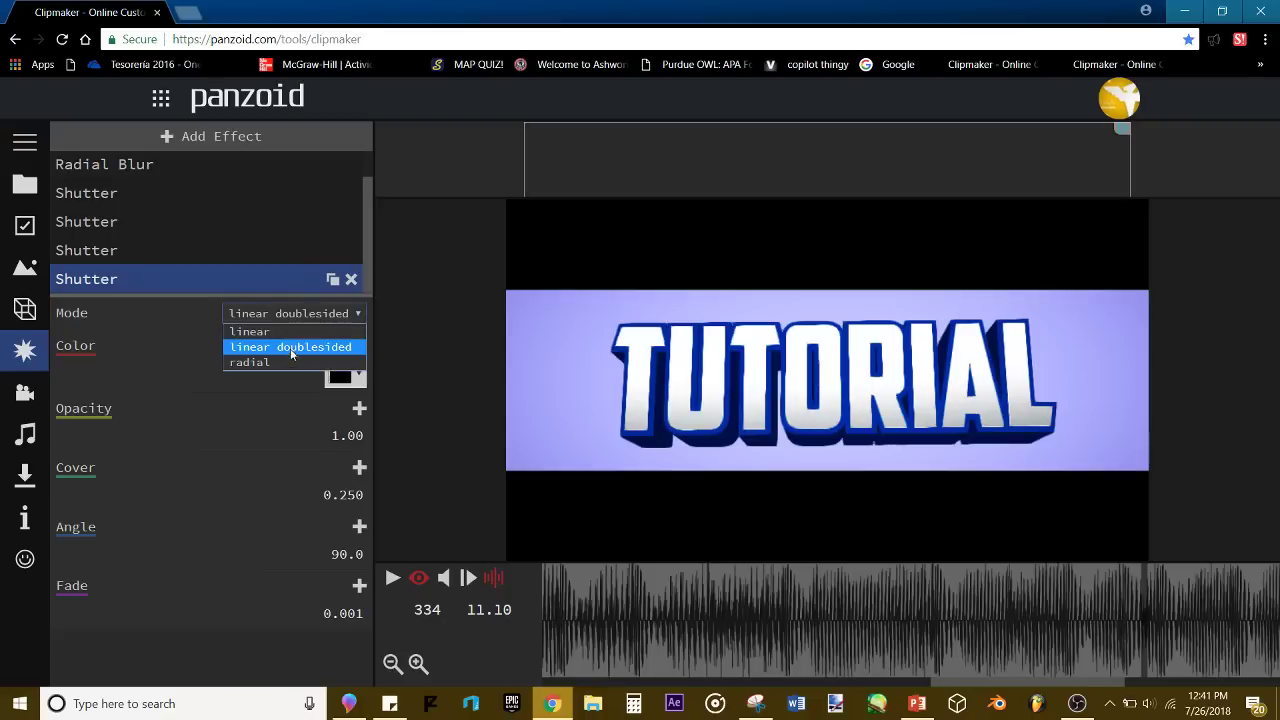
left_click(290, 362)
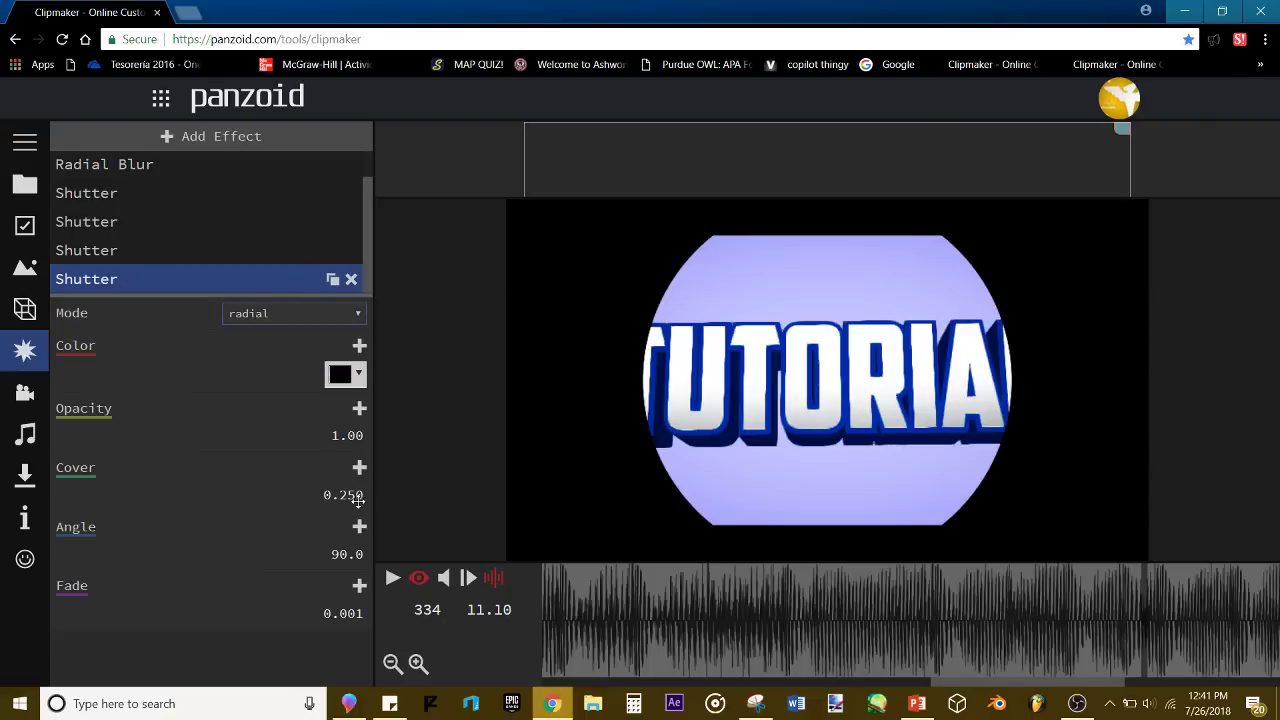
Step: Keyframe the radial Shutter's cover at 0 on frame 334 and at 0.5 on frame 371
left_click(358, 497)
type("0")
key("Return")
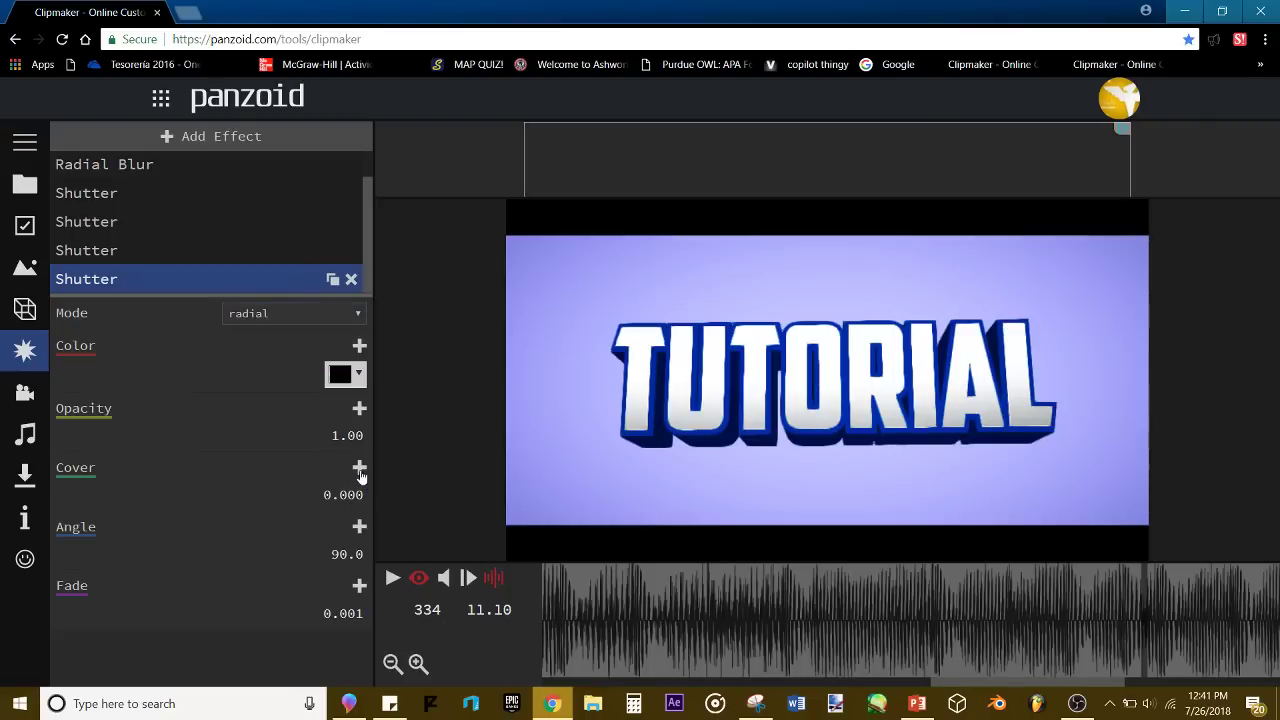
key("space")
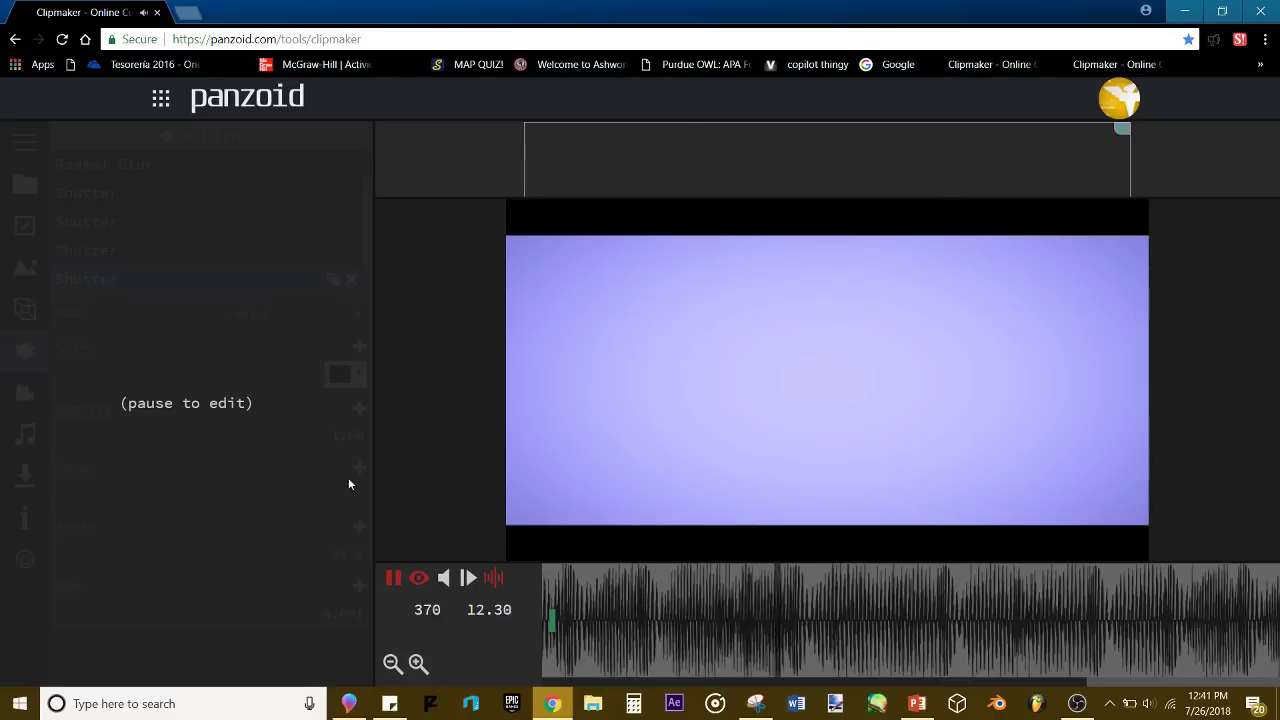
key("space")
type("0.5")
key("Return")
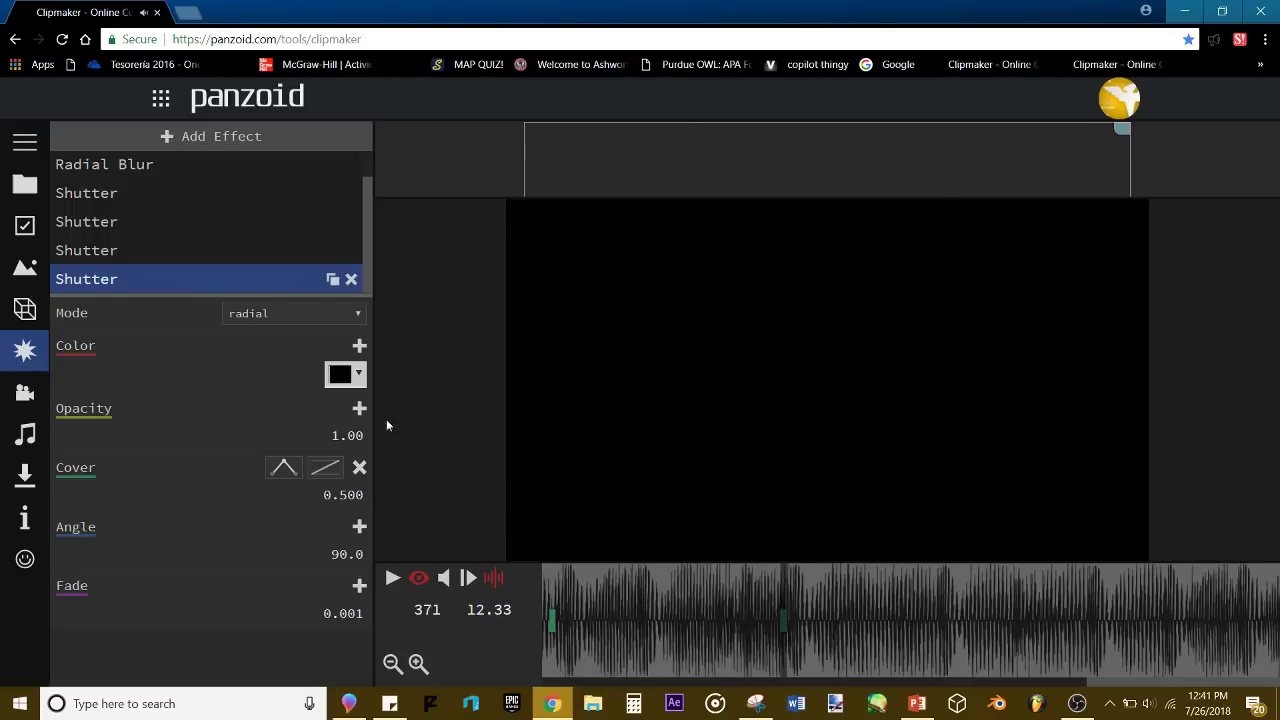
Step: Apply exponential out easing to the cover keyframe at frame 371 and play the clip's ending from frame 323
left_click(324, 467)
scroll(405, 300, "up", 3)
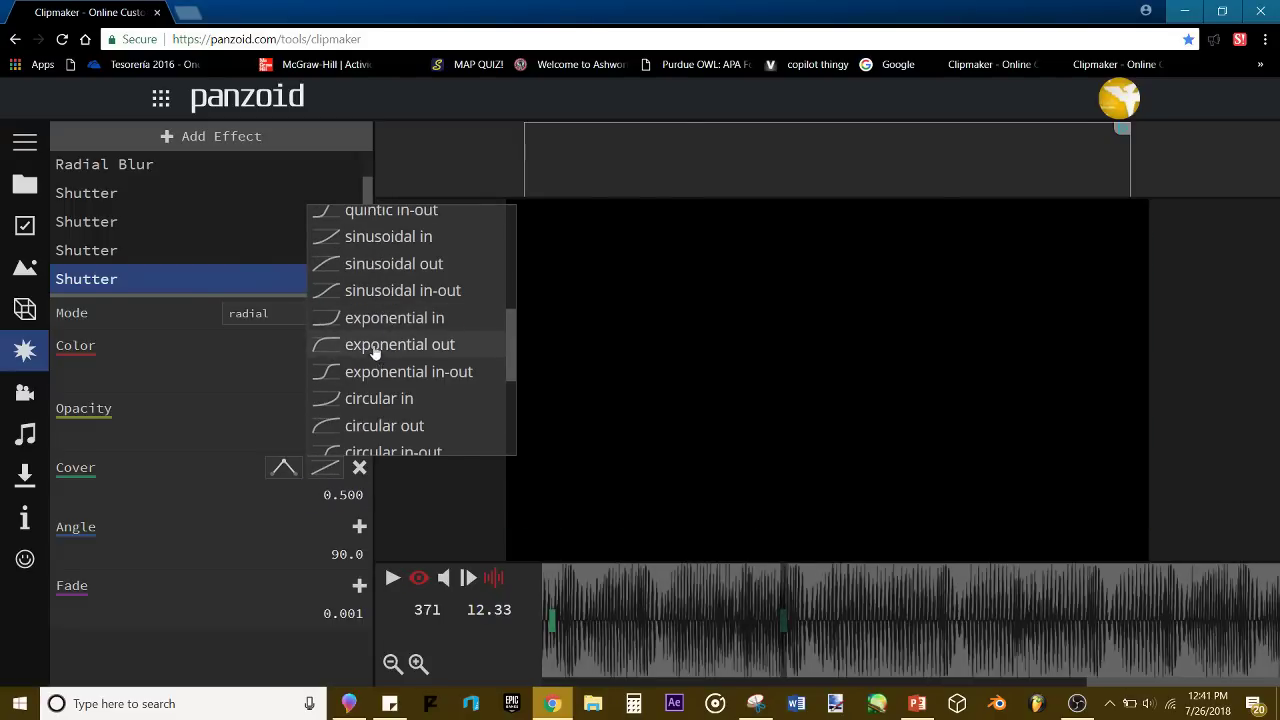
left_click(375, 346)
key("space")
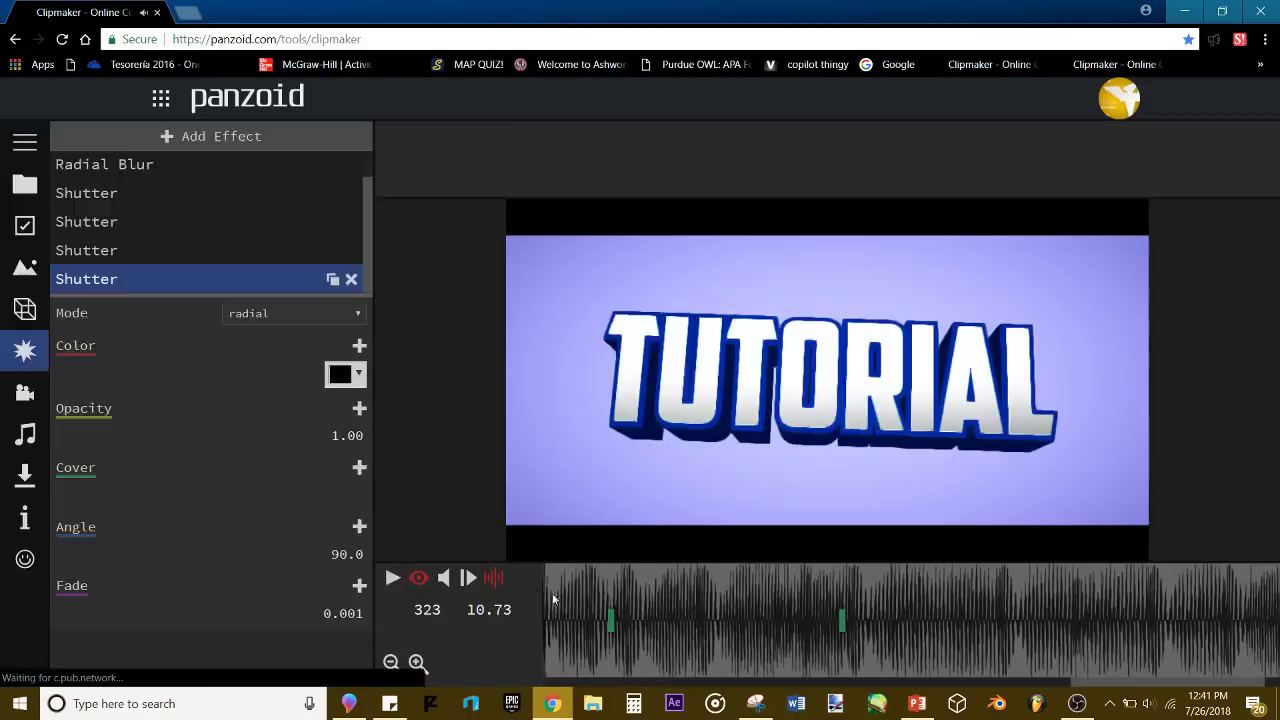
key("space")
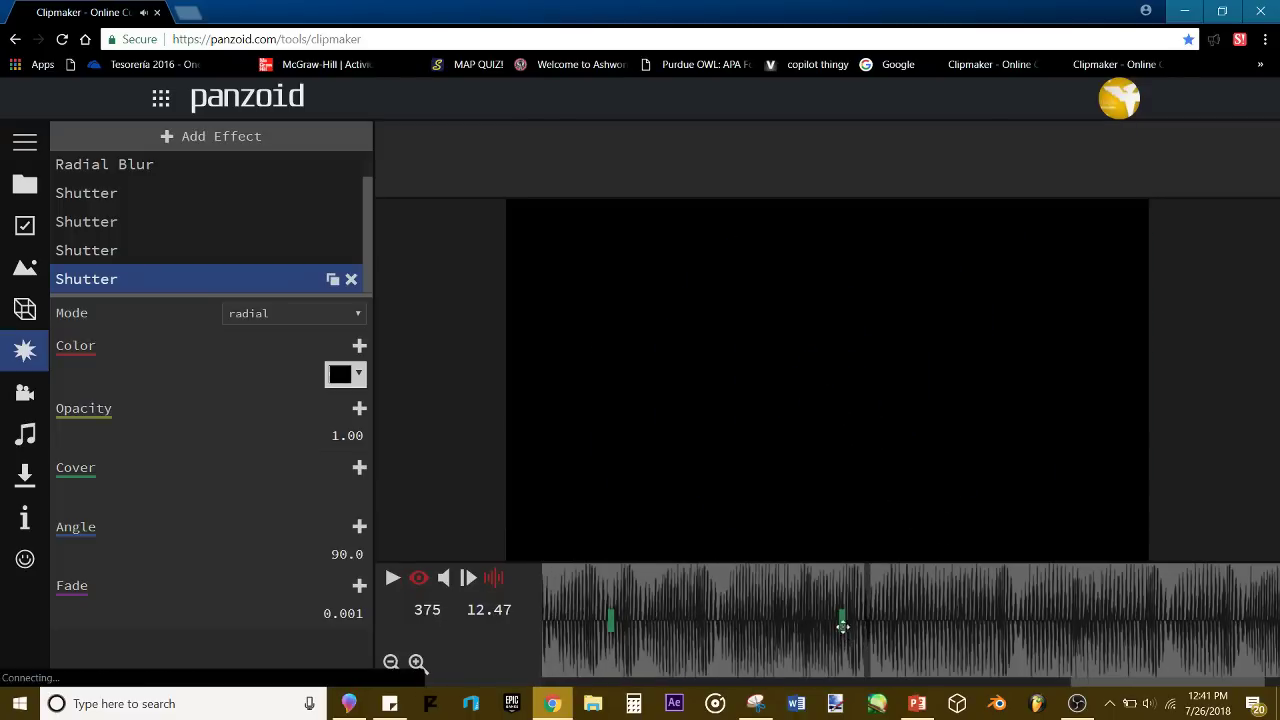
Step: Move the radial Shutter's ending cover keyframe to frame 347, shift its starting keyframe earlier, and play the transition
left_click_drag(843, 625, 695, 625)
left_click(606, 592)
key("space")
left_click_drag(610, 596, 818, 618)
left_click(872, 622)
key("space")
Step: Apply exponential in-out easing to the radial Shutter's cover keyframe at frame 347 and play the closing transition
left_click_drag(930, 600, 955, 606)
left_click(325, 467)
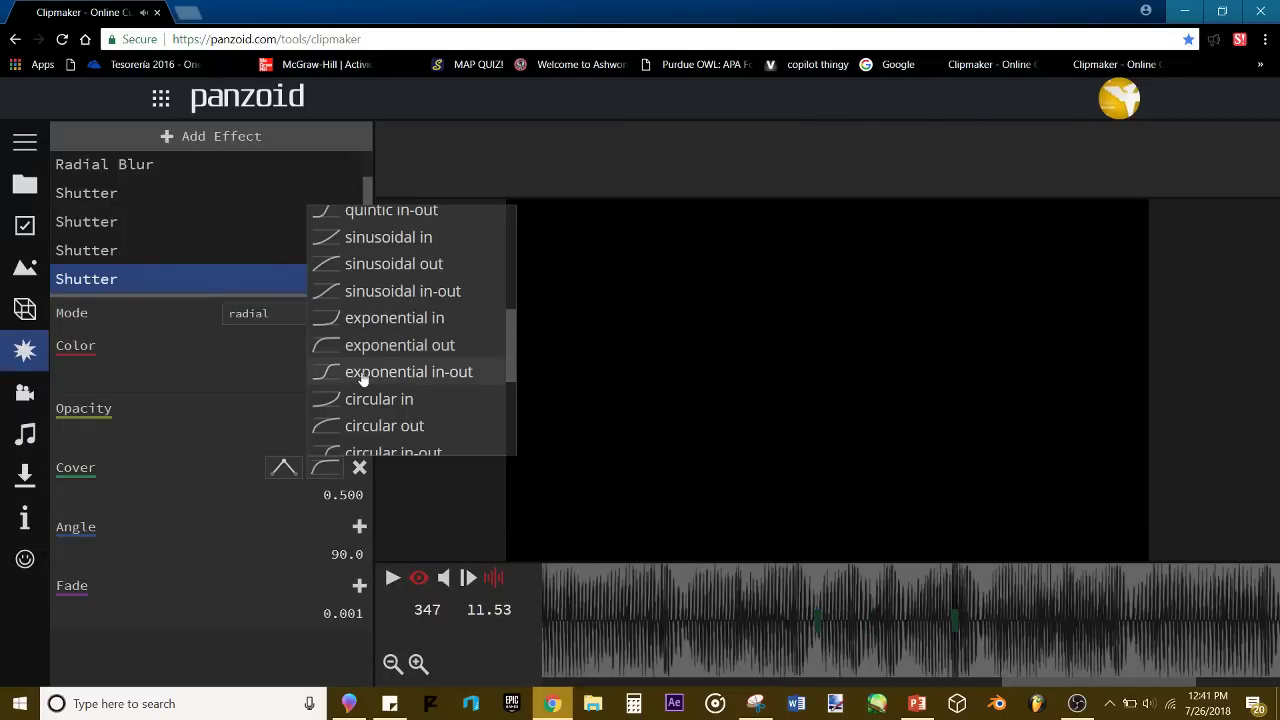
left_click(323, 372)
key("space")
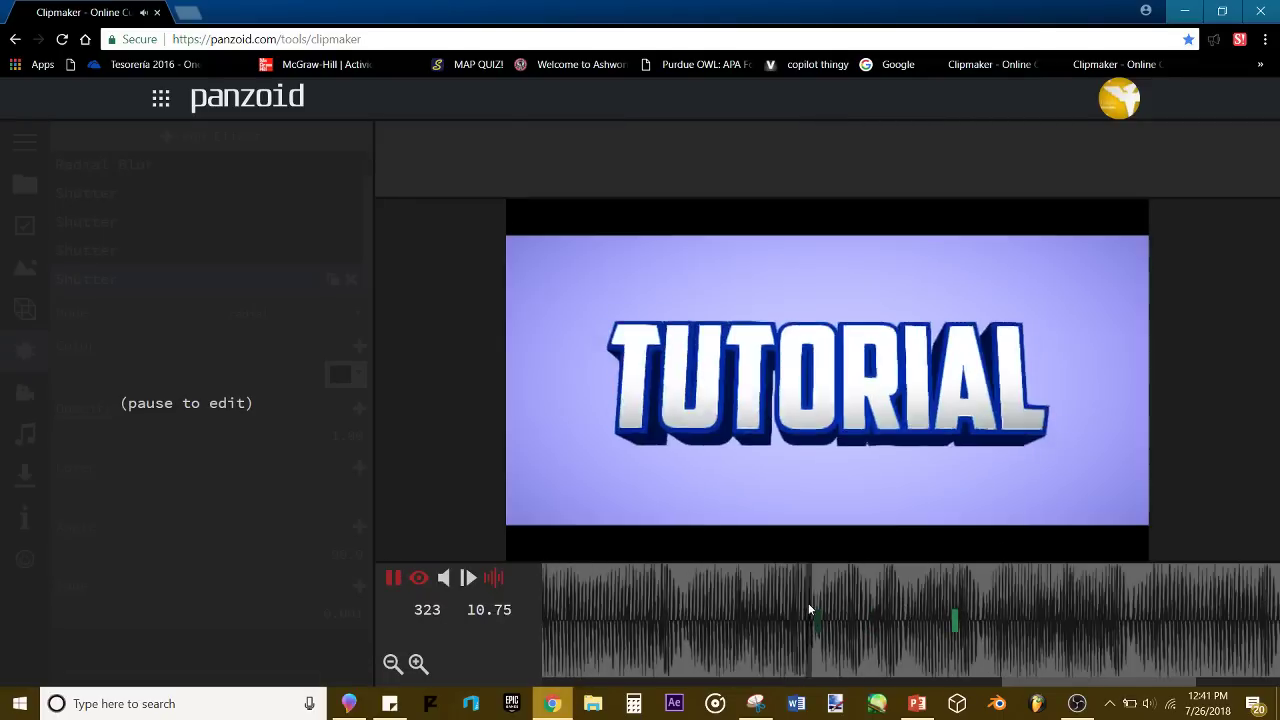
Step: Compare the scene at frame 211 with and without the effects preview, and play the clip from frame 145
left_click_drag(808, 600, 1188, 670)
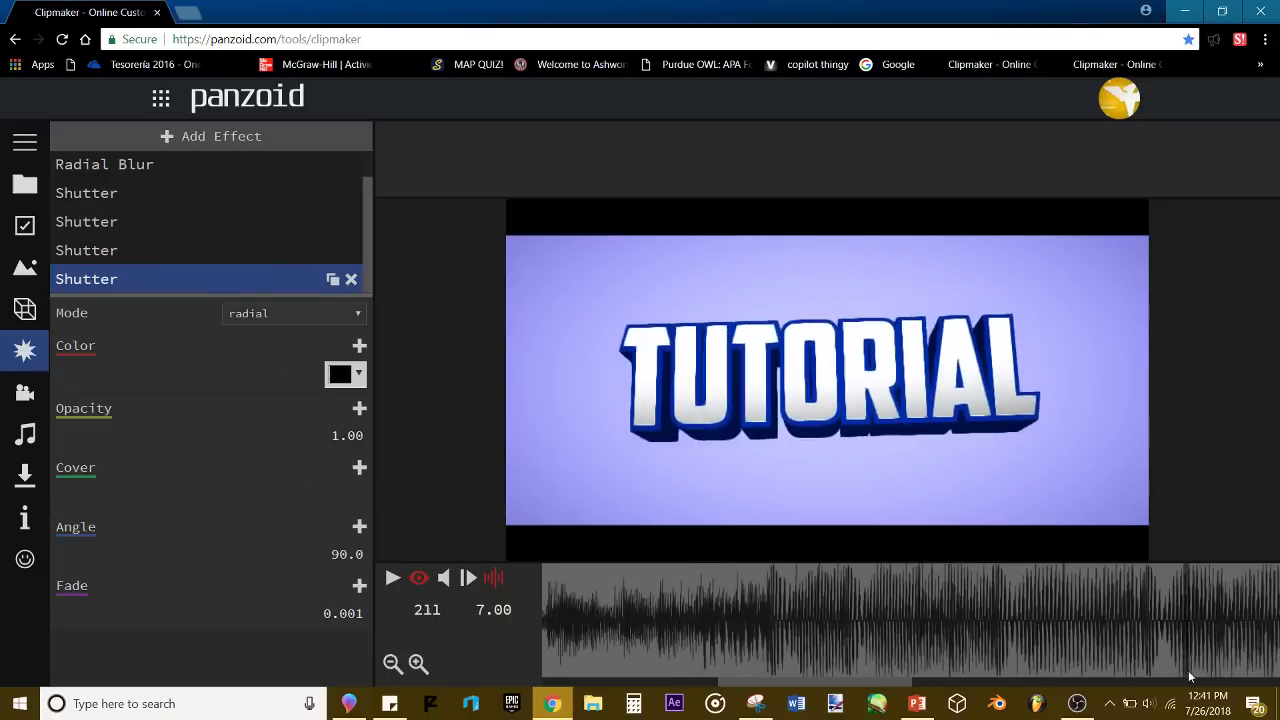
left_click(24, 310)
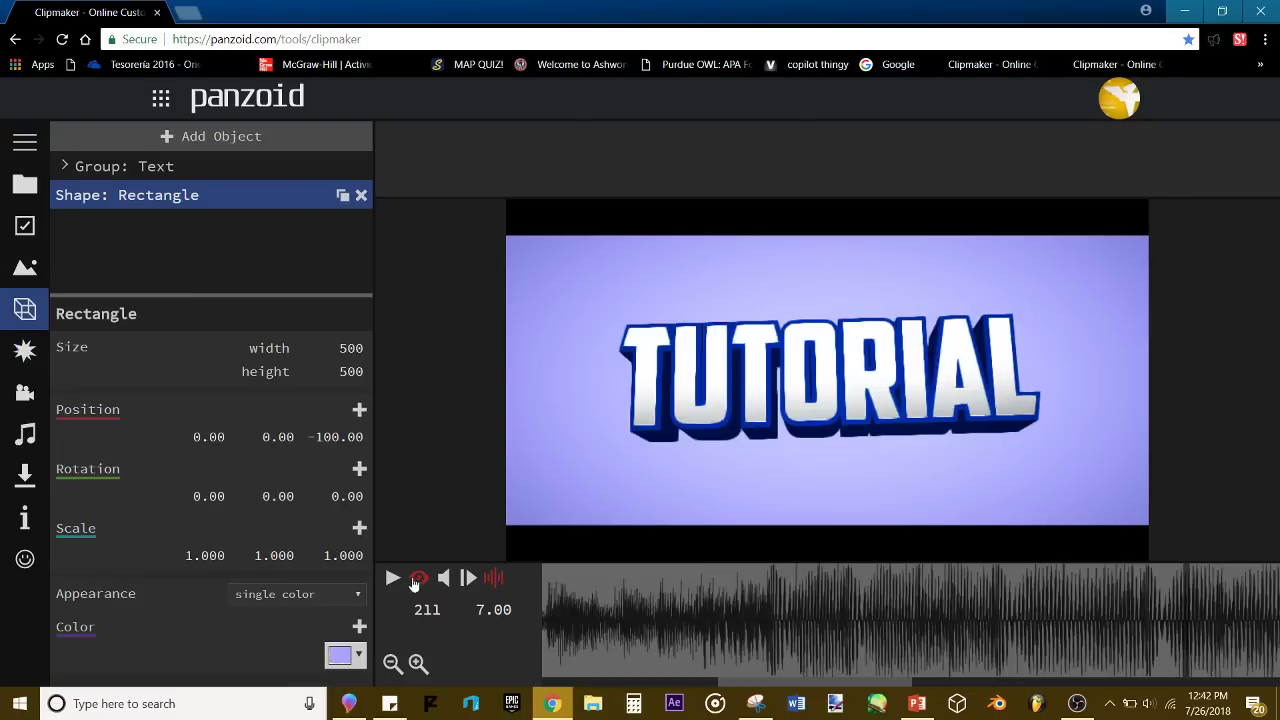
left_click(418, 578)
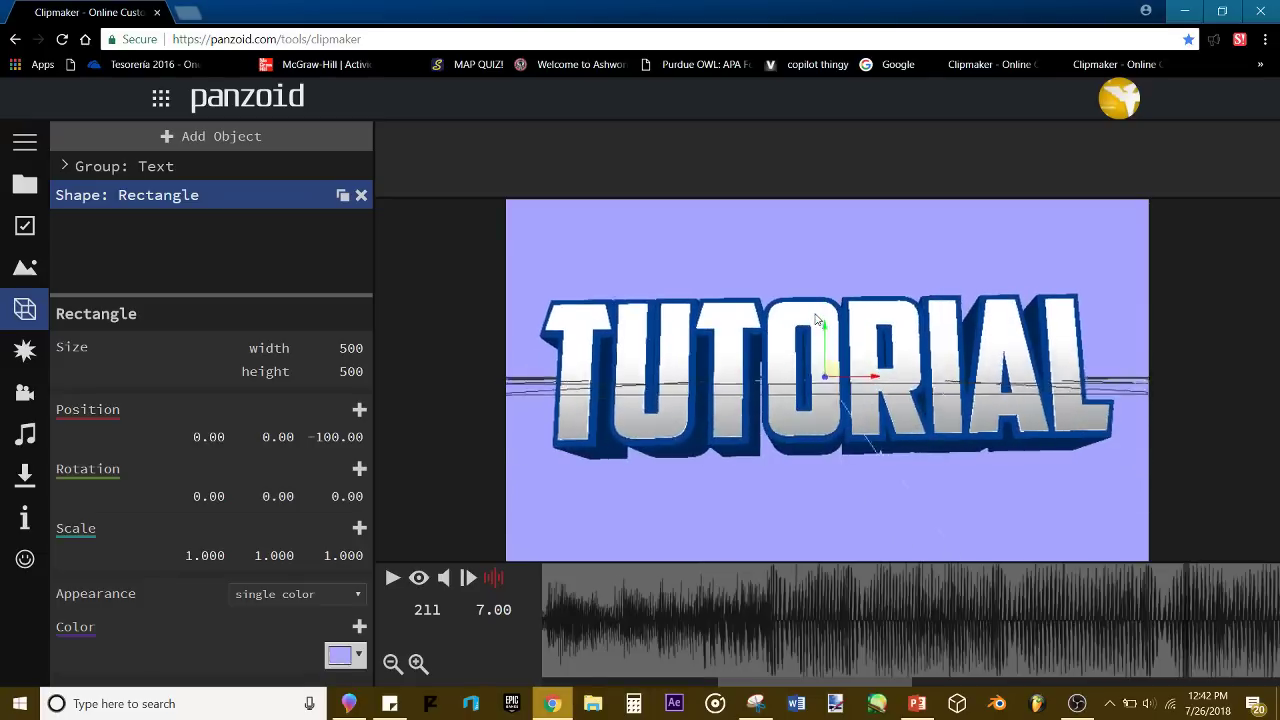
left_click(418, 578)
left_click(771, 574)
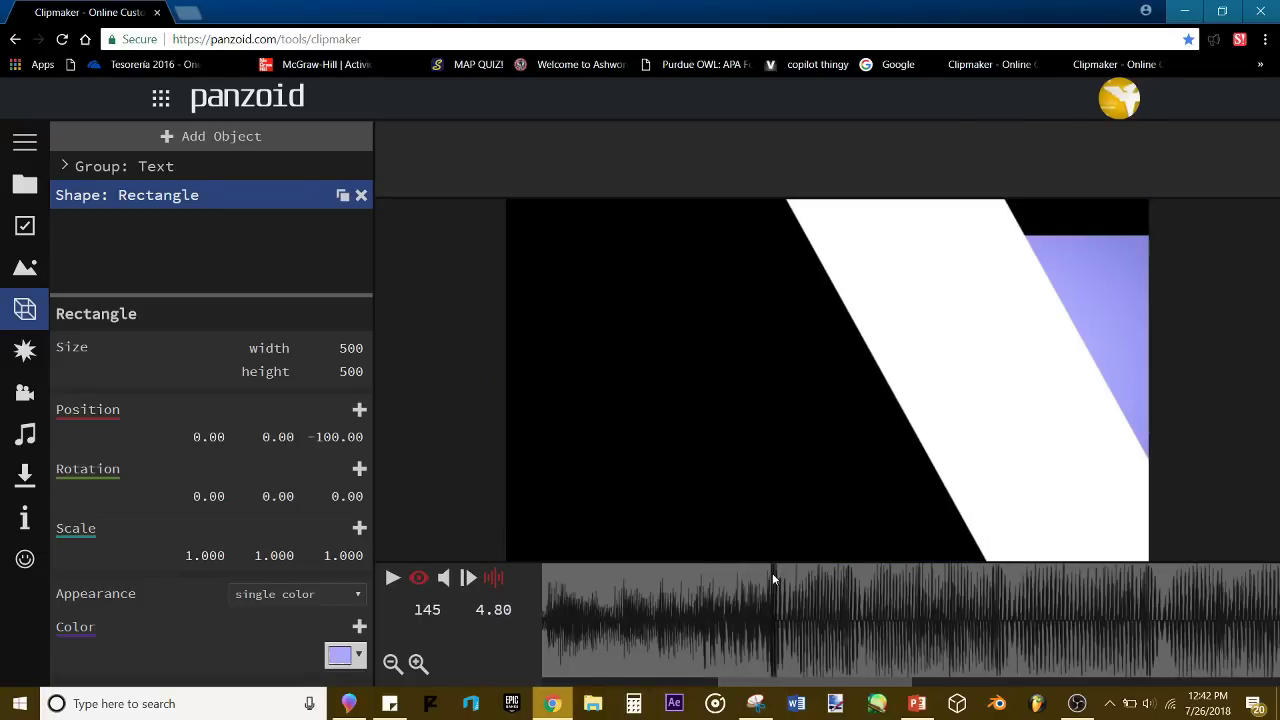
key("space")
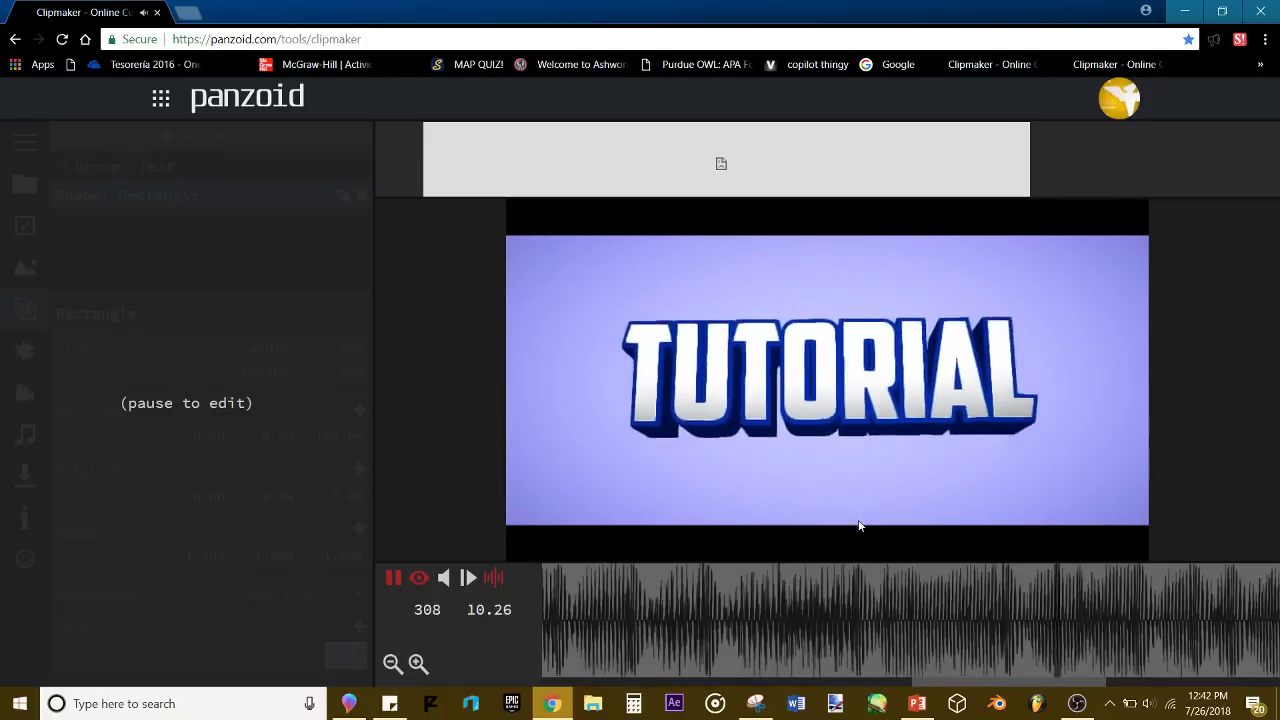
left_click(579, 602)
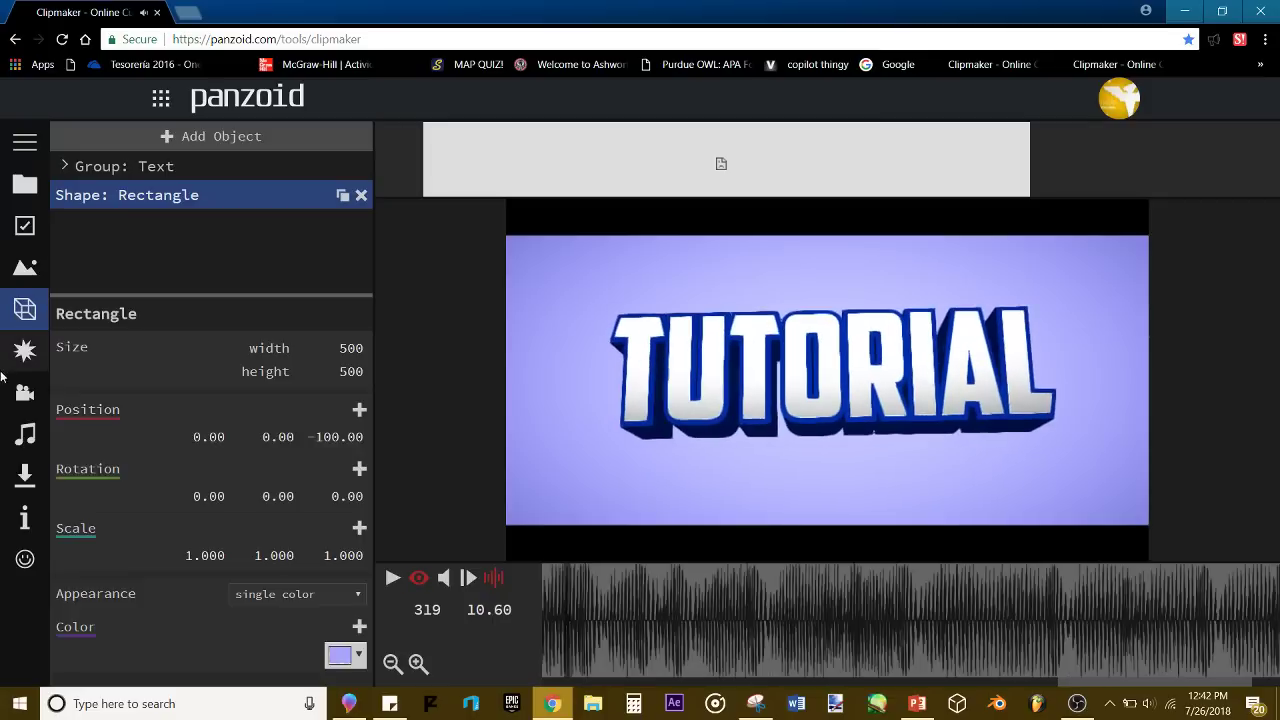
Step: Duplicate the radial Shutter and set the color of the first of the two copies to white
left_click(25, 350)
key("space")
key("space")
key("space")
key("space")
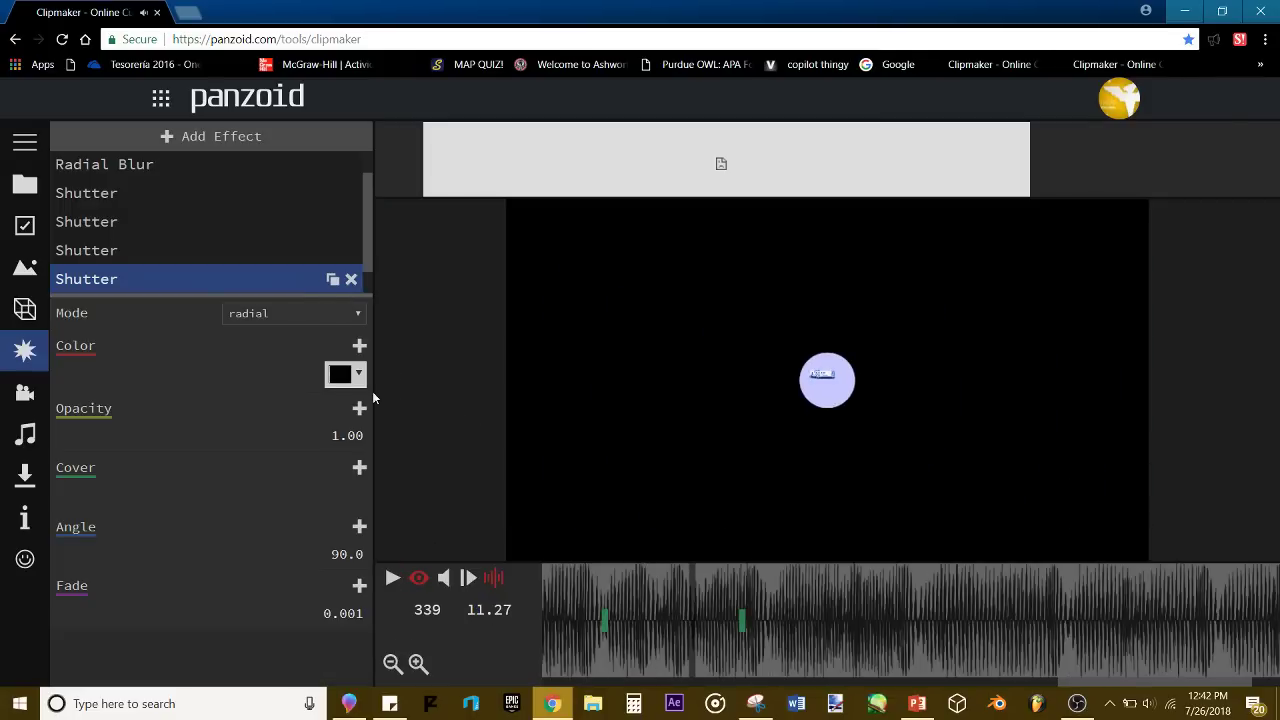
left_click(346, 375)
left_click_drag(542, 433, 501, 395)
left_click(621, 556)
Step: Shift the white radial Shutter's starting cover keyframe about two frames earlier and play the closing transition
left_click_drag(602, 630, 593, 630)
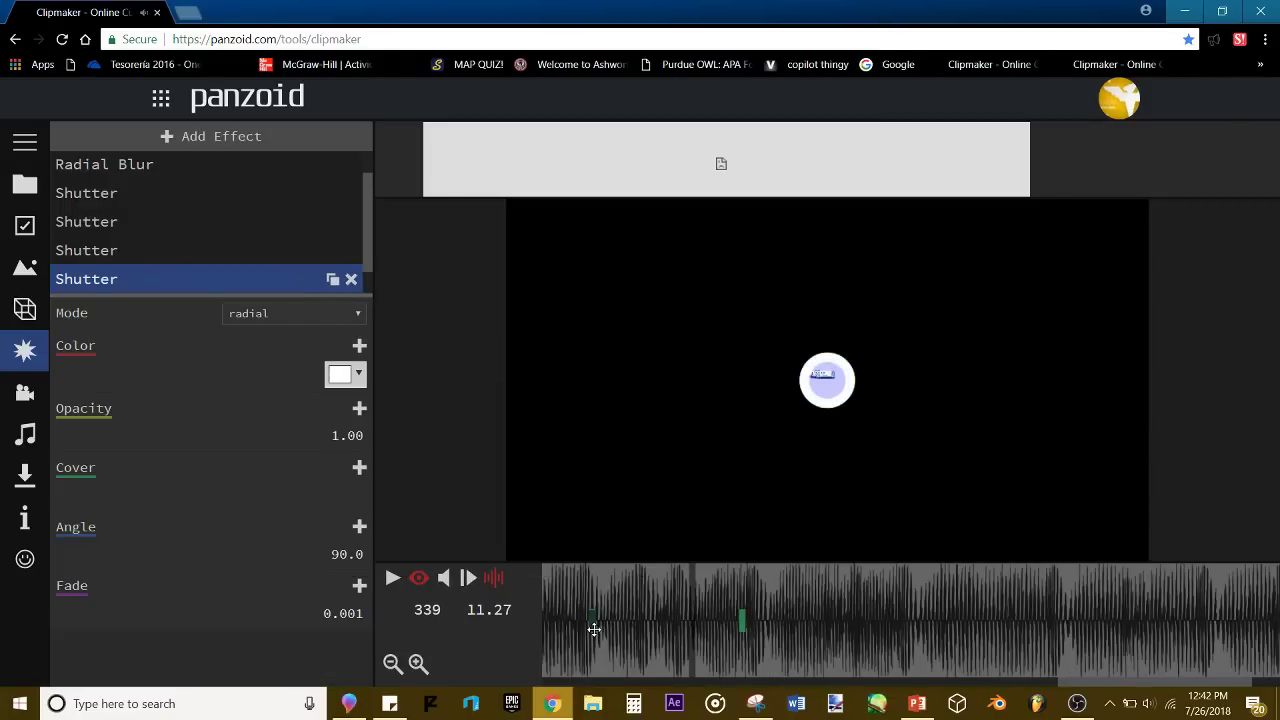
left_click(587, 582)
key("space")
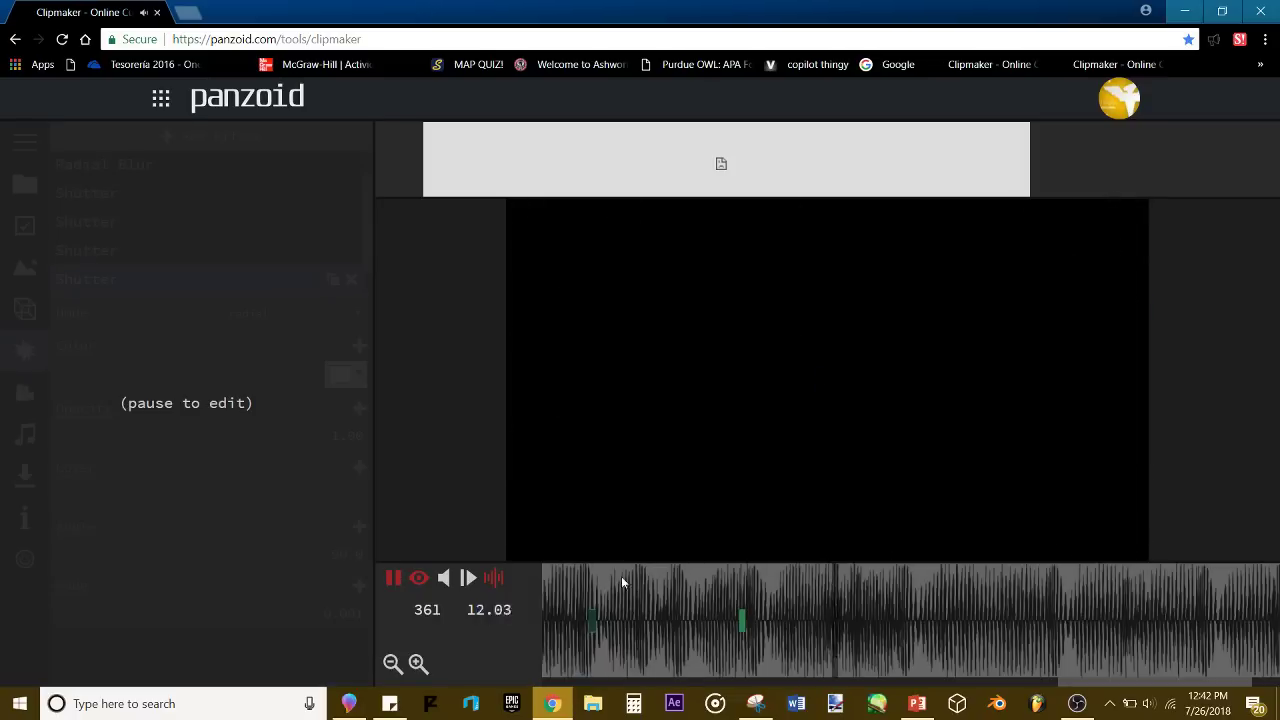
left_click(620, 576)
key("space")
Step: Play the clip in short stretches from frame 213 to examine the text movement against the music
left_click_drag(646, 592, 456, 433)
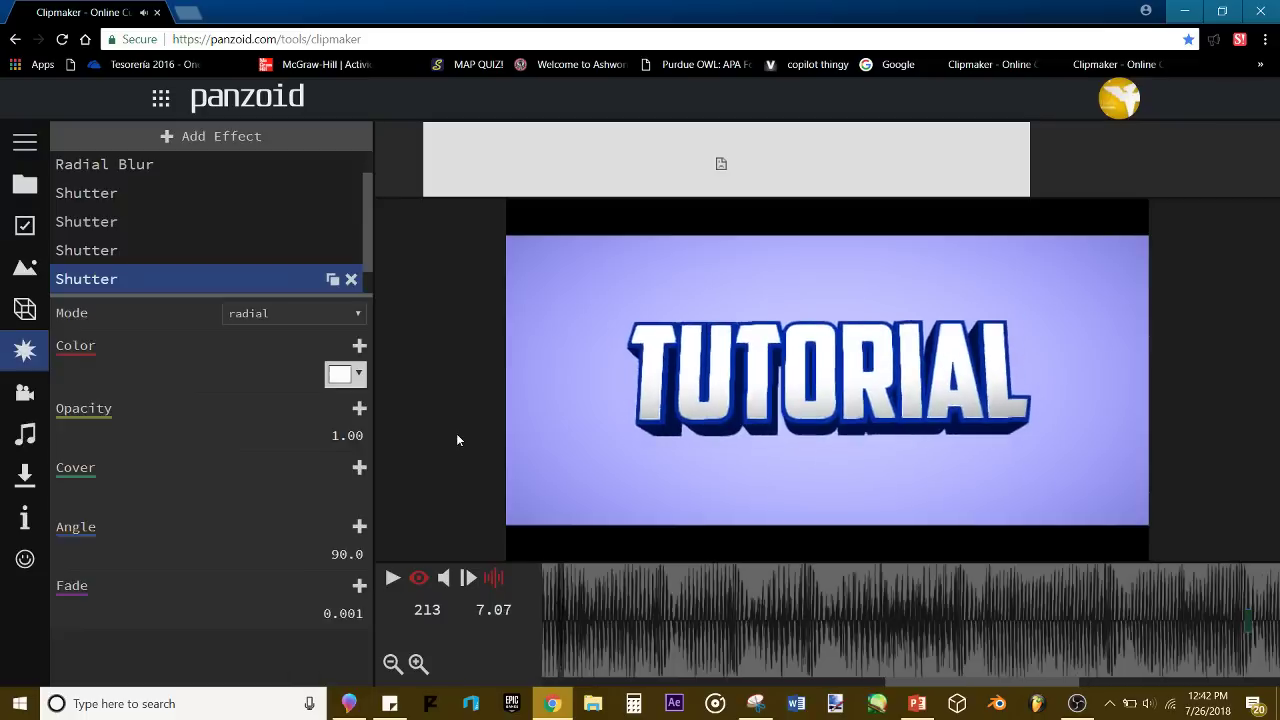
key("space")
key("space")
key("space")
key("space")
key("space")
key("space")
key("space")
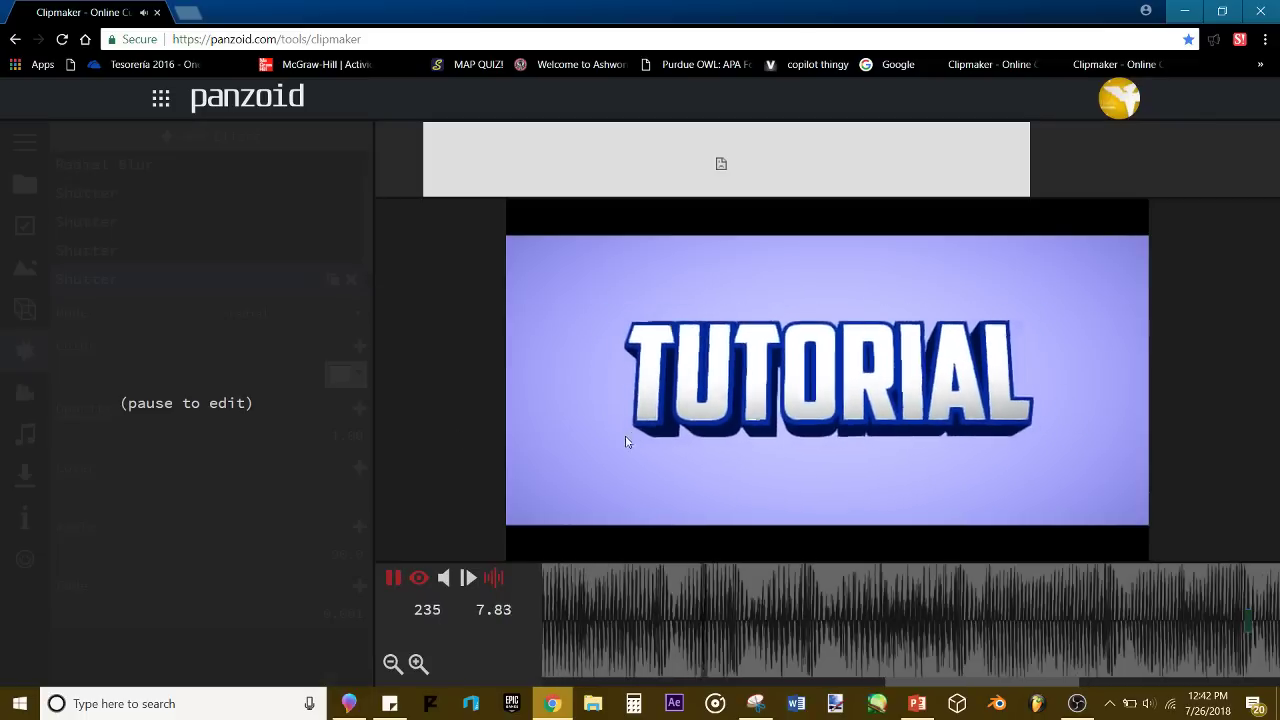
key("space")
Step: Add a new group, move the Rectangle shape into it, and name the group Plain BG
left_click(9, 305)
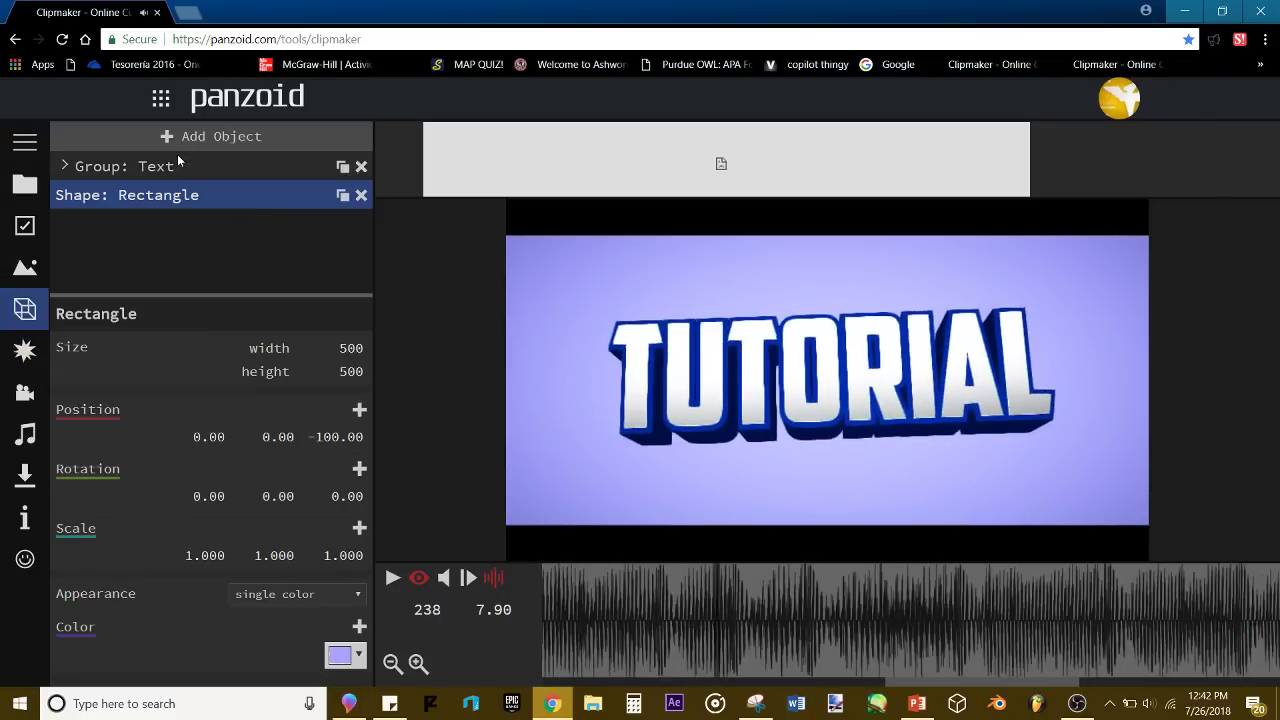
left_click(260, 136)
left_click(146, 484)
left_click_drag(86, 193, 90, 222)
left_click(63, 197)
left_click(95, 200)
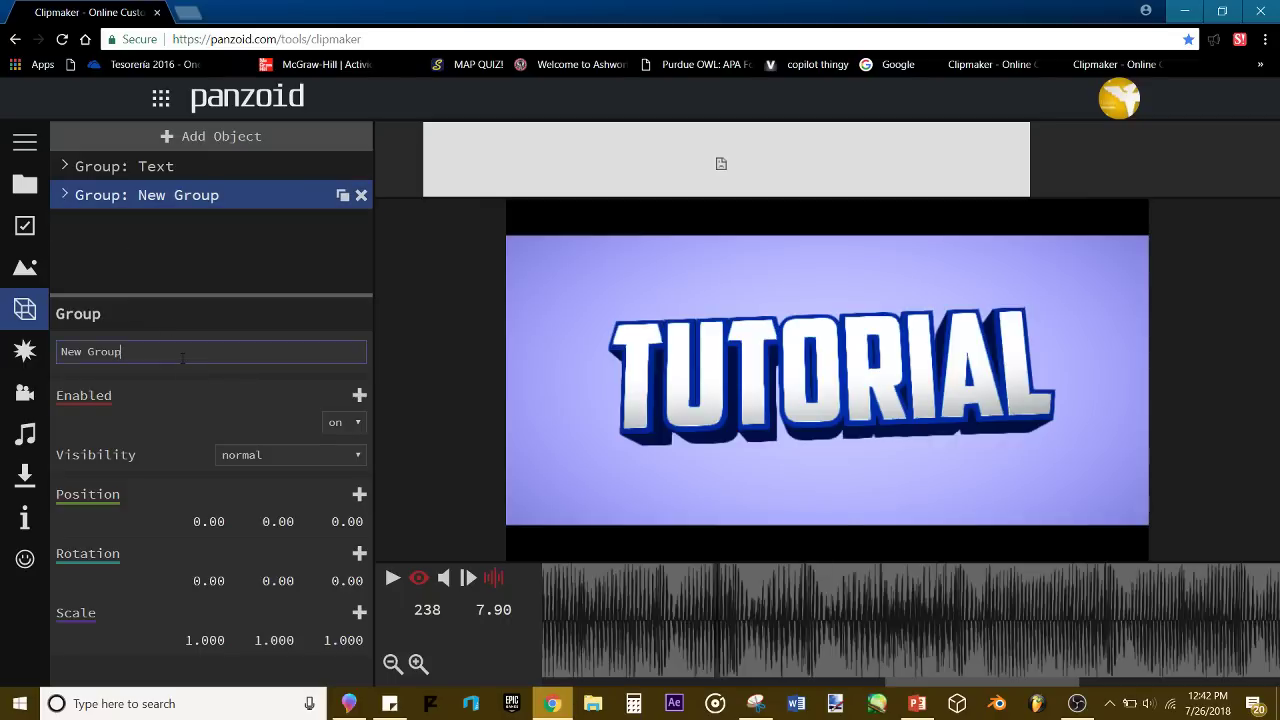
type("Plain BG")
key("Return")
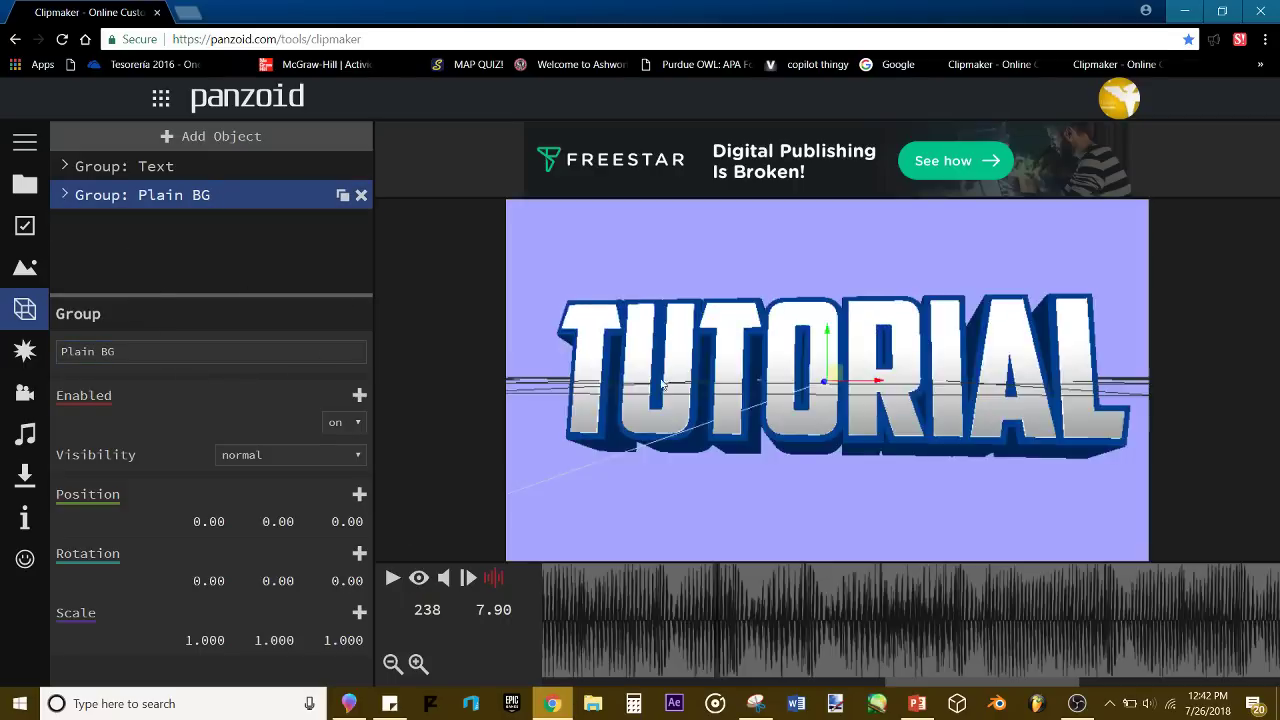
Step: Examine the scene layout in the editing view, the clip around frames 192 to 213, and the camera shake keyframes
left_click_drag(580, 380, 737, 427)
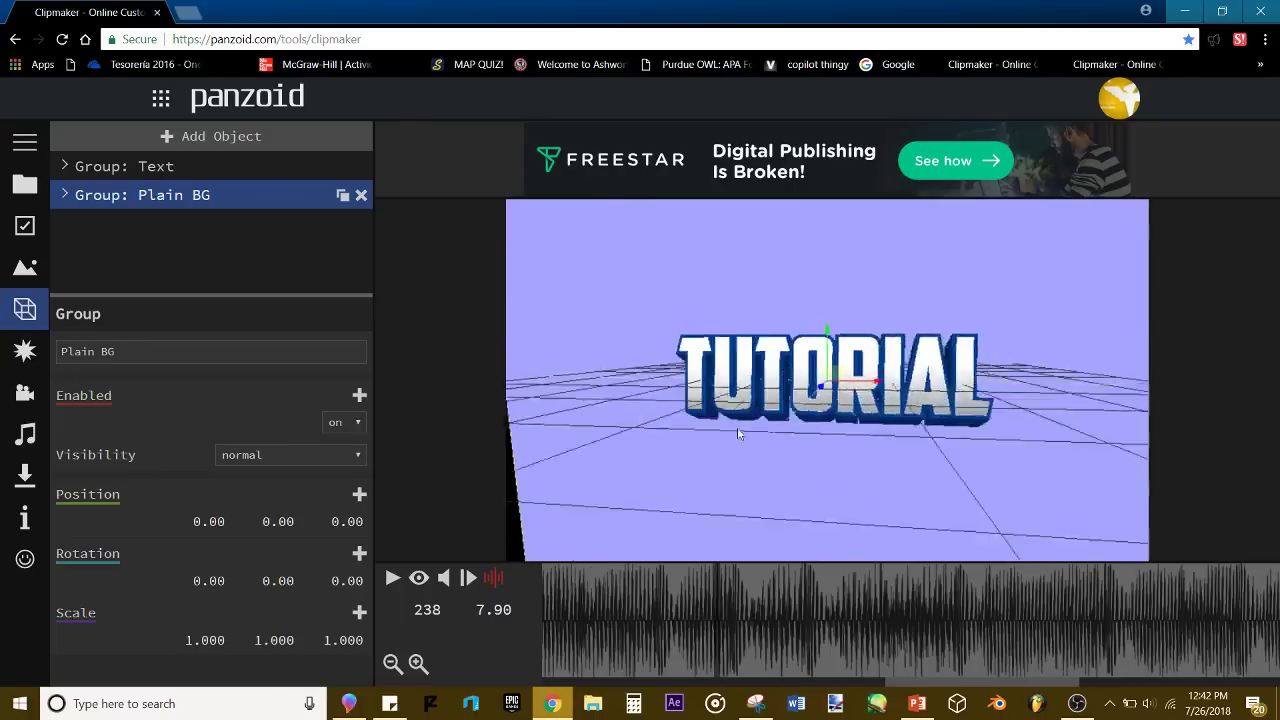
left_click(419, 580)
left_click_drag(600, 598, 427, 601)
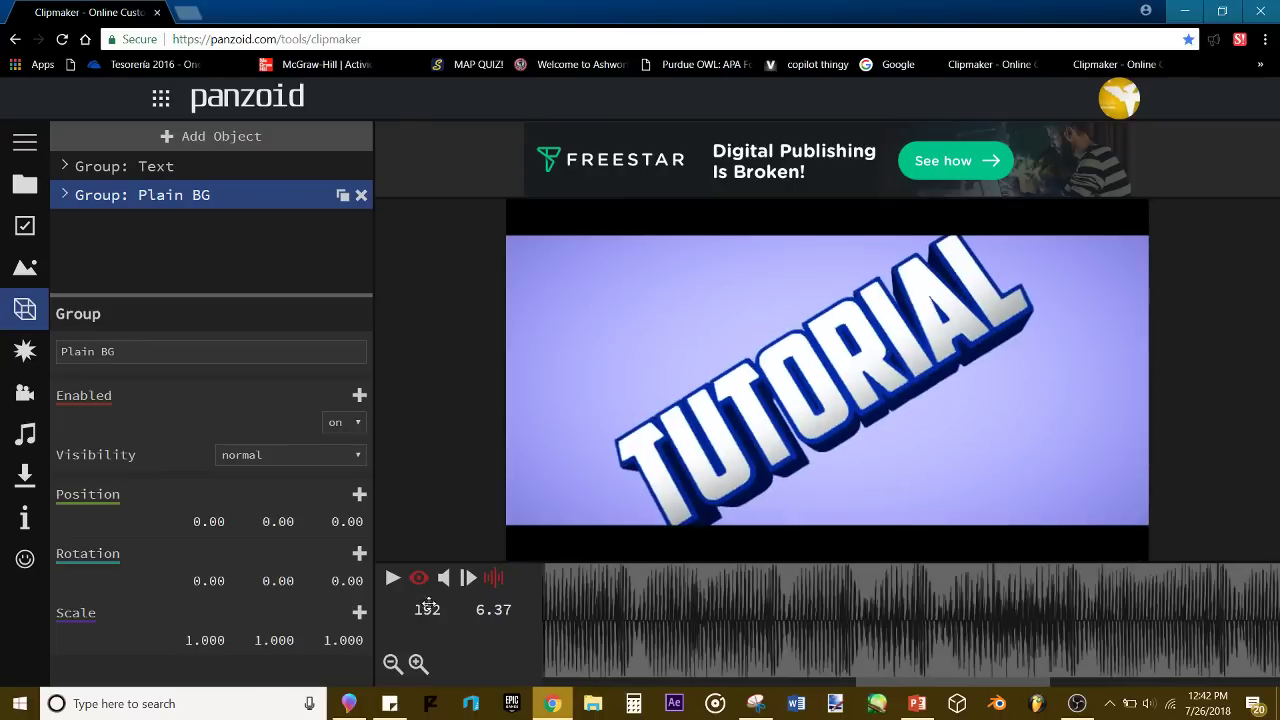
key("space")
key("space")
left_click_drag(543, 621, 673, 608)
left_click(20, 393)
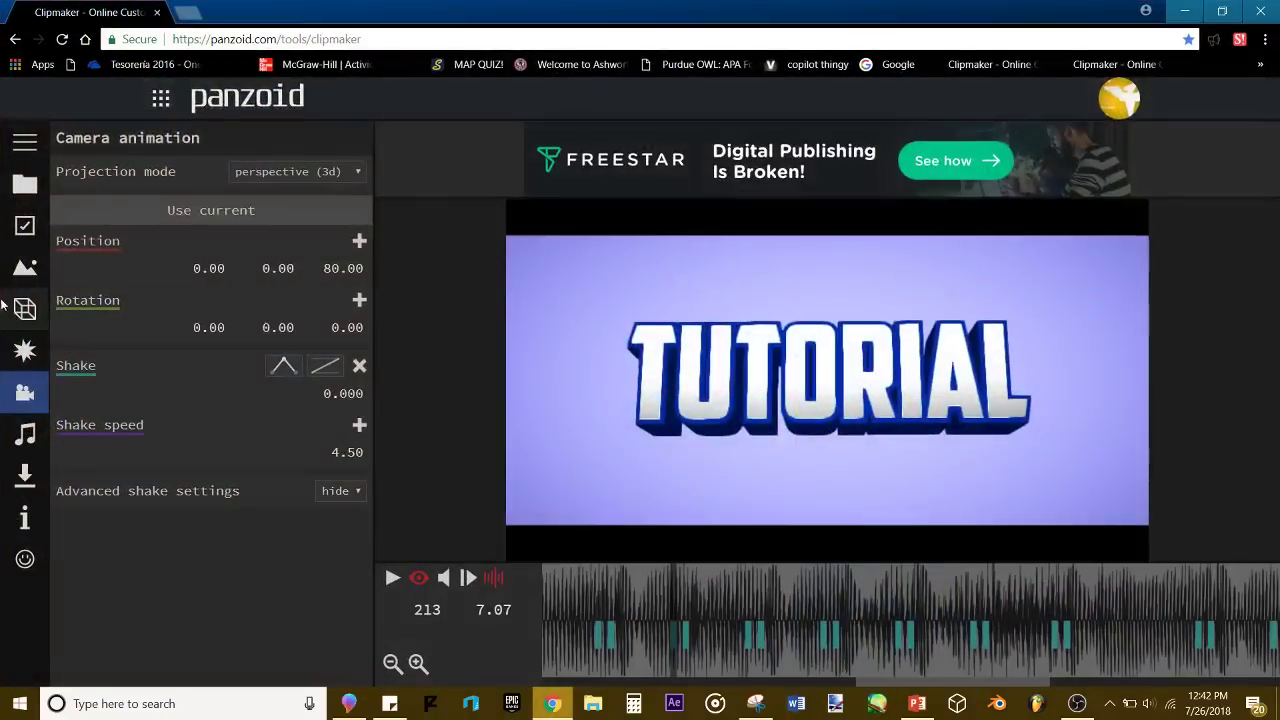
Step: Add a Donut shape to the scene outside the existing groups and select it
left_click(25, 309)
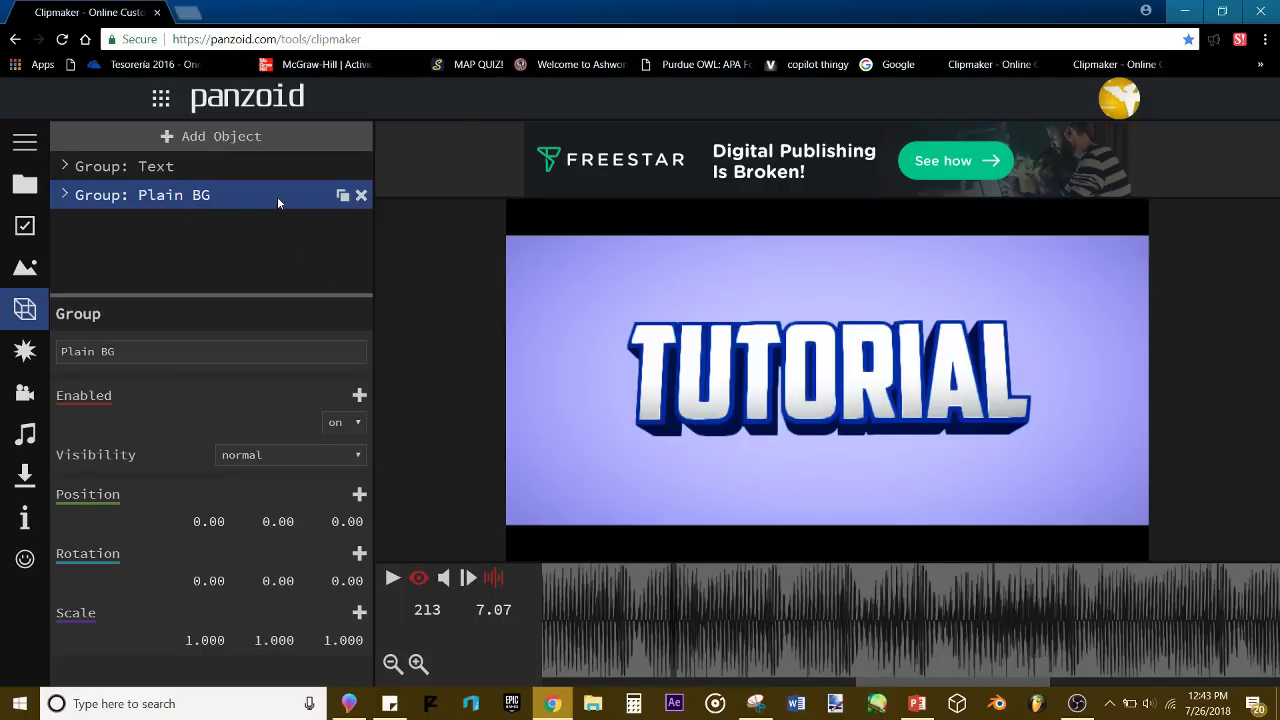
left_click(131, 137)
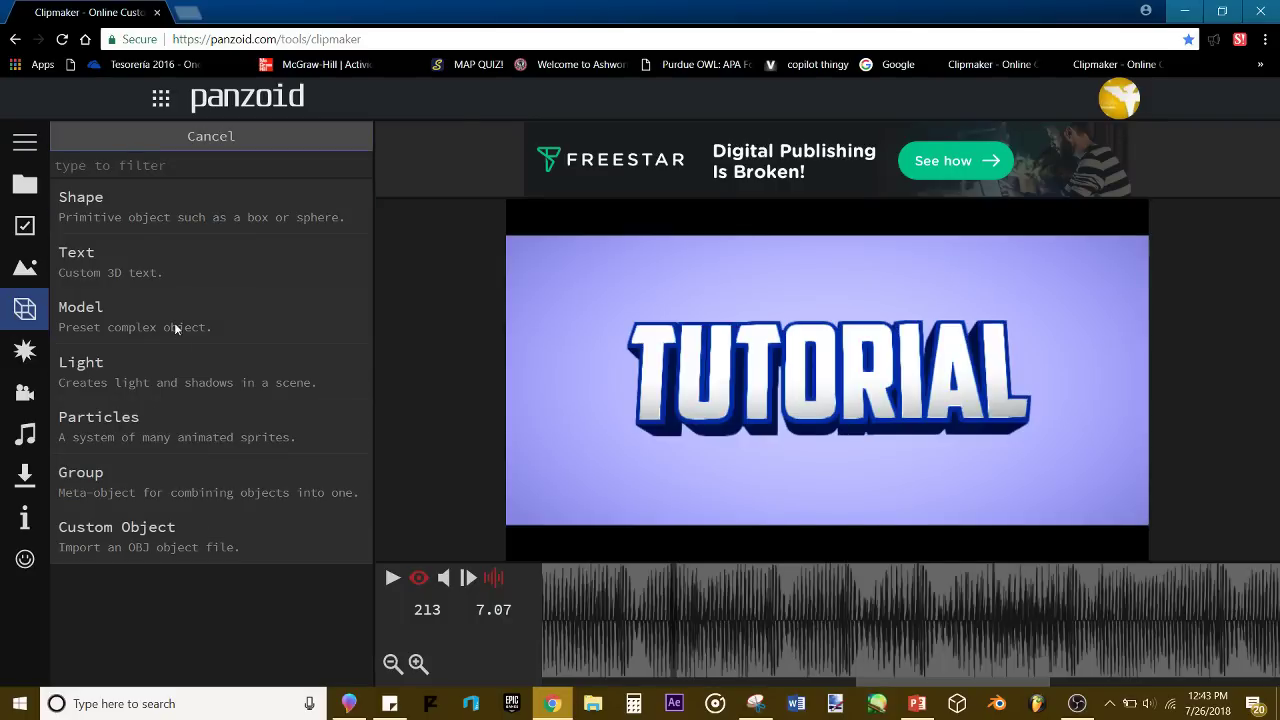
left_click(135, 205)
left_click(149, 146)
left_click(179, 210)
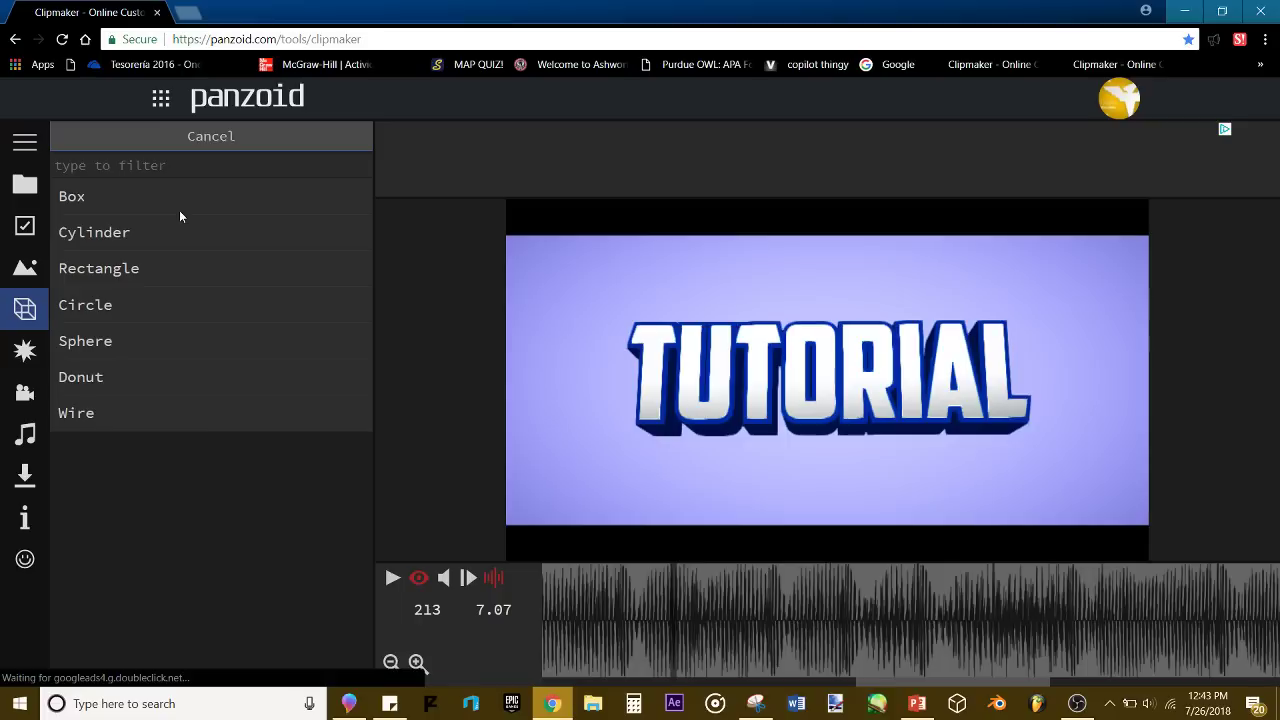
left_click(138, 377)
left_click(86, 230)
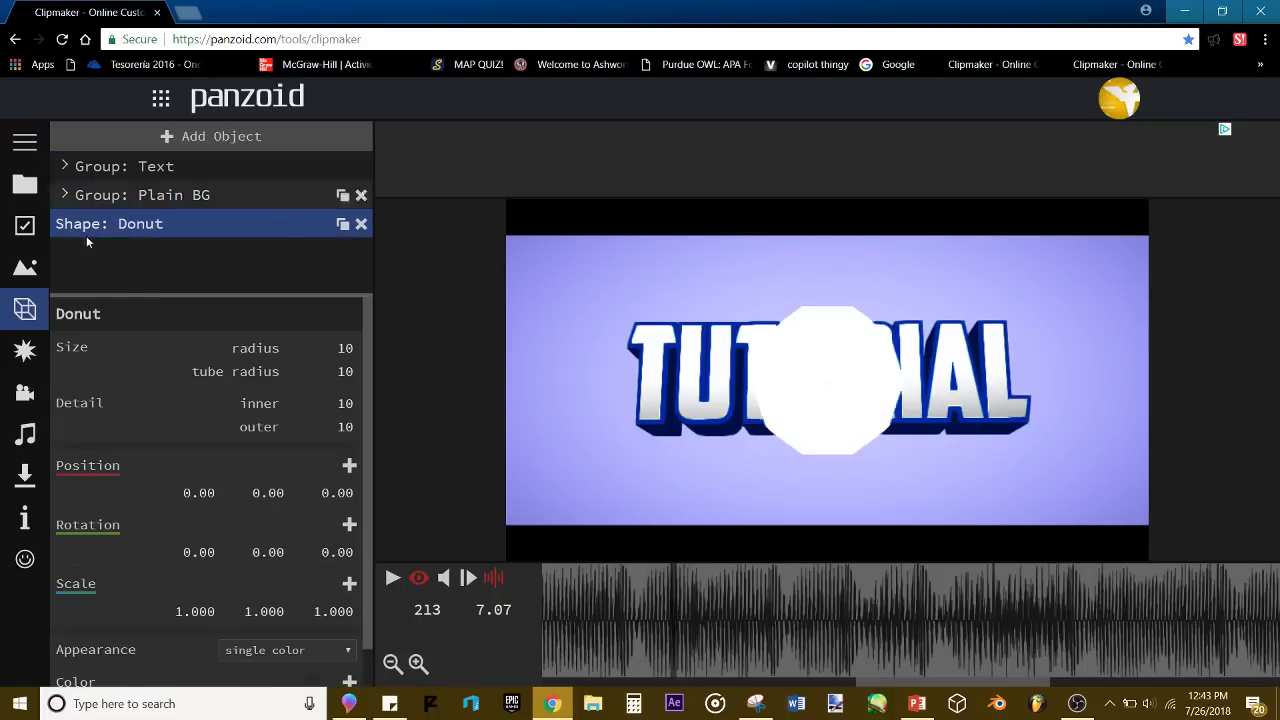
Step: Set the Donut's Z position to -50 so it sits between the text and the background
left_click(417, 582)
left_click_drag(820, 430, 490, 540)
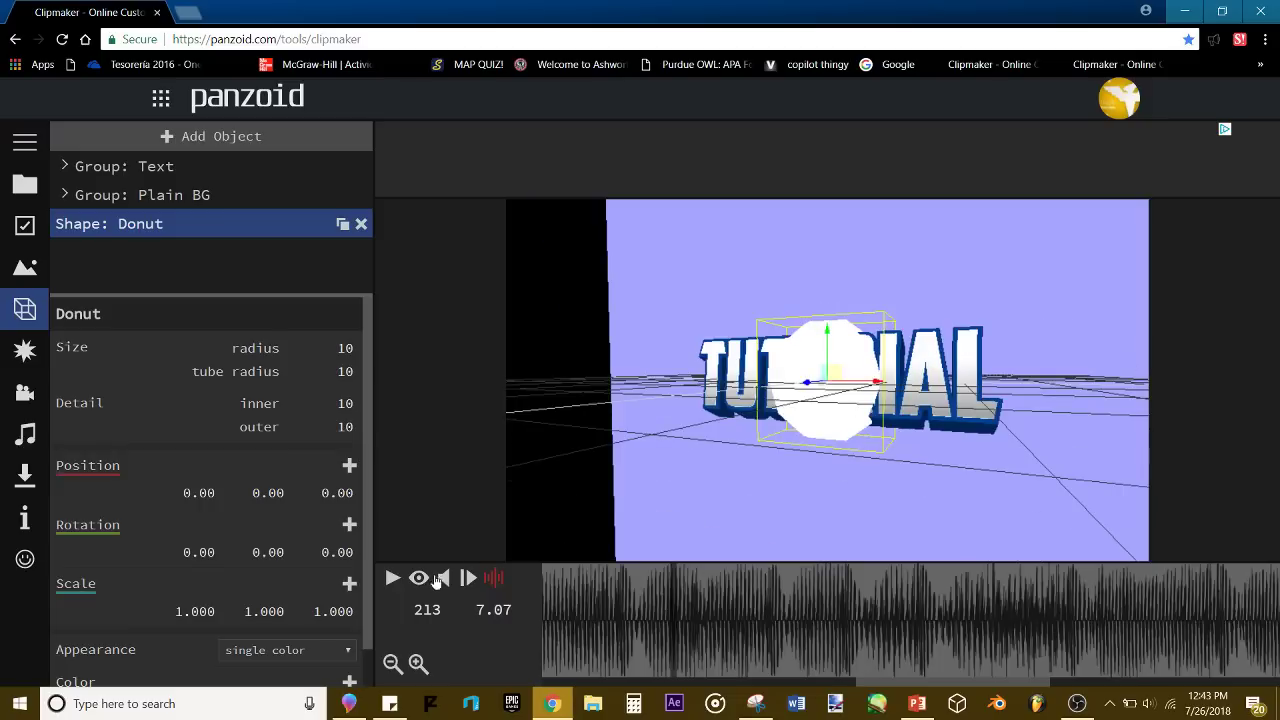
left_click_drag(487, 417, 348, 511)
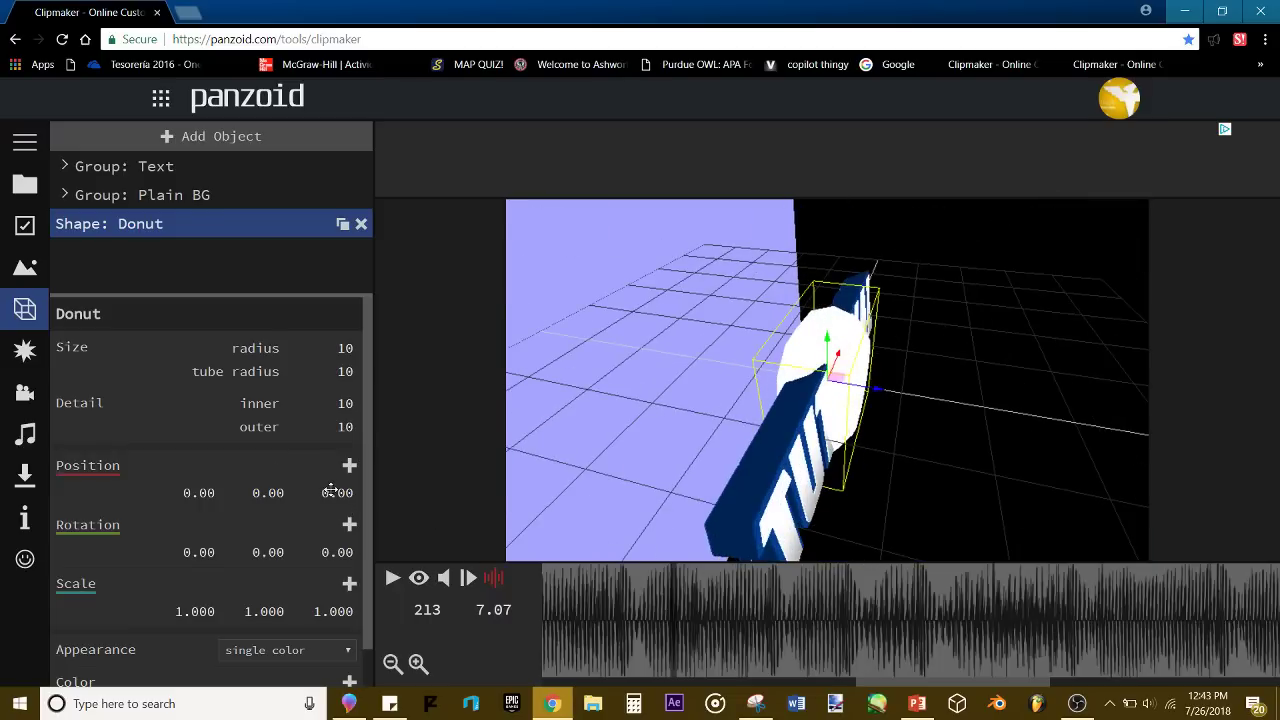
type("-50")
key("Return")
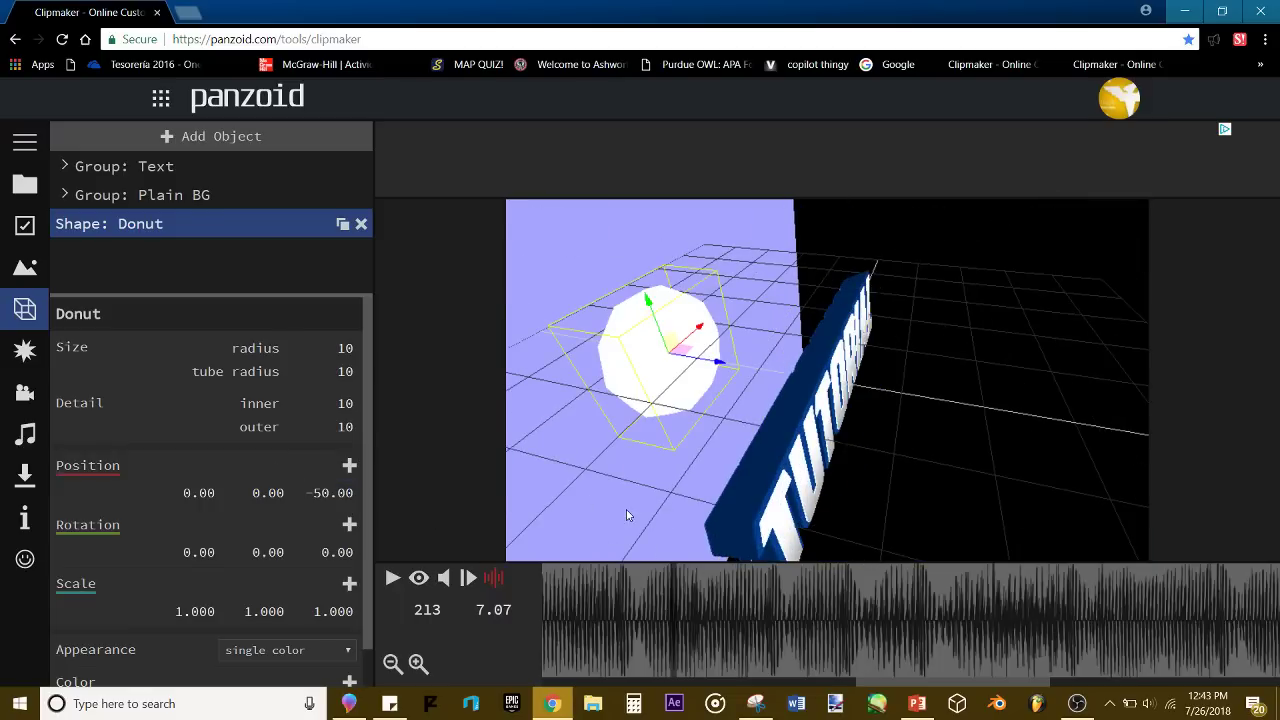
Step: Set the Donut's radius to 82, tube radius to 8, and outer detail to 4, and play the clip
left_click_drag(881, 362, 684, 364)
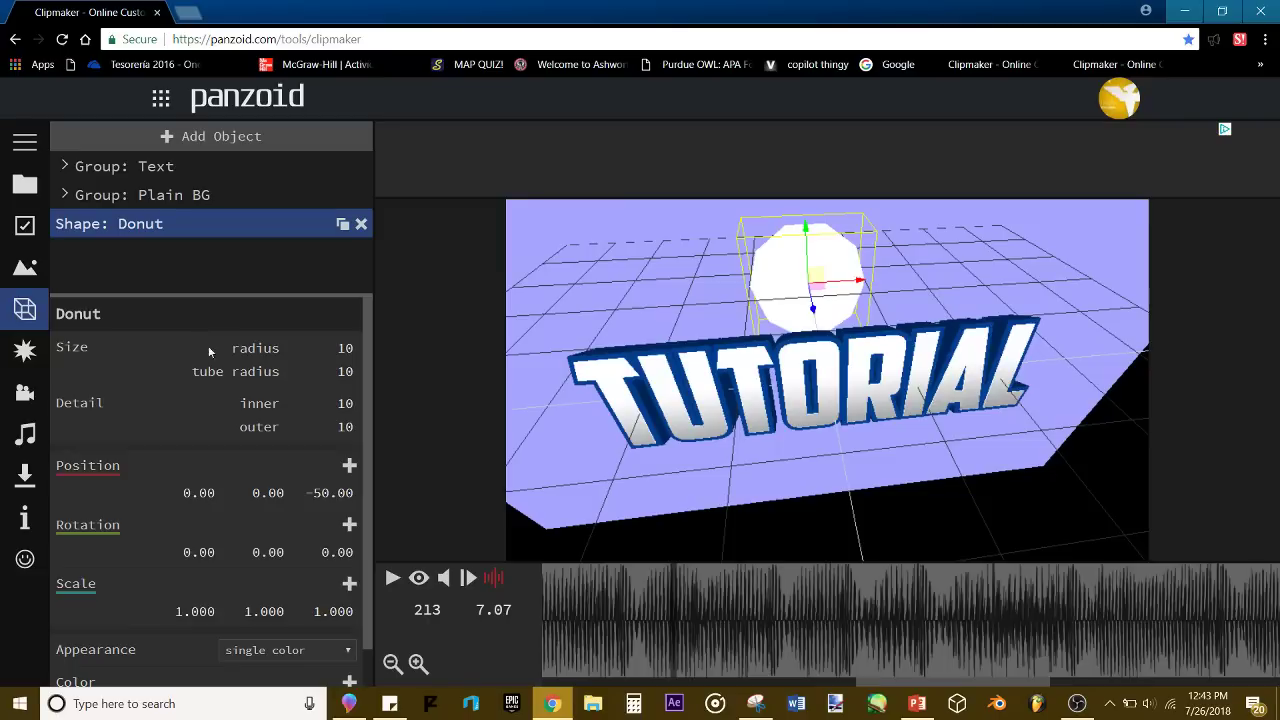
left_click(419, 580)
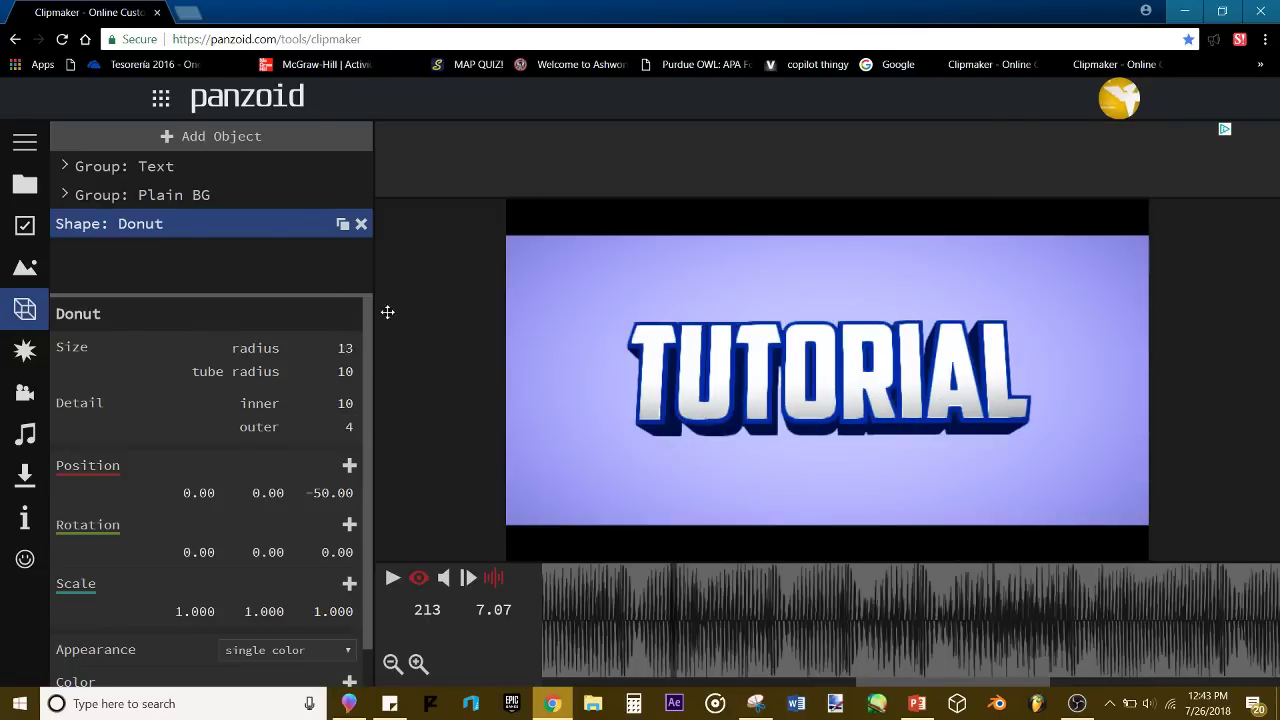
left_click_drag(387, 312, 784, 187)
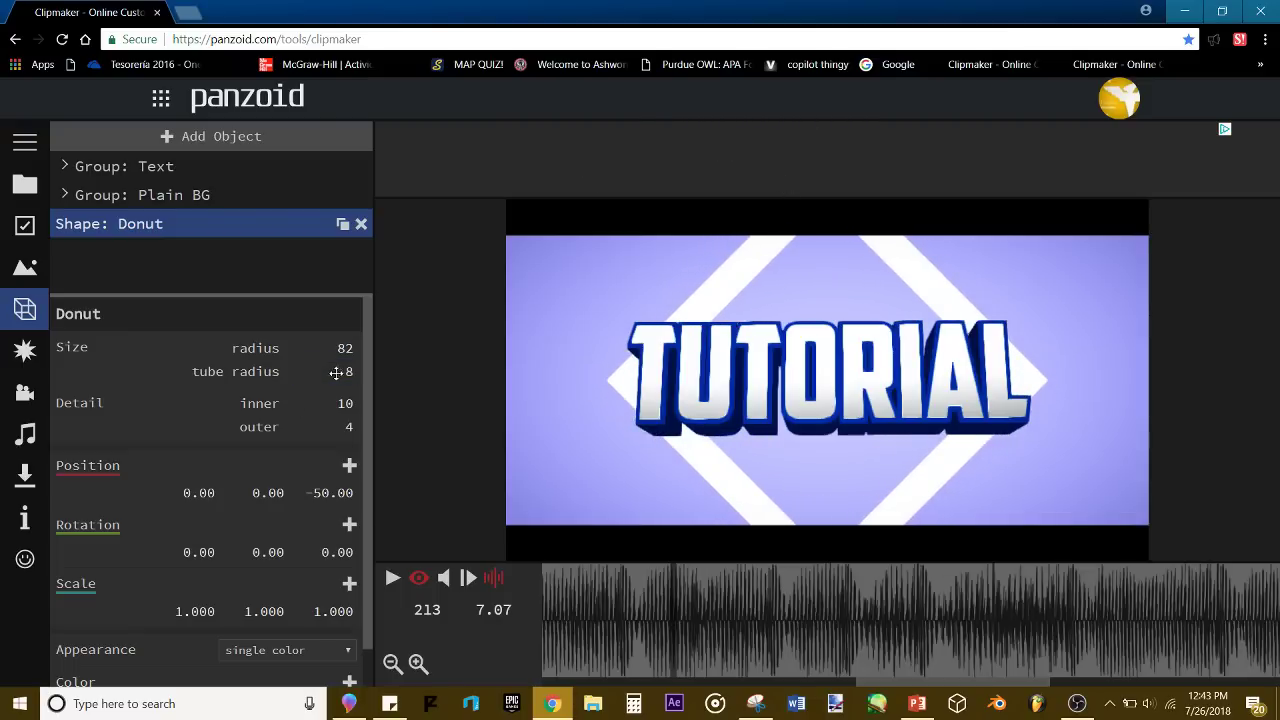
scroll(306, 355, "down", 1)
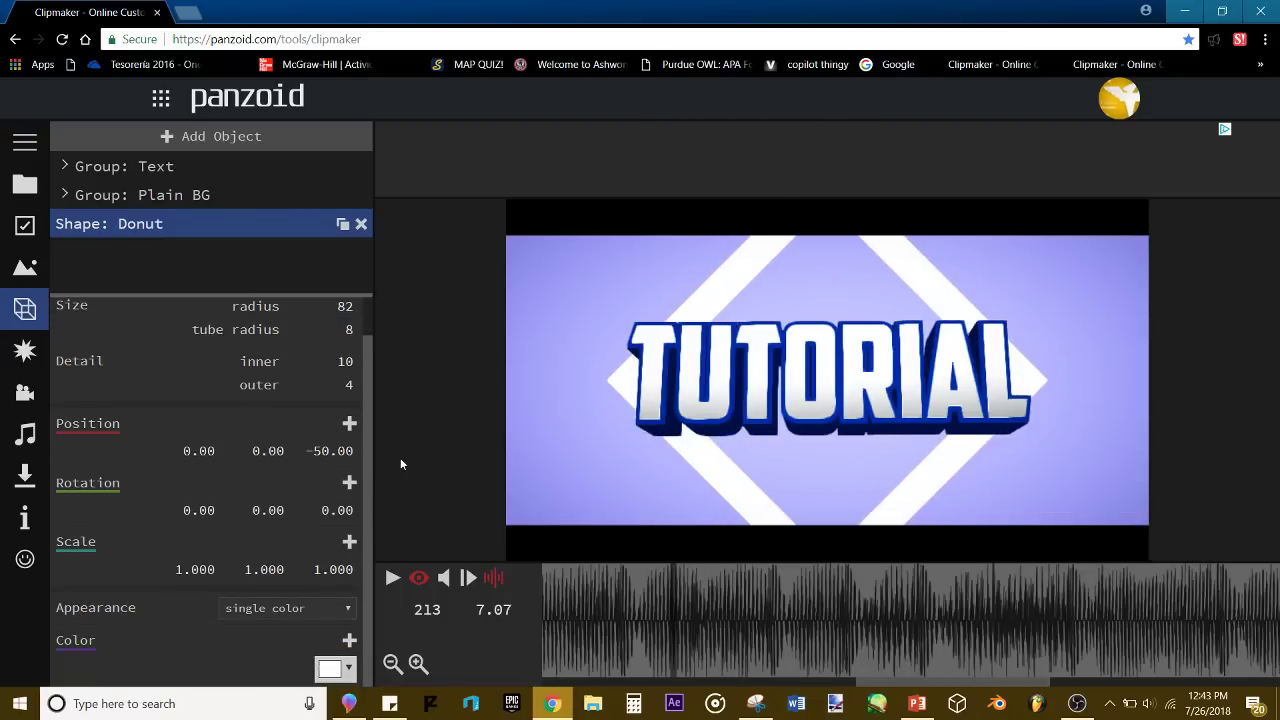
key("space")
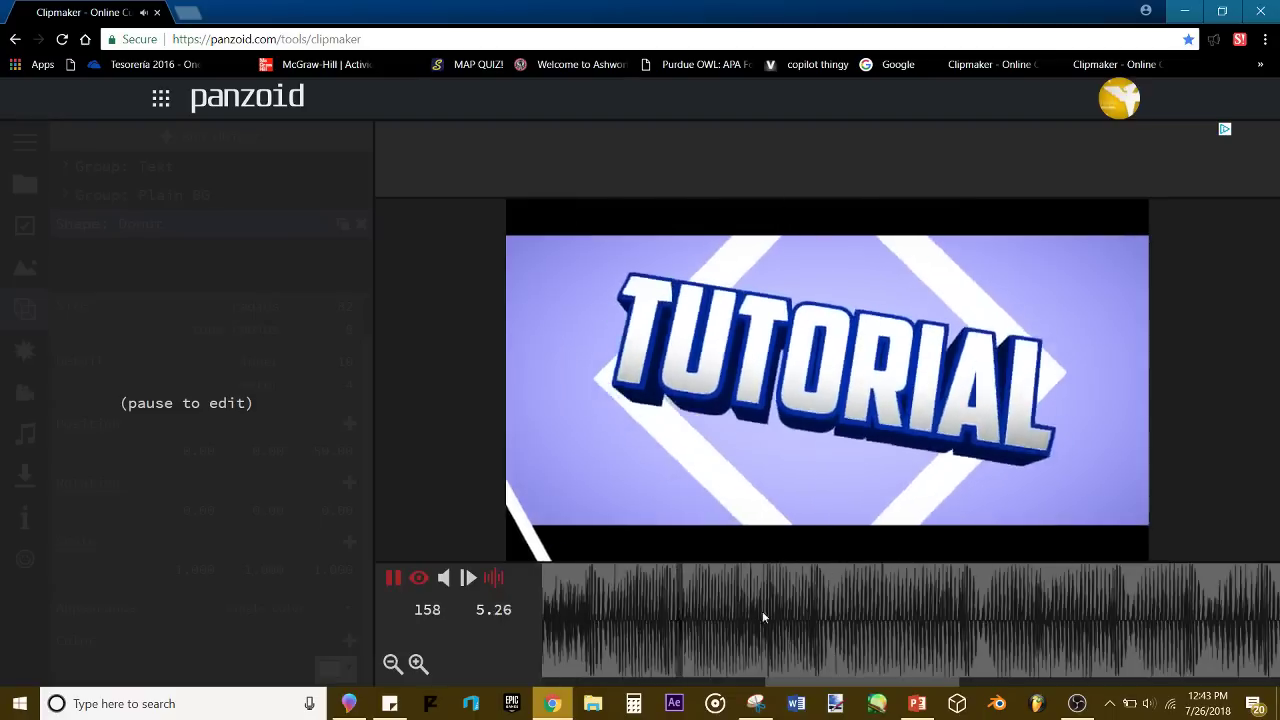
key("space")
Step: Flatten the Donut by setting its Z scale to 0.001 with the playhead at frame 143
left_click(556, 613)
left_click_drag(556, 616, 580, 612)
left_click(418, 578)
left_click_drag(720, 400, 991, 283)
scroll(790, 273, "down", 5)
left_click(340, 572)
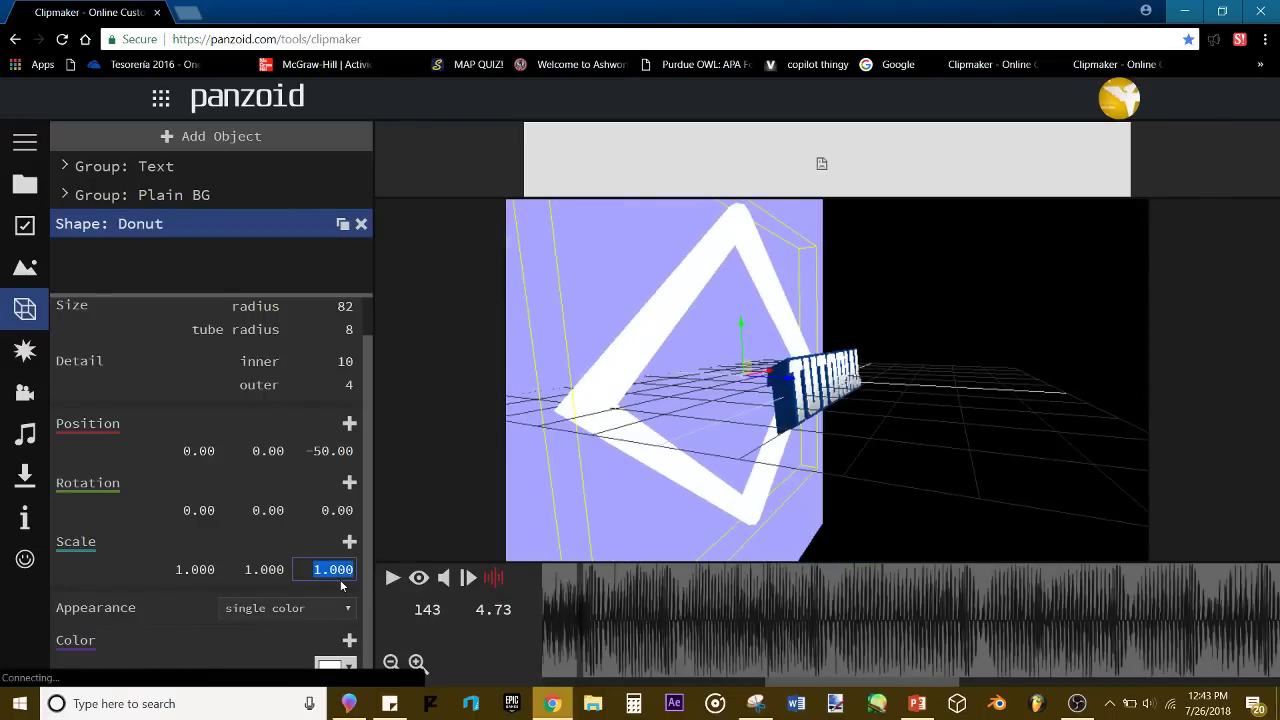
type("0.001")
left_click_drag(701, 451, 504, 463)
left_click(419, 578)
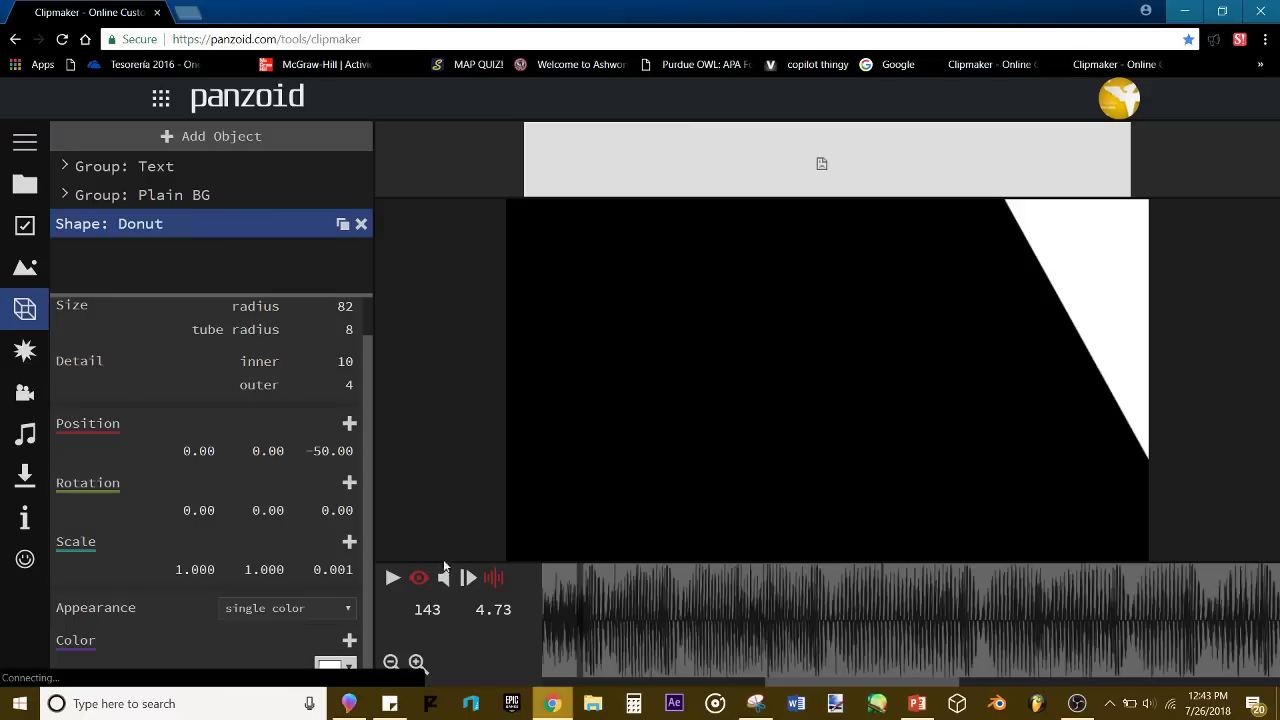
Step: Play the clip from frame 143, set the Donut's radius to 81, and return the playhead to frame 143
key("space")
key("space")
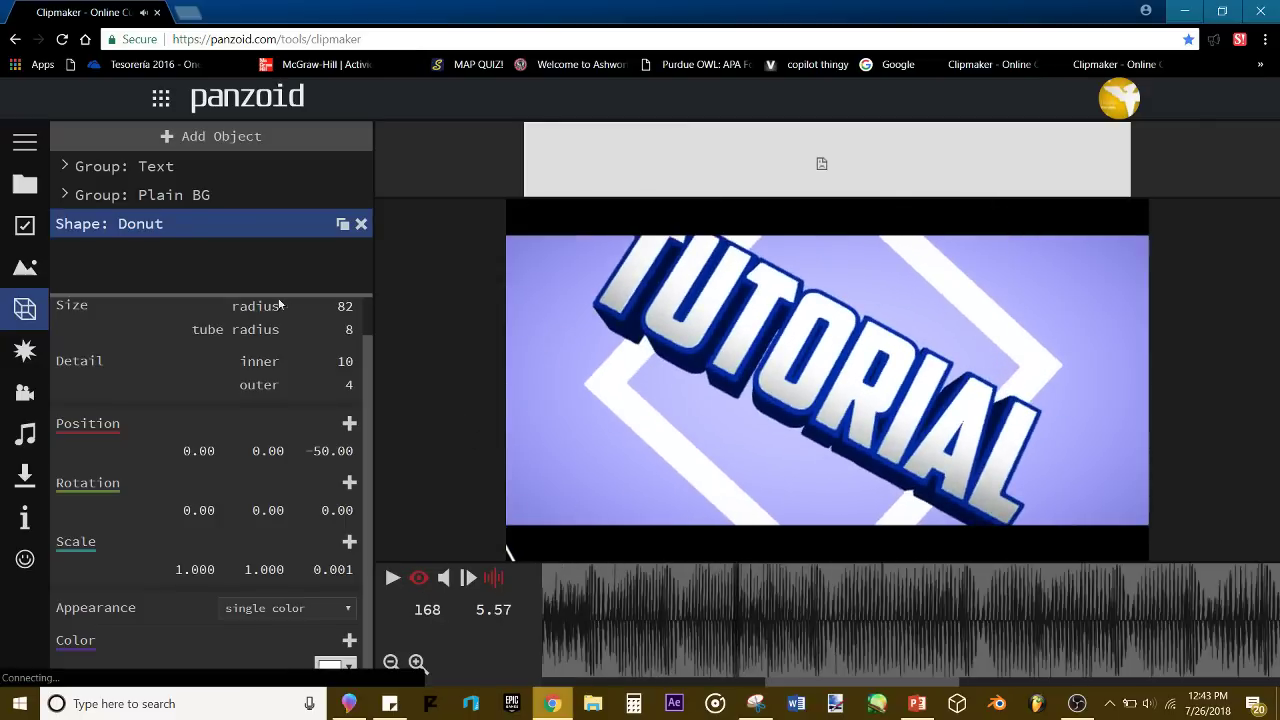
left_click_drag(335, 304, 335, 315)
left_click(578, 612)
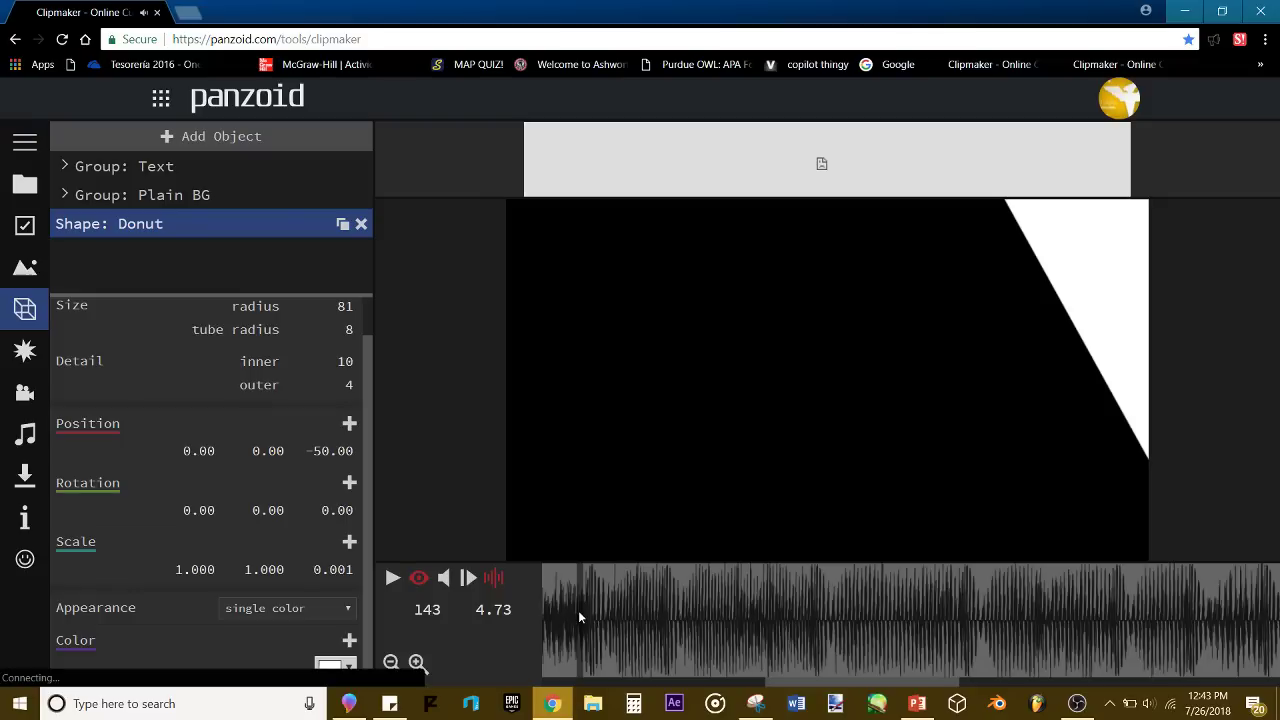
Step: Try setting the Donut's Y scale to 0.001
type("0.001")
key("Return")
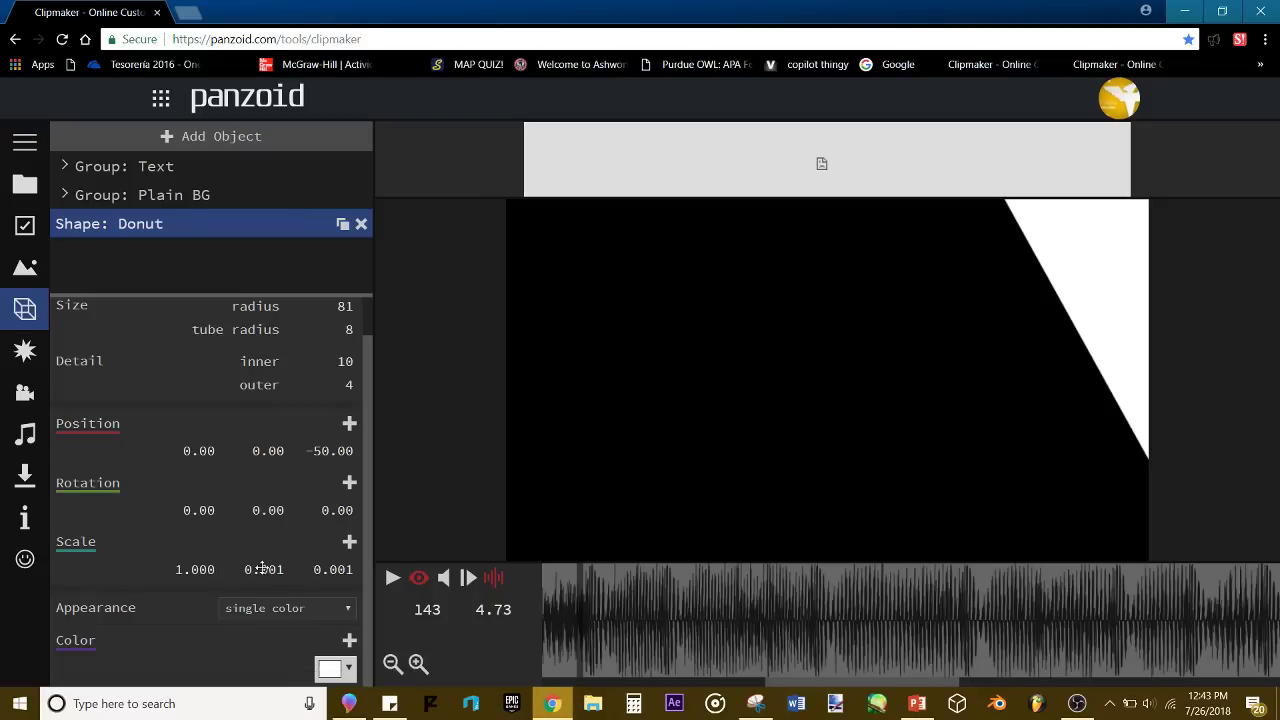
Step: Play the clip to check the flattened Donut behind the text and stop at frame 165
key("space")
key("space")
left_click_drag(743, 614, 672, 610)
key("space")
key("space")
key("space")
key("space")
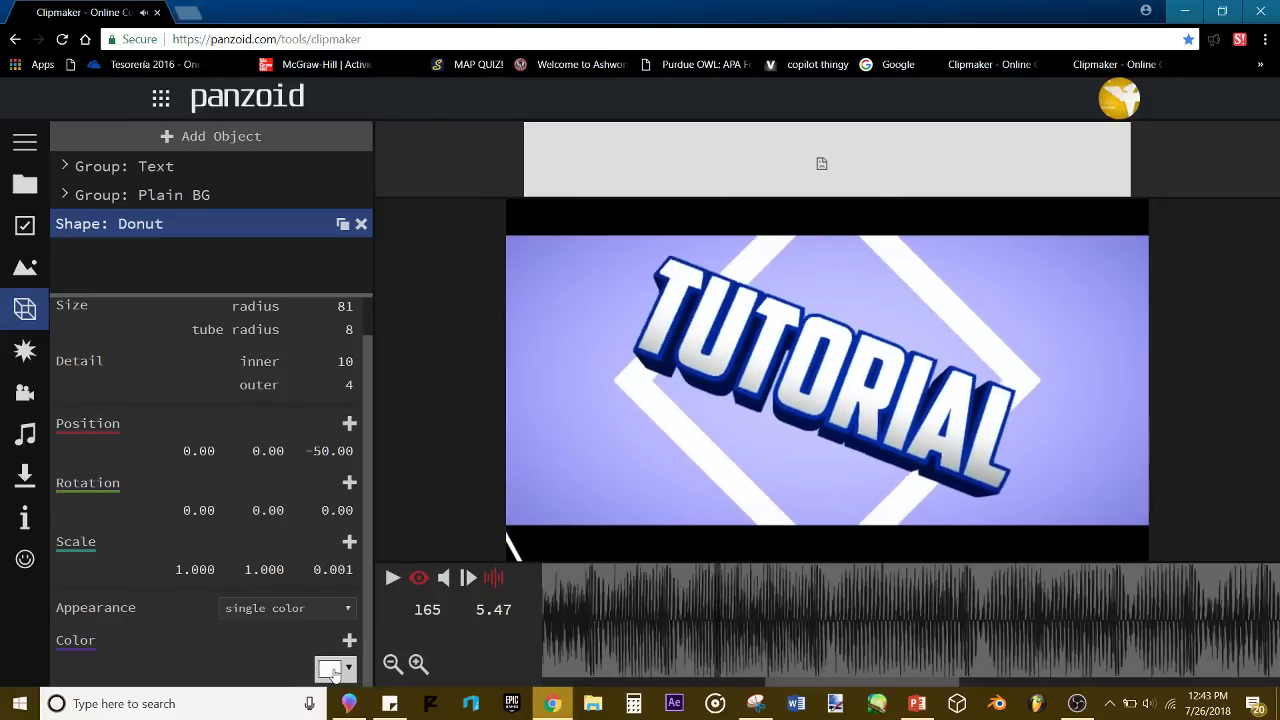
Step: Change the Donut's color to blue #0062ff and duplicate the Donut
left_click(331, 669)
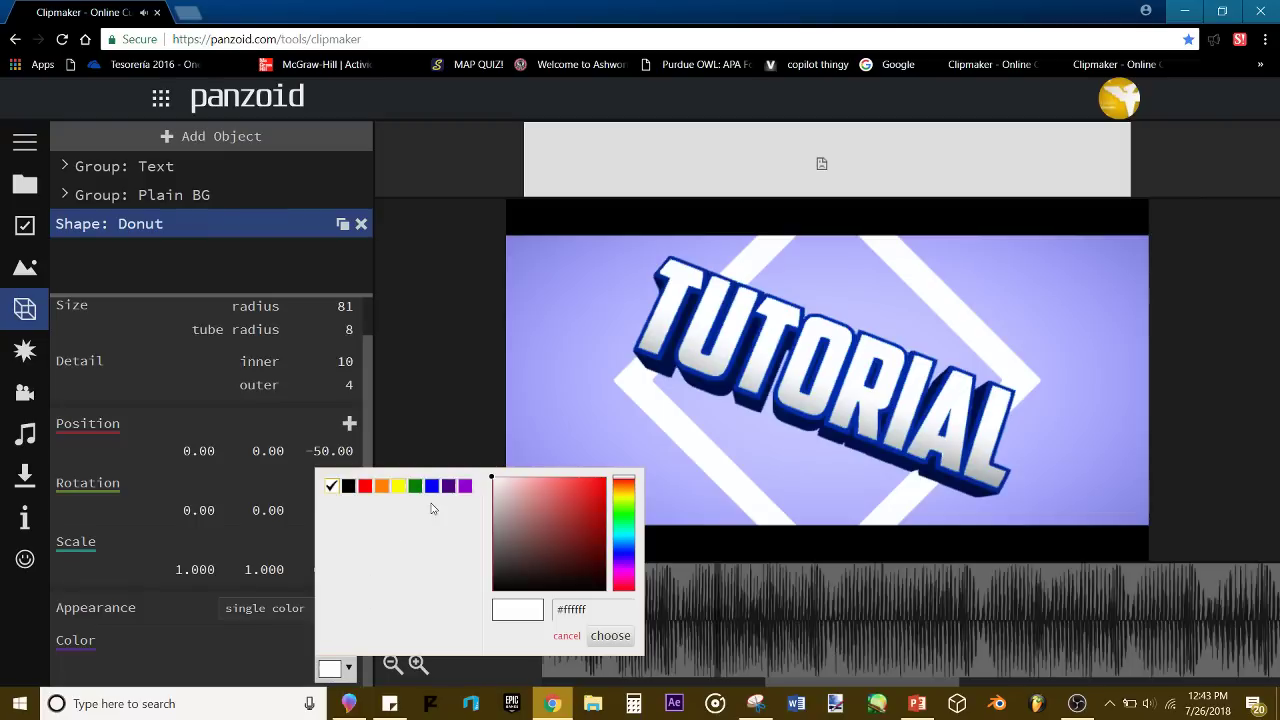
left_click(576, 527)
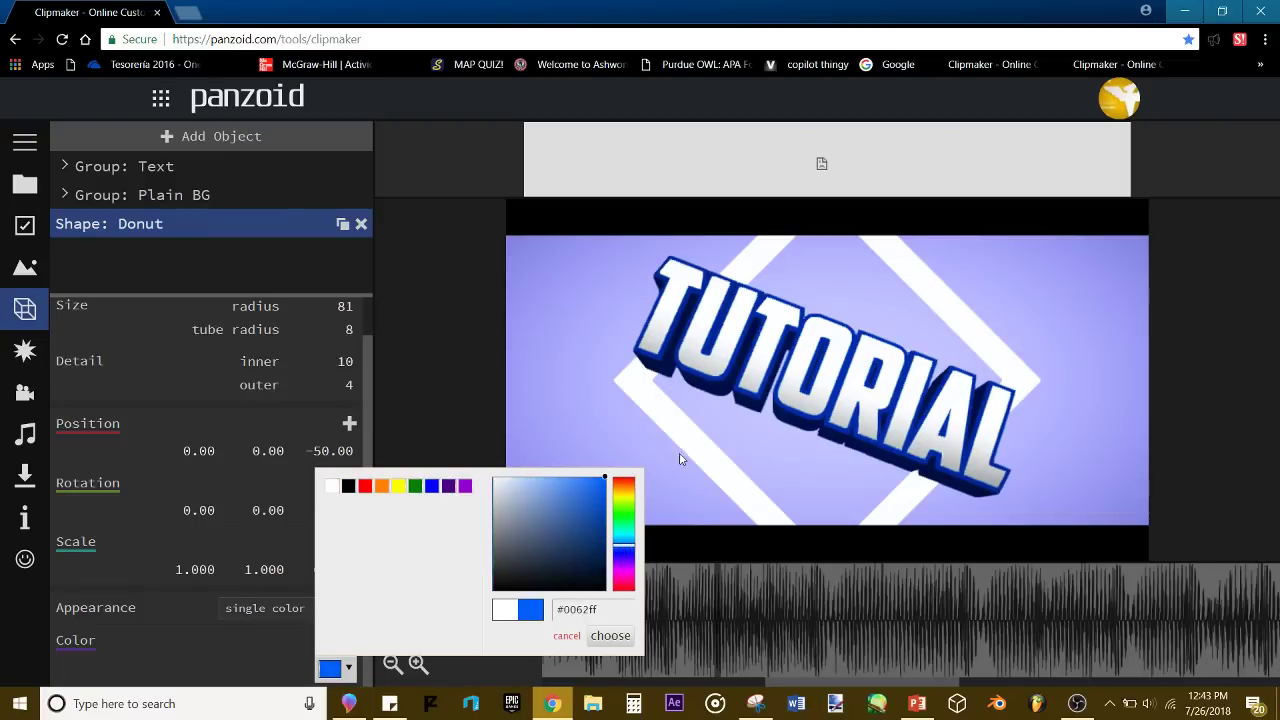
left_click(344, 672)
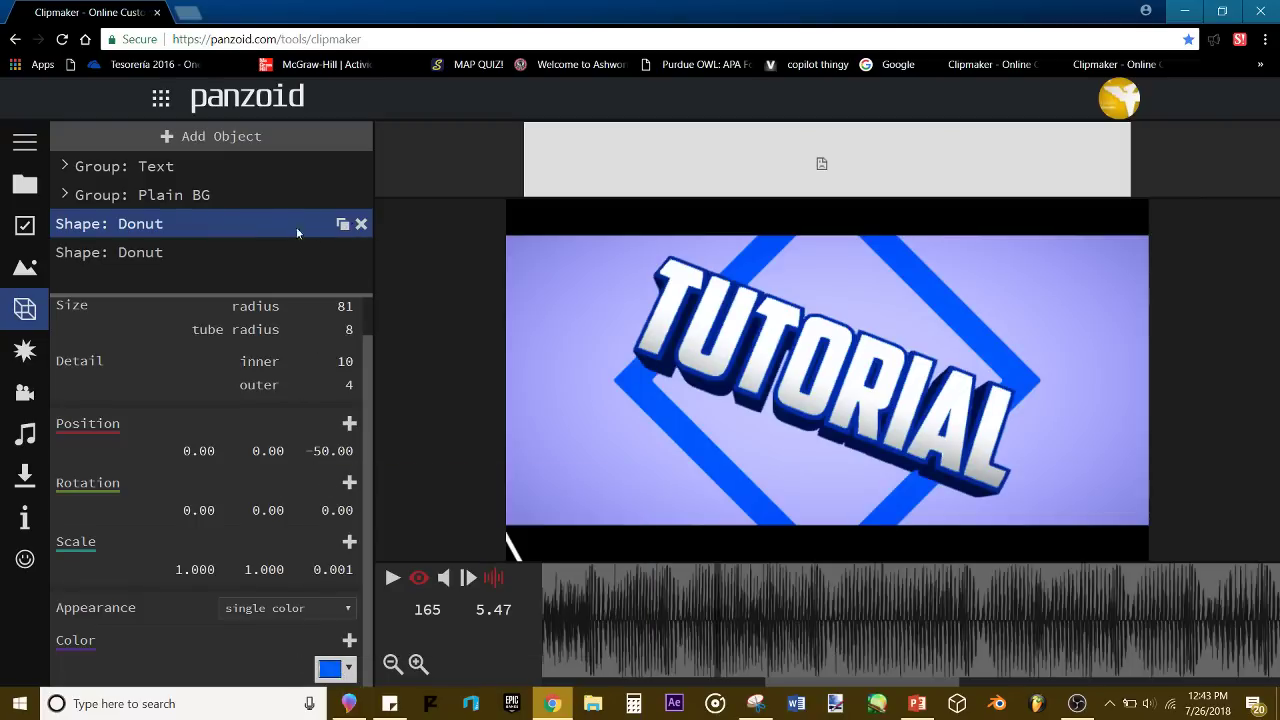
Step: Place the second Donut slightly behind the first by setting its Z position to -51
left_click(277, 251)
left_click(328, 490)
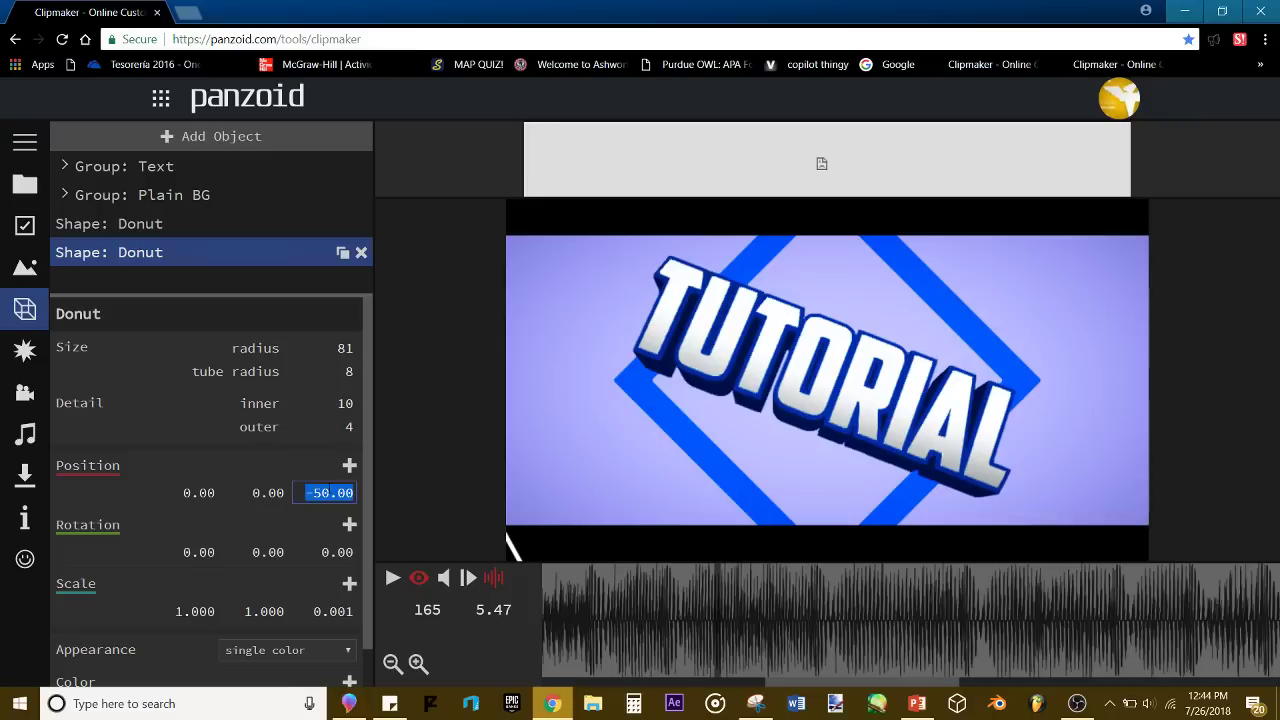
key("Return")
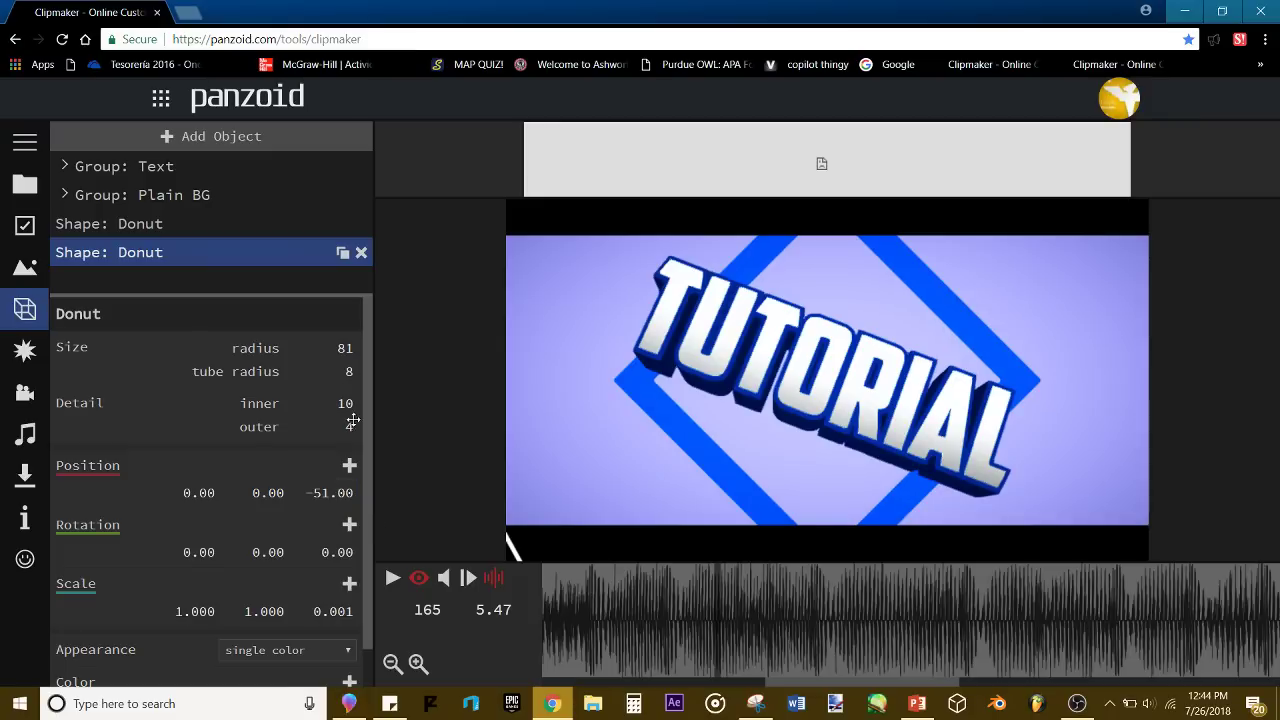
Step: Color the second Donut white and set its tube radius to 9 so it outlines the blue one
scroll(346, 577, "down", 1)
left_click(336, 670)
left_click_drag(523, 526, 400, 426)
left_click(397, 426)
Step: Set the white Donut's Z position to -50.5
left_click(329, 456)
type("-5")
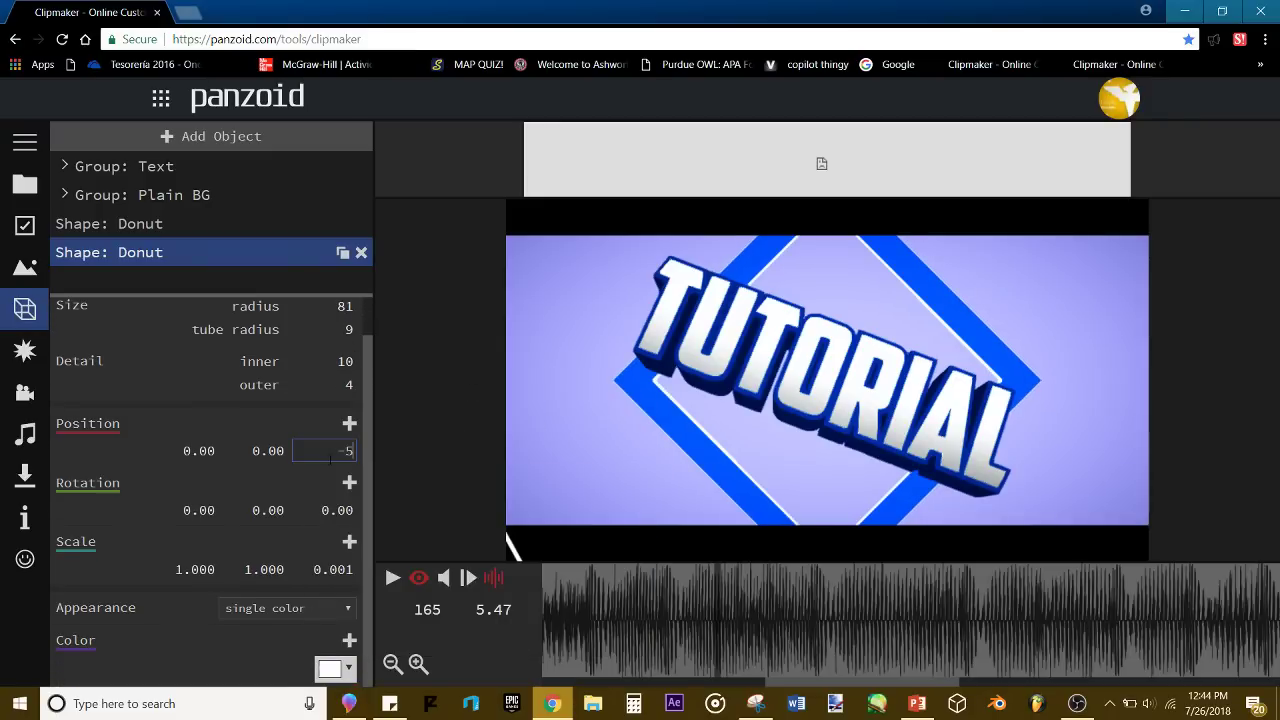
type("0.5")
key("Return")
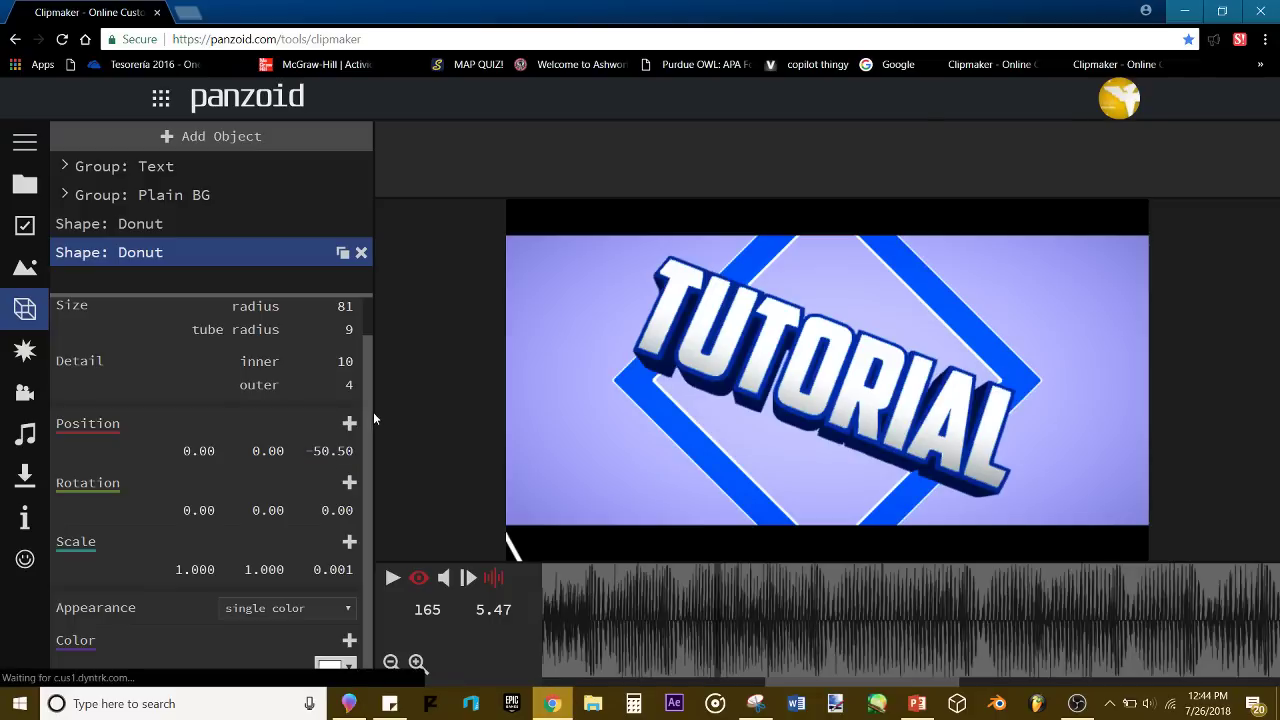